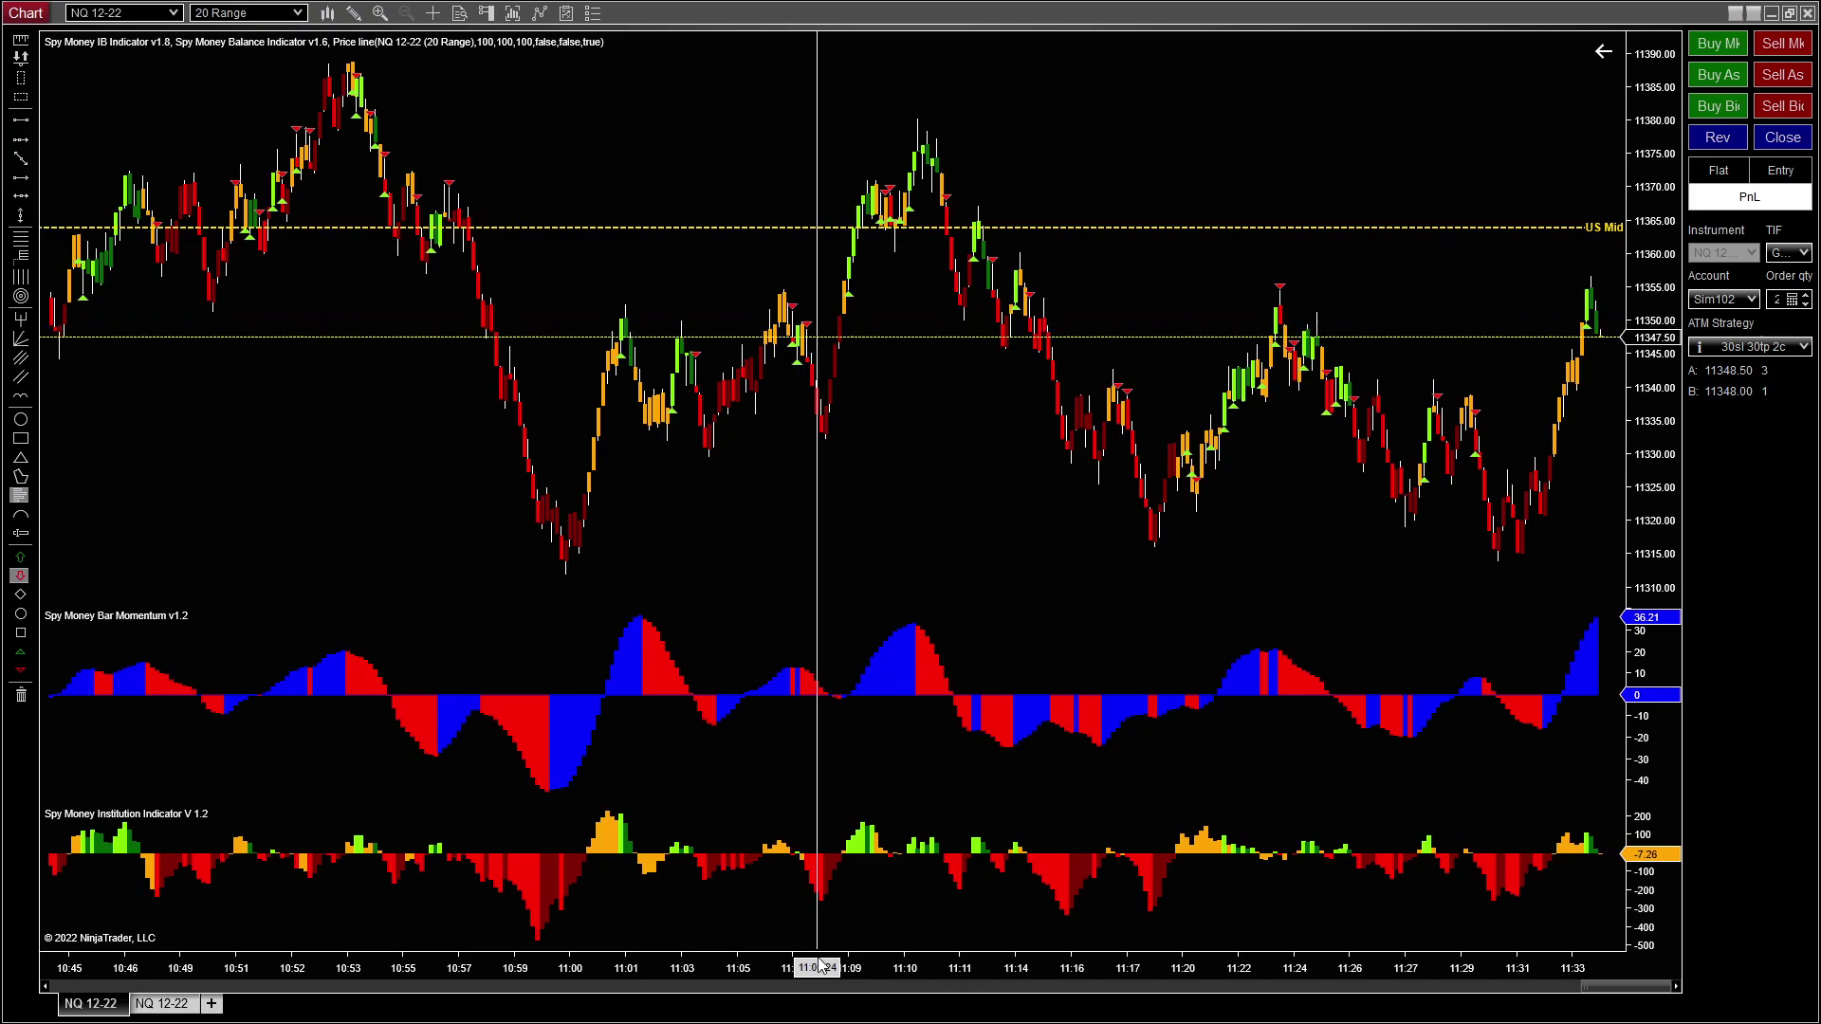
Step: Stretch the price axis for more levels and shift the bars left to leave space after the latest bar
left_click_drag(1634, 299, 1618, 583)
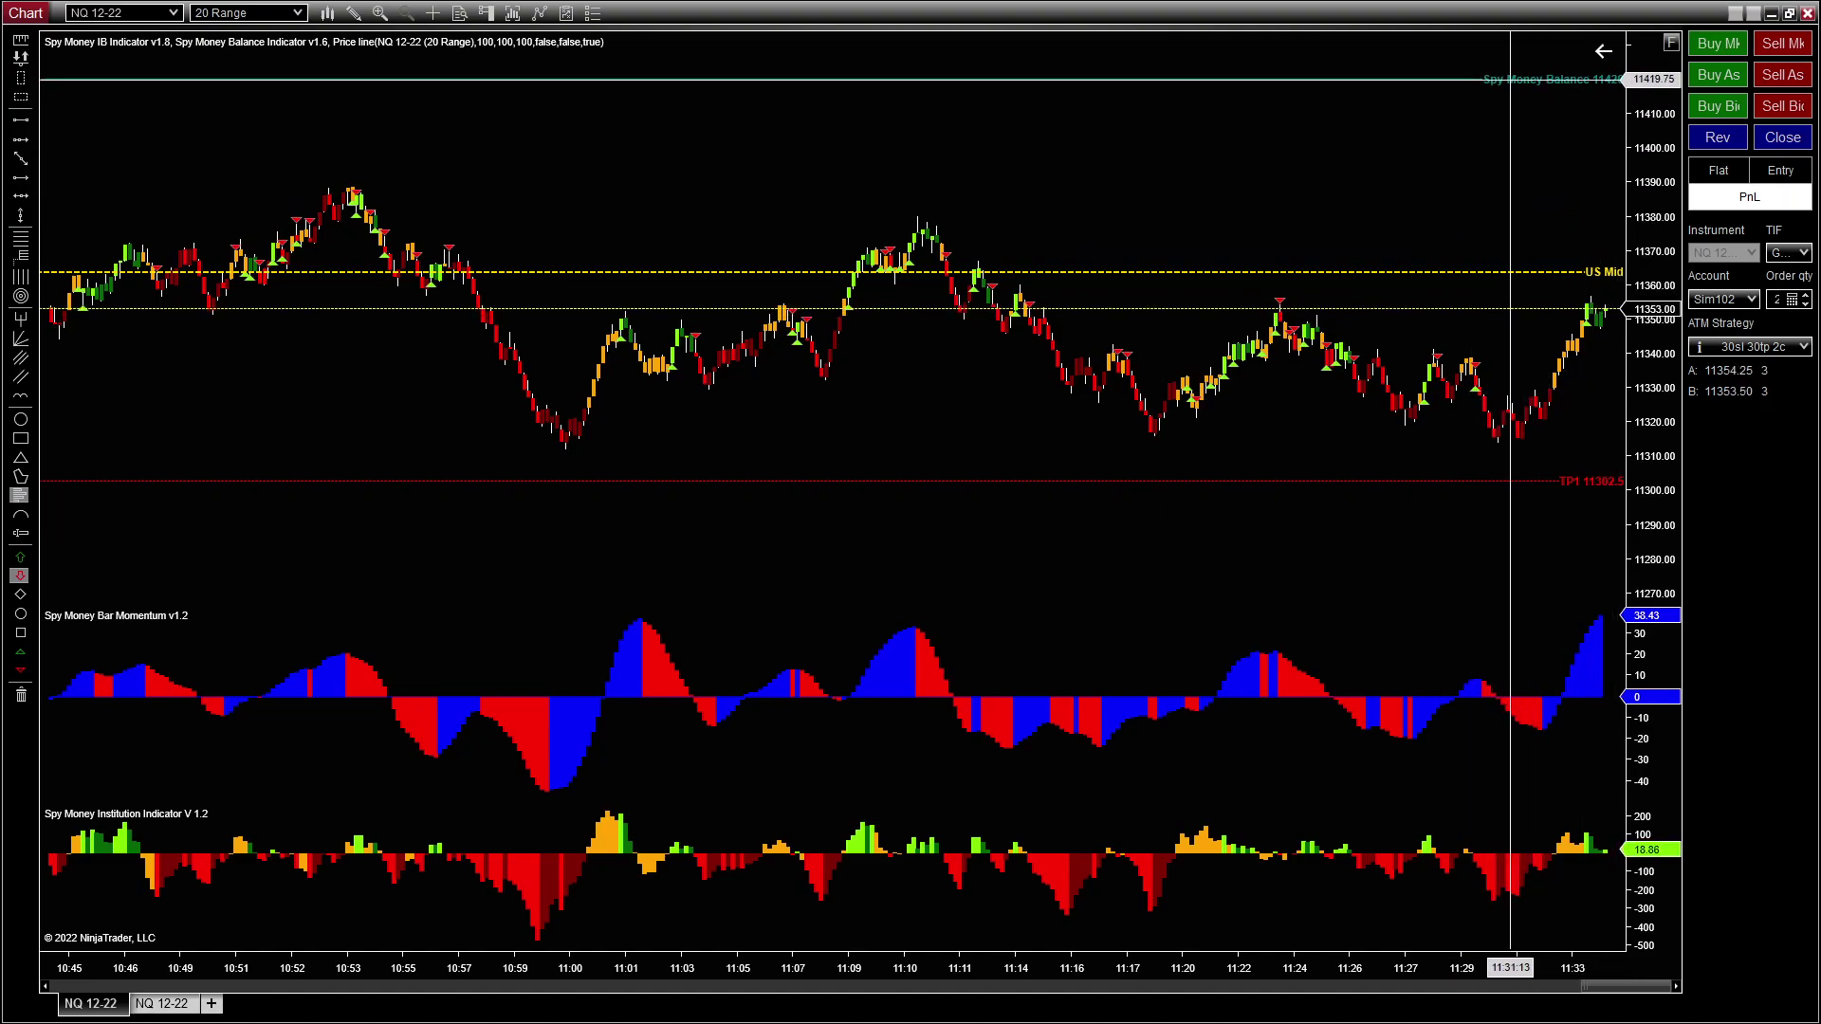
left_click_drag(1512, 79, 1389, 79)
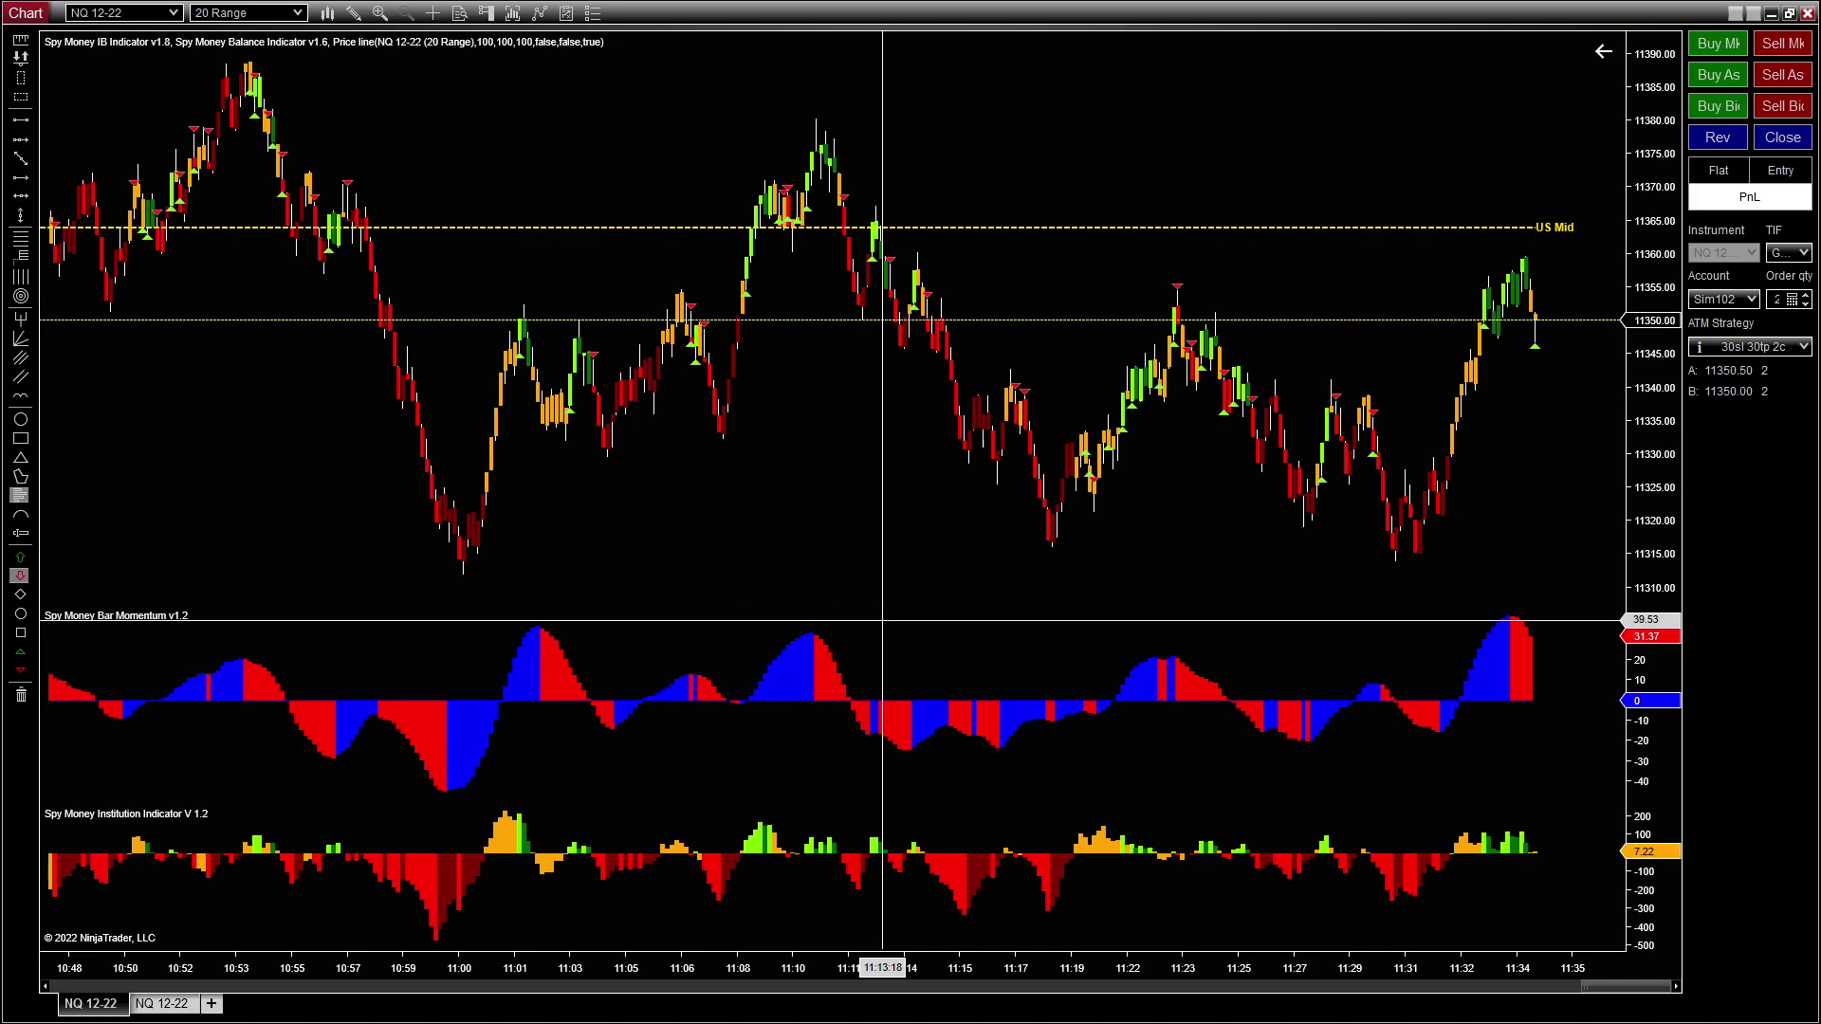
Step: Zoom in horizontally so the chart spans roughly 11:14 to 11:35
scroll(930, 759, "up", 4)
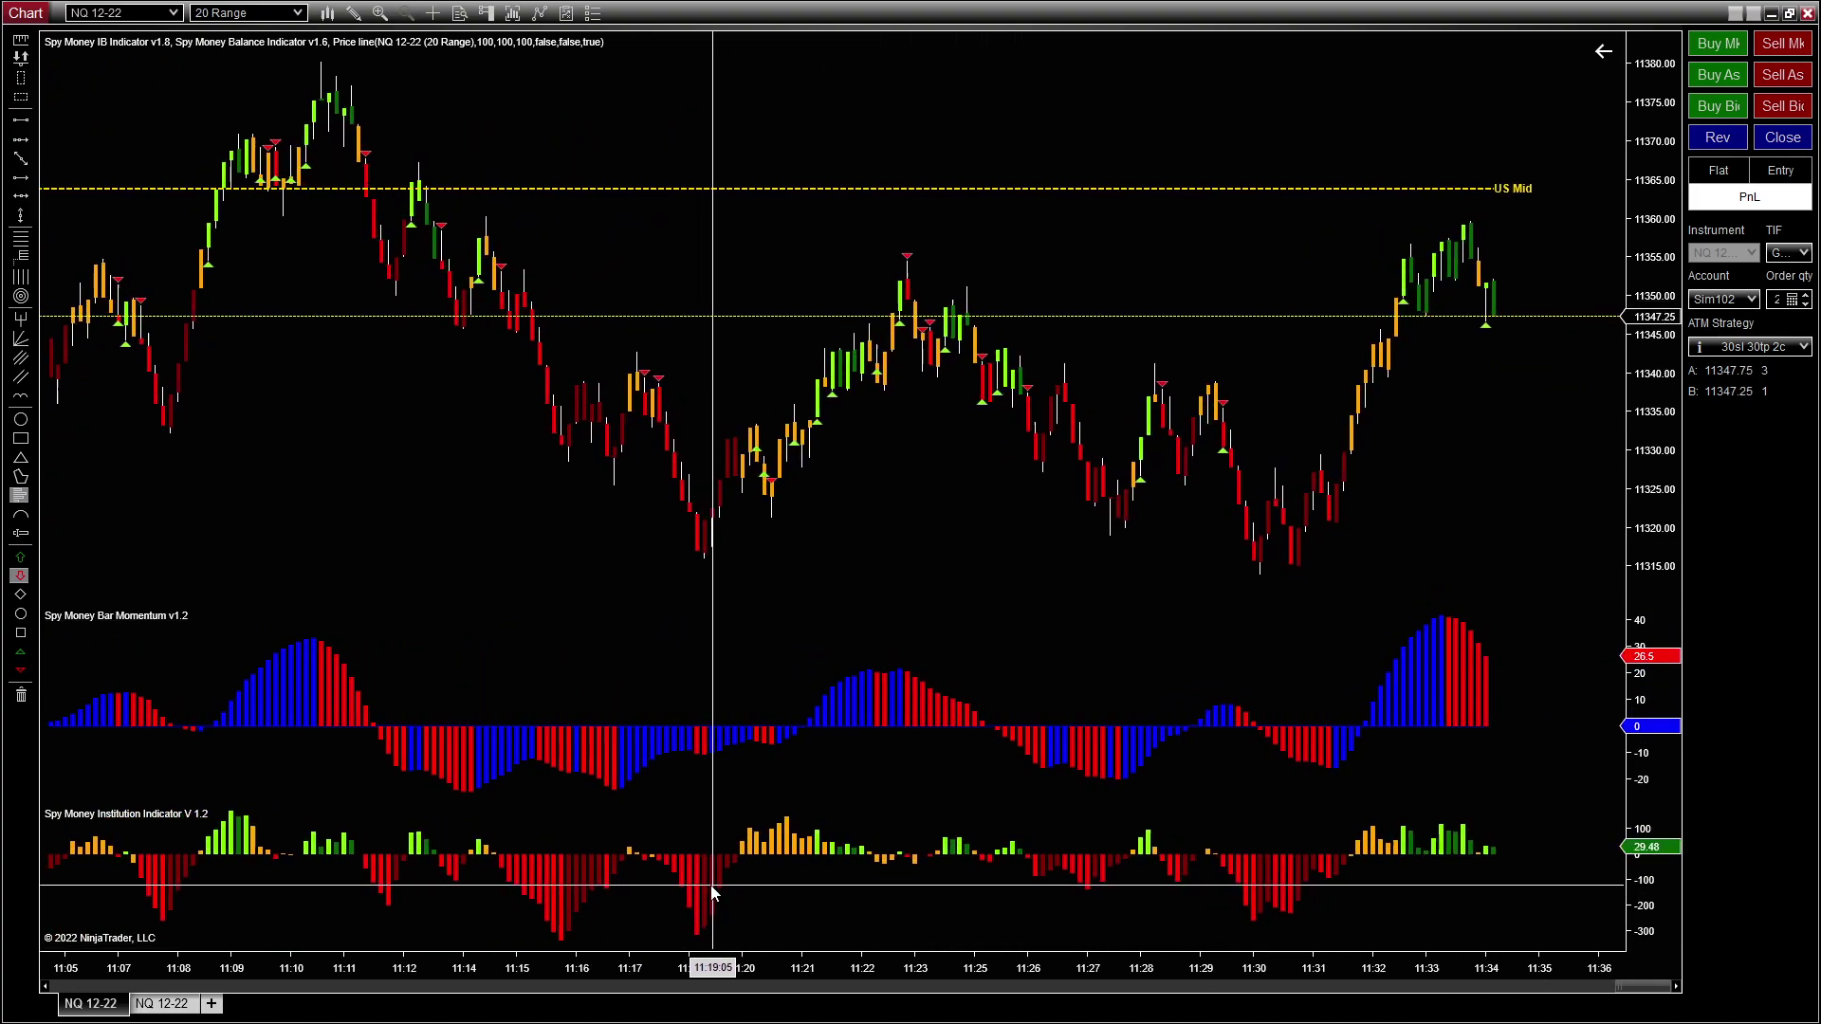
scroll(439, 244, "up", 3)
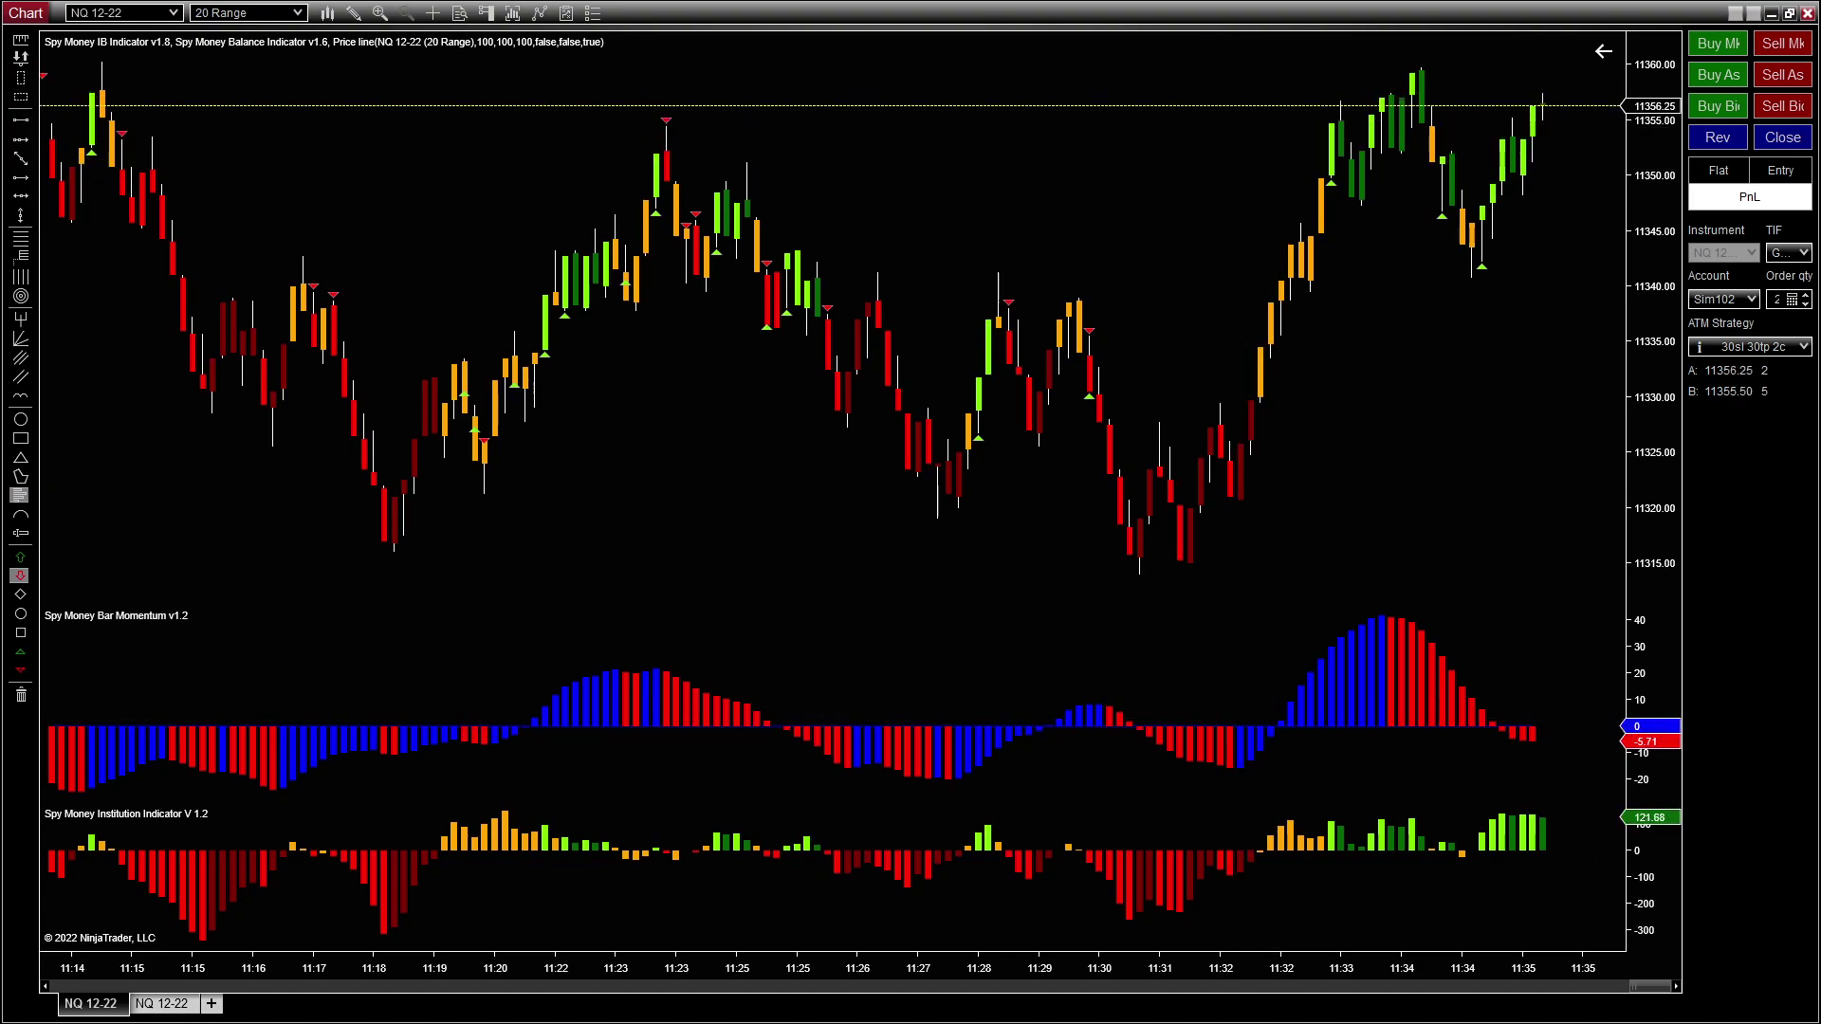
Step: Shade the rally from about 11:32 with a teal Region Highlight X box and widen the surrounding bars
left_click(17, 82)
left_click(1238, 384)
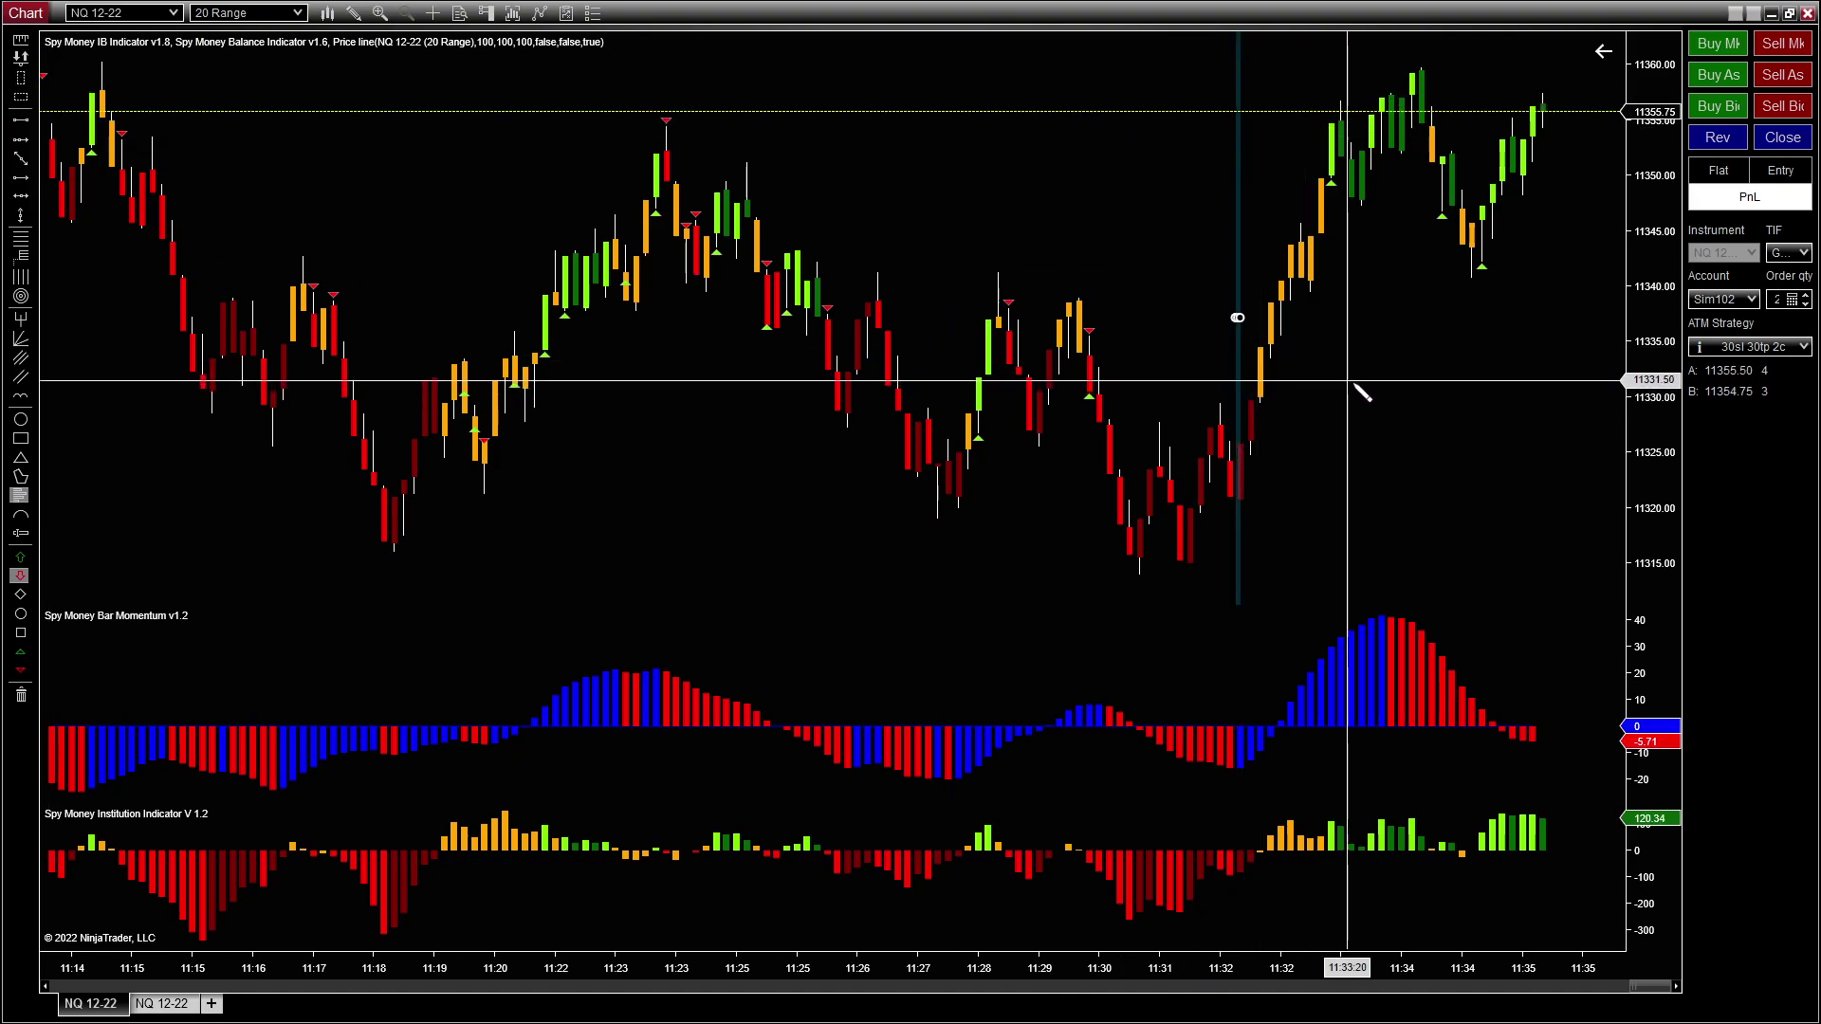
left_click(1387, 382)
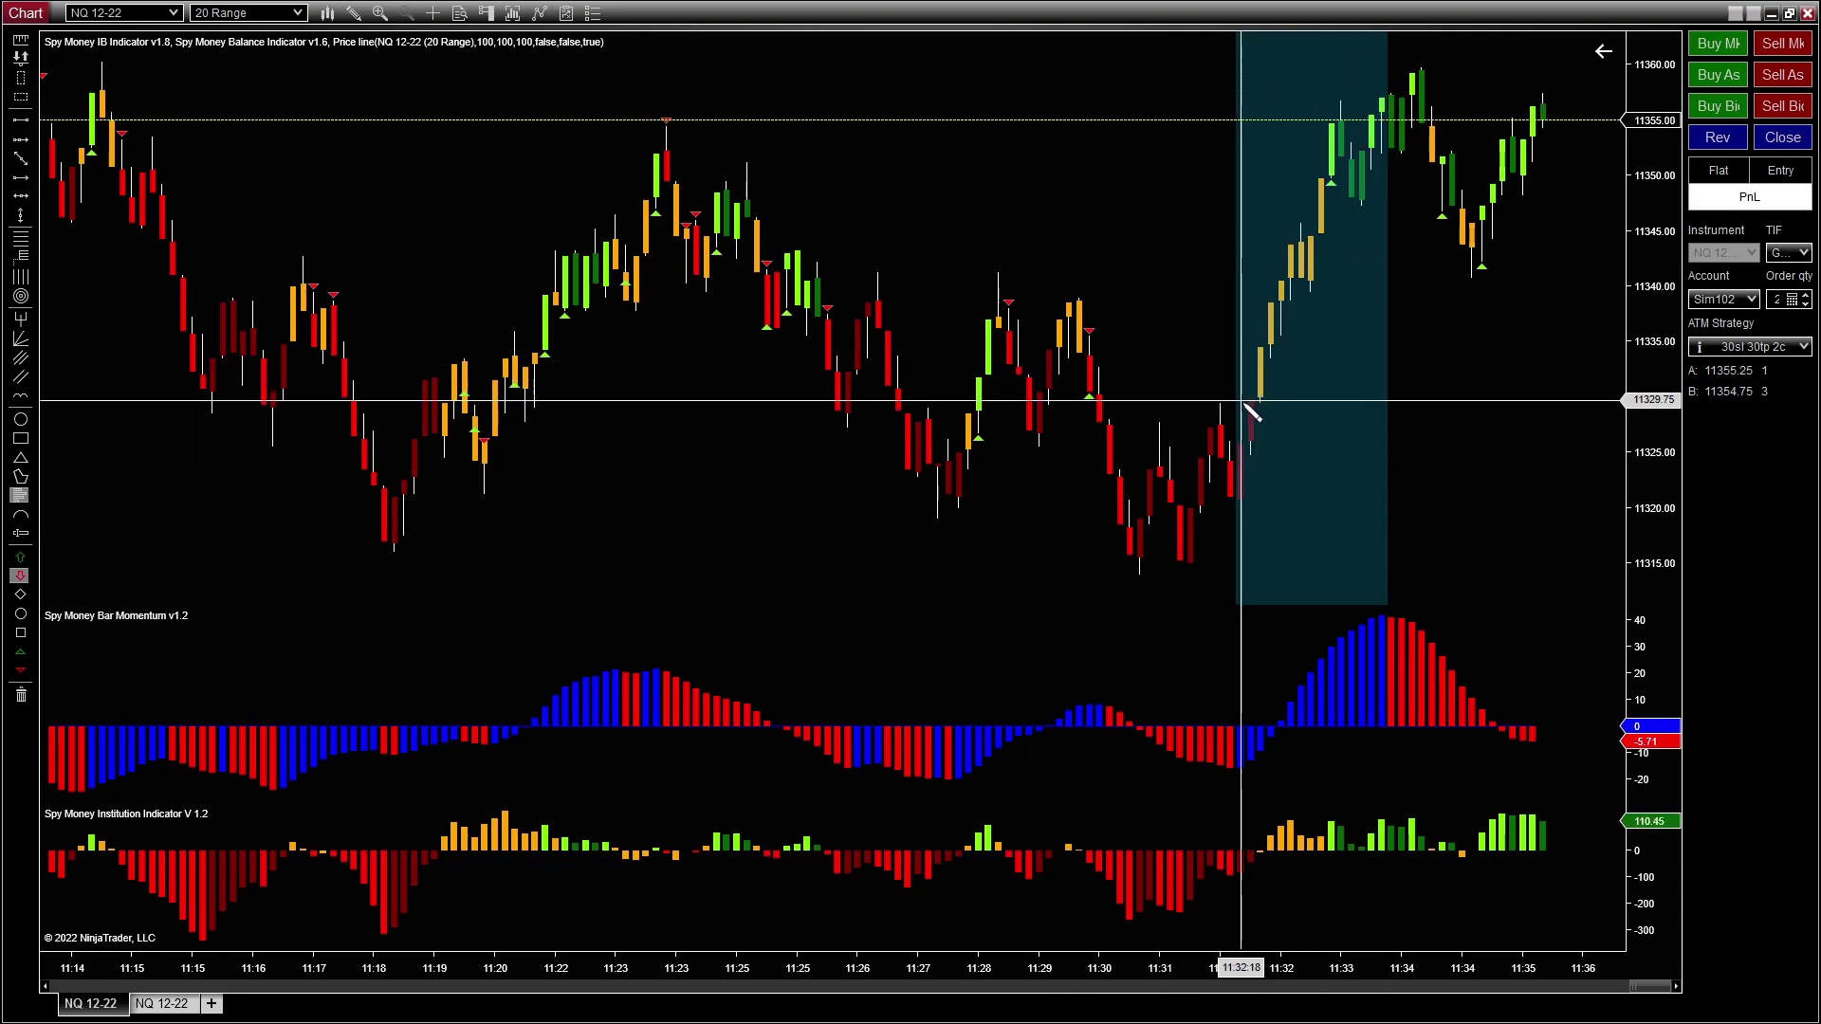
left_click_drag(1252, 977, 231, 854)
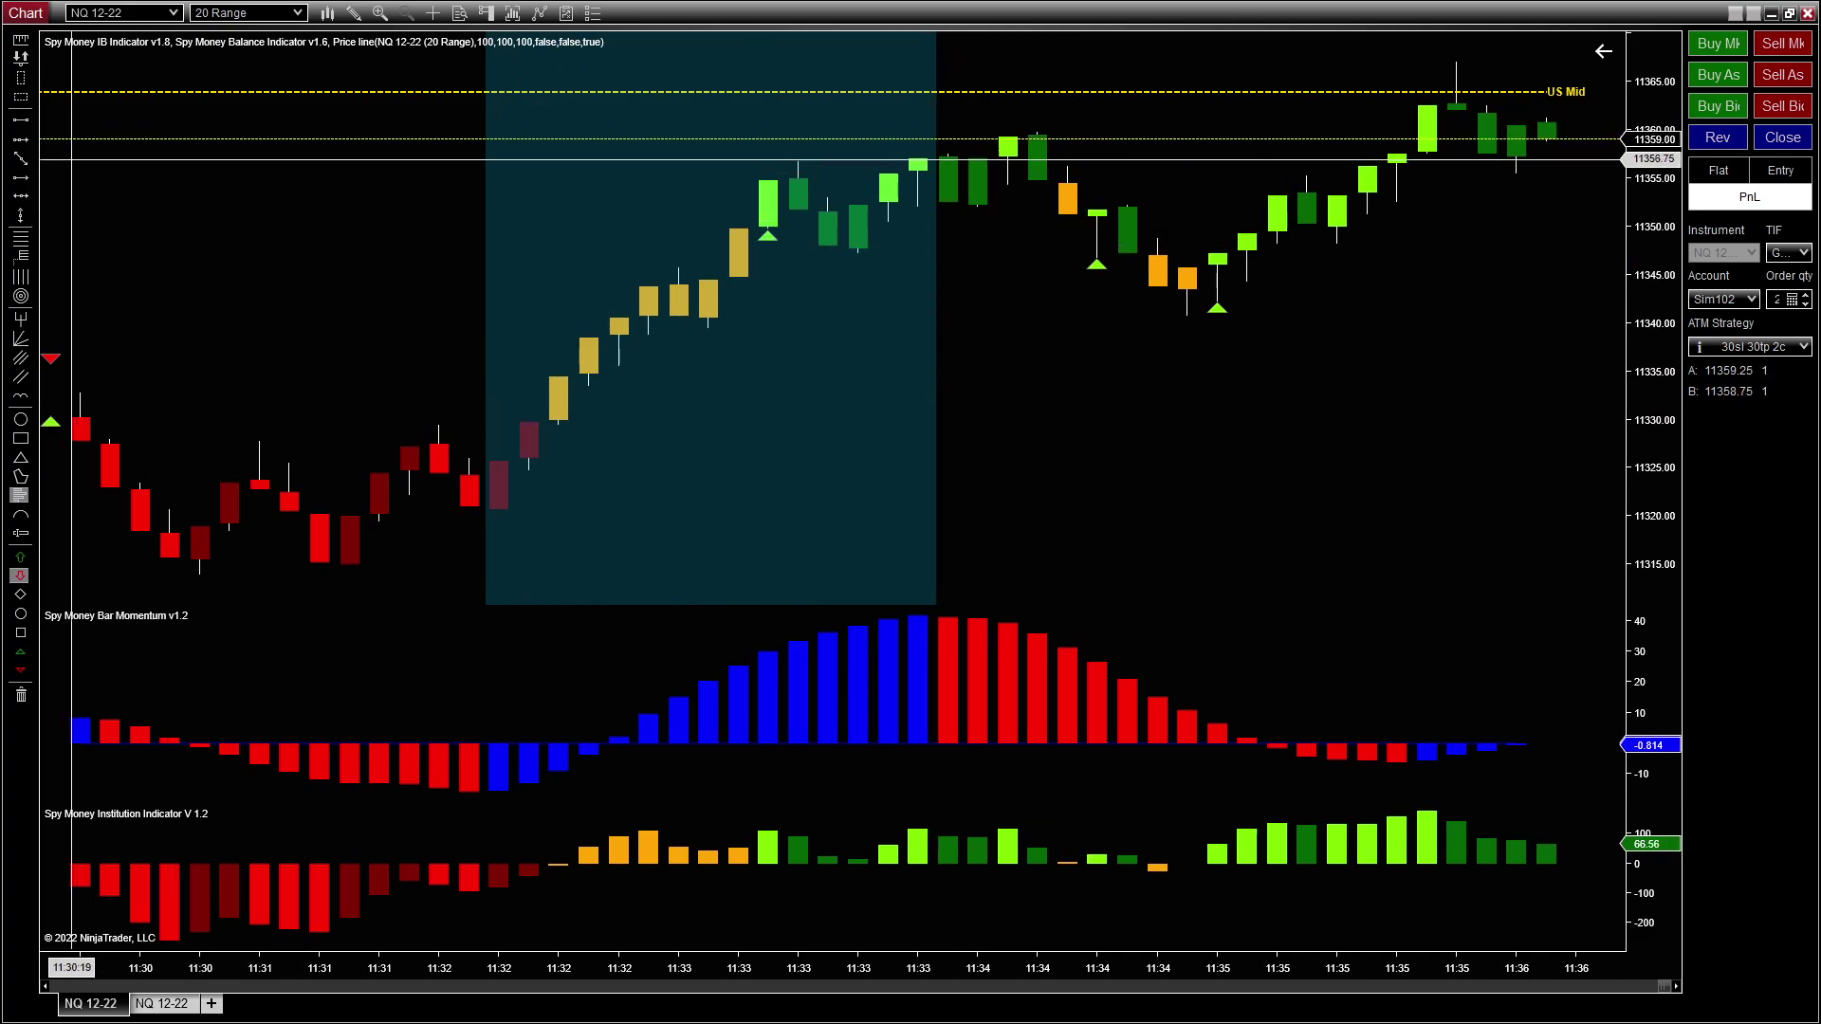
Step: Add a second teal highlight box from the first box's right edge to about 11:35
left_click(943, 313)
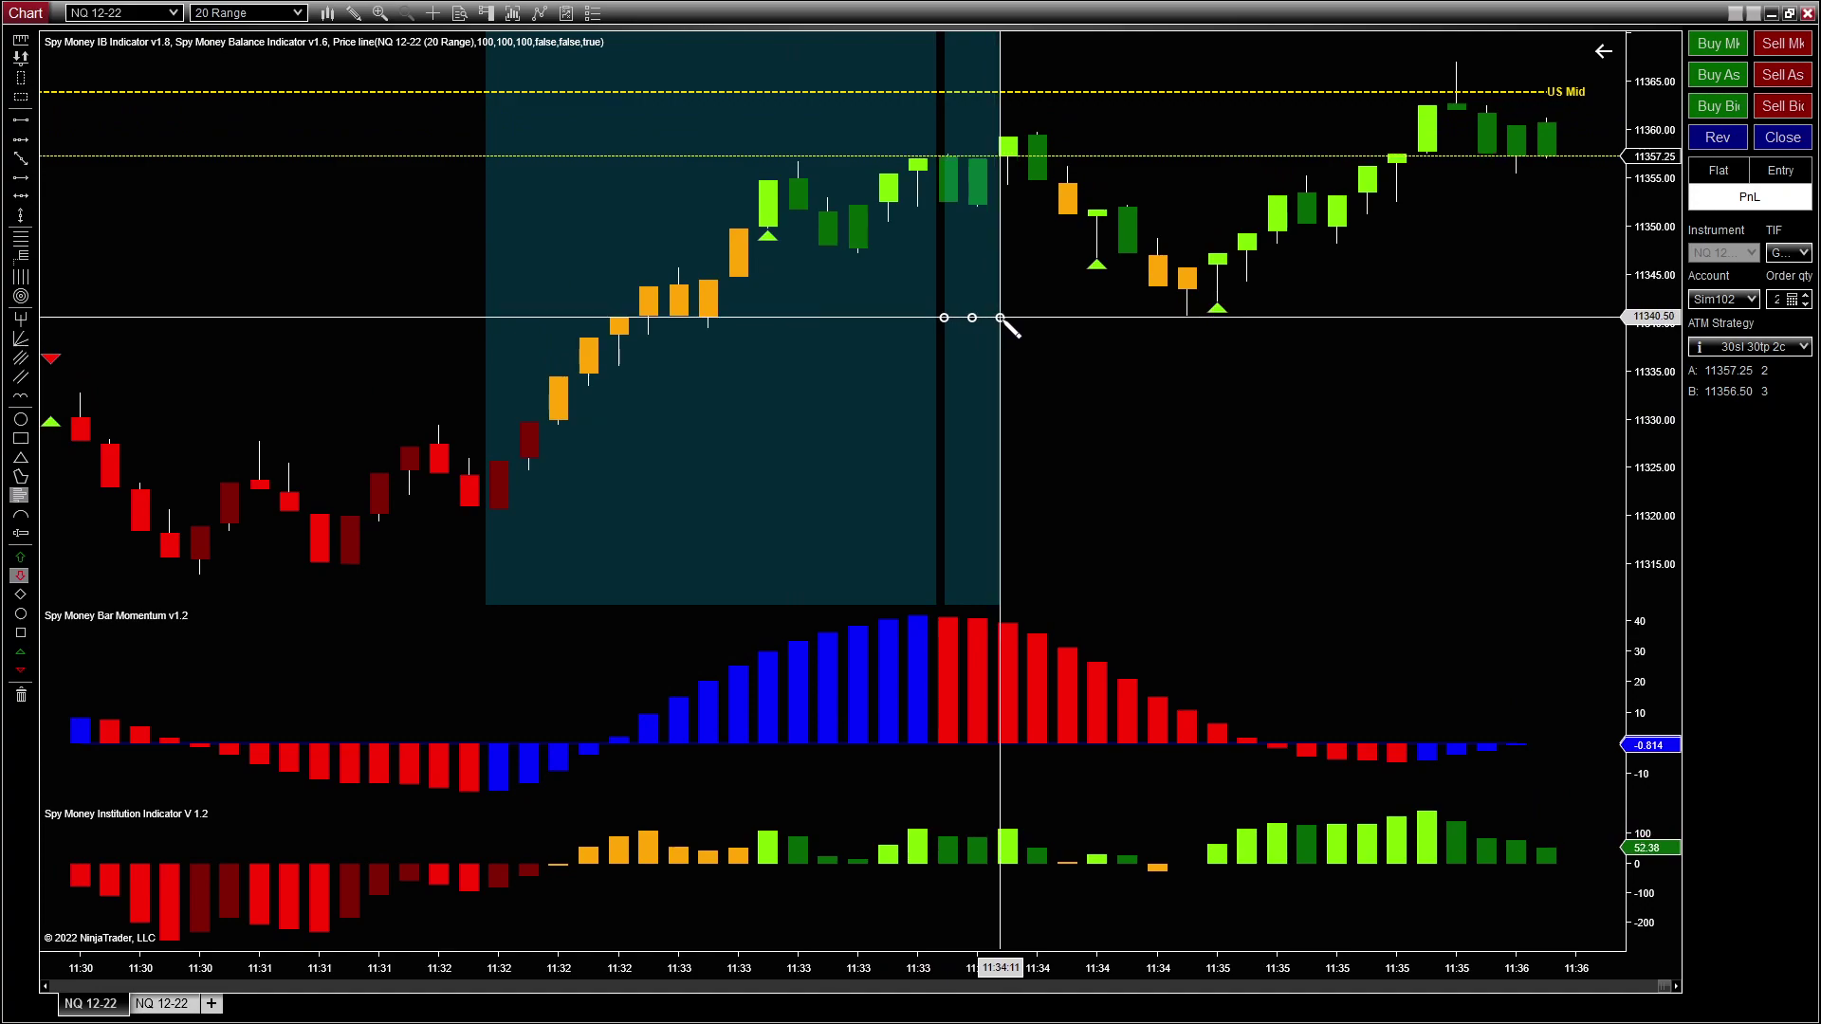
left_click(1411, 387)
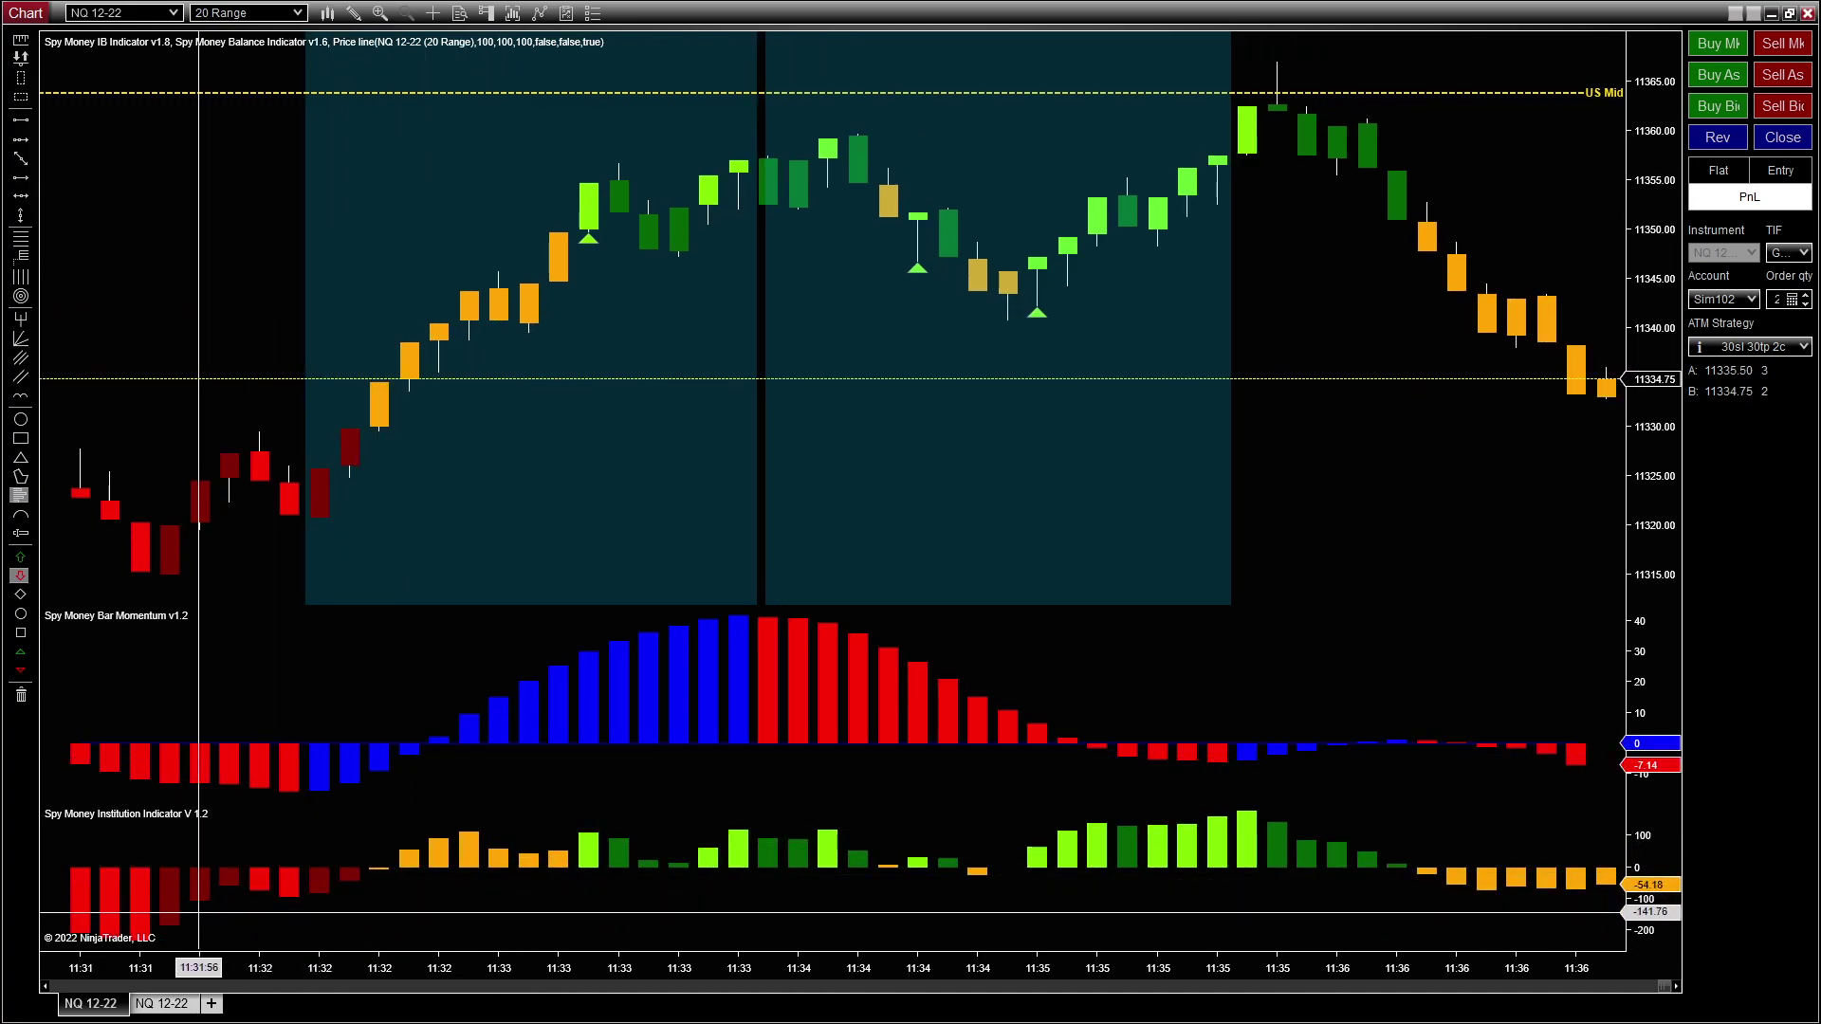
Step: Zoom out so the chart spans about 10:59 to 11:35 with both highlight boxes at the right
left_click_drag(434, 981, 613, 949)
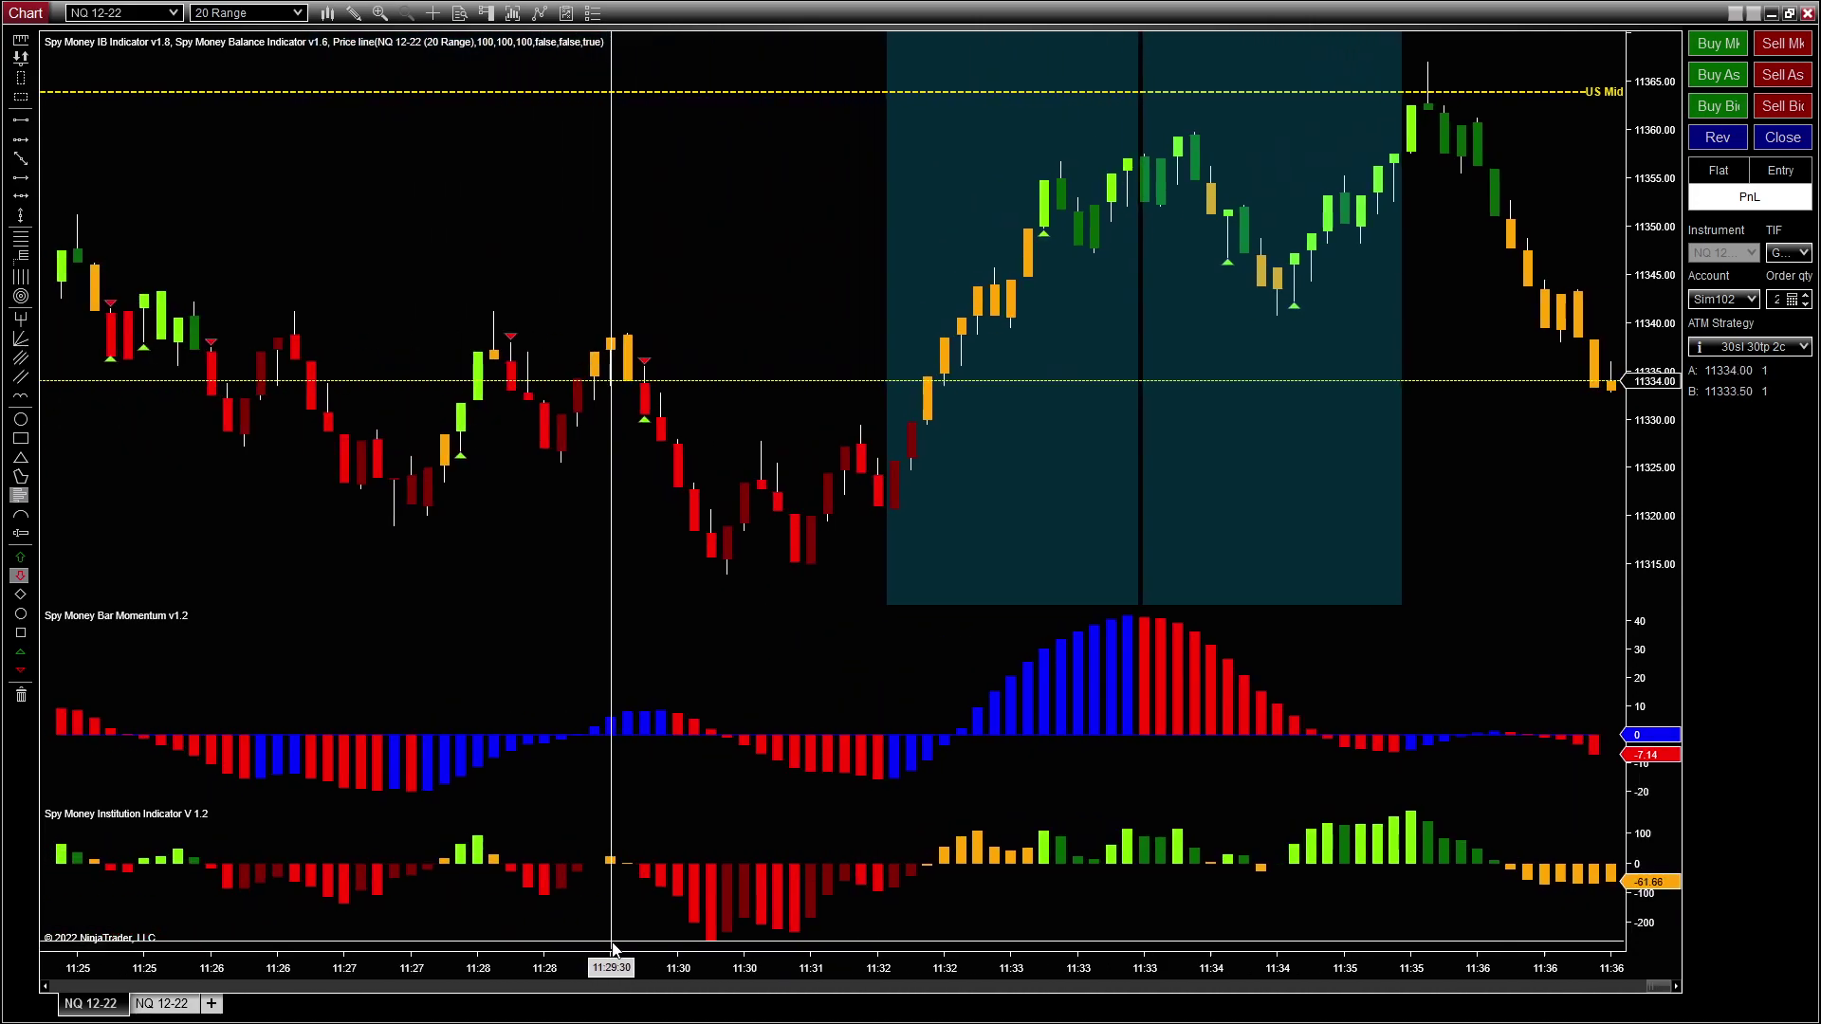
left_click_drag(800, 651, 737, 631)
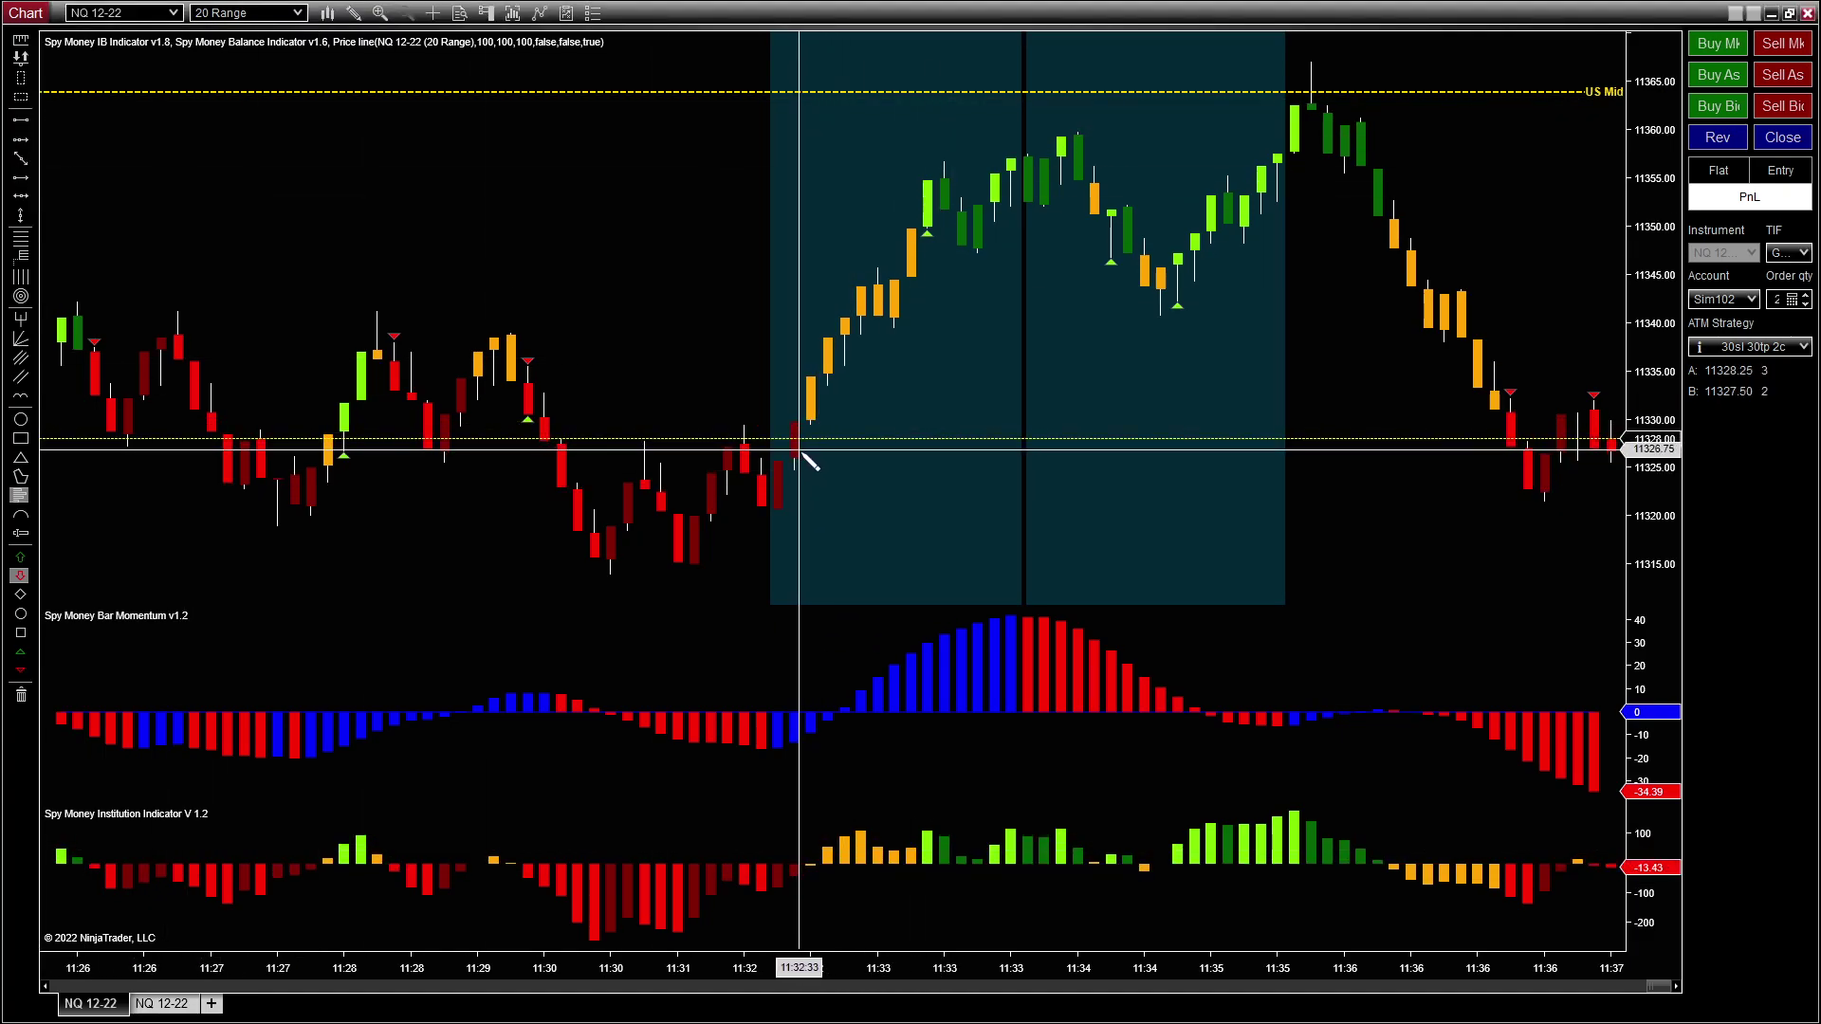
scroll(835, 465, "up", 5)
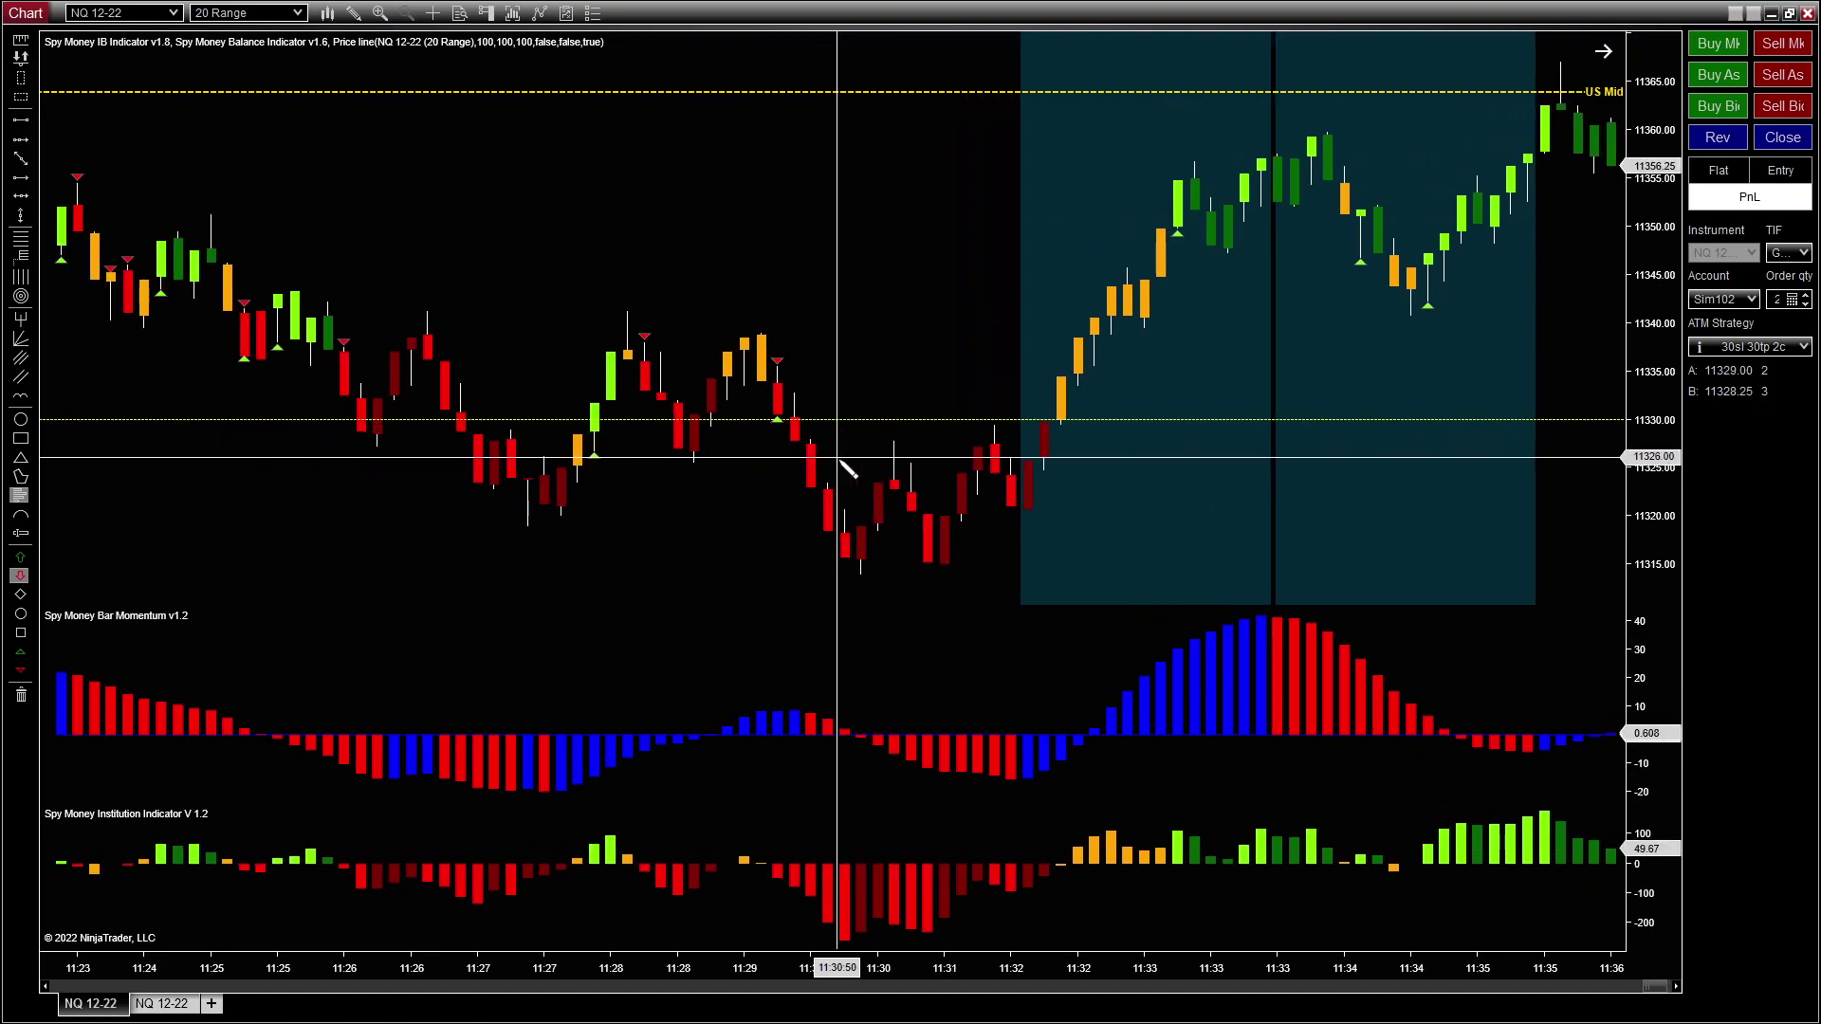
left_click_drag(847, 967, 1100, 954)
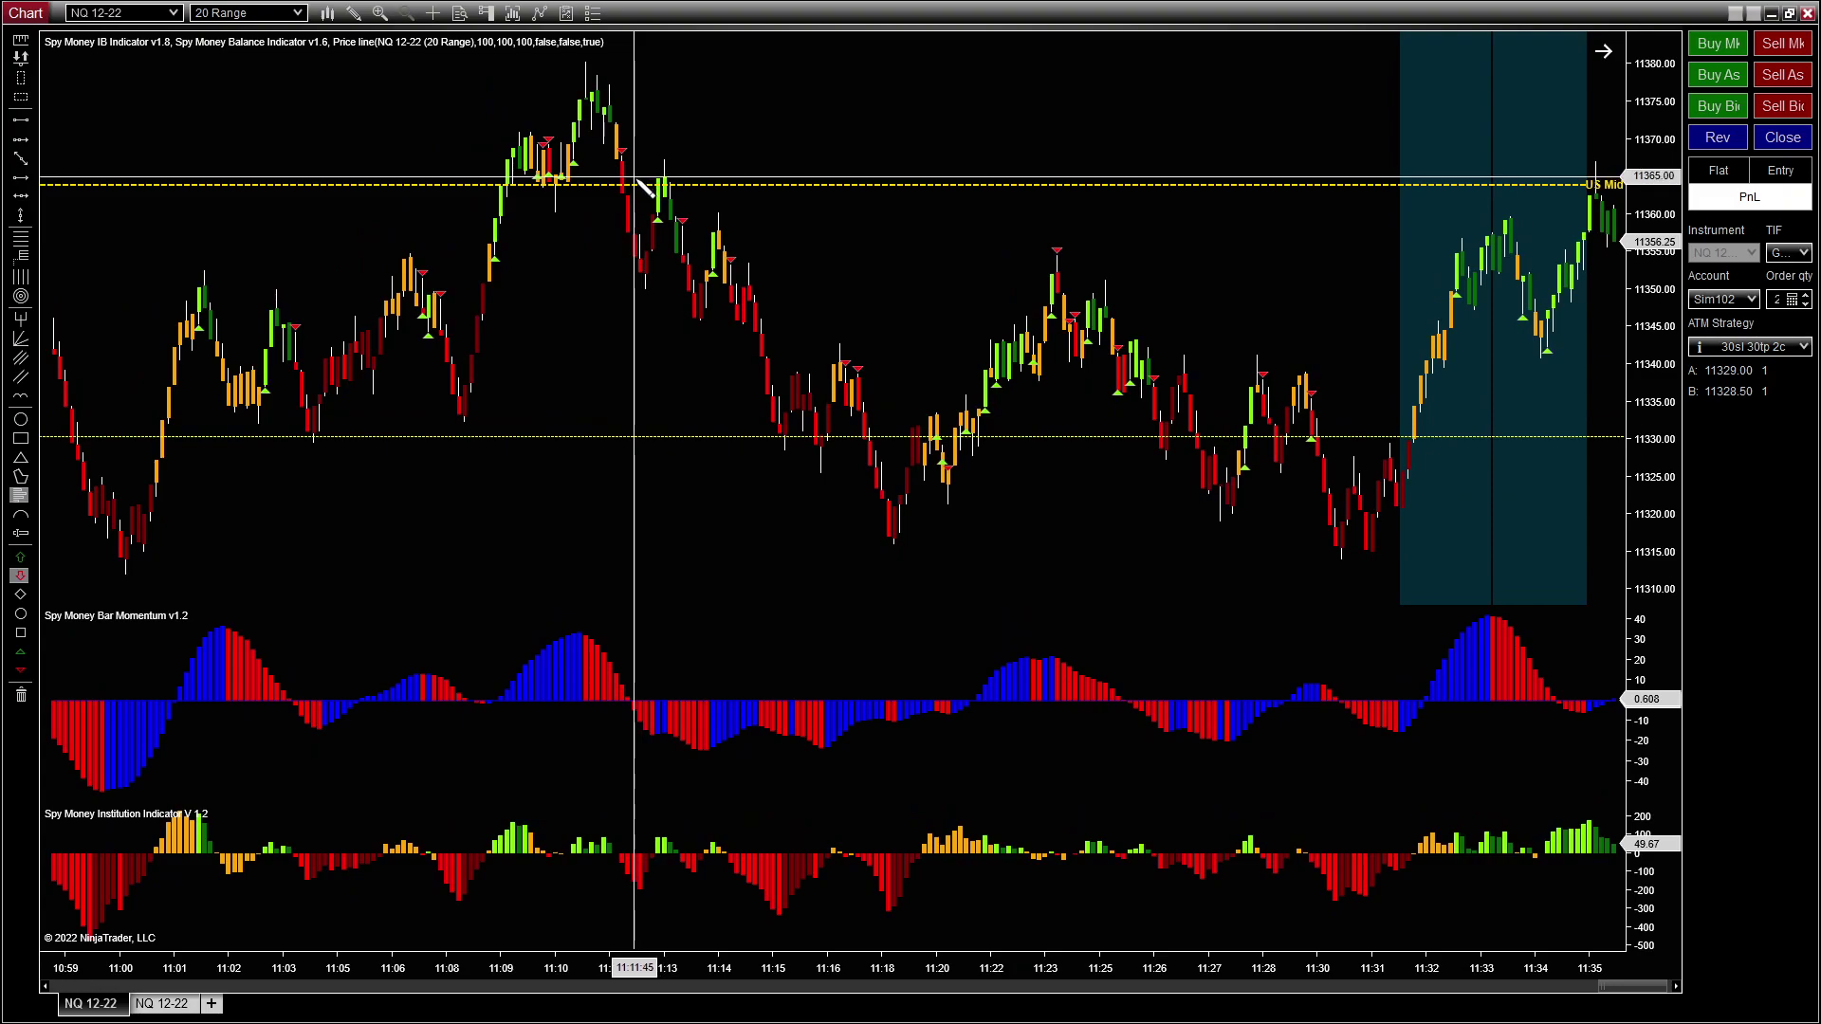
Step: Draw a green line from the 11:10 peak to the 11:18 low, plus matching lines in the momentum and institution panes
left_click(586, 64)
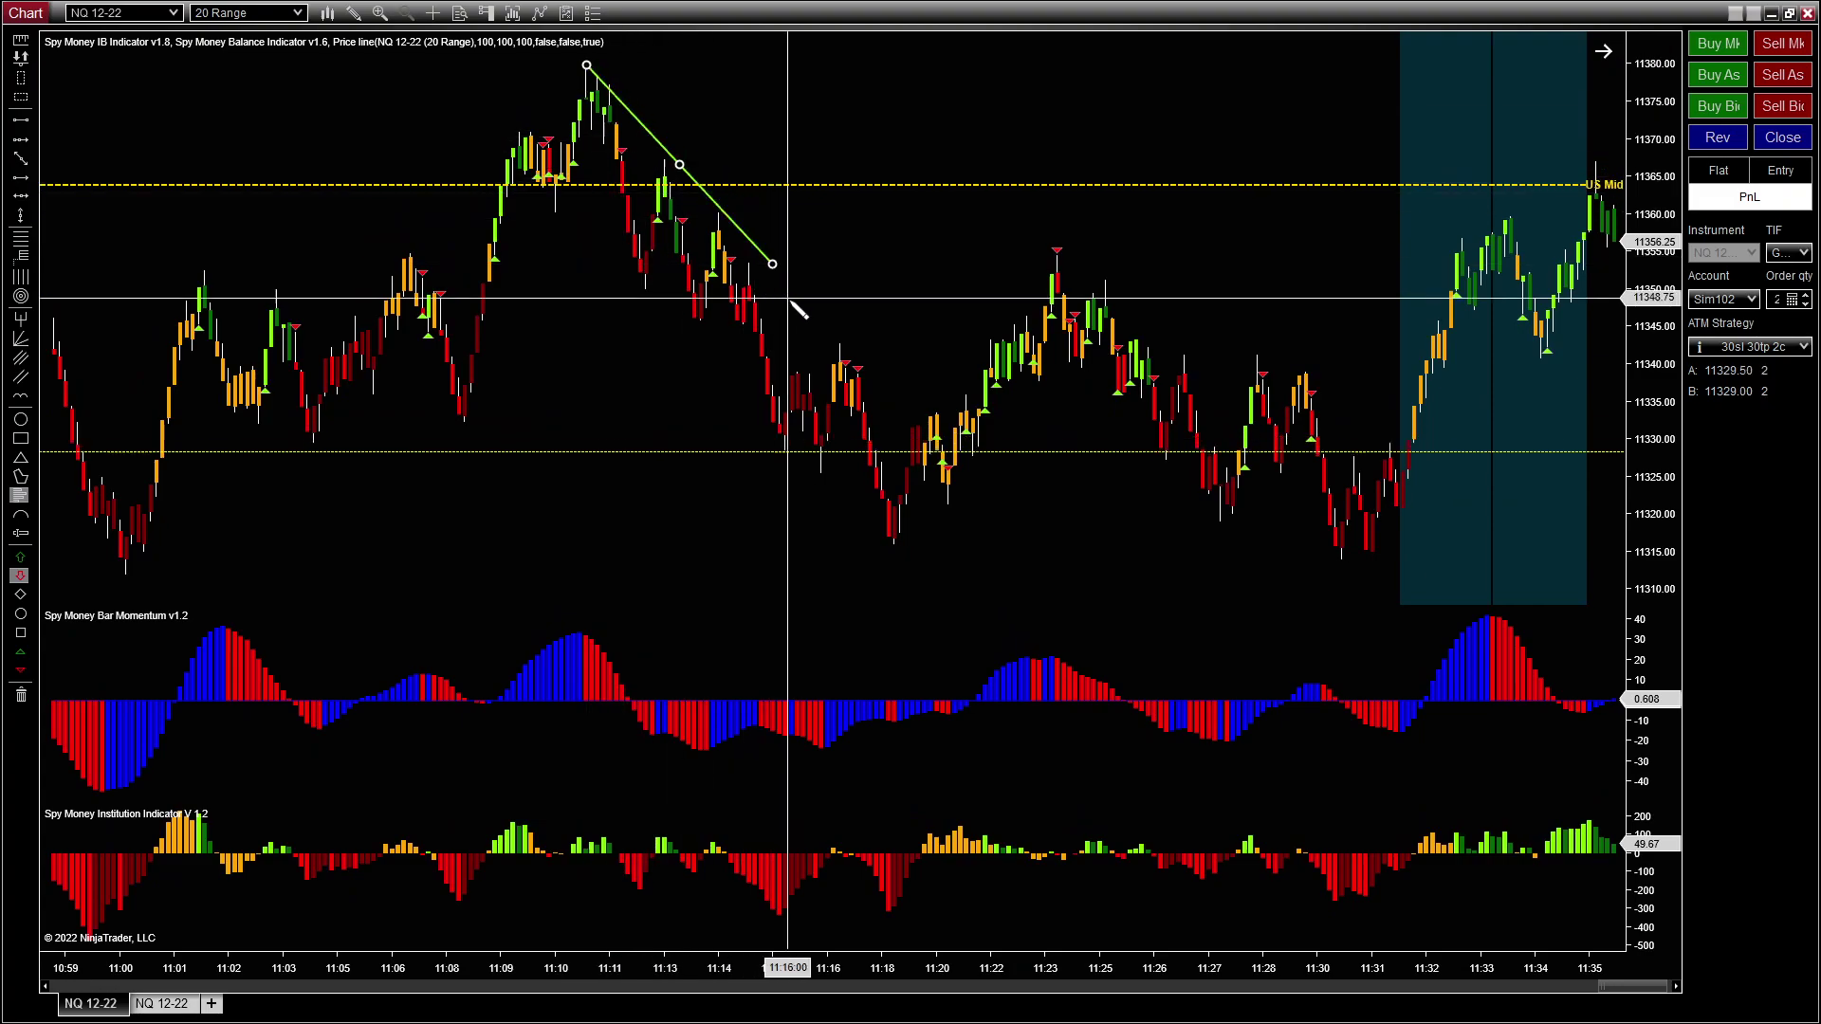
left_click(923, 477)
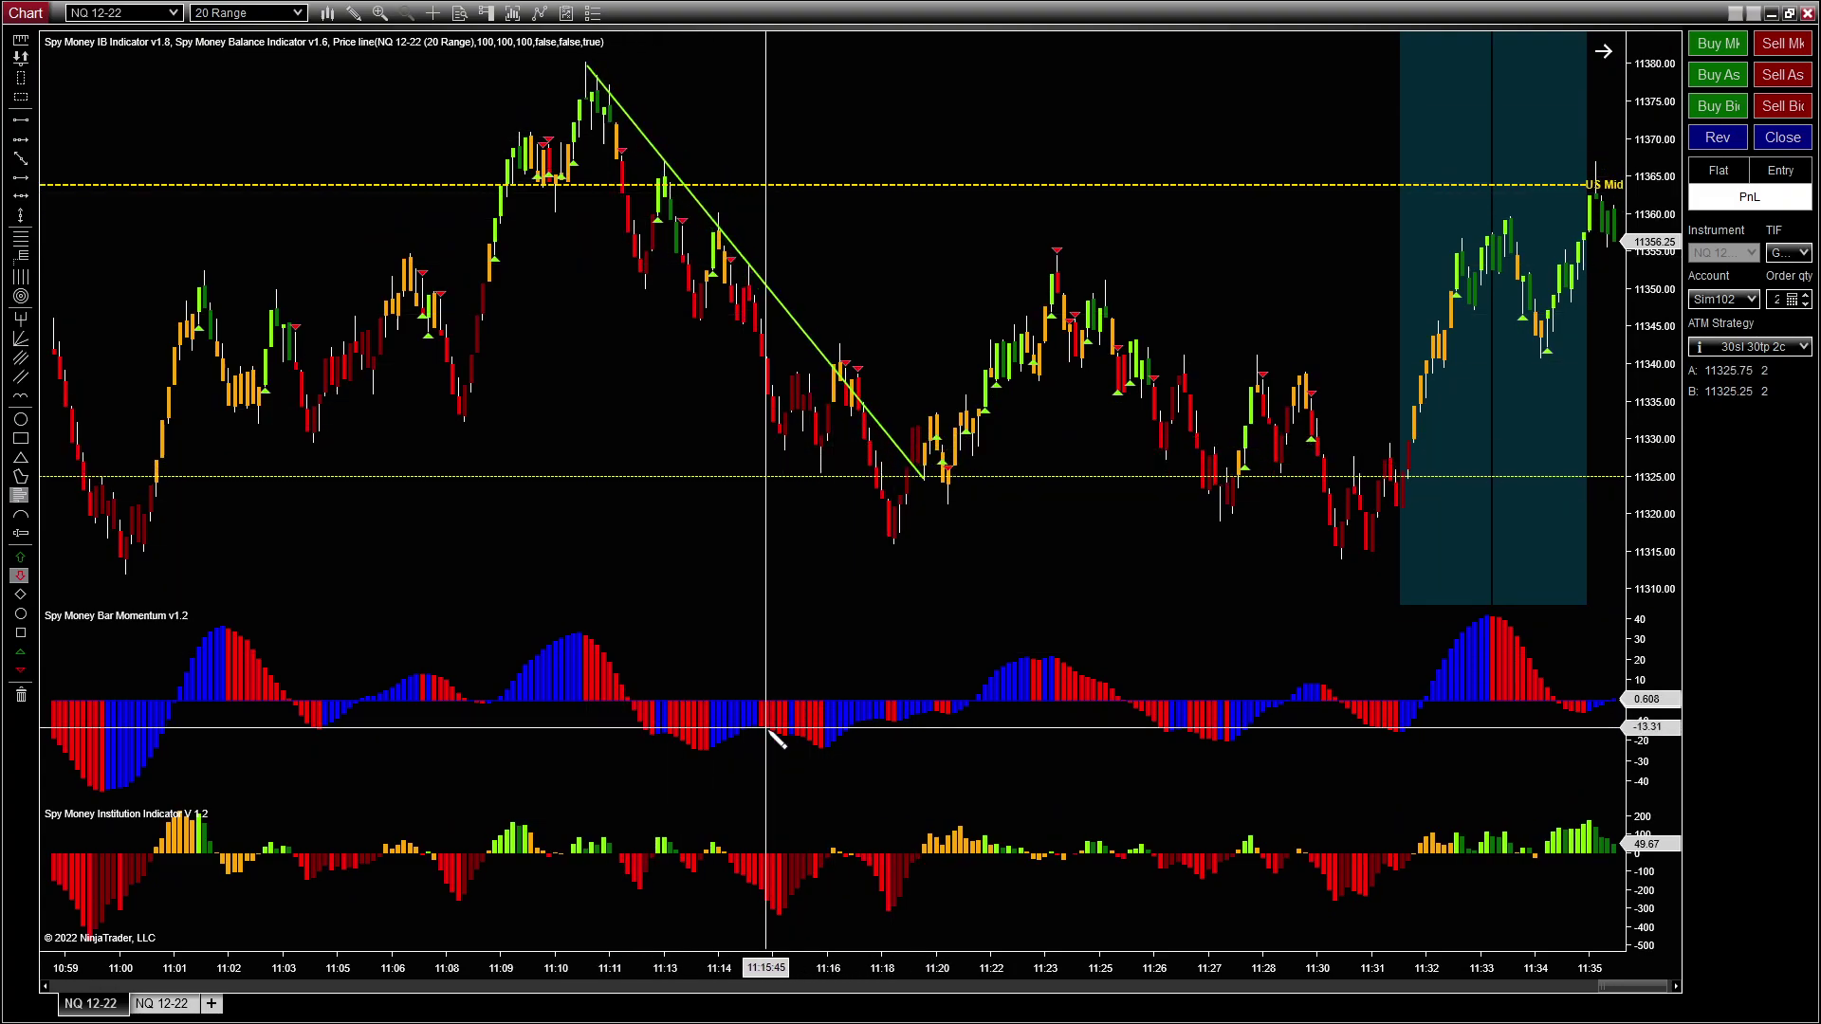
left_click(703, 749)
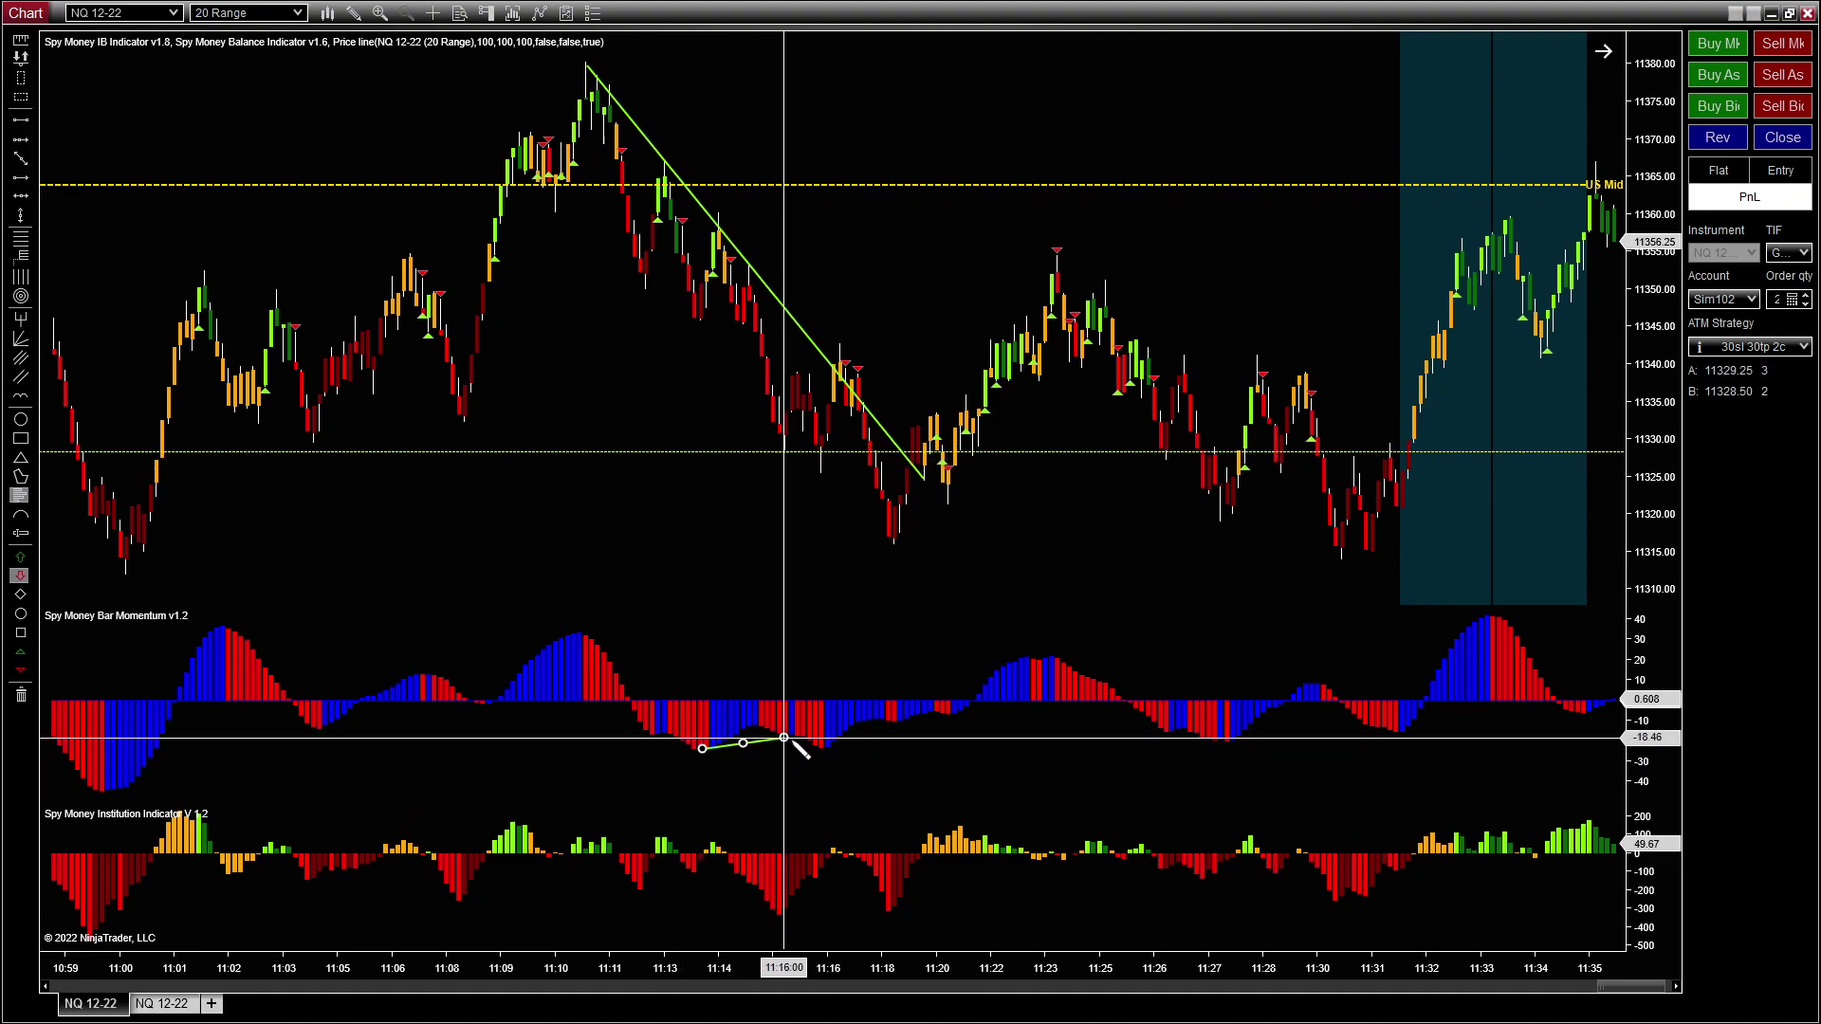
left_click(924, 749)
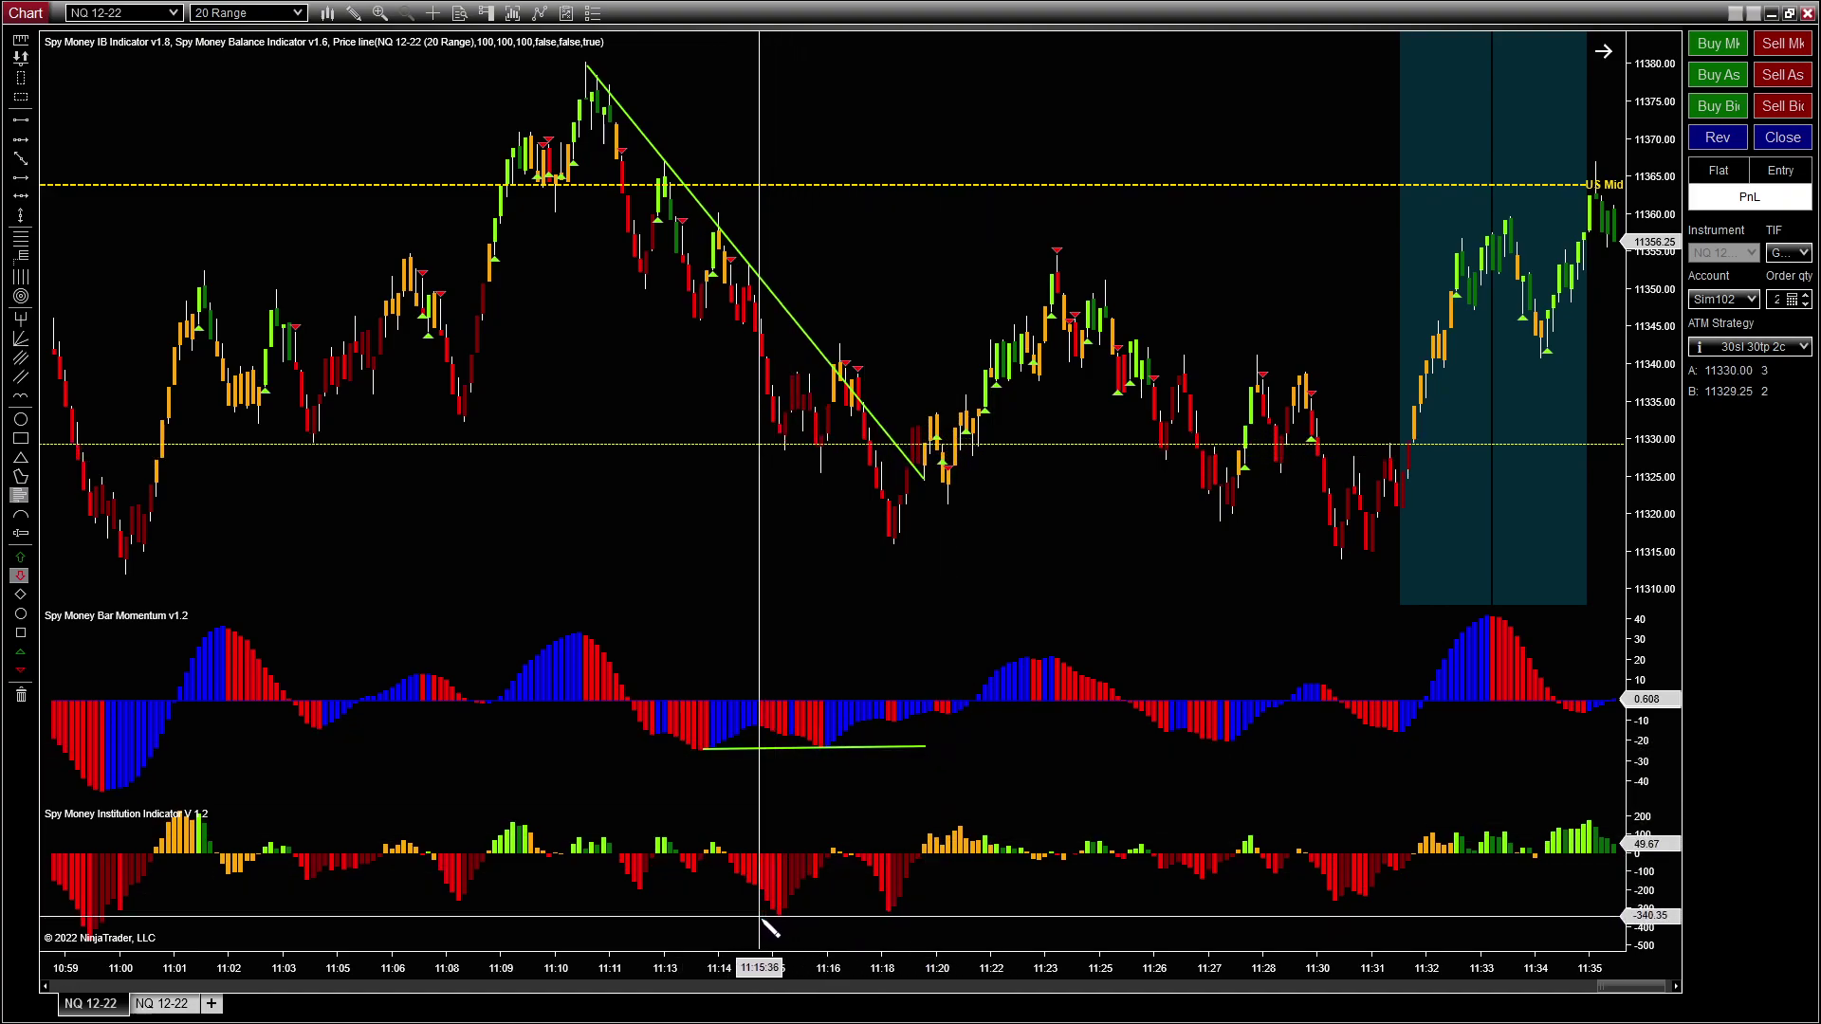
left_click(691, 871)
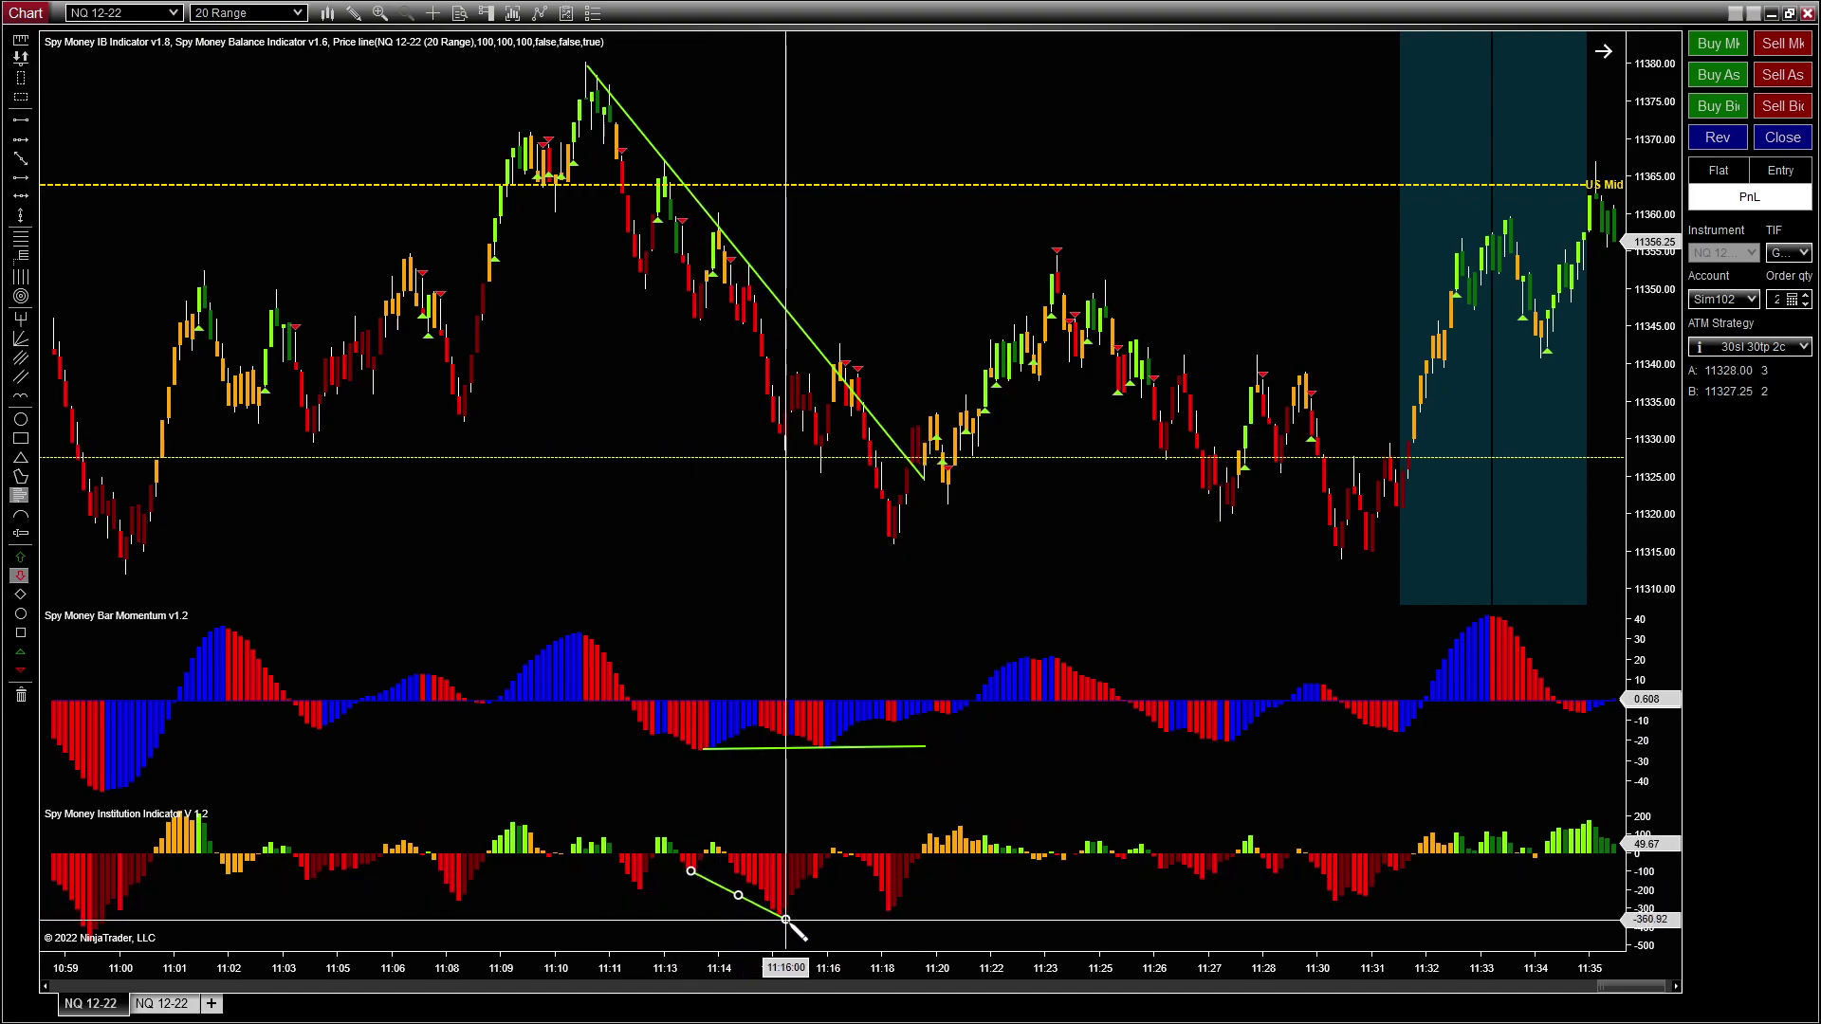
left_click(792, 920)
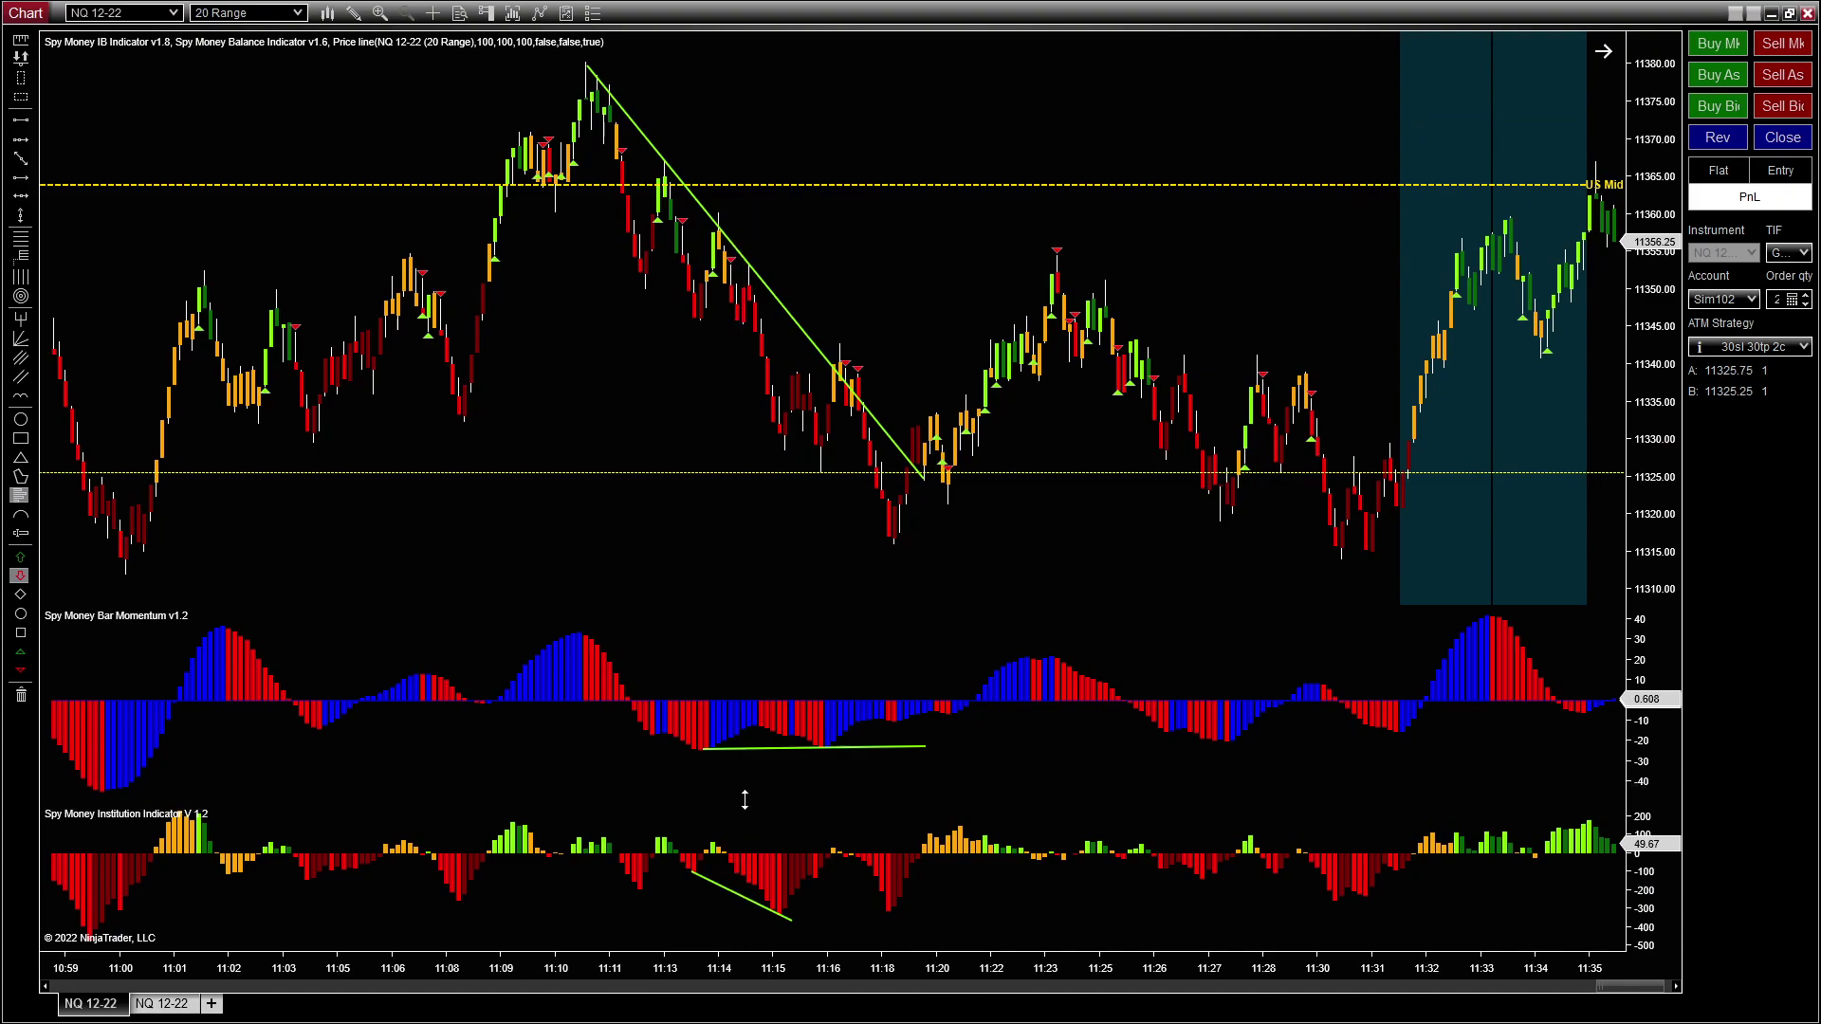
Step: Reposition the momentum and institution pane lines to slope down from beneath the 11:10 peak
left_click(704, 748)
left_click_drag(705, 748, 582, 633)
left_click_drag(922, 747, 670, 769)
left_click_drag(715, 887, 646, 898)
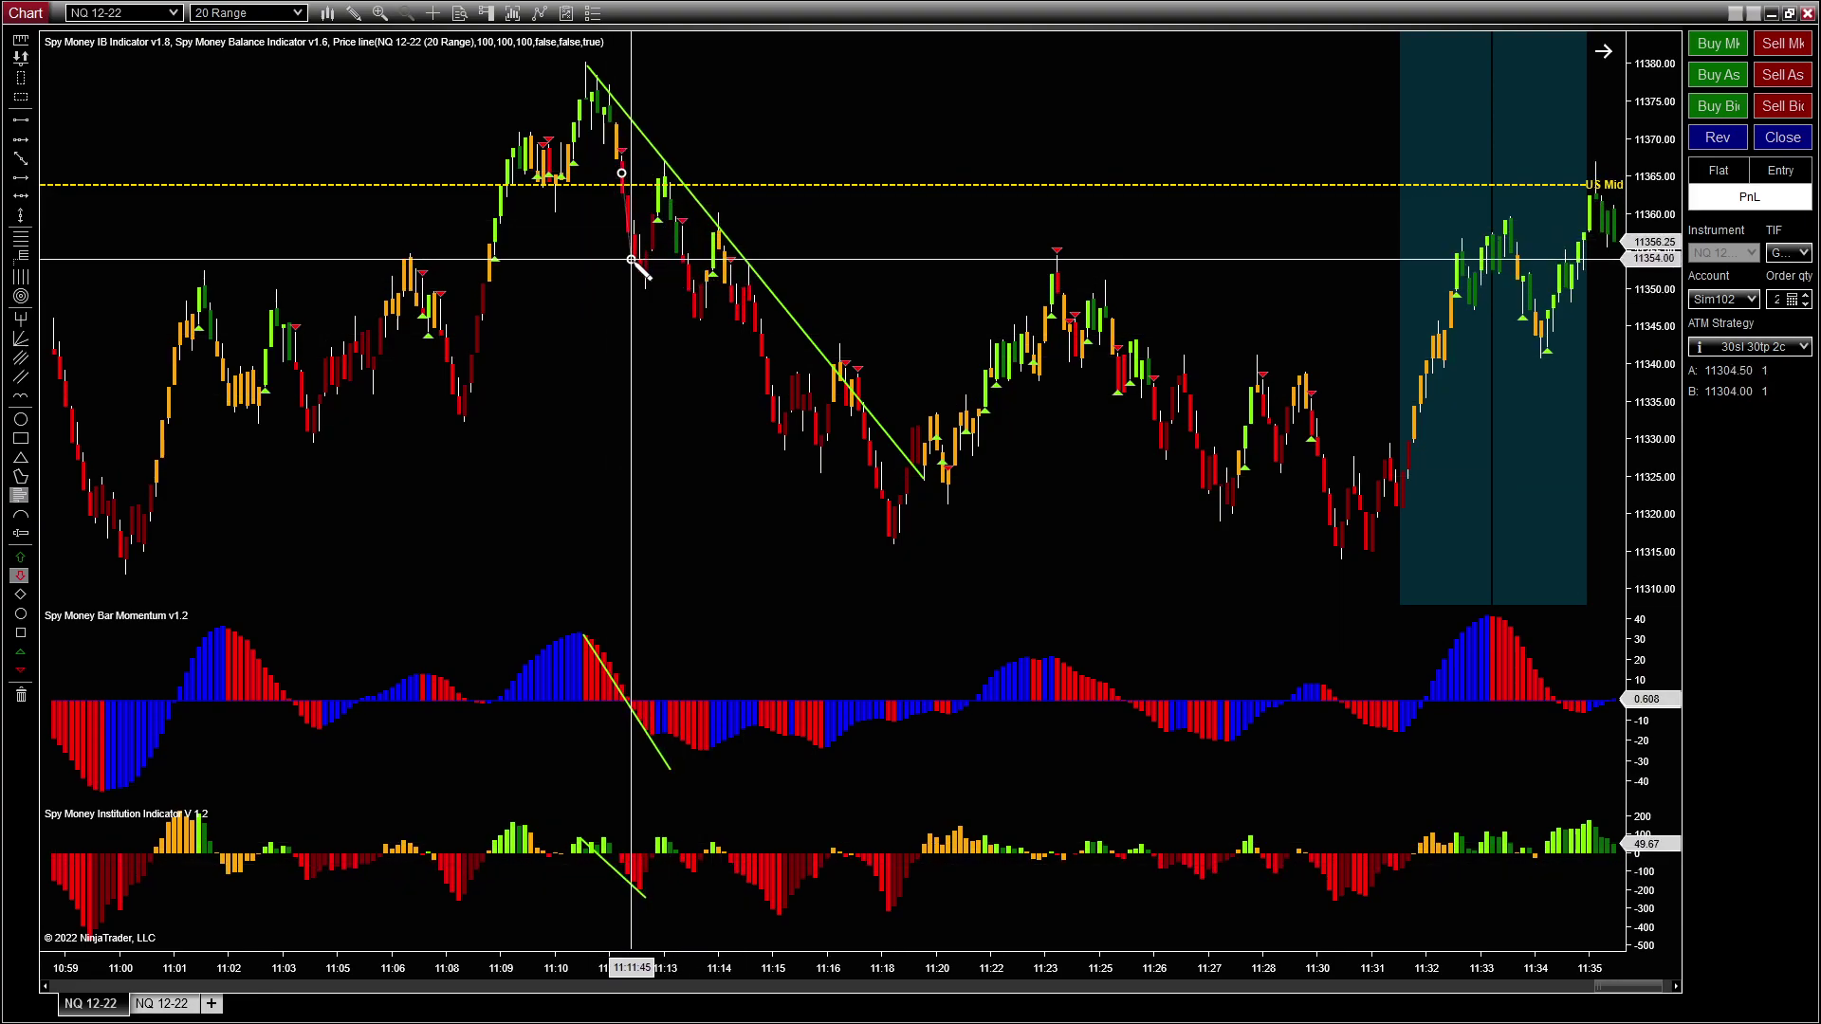
Step: Finish the $310.00 ruler on the drop's first bar and zoom in on the 11:07–11:23 move
left_click(632, 289)
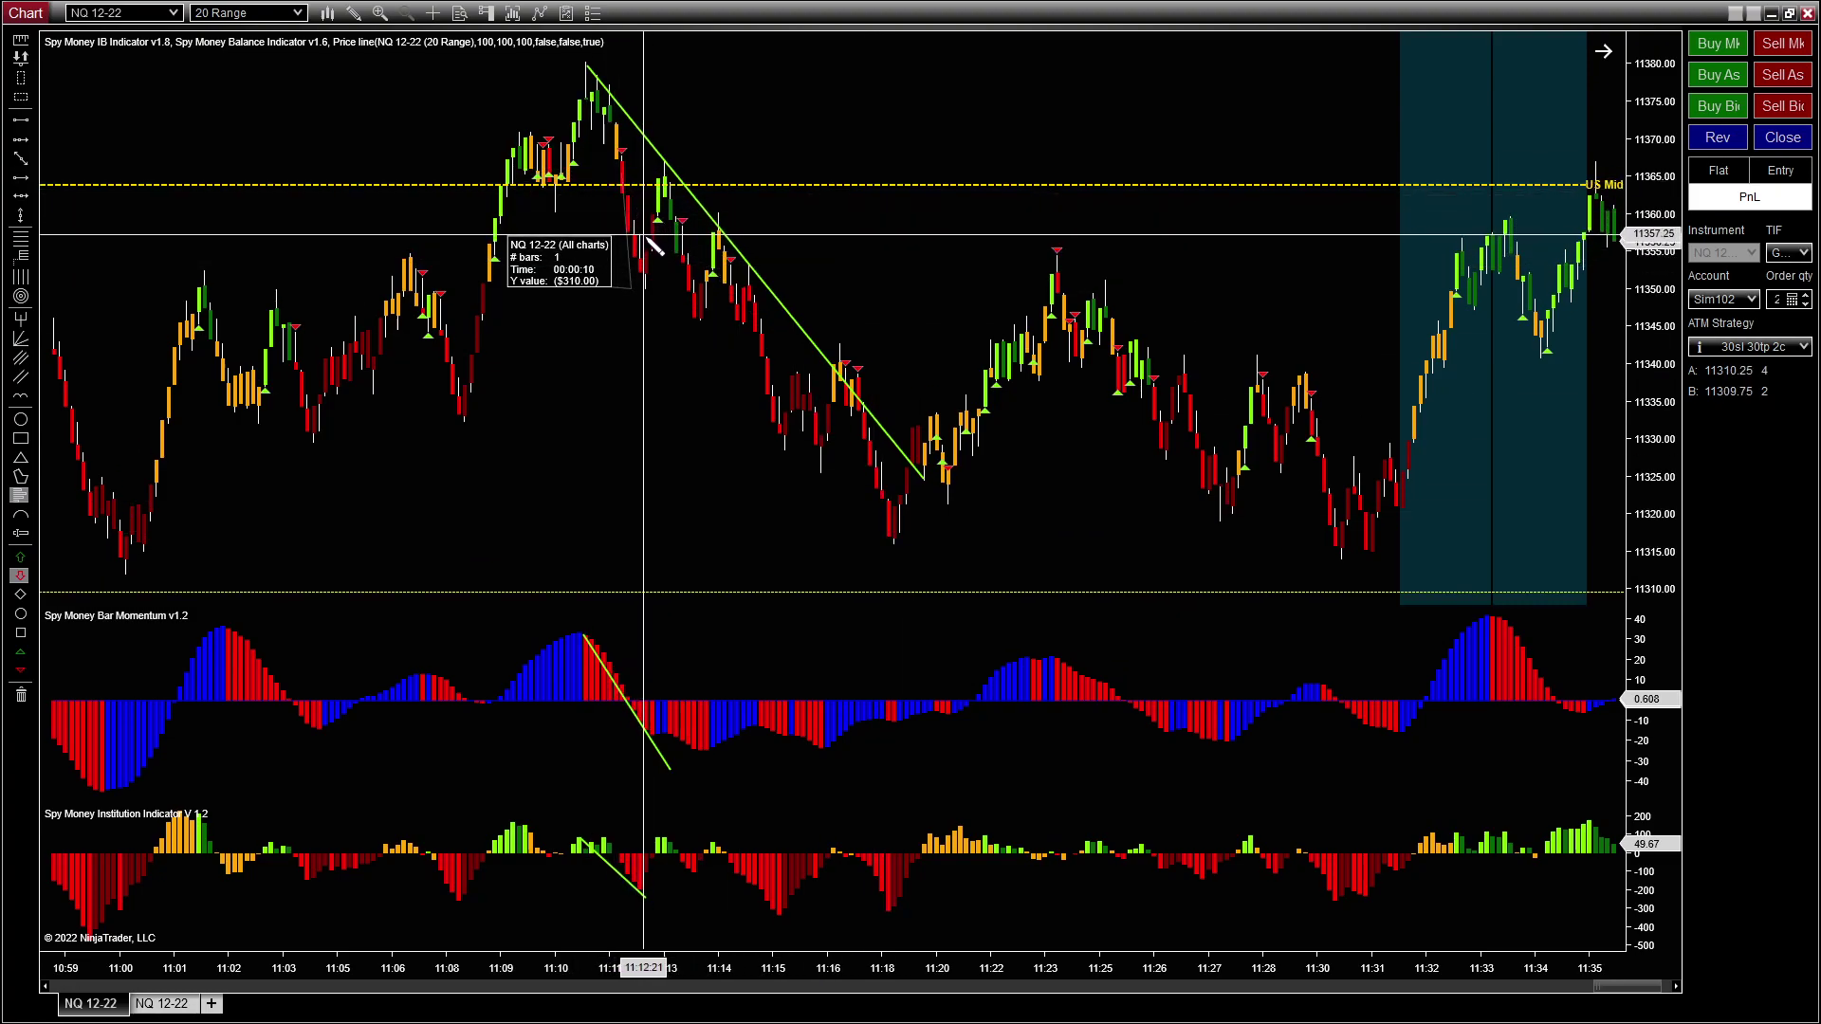
scroll(631, 425, "up", 5)
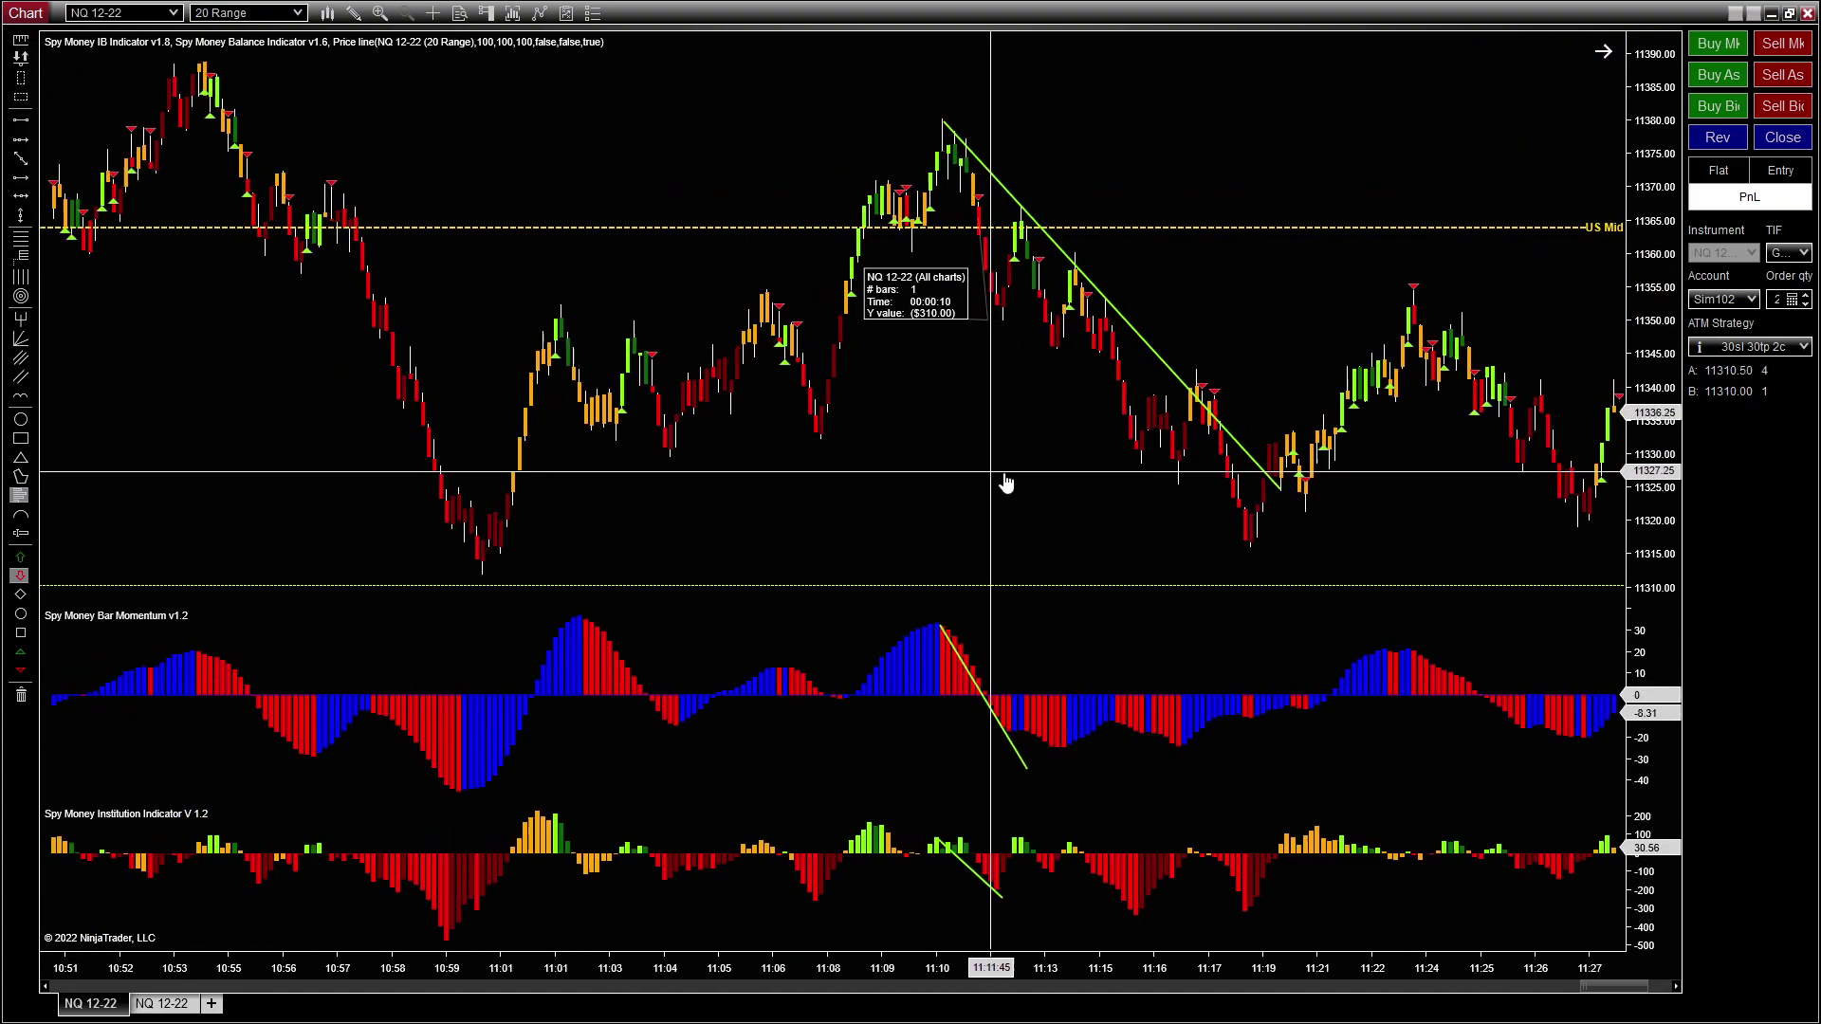
scroll(663, 467, "up", 3)
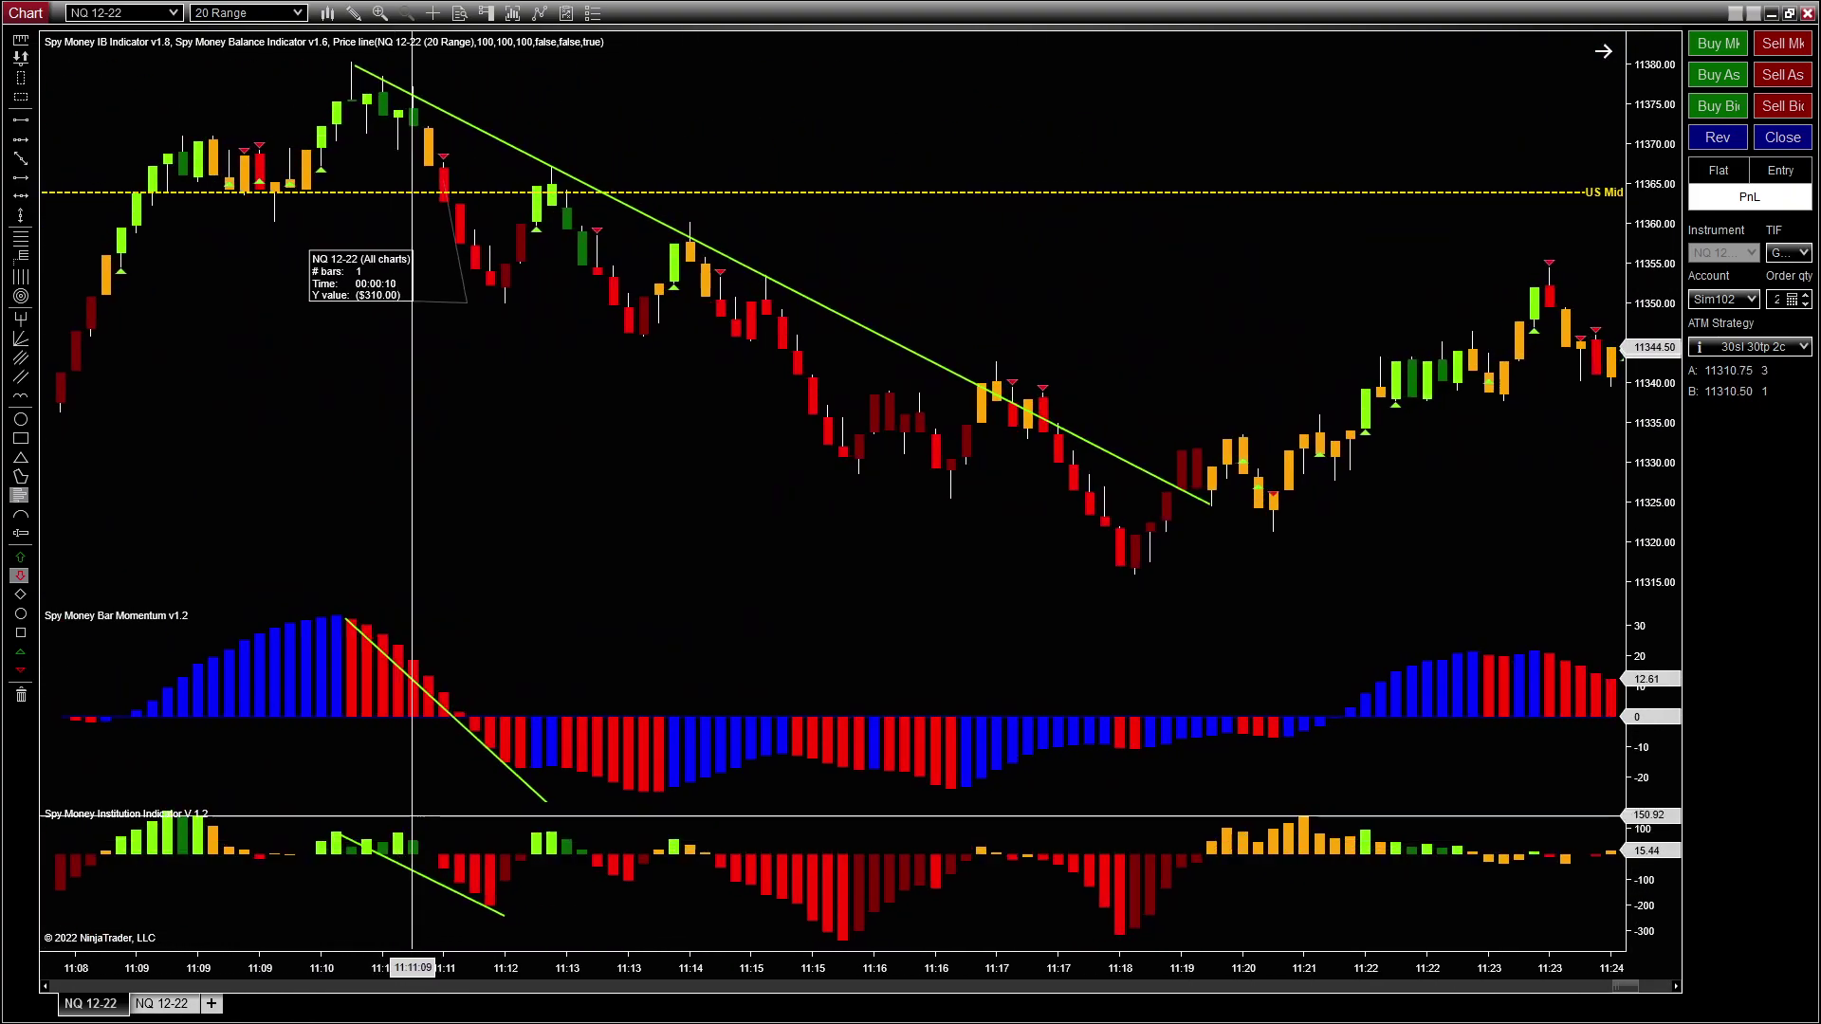
left_click(20, 98)
Step: Draw a short horizontal line, lower it to about 11357, and complete a two-bar $250.00 ruler
left_click(826, 92)
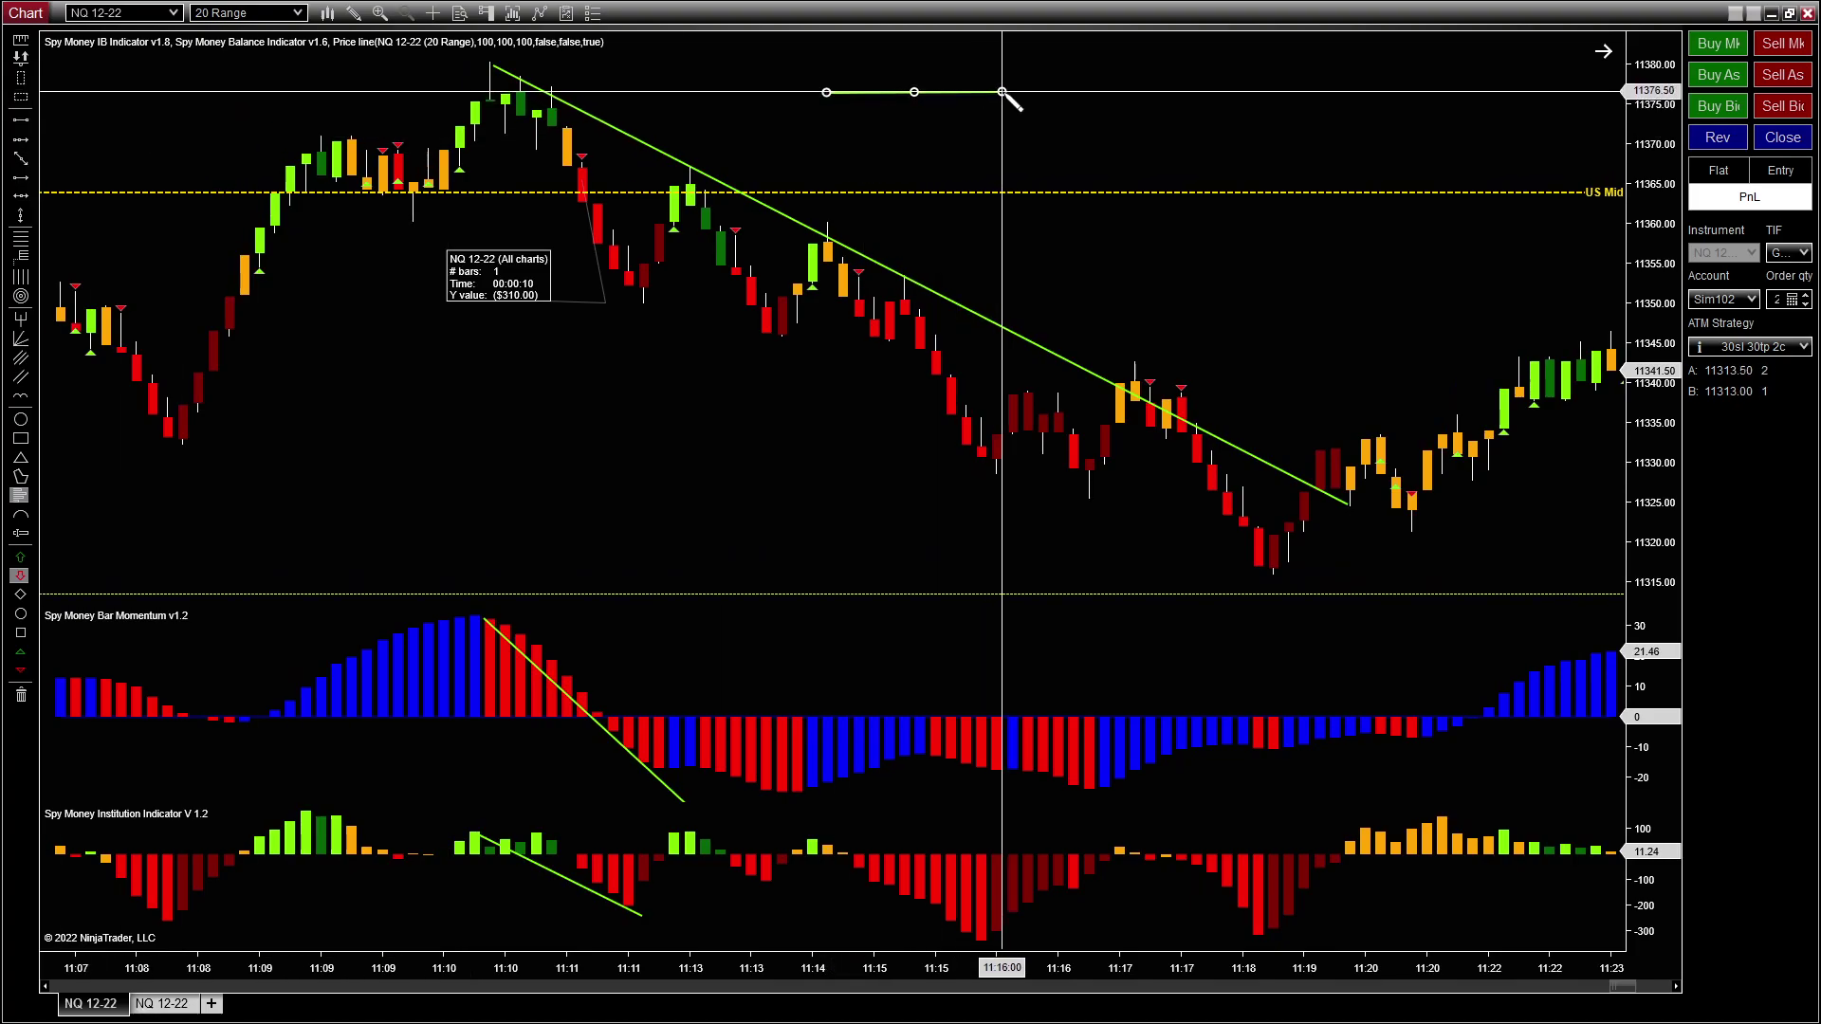
left_click(1002, 92)
left_click_drag(929, 94, 641, 168)
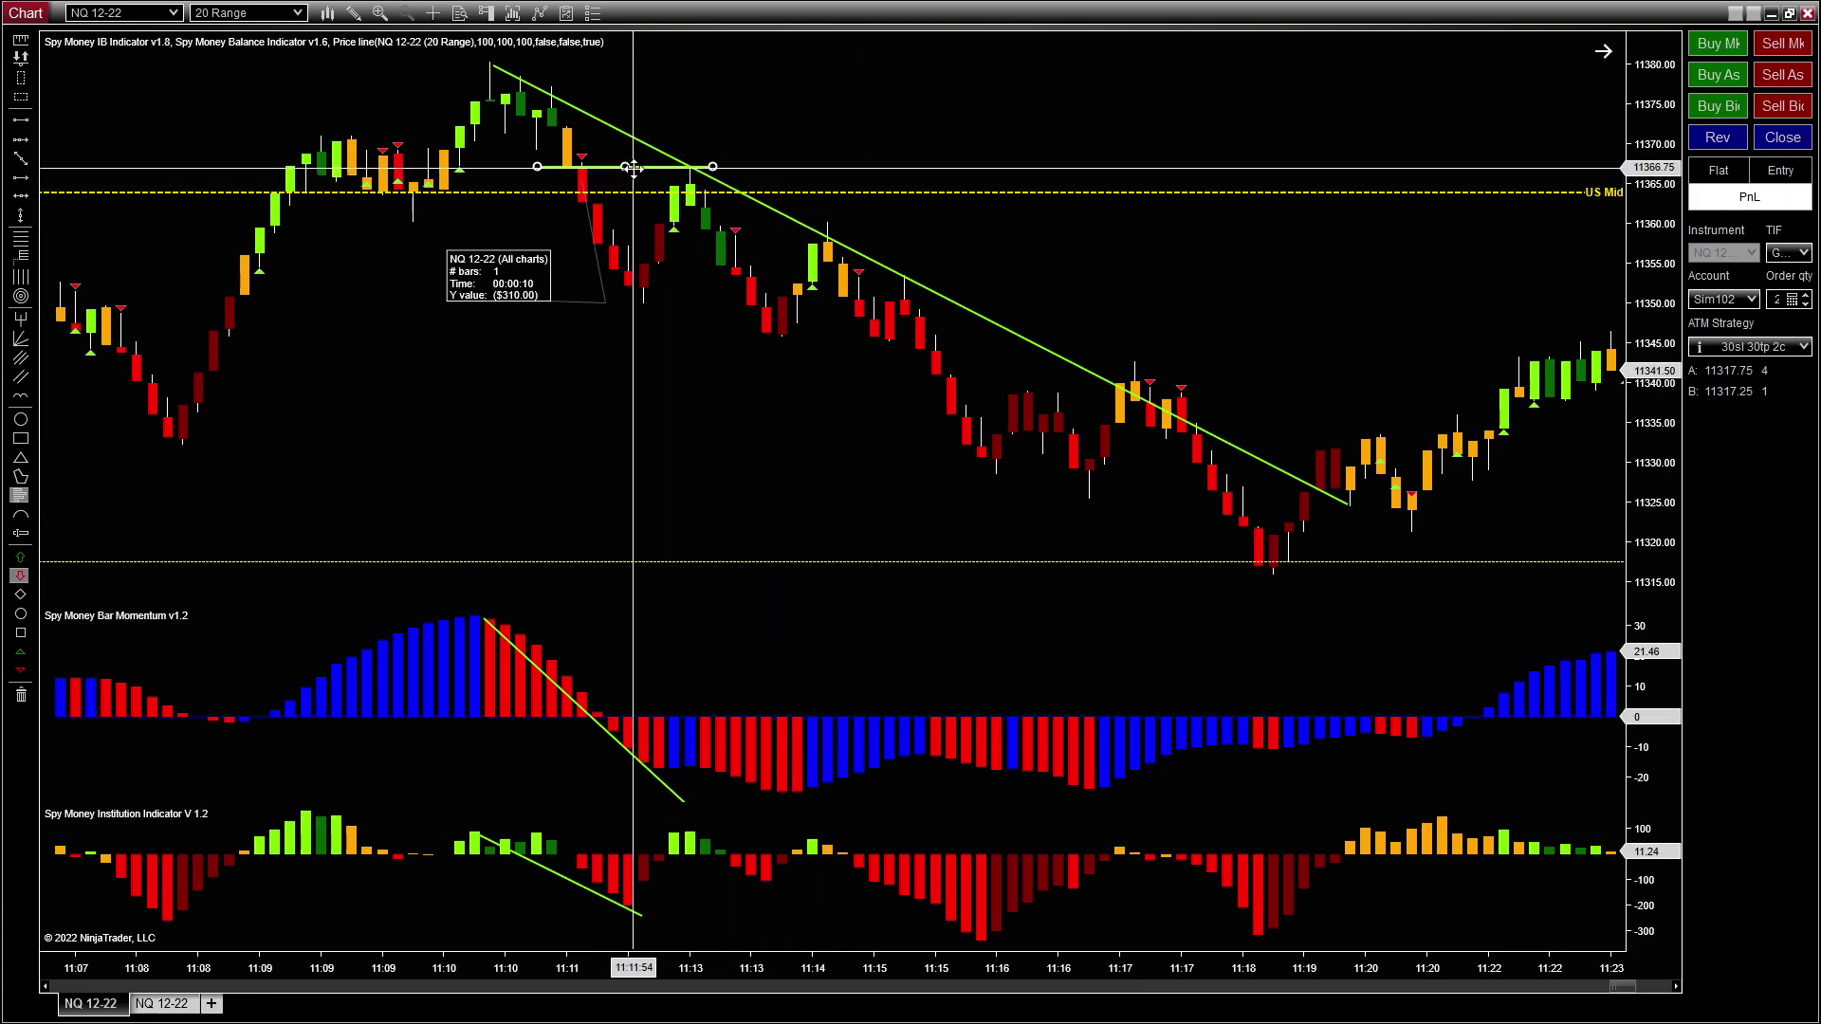
left_click_drag(629, 166, 657, 186)
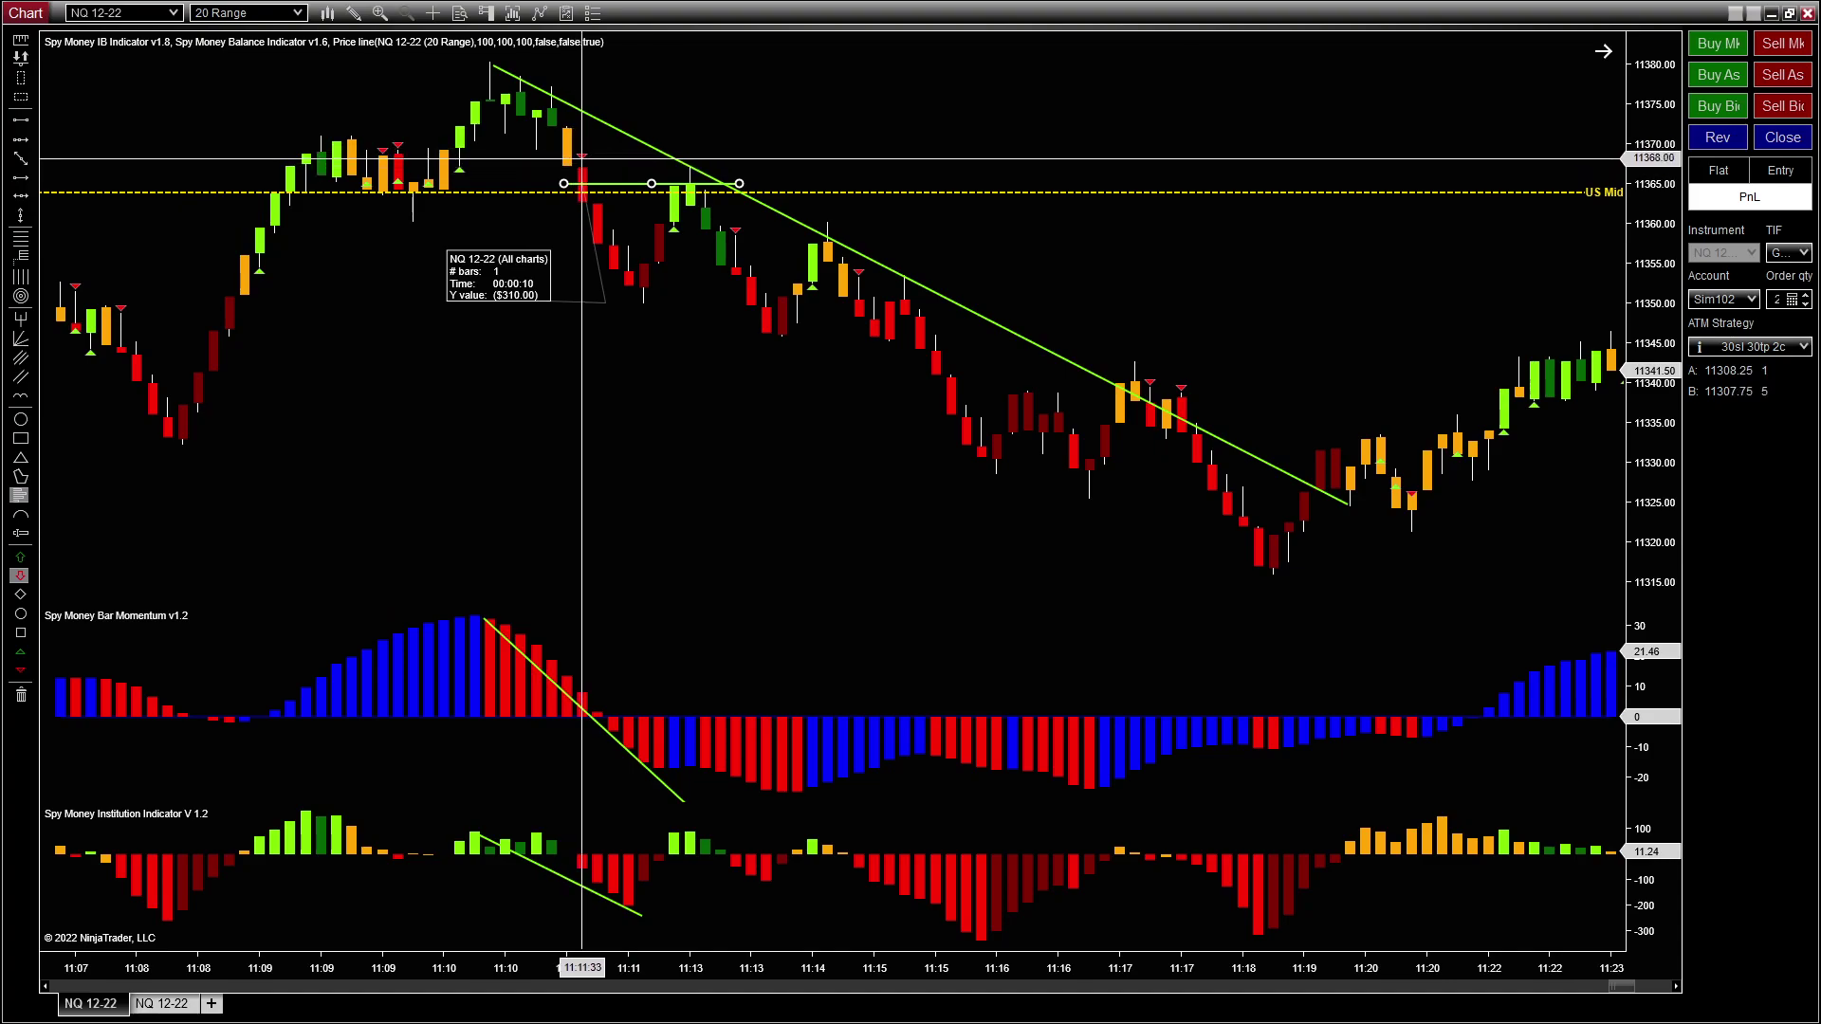
left_click_drag(648, 183, 659, 246)
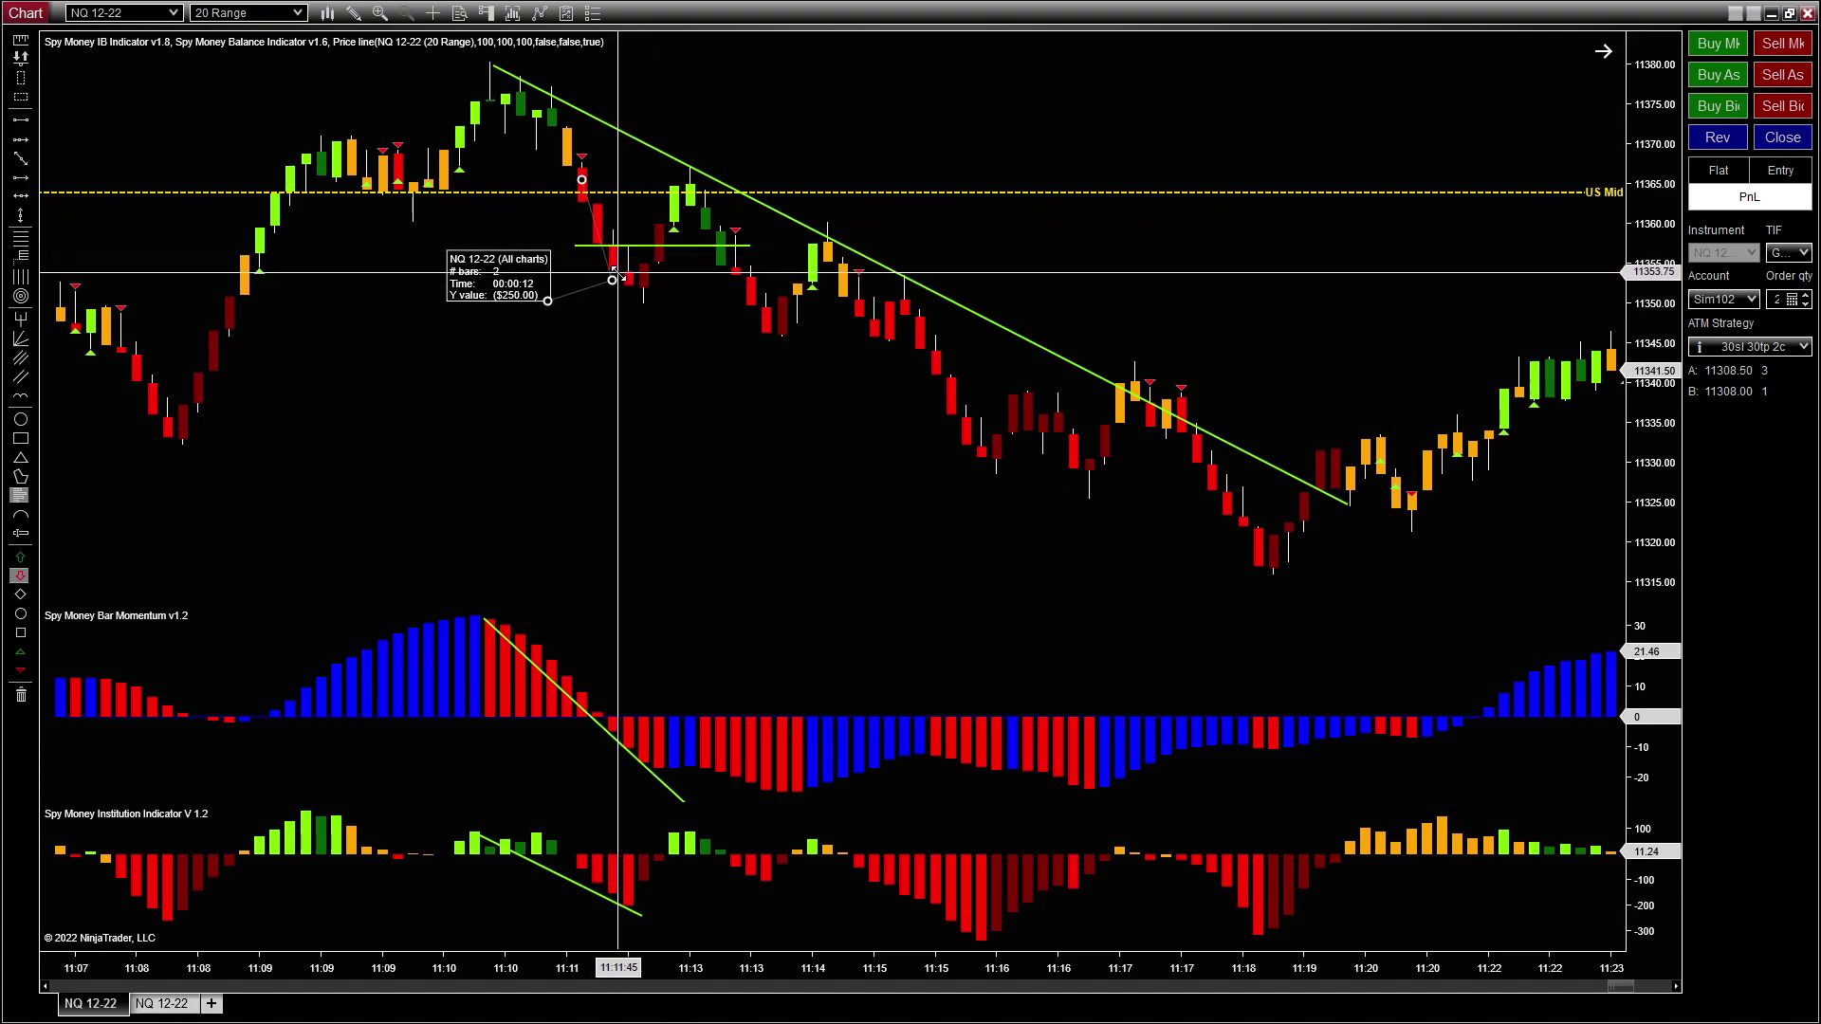
left_click(631, 247)
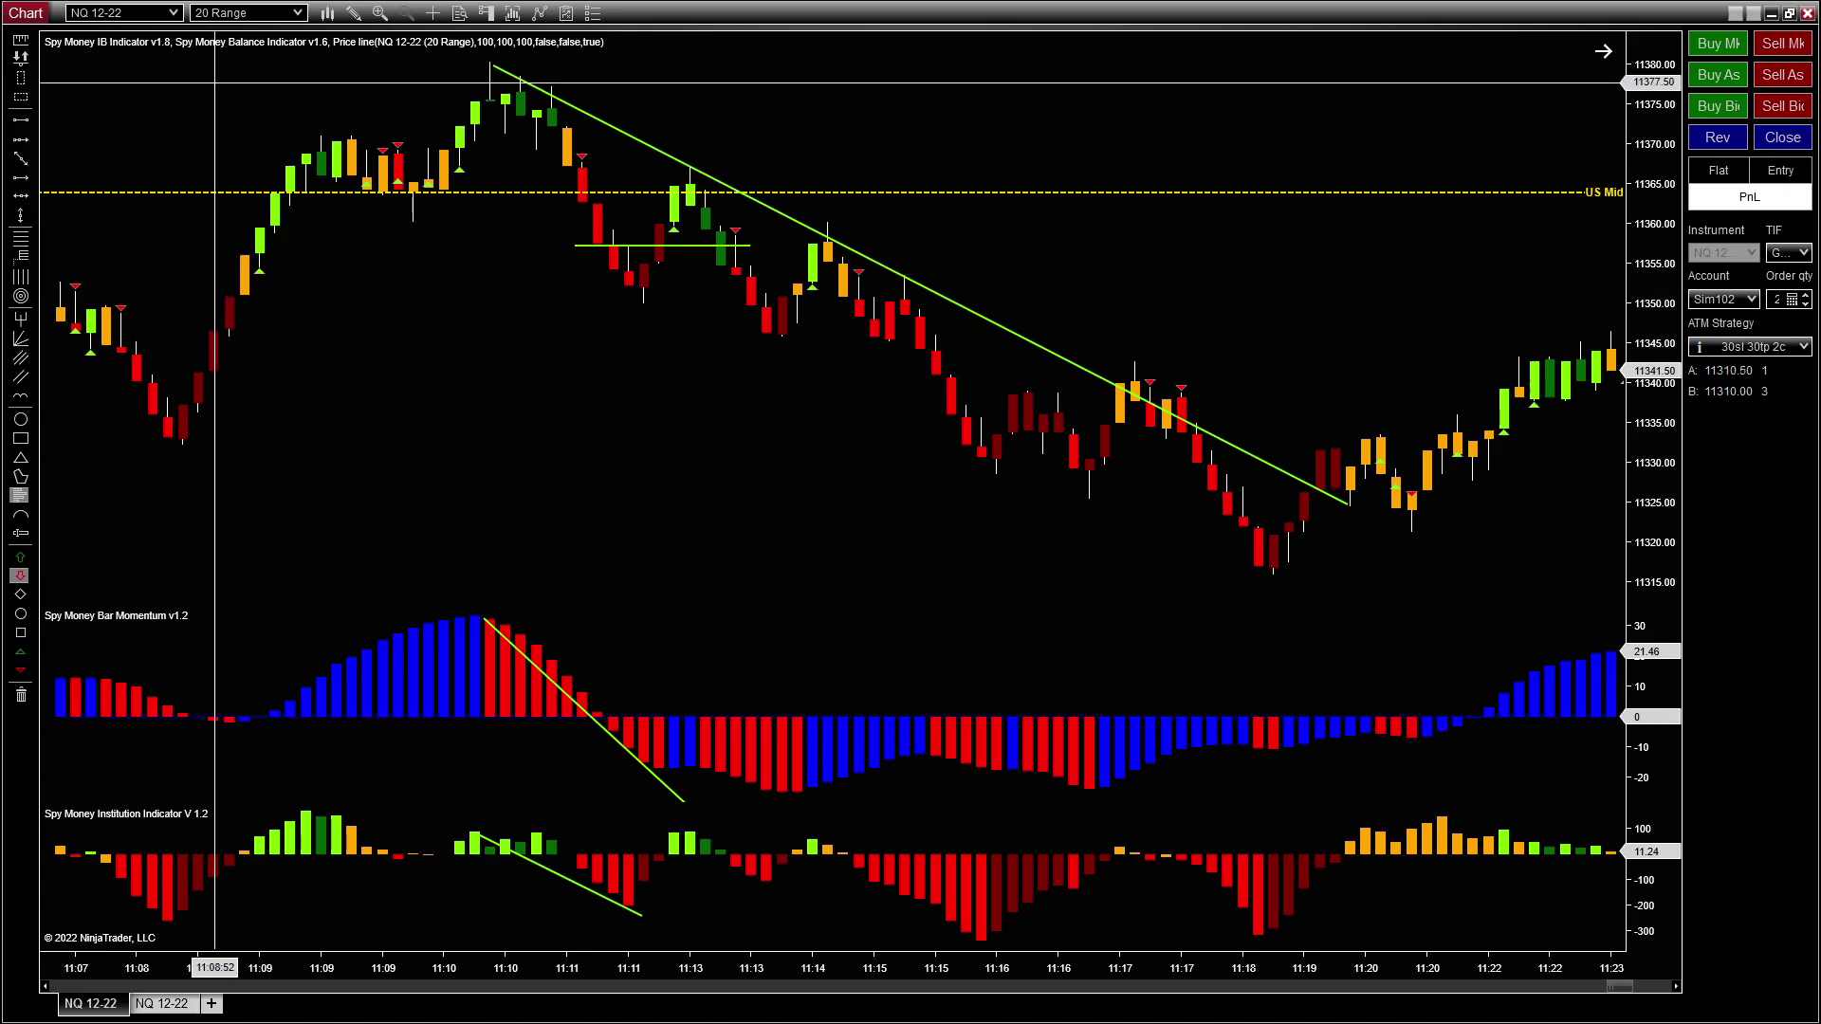
Step: Place a ruler on the two-bar drop after the 11:13 bounce reading $170.00
left_click(736, 270)
left_click(762, 338)
left_click(735, 354)
left_click(719, 374)
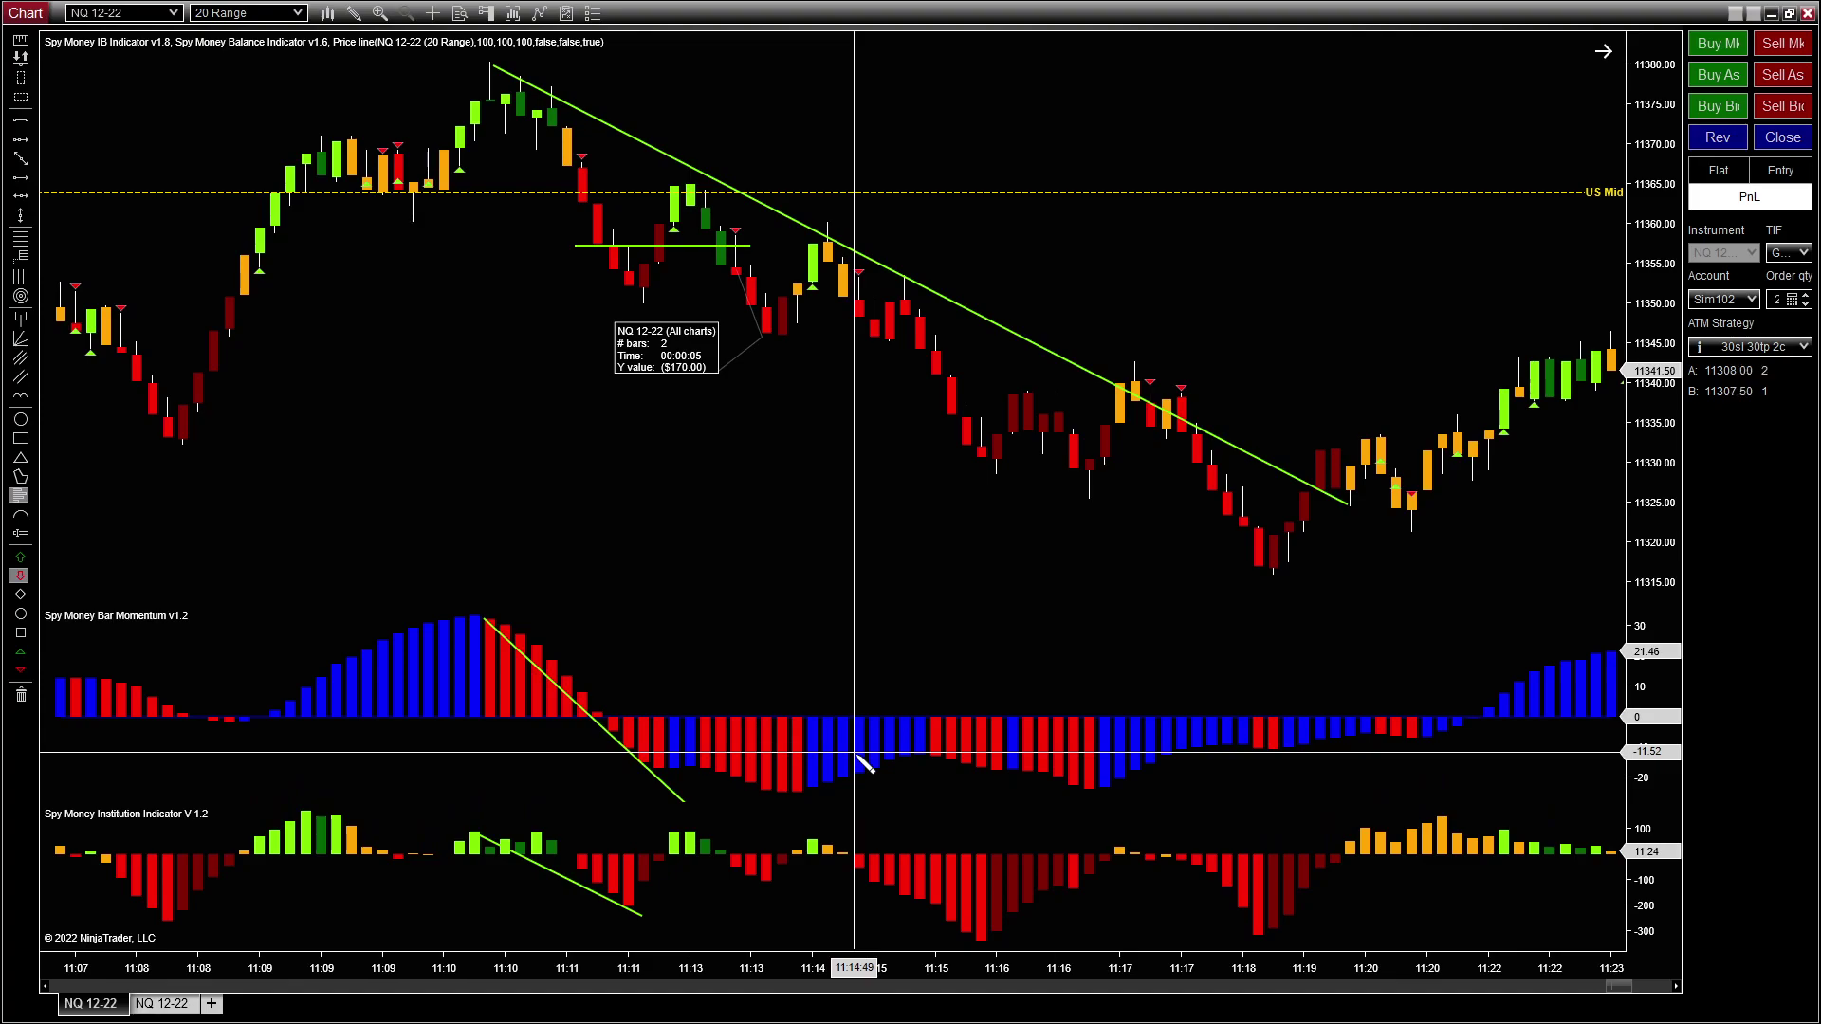
Step: Test a second ruler measurement whose readout shows $130.00
scroll(866, 759, "down", 3)
scroll(947, 581, "up", 4)
left_click(905, 309)
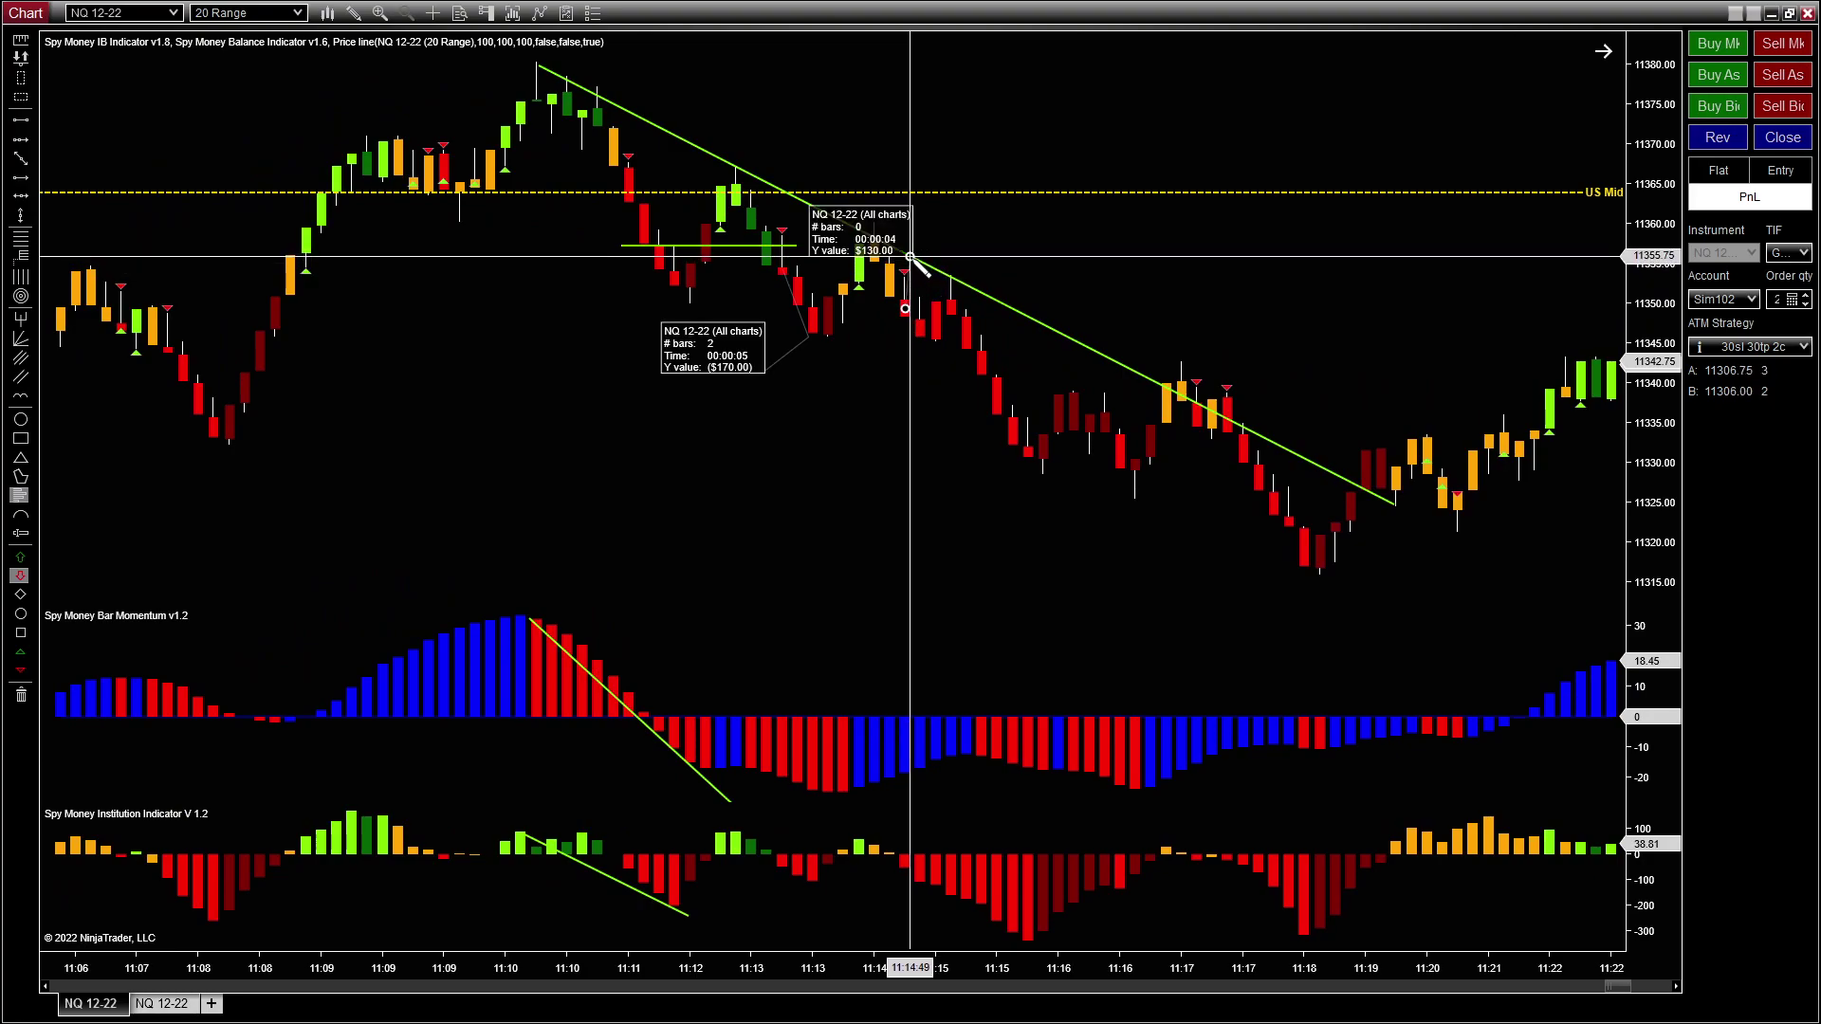
left_click(909, 256)
left_click(969, 231)
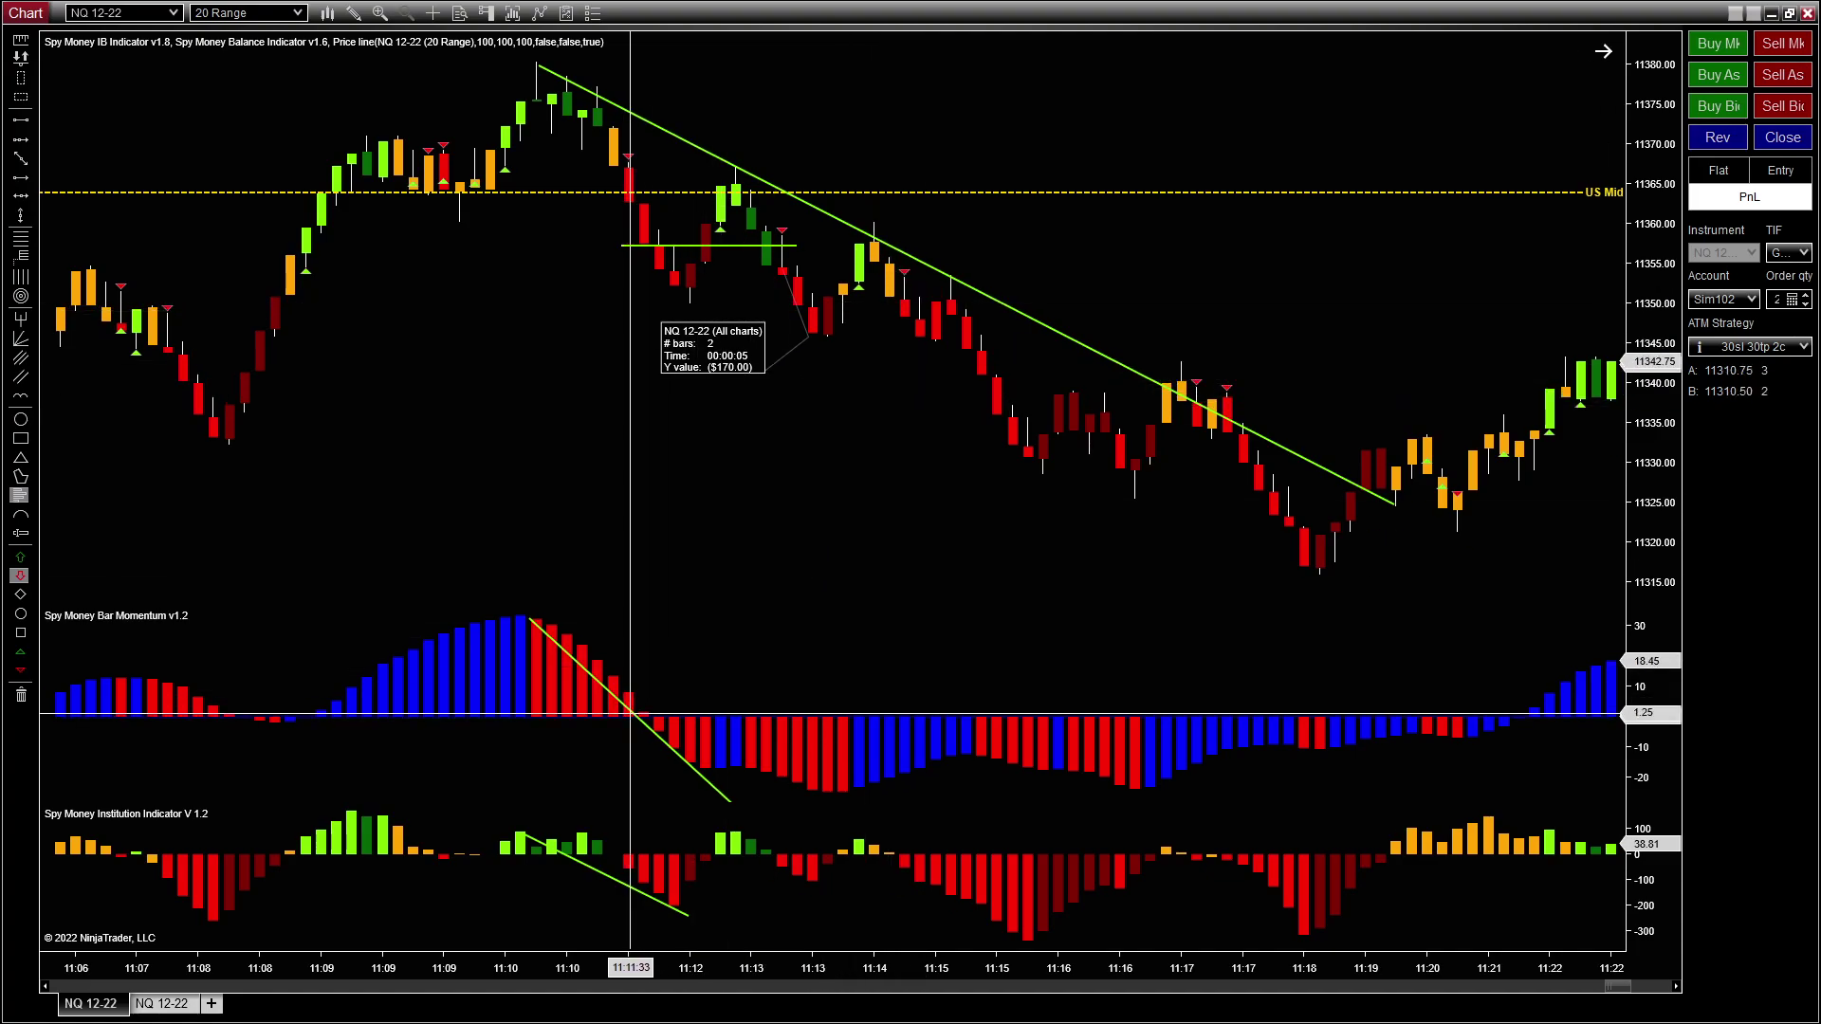
Step: Drag the green Bar Momentum trend line and its endpoints down to the 11:12–11:14 trough
left_click(623, 707)
left_click(608, 691)
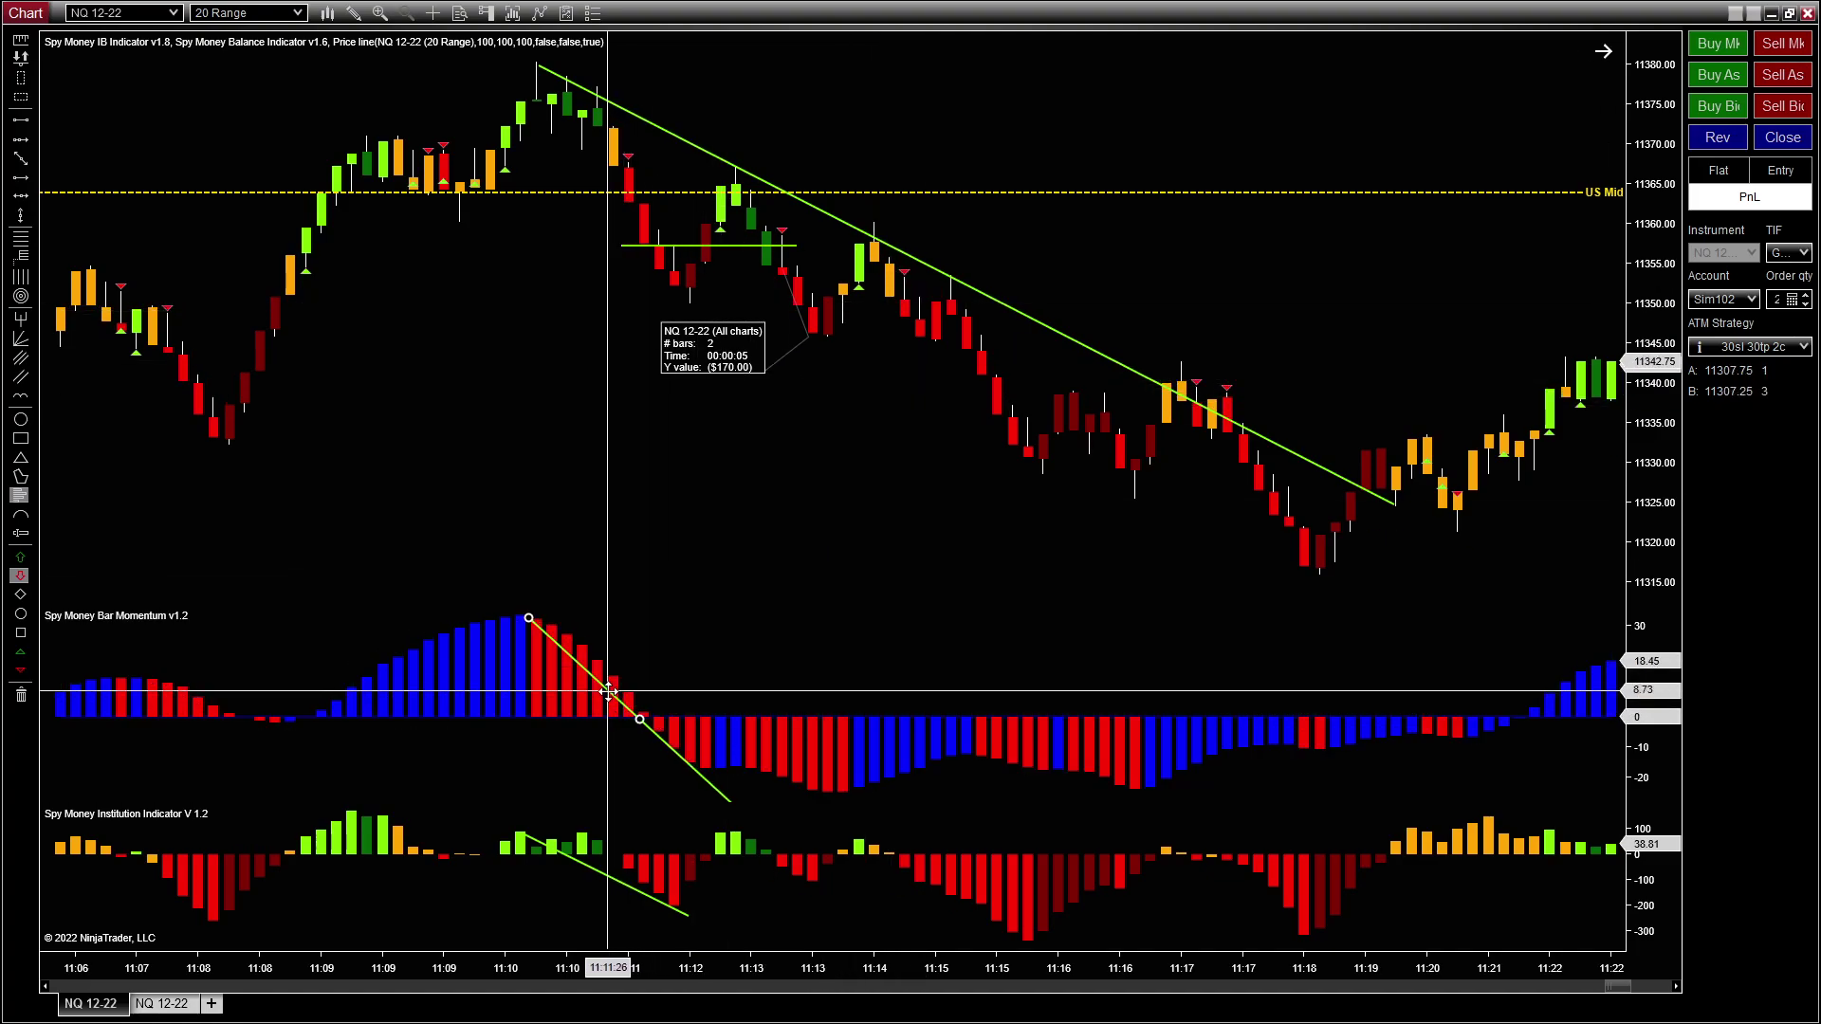
left_click_drag(609, 689, 533, 686)
left_click_drag(455, 615, 411, 736)
left_click_drag(566, 714, 965, 753)
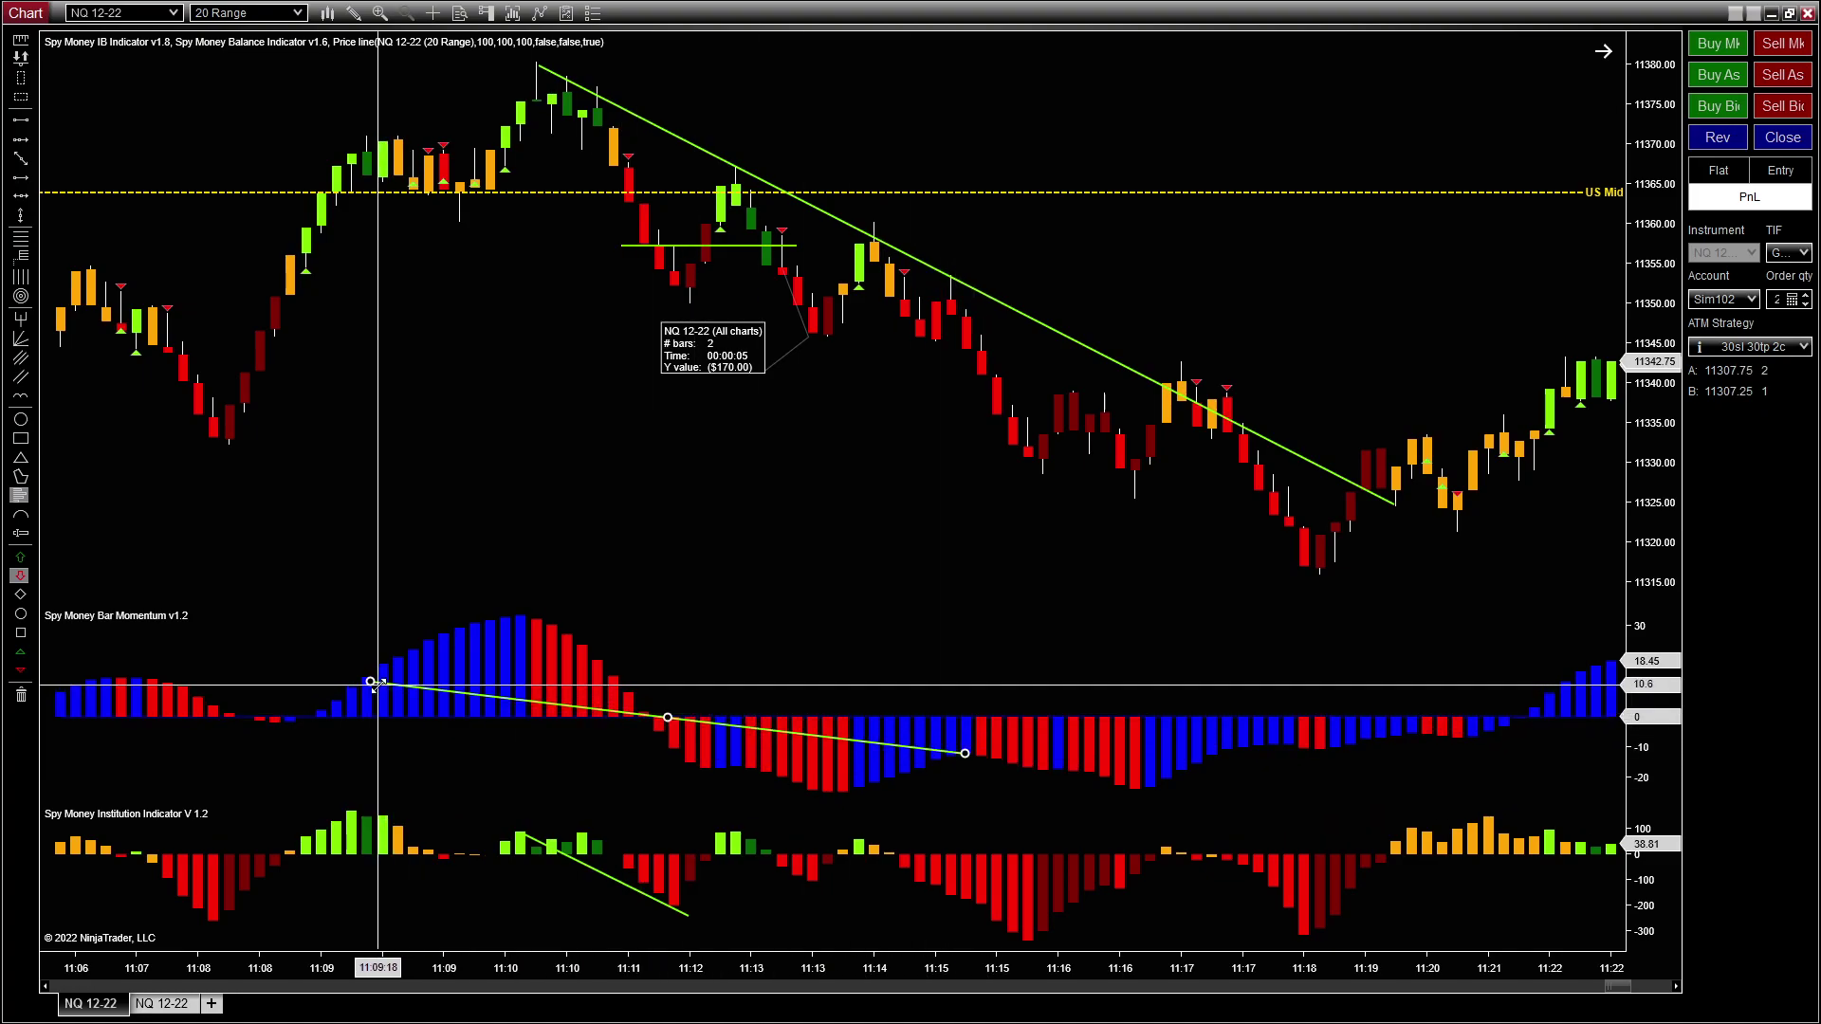
left_click_drag(369, 682, 742, 765)
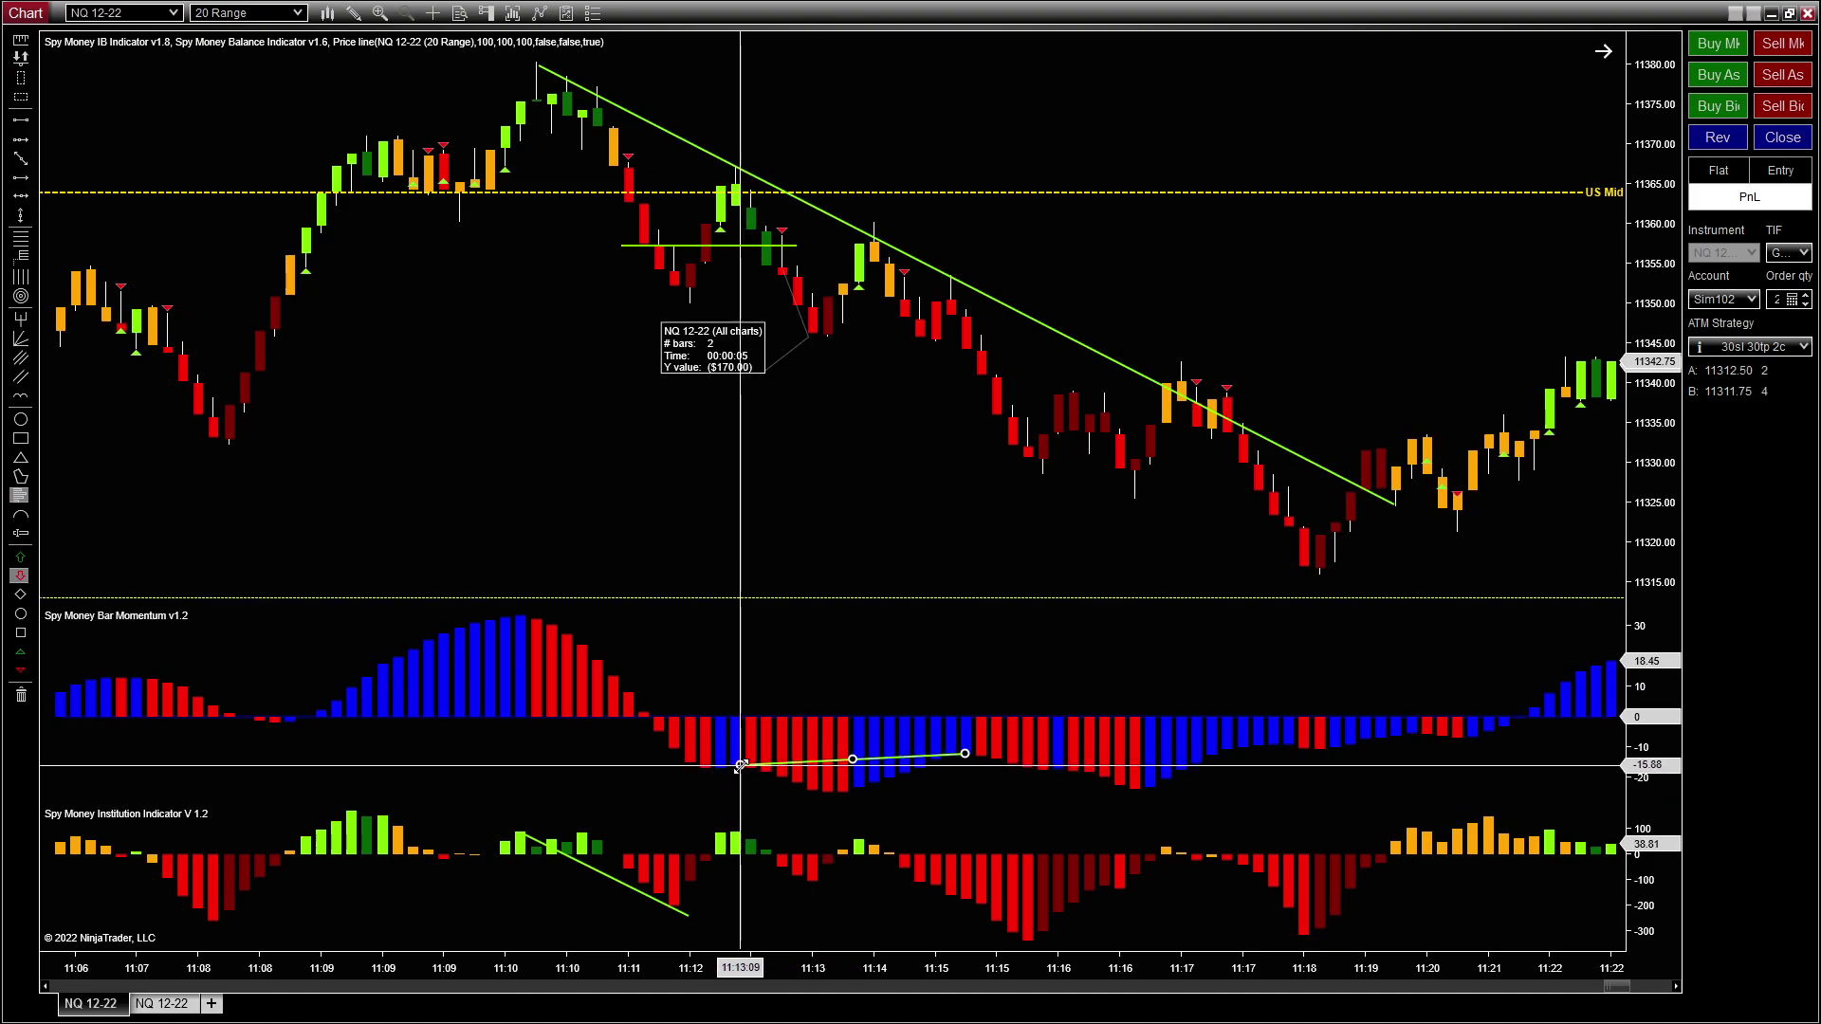
left_click_drag(965, 754, 836, 793)
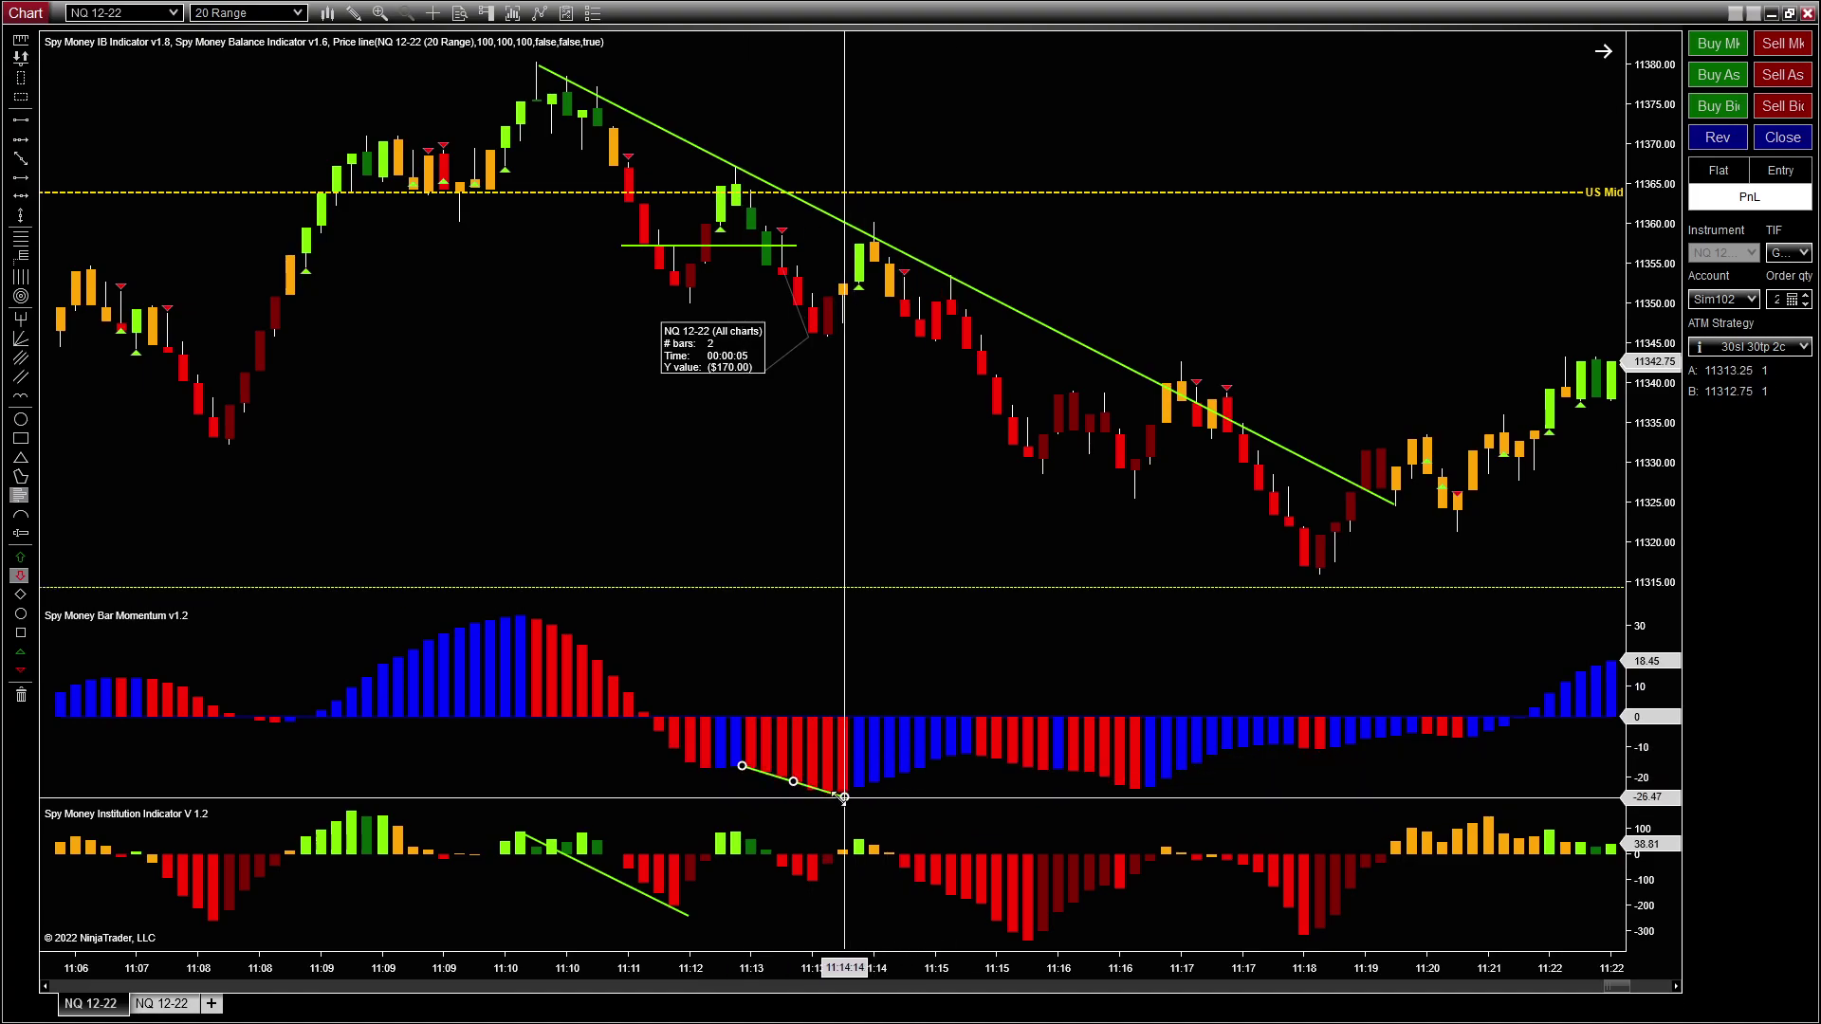
Step: Shift the Institution-panel line to later bars and fine-tune both lines' endpoints
left_click_drag(613, 878, 797, 859)
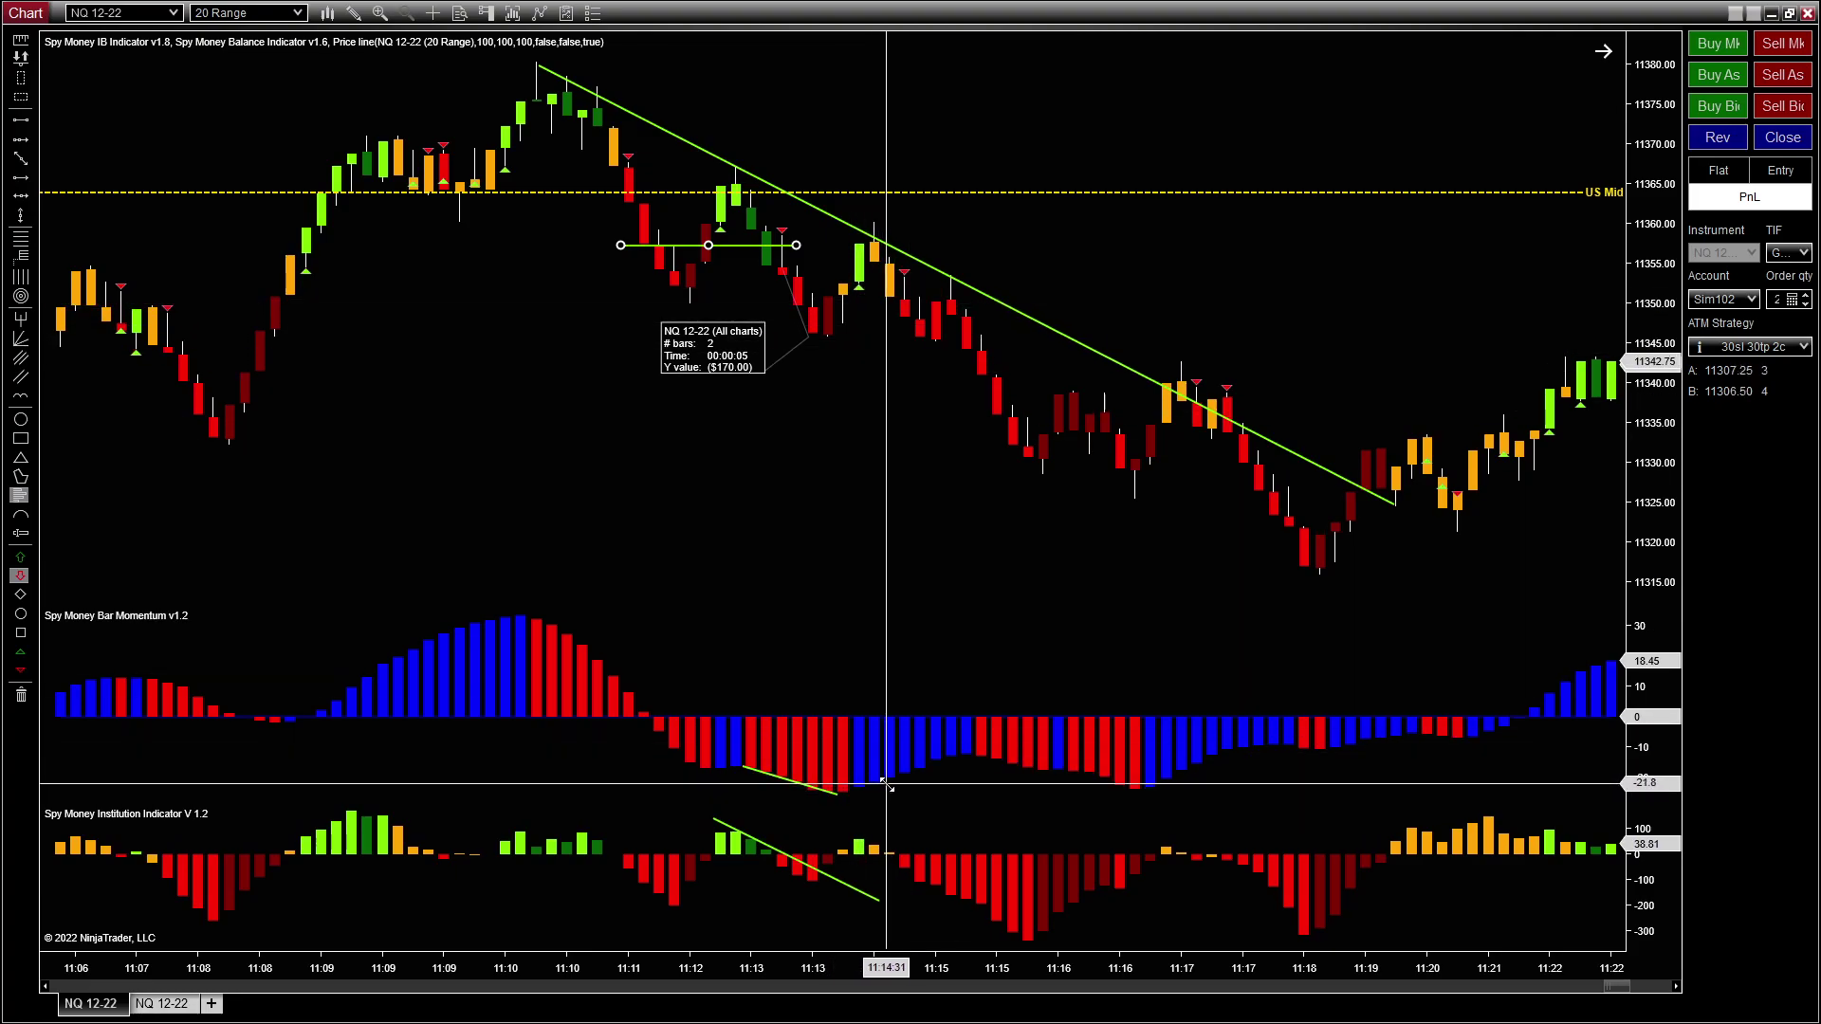
left_click_drag(757, 770, 675, 765)
left_click_drag(837, 794, 890, 803)
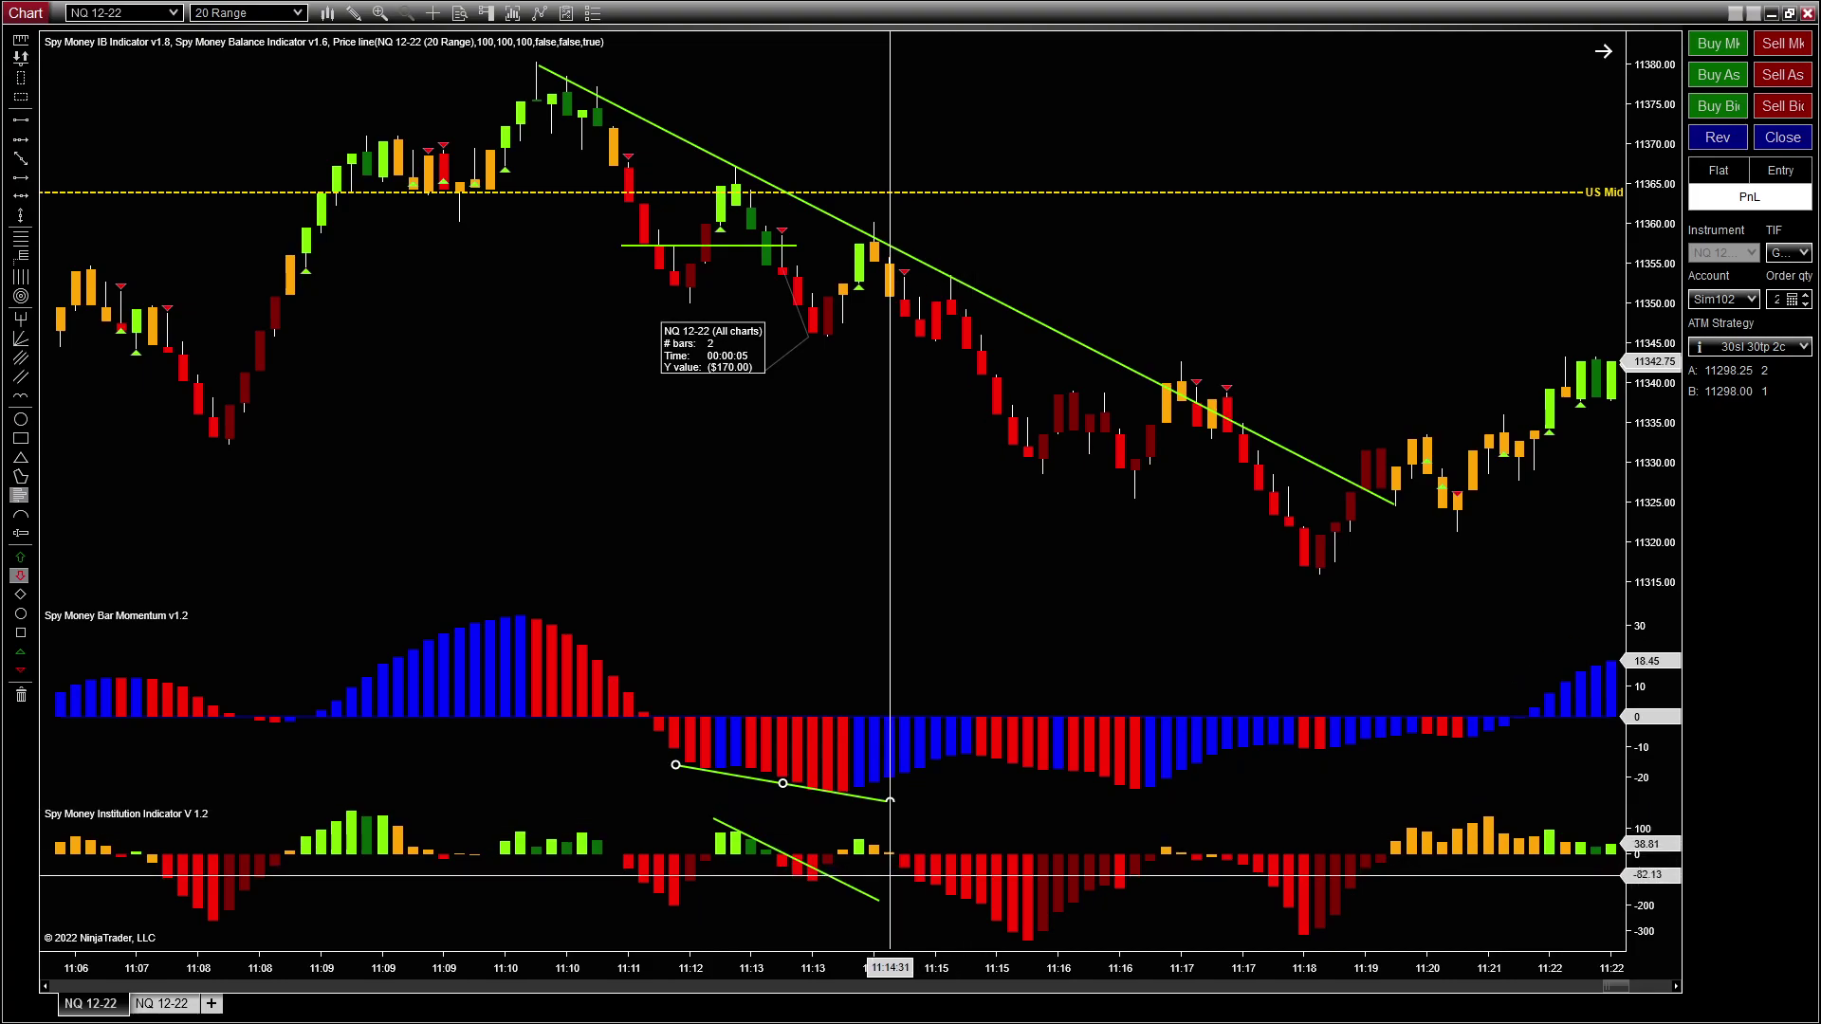
left_click_drag(892, 800, 891, 795)
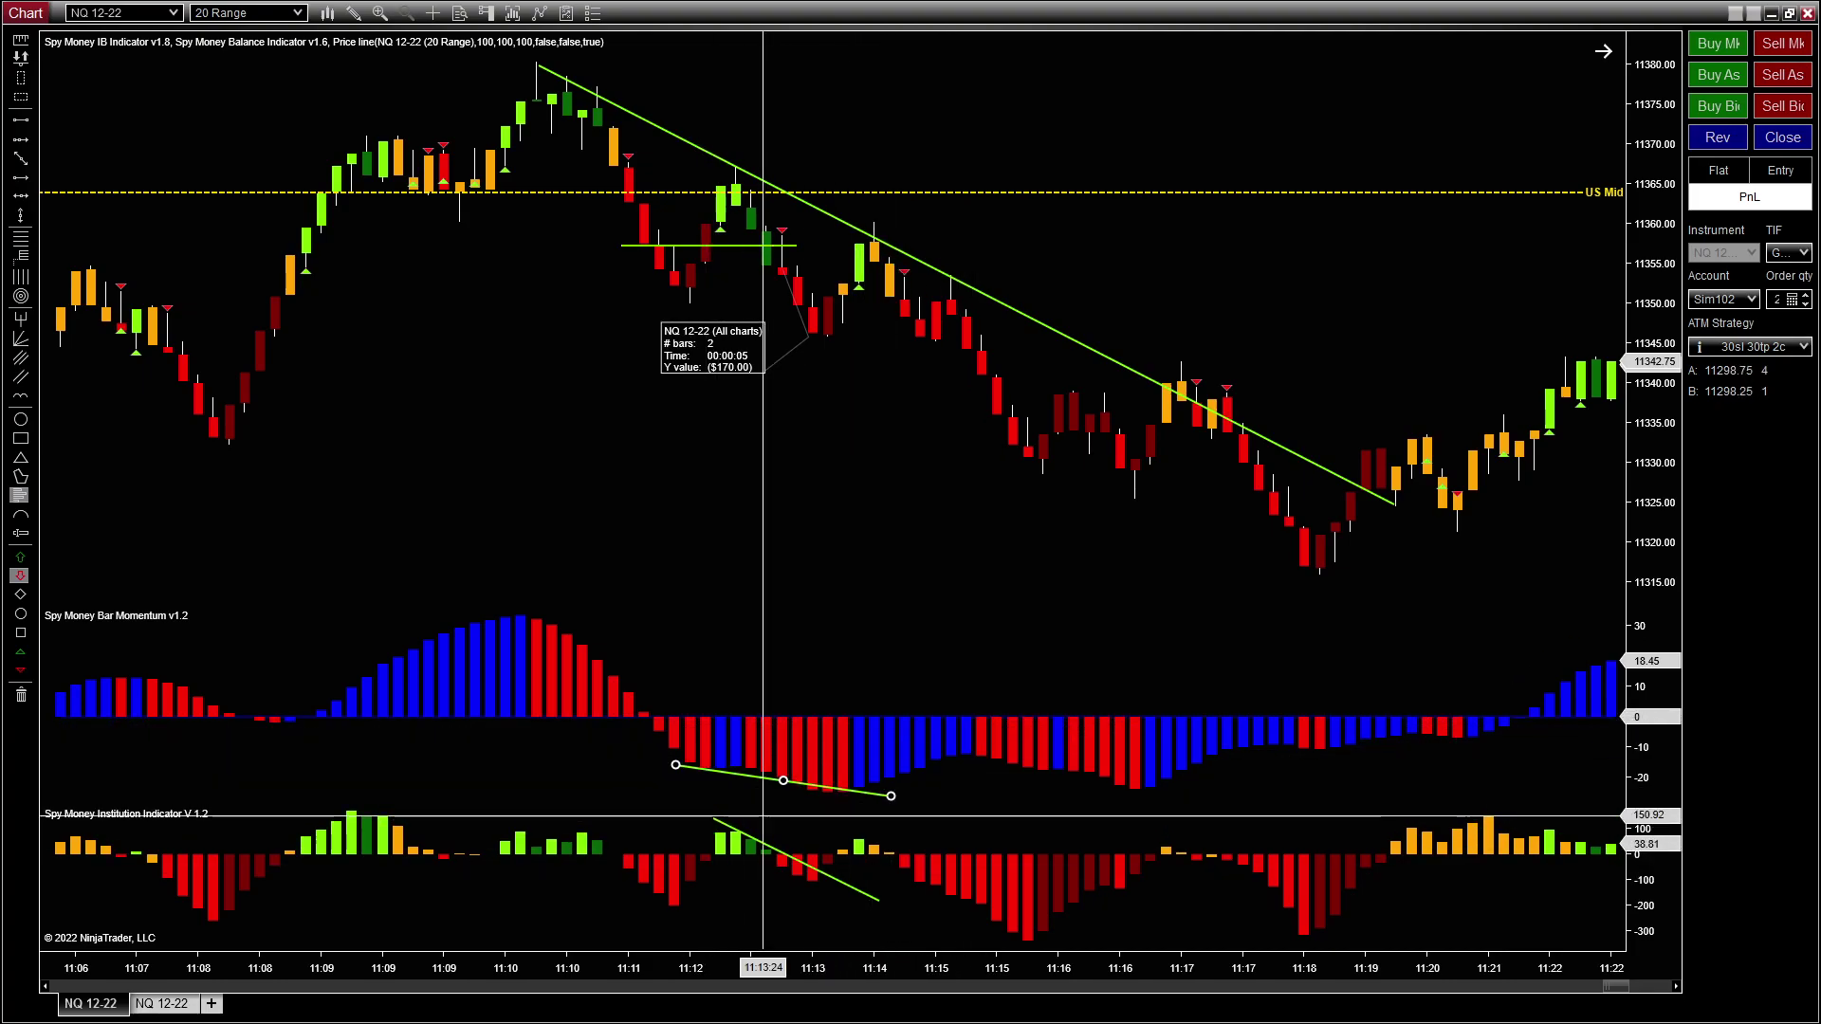
left_click_drag(879, 900, 885, 881)
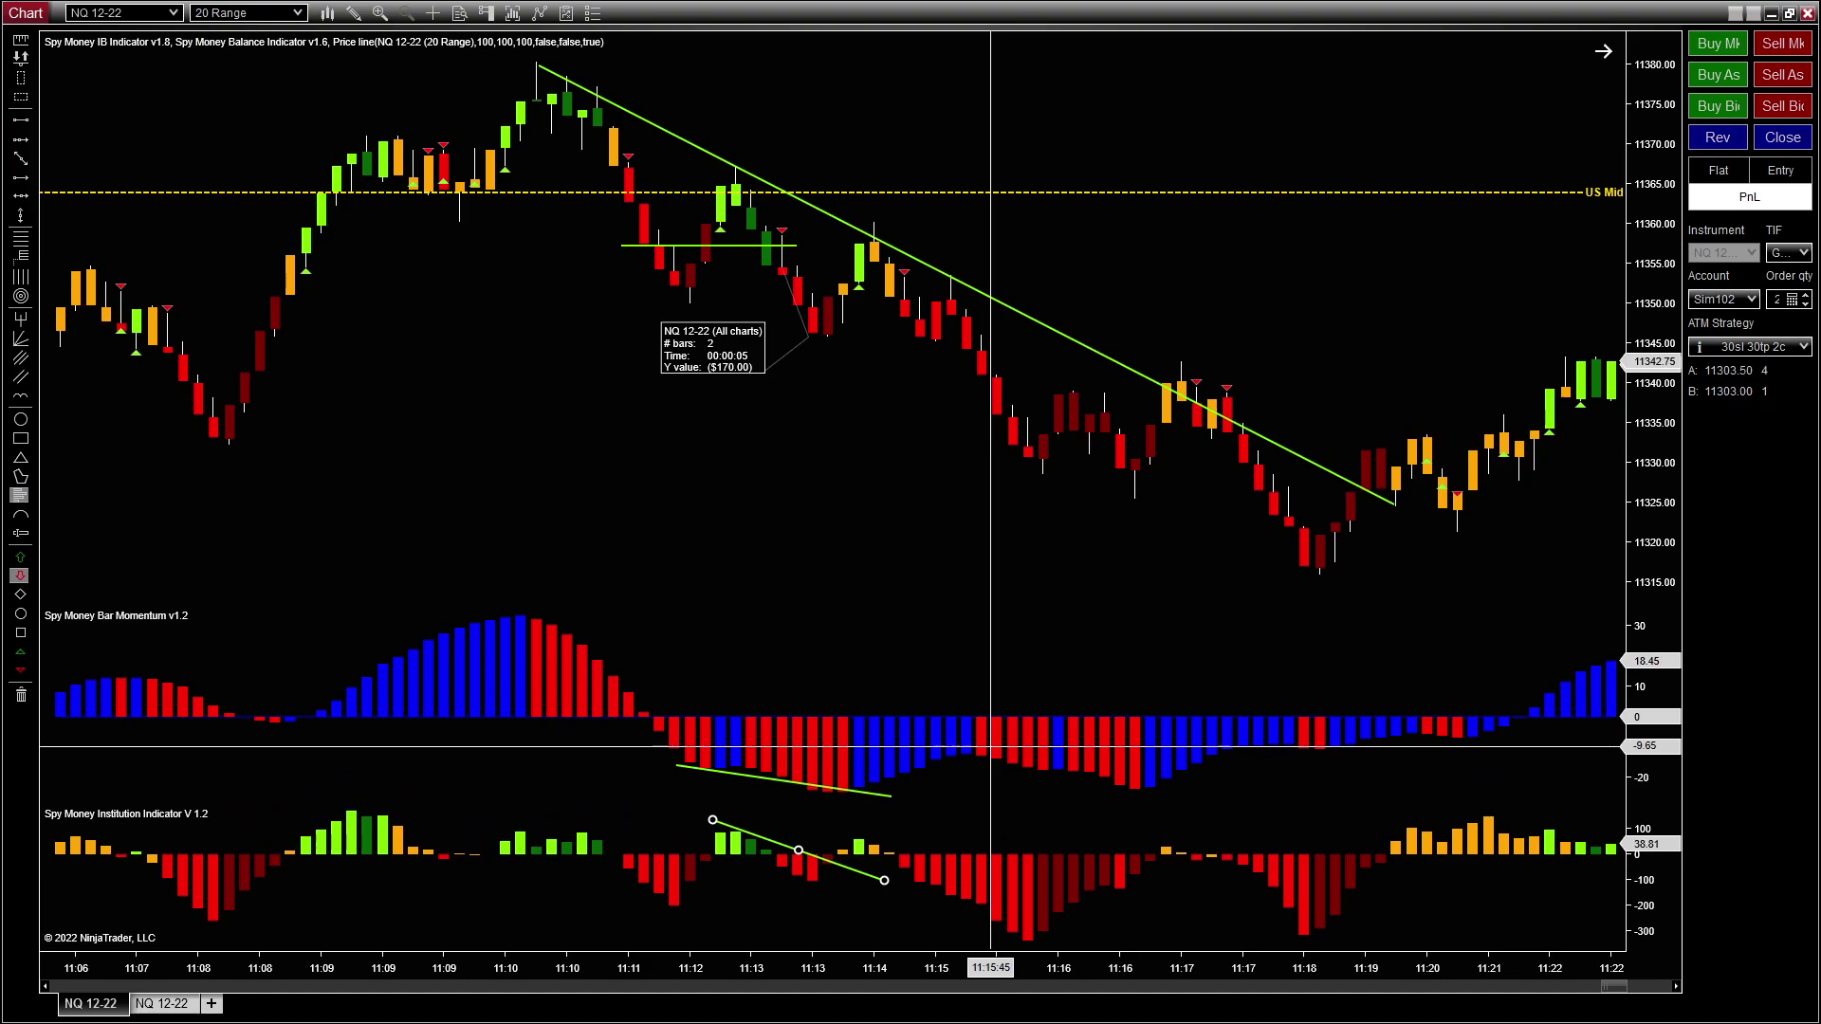
Step: Remove all drawings from the chart and confirm the deletion
left_click_drag(1176, 664, 748, 472)
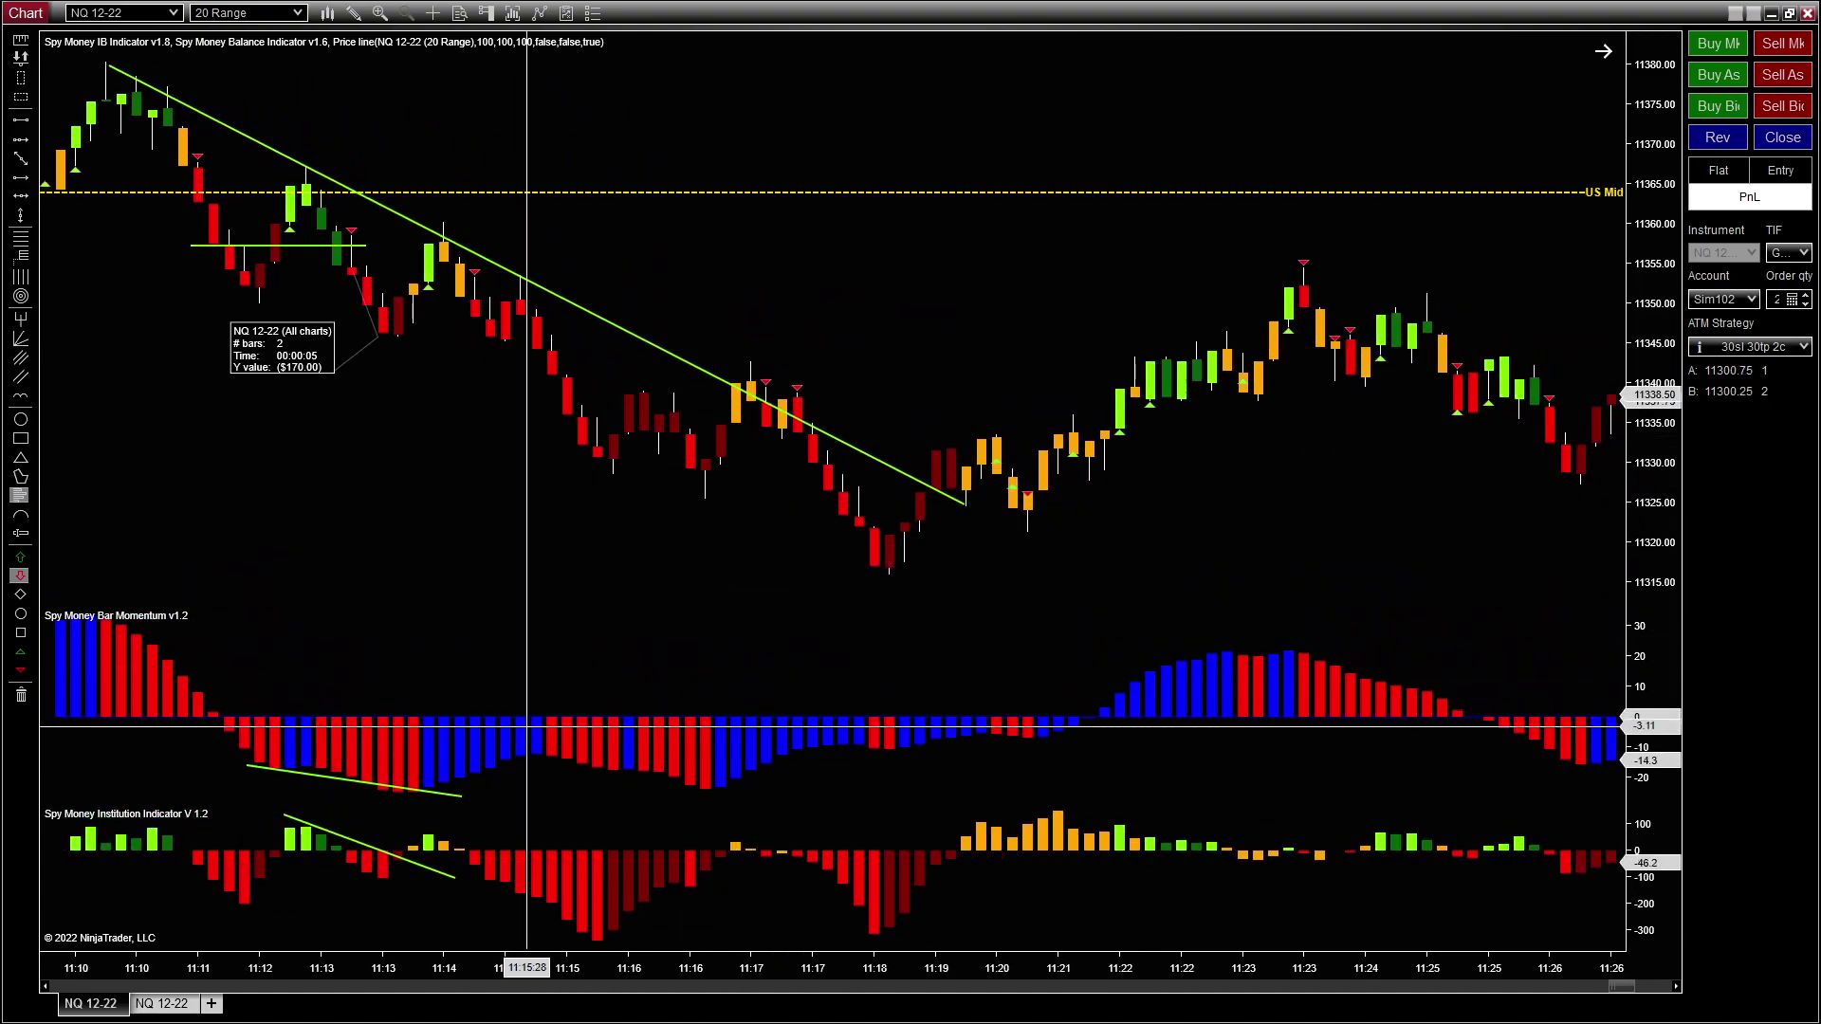
left_click(451, 791)
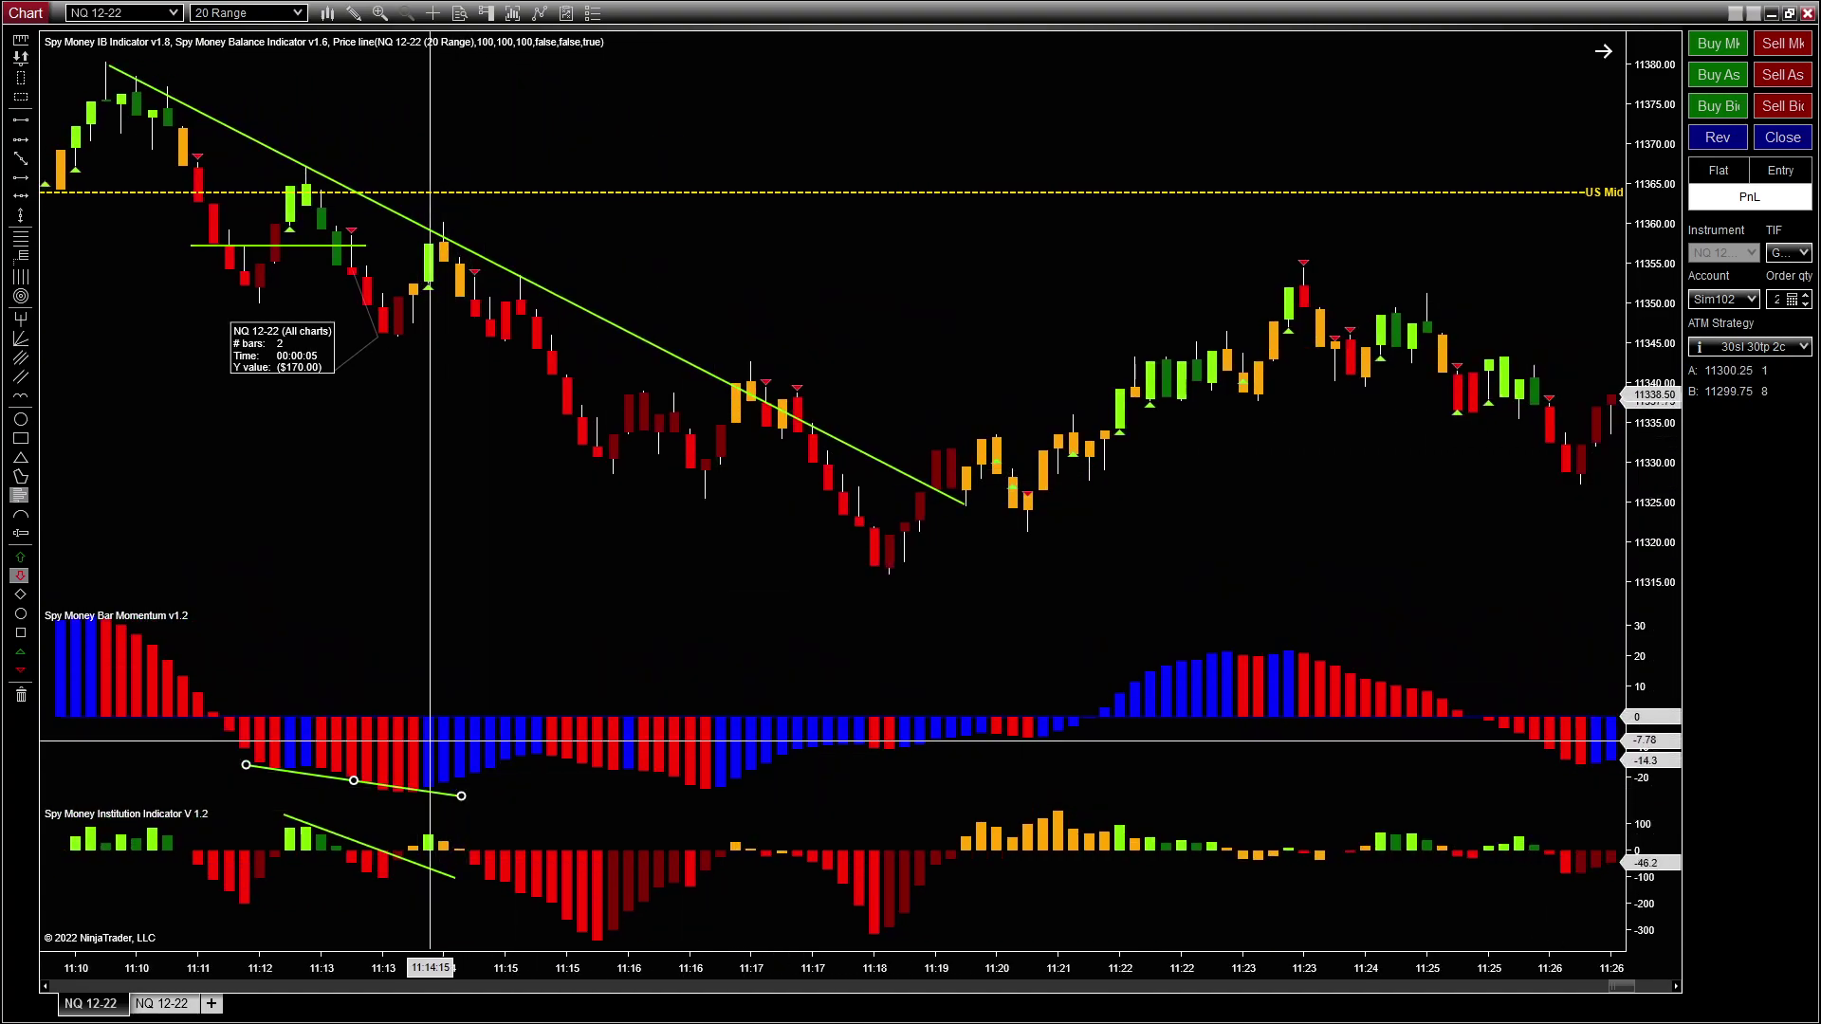
left_click(20, 696)
left_click(935, 542)
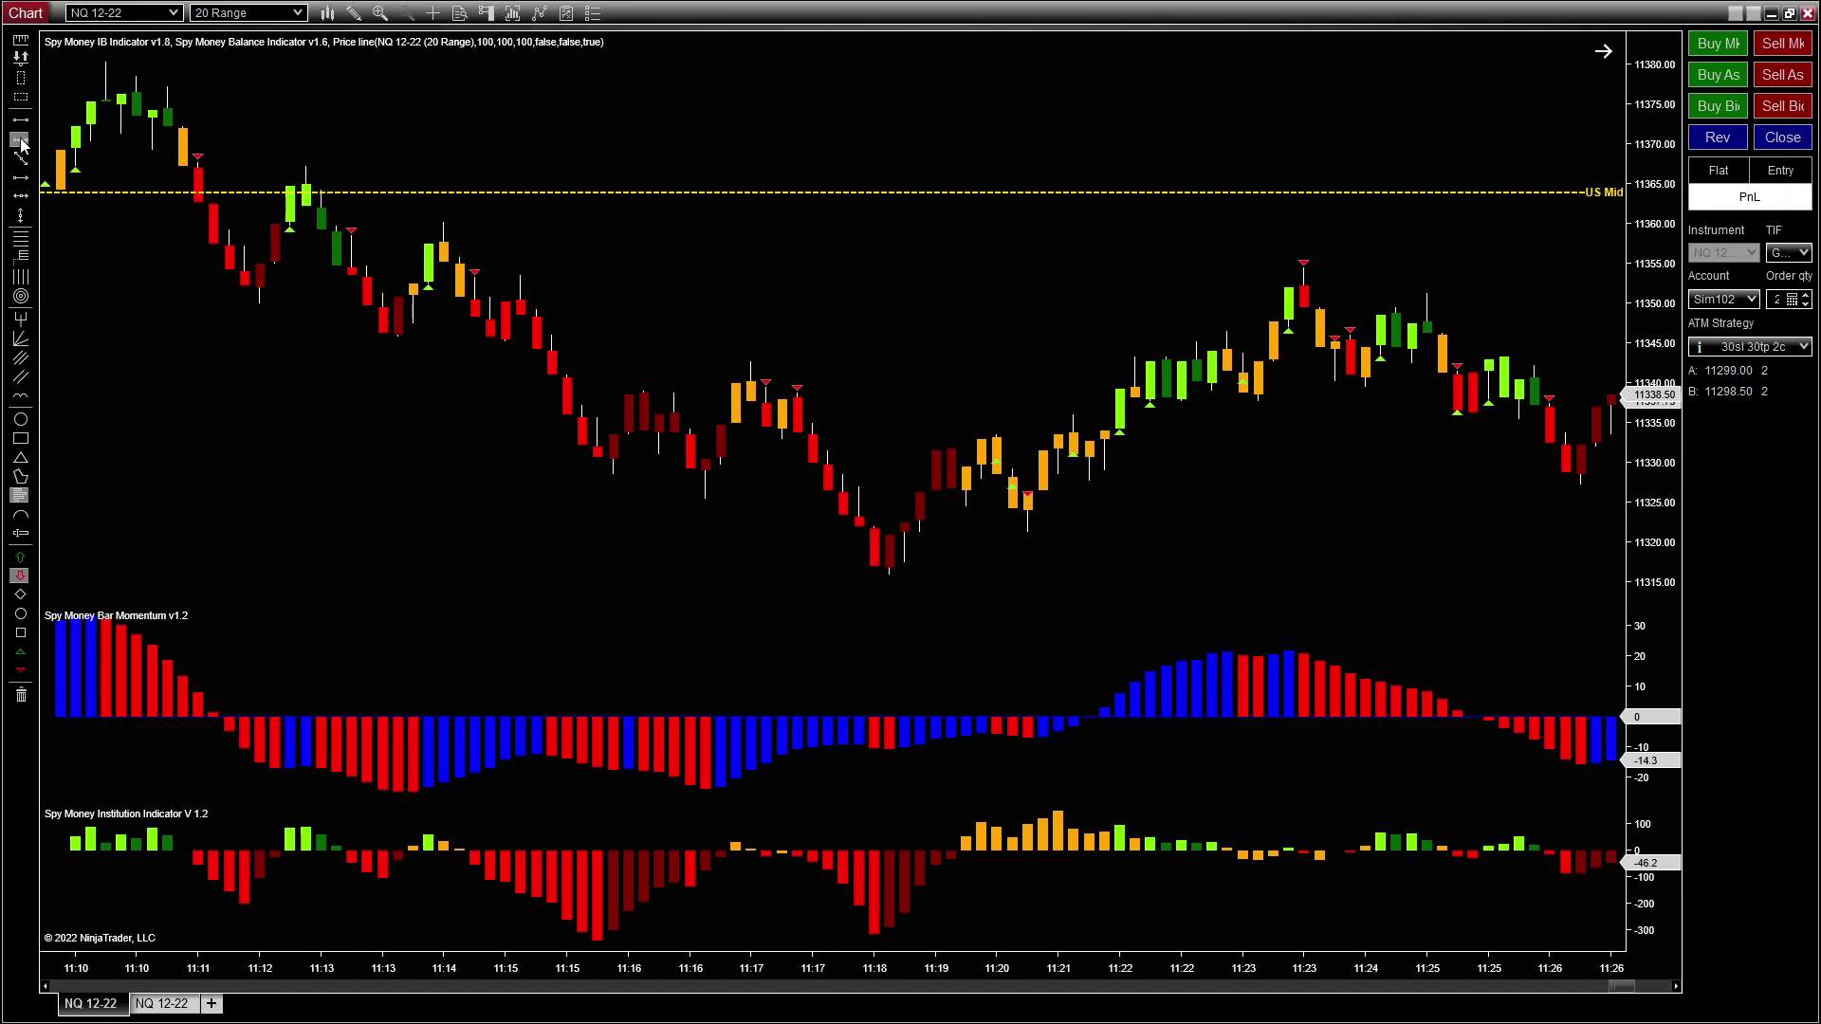
Step: Draw a downtrend line from the 11:10 high to 11:19 and a rising momentum line to 11:21
left_click(105, 61)
left_click(885, 433)
left_click(941, 451)
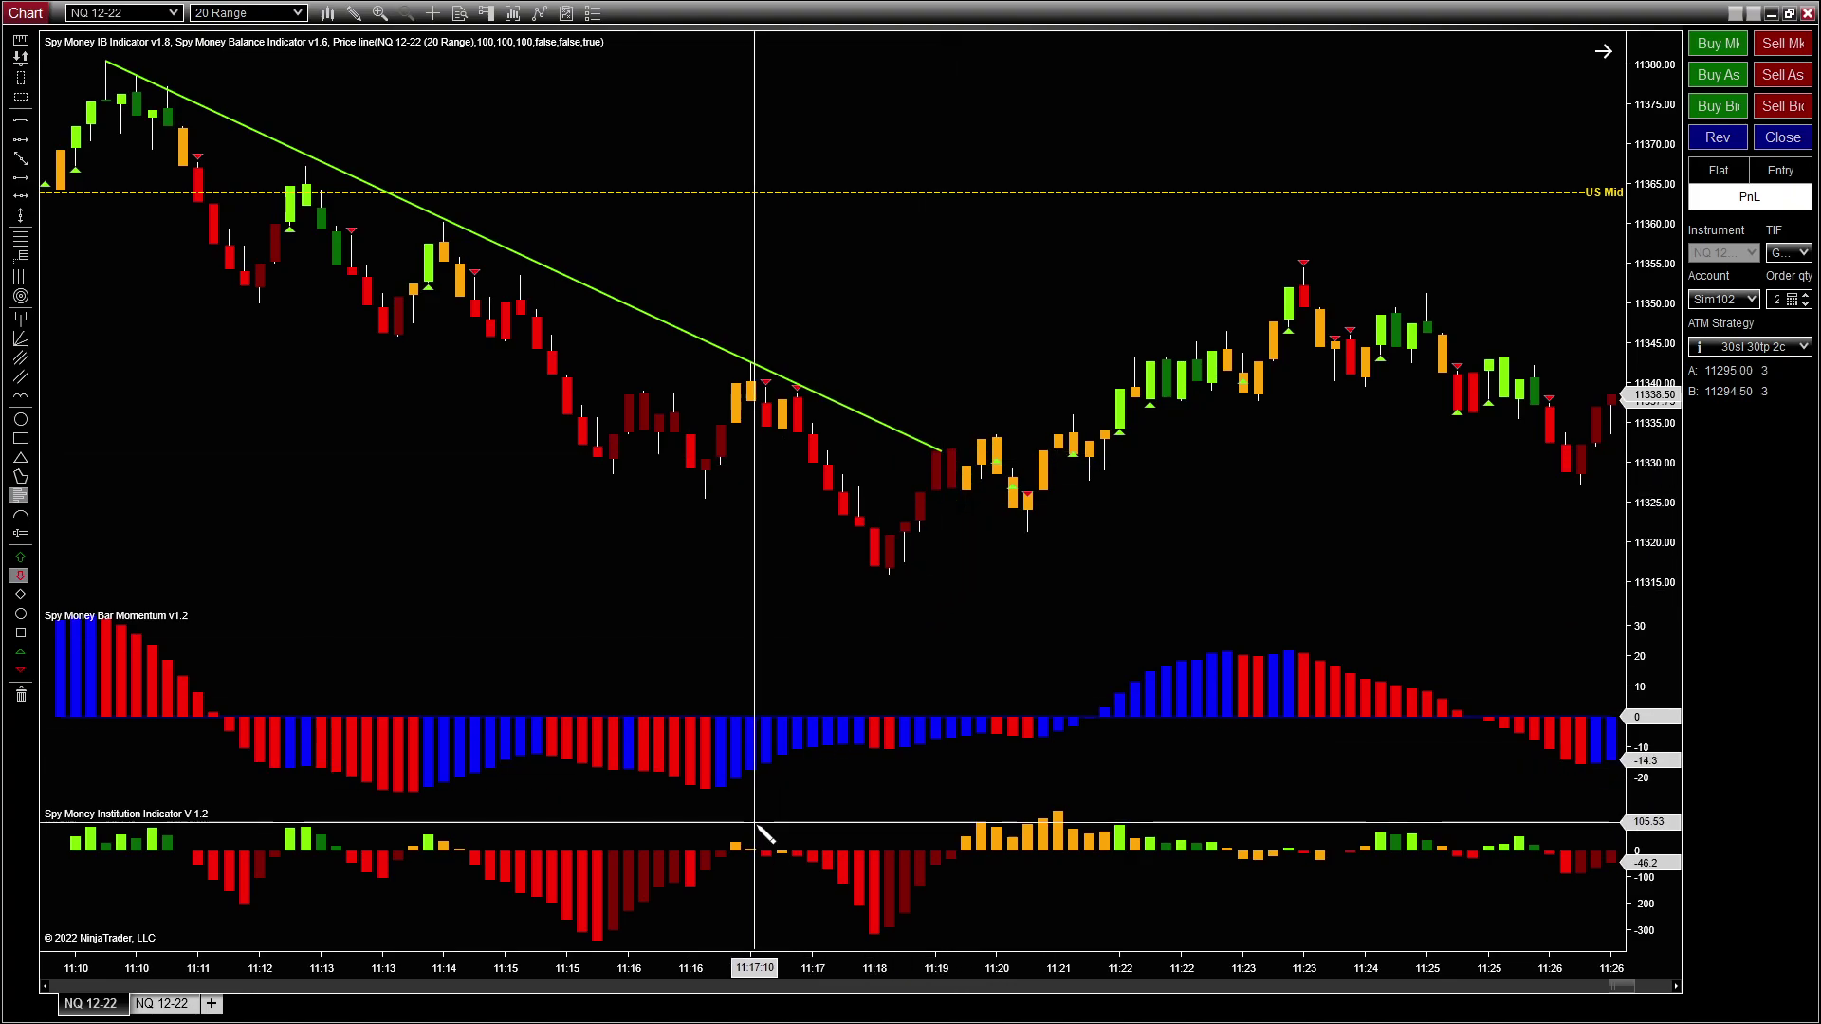
left_click(408, 792)
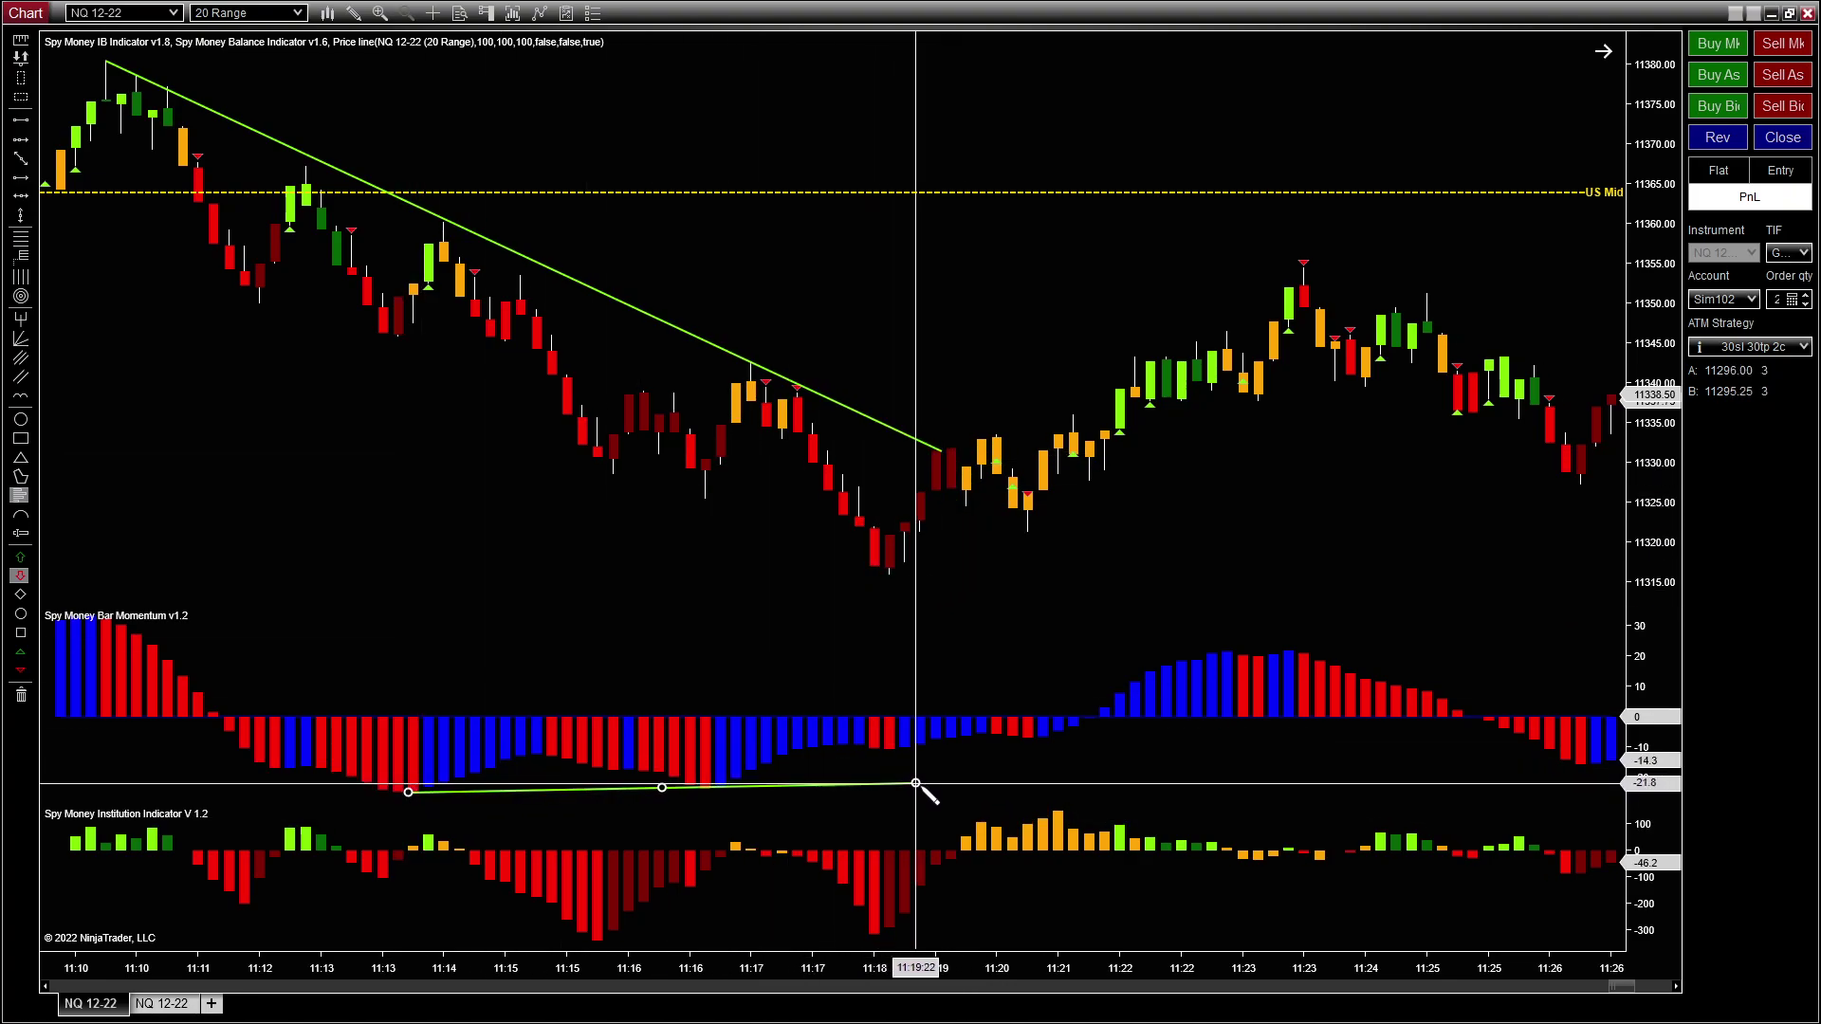
left_click(1058, 736)
Step: Move the momentum line's start to the 11:16 trough and draw an Institution-panel line from the 11:15 low
left_click_drag(408, 792, 661, 795)
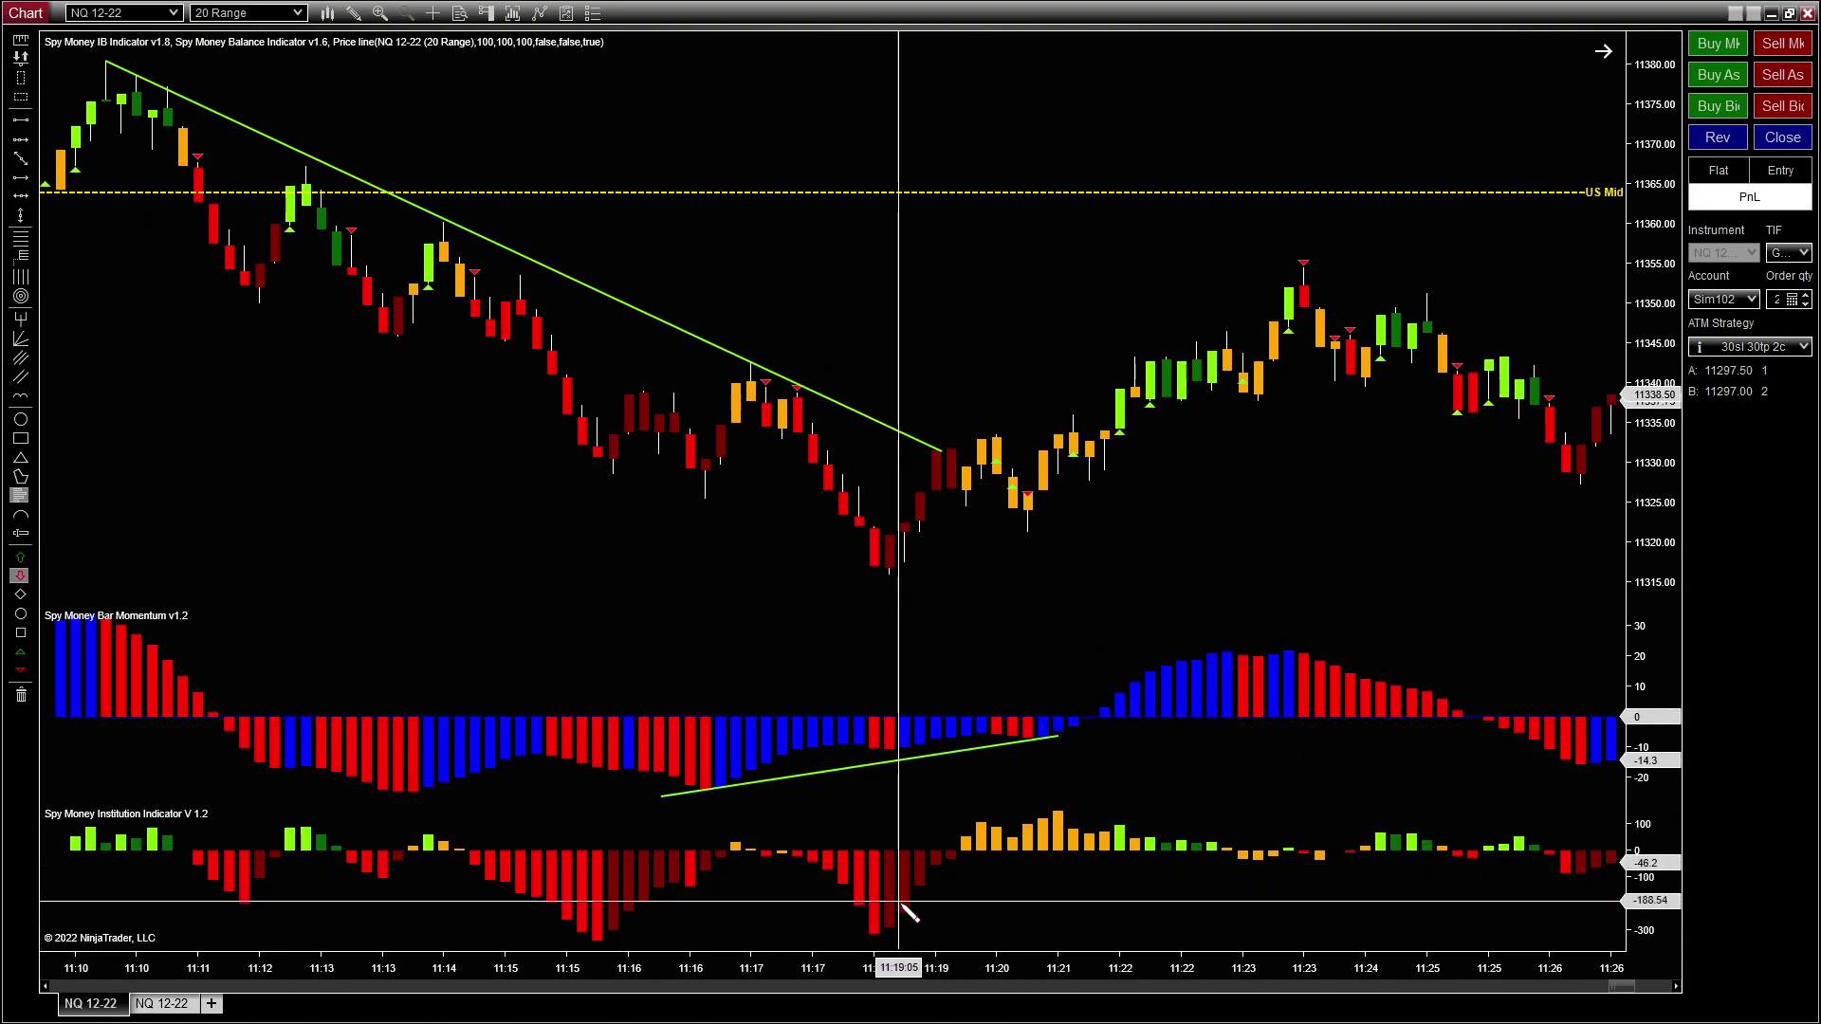
left_click_drag(598, 941, 1022, 927)
left_click(1025, 930)
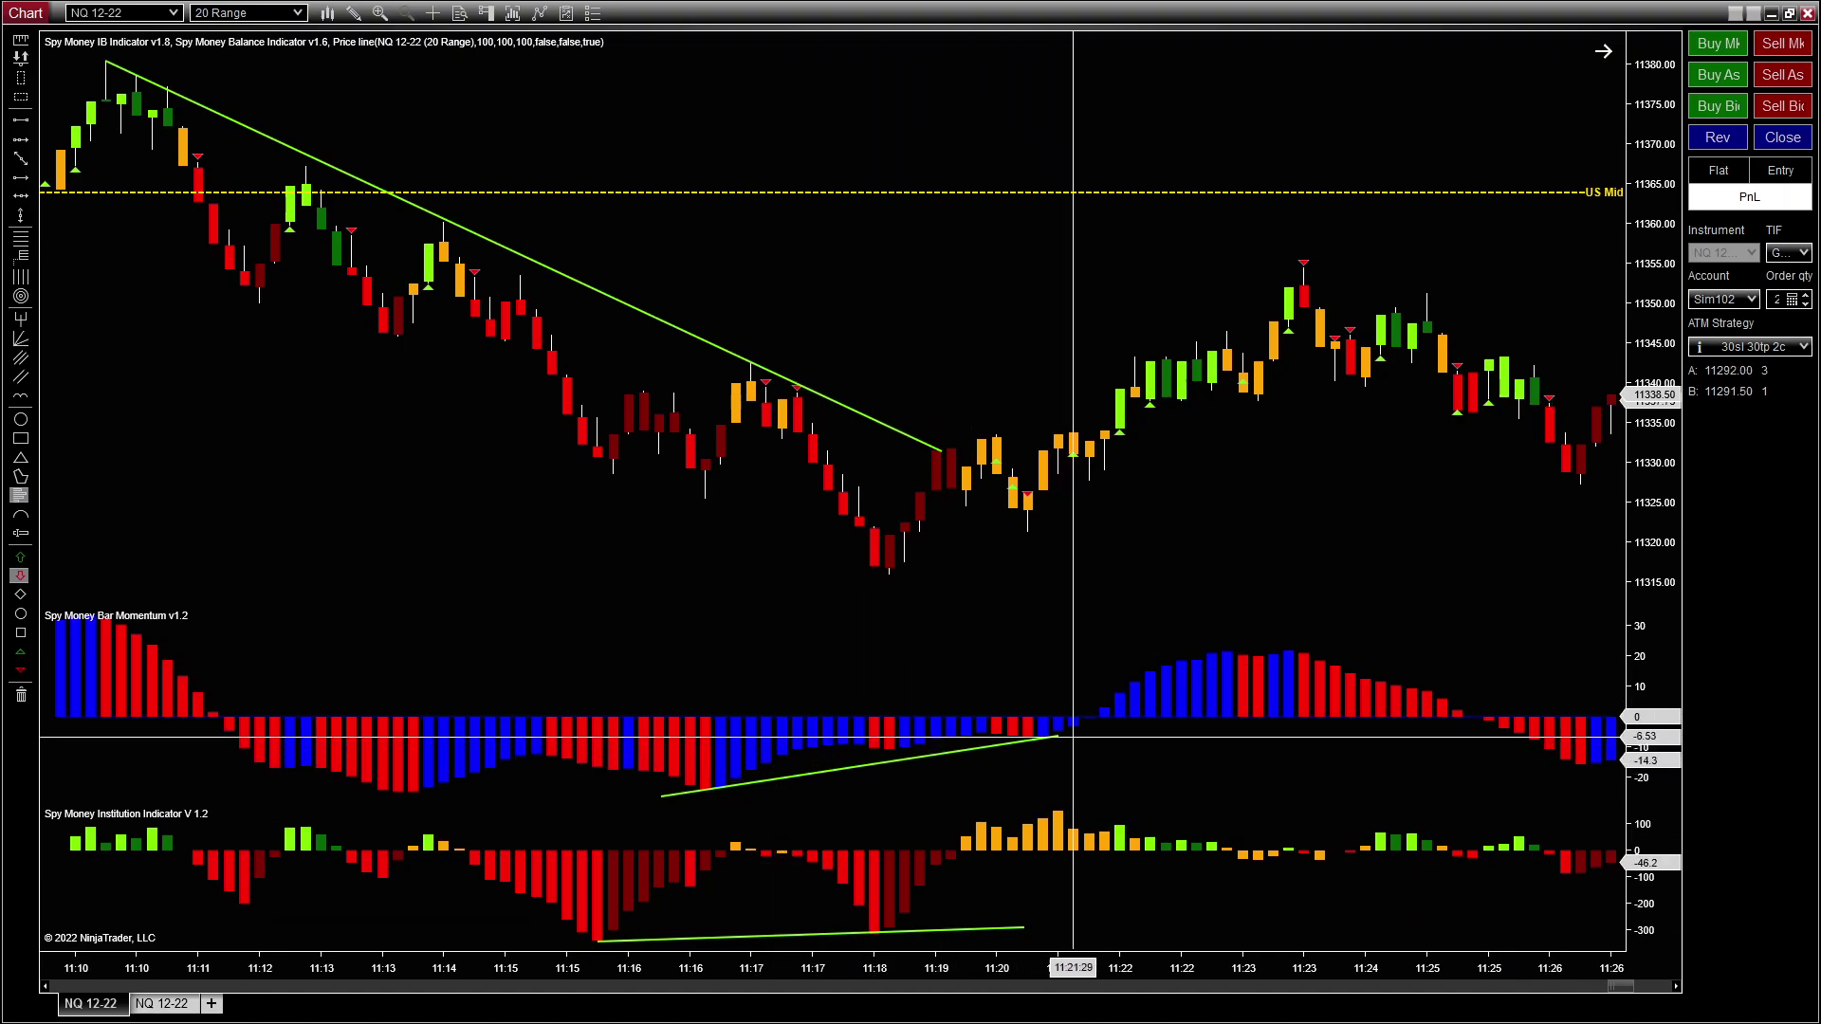
Step: Add horizontal lines at momentum zero, -270 in the Institution panel, and 11380 on price
left_click(21, 197)
left_click(711, 733)
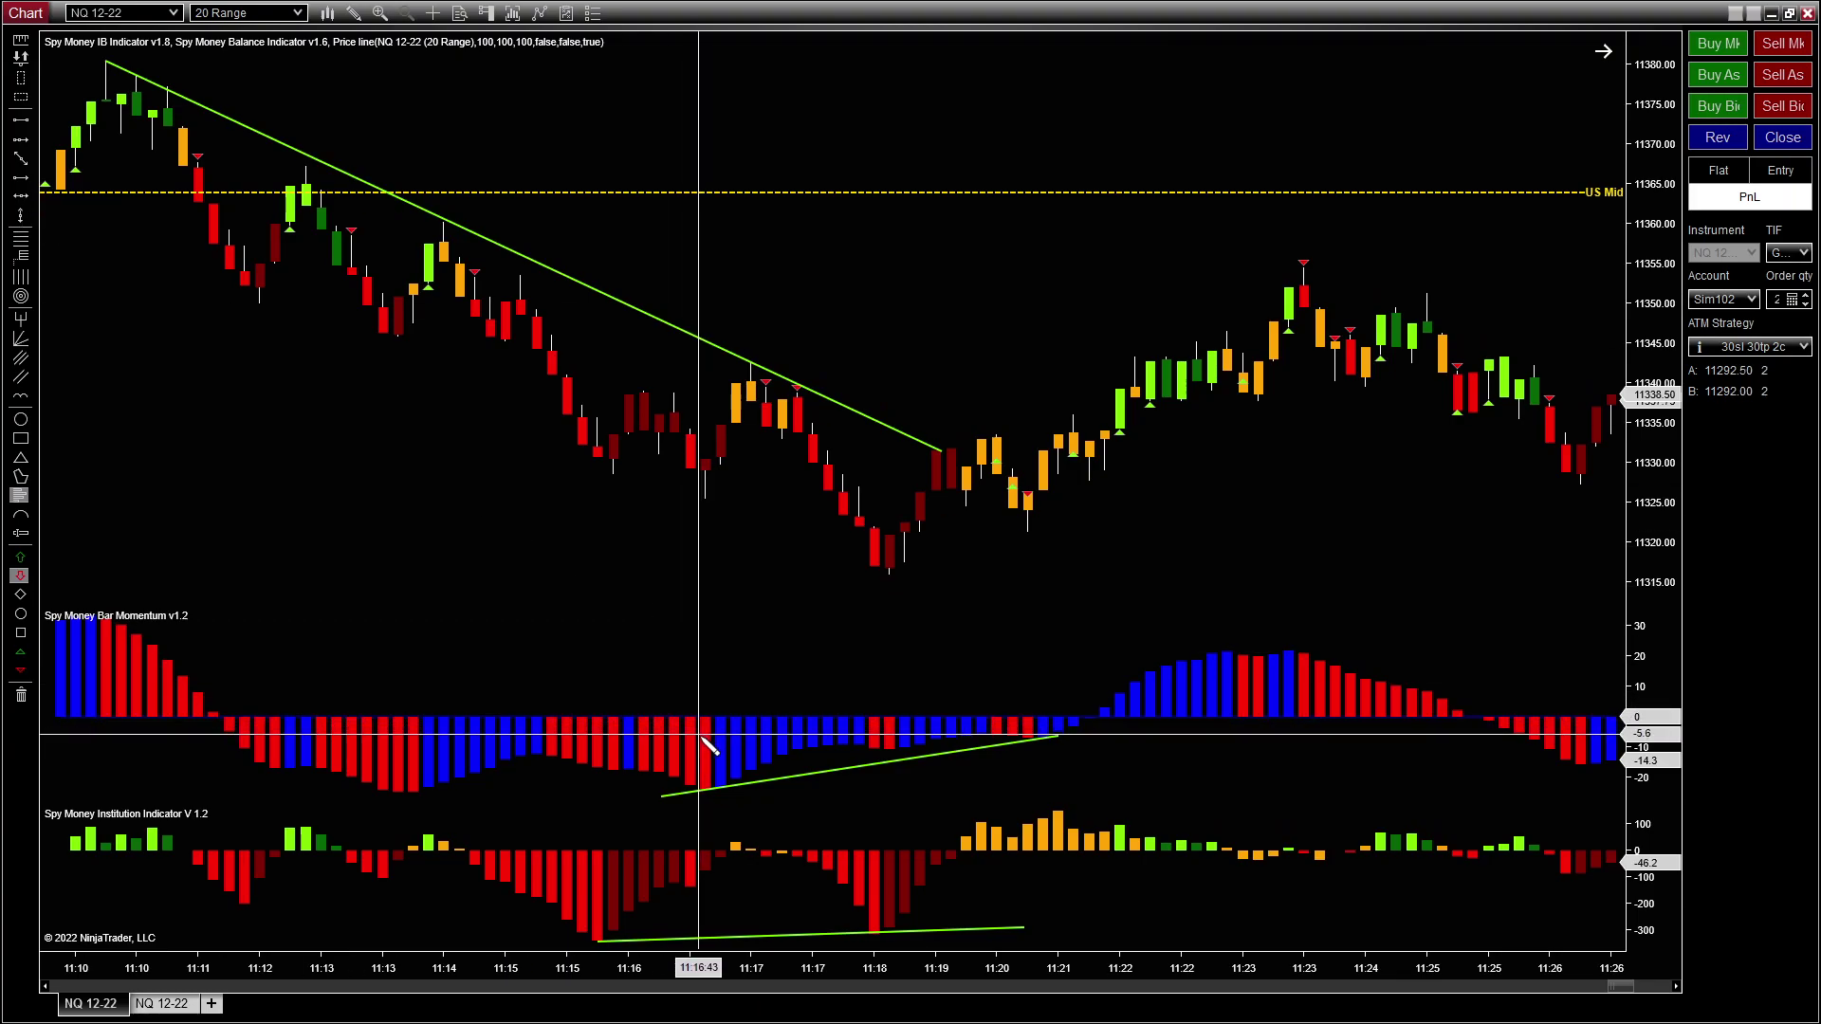
left_click(613, 925)
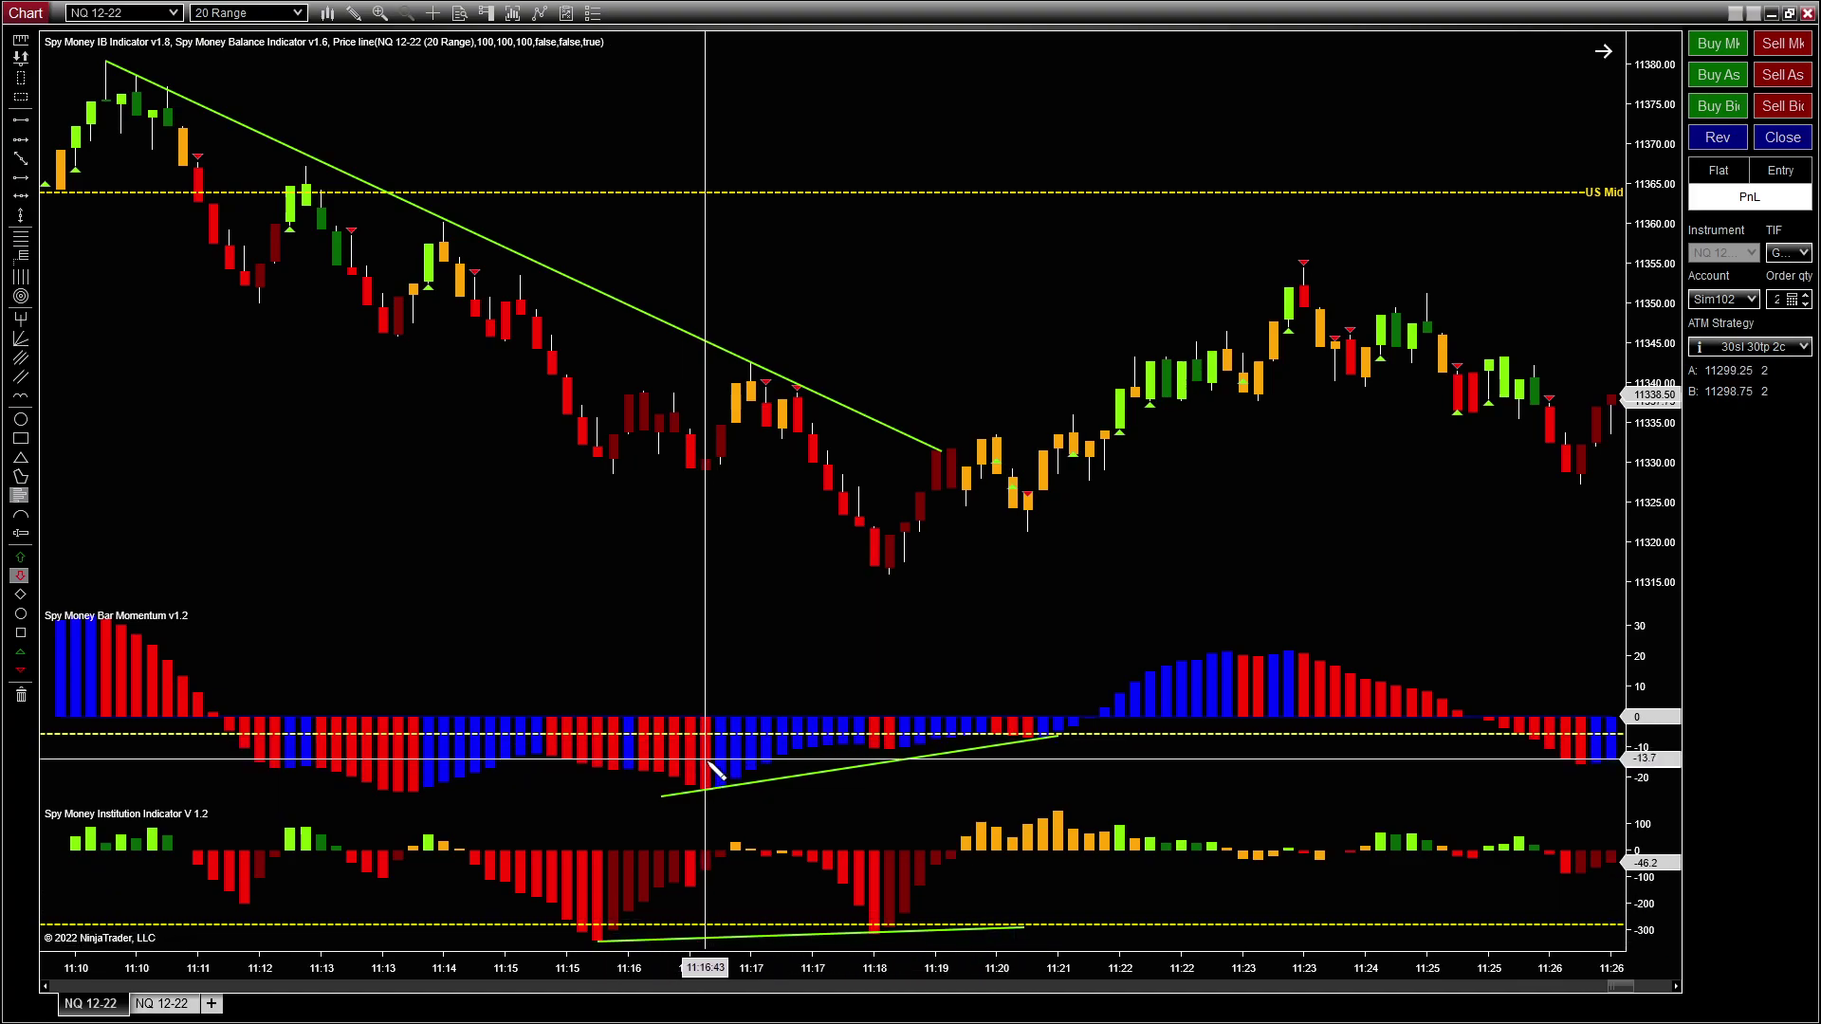
left_click(310, 59)
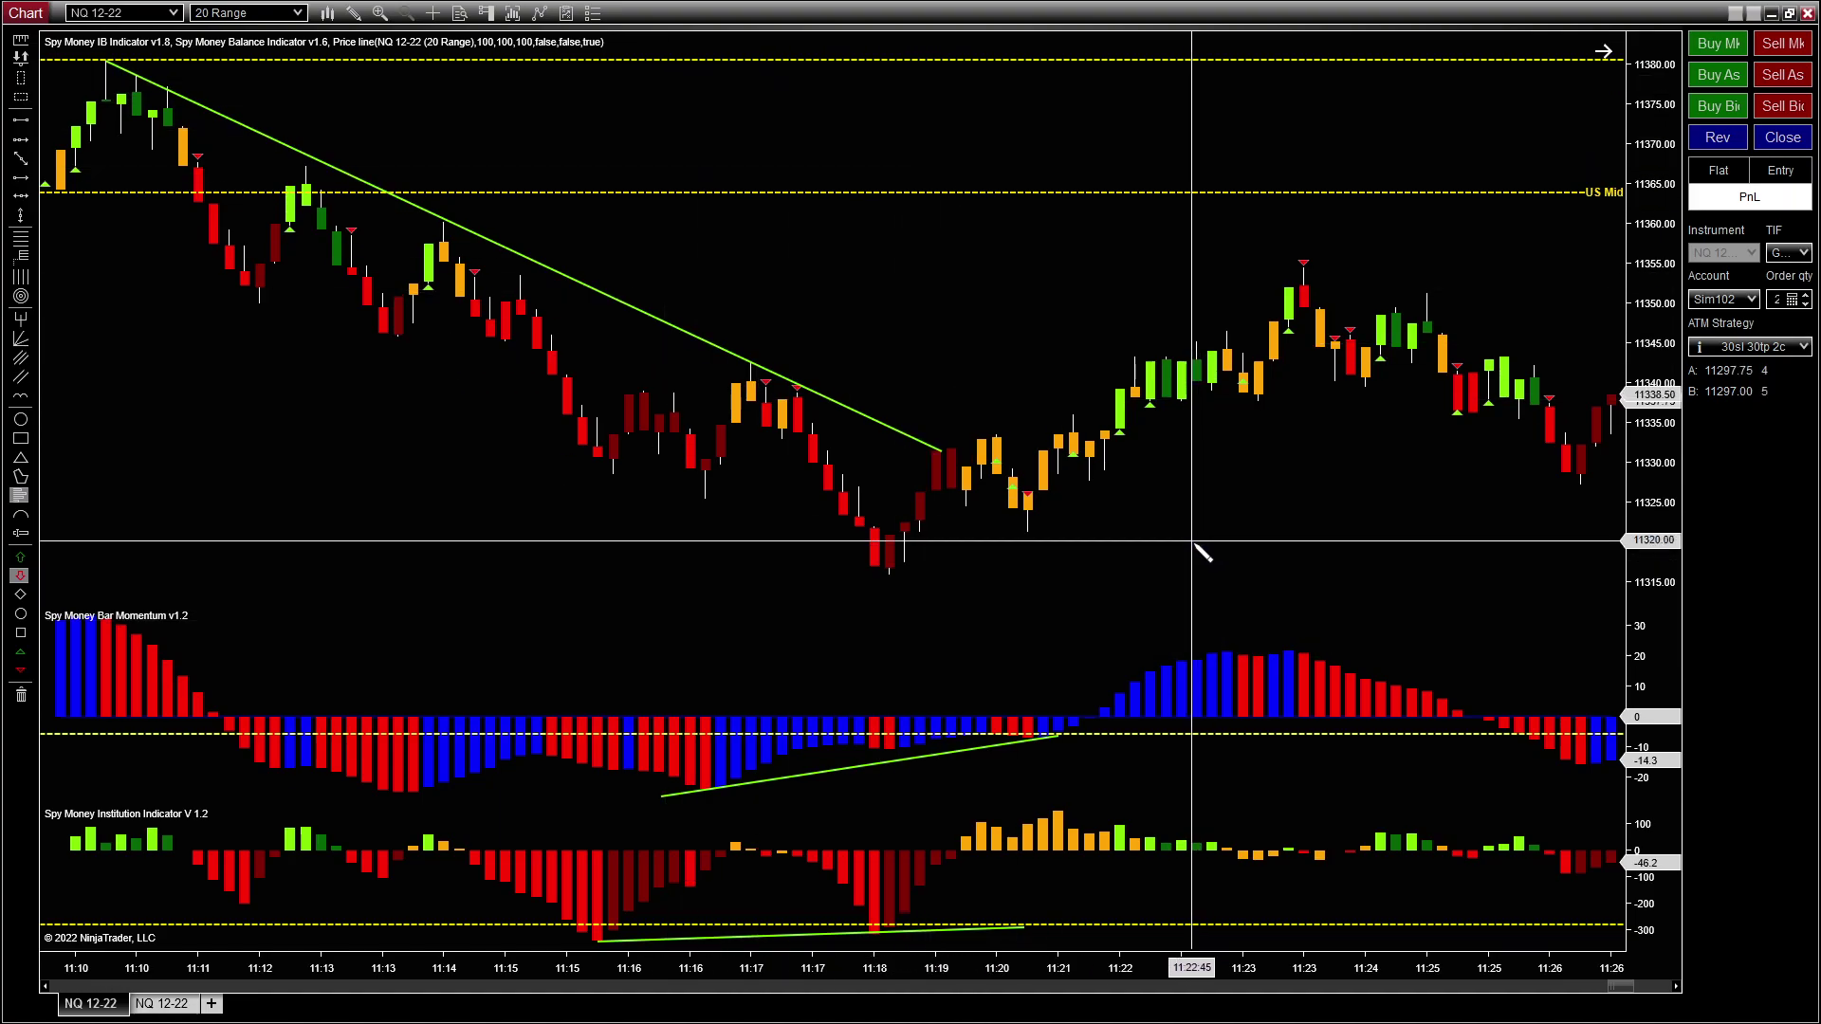
Step: Pan the chart back and forth until the 11:13–11:29 bars are in view
scroll(1181, 560, "down", 3)
scroll(1173, 547, "up", 7)
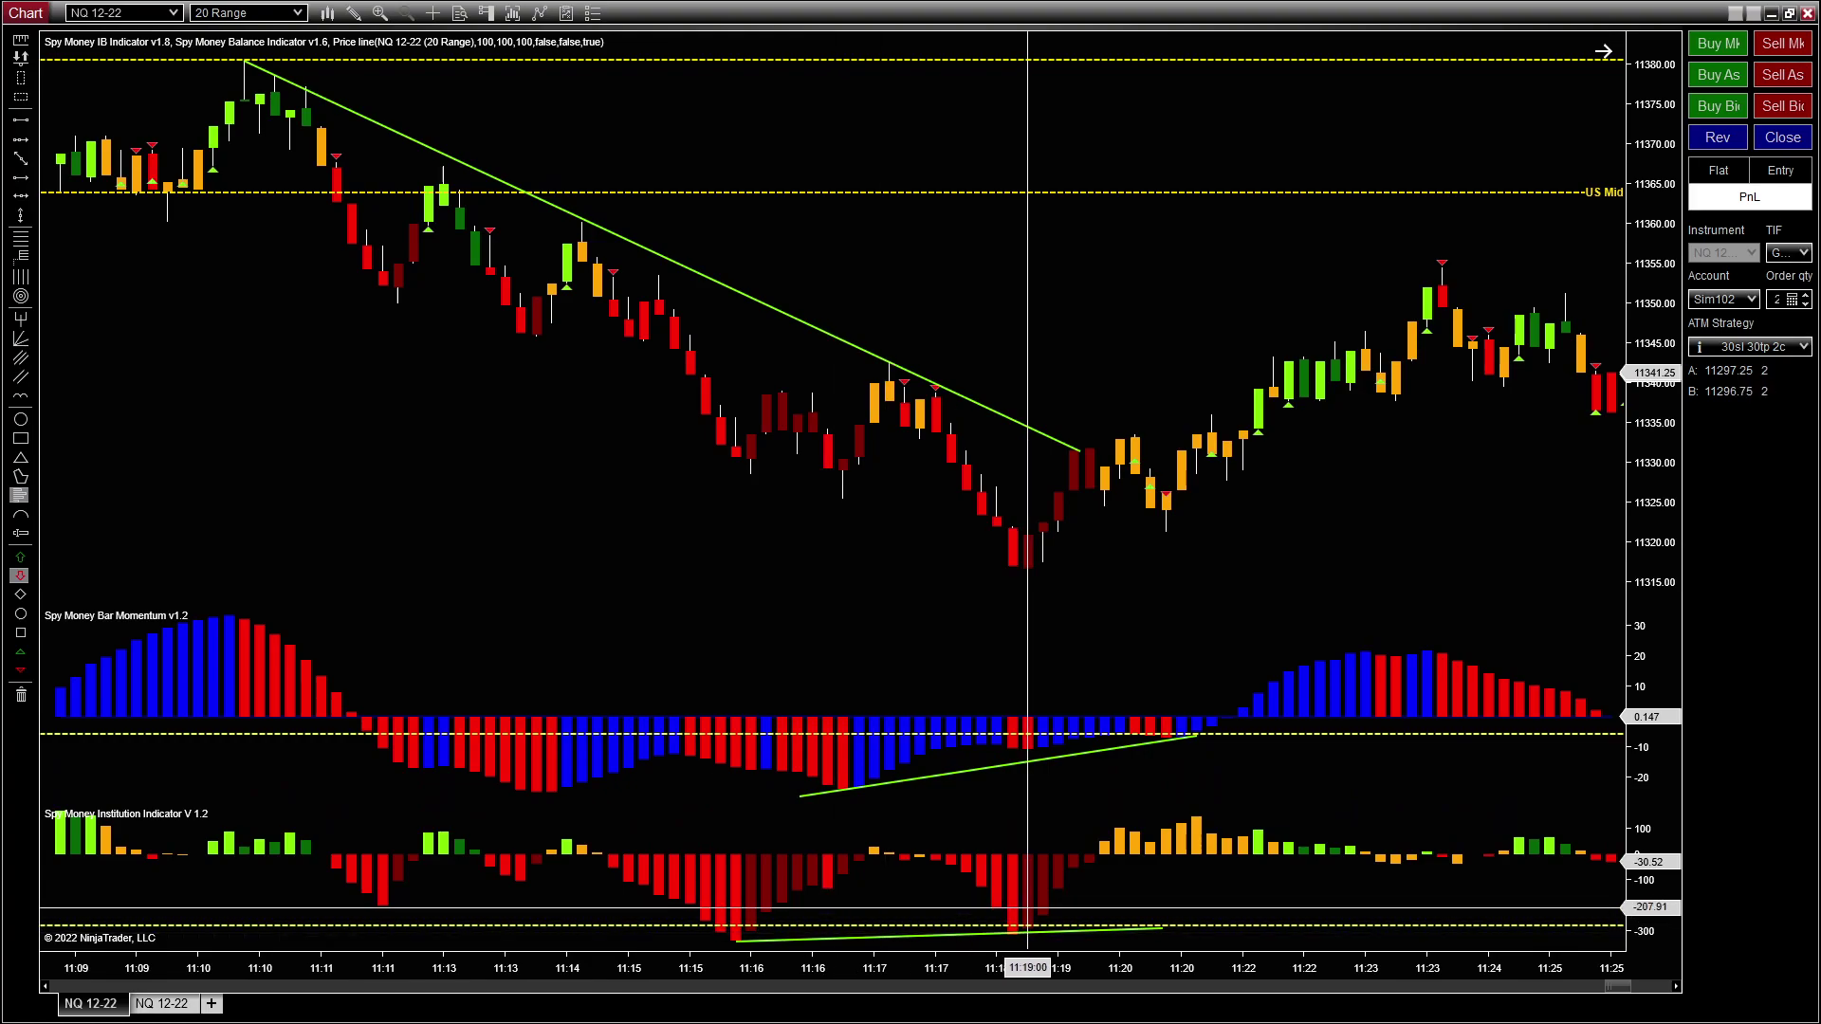
left_click_drag(1174, 605, 920, 589)
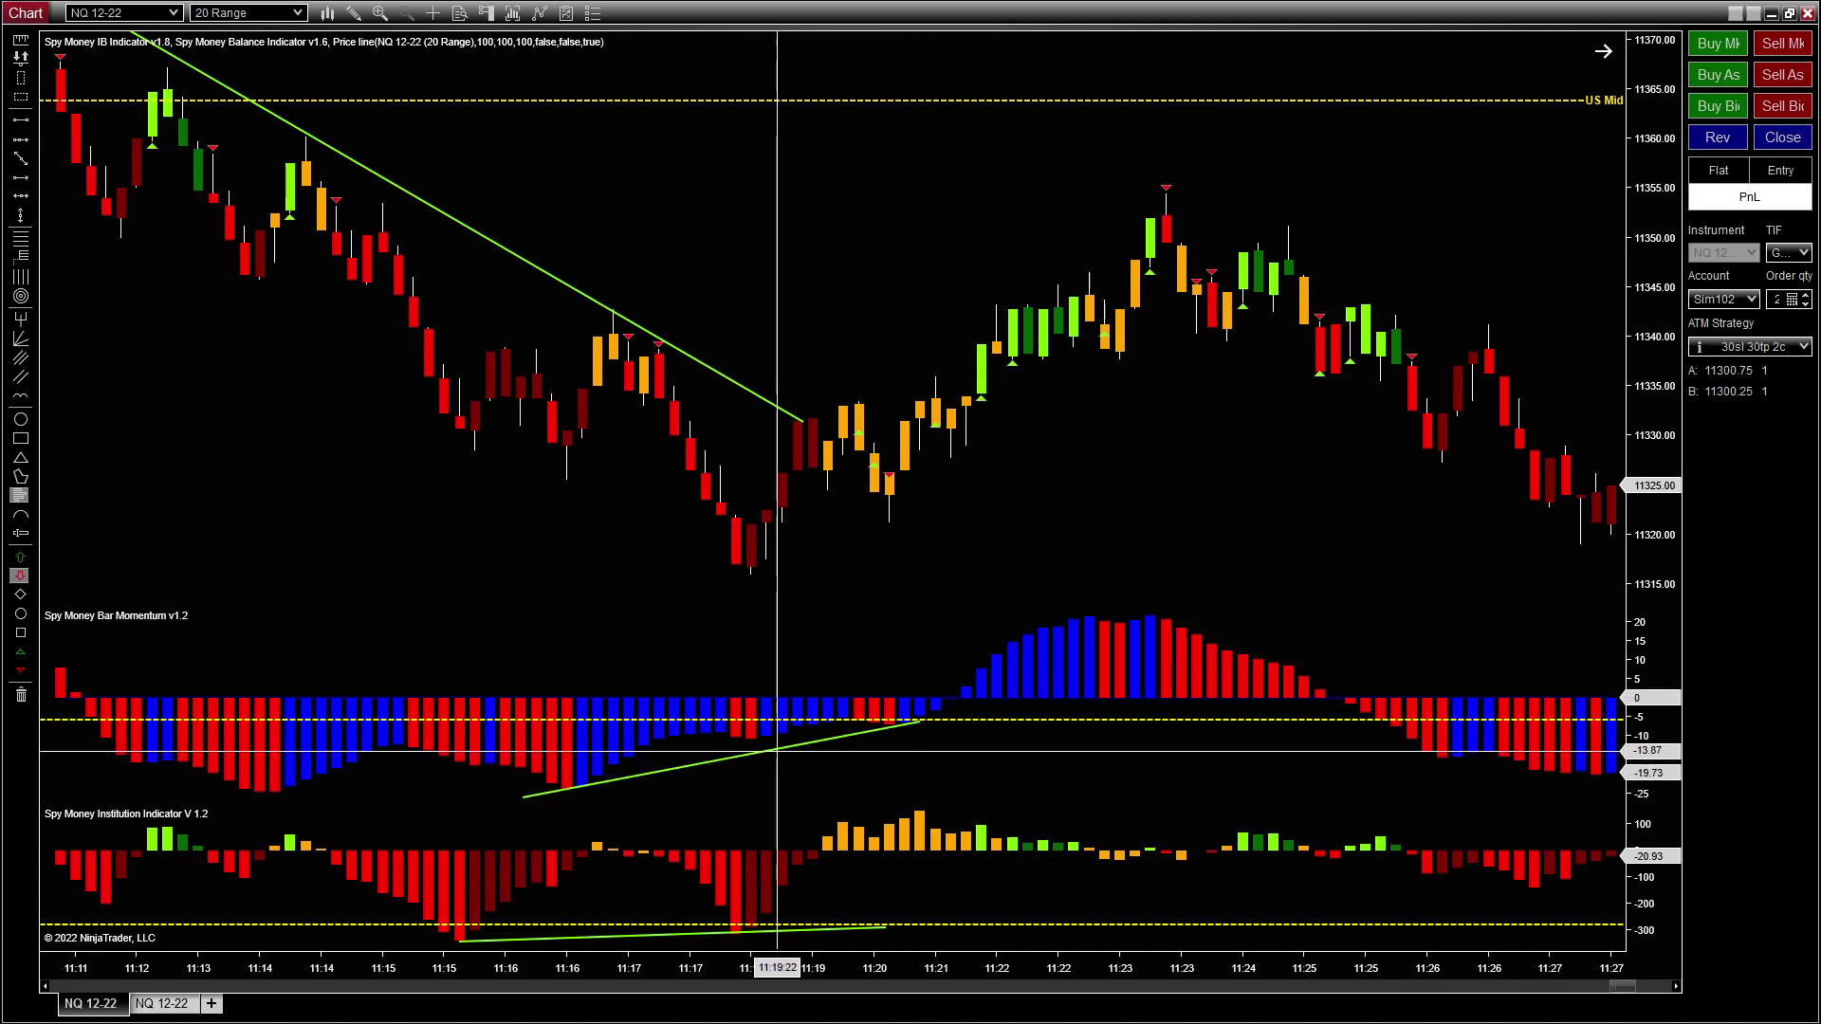
left_click_drag(453, 638, 747, 634)
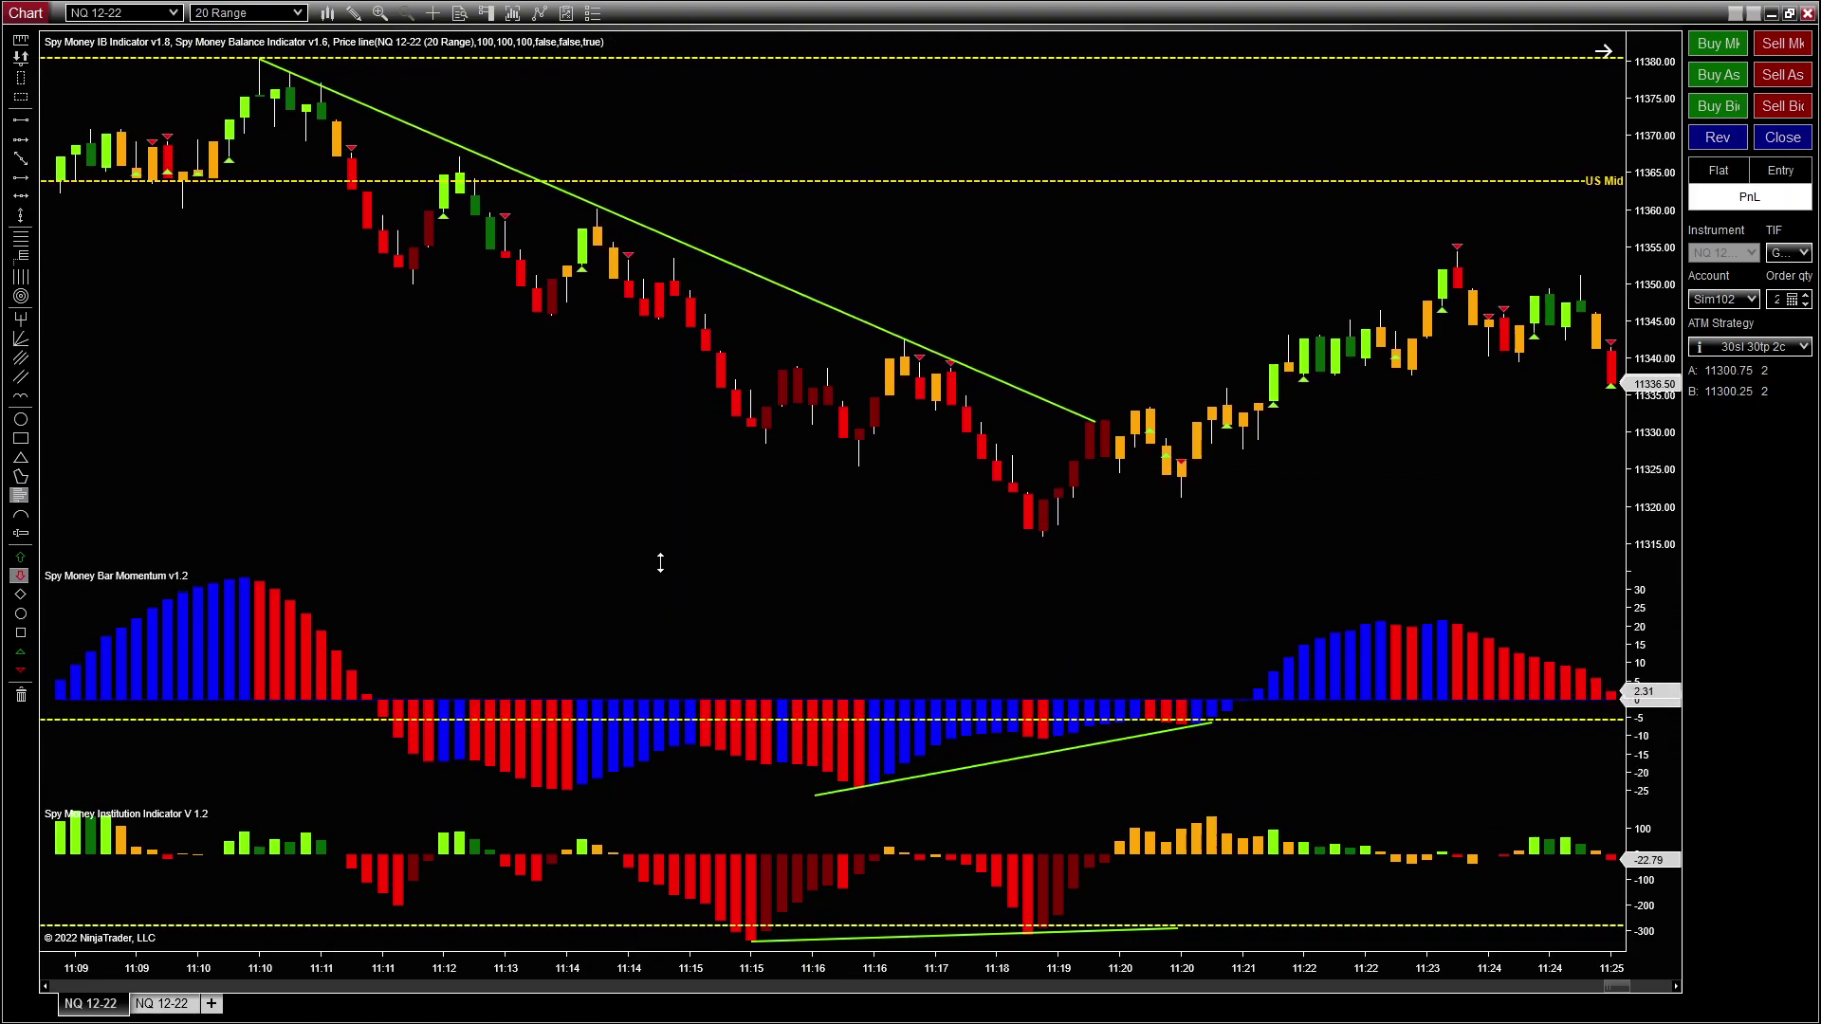
left_click_drag(853, 570, 427, 482)
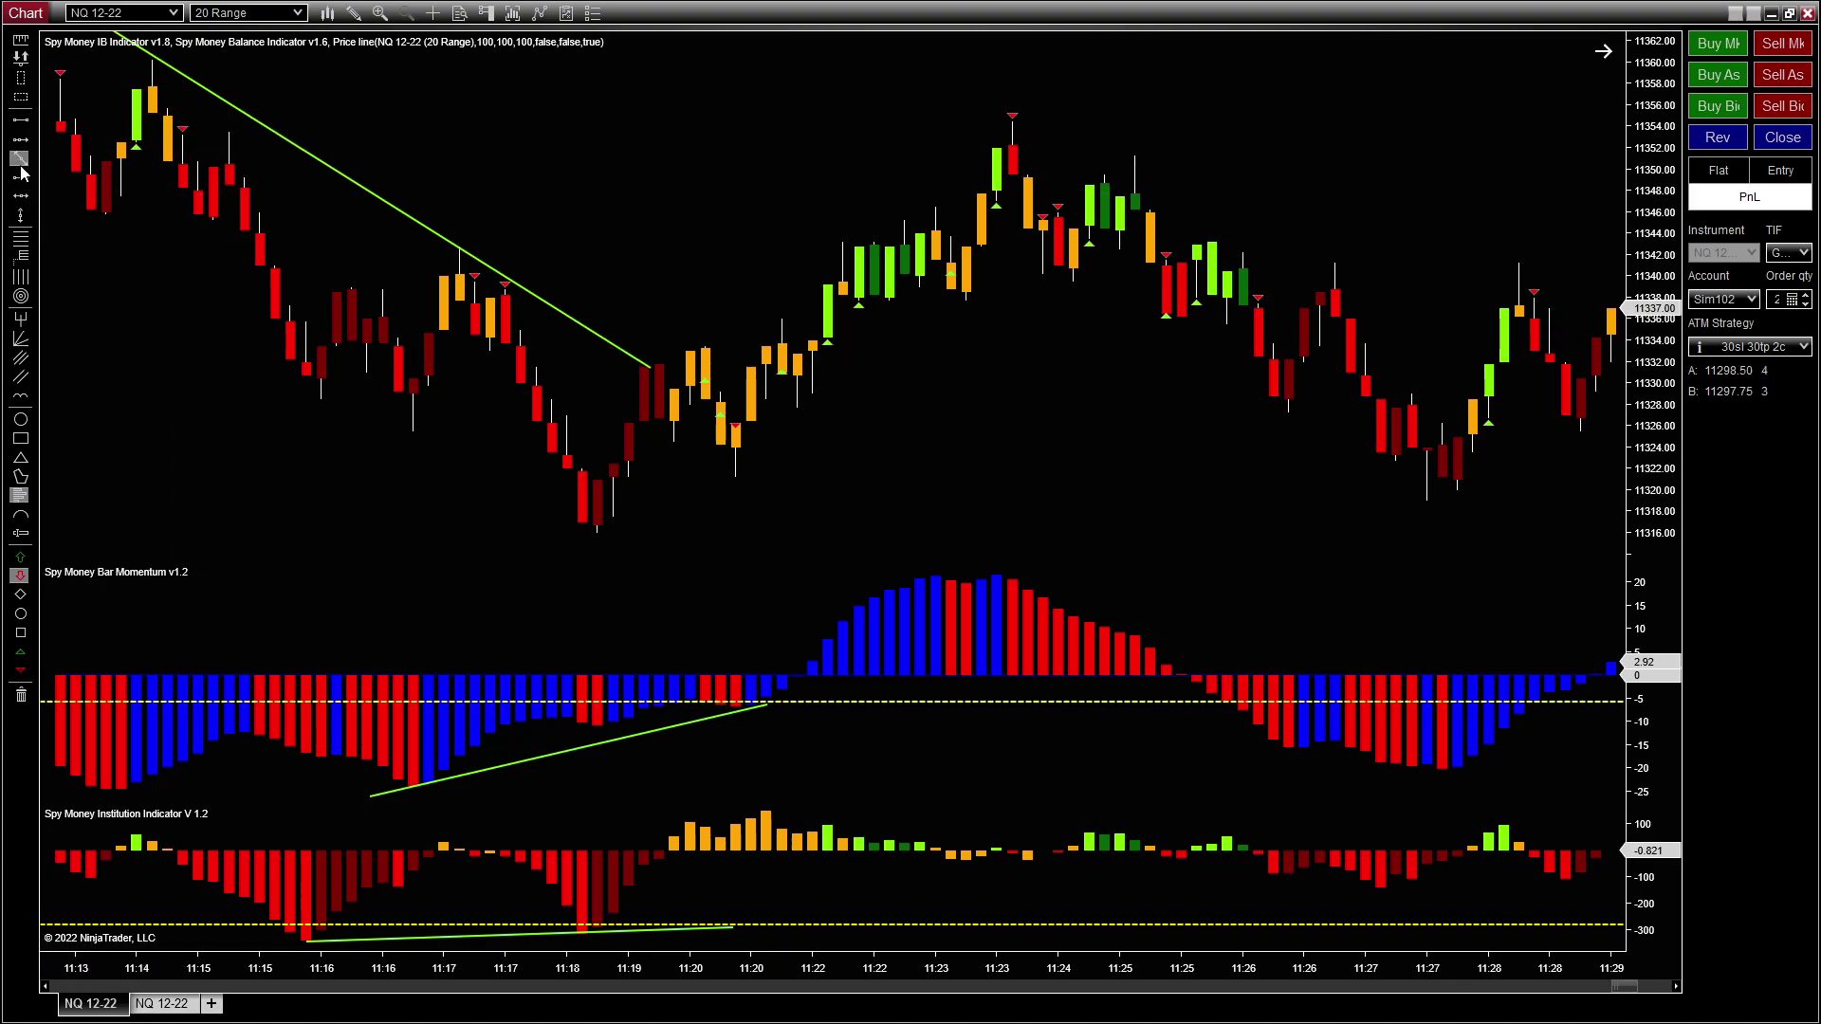
Step: Place a green horizontal level and raise it near the 11:21 bars
left_click(858, 359)
left_click(1066, 360)
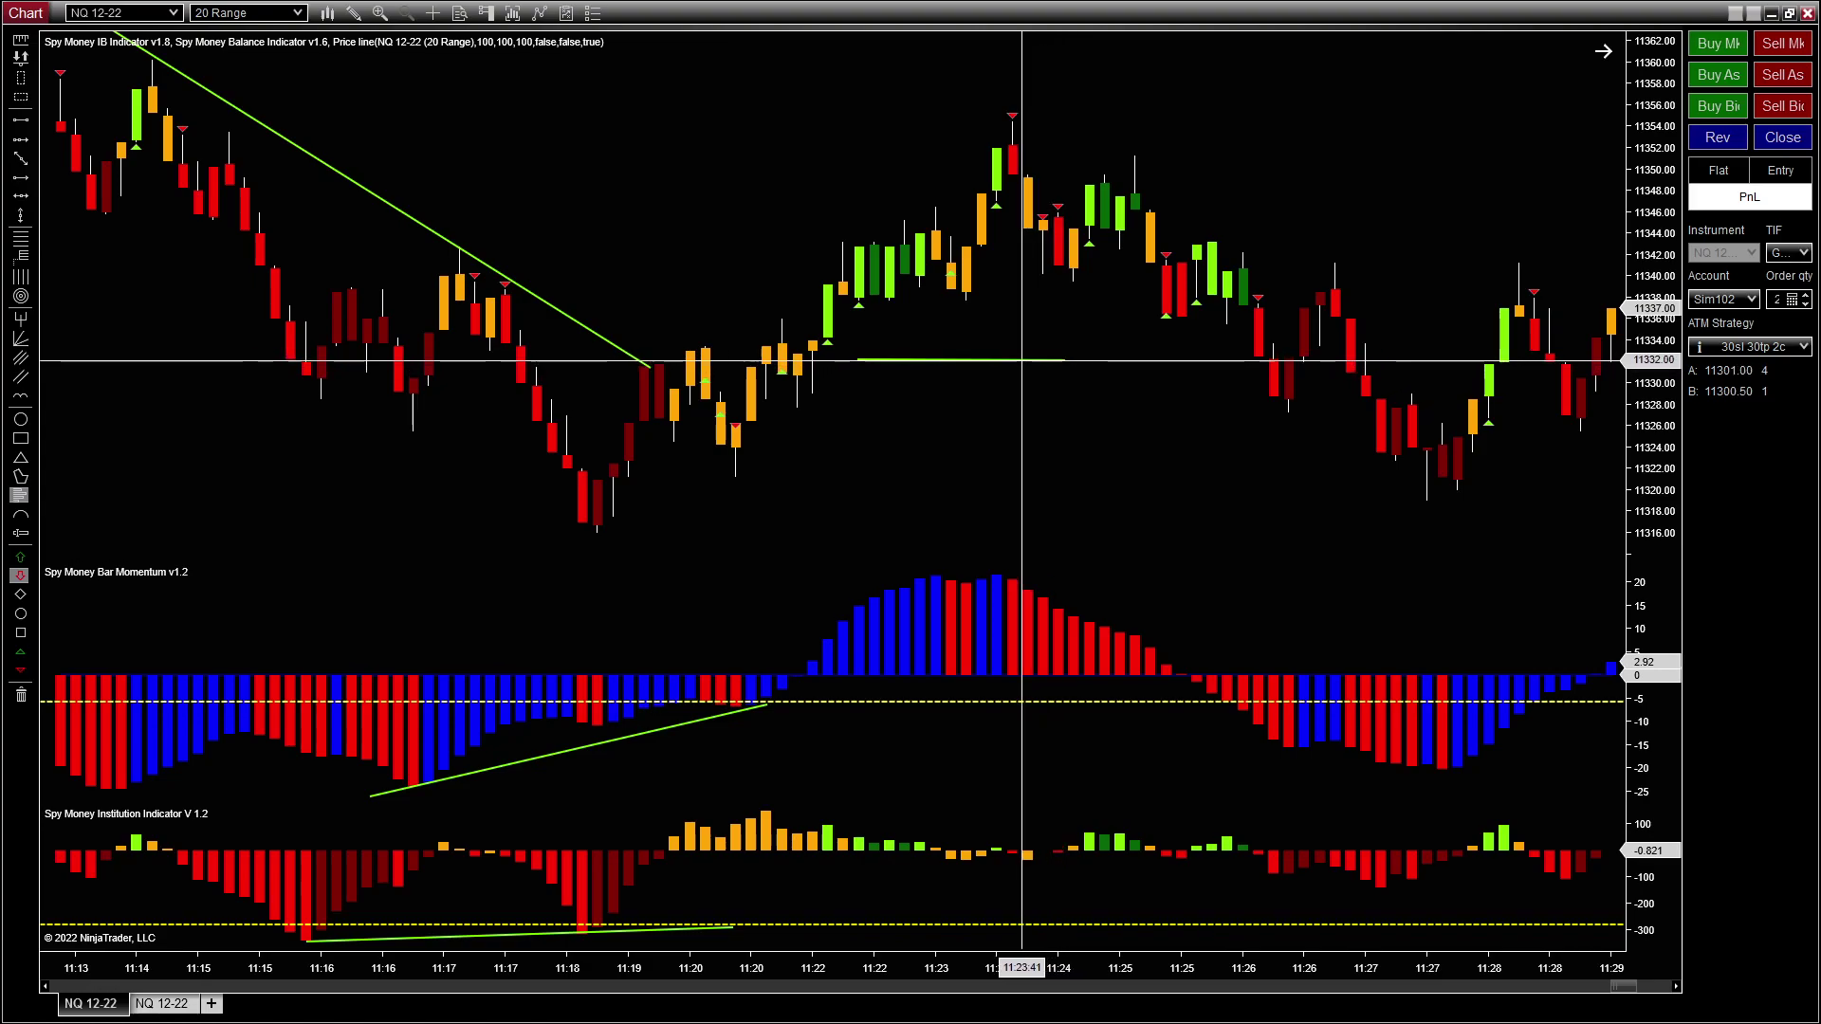
left_click_drag(1023, 359, 942, 313)
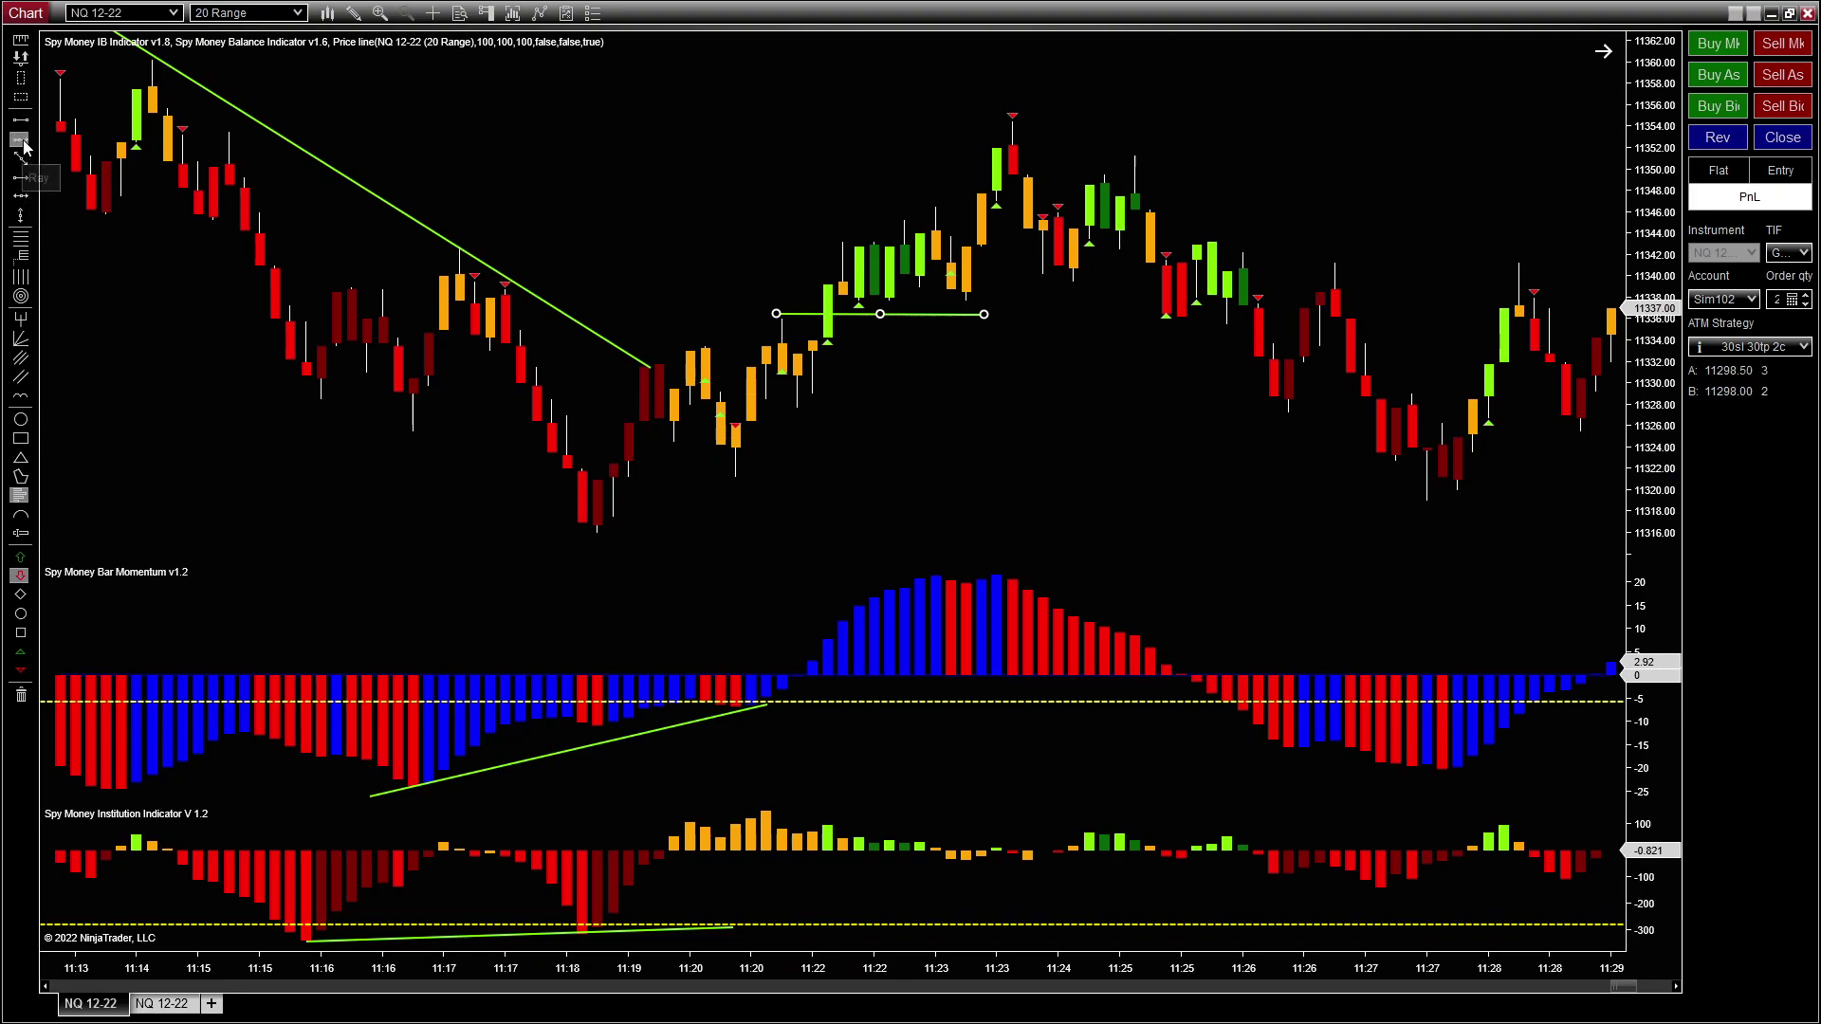
Step: Draw yellow rising arrows from the 11:18 low on price and in momentum, and begin one in the Institution panel
left_click(597, 530)
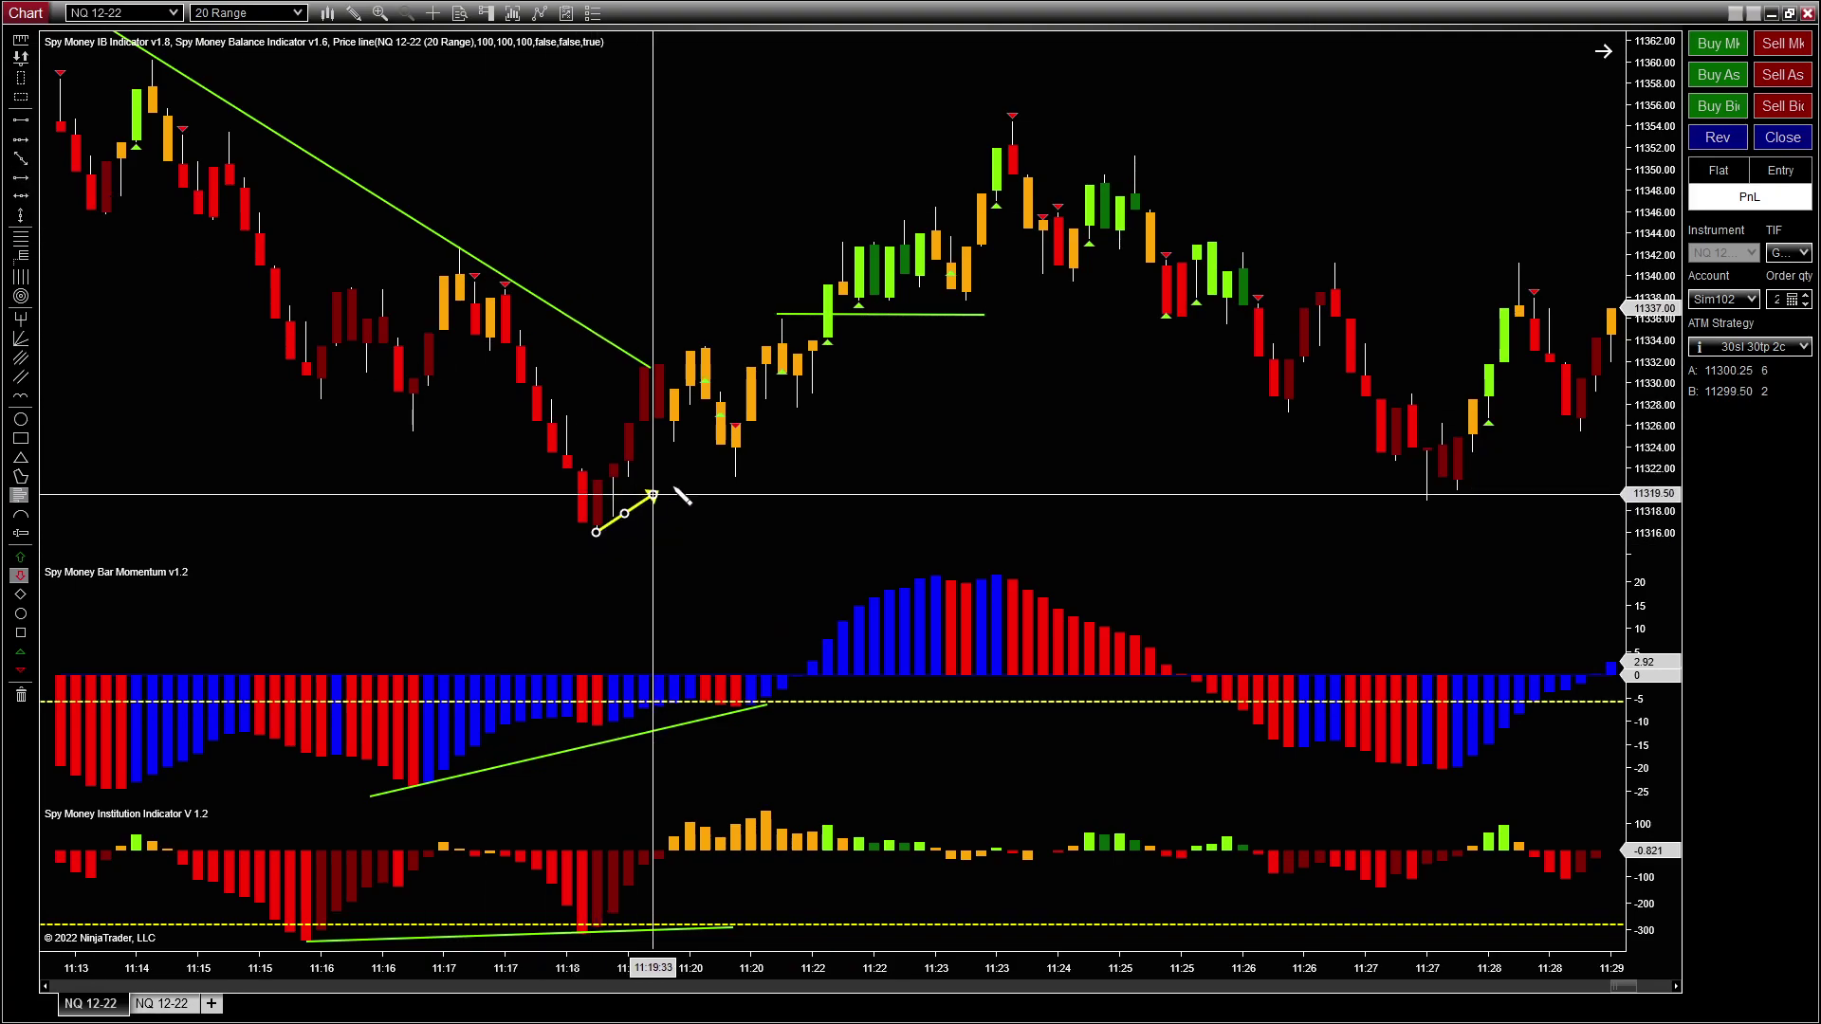
left_click(922, 338)
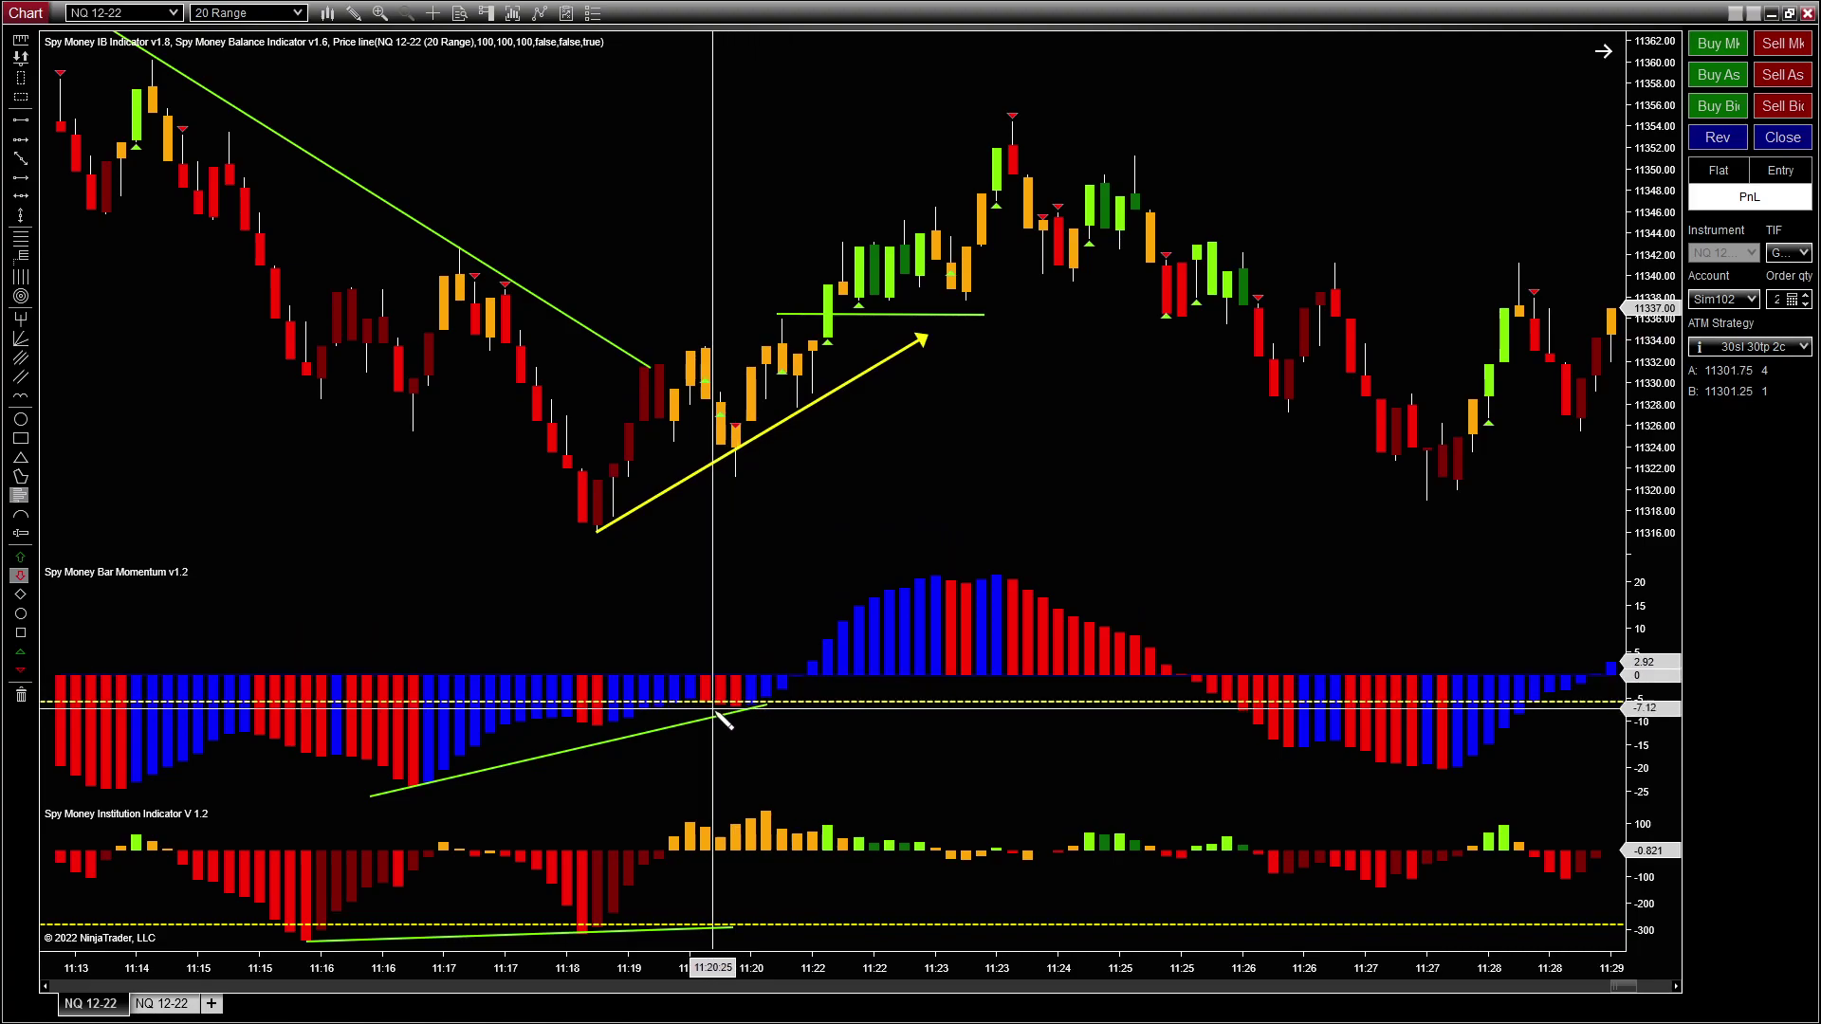
left_click(416, 784)
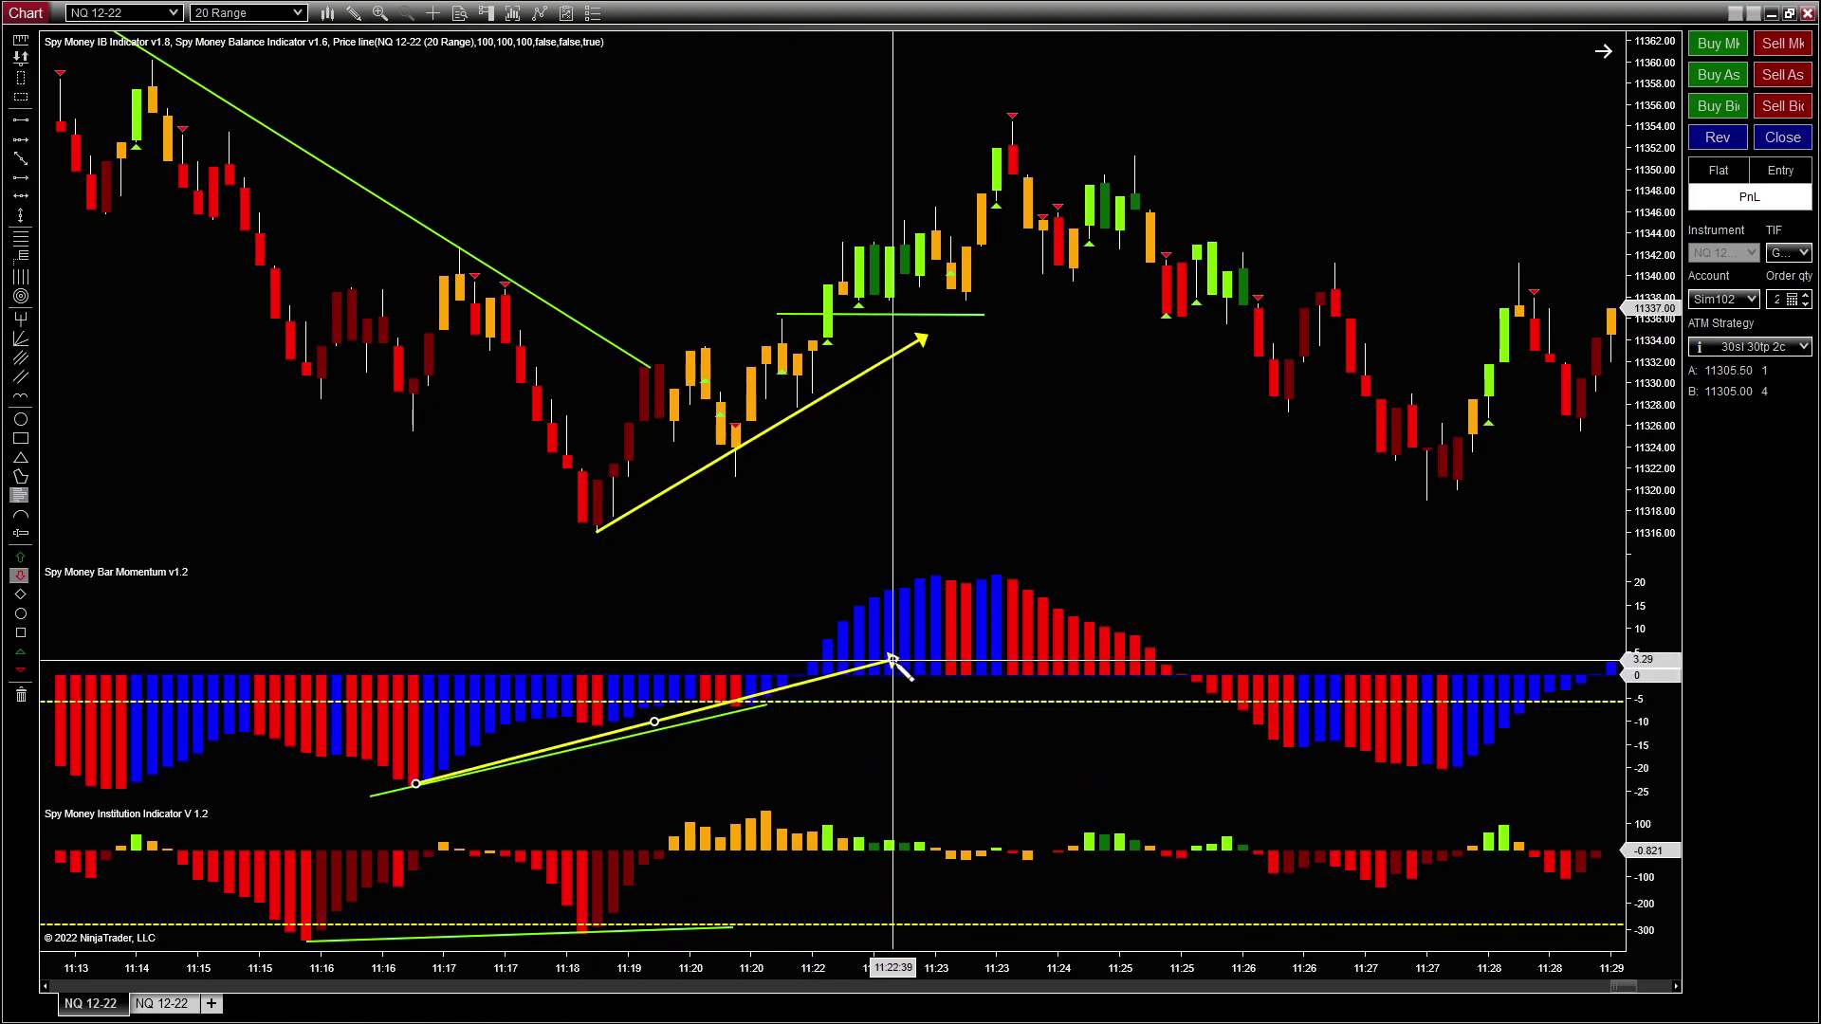
left_click(949, 571)
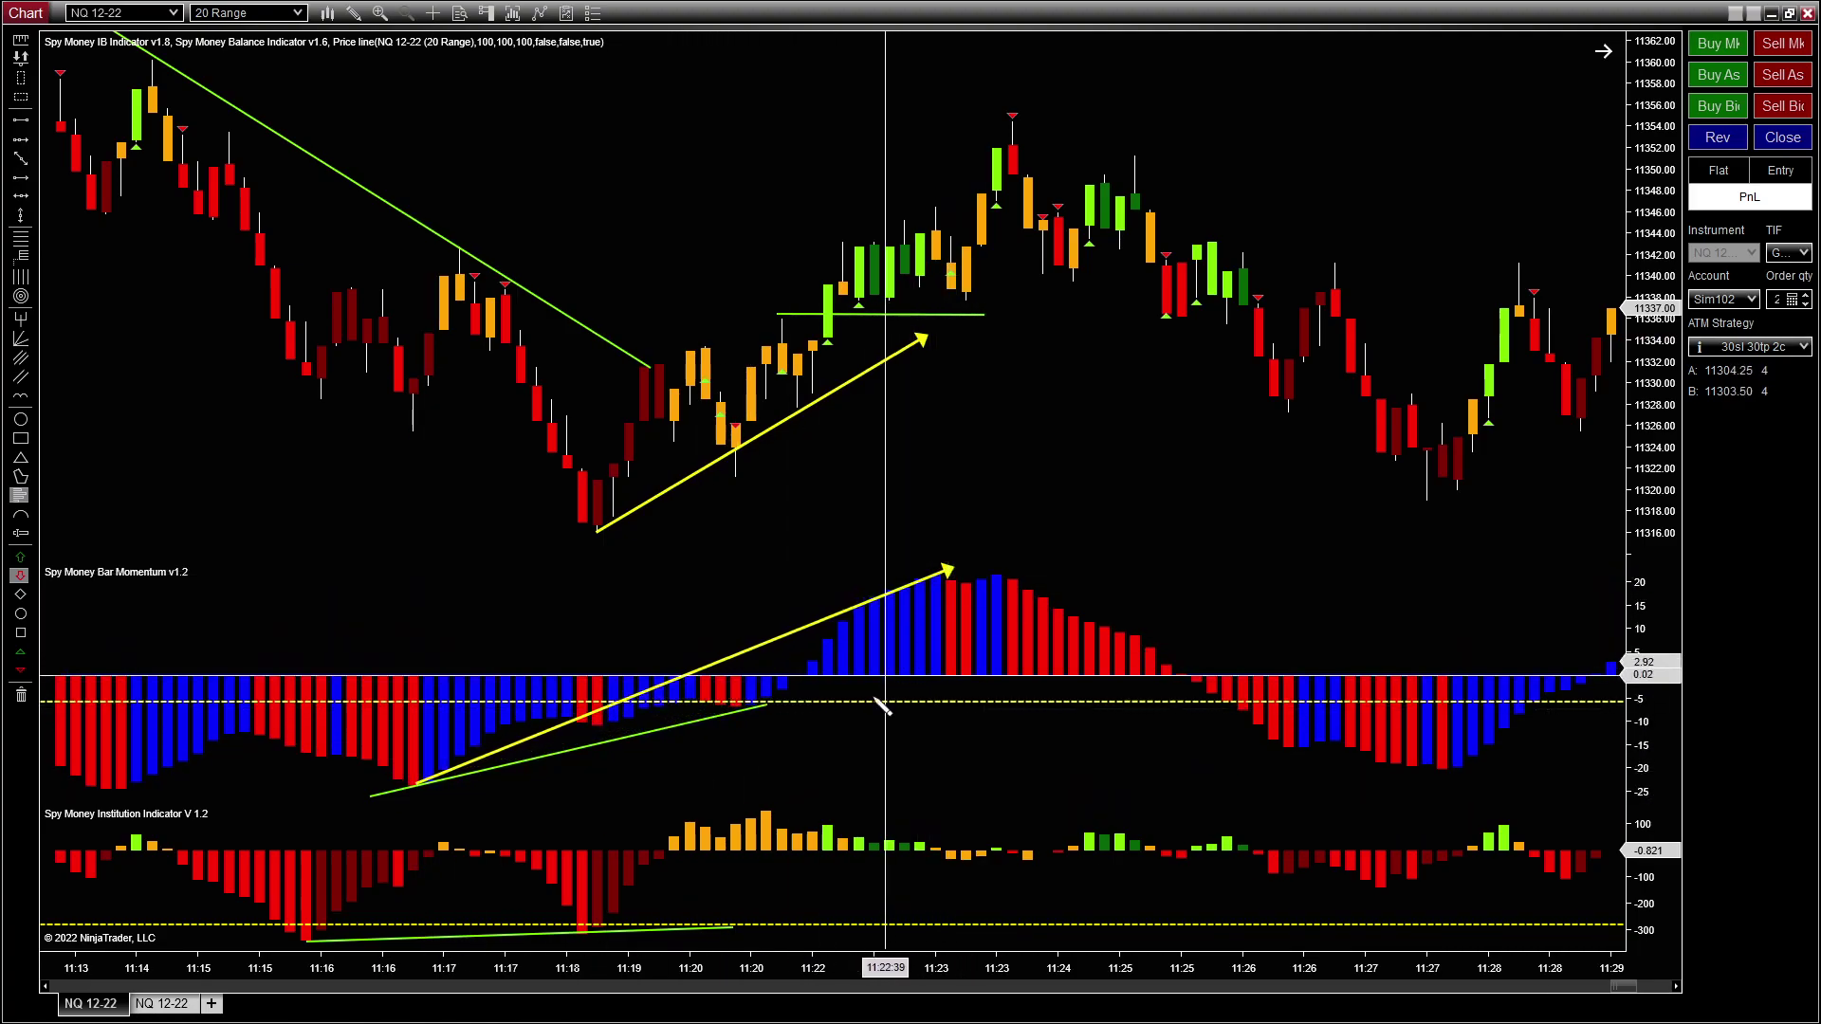
left_click(586, 927)
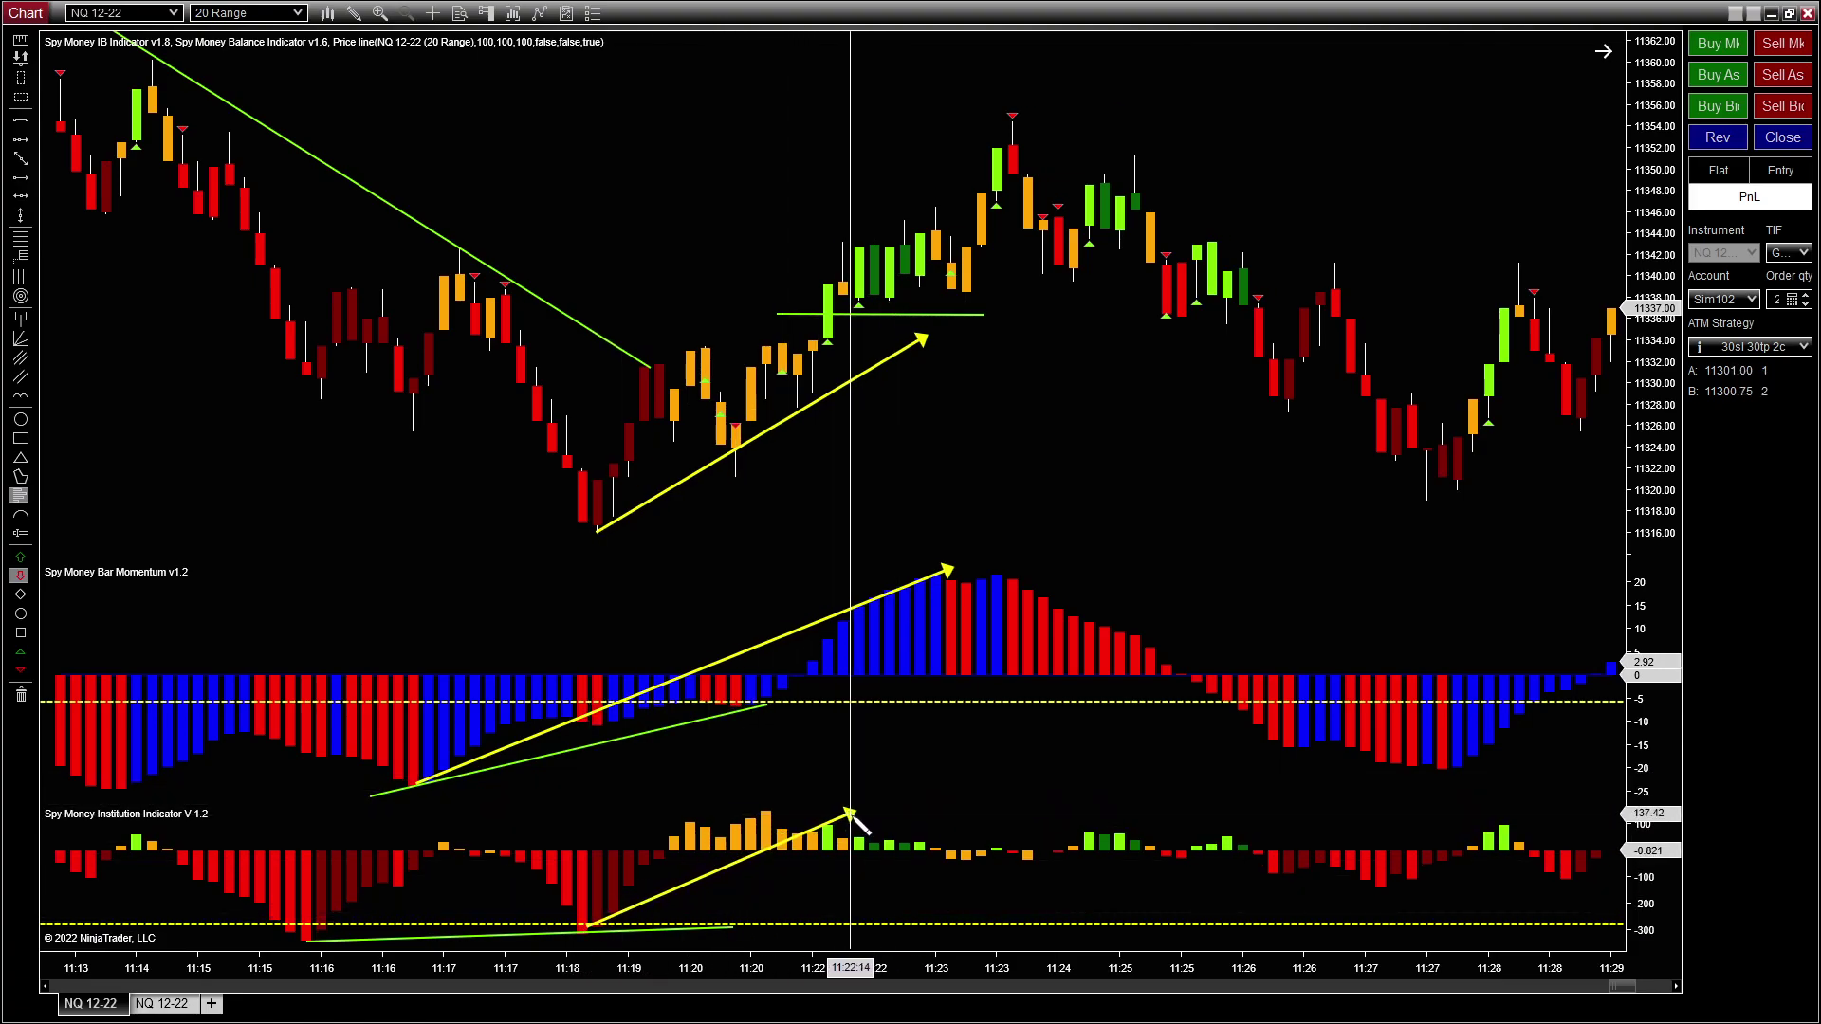
Step: Finish the Institution-panel arrow near 11:22 and delete the old green momentum trend line
left_click(851, 816)
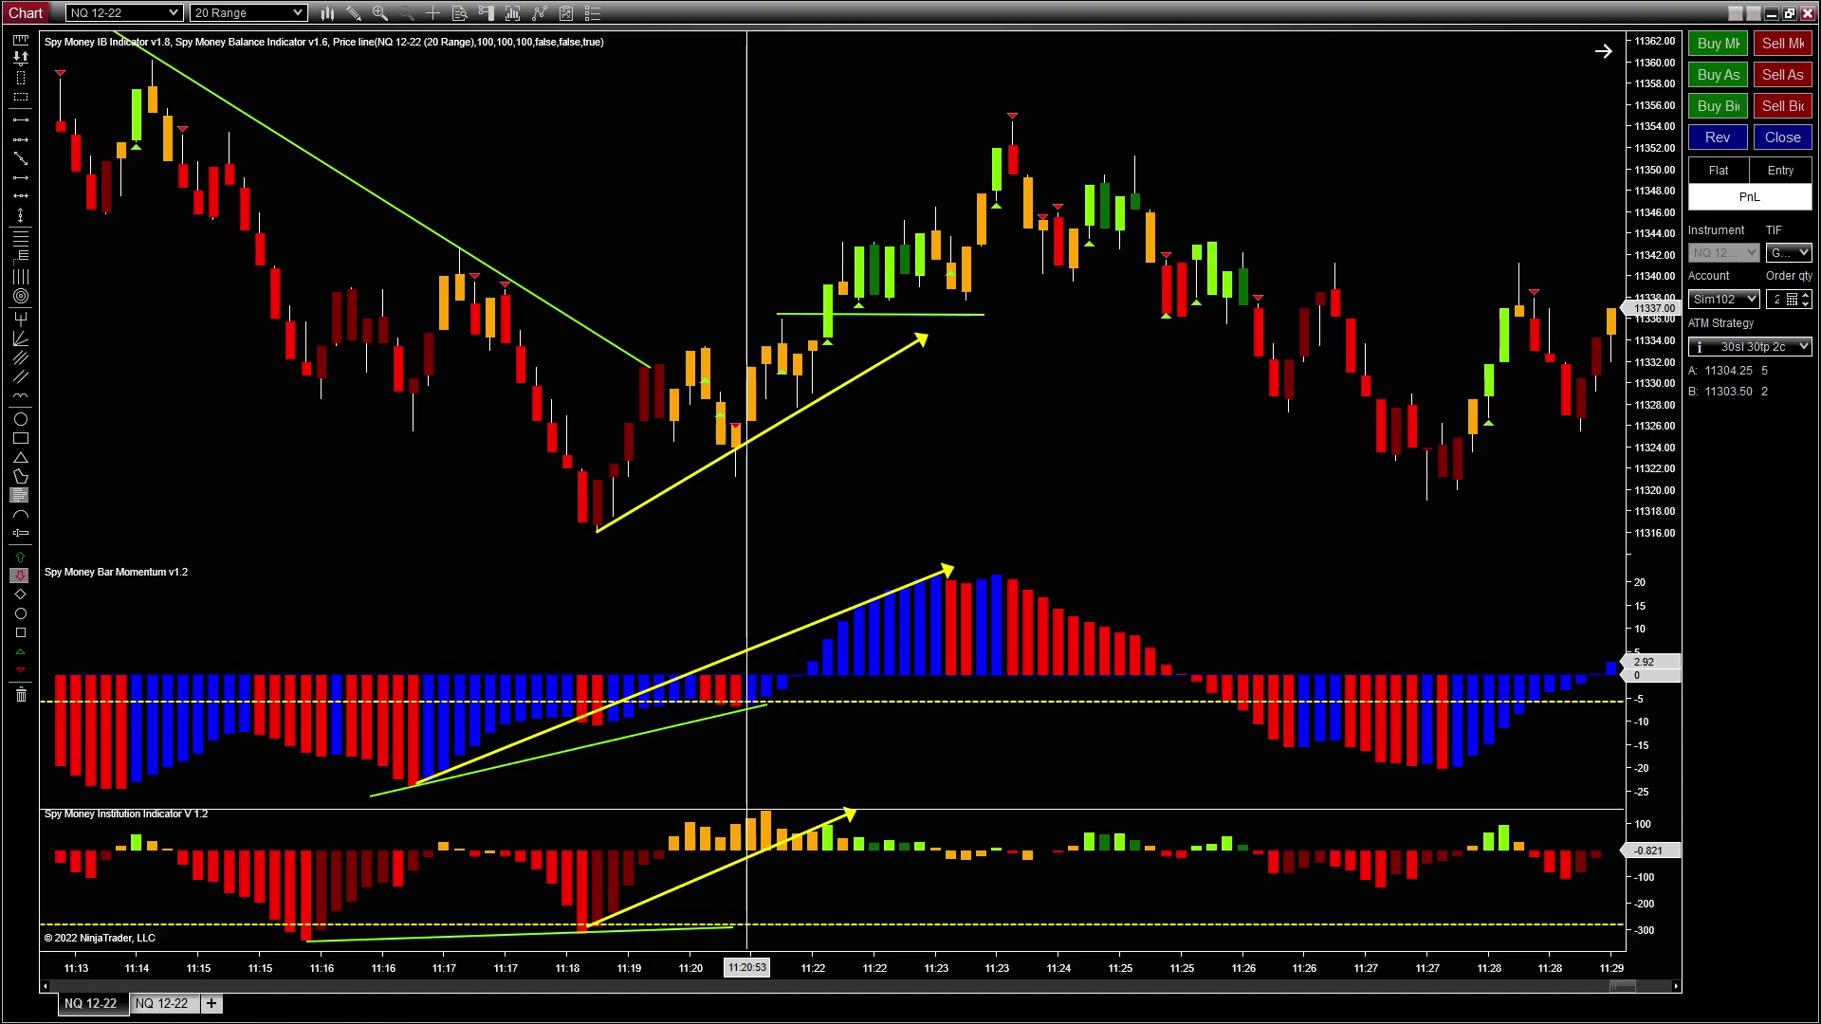
left_click(627, 736)
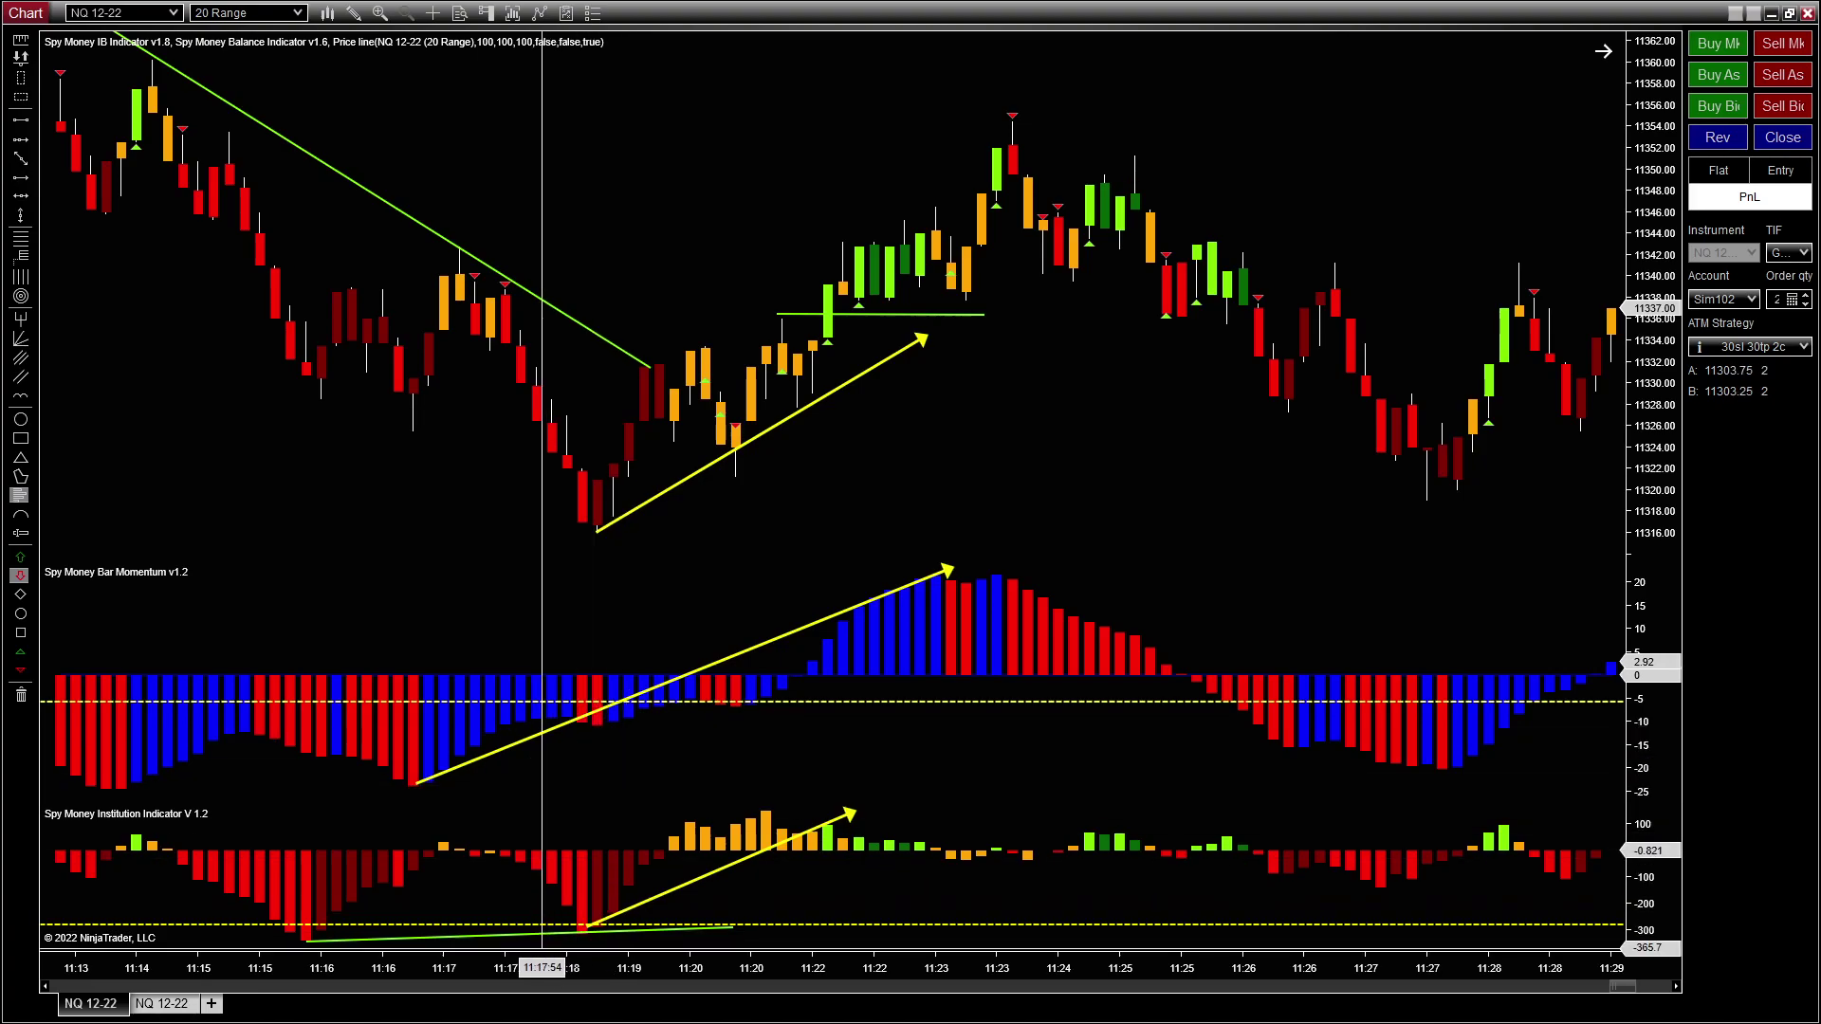
key("Delete")
left_click(509, 706)
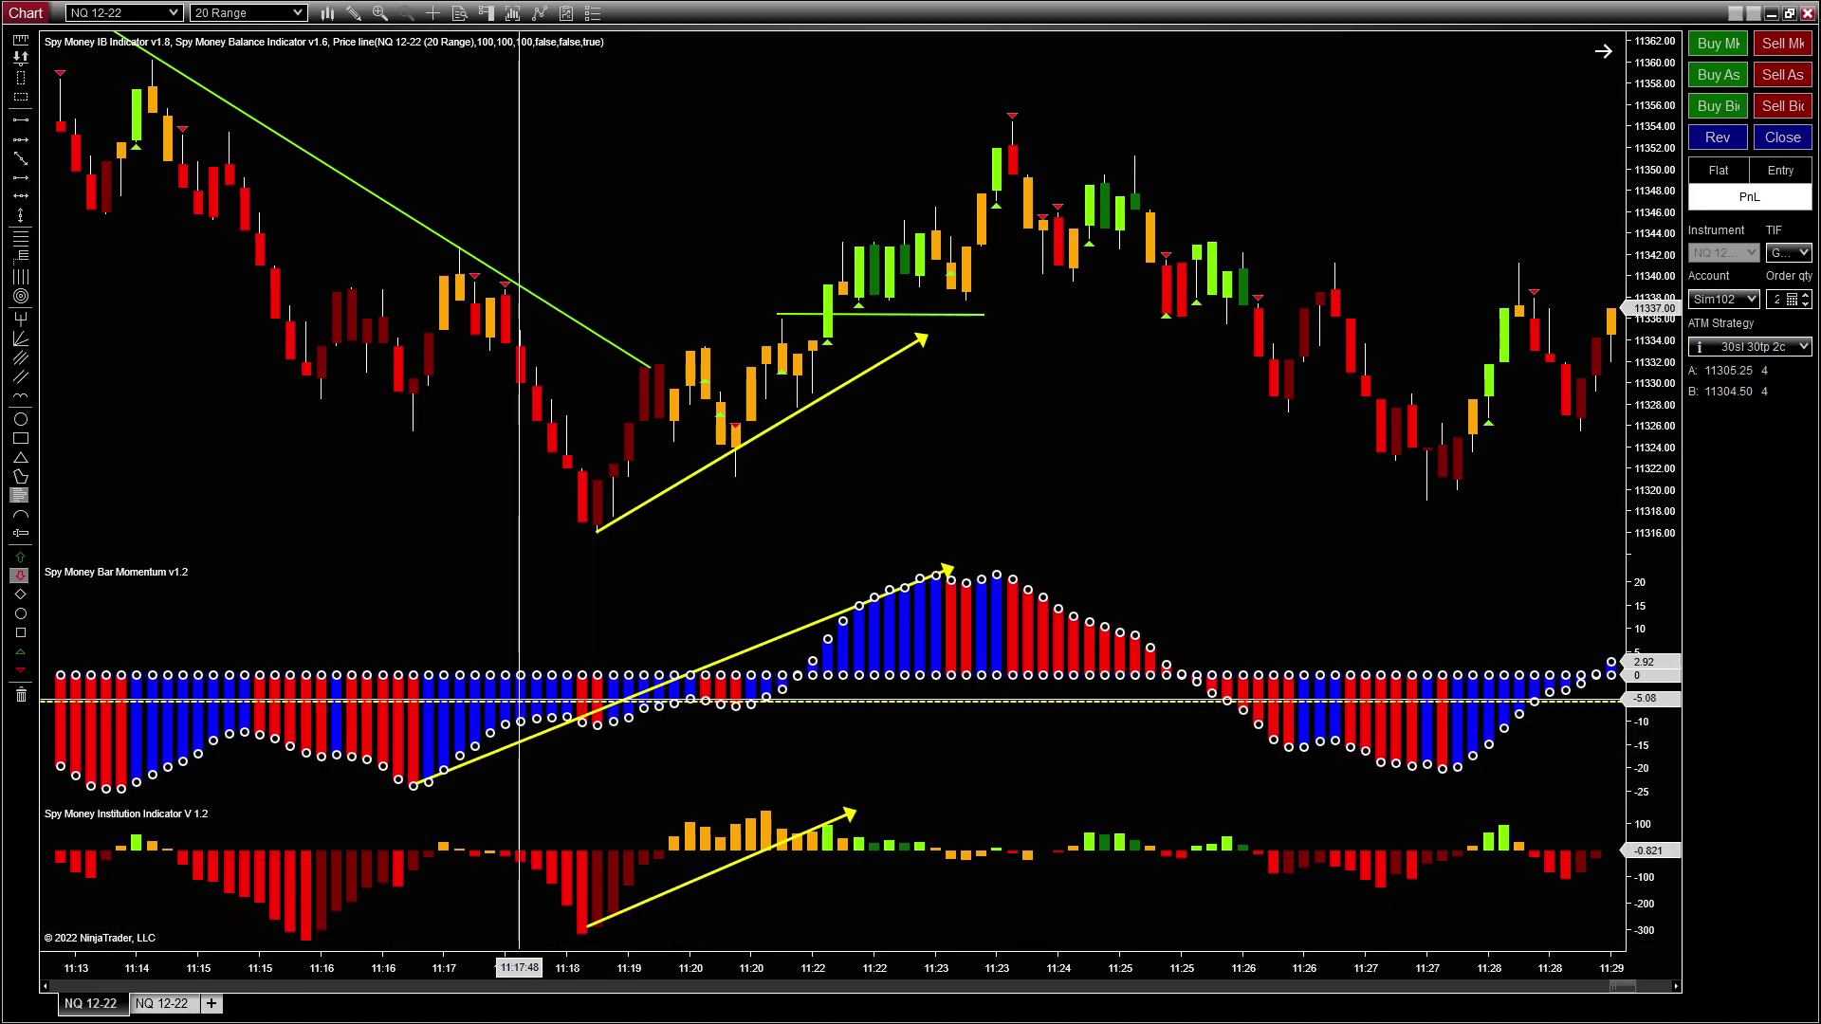
left_click(824, 700)
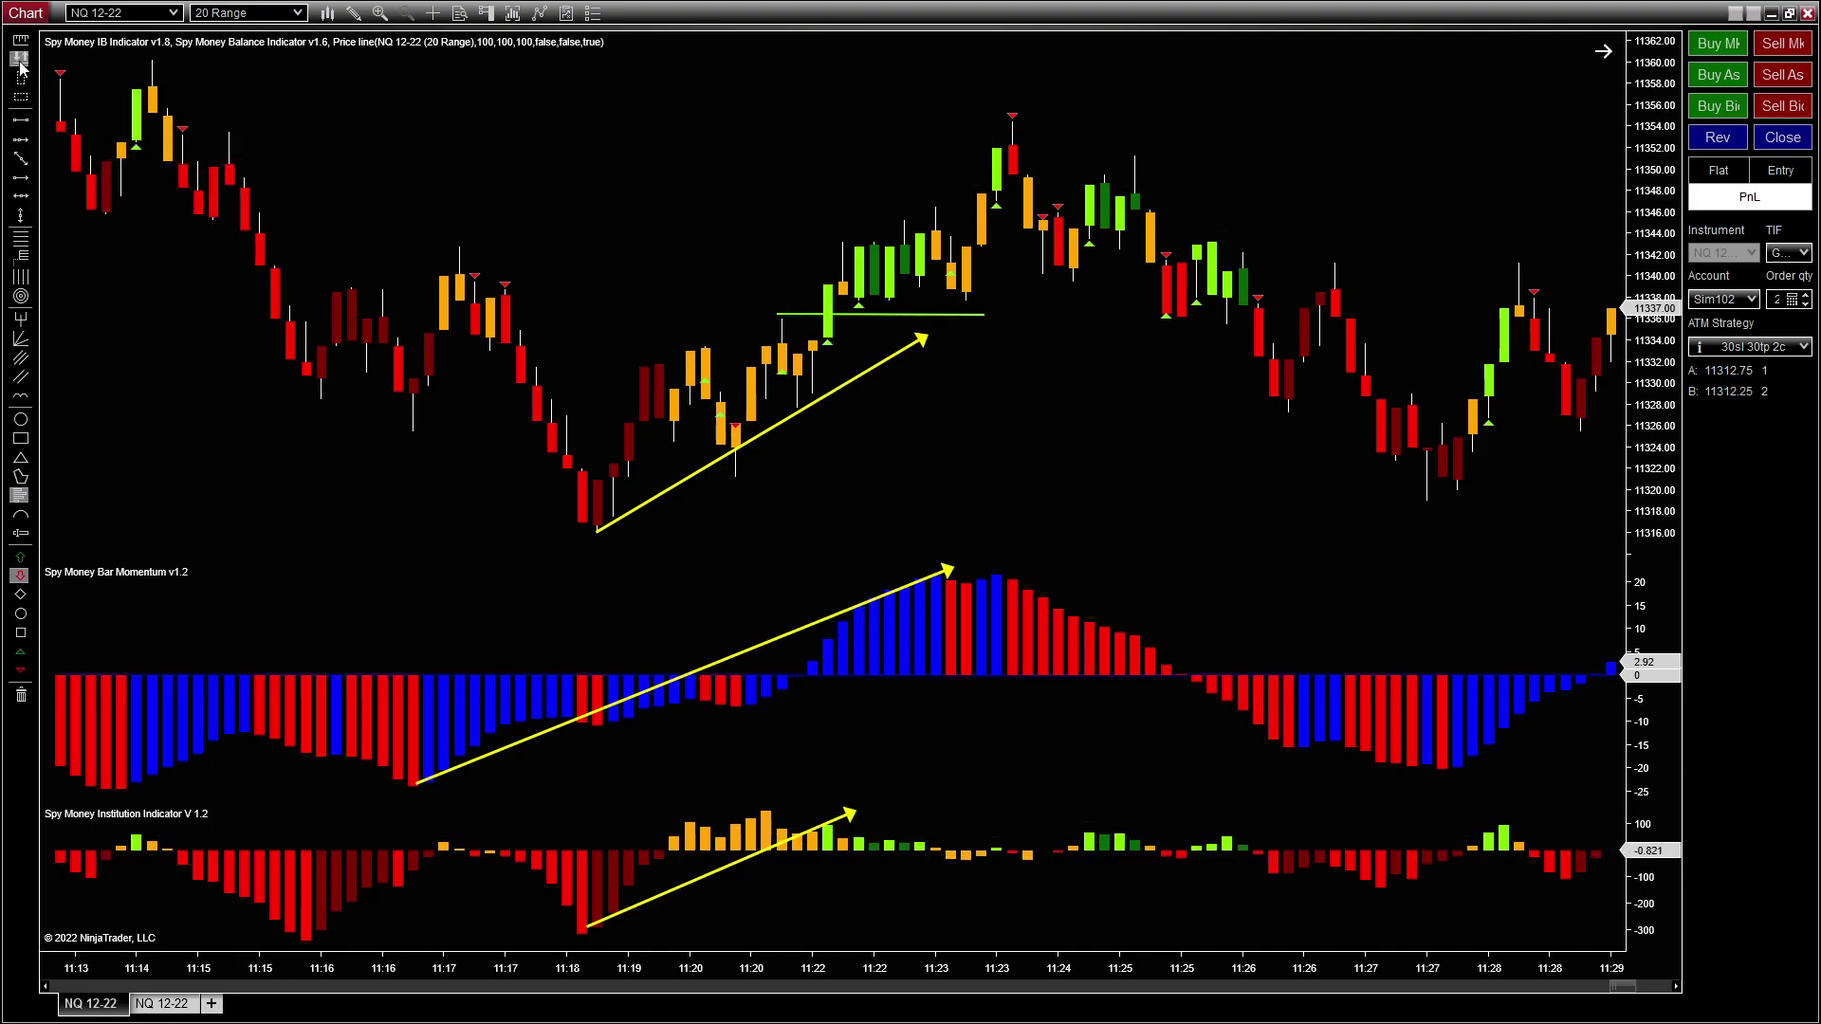
Step: Measure from the 11:22 bar to the 11:23 high with a ruler ($360.00, 11 bars), then start an Institution-panel downtrend line
left_click(827, 314)
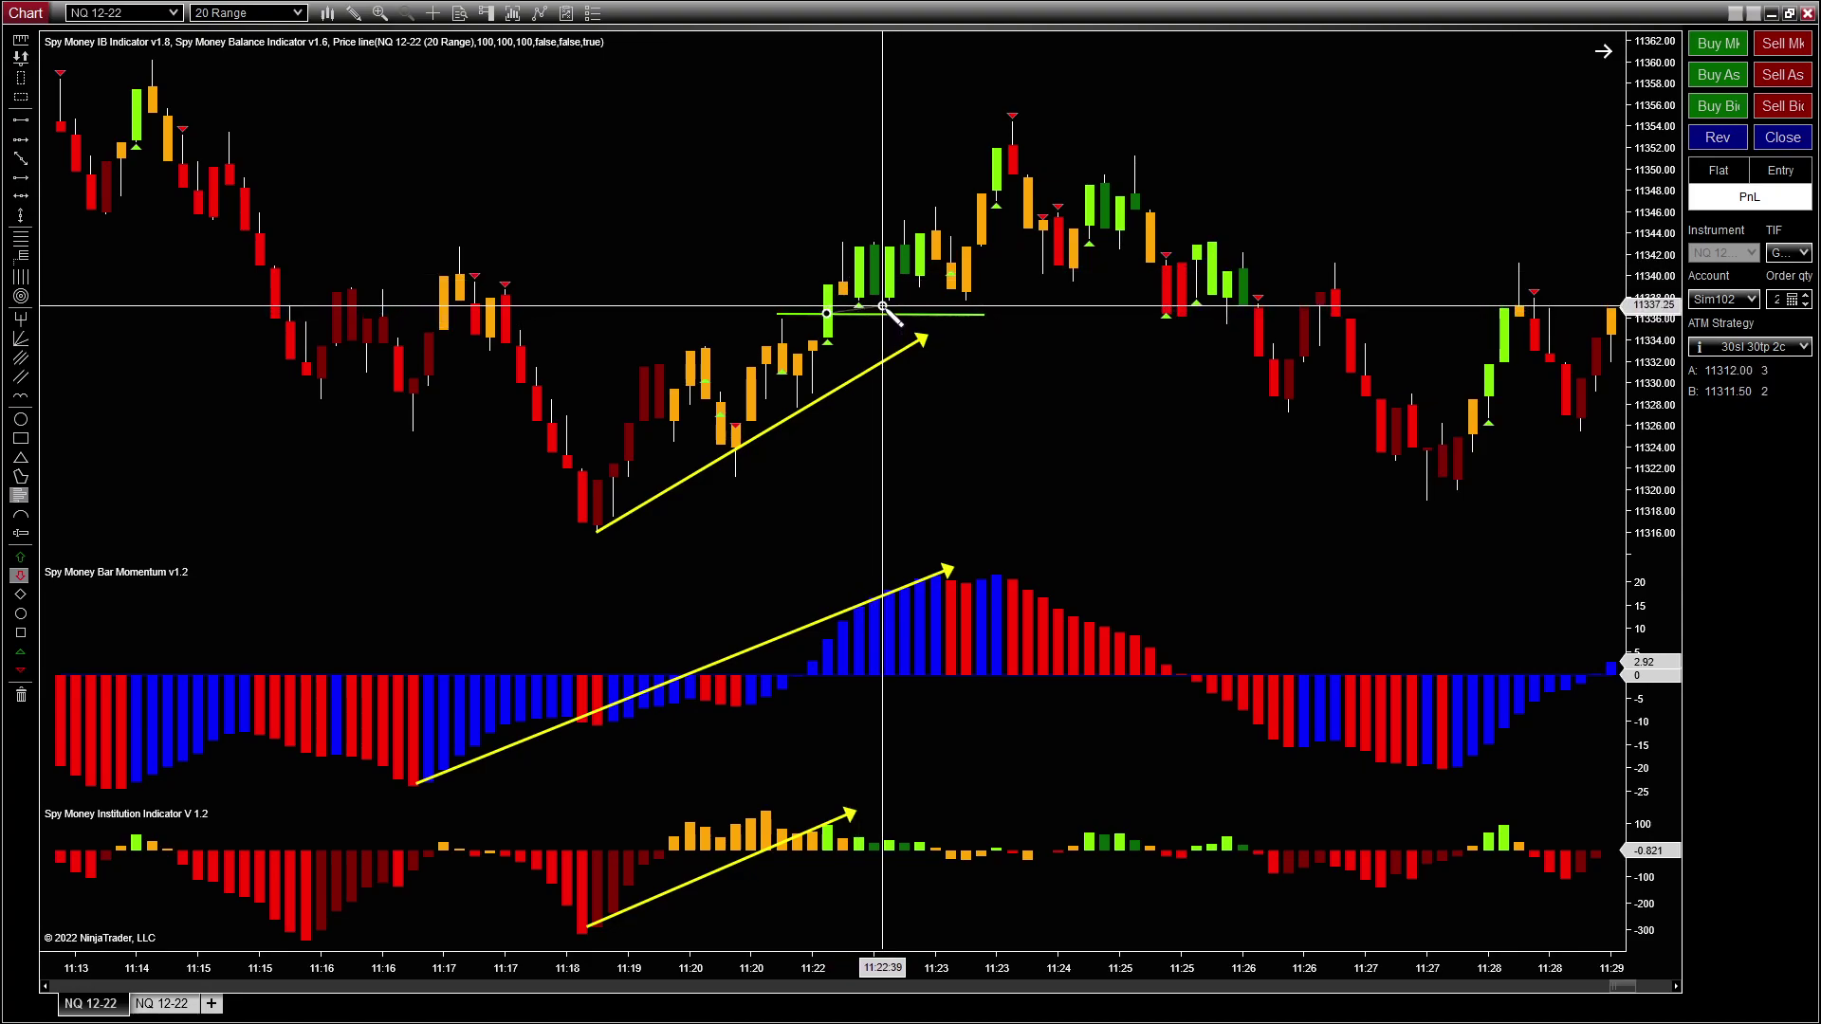
left_click(827, 313)
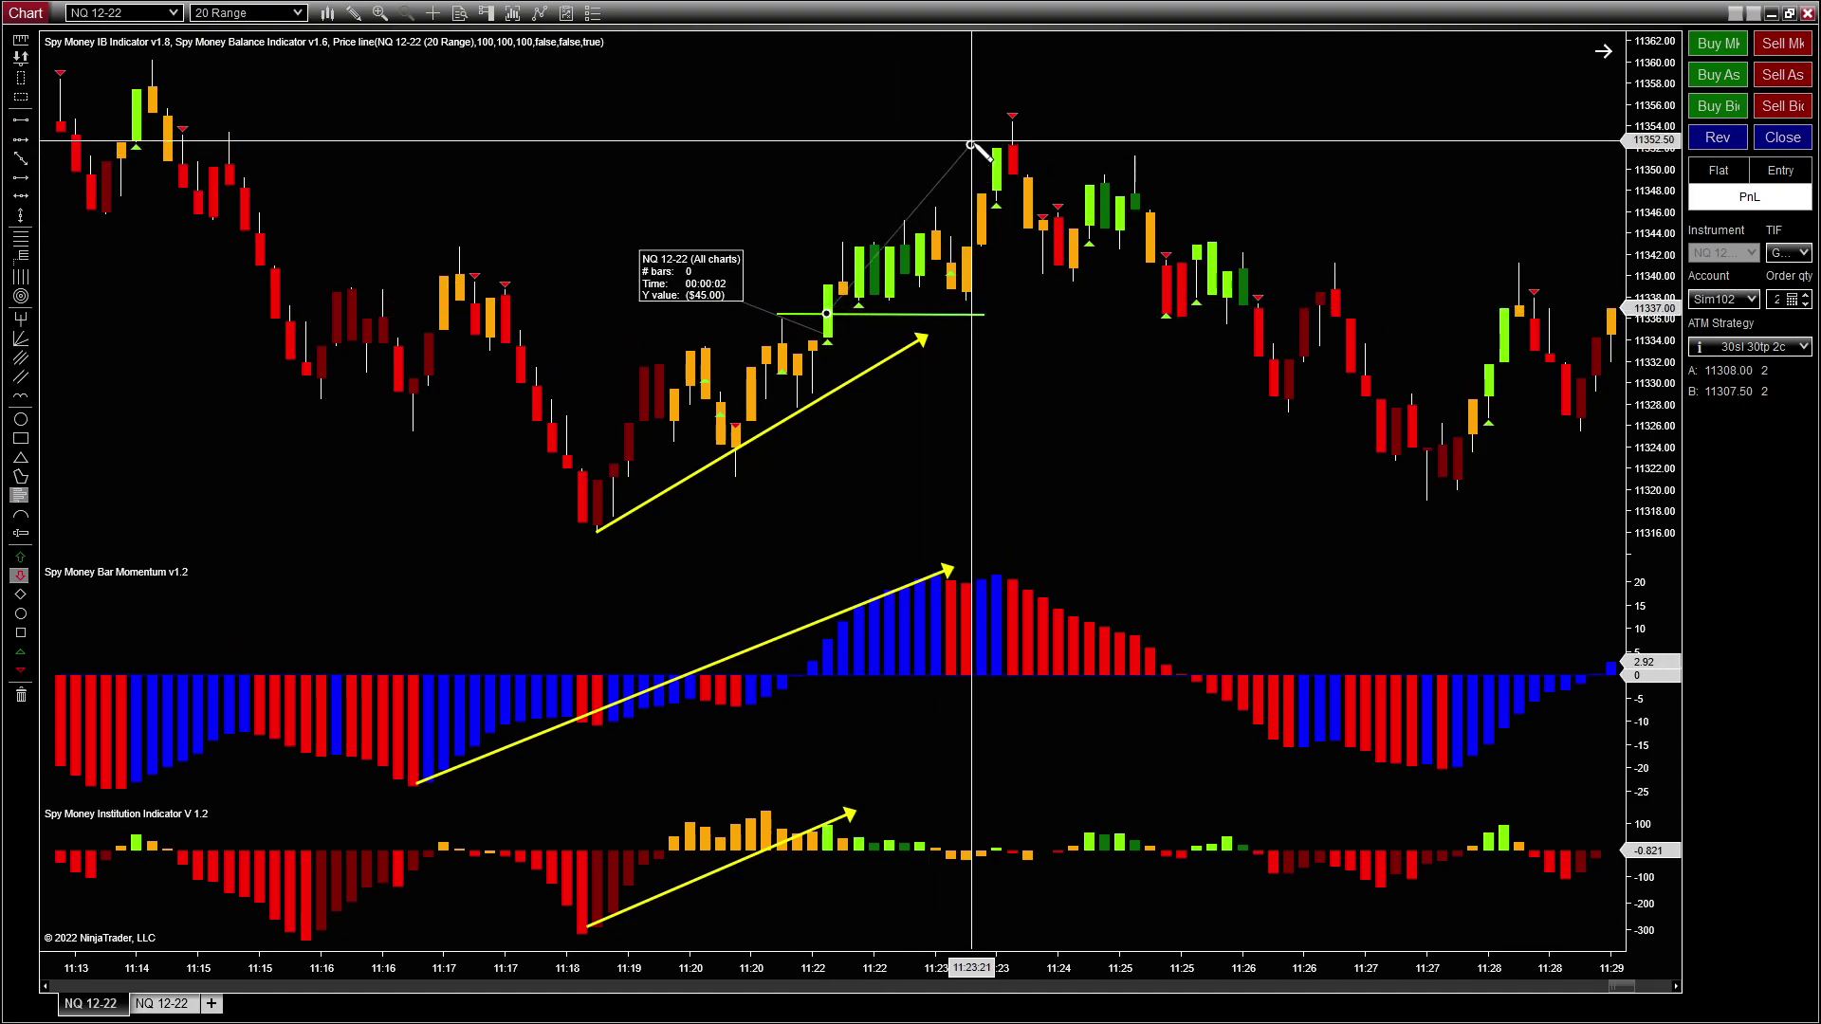
left_click(992, 122)
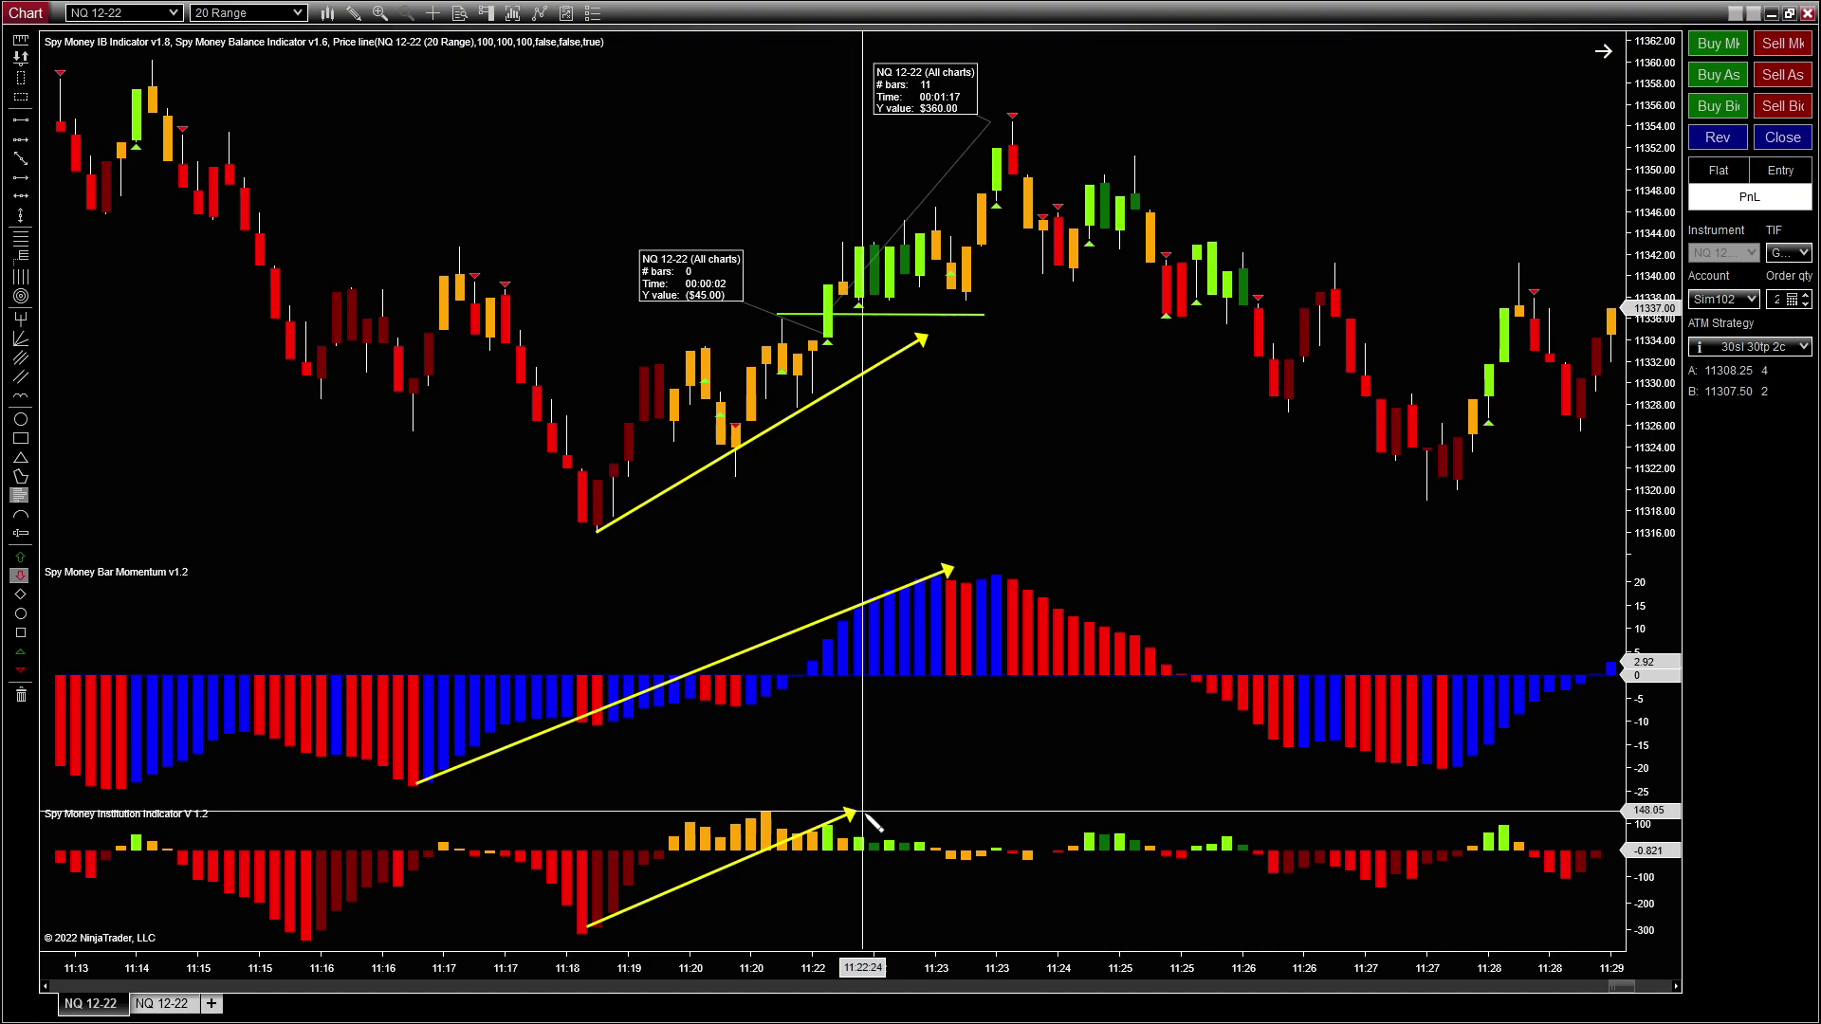
left_click(769, 812)
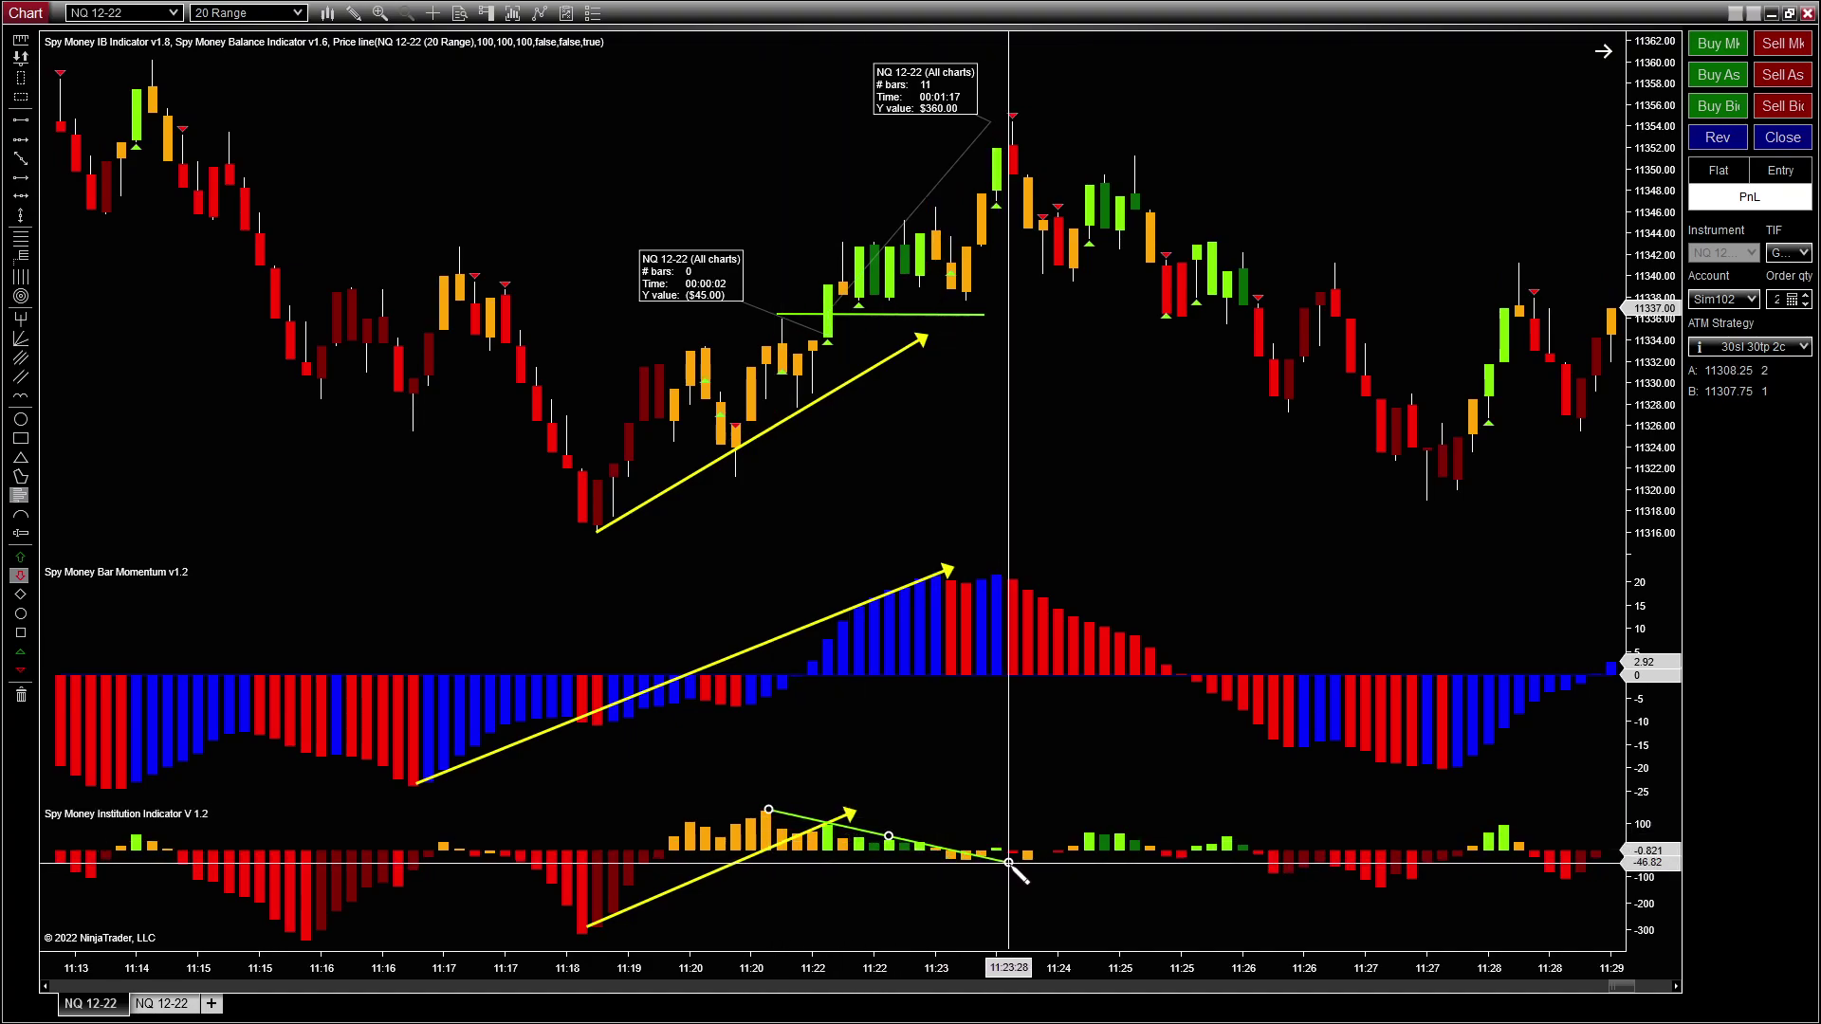
Step: End the green Institution downtrend line near 11:23 and add a brown highlight band near 11340, raising its top
left_click(1008, 864)
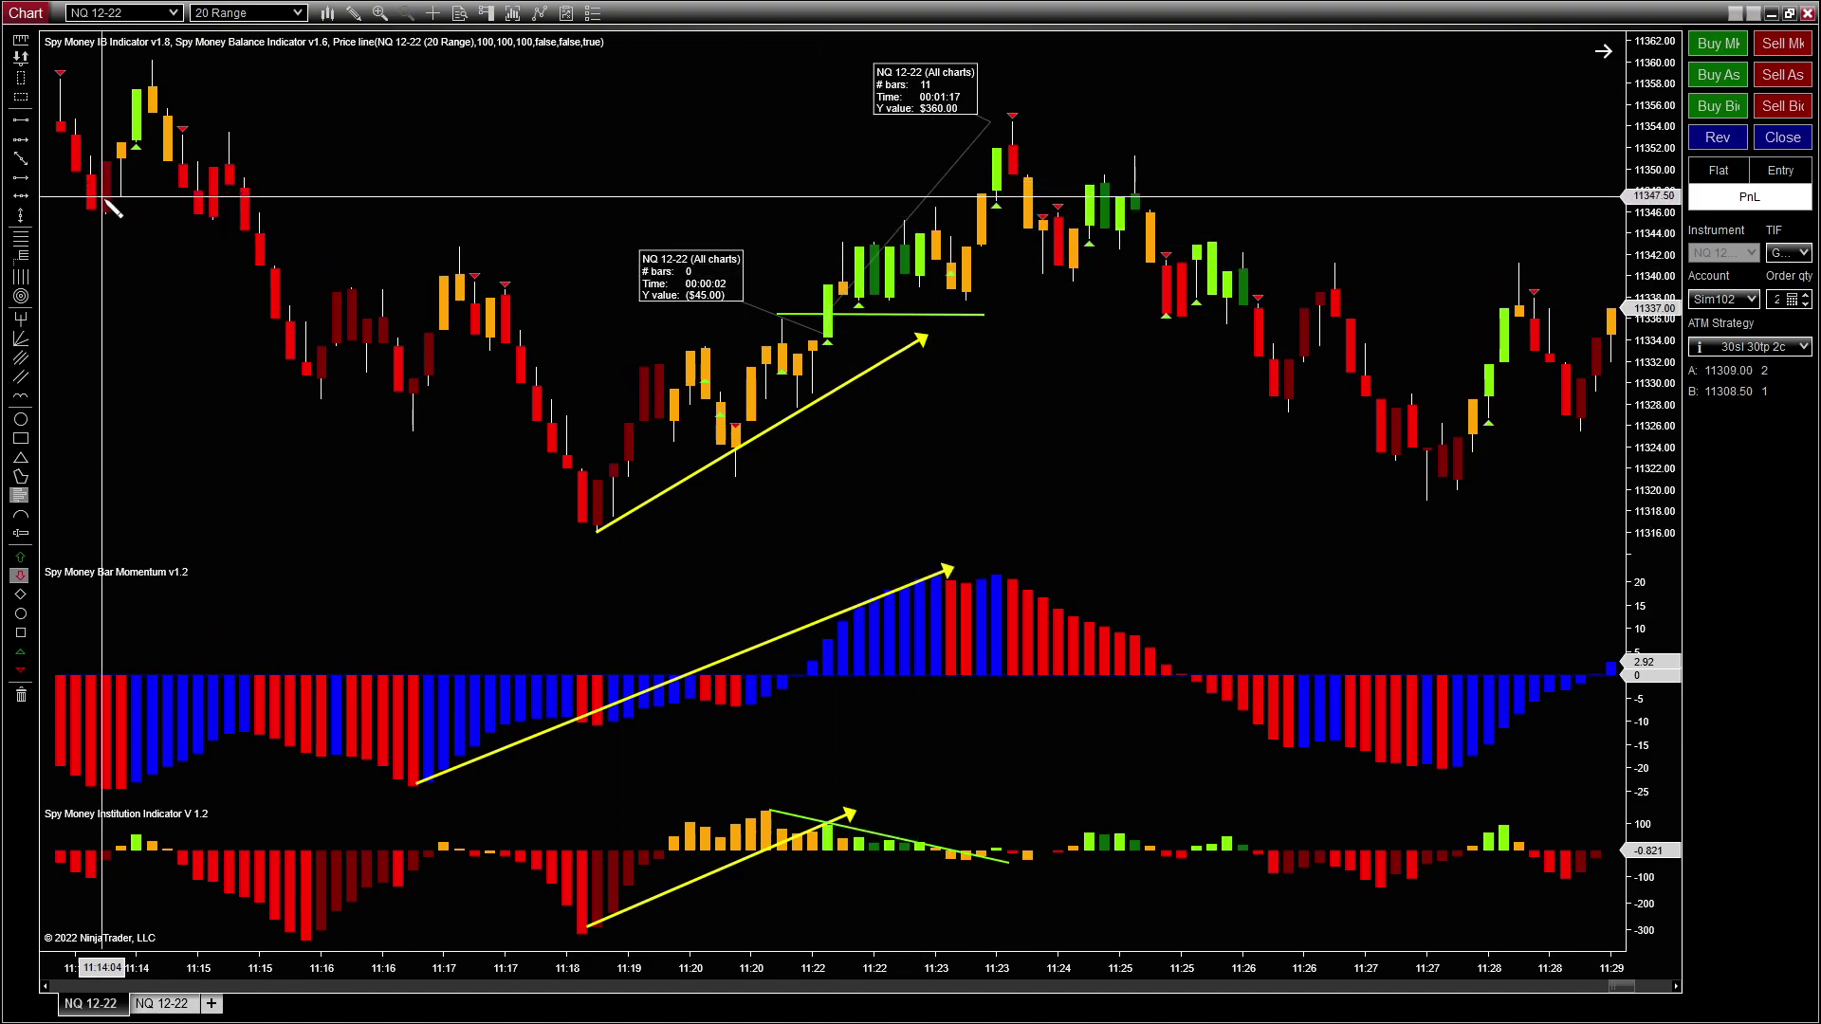
left_click(20, 97)
left_click(926, 302)
left_click(926, 245)
left_click_drag(930, 237, 925, 224)
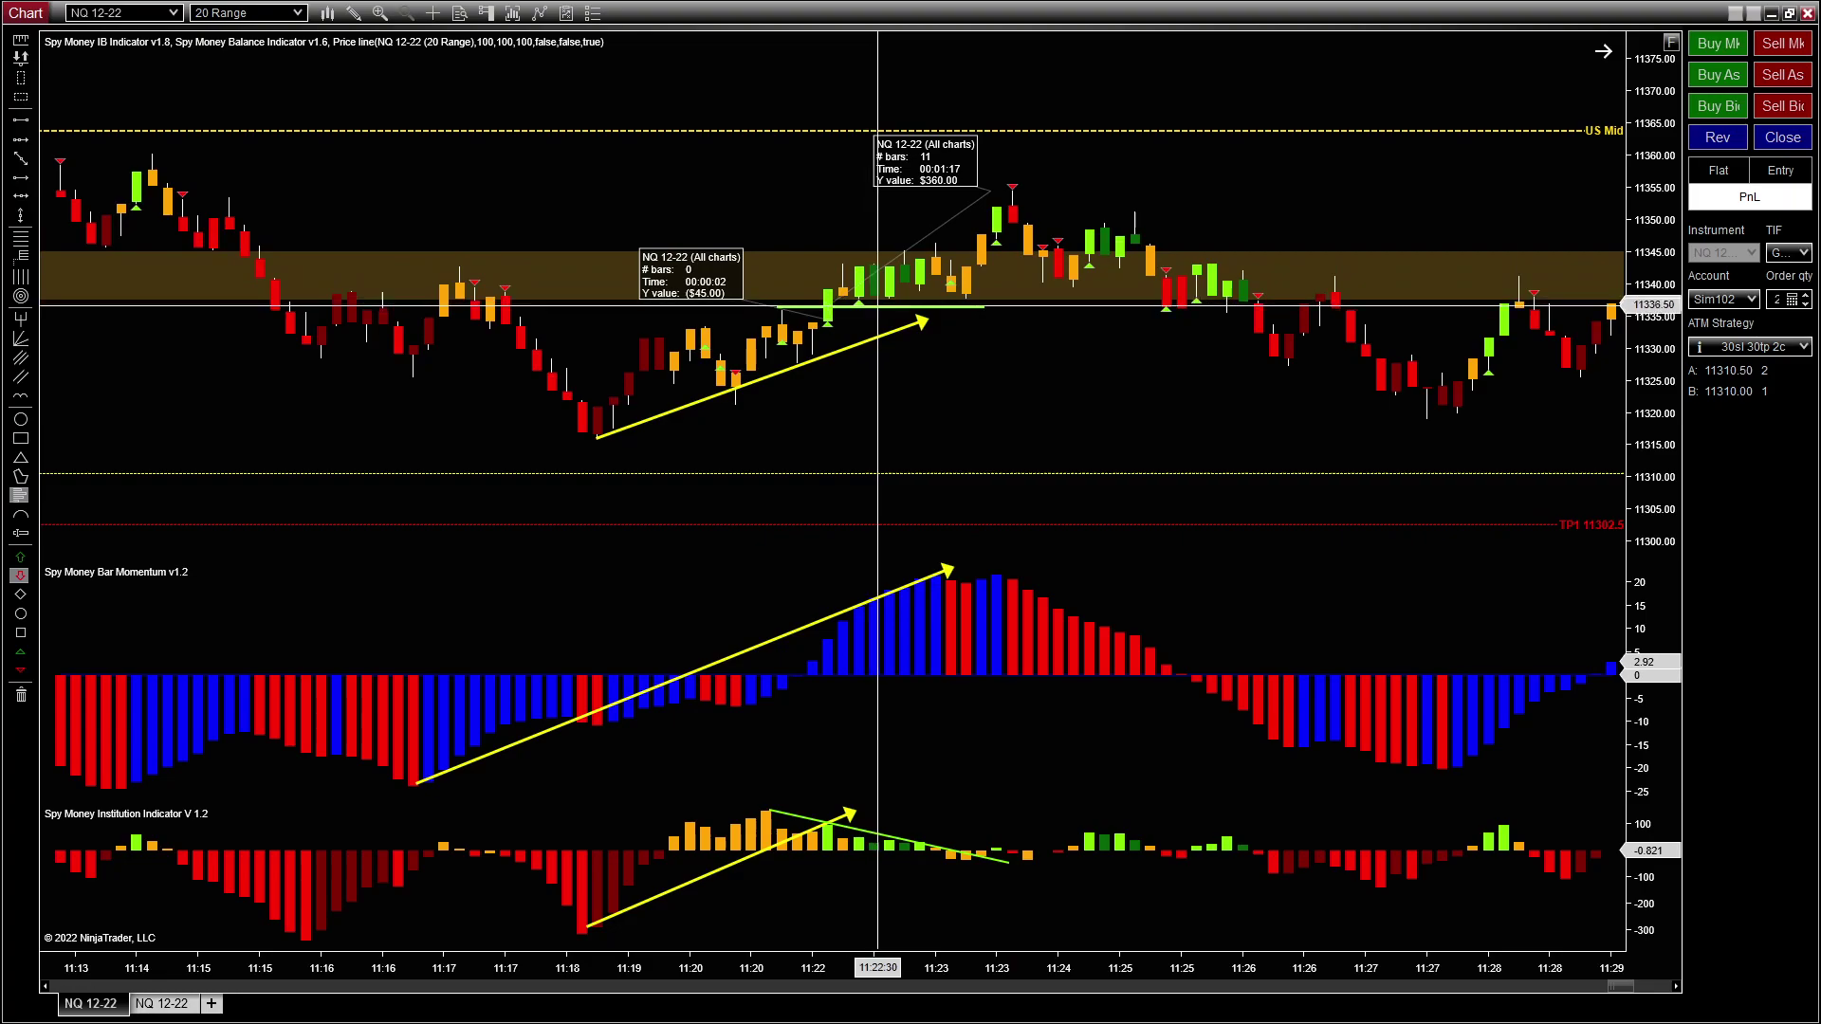
Step: Raise the green level to the 11:23–11:25 bars, drag the ruler to $205.00, and drop the $45.00 ruler
left_click_drag(889, 306, 1063, 241)
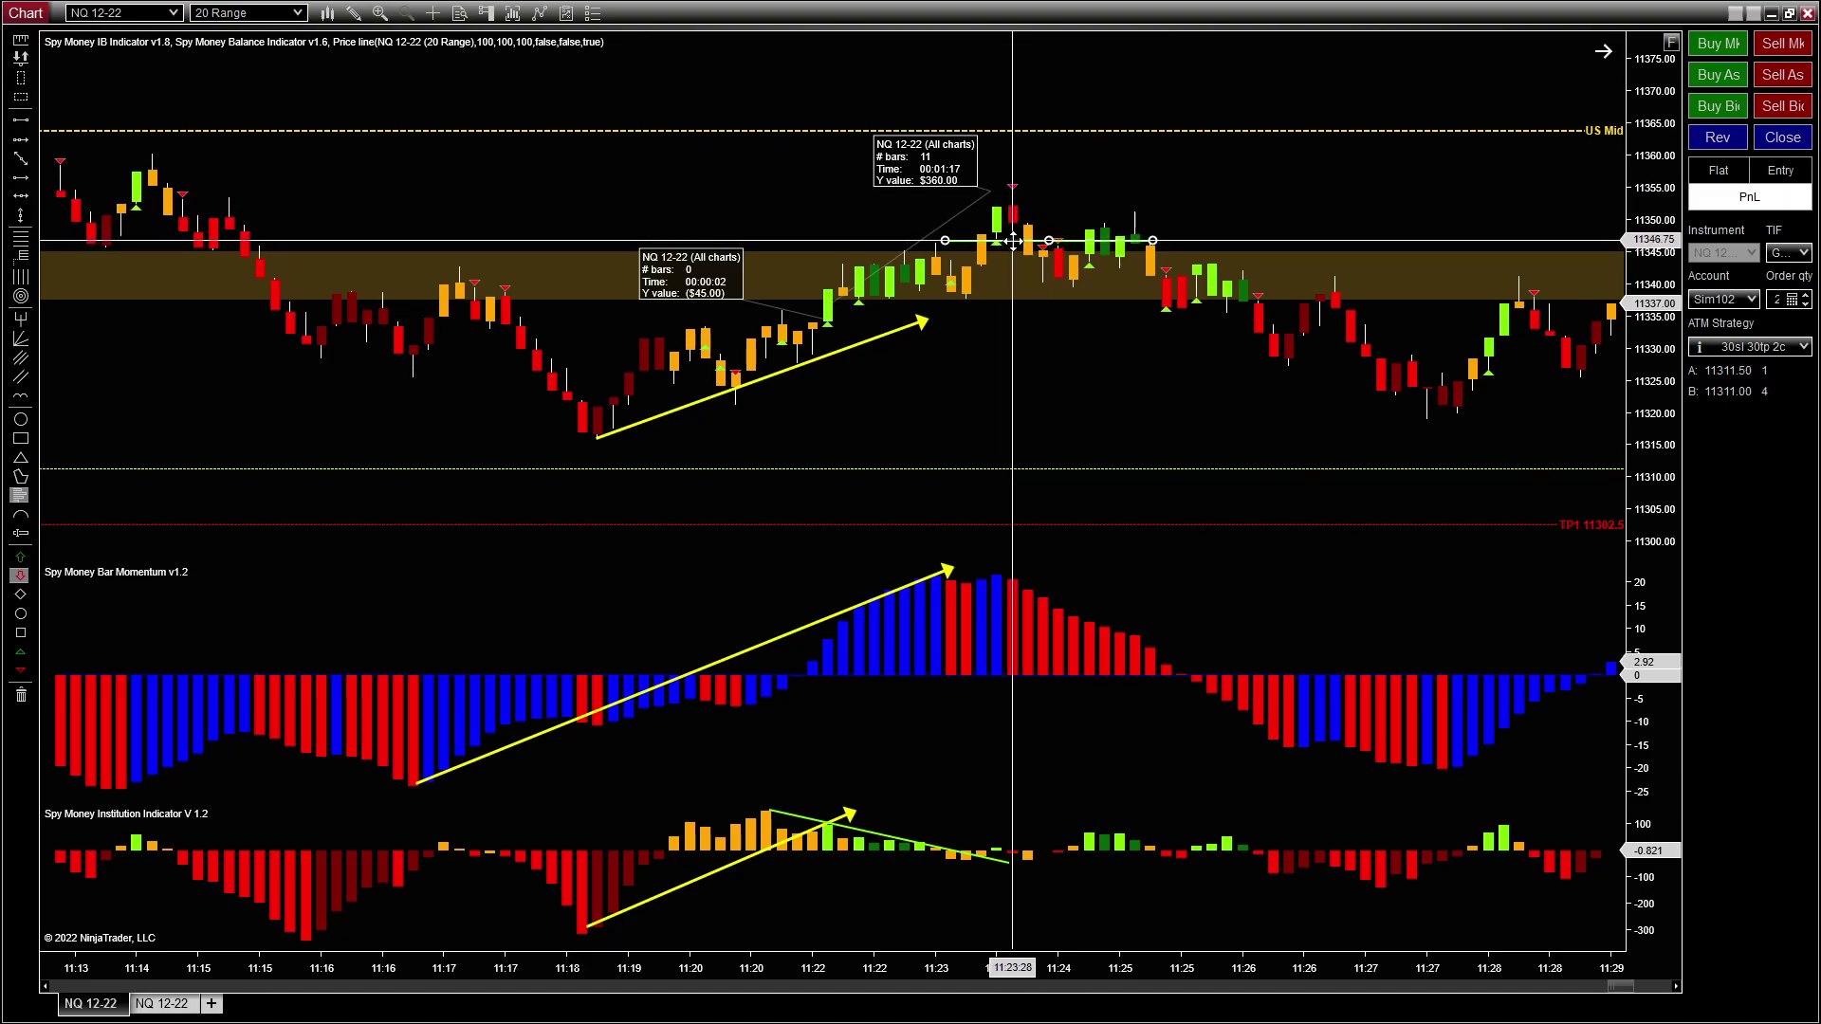
left_click_drag(1014, 241, 953, 195)
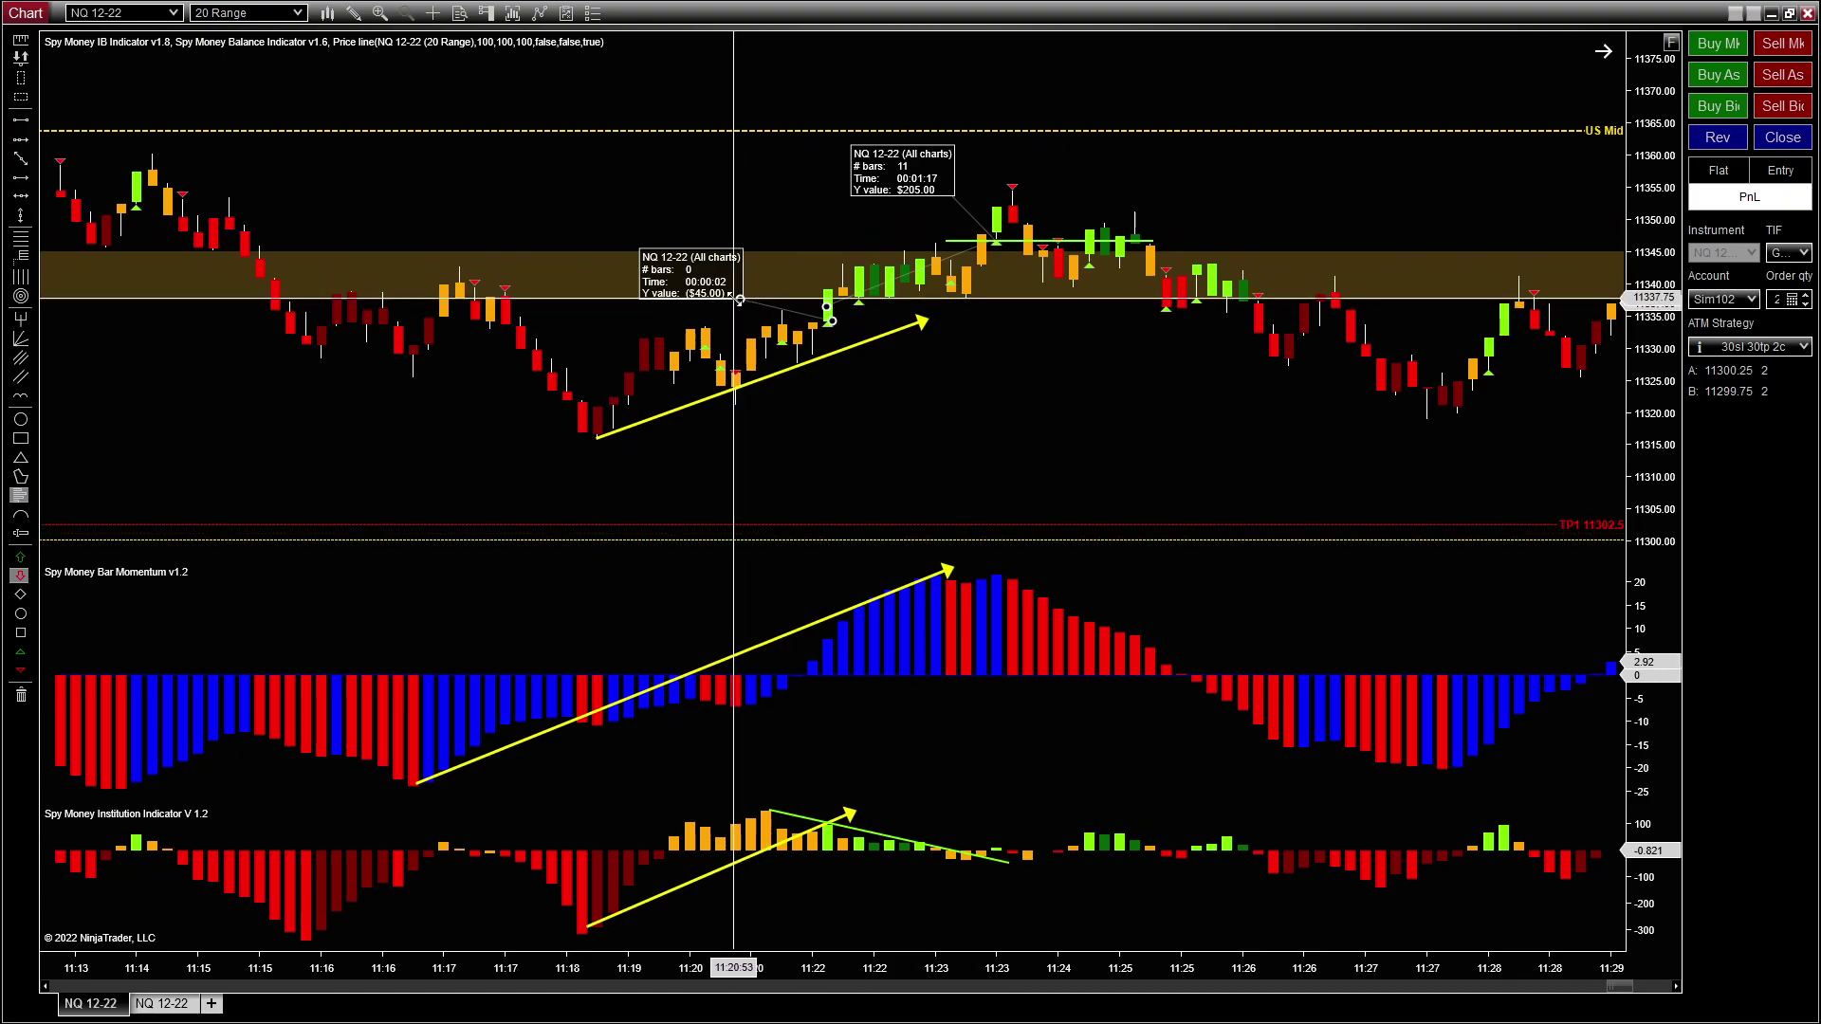
key("Escape")
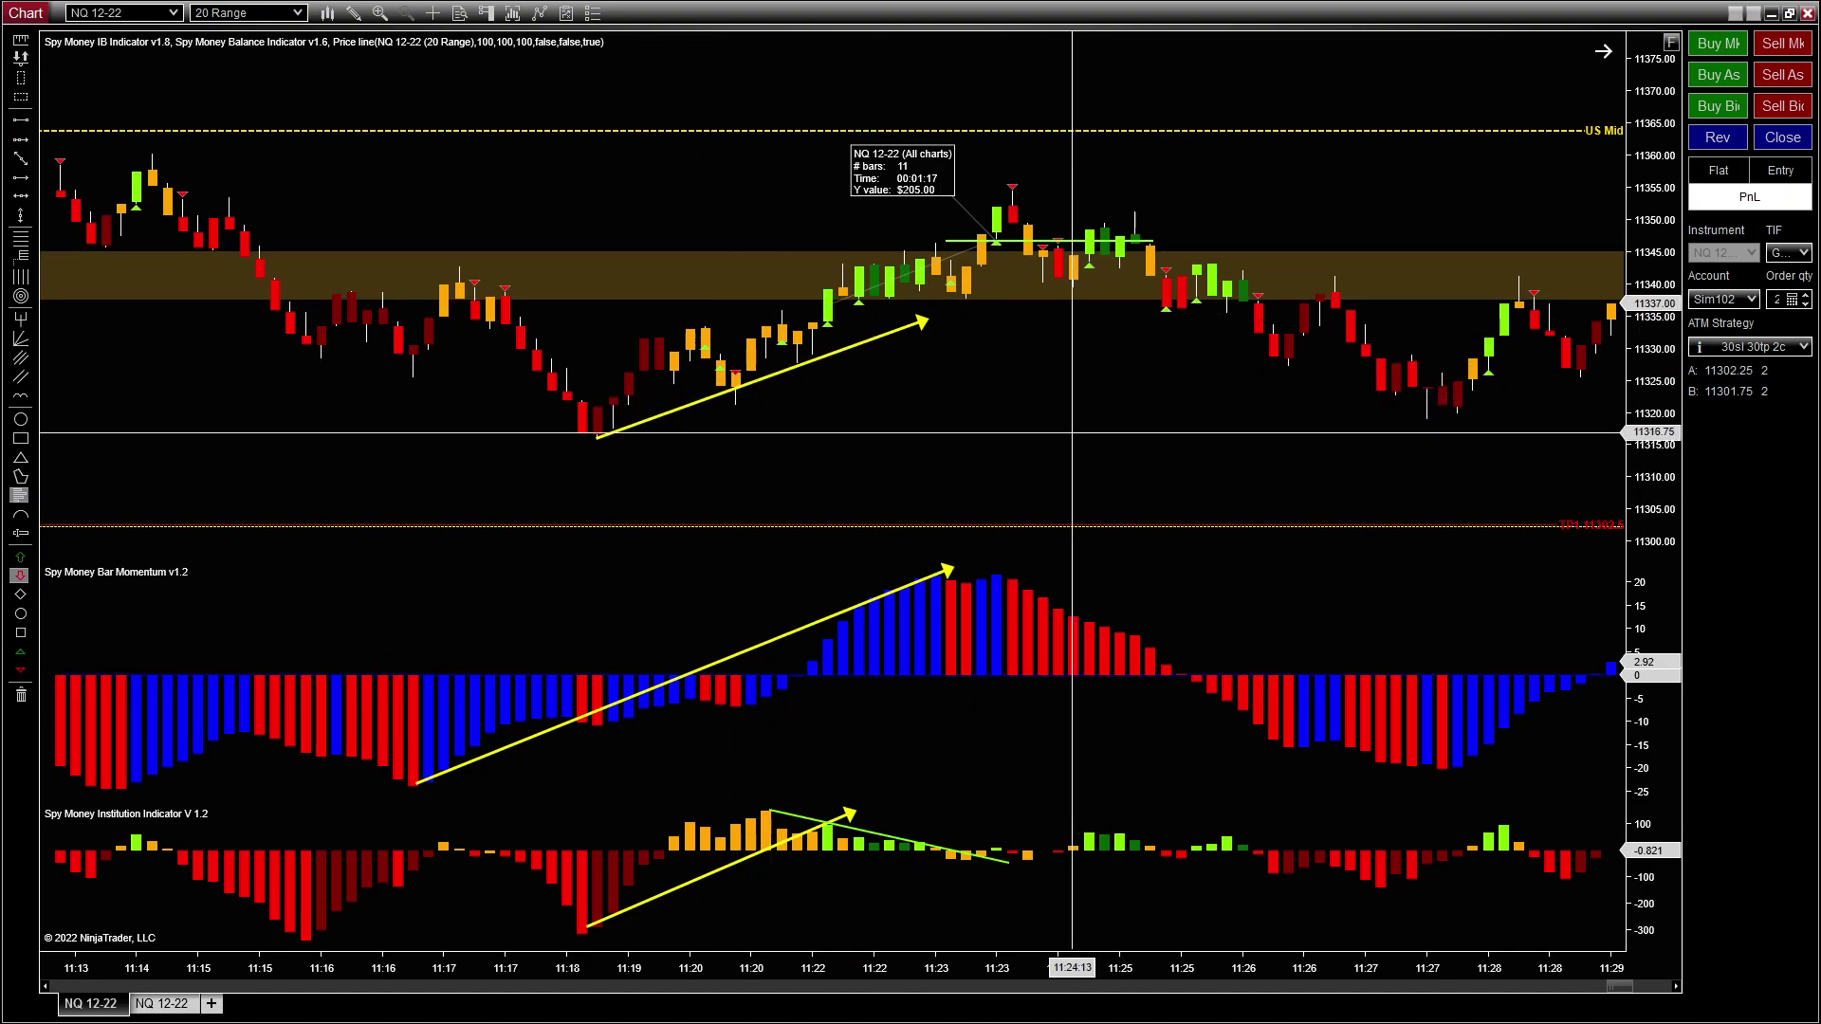
Step: Restore automatic price scaling, then remove every drawing object and confirm the prompt
scroll(943, 333, "down", 5)
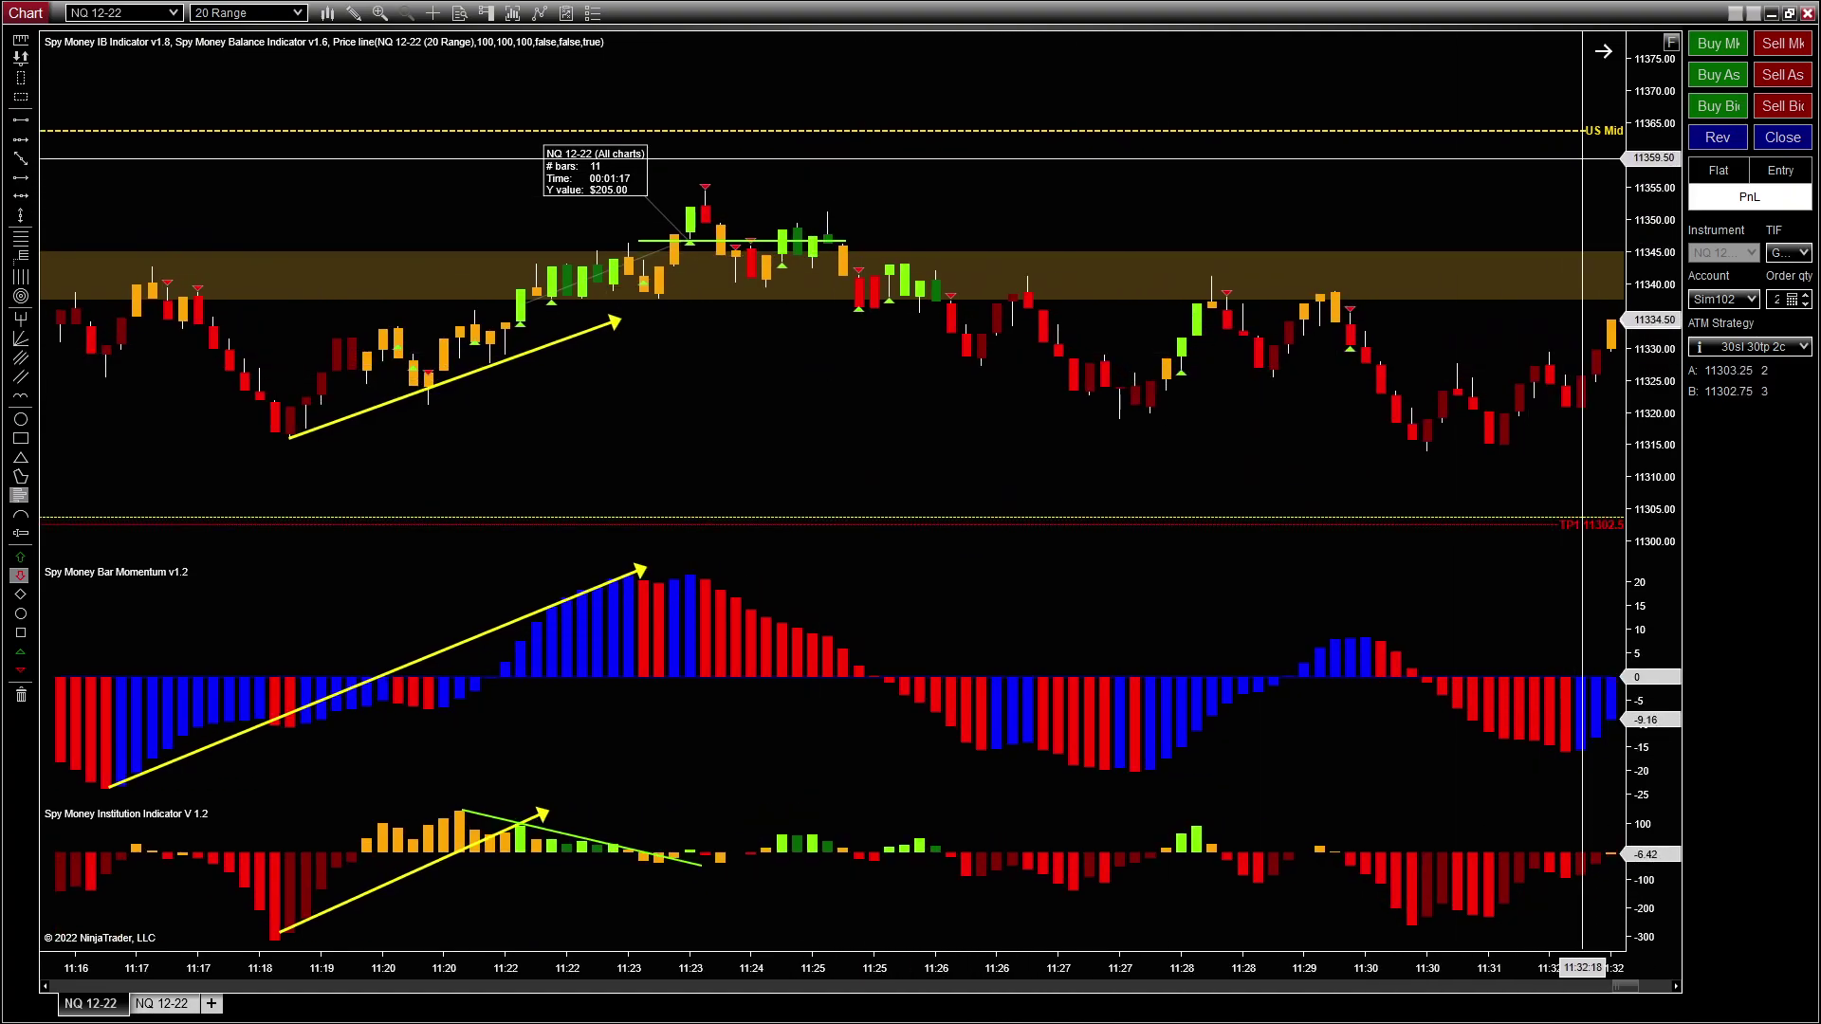
left_click(1669, 44)
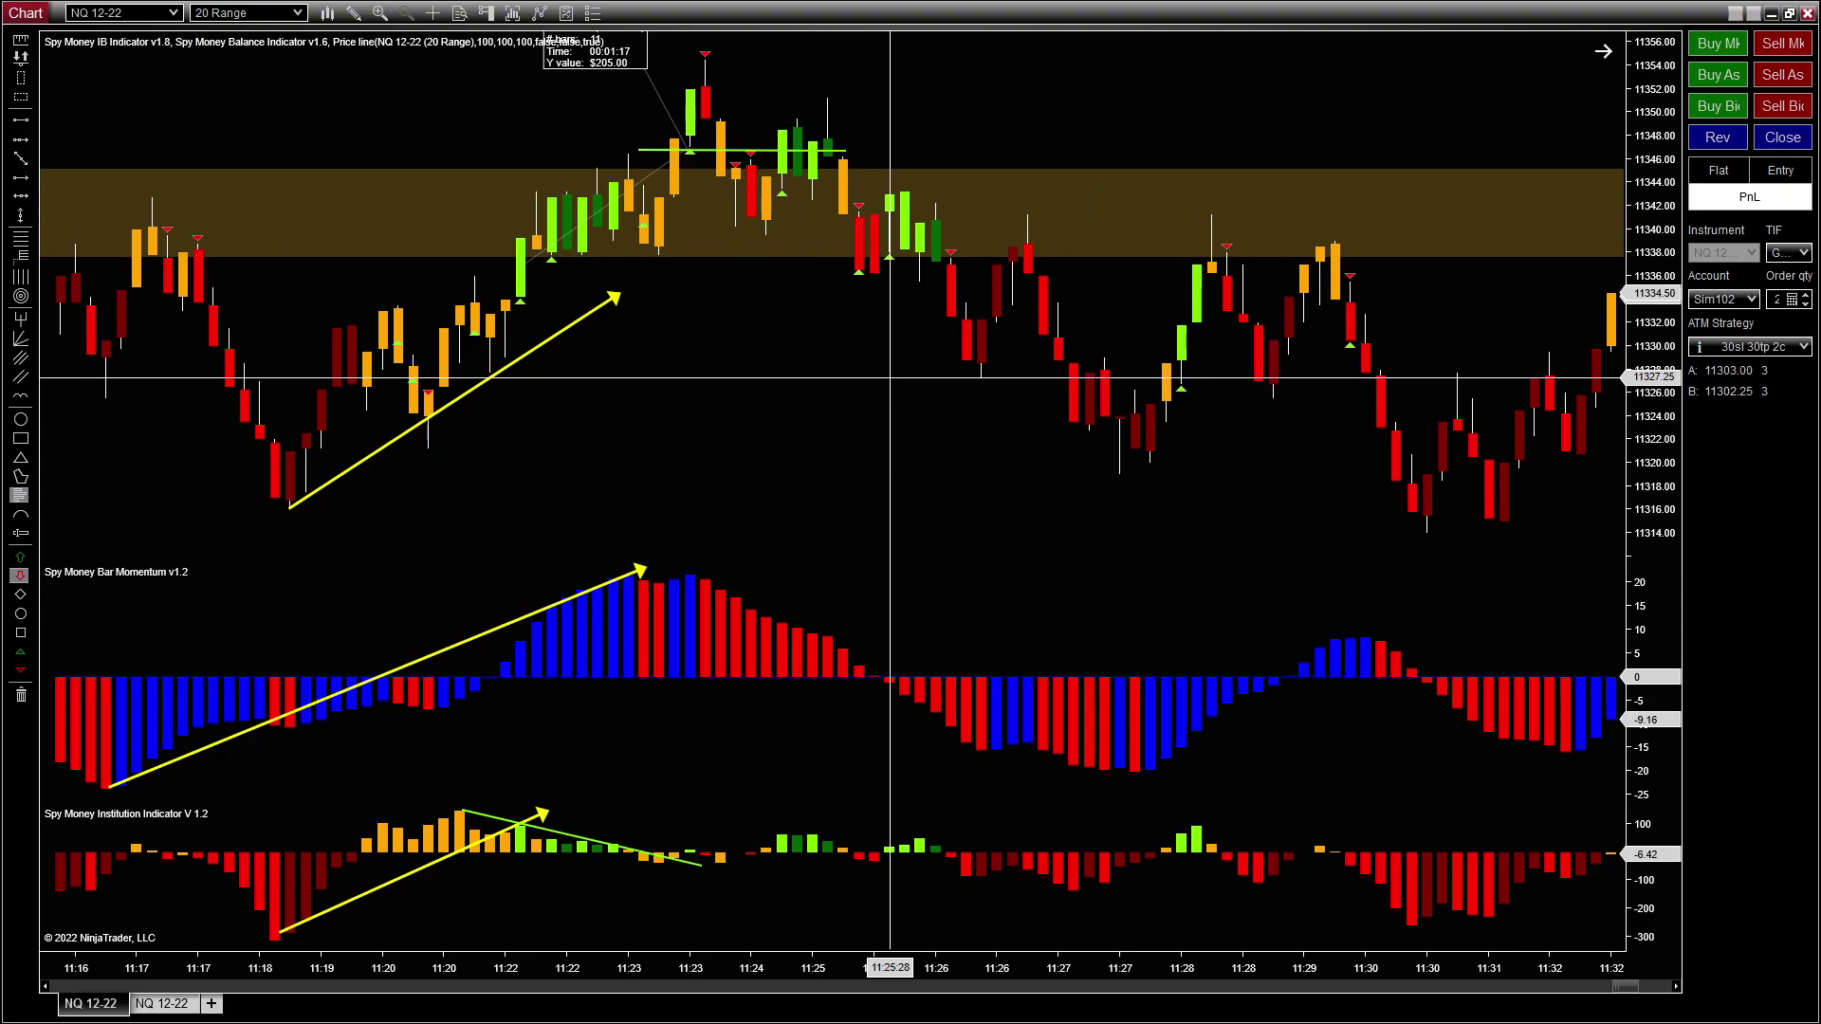
scroll(890, 377, "down", 4)
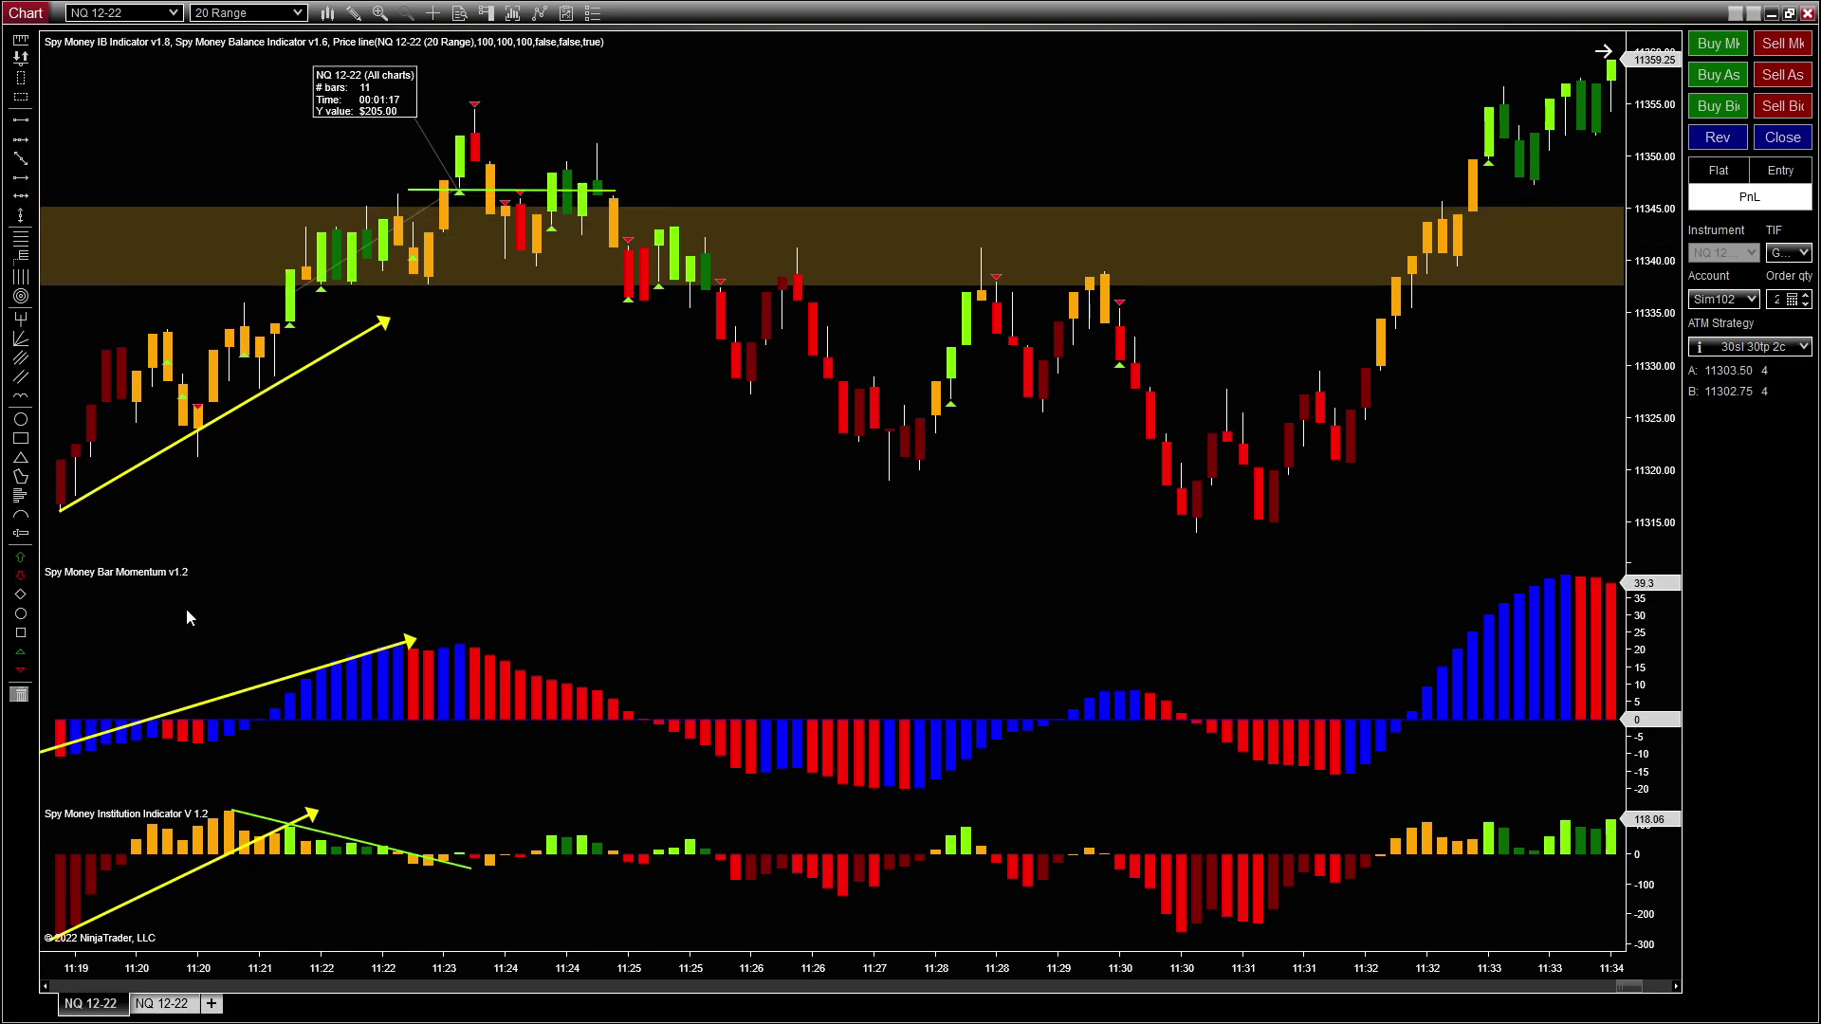
left_click(20, 694)
left_click(927, 541)
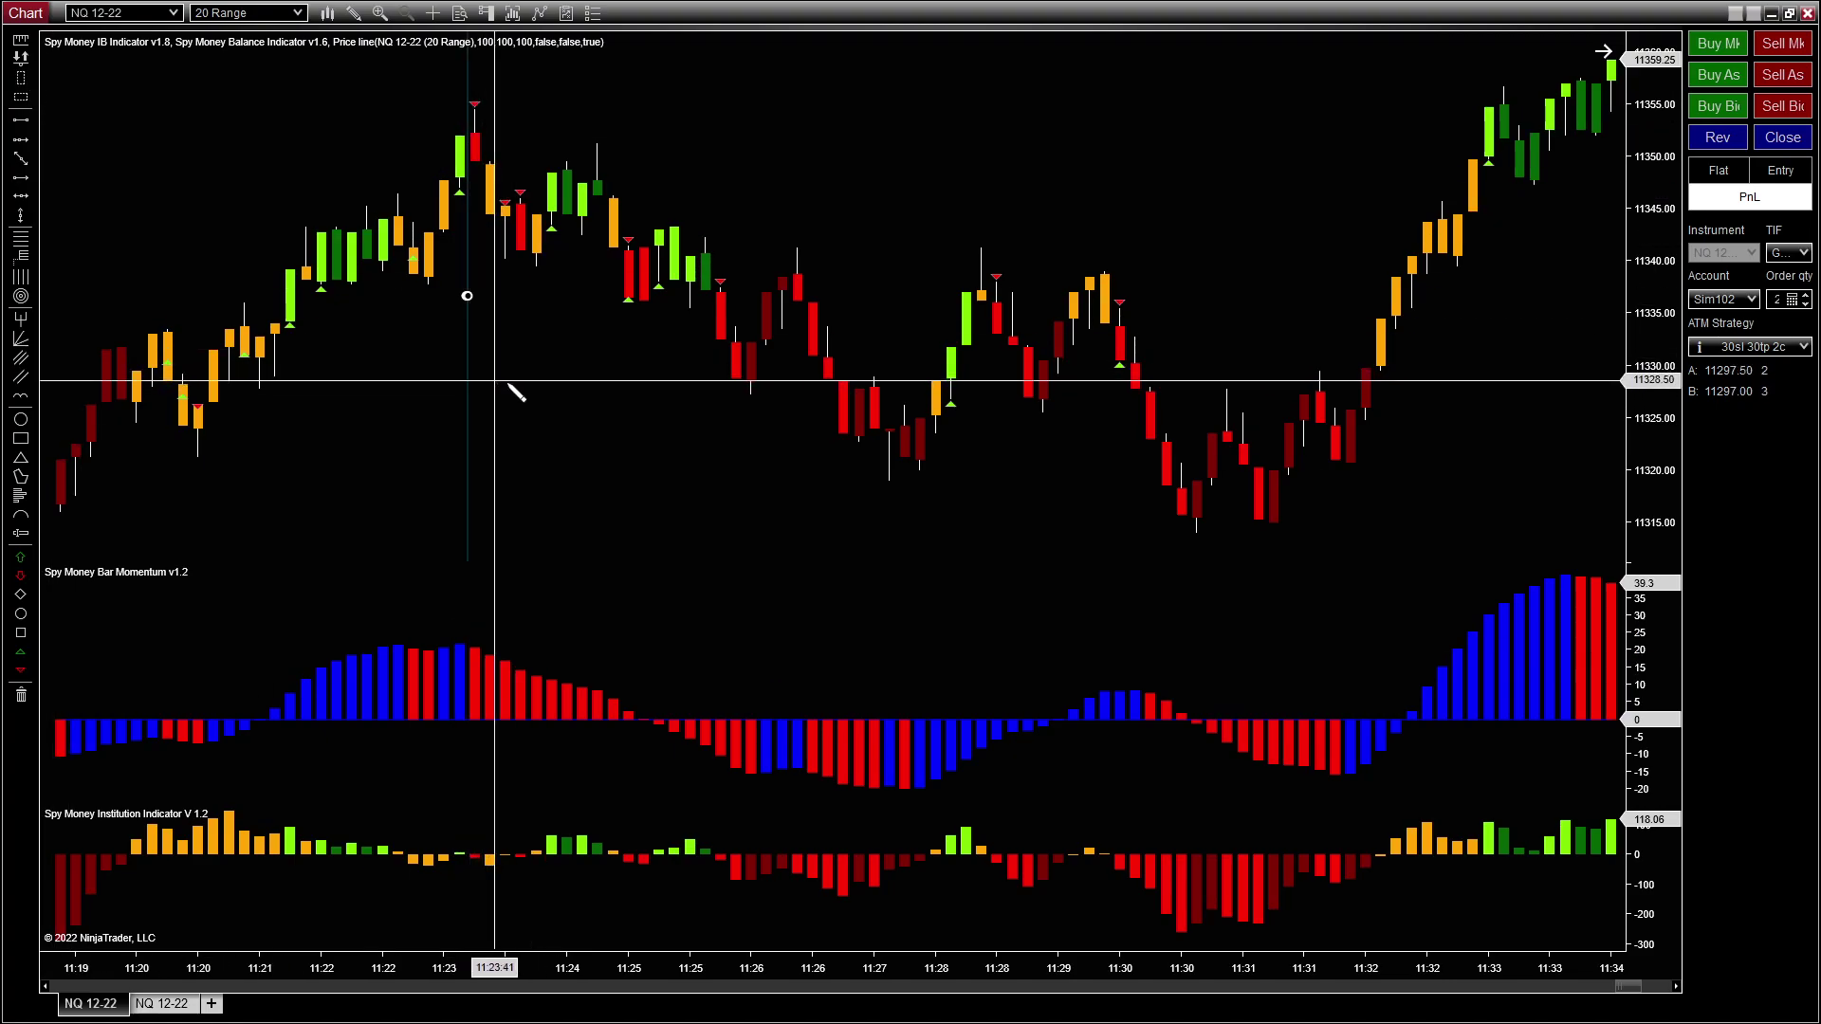
Step: Finish the teal highlight over 11:23–11:26 and pan back so bars from 11:15 show
left_click(756, 384)
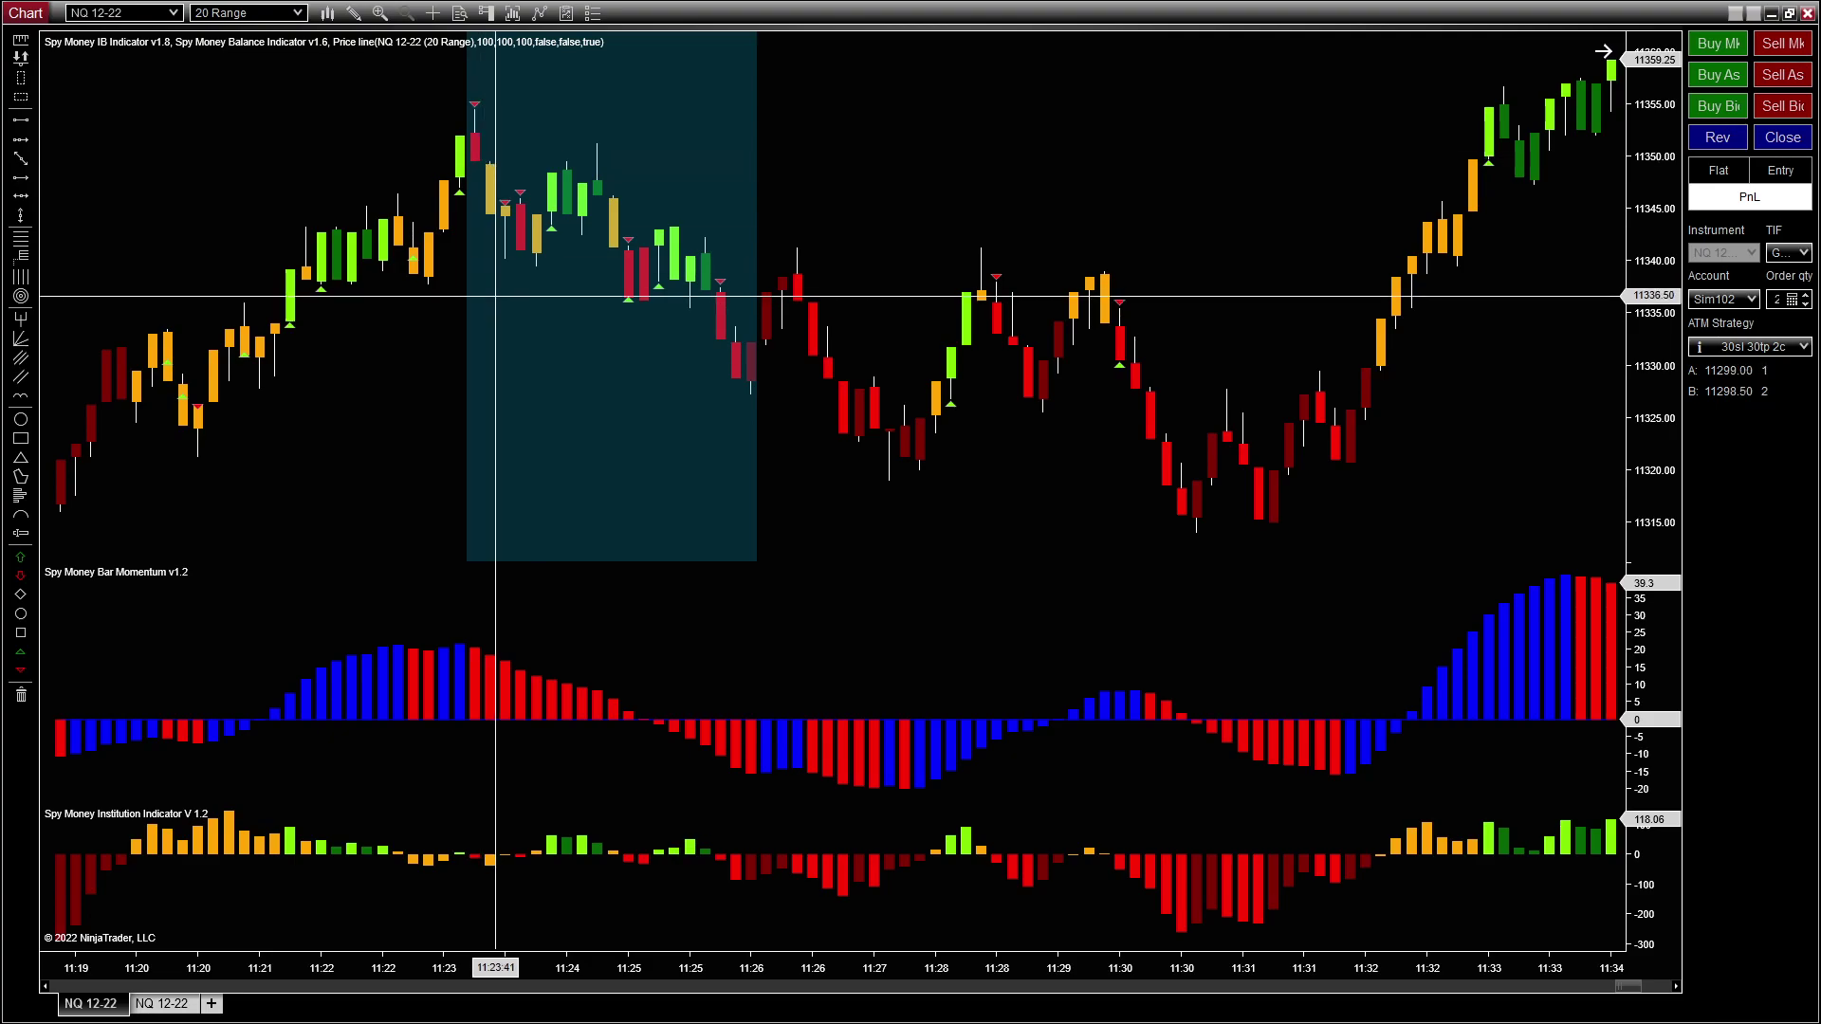
left_click_drag(423, 350, 778, 368)
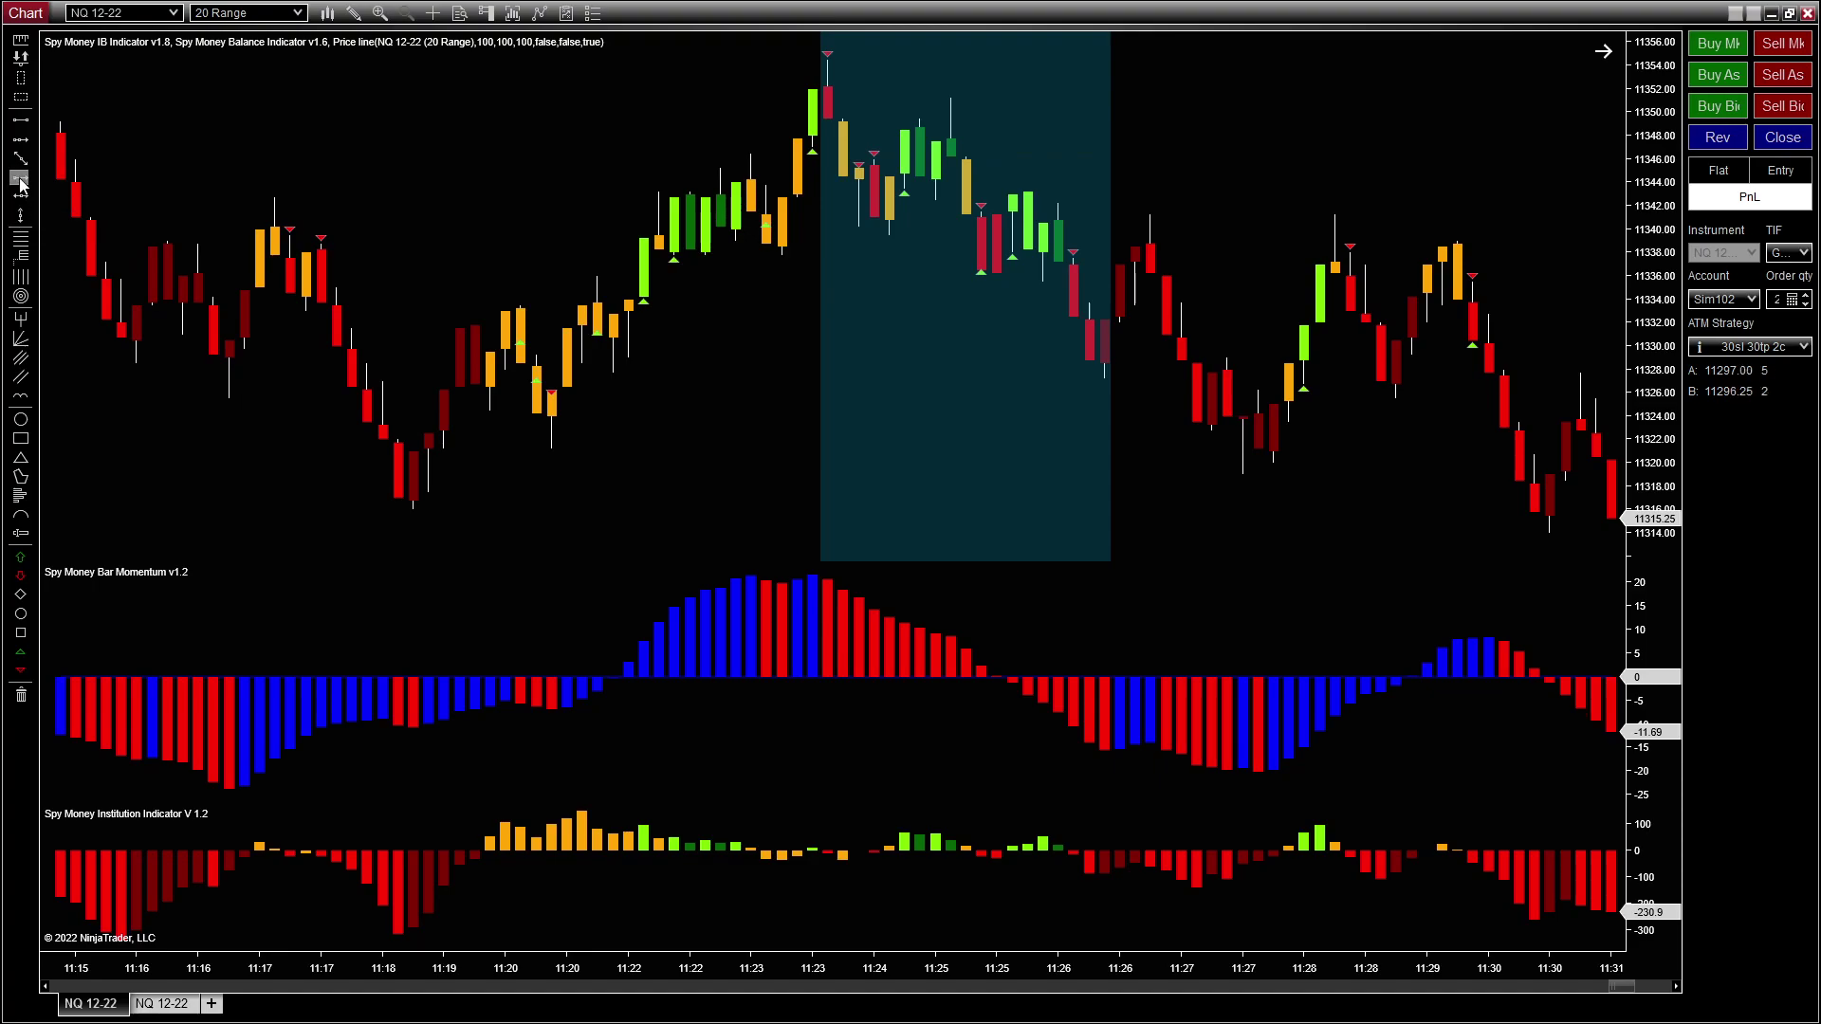
Step: Draw three yellow arrows: 11:18 low to 11:23 high, flat over momentum peak, falling Institution
left_click(423, 506)
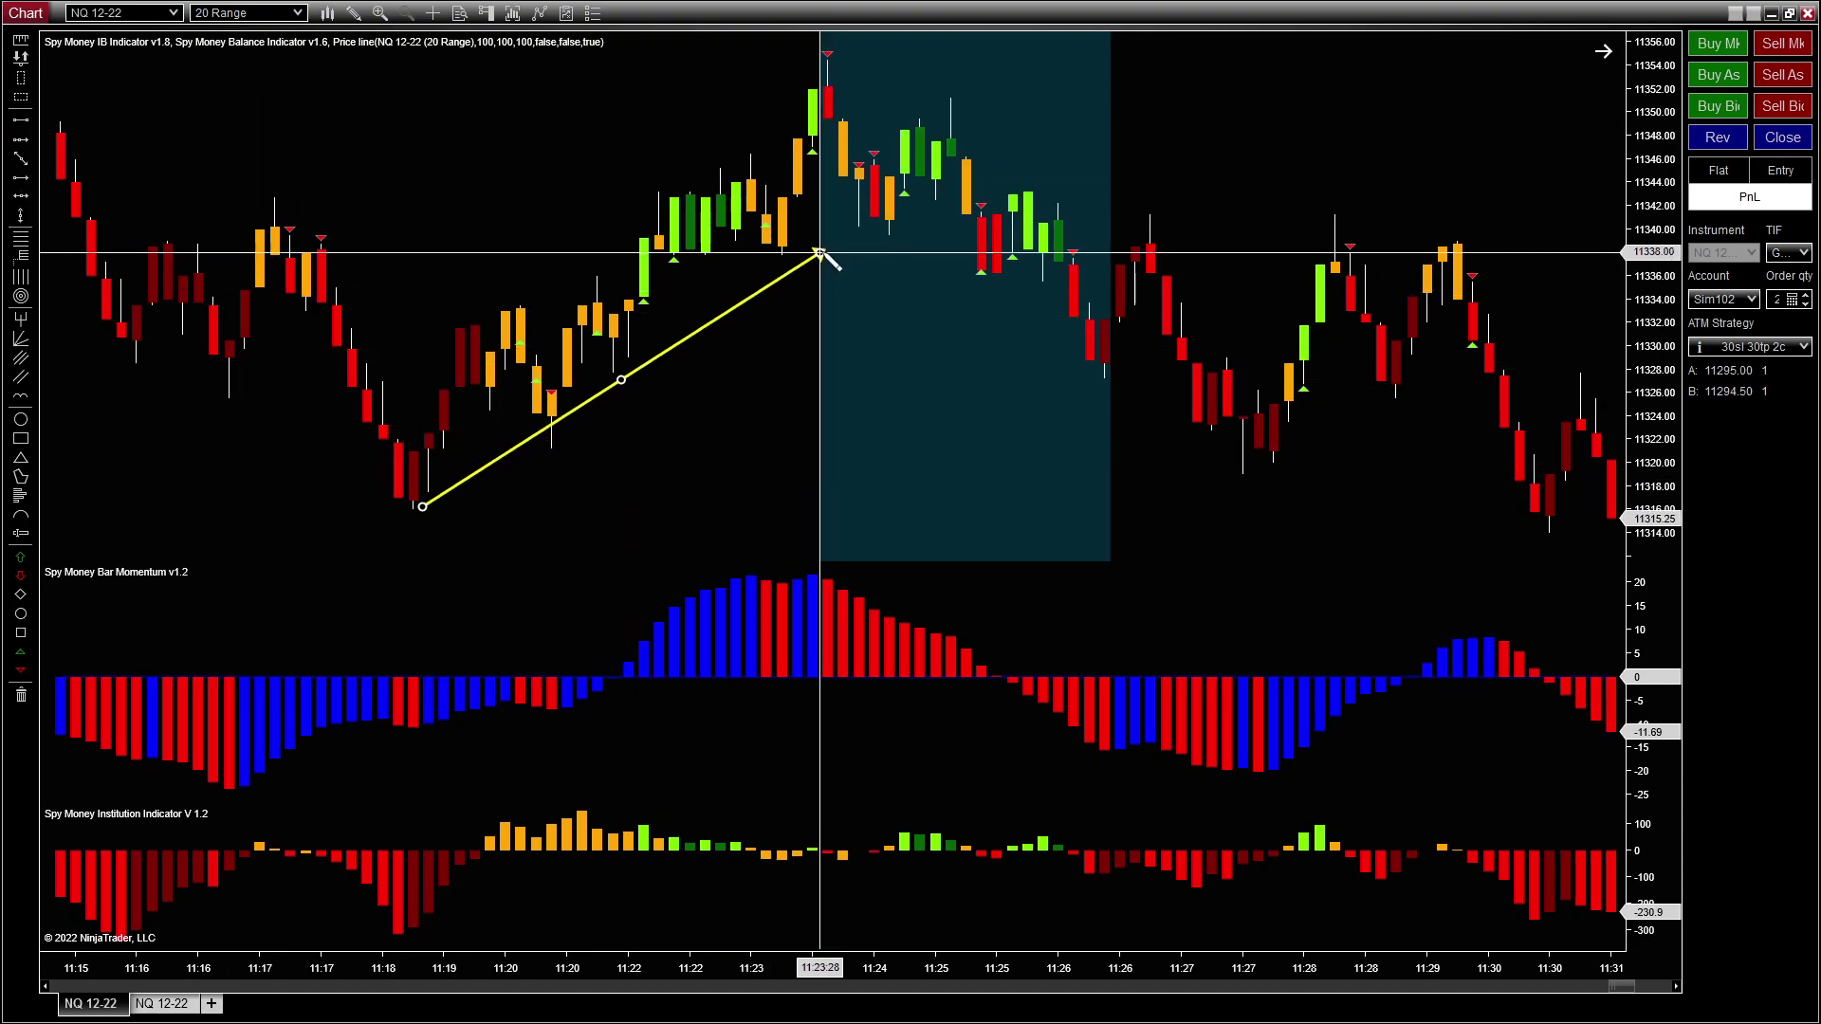
left_click(839, 183)
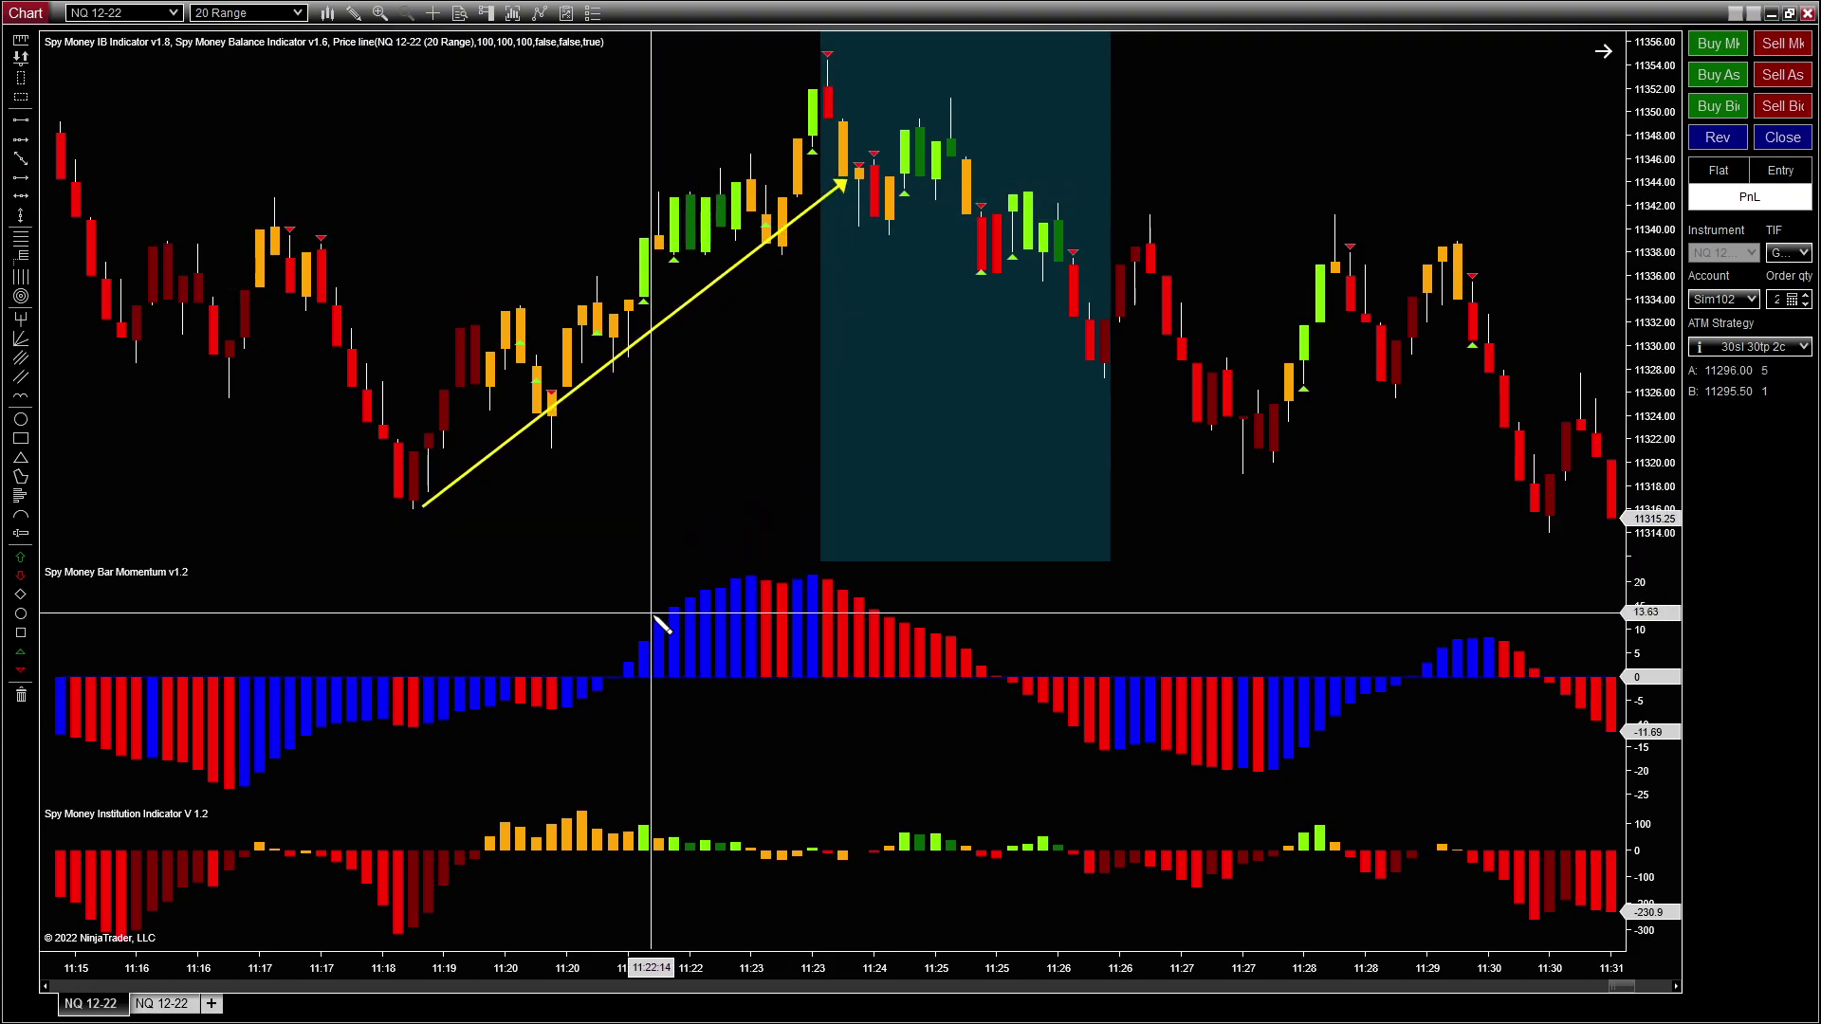
left_click(732, 576)
left_click(853, 575)
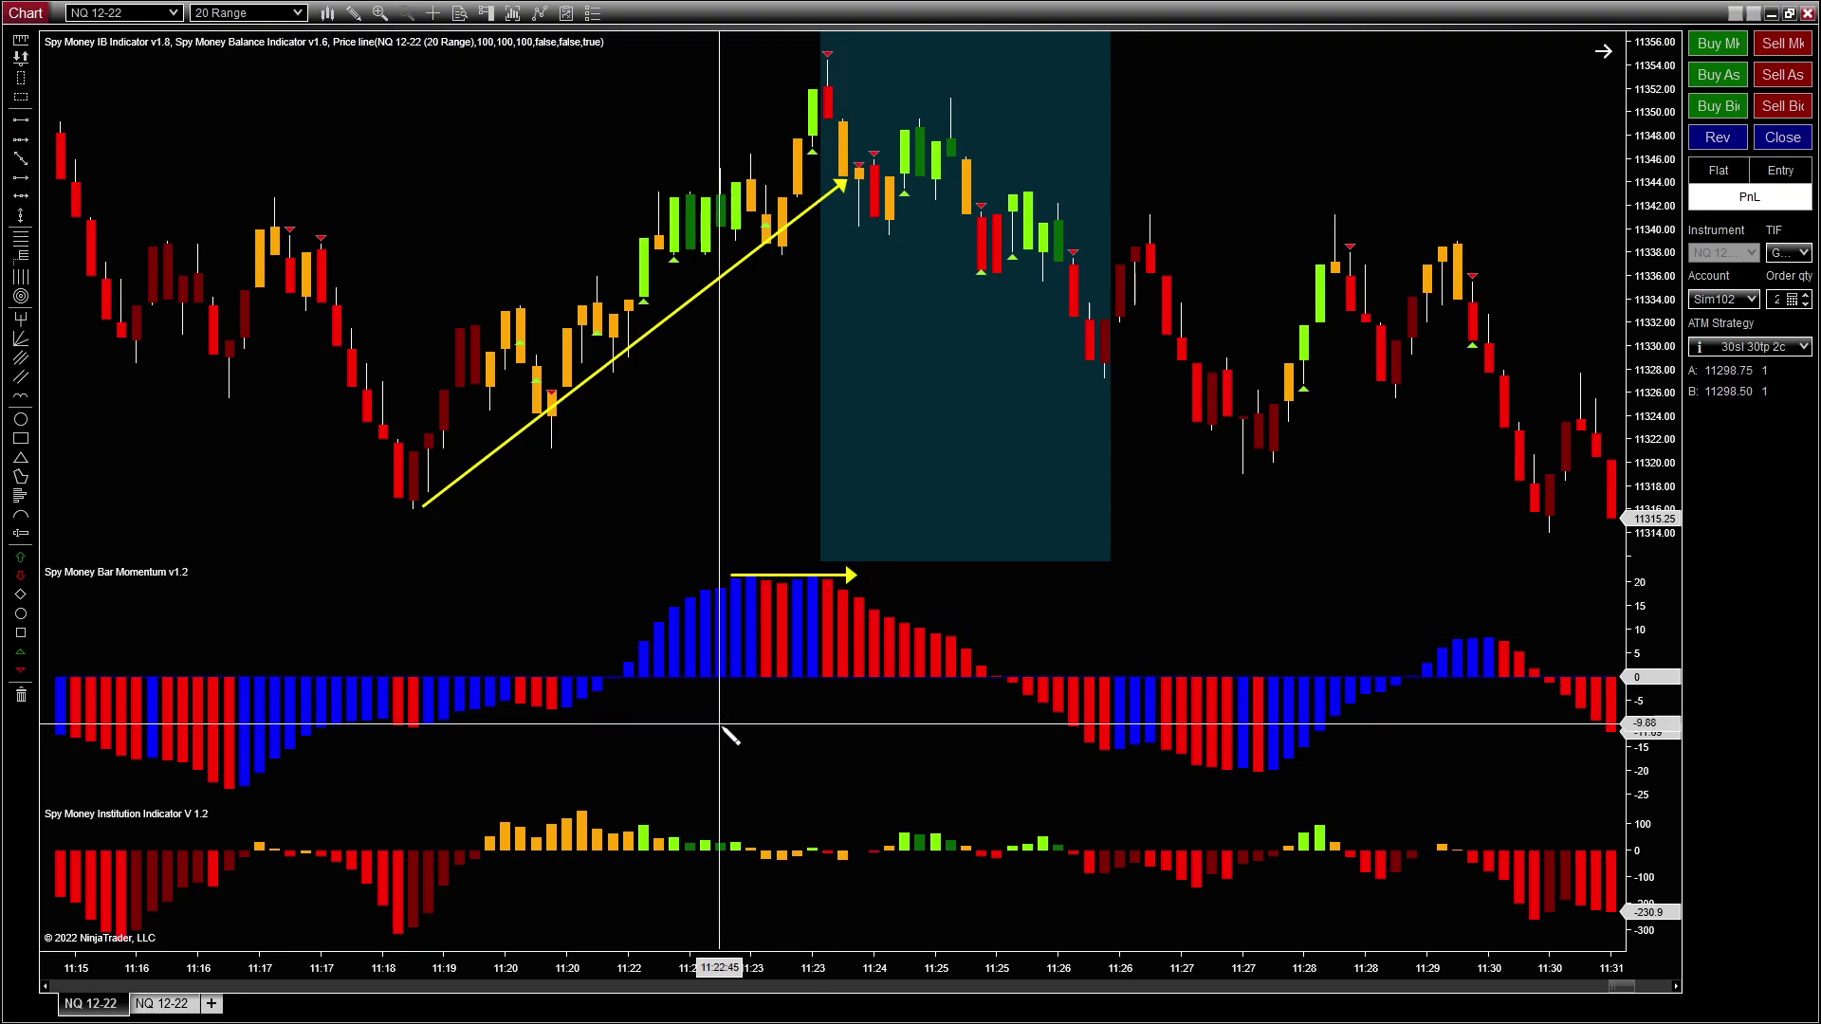
left_click(587, 810)
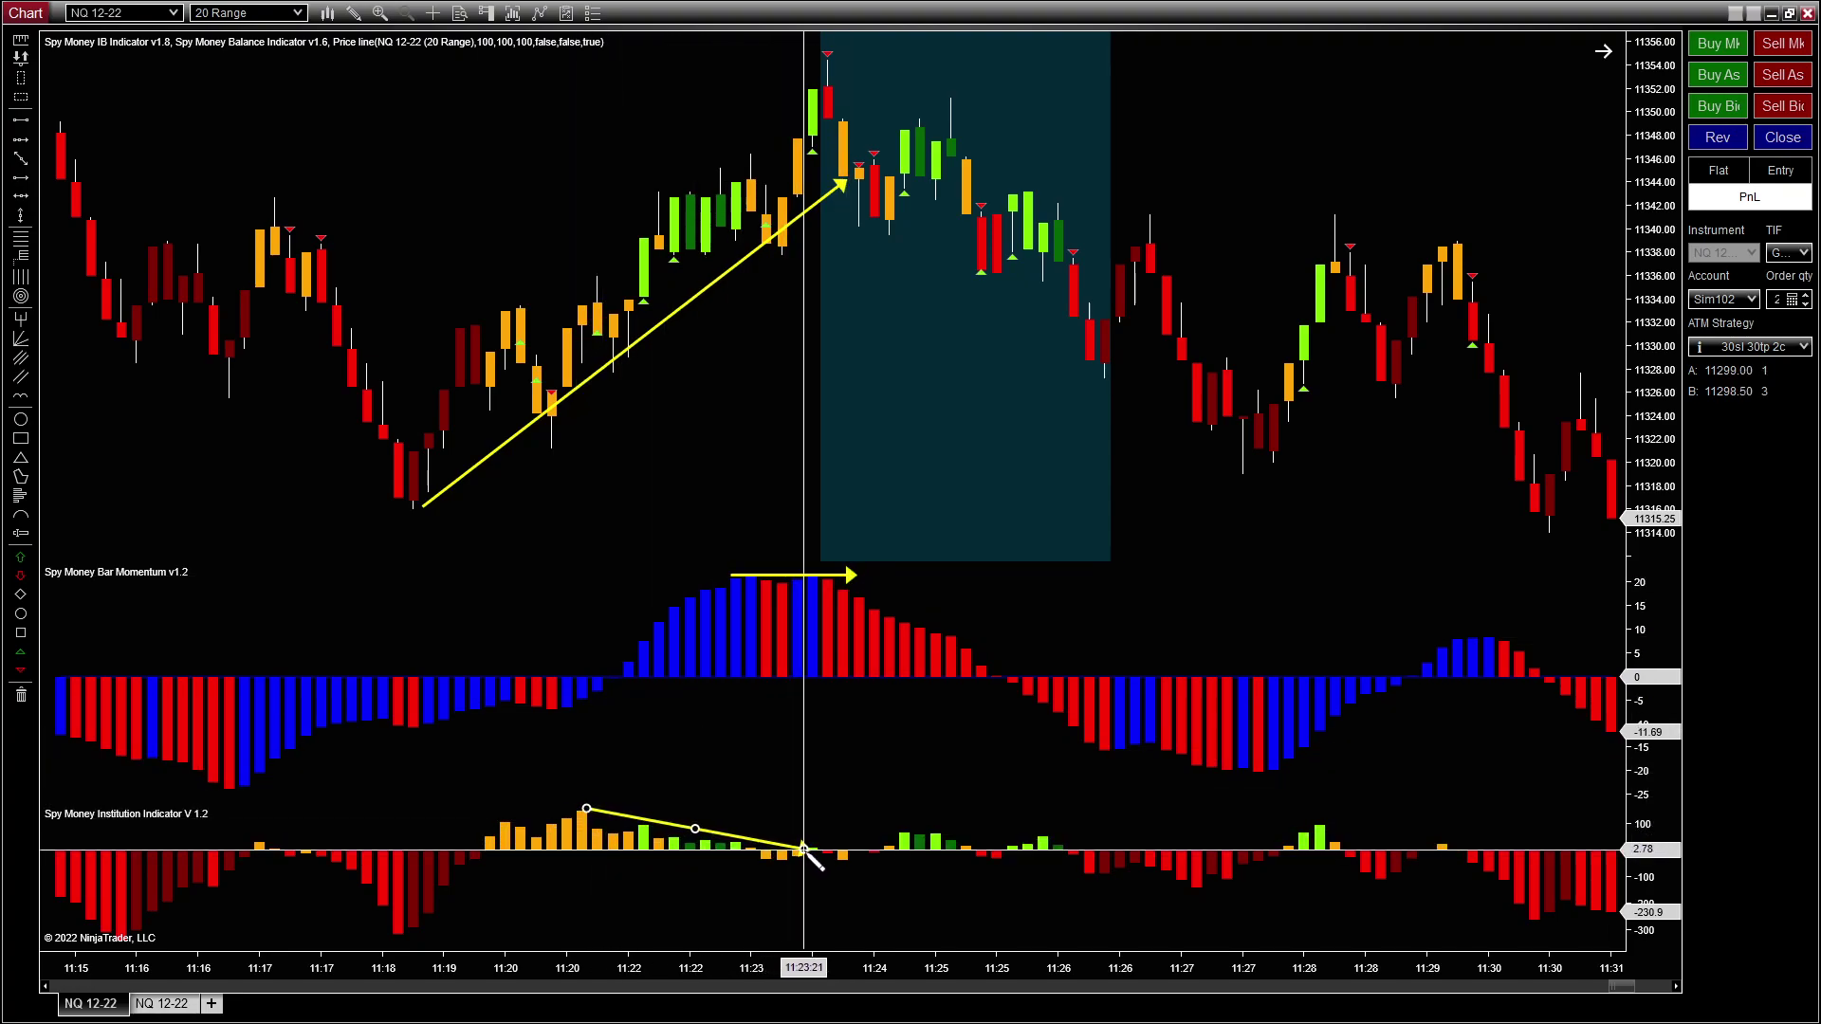
left_click(835, 851)
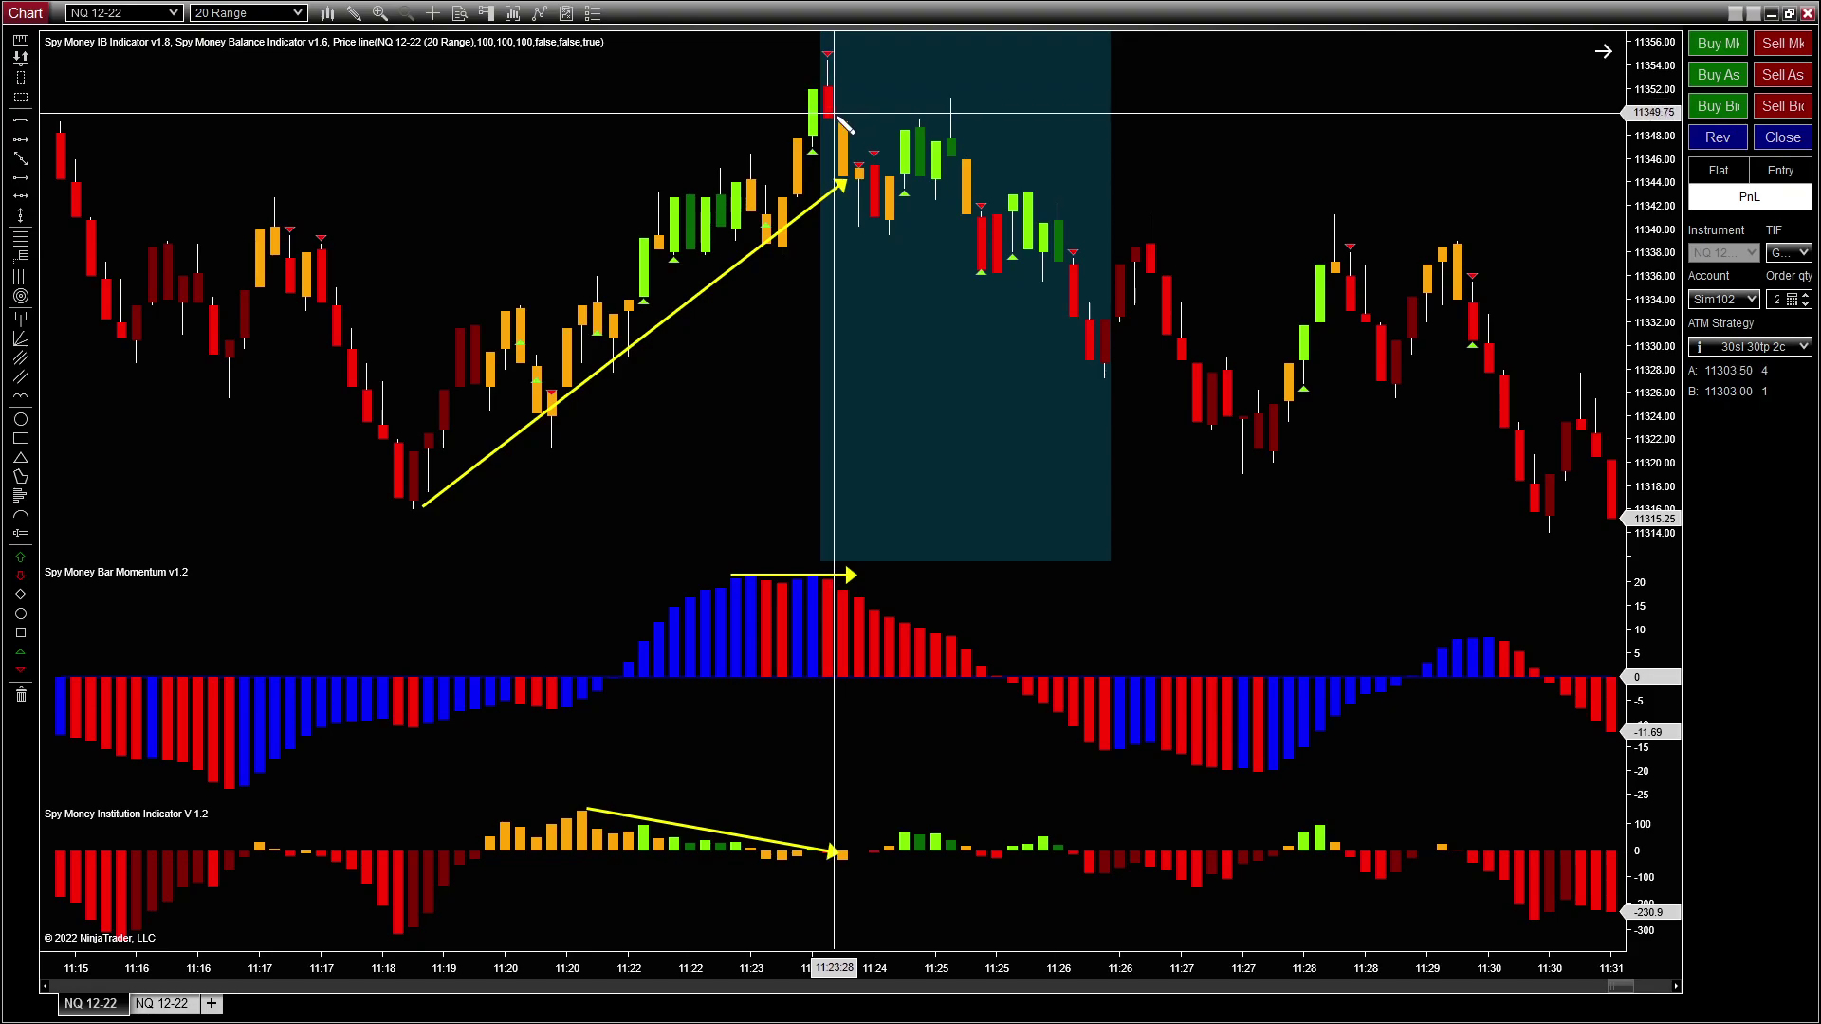
Step: Draw a ruler from the 11:23 high down to the pullback
left_click(835, 119)
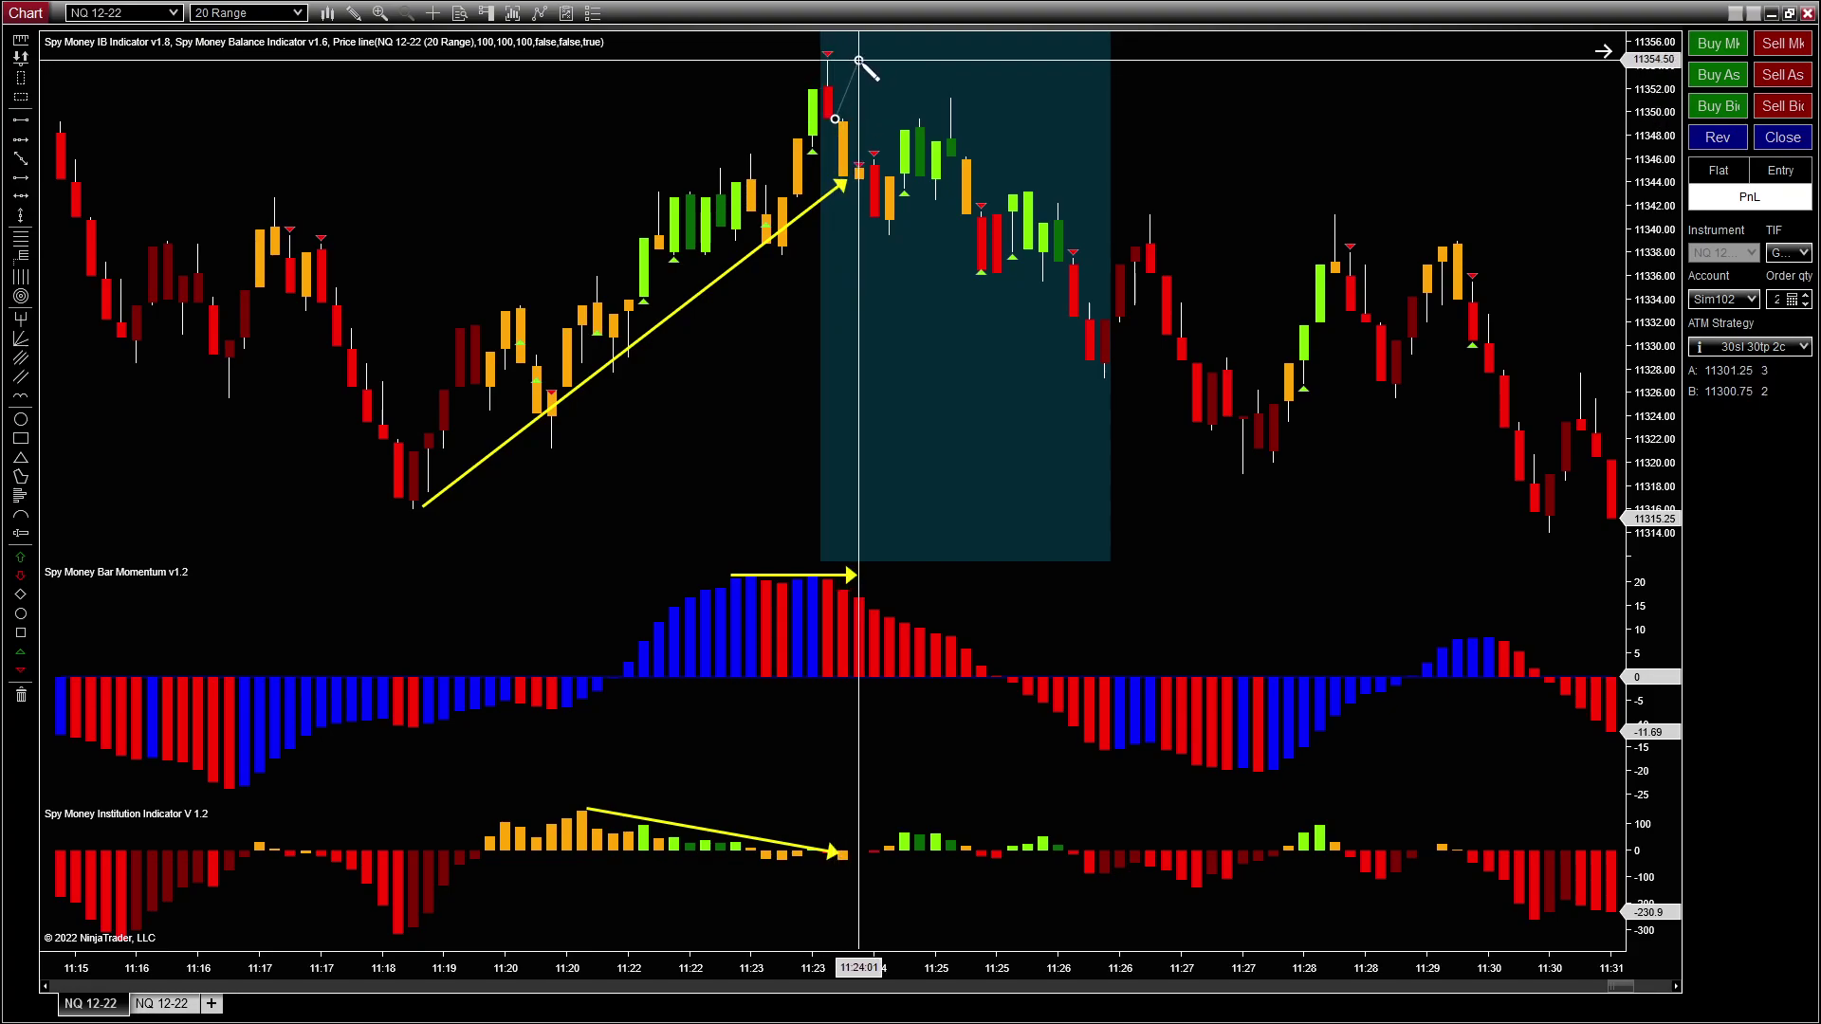
left_click(859, 62)
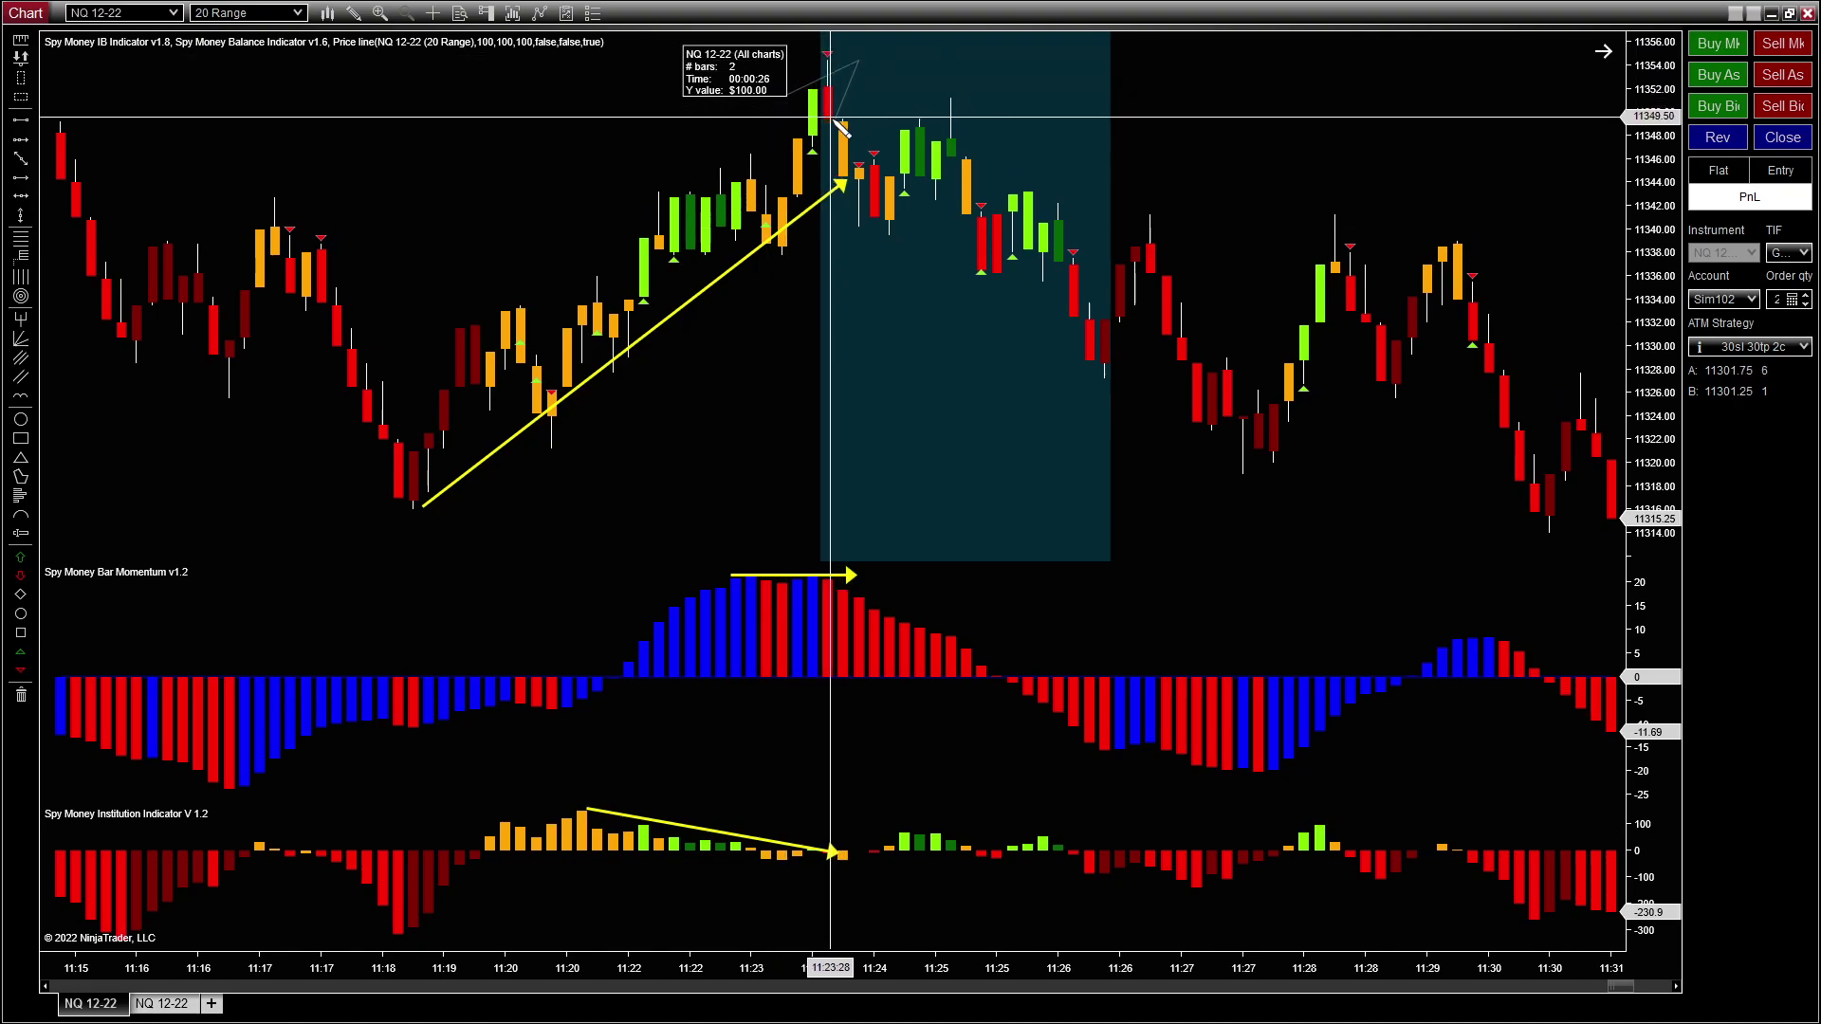
left_click(881, 235)
left_click(854, 338)
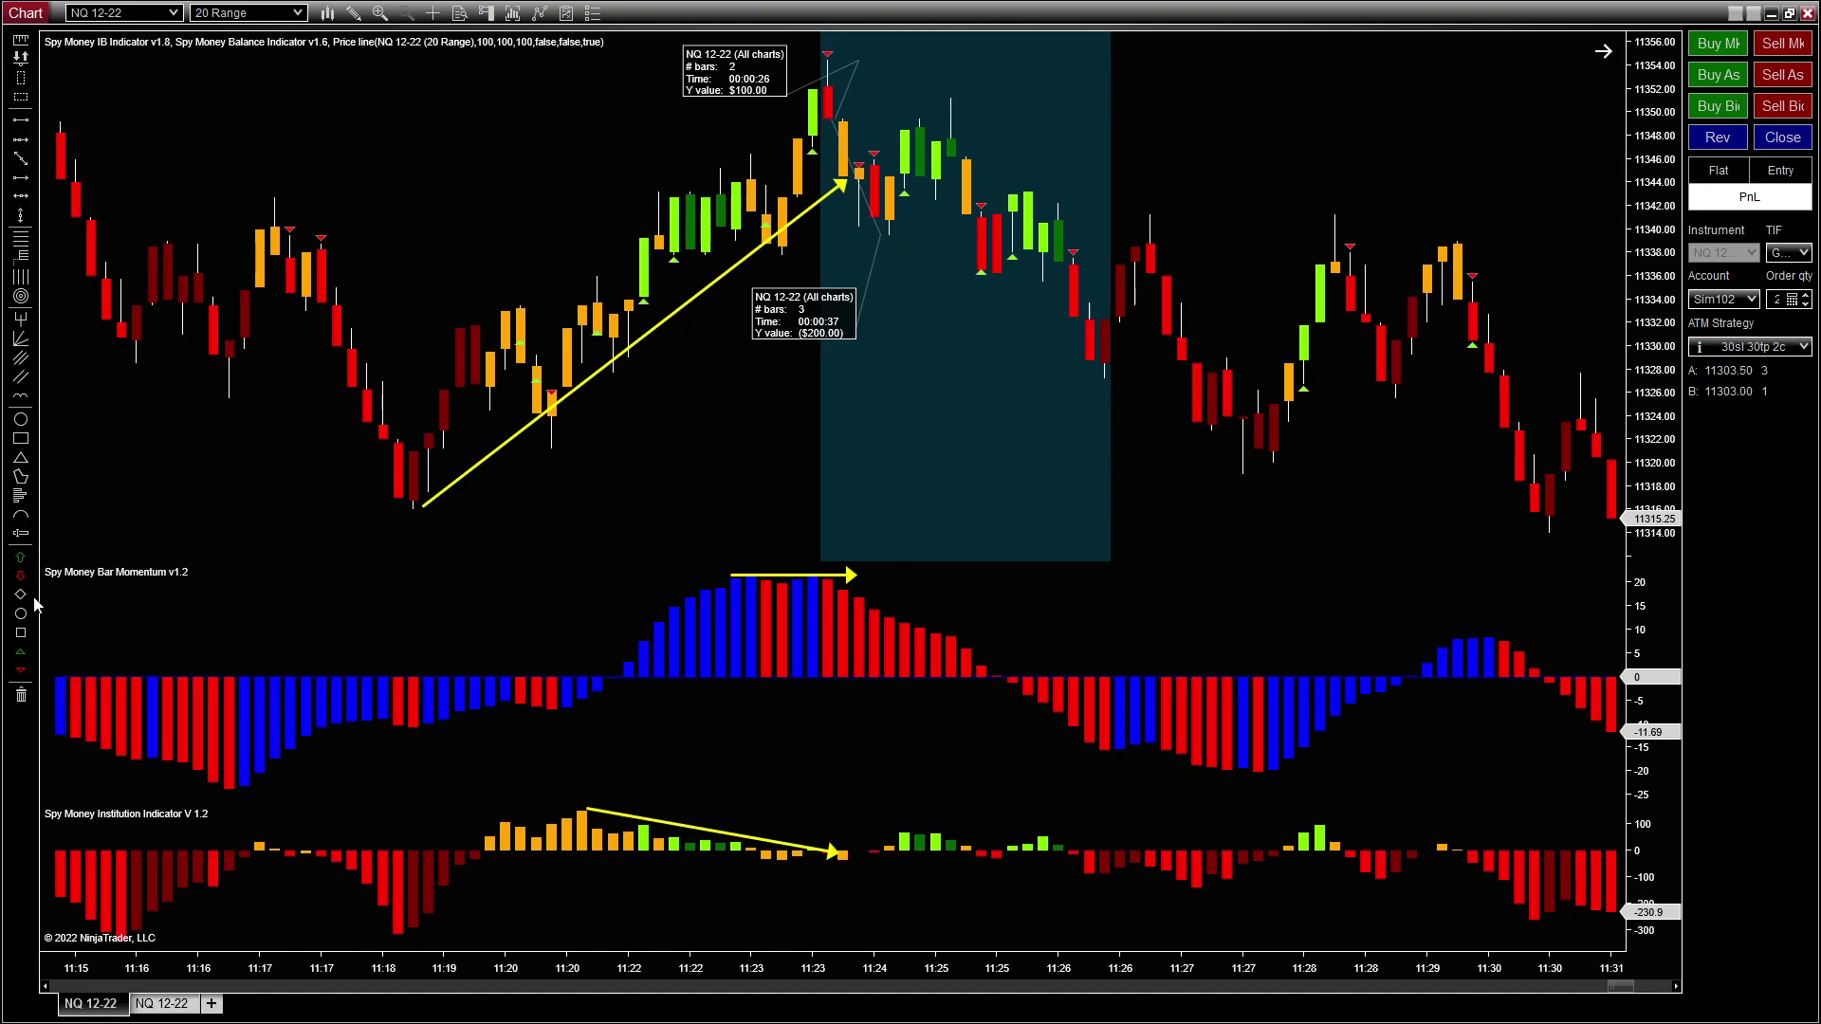
Step: Place a text label on the chart and extend the ruler to span five bars
left_click(20, 533)
left_click(387, 141)
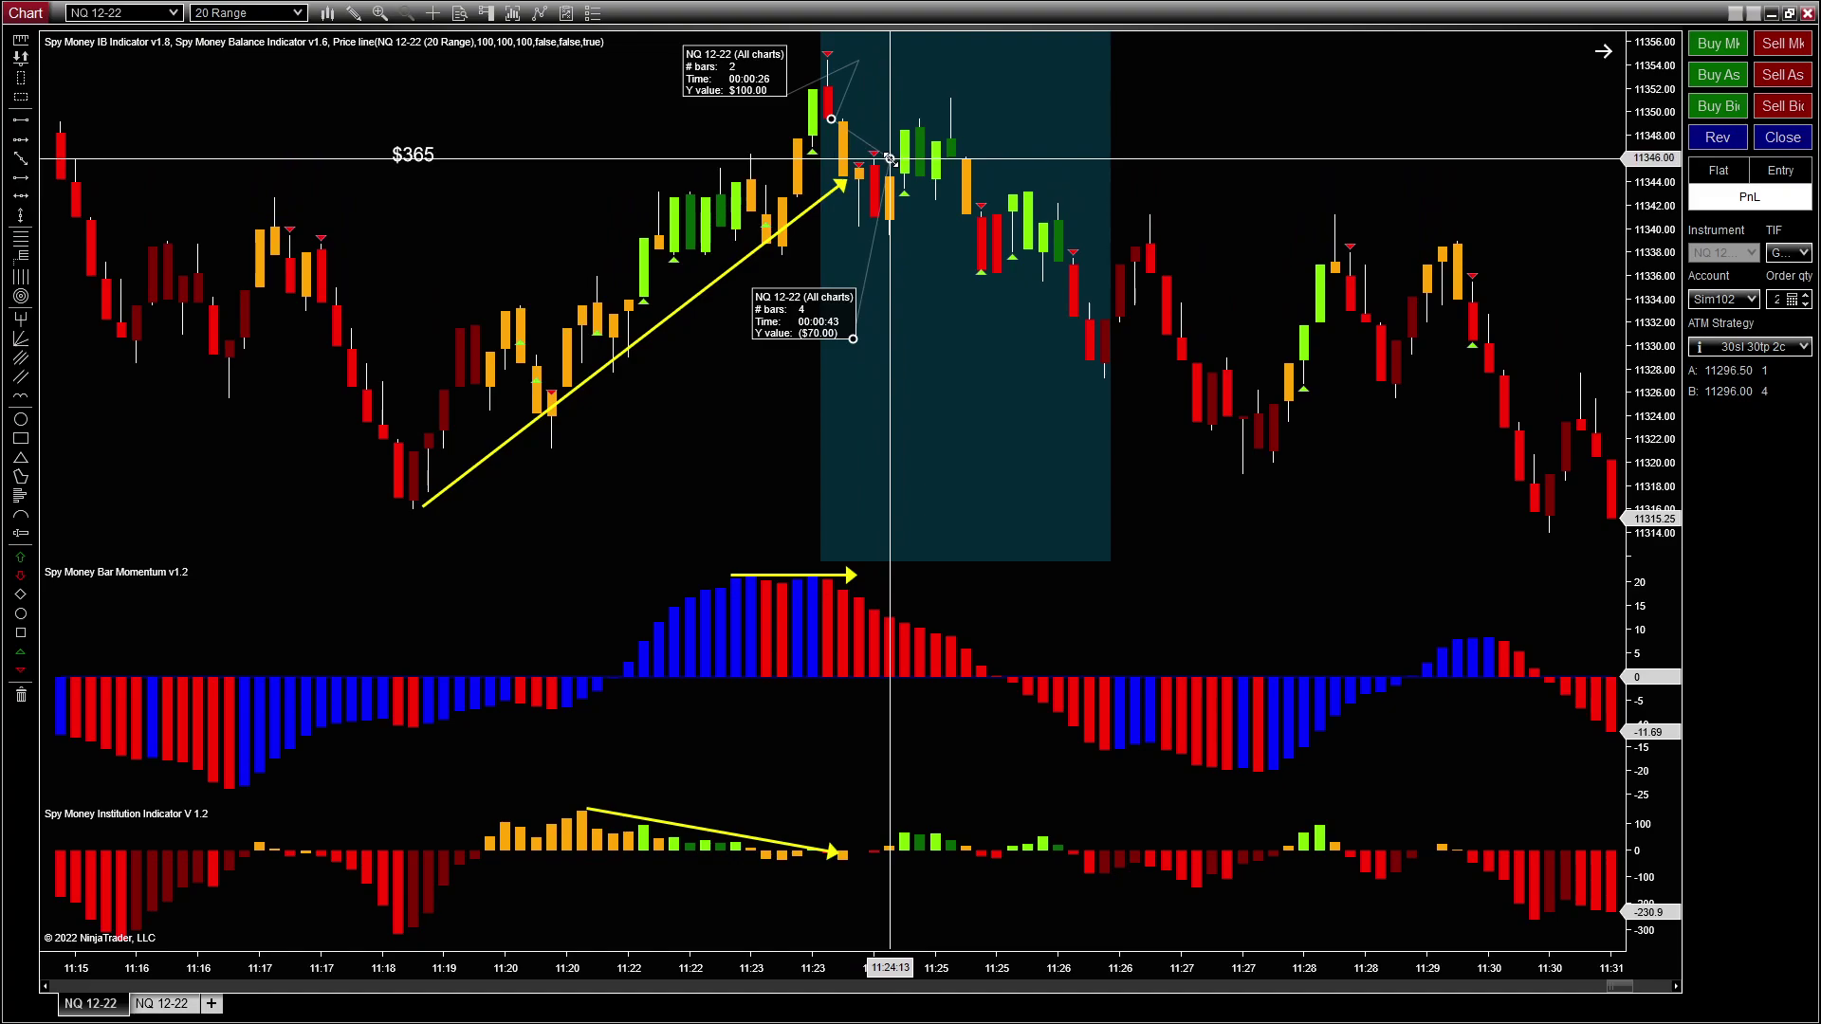
left_click(906, 161)
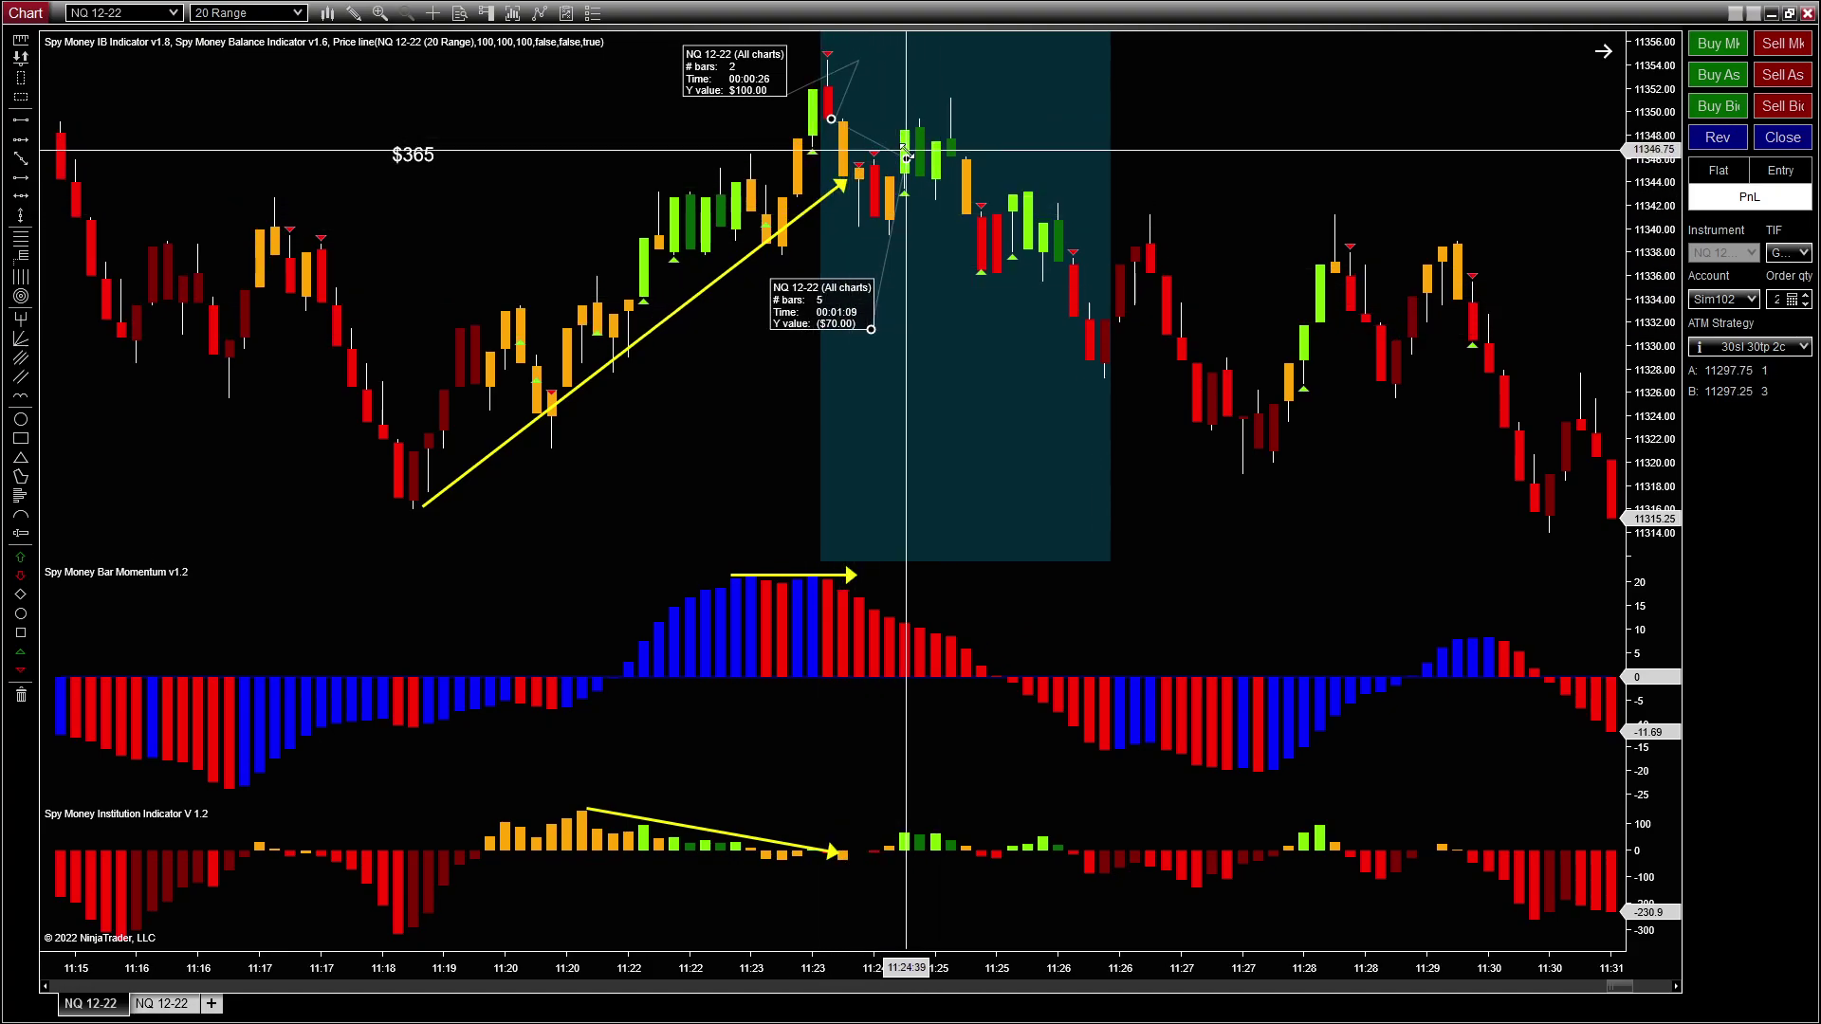
Step: Change the label text to $435 and move it below the ruler readout
double_click(426, 154)
left_click_drag(1009, 71, 375, 39)
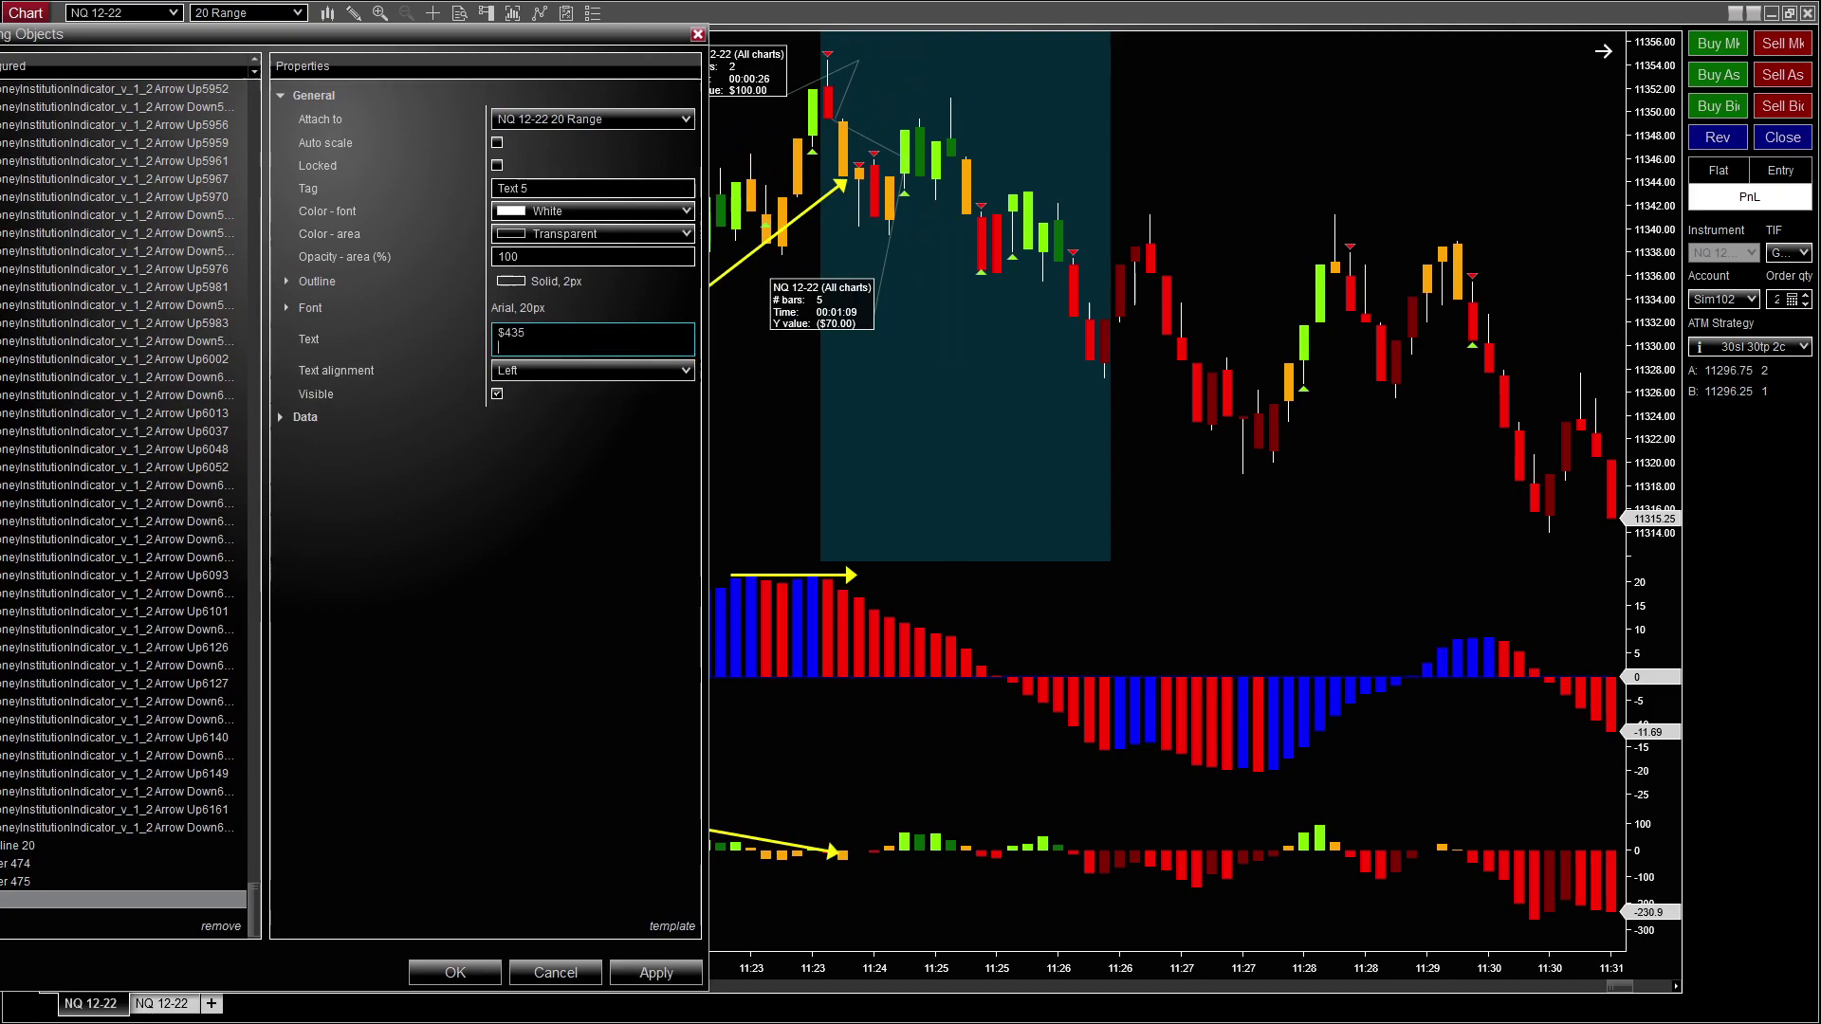
left_click(462, 972)
mouse_move(975, 276)
left_mouse_down()
mouse_move(415, 155)
mouse_move(745, 273)
mouse_move(891, 349)
left_mouse_up()
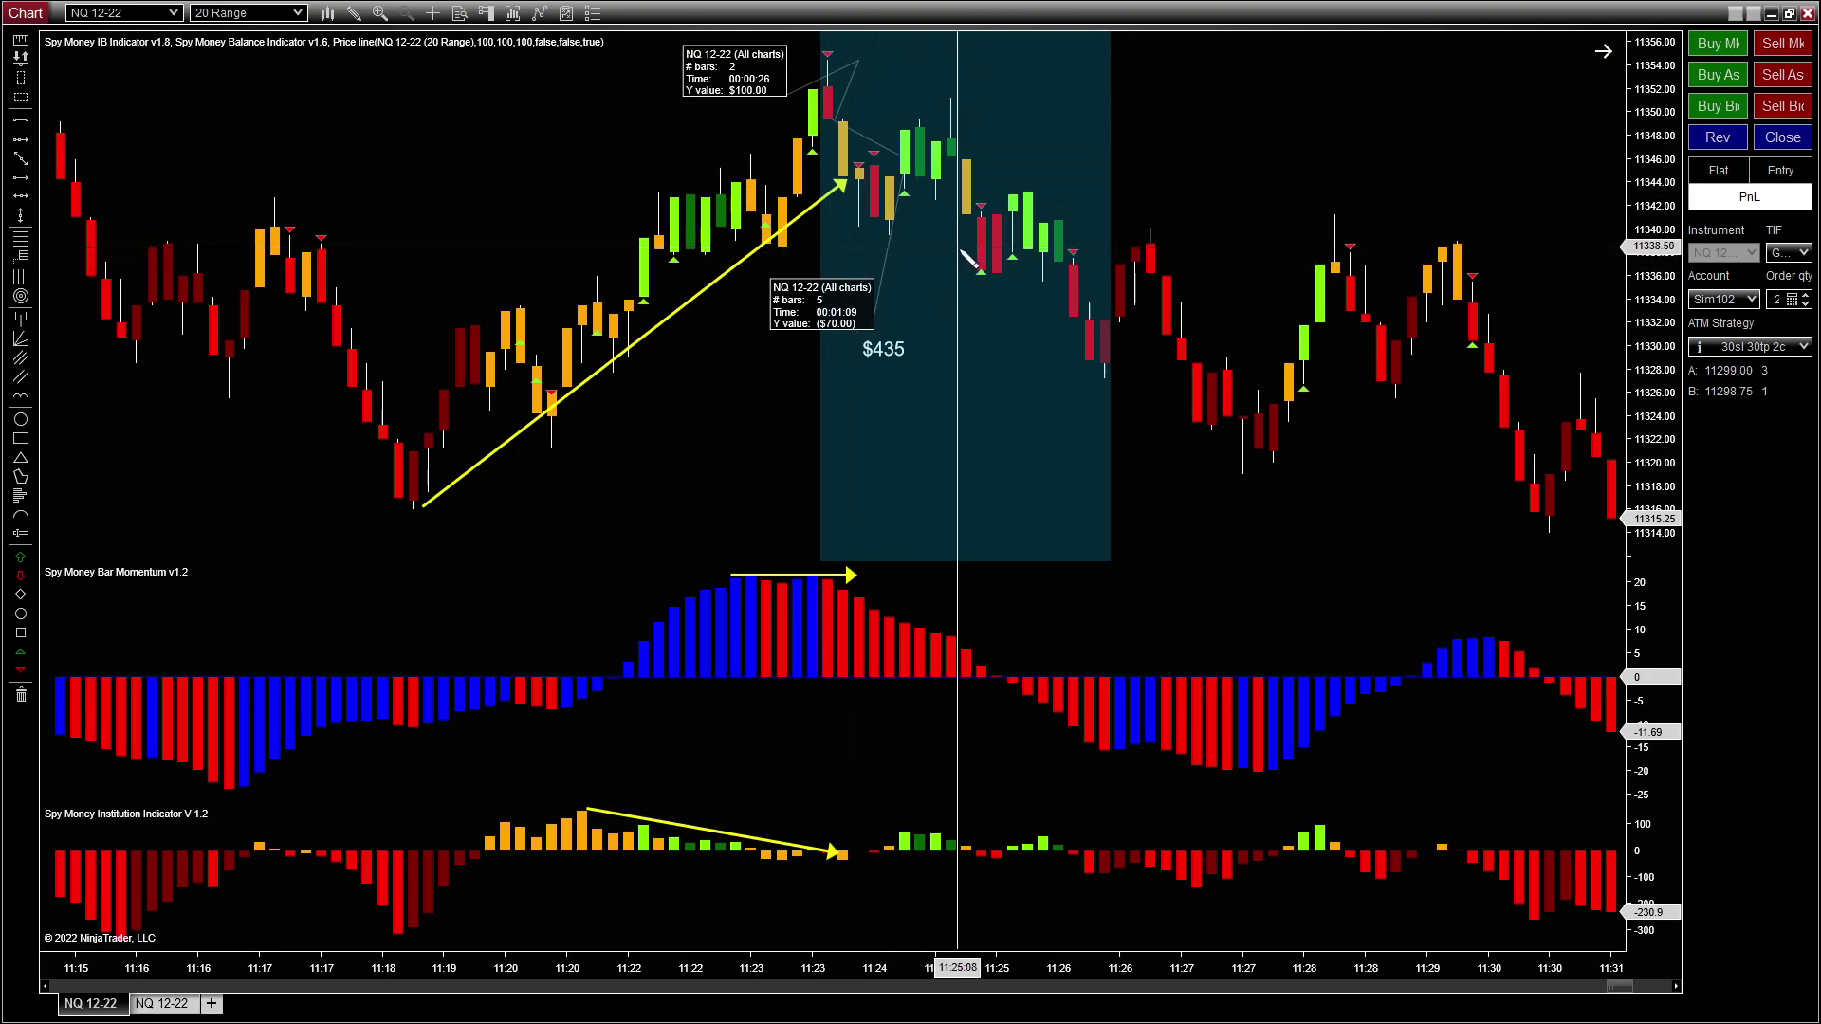
Step: Draw a ruler from the 11:25 bar to the 11:26 bar, reading ($5.00) over 5 bars
left_click(919, 182)
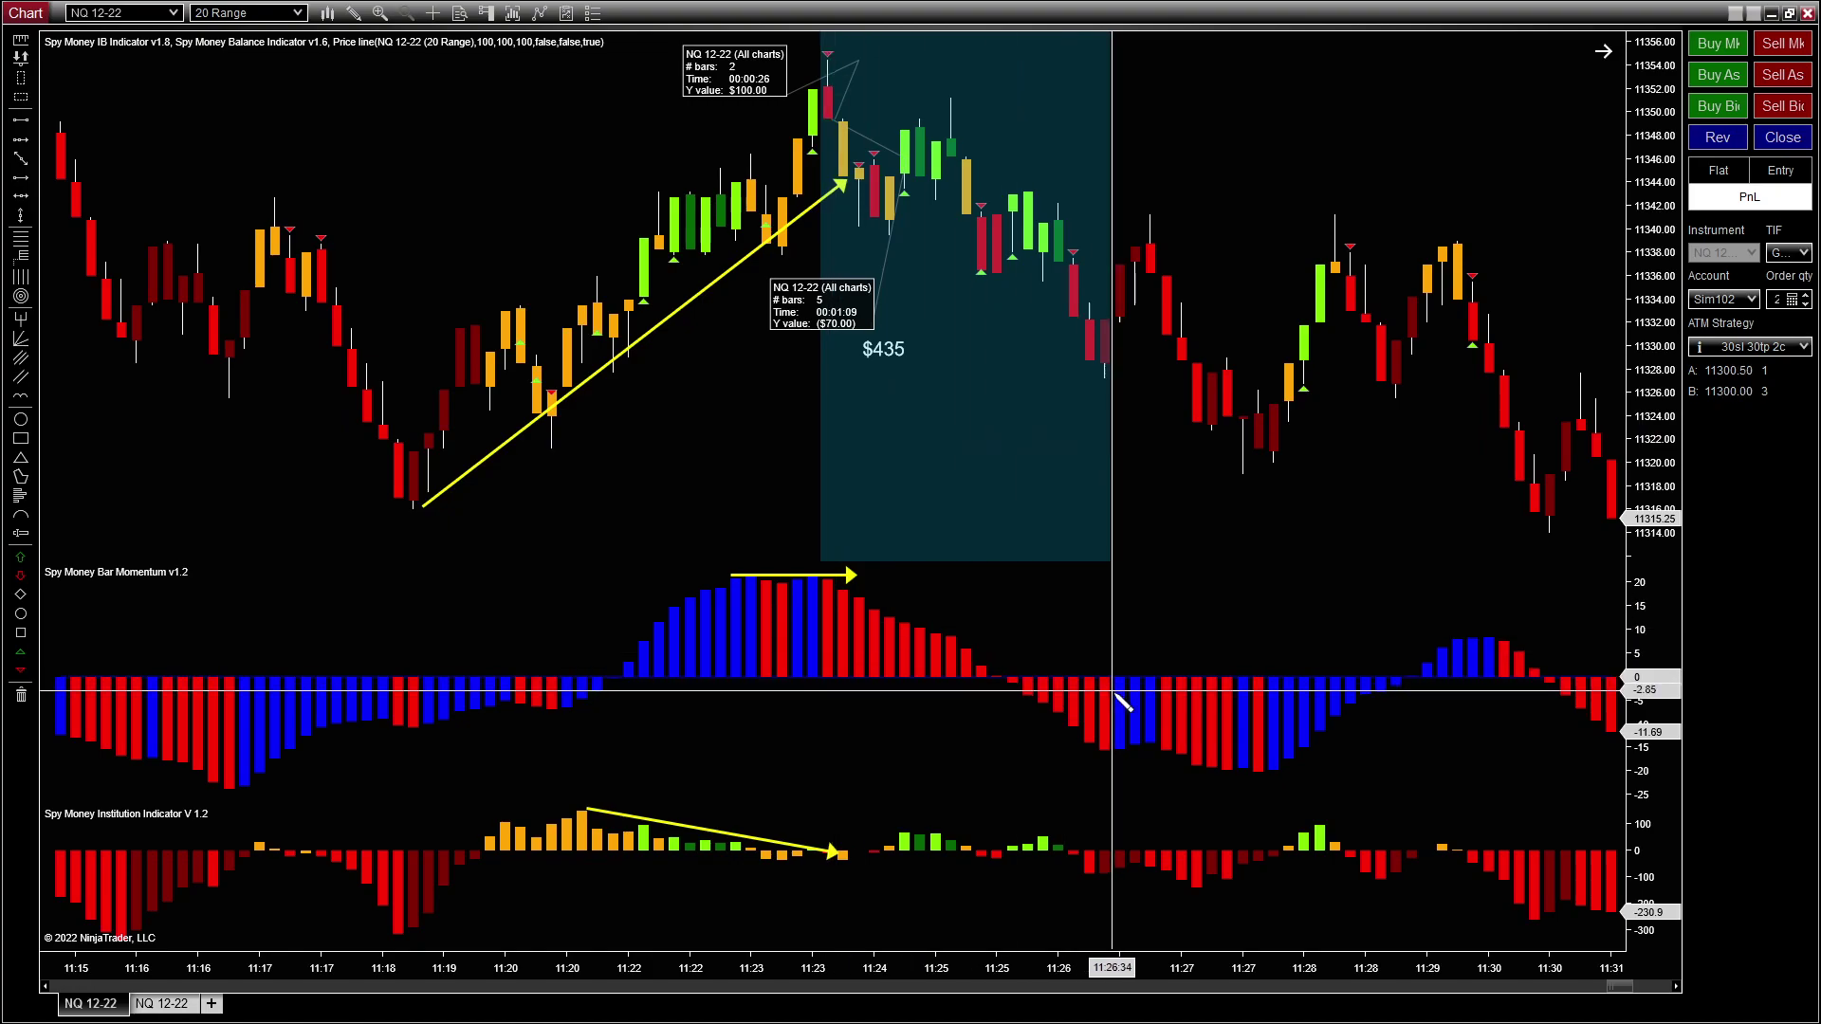
left_click(980, 243)
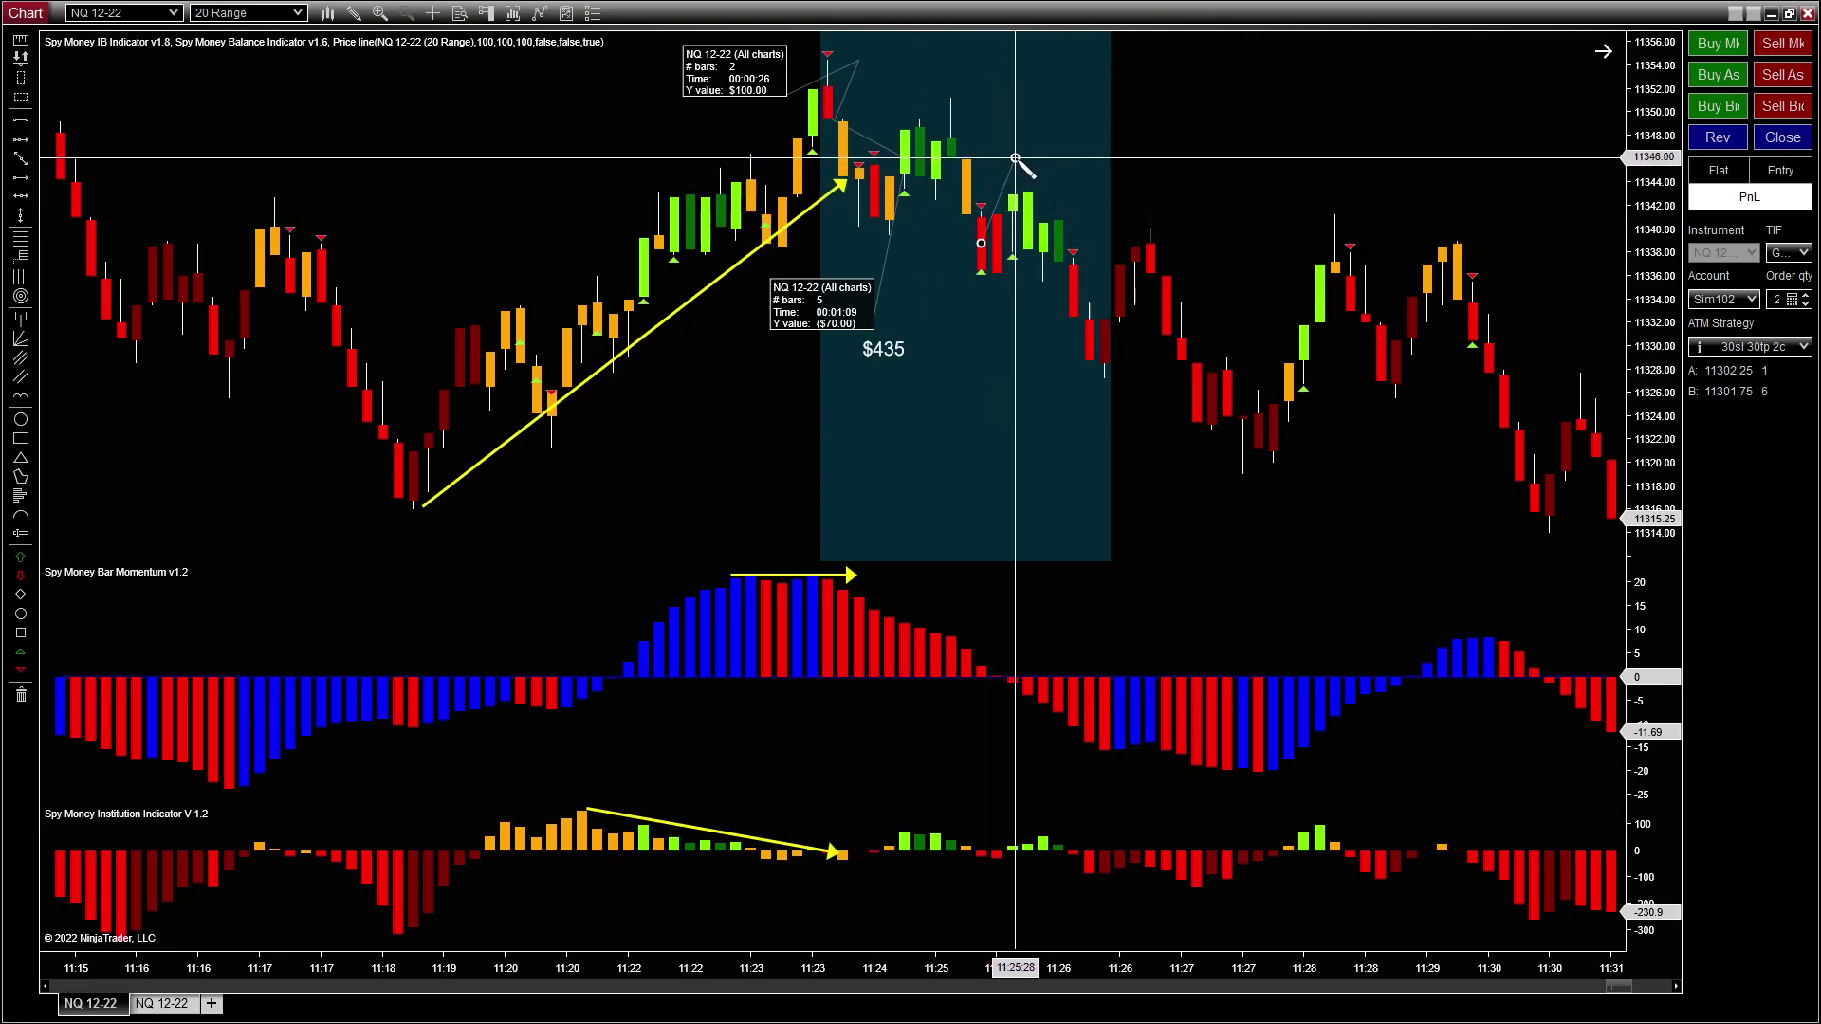
left_click(1016, 156)
left_click(1063, 122)
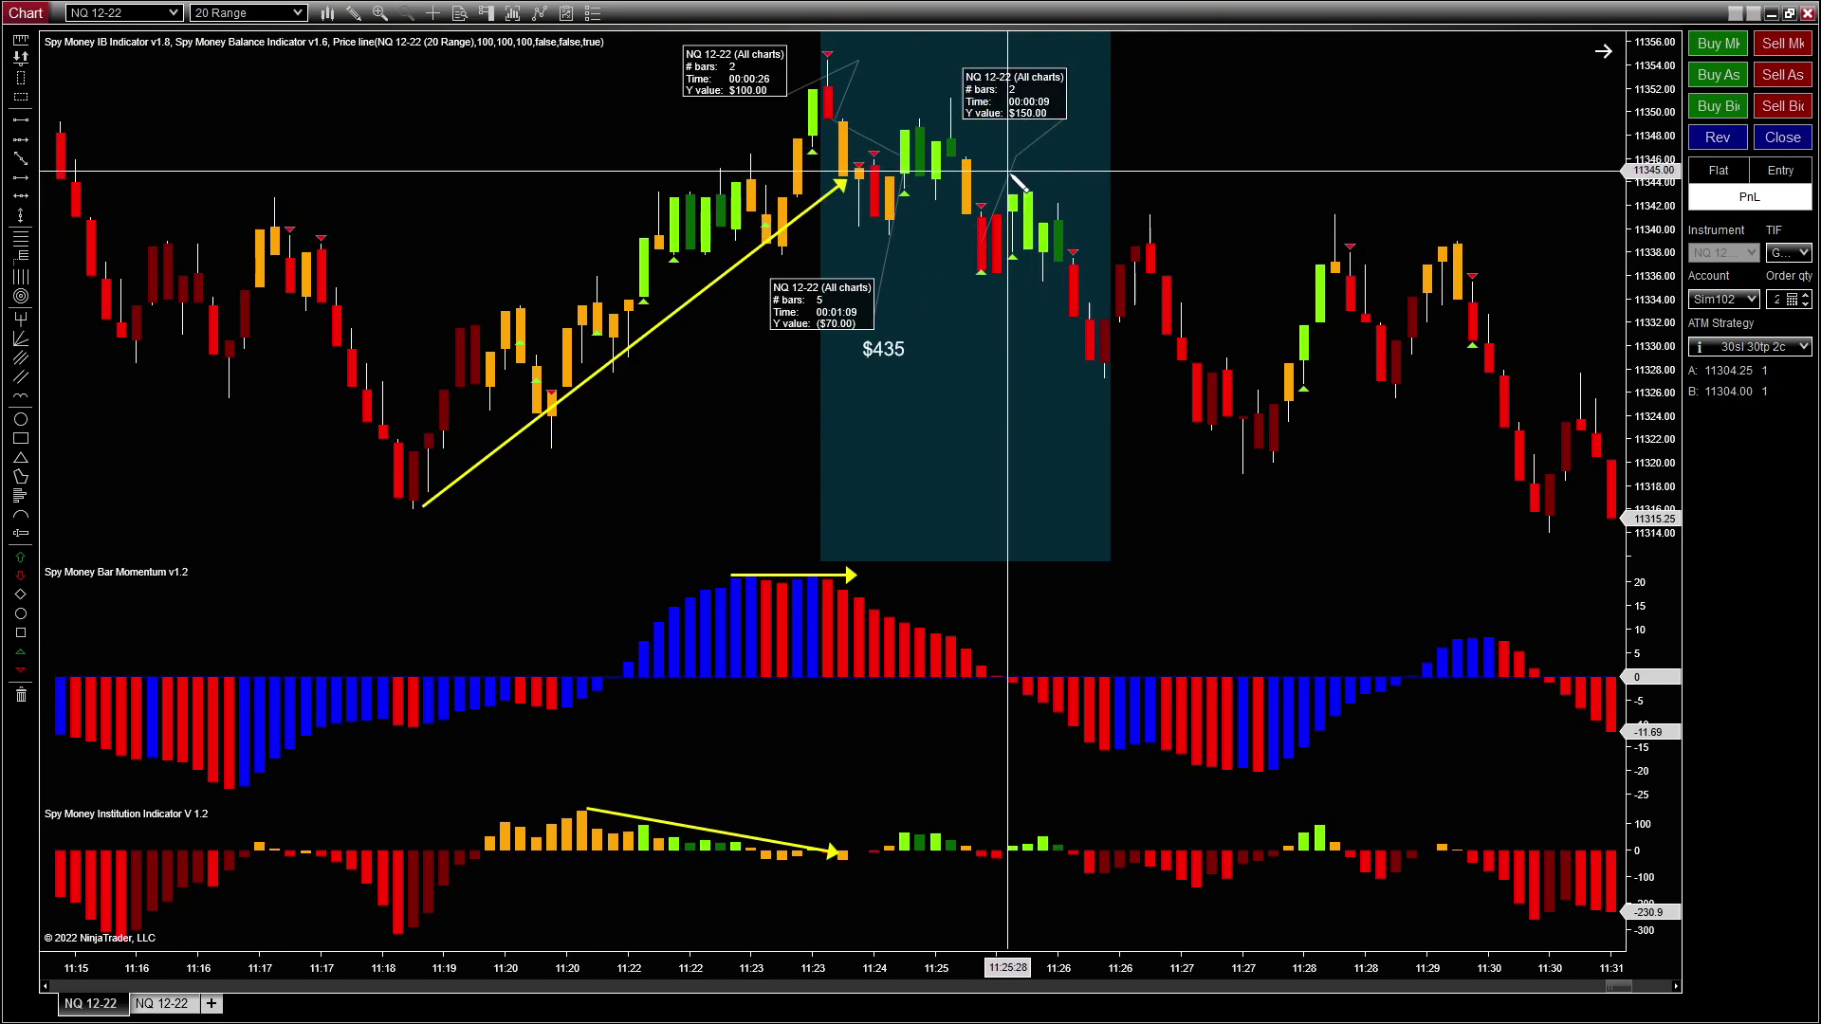
left_click_drag(1016, 156, 1049, 246)
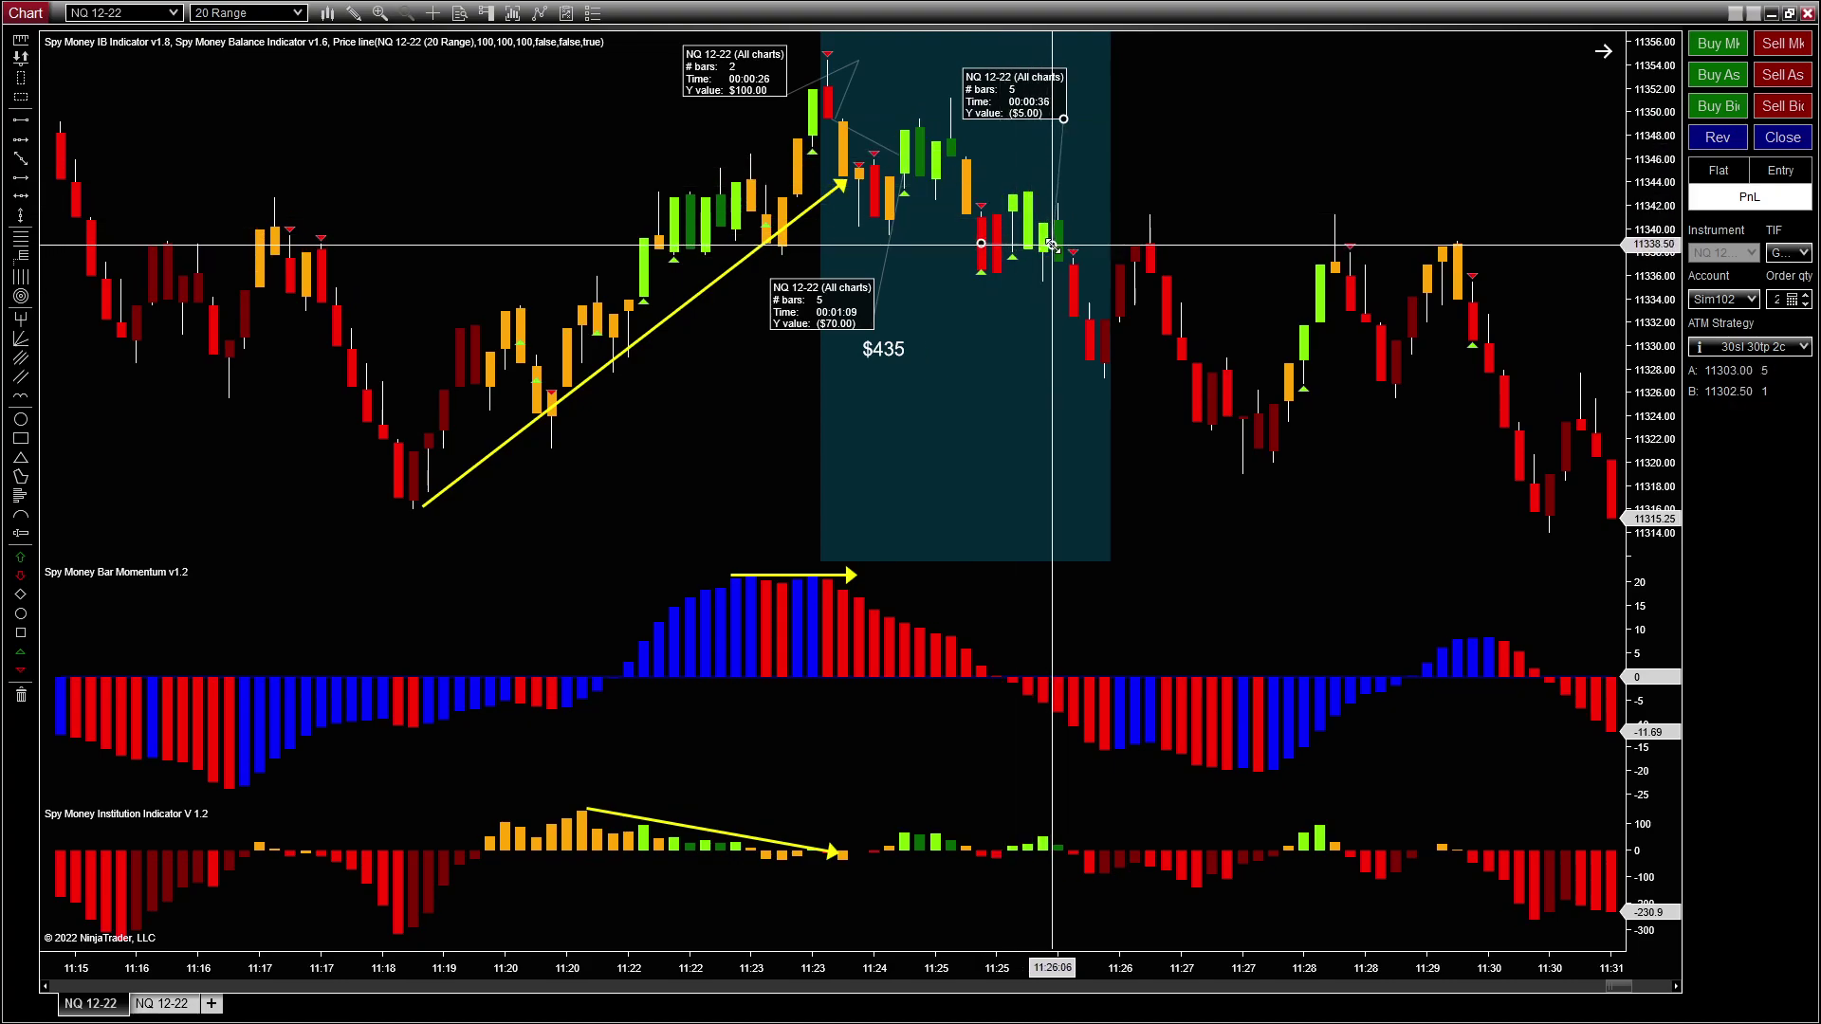
left_click_drag(1051, 245, 1052, 244)
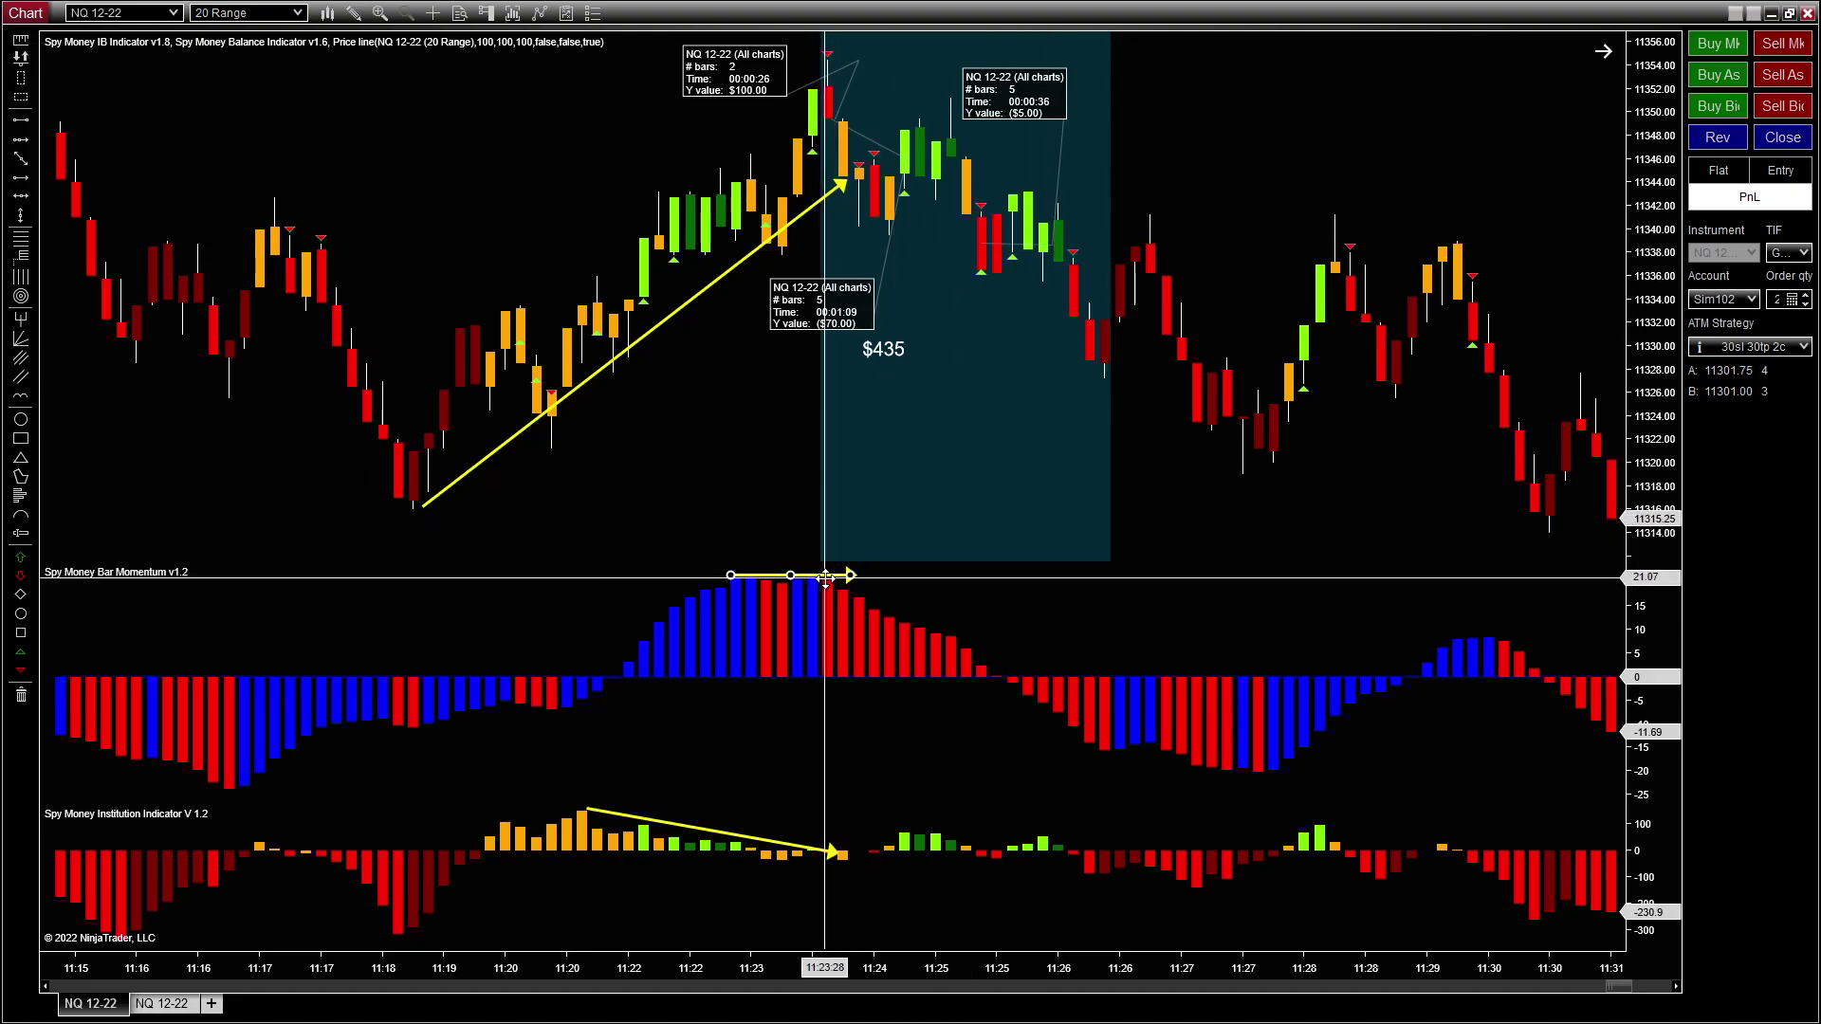
Step: Reposition the momentum and Institution arrows and resize those two indicator panels
mouse_move(821, 575)
left_mouse_down()
mouse_move(939, 578)
mouse_move(1101, 707)
left_mouse_up()
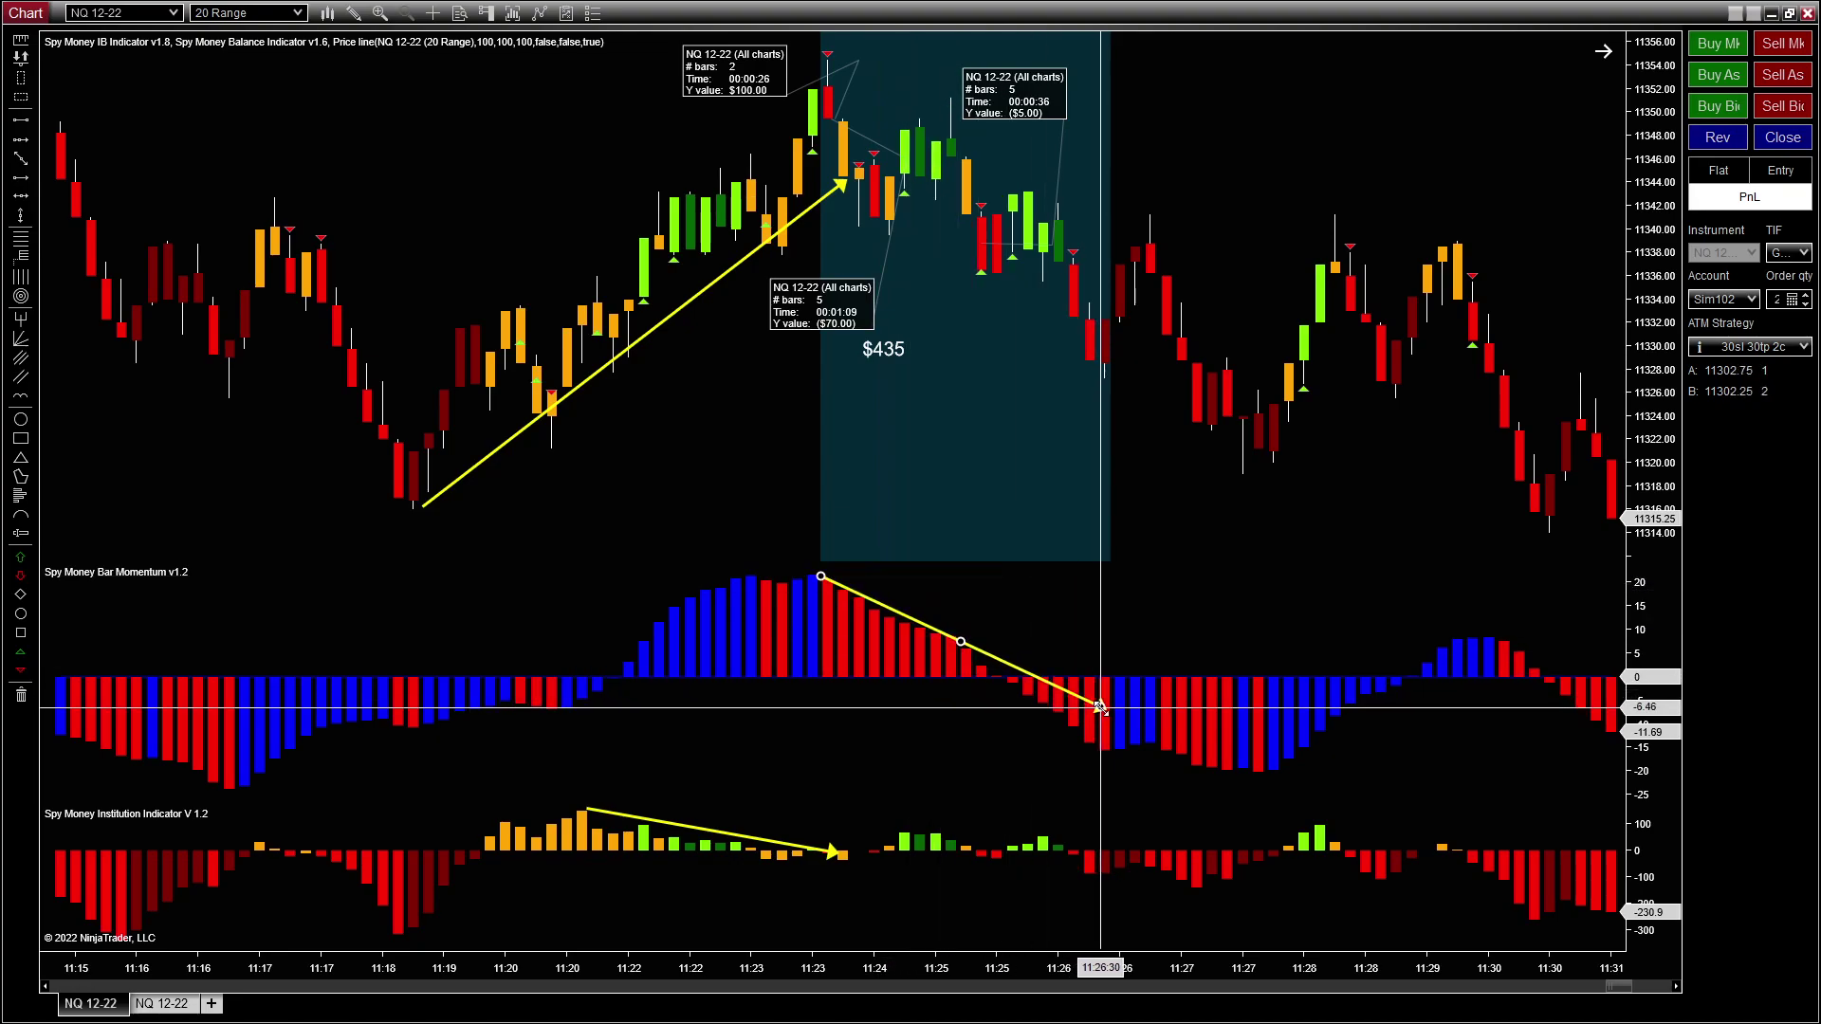
left_click_drag(776, 843, 1013, 833)
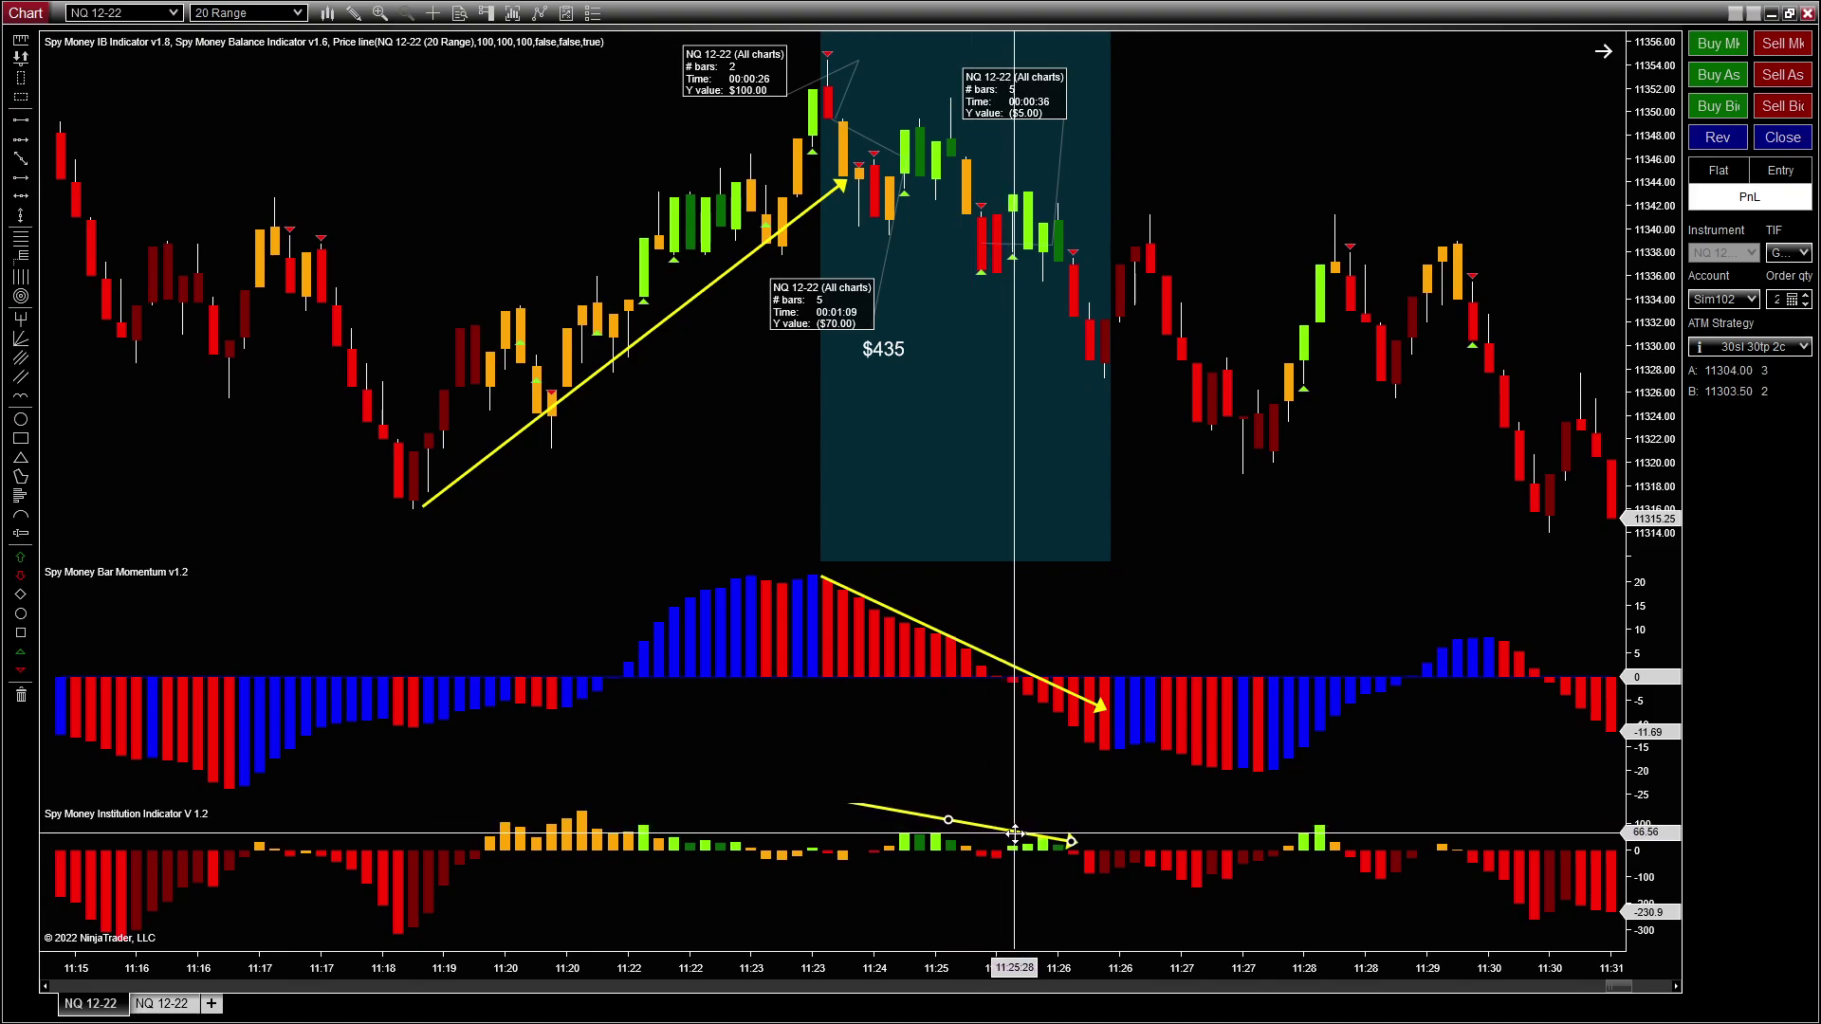
left_click_drag(967, 799, 972, 769)
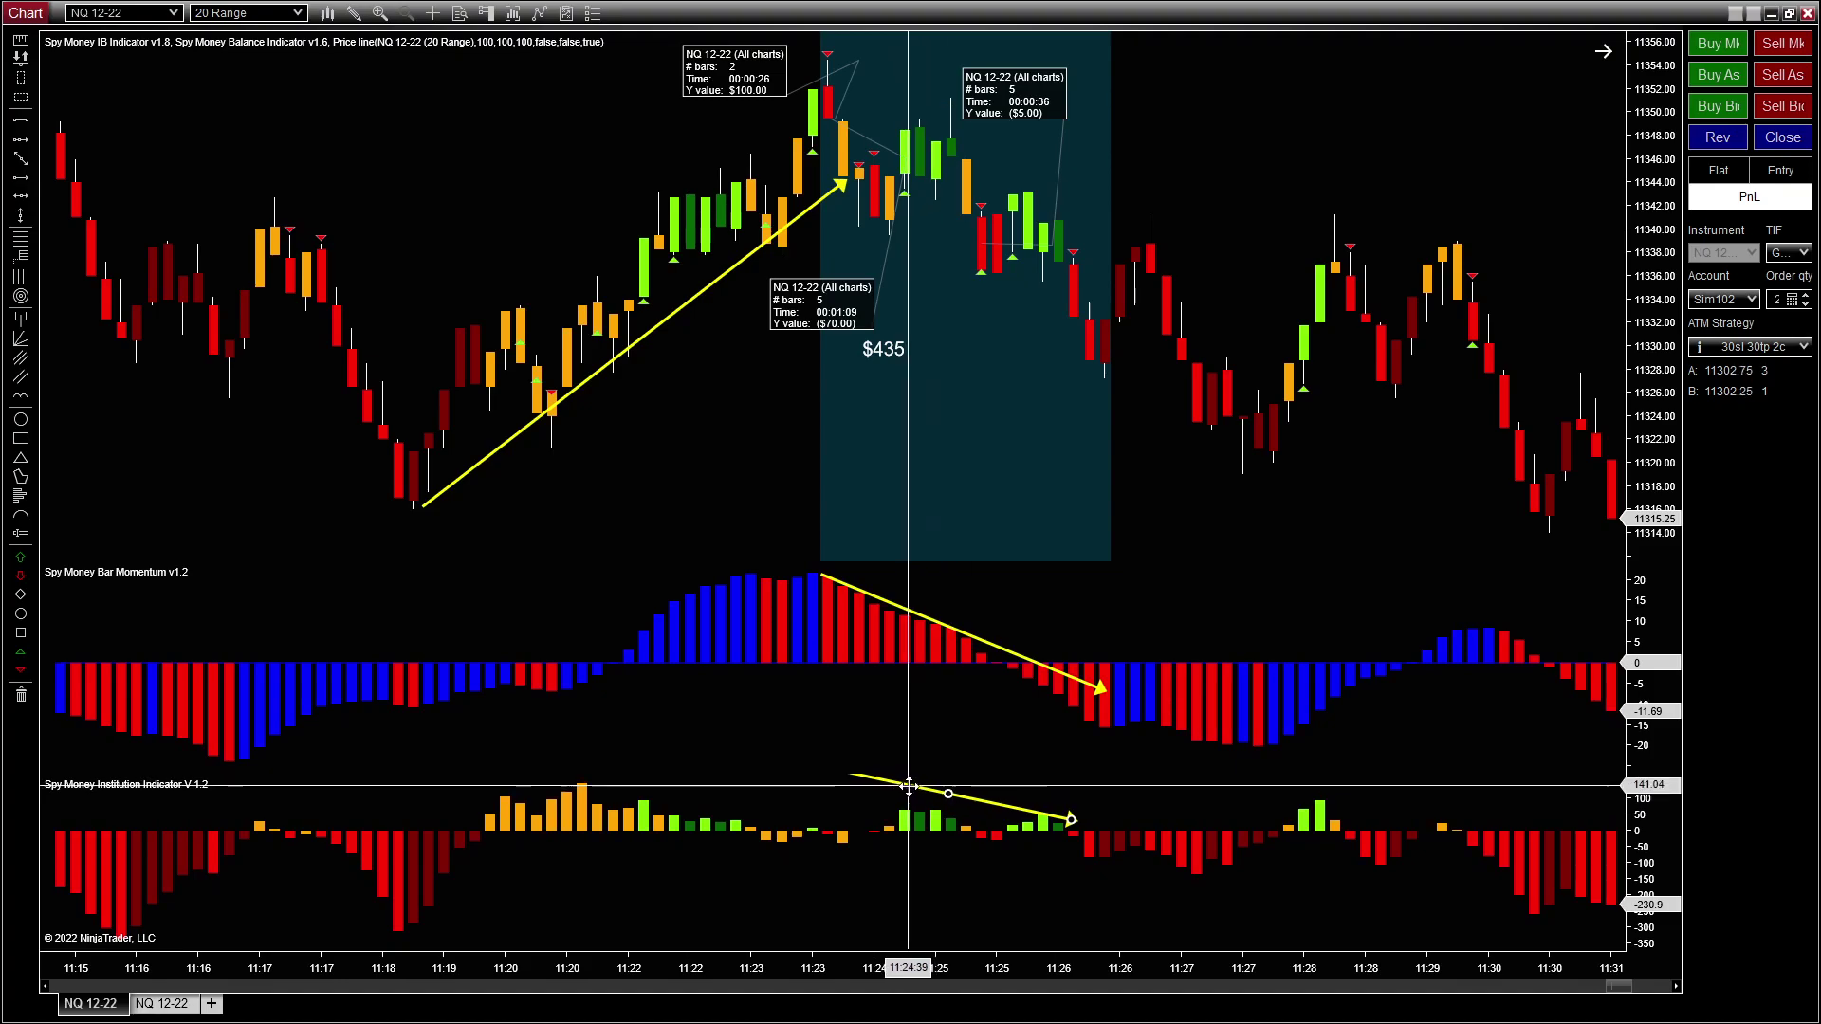
left_click_drag(886, 786, 898, 824)
left_click_drag(1069, 846, 1078, 838)
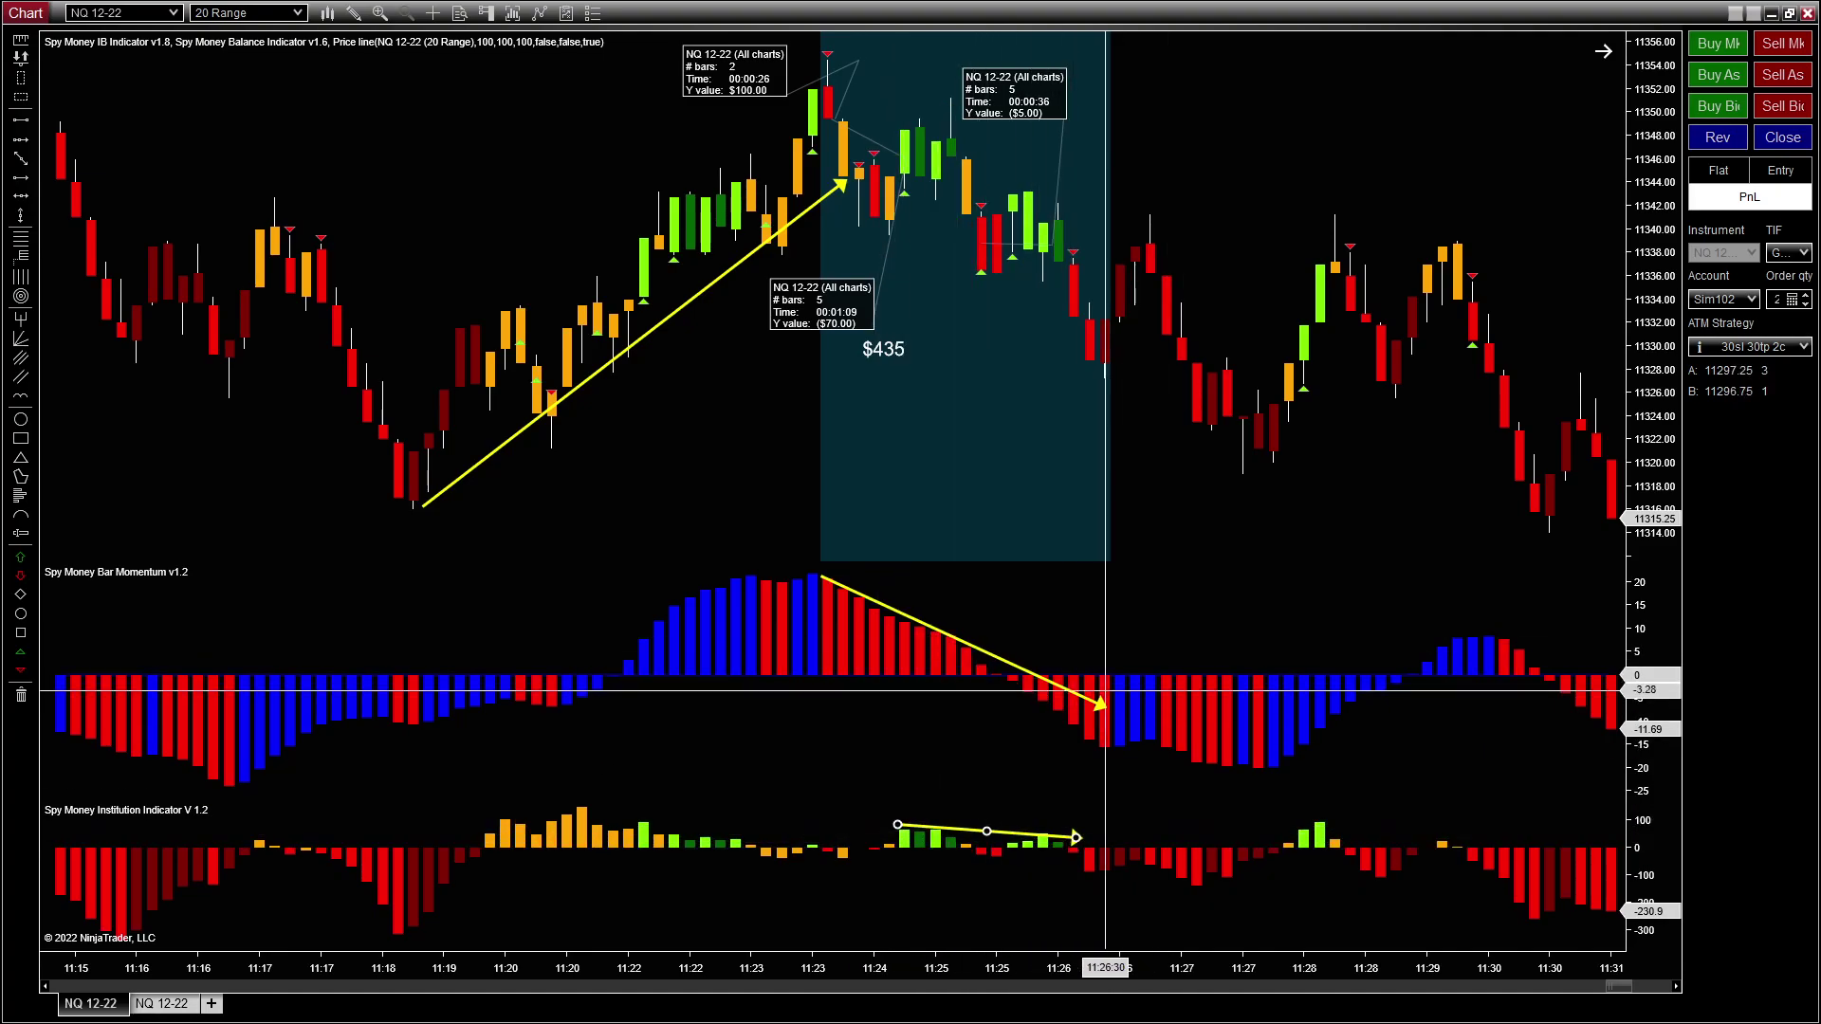
Step: Move the price arrow to start at the 11:23 high and point down the decline
left_click(422, 507)
left_click_drag(422, 508, 598, 110)
left_click_drag(718, 147, 955, 95)
left_click_drag(1078, 136, 1298, 358)
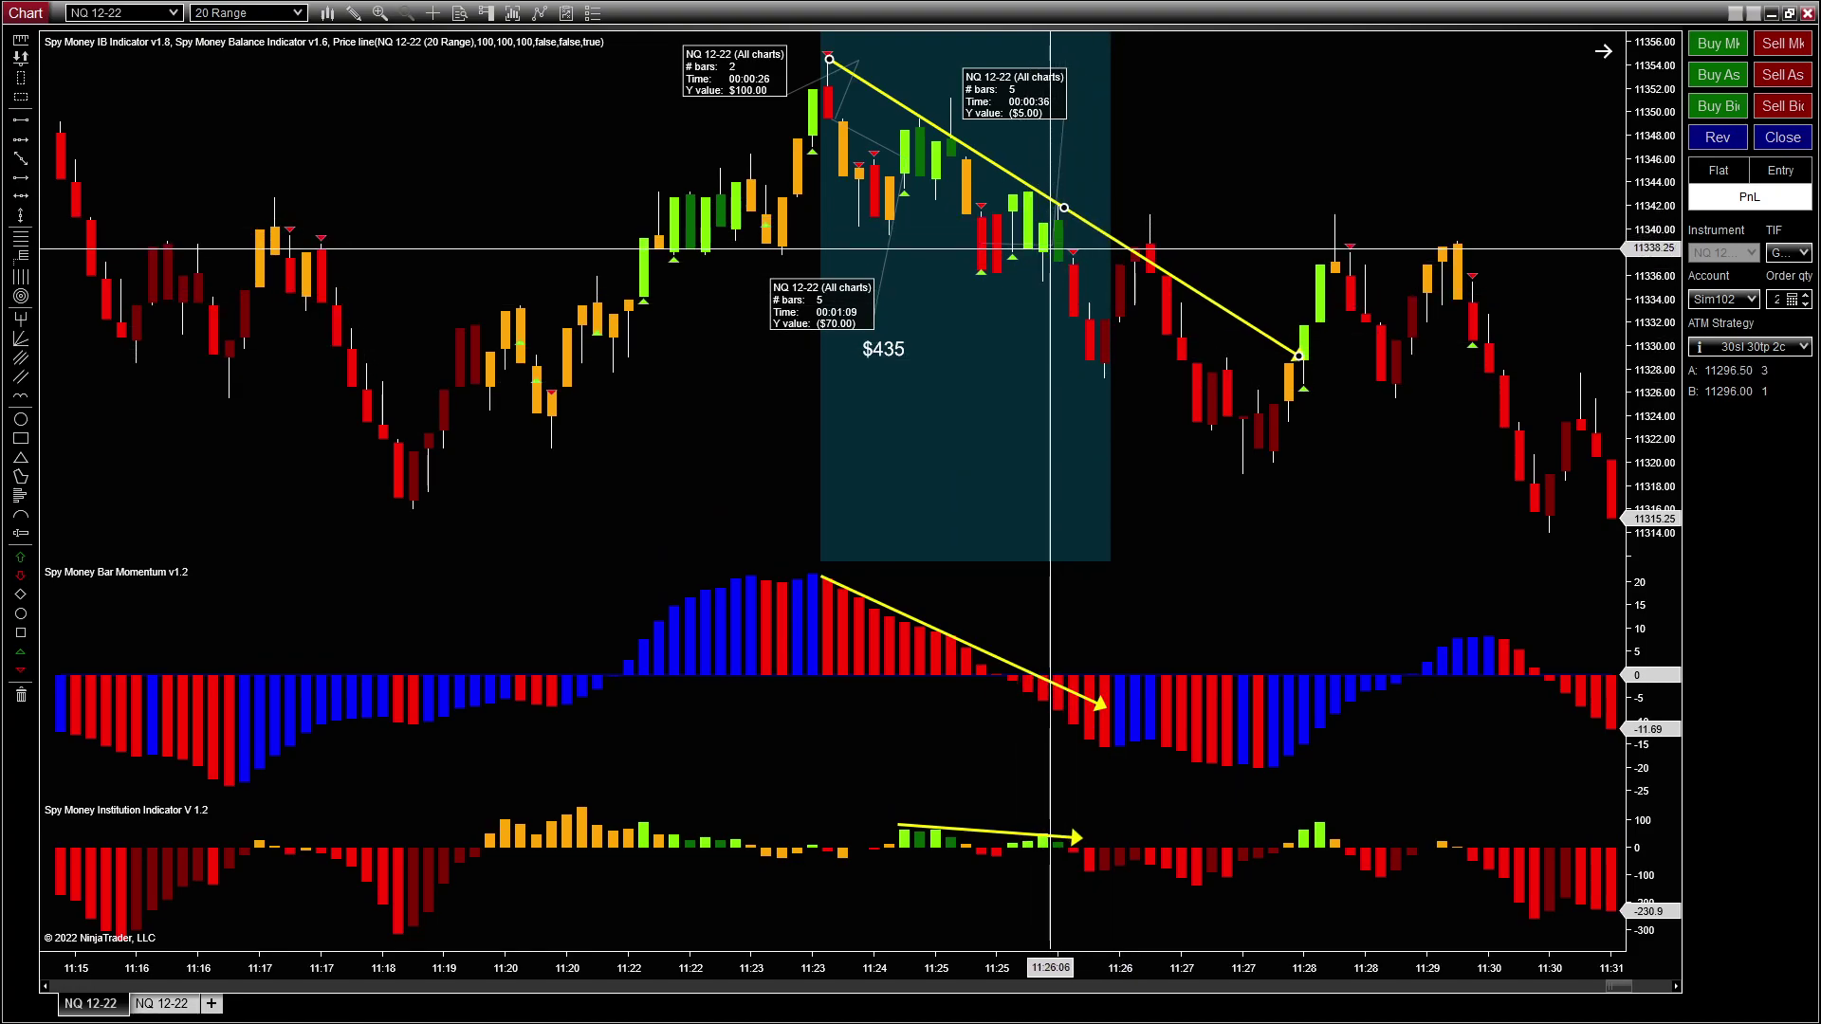
Step: Extend the ruler to 9 bars and move its readout and the $435 label
left_click_drag(1053, 245, 1116, 304)
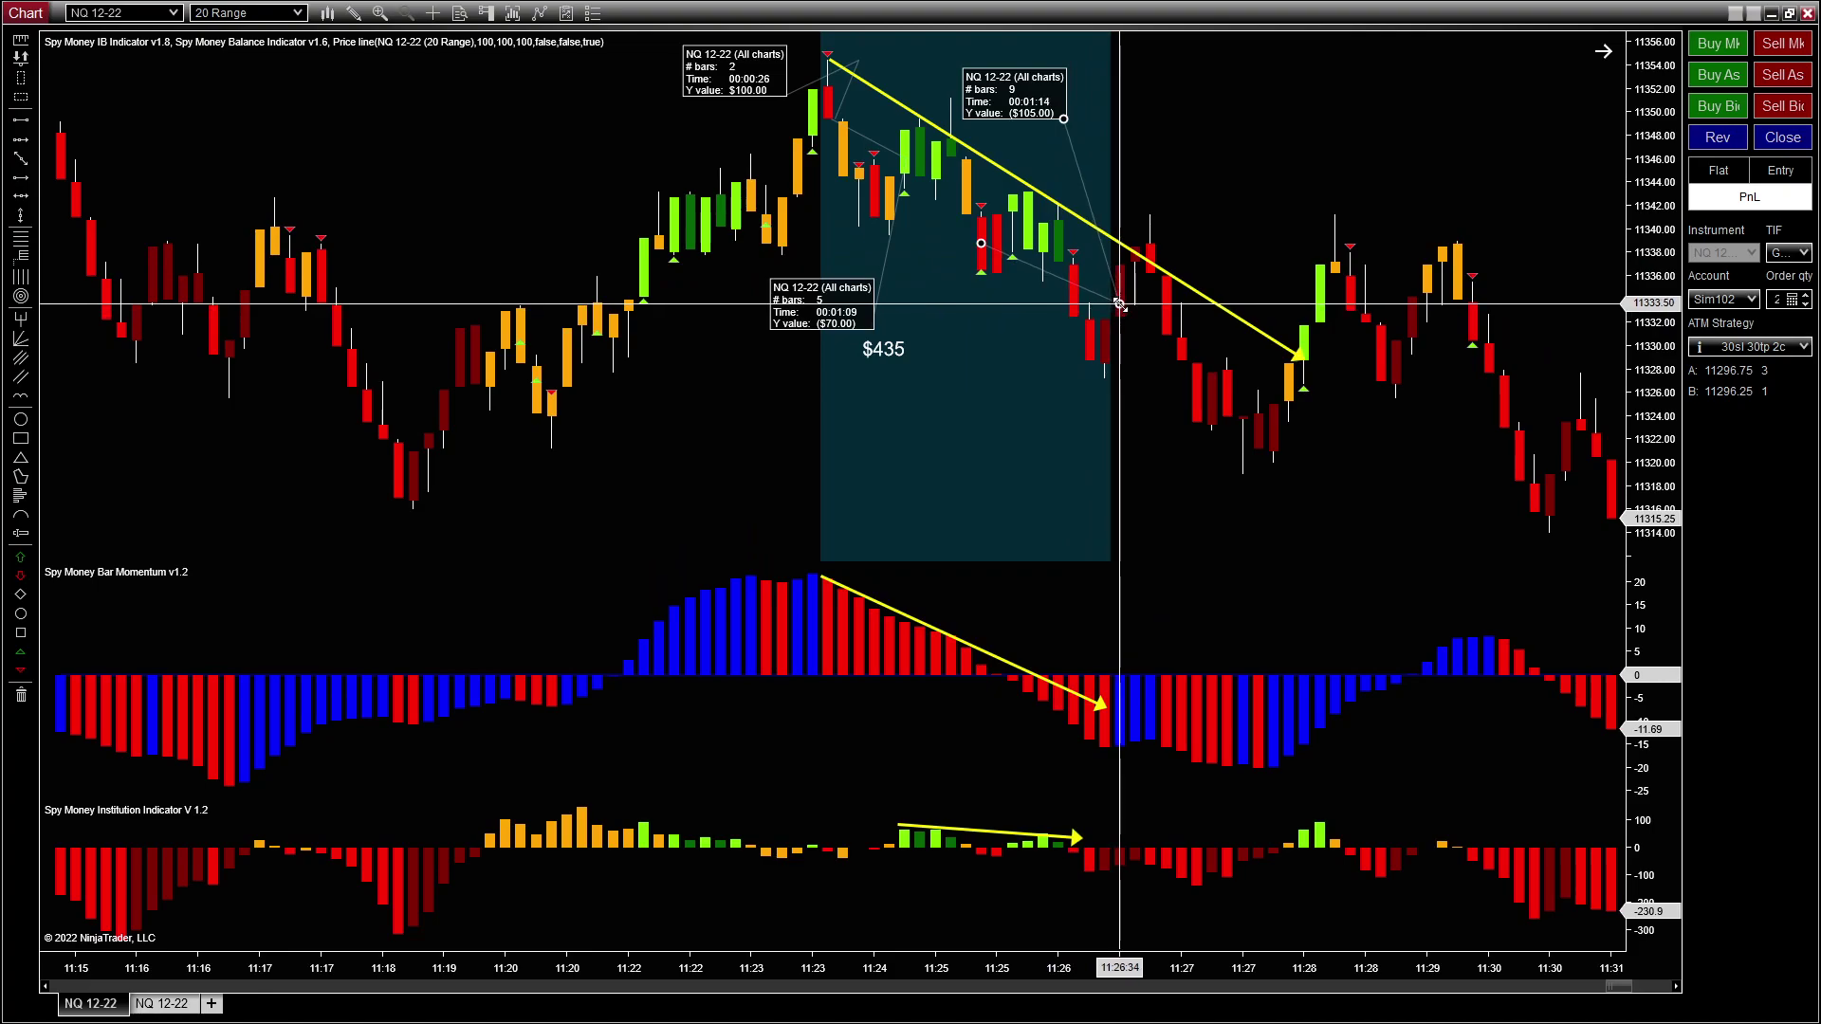
left_click_drag(1064, 118, 1102, 110)
left_click(881, 350)
left_click_drag(881, 350, 1055, 411)
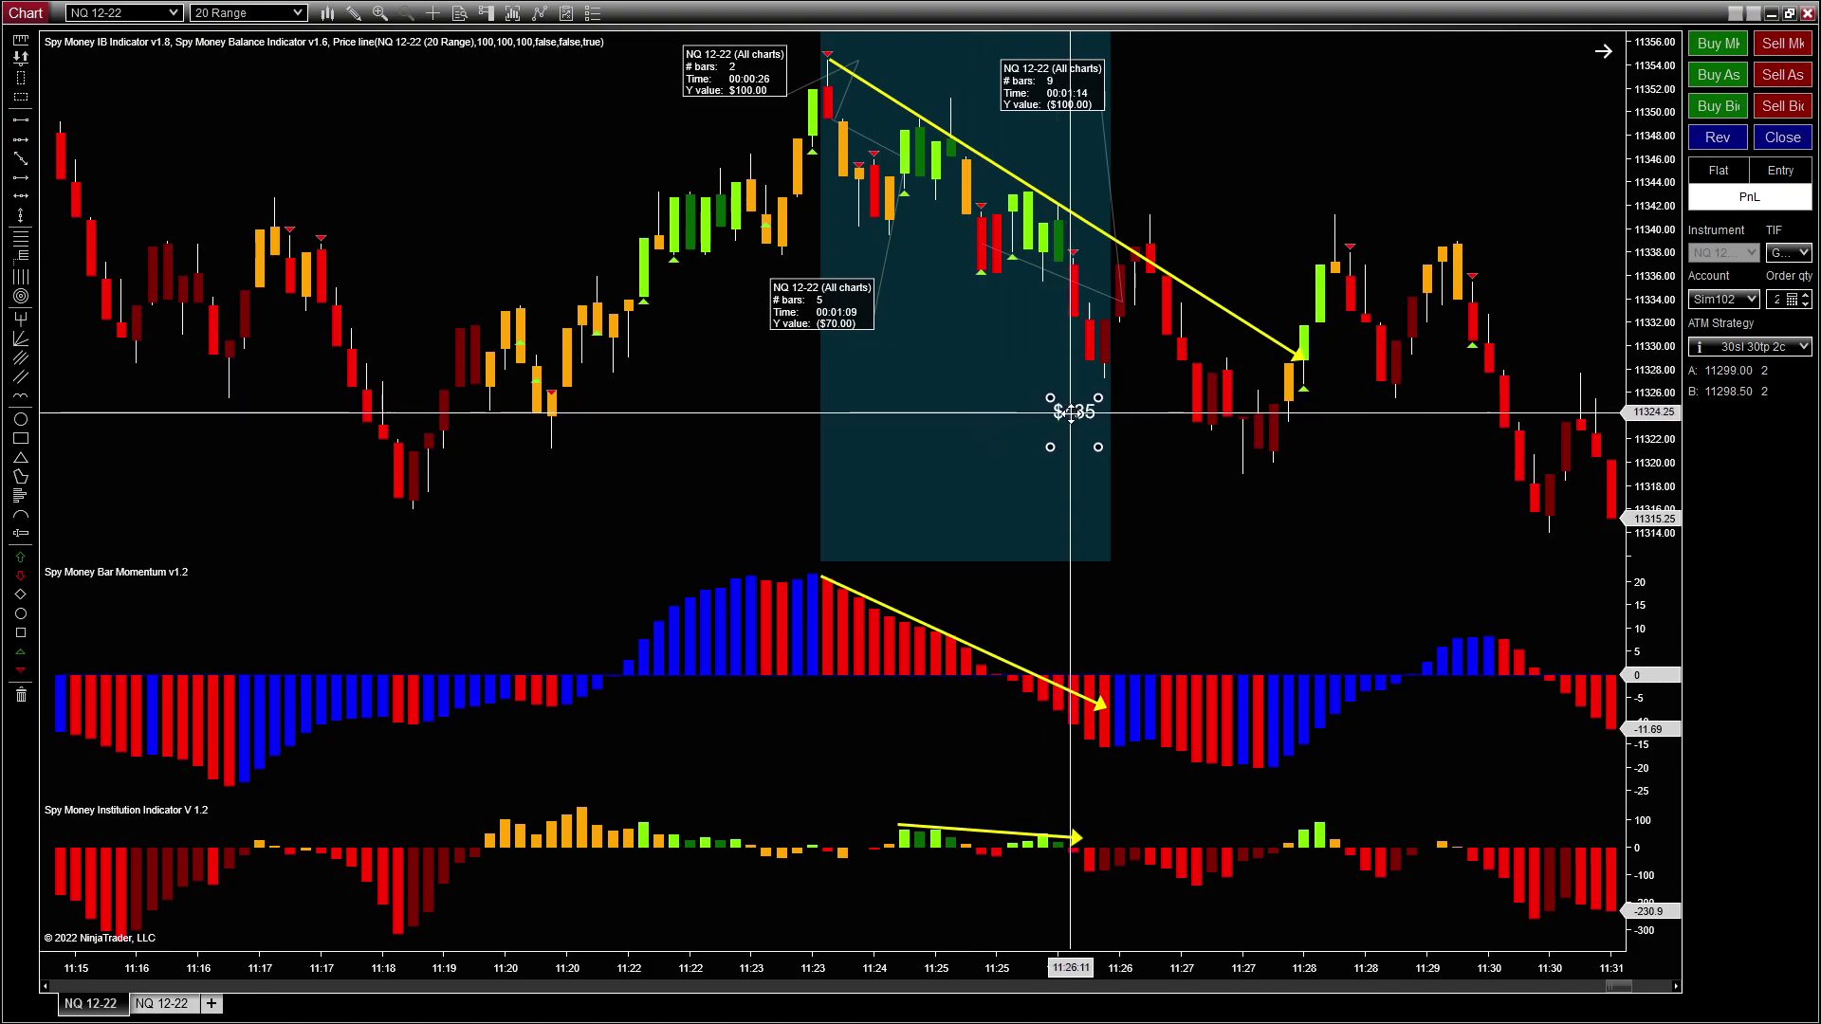
Step: Change the label text from $435 to $535
double_click(1064, 411)
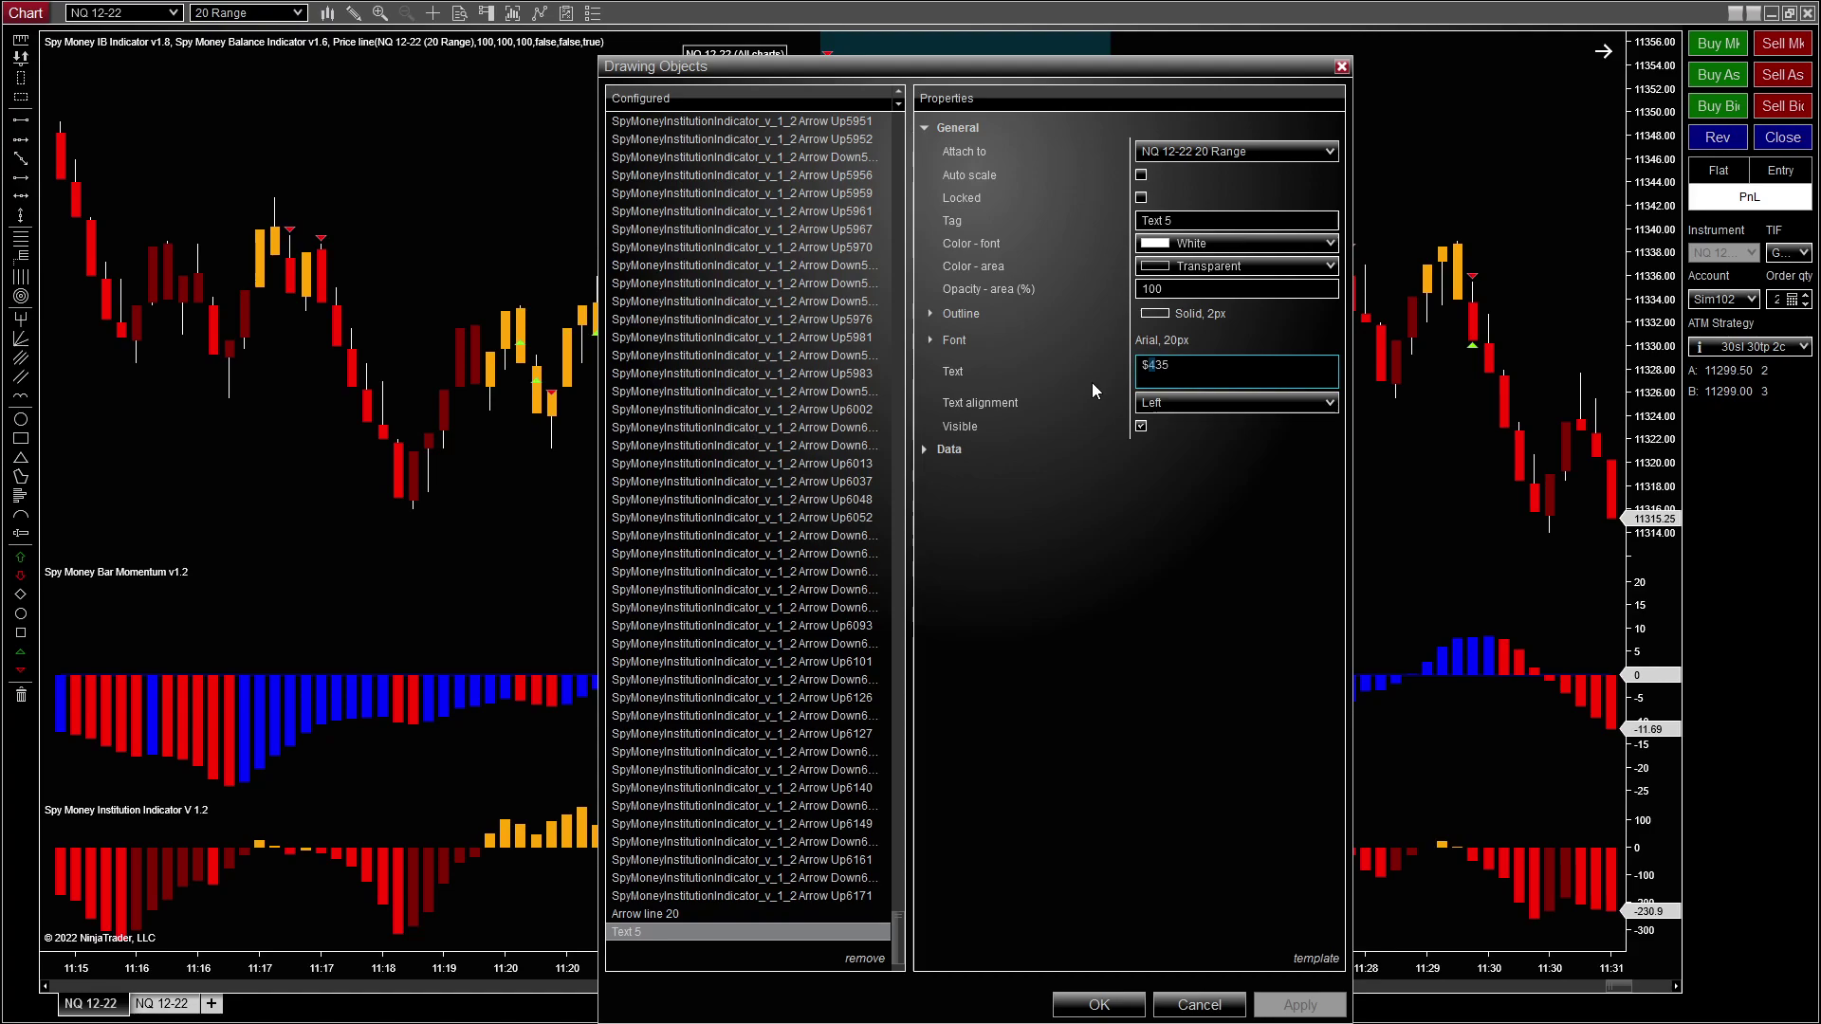
type("5")
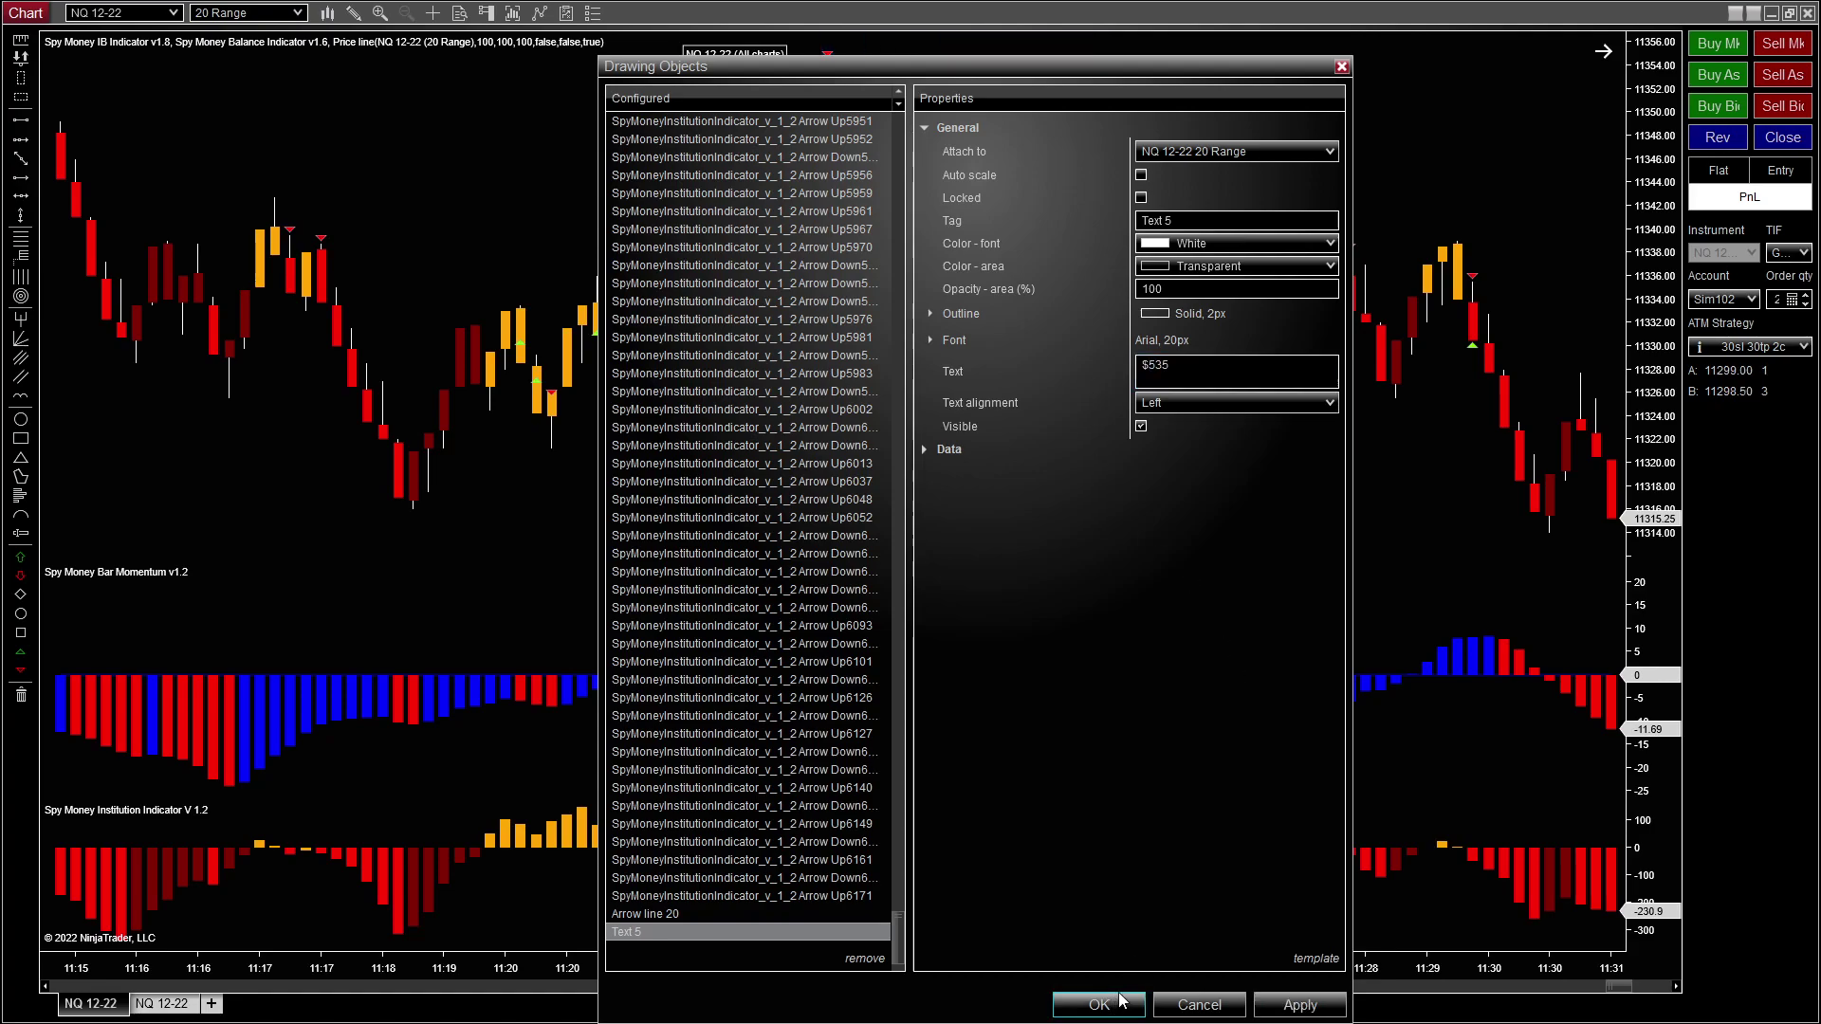
left_click(1120, 1004)
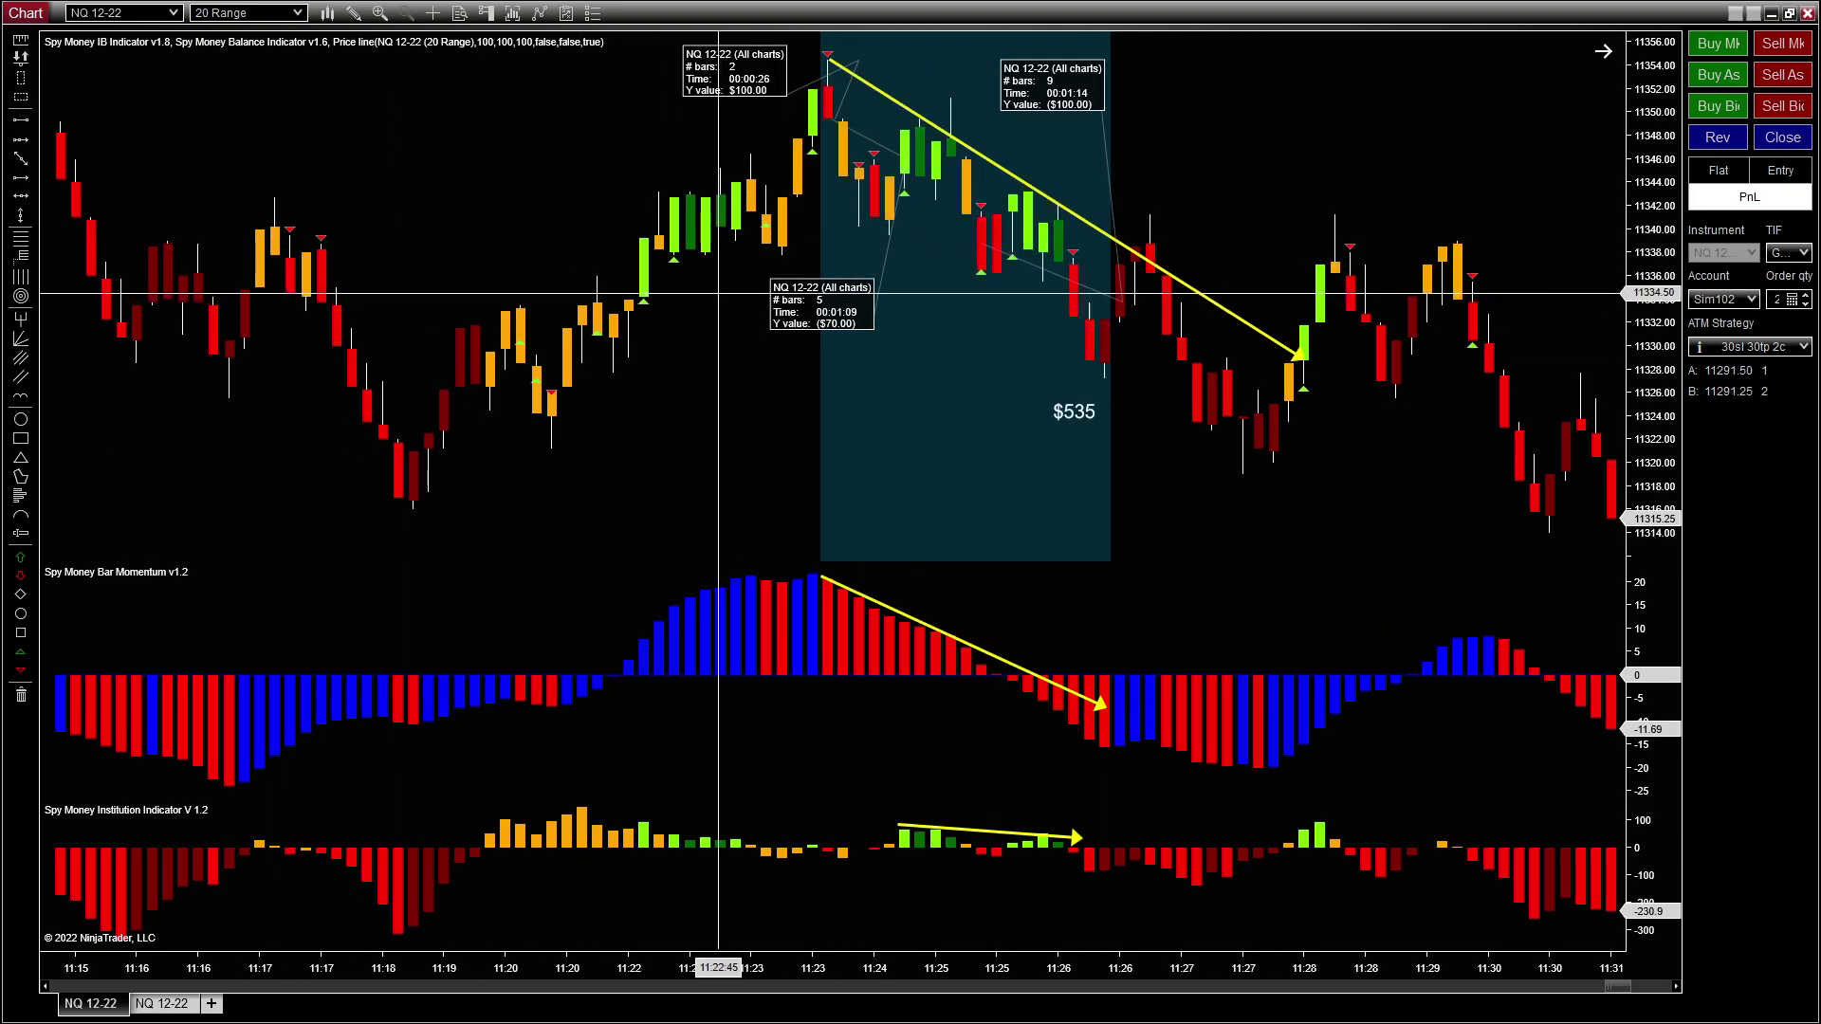
Step: Pan the chart forward so the bars through 11:36 are visible
left_click_drag(1312, 481, 620, 411)
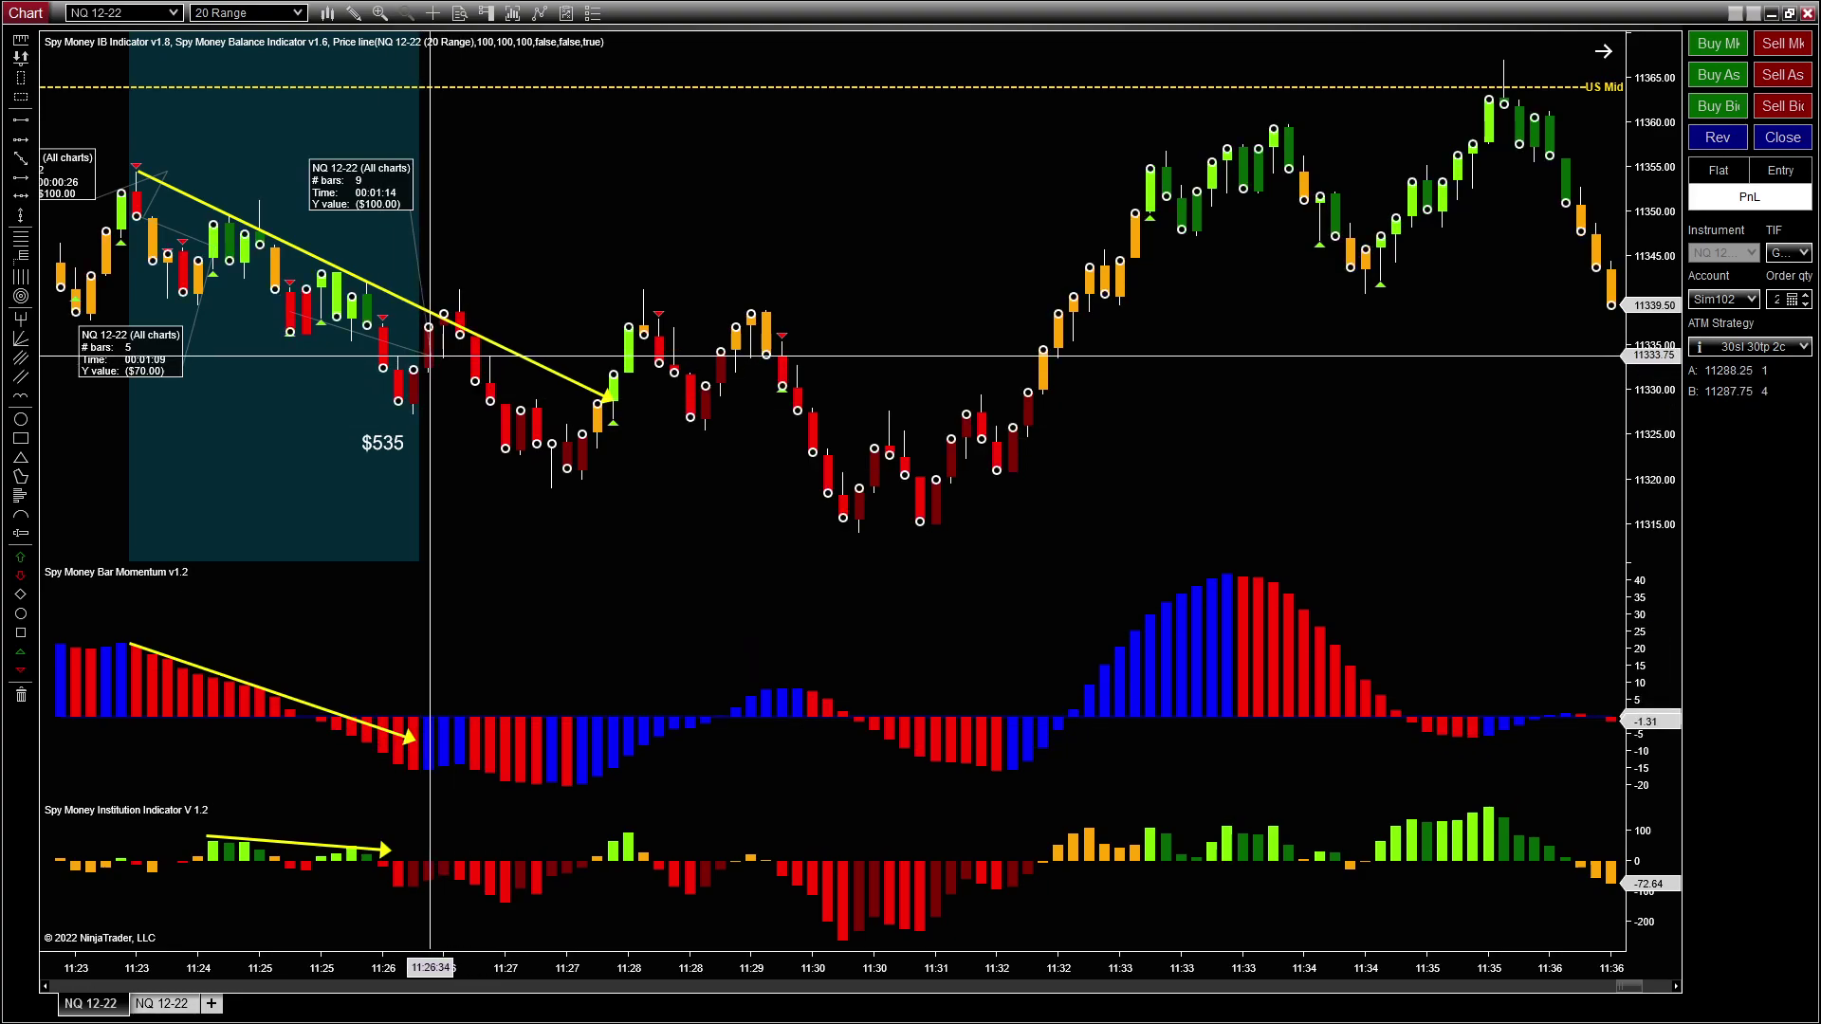
left_click_drag(430, 357, 580, 490)
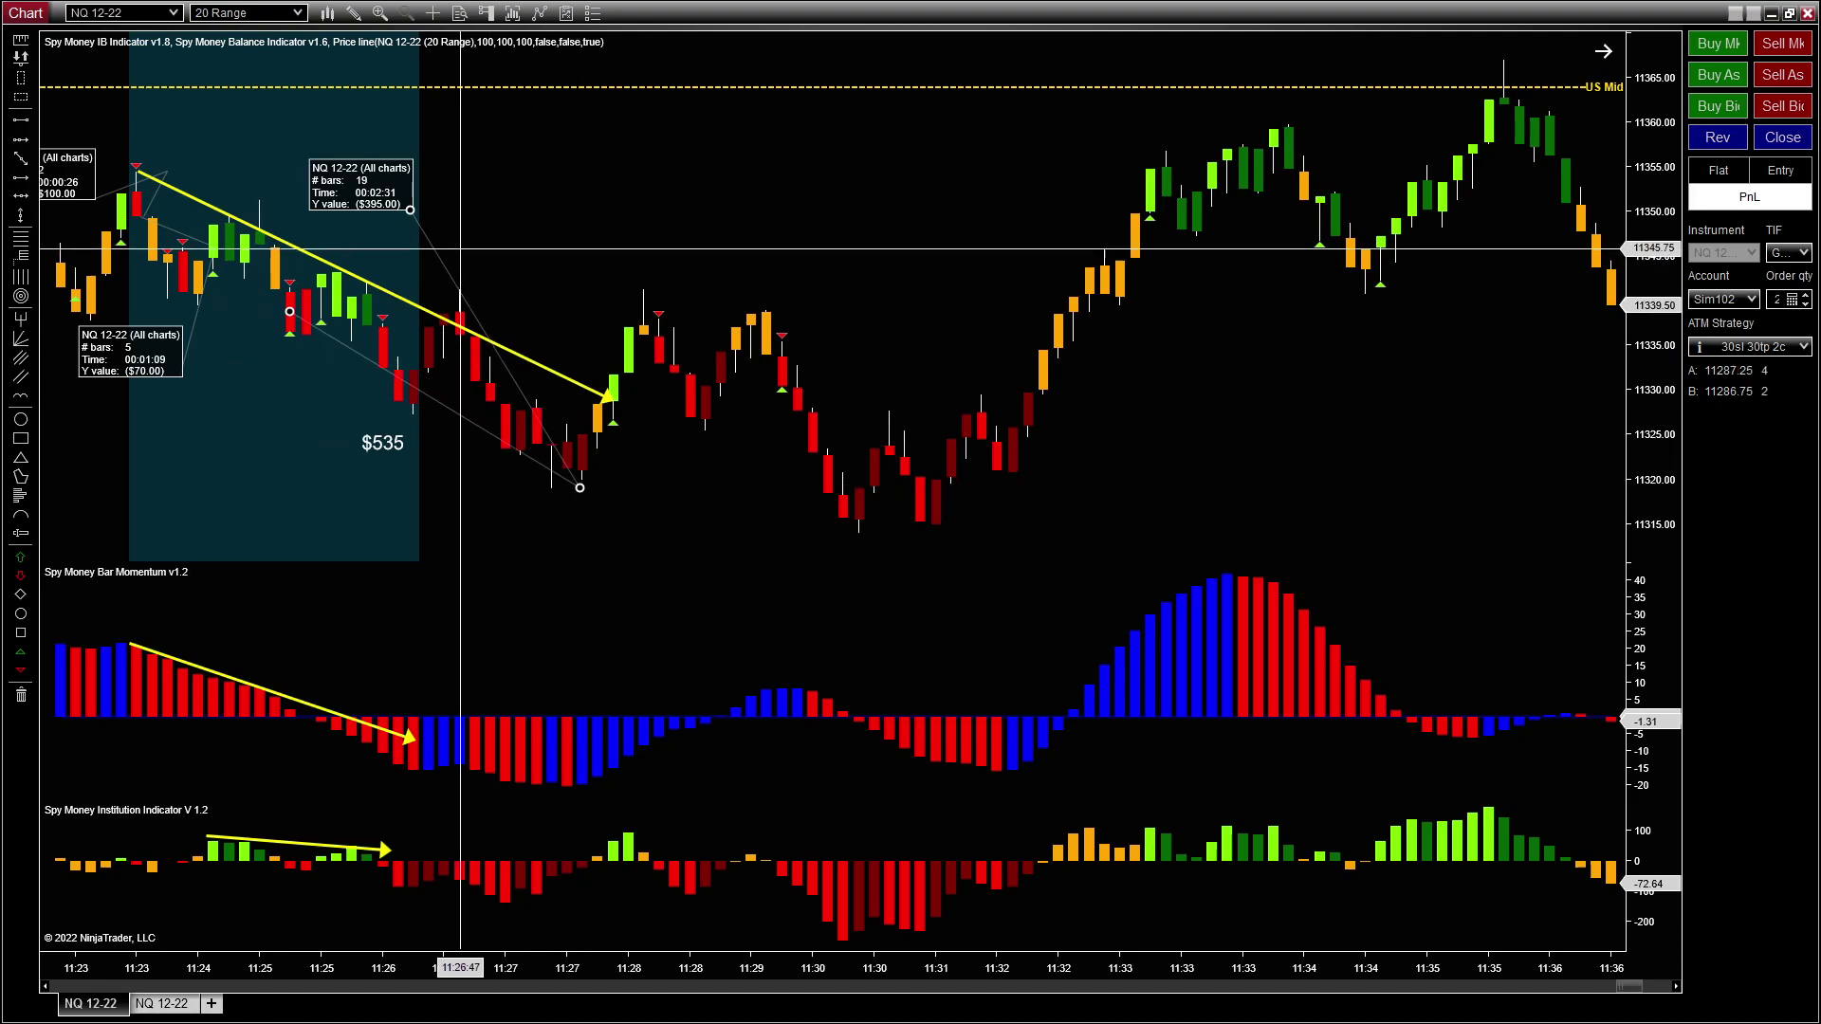
left_click(515, 224)
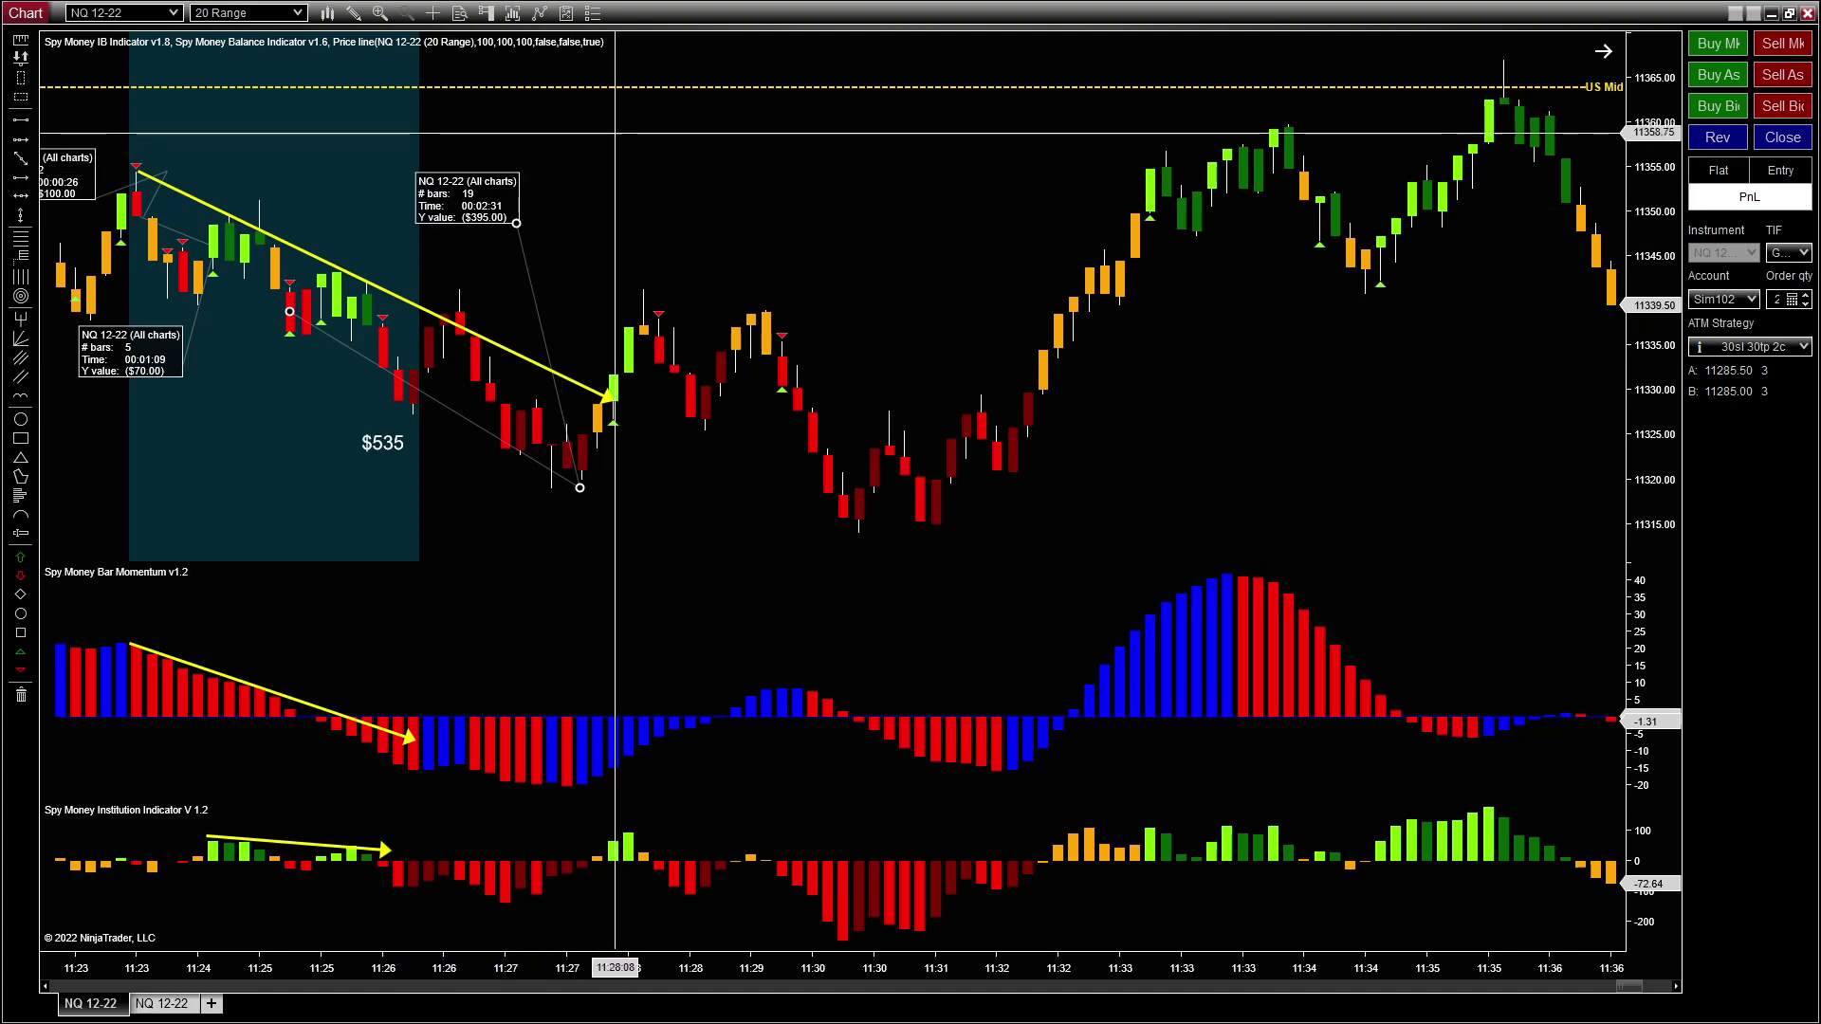
left_click_drag(574, 494, 437, 354)
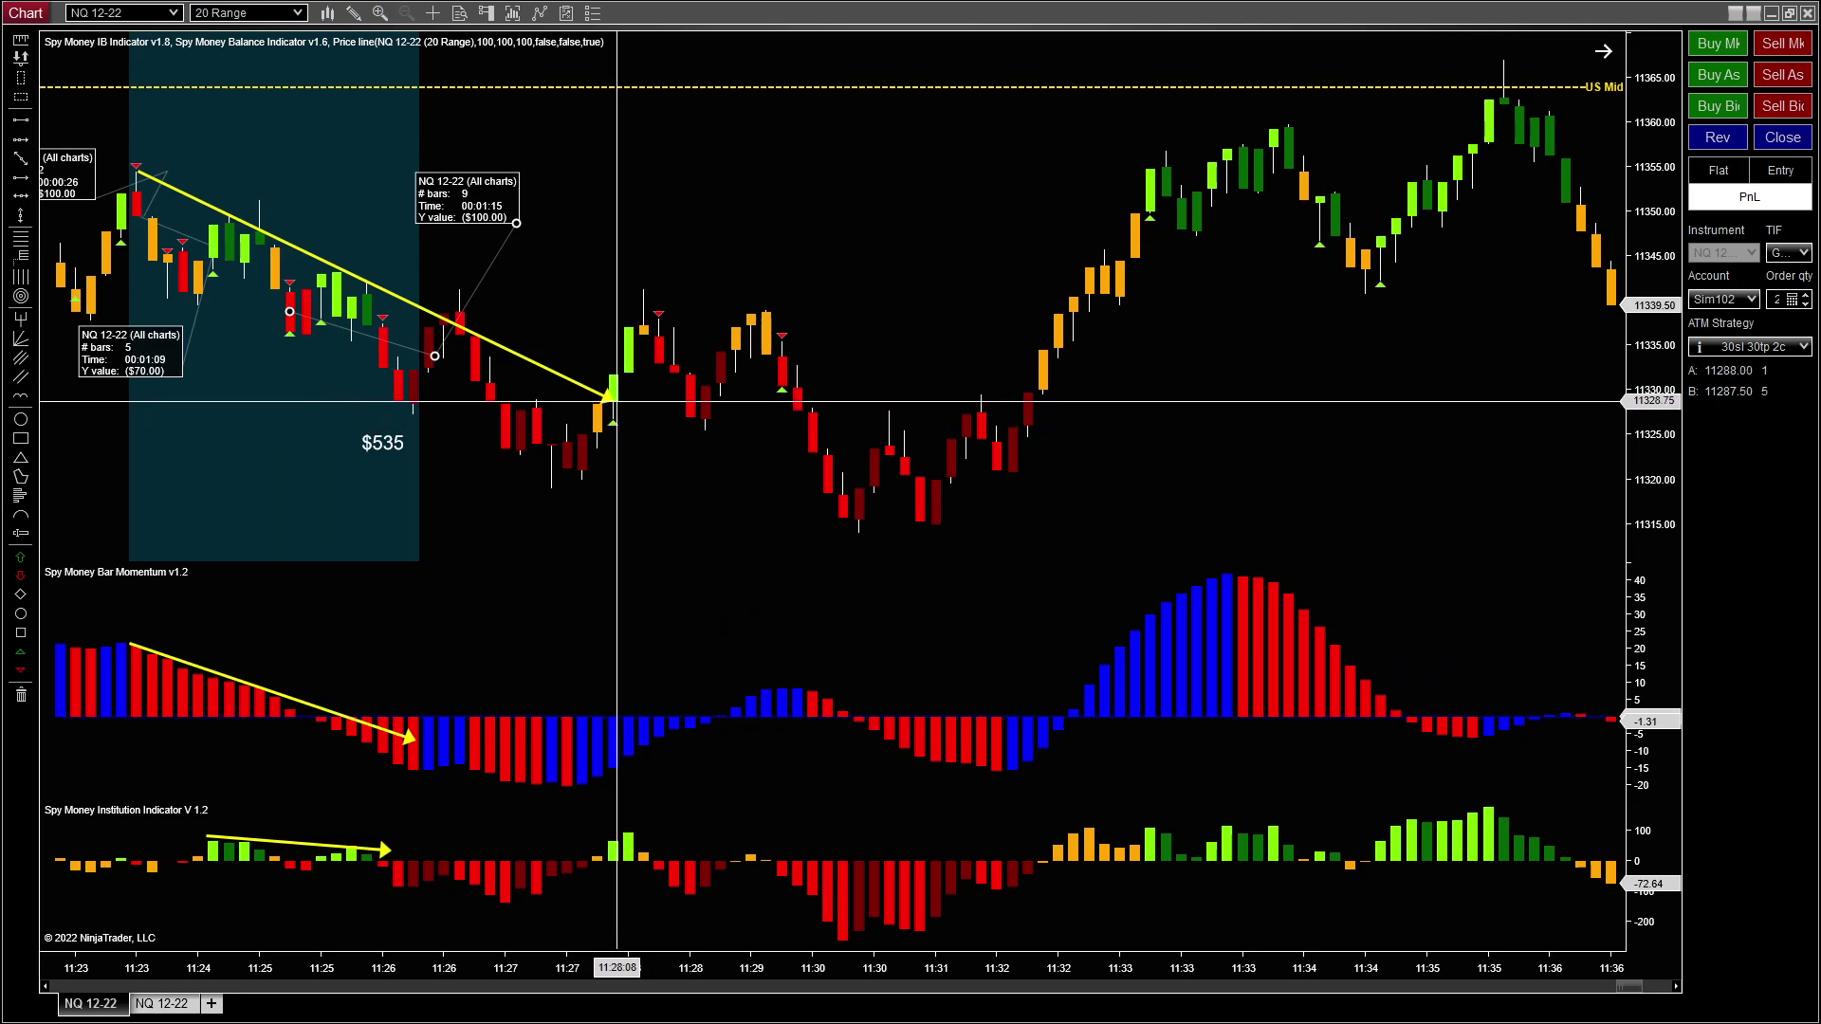
left_click_drag(607, 394, 562, 380)
Step: Clear all drawings, shade 11:27–11:30 teal, and anchor a new arrow at the 11:23 high
left_click(20, 695)
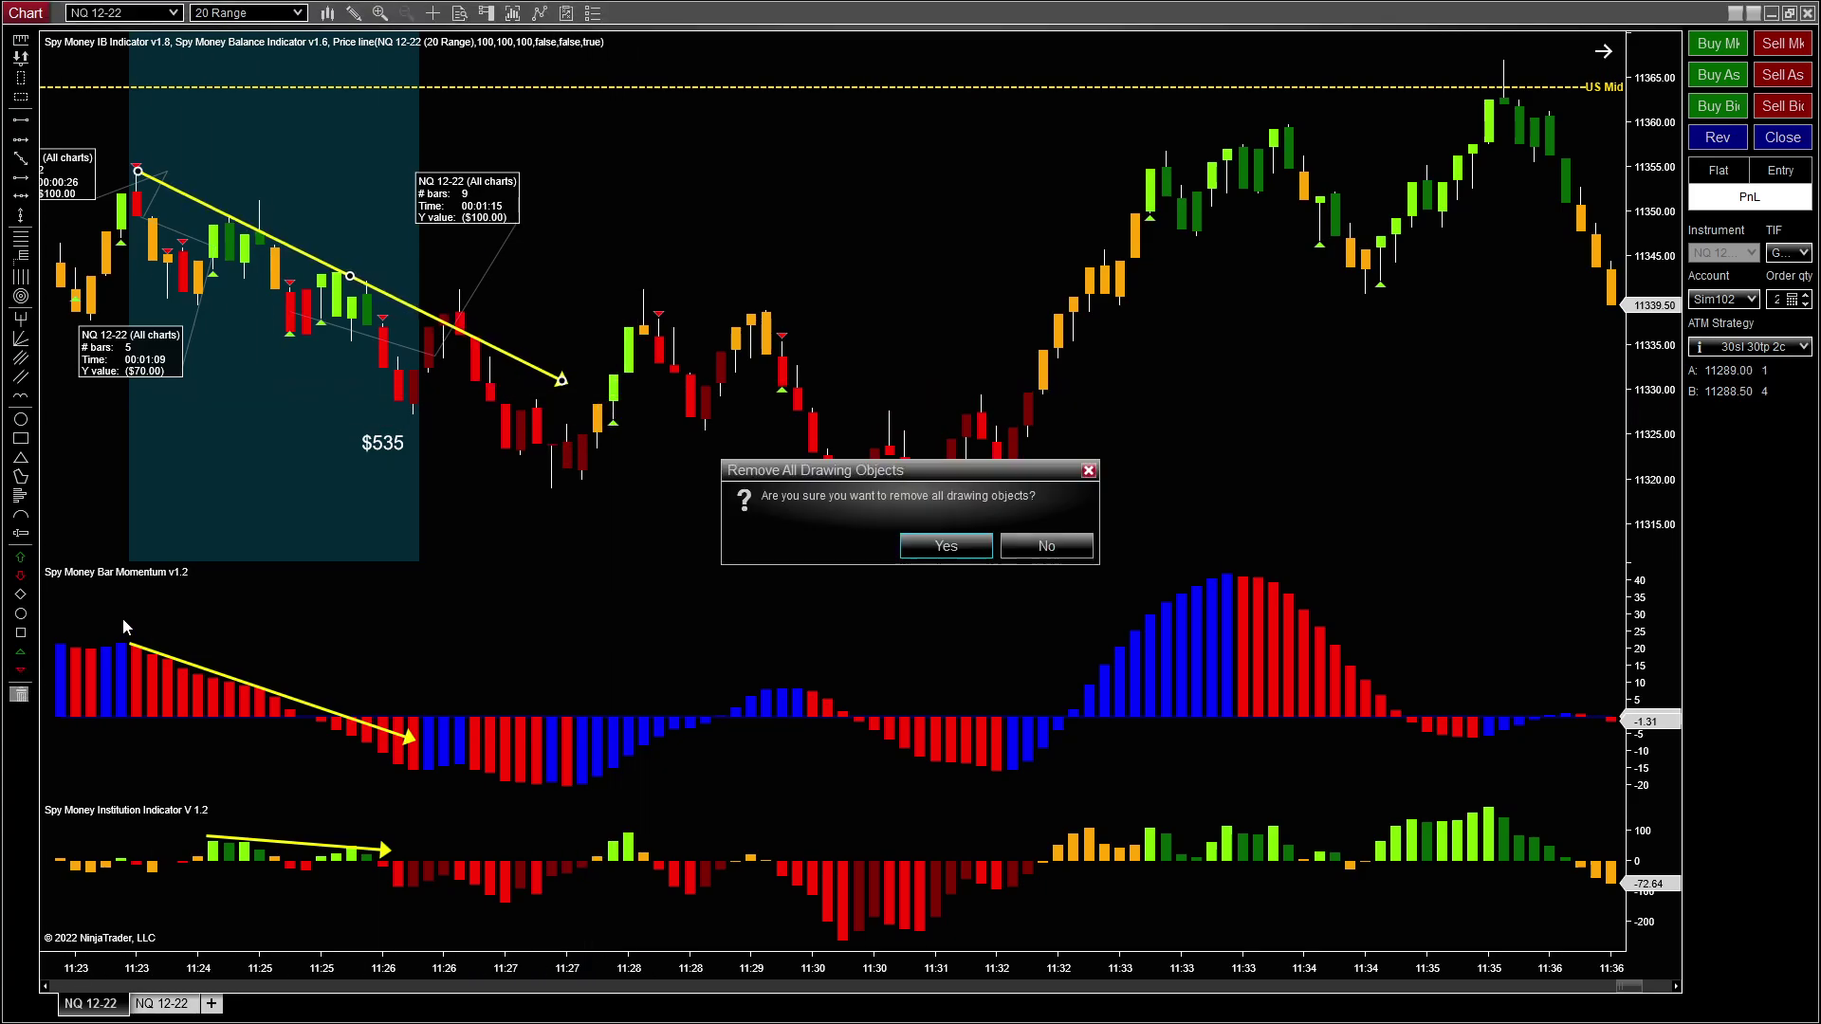
left_click(935, 546)
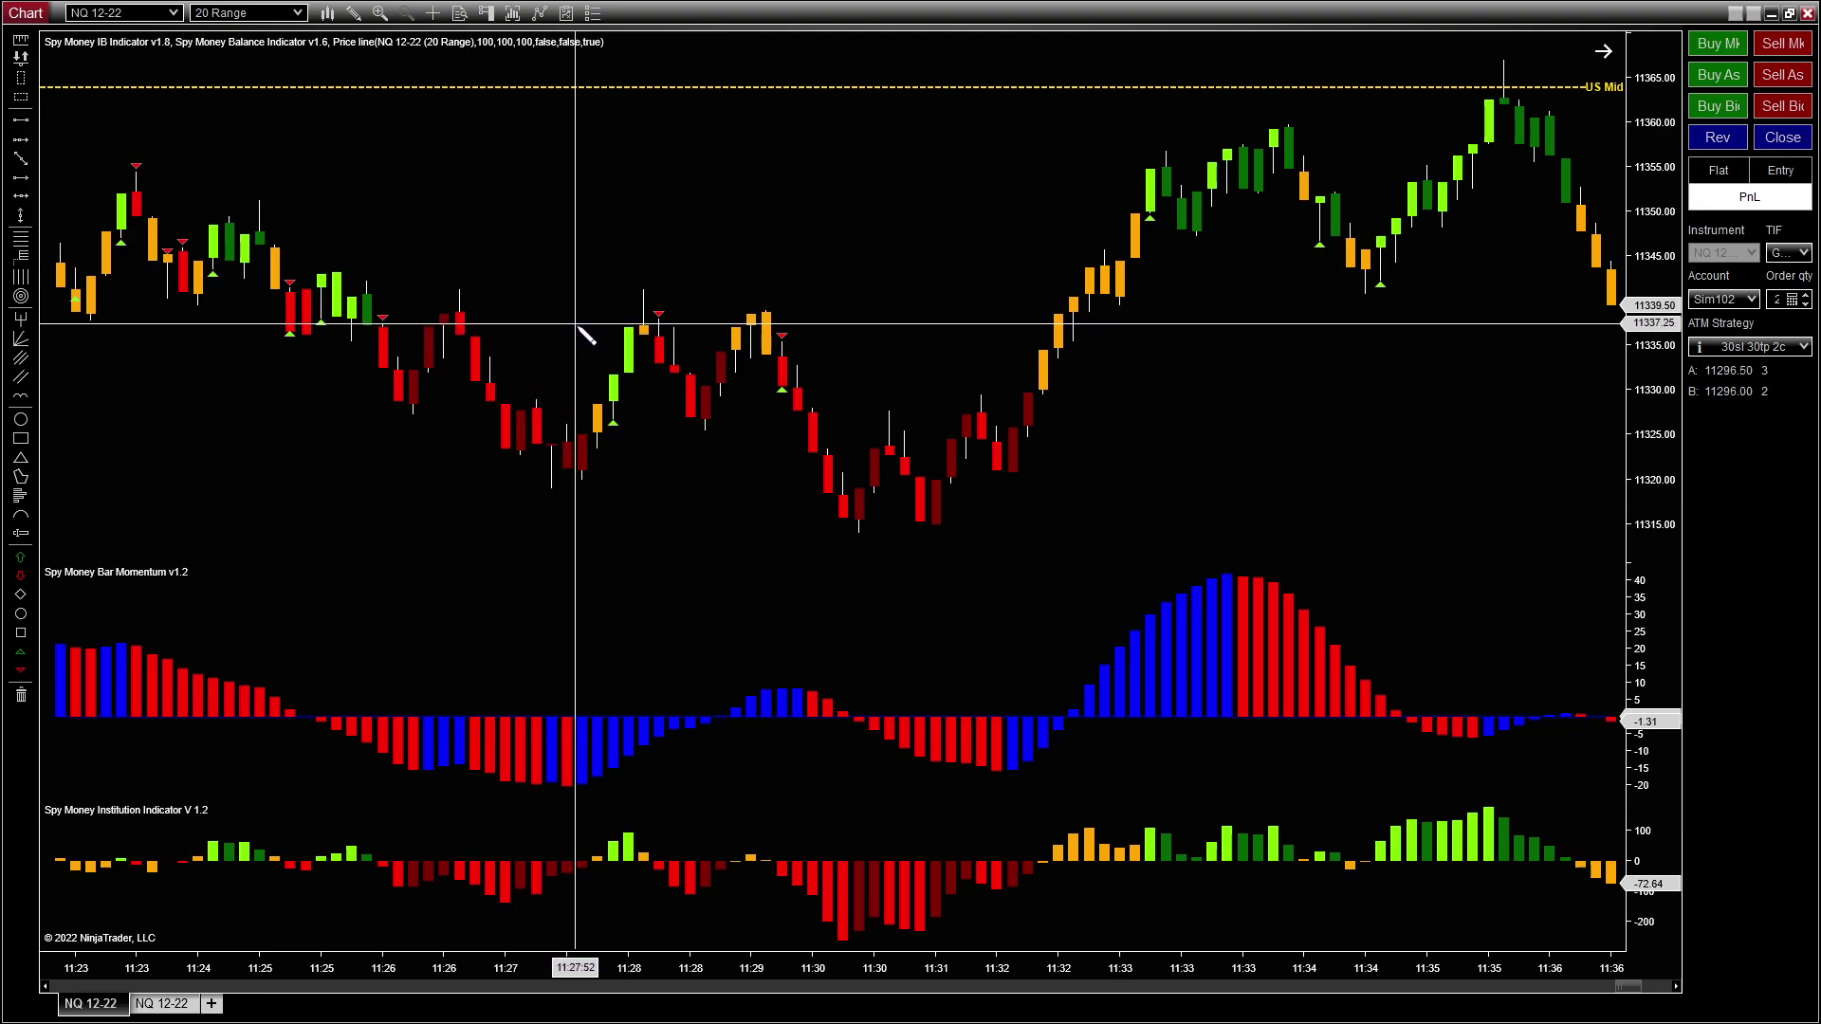
left_click_drag(578, 325, 801, 325)
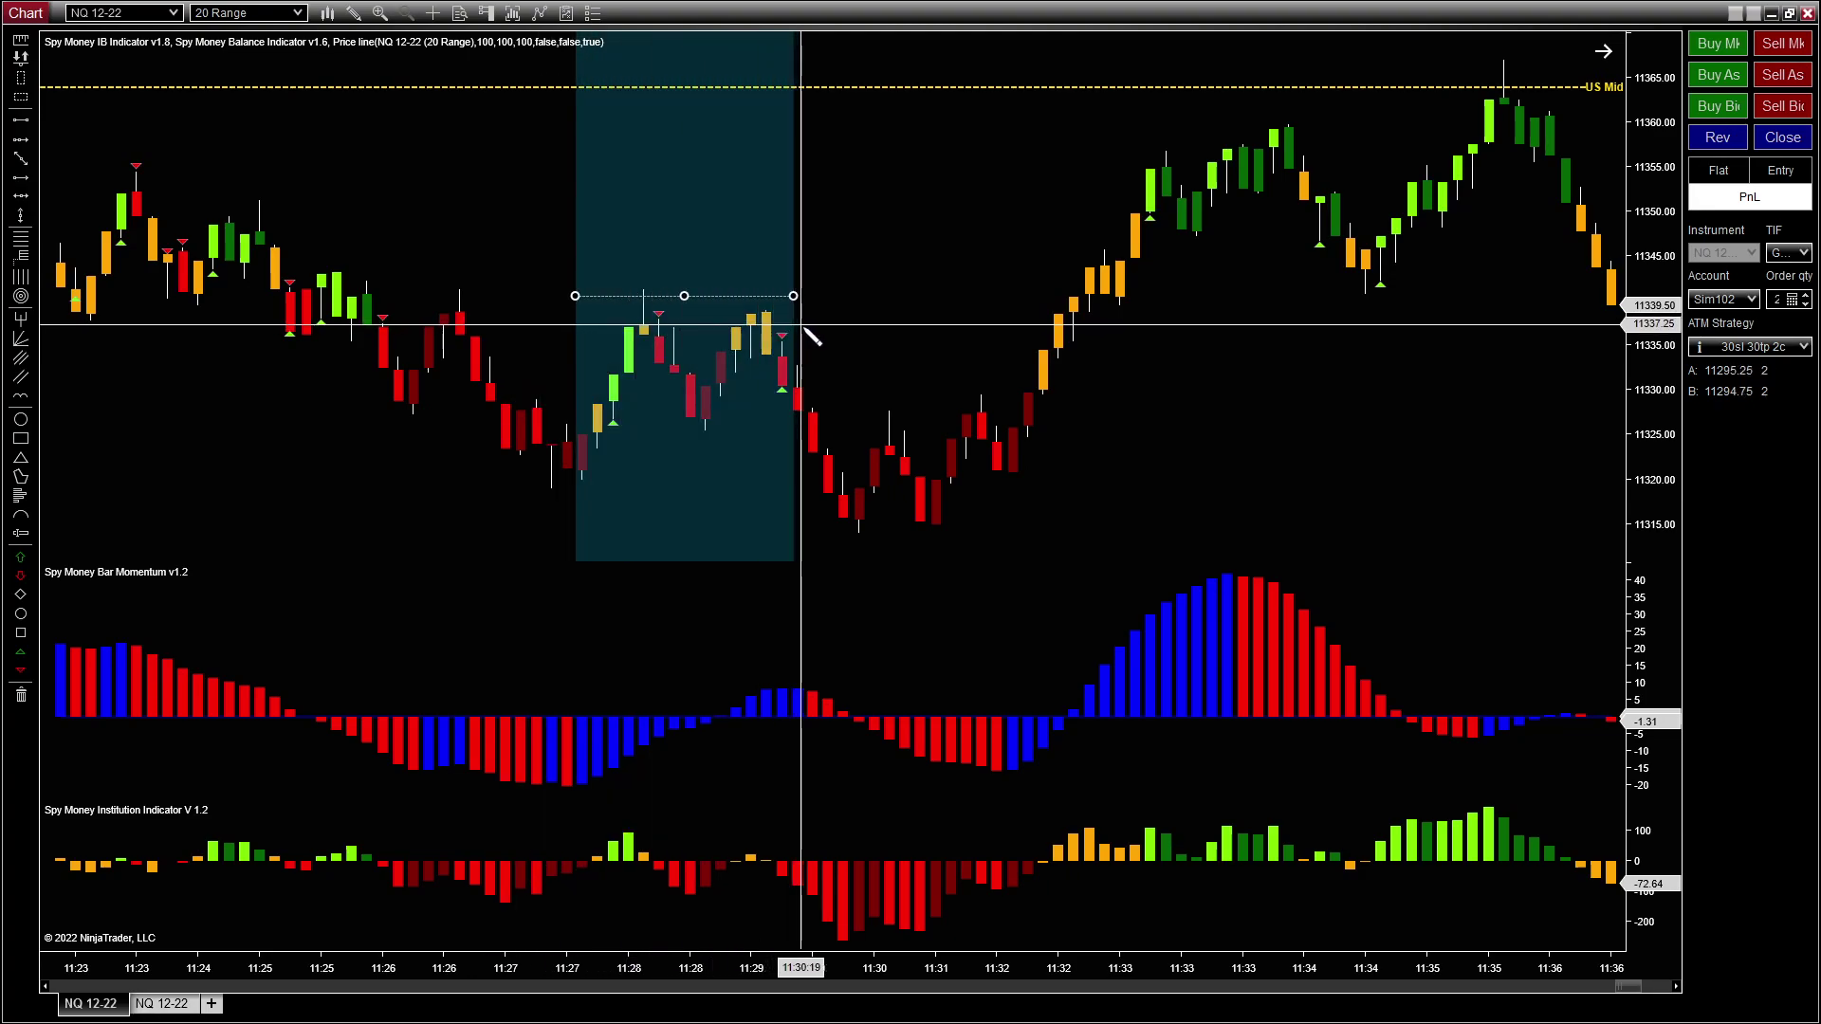
left_click(806, 324)
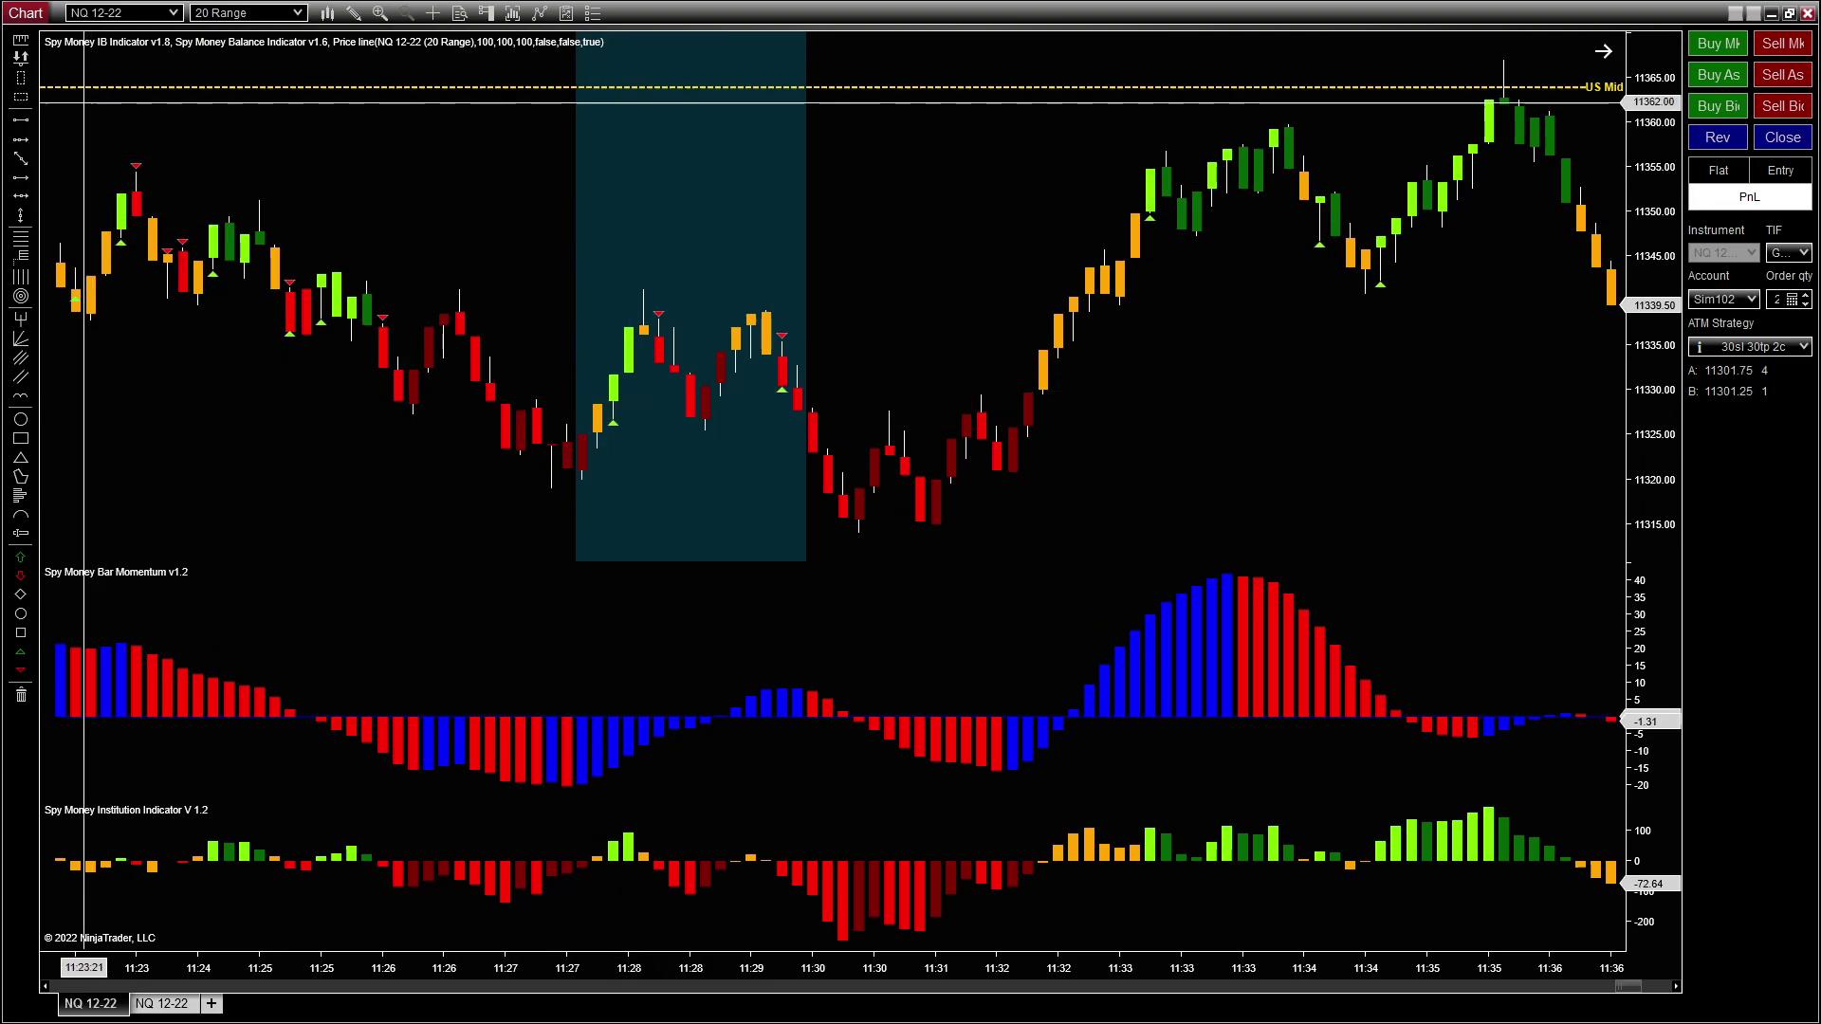
left_click(21, 177)
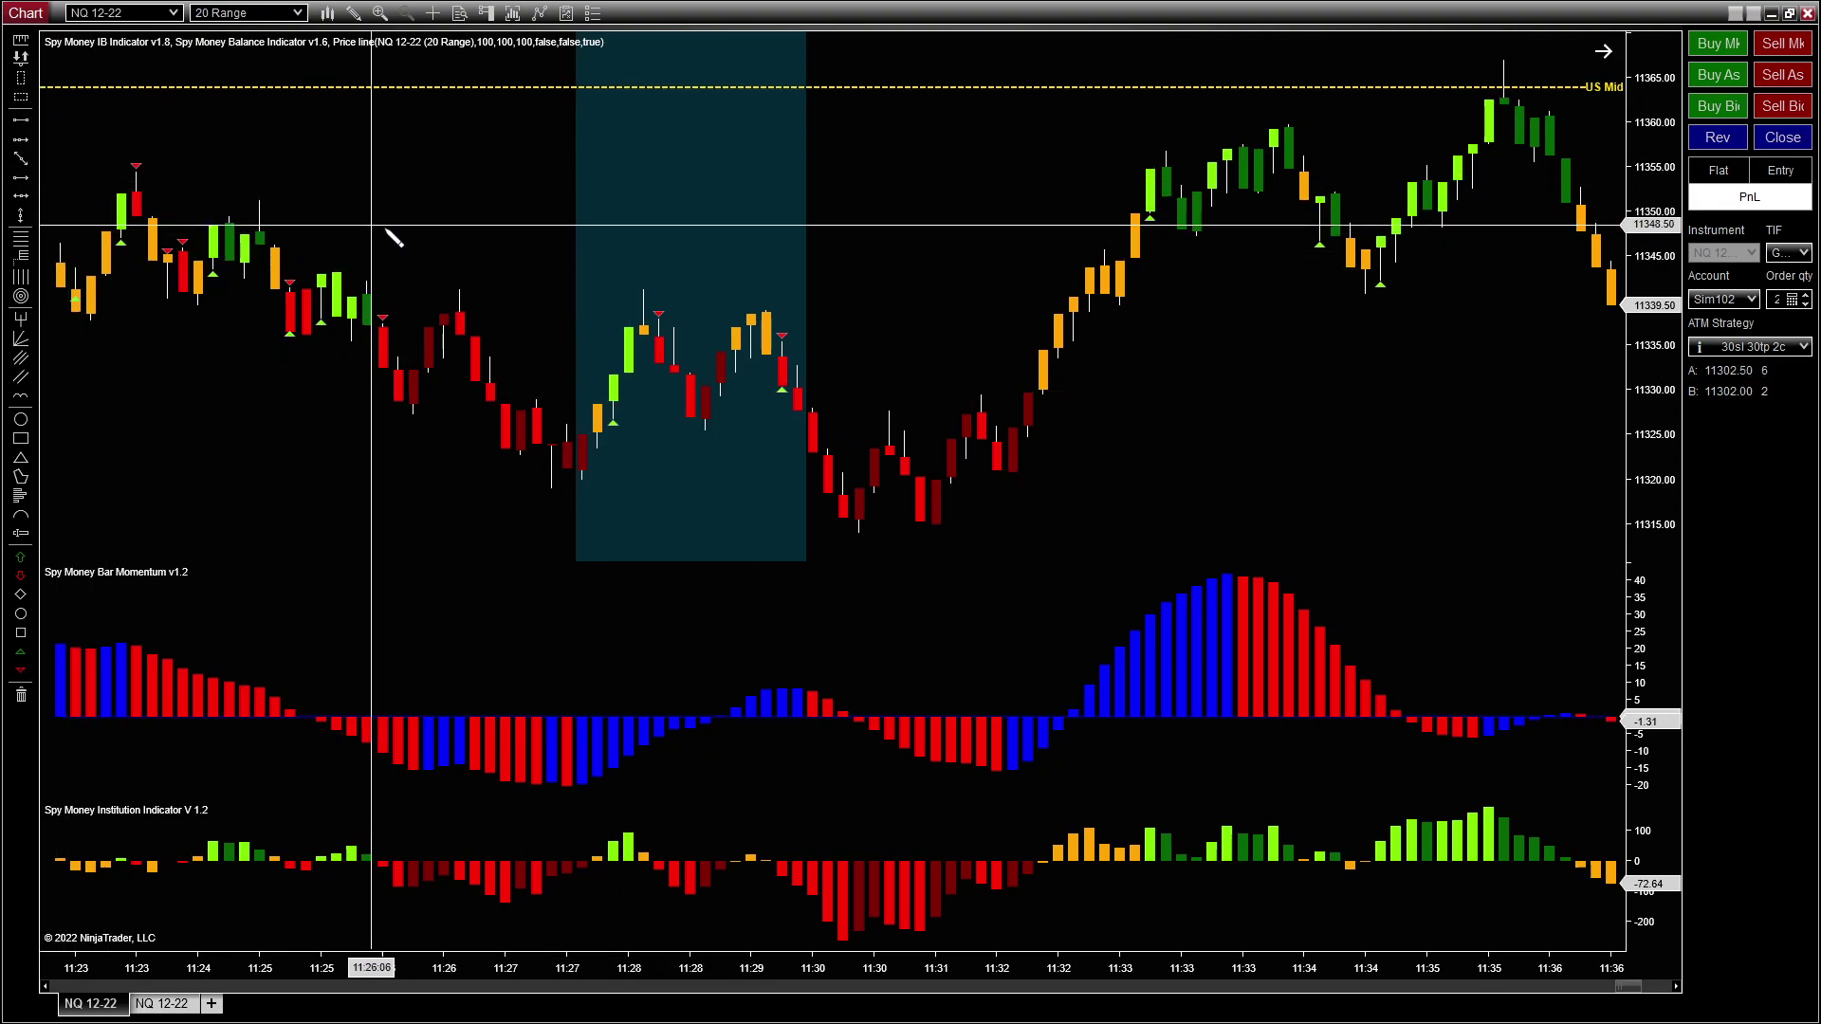
left_click(142, 171)
Step: End the down arrow at the 11:28 bar and add rising arrows in momentum and Institution panels
left_click(631, 381)
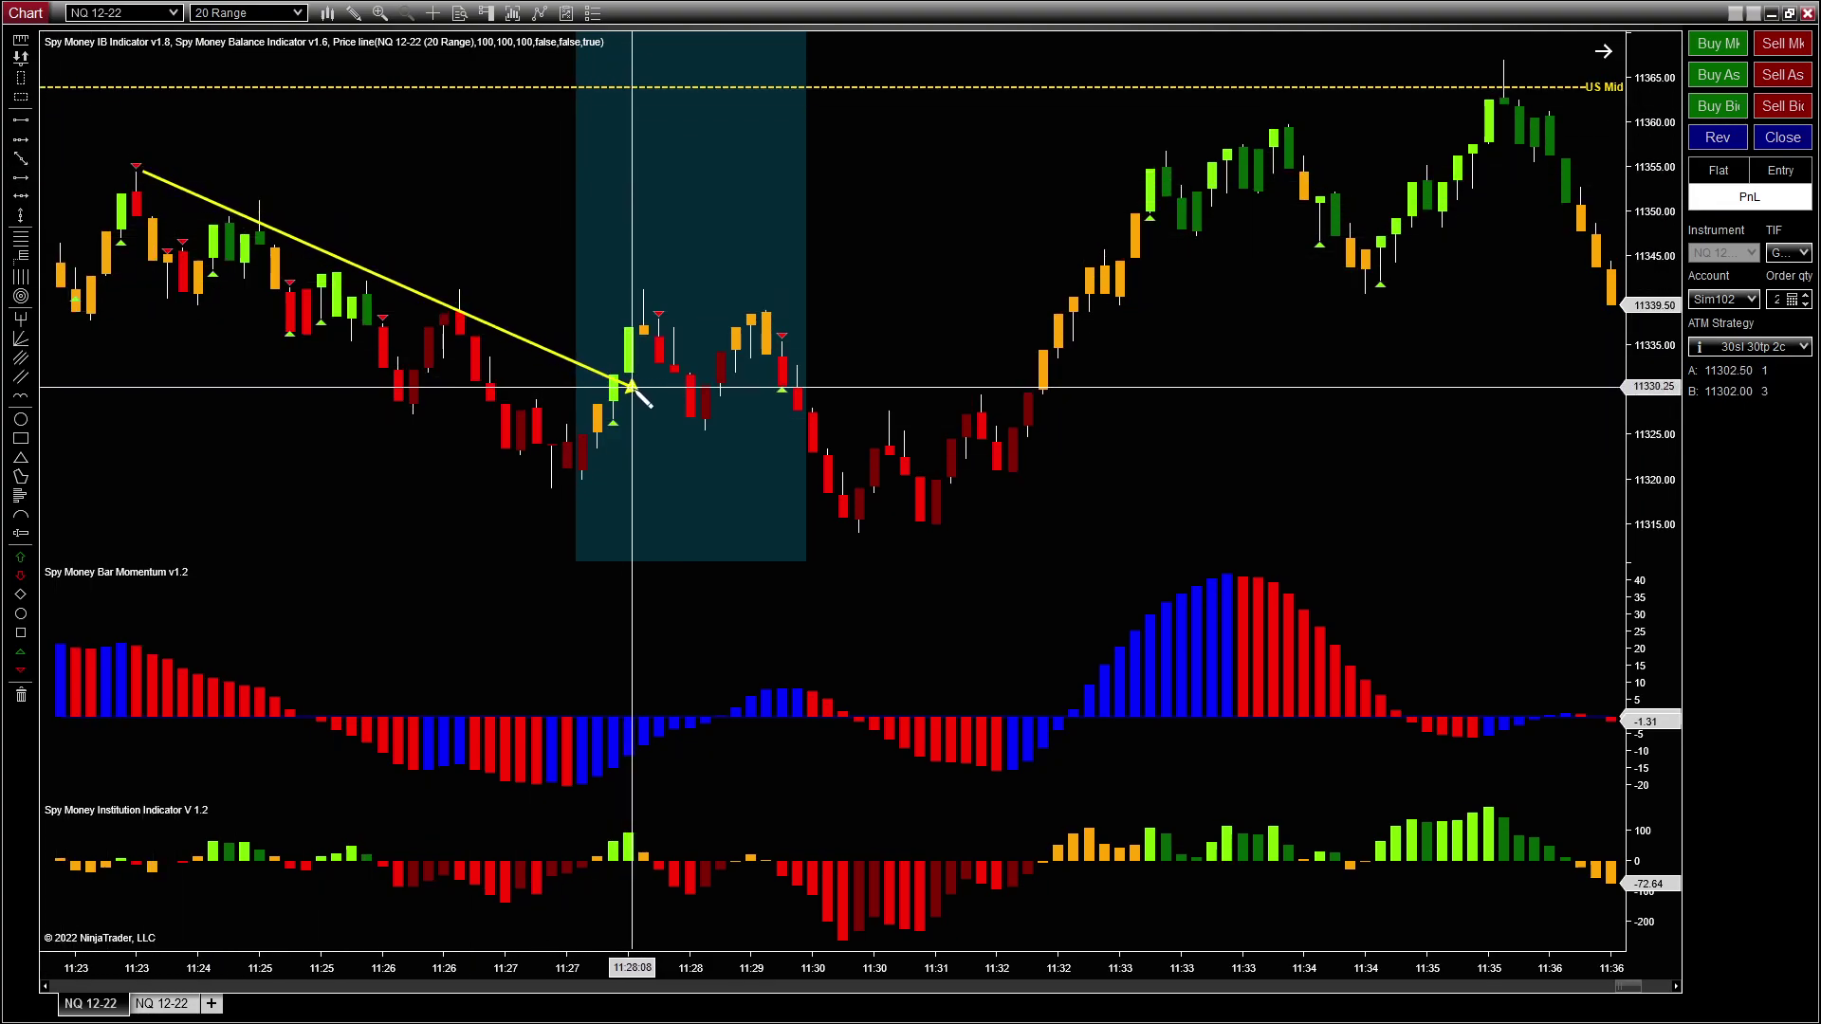
left_click(580, 786)
left_click(637, 761)
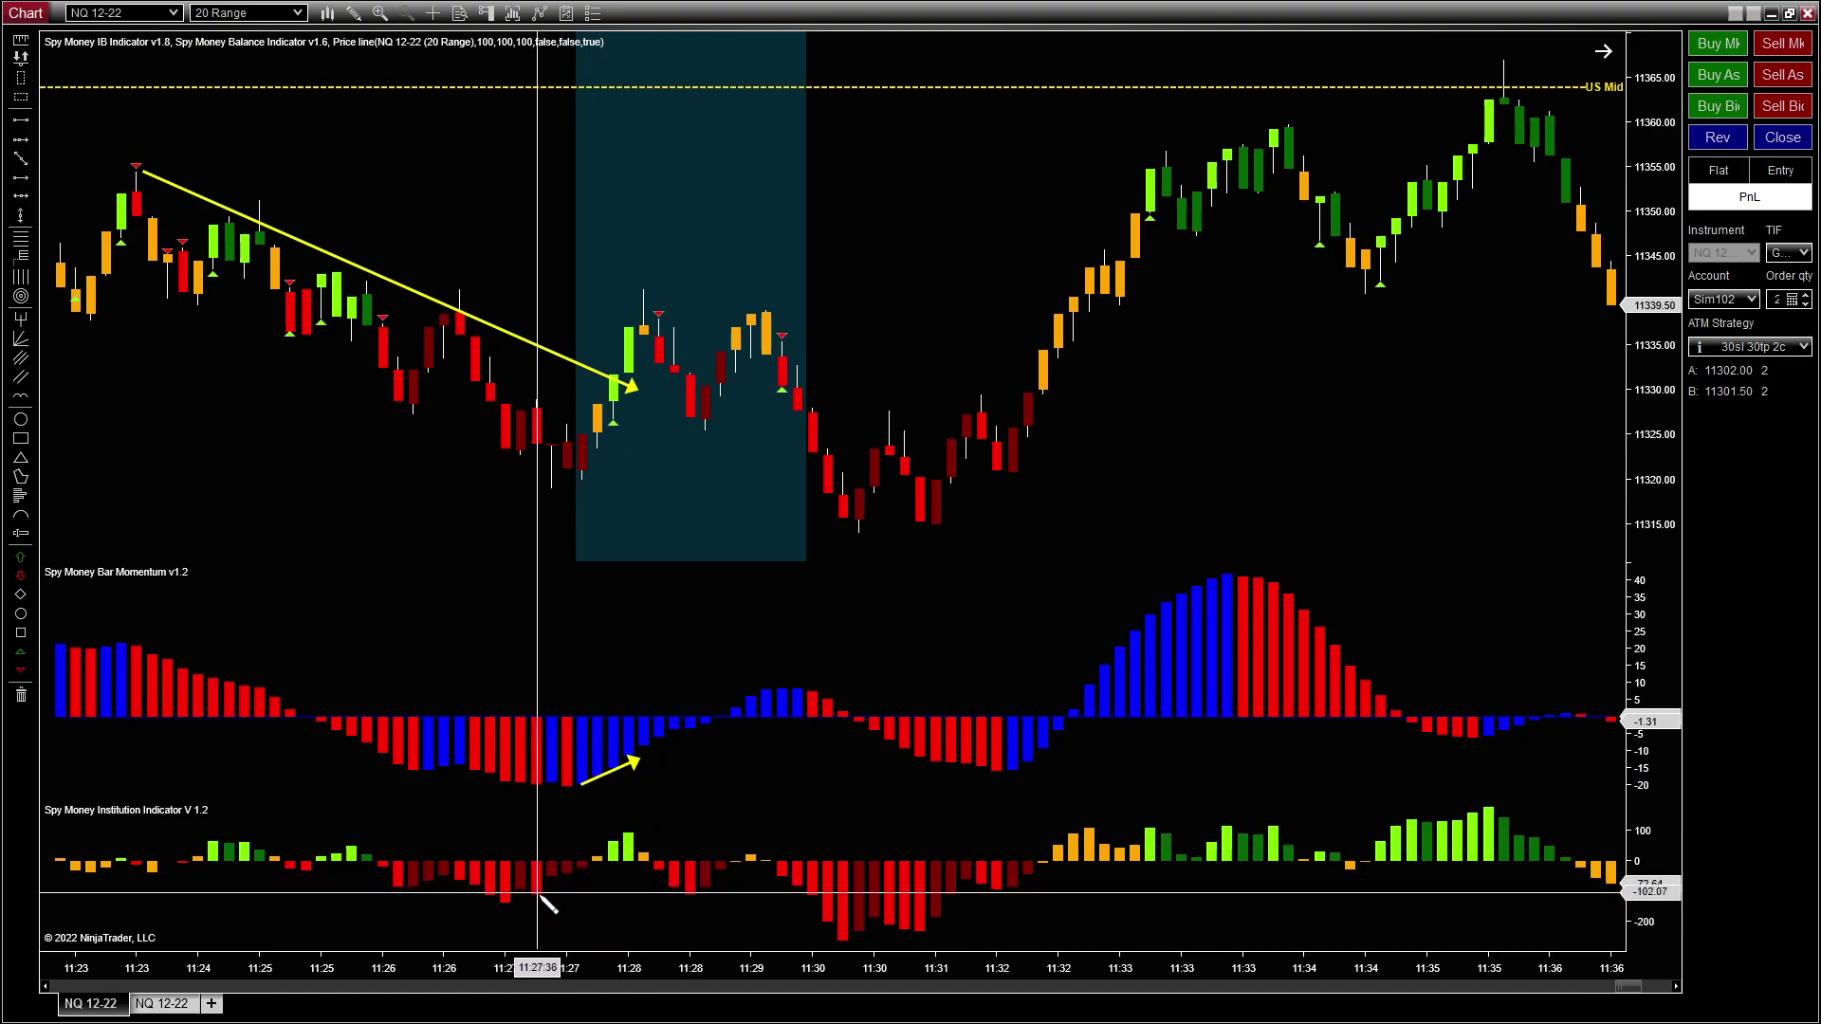
left_click(512, 901)
left_click(604, 867)
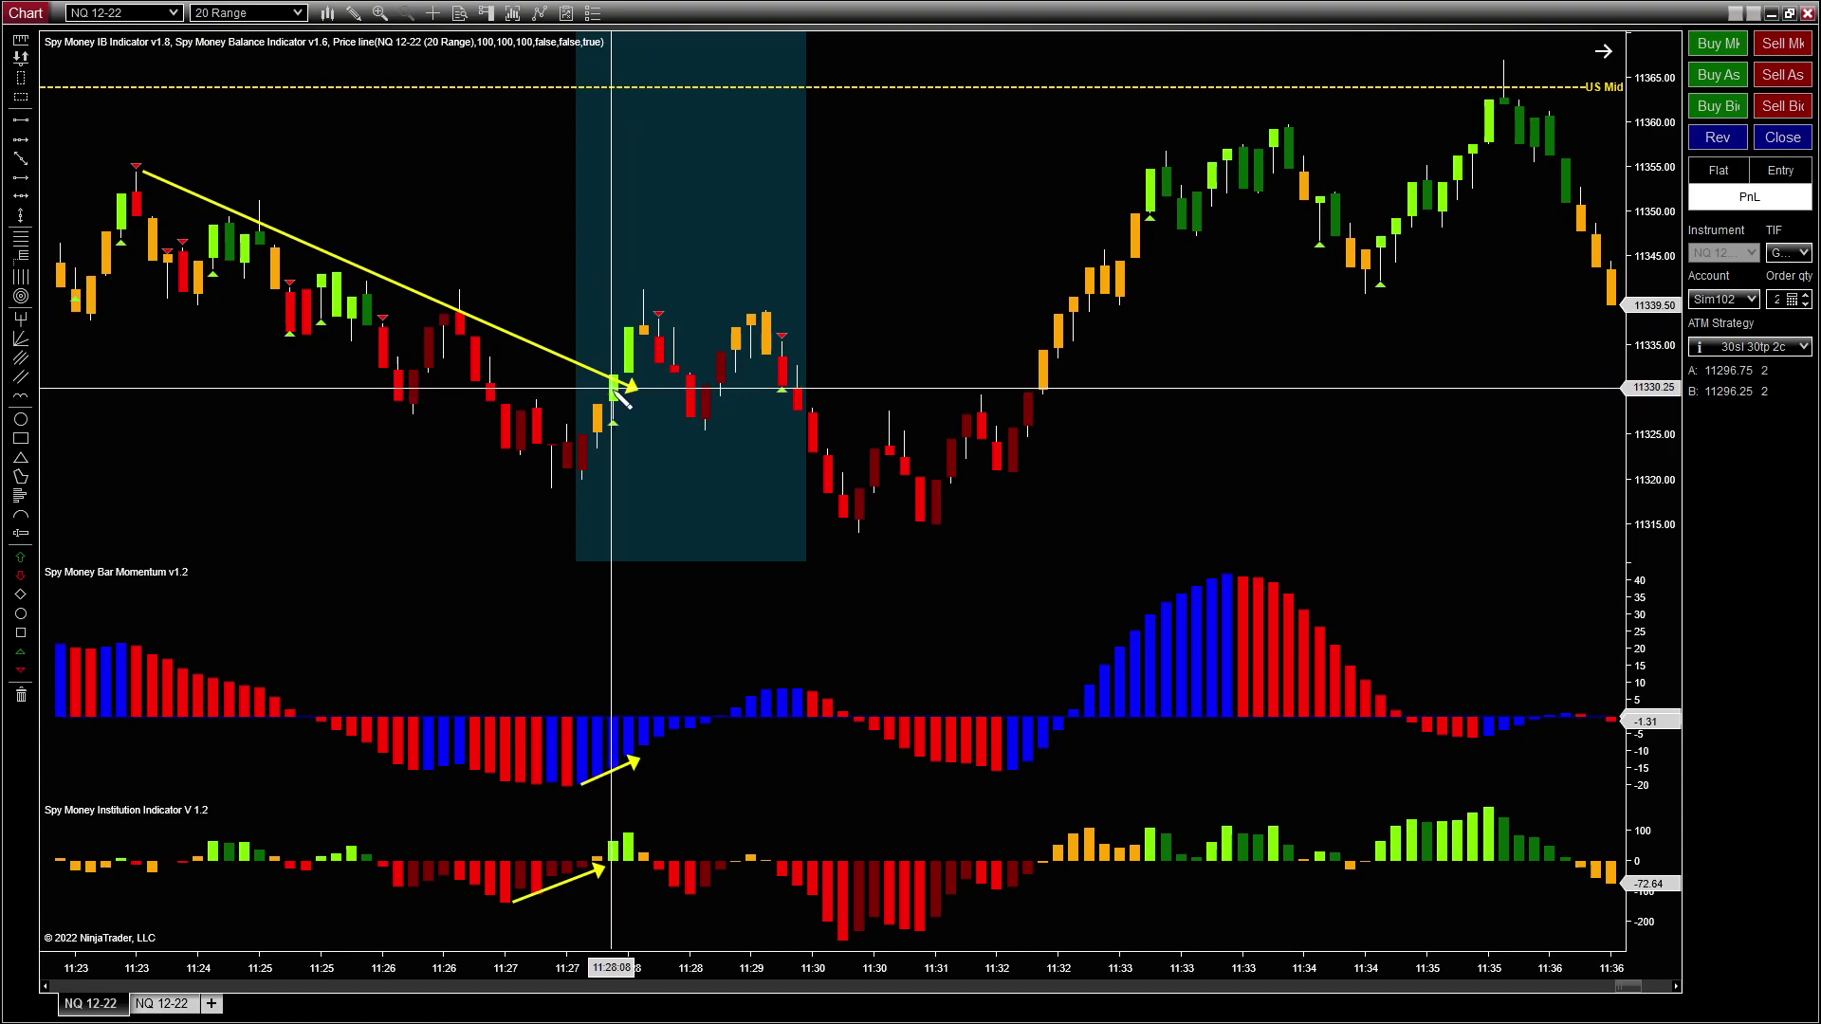
Step: Add rulers from the arrowhead measuring $225.00 over 3 bars and $30.00 over 4 bars
left_click_drag(613, 389, 655, 275)
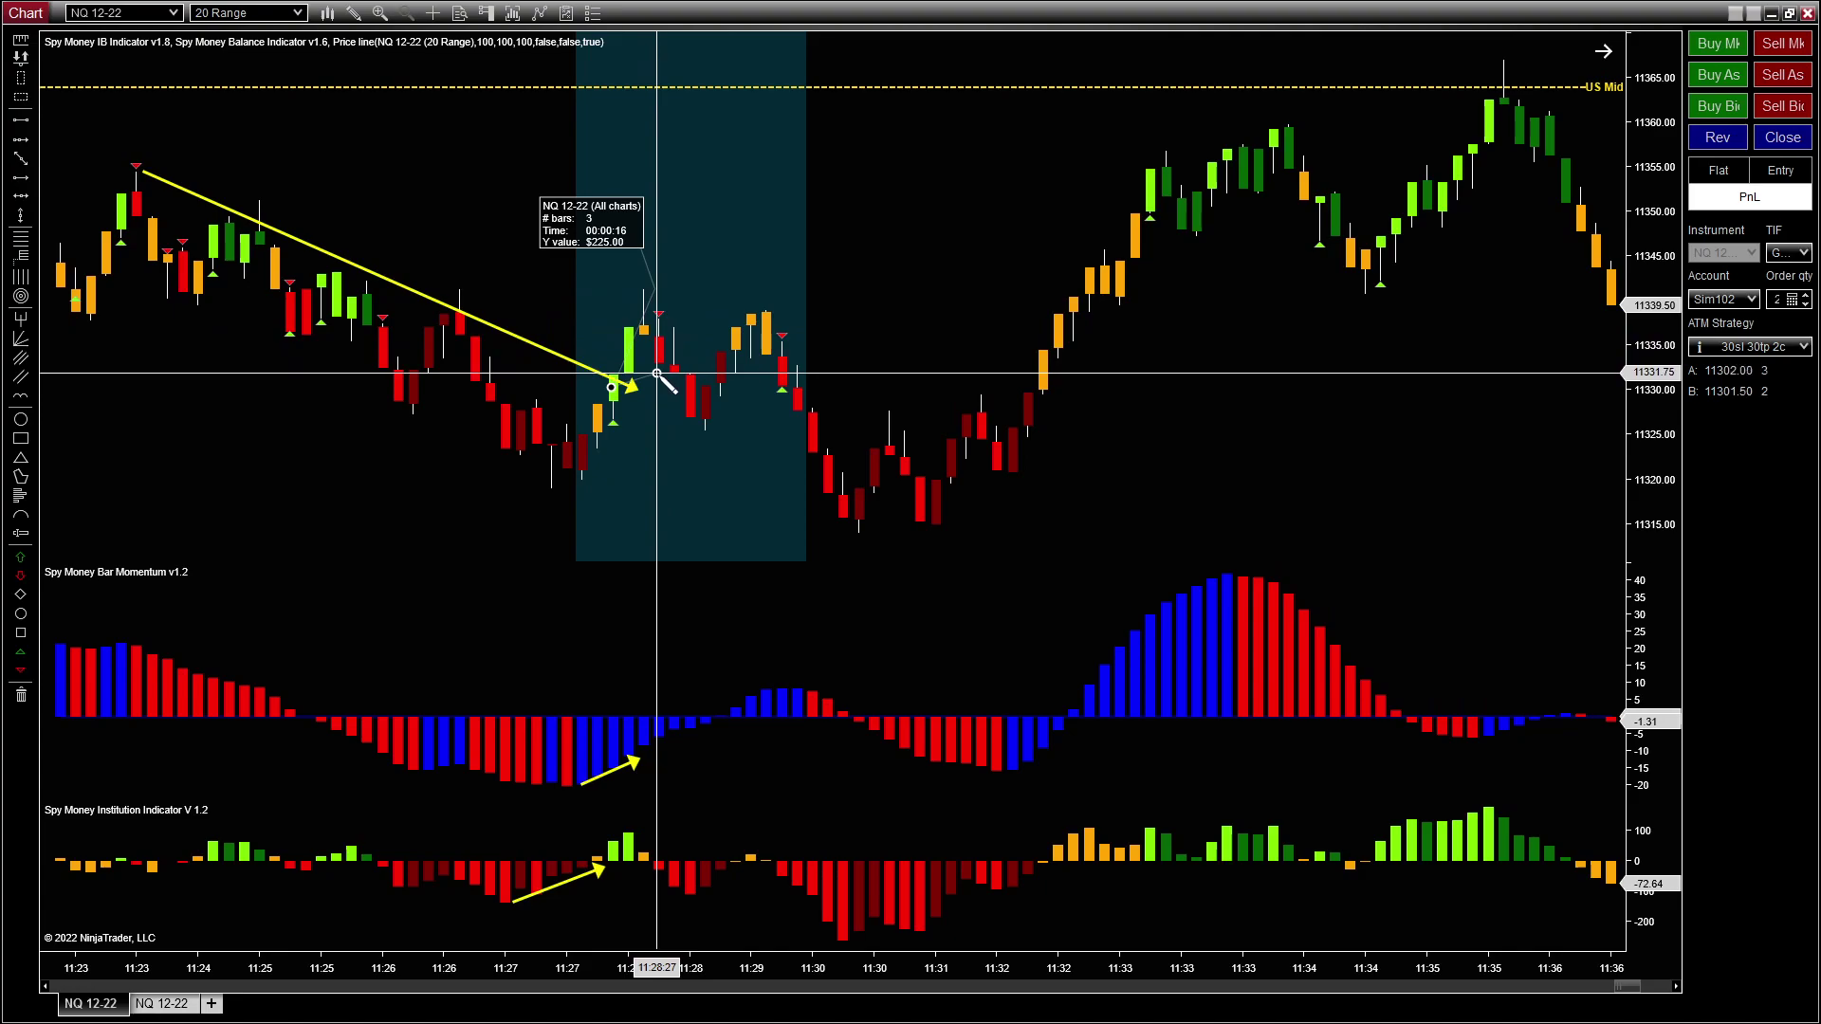
left_click_drag(676, 372, 676, 529)
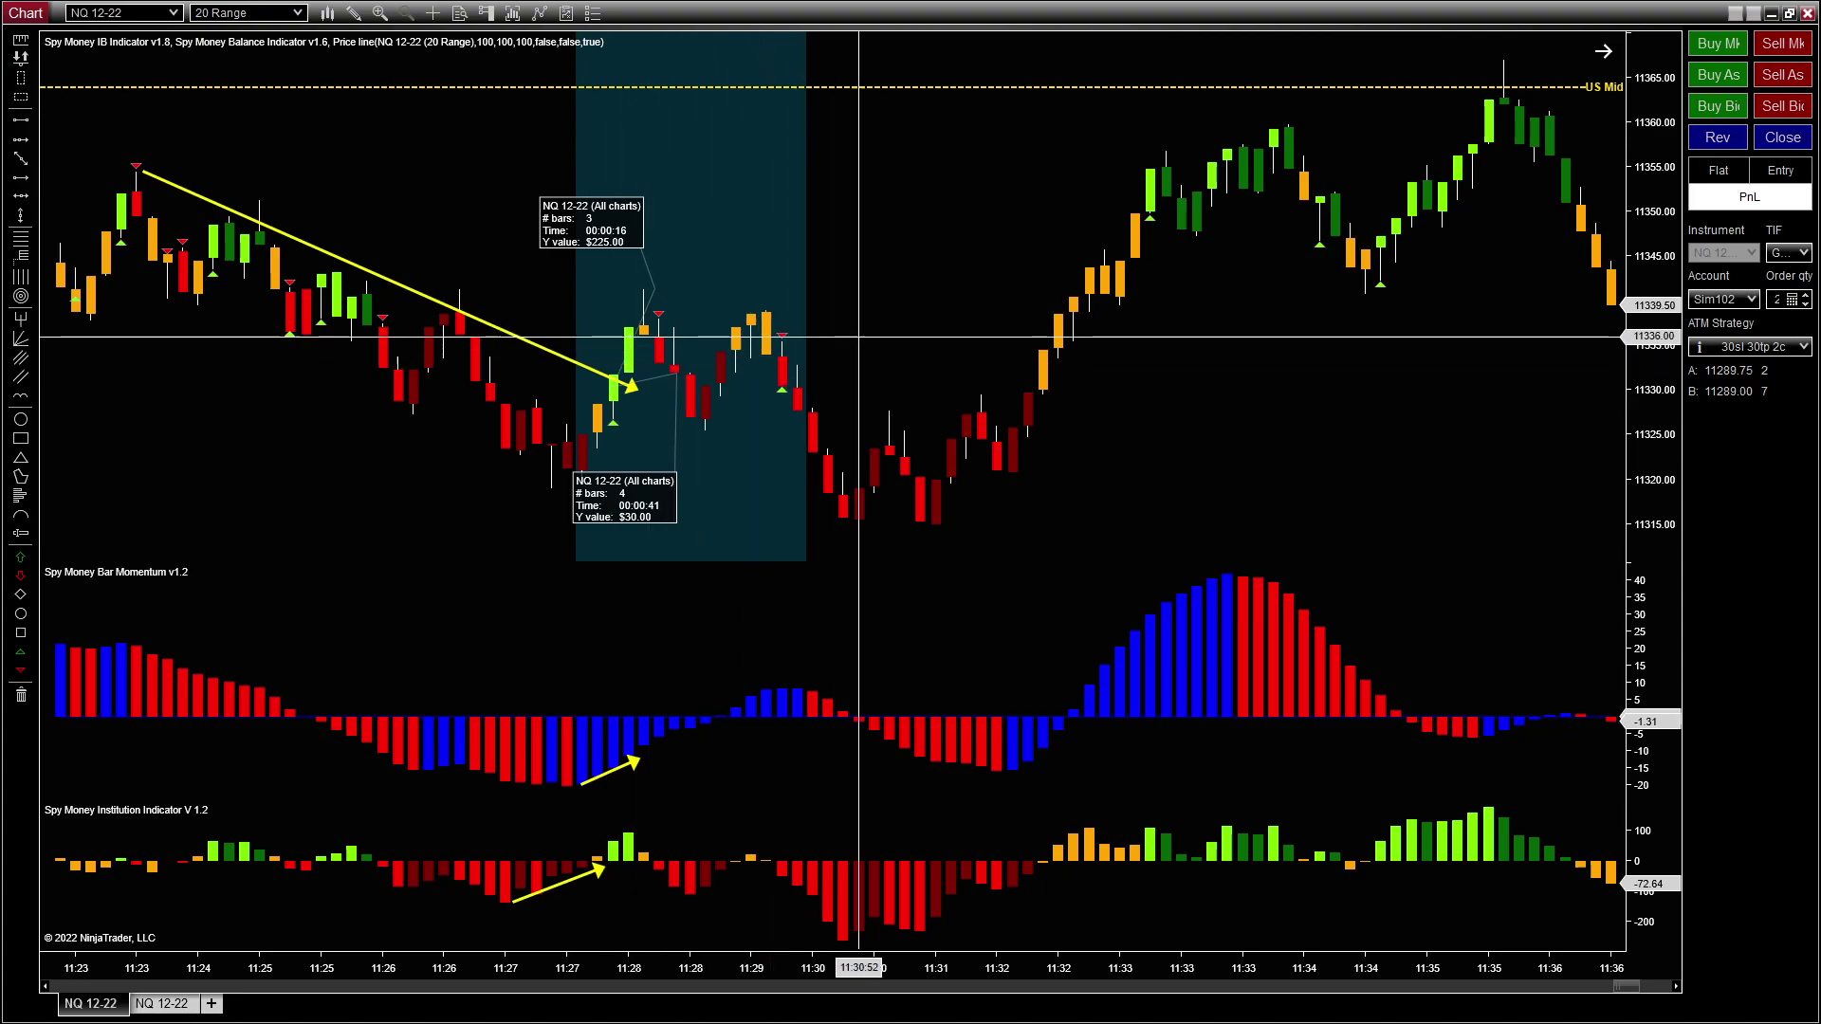
scroll(758, 364, "down", 8)
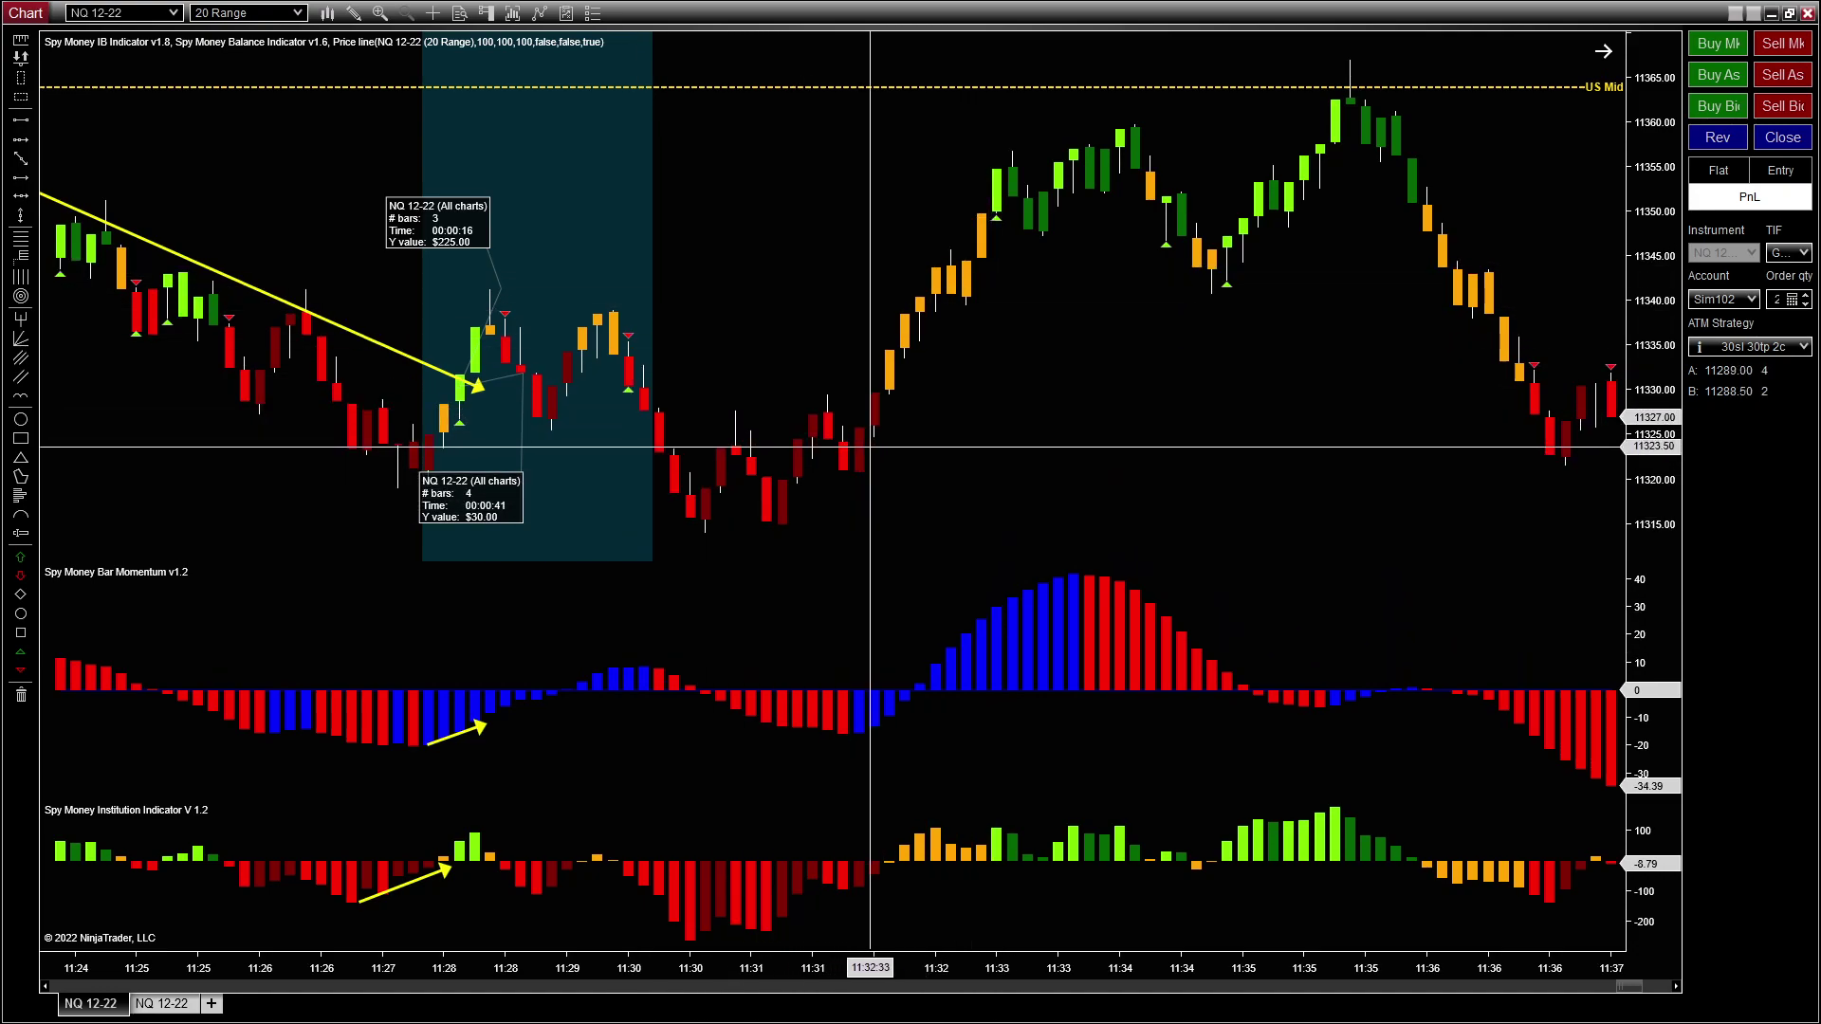
Step: Delete all drawings and shade the 11:32–11:33 rally bars with a teal highlight
left_click(20, 694)
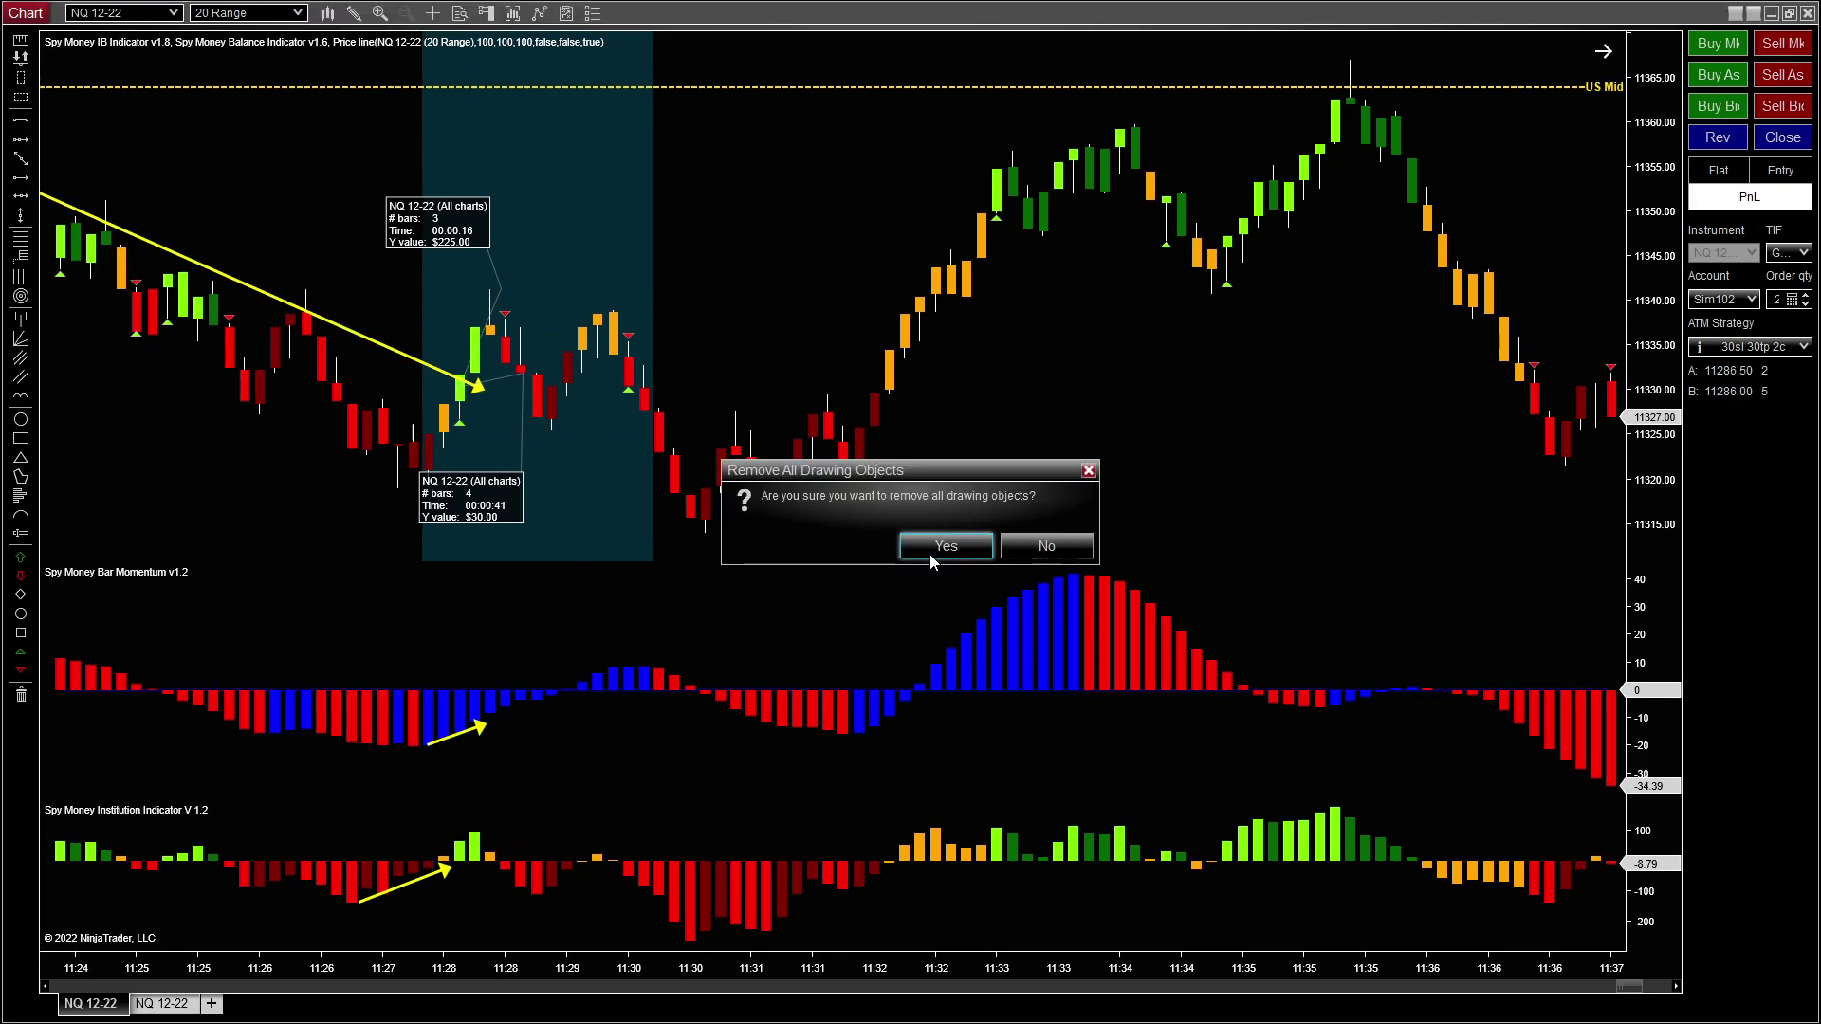
left_click(930, 554)
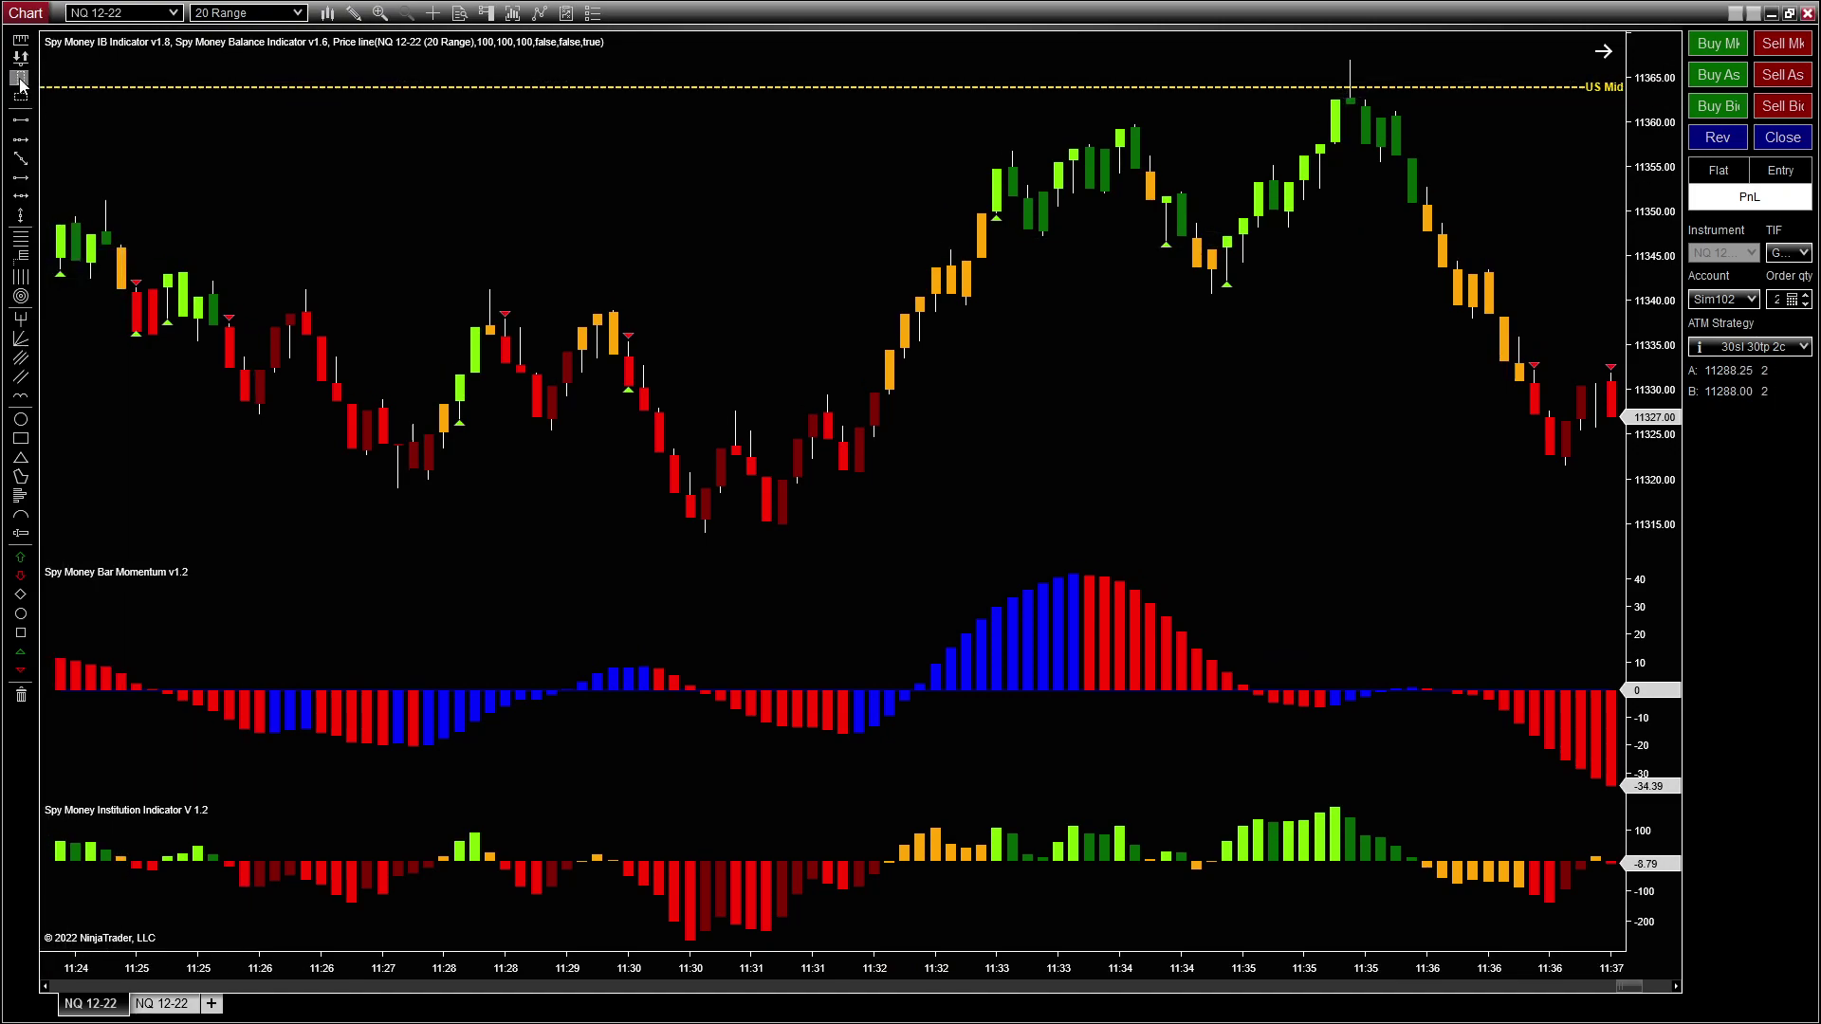
left_click_drag(851, 419, 1081, 402)
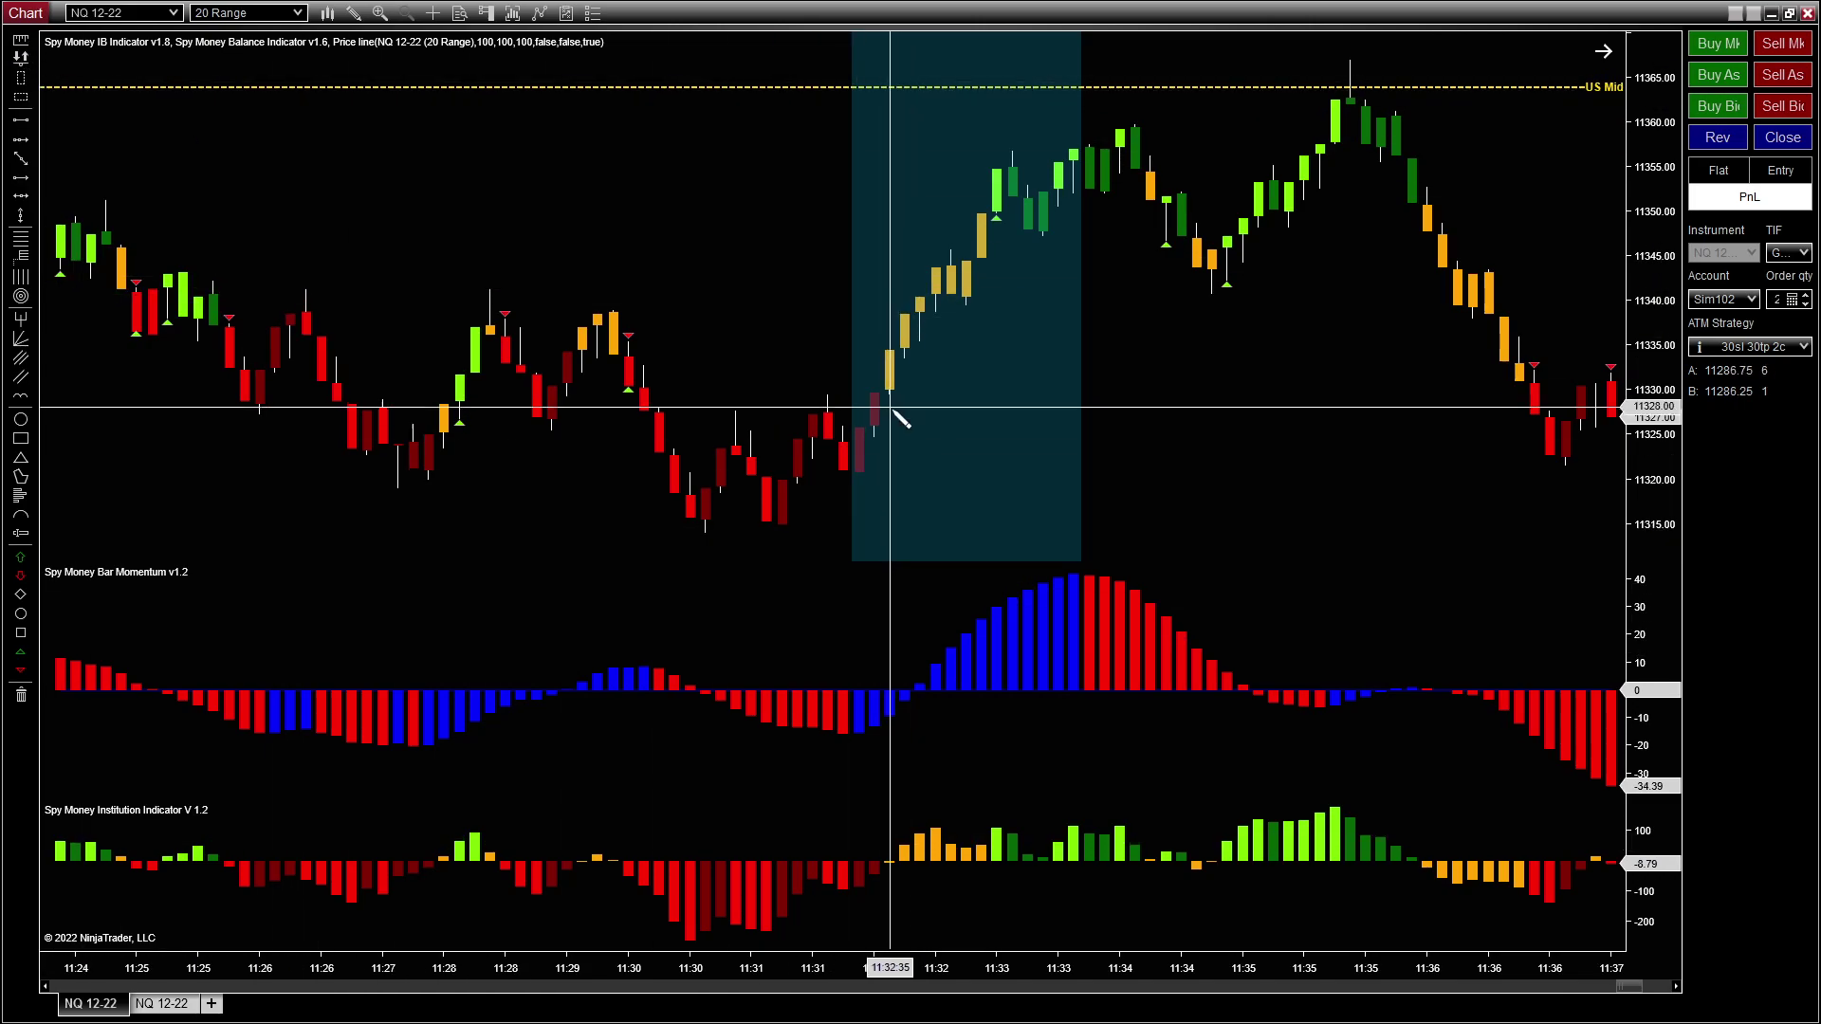
Step: Draw a ruler from the rally's start inside the shaded box and place its info box
left_click(903, 334)
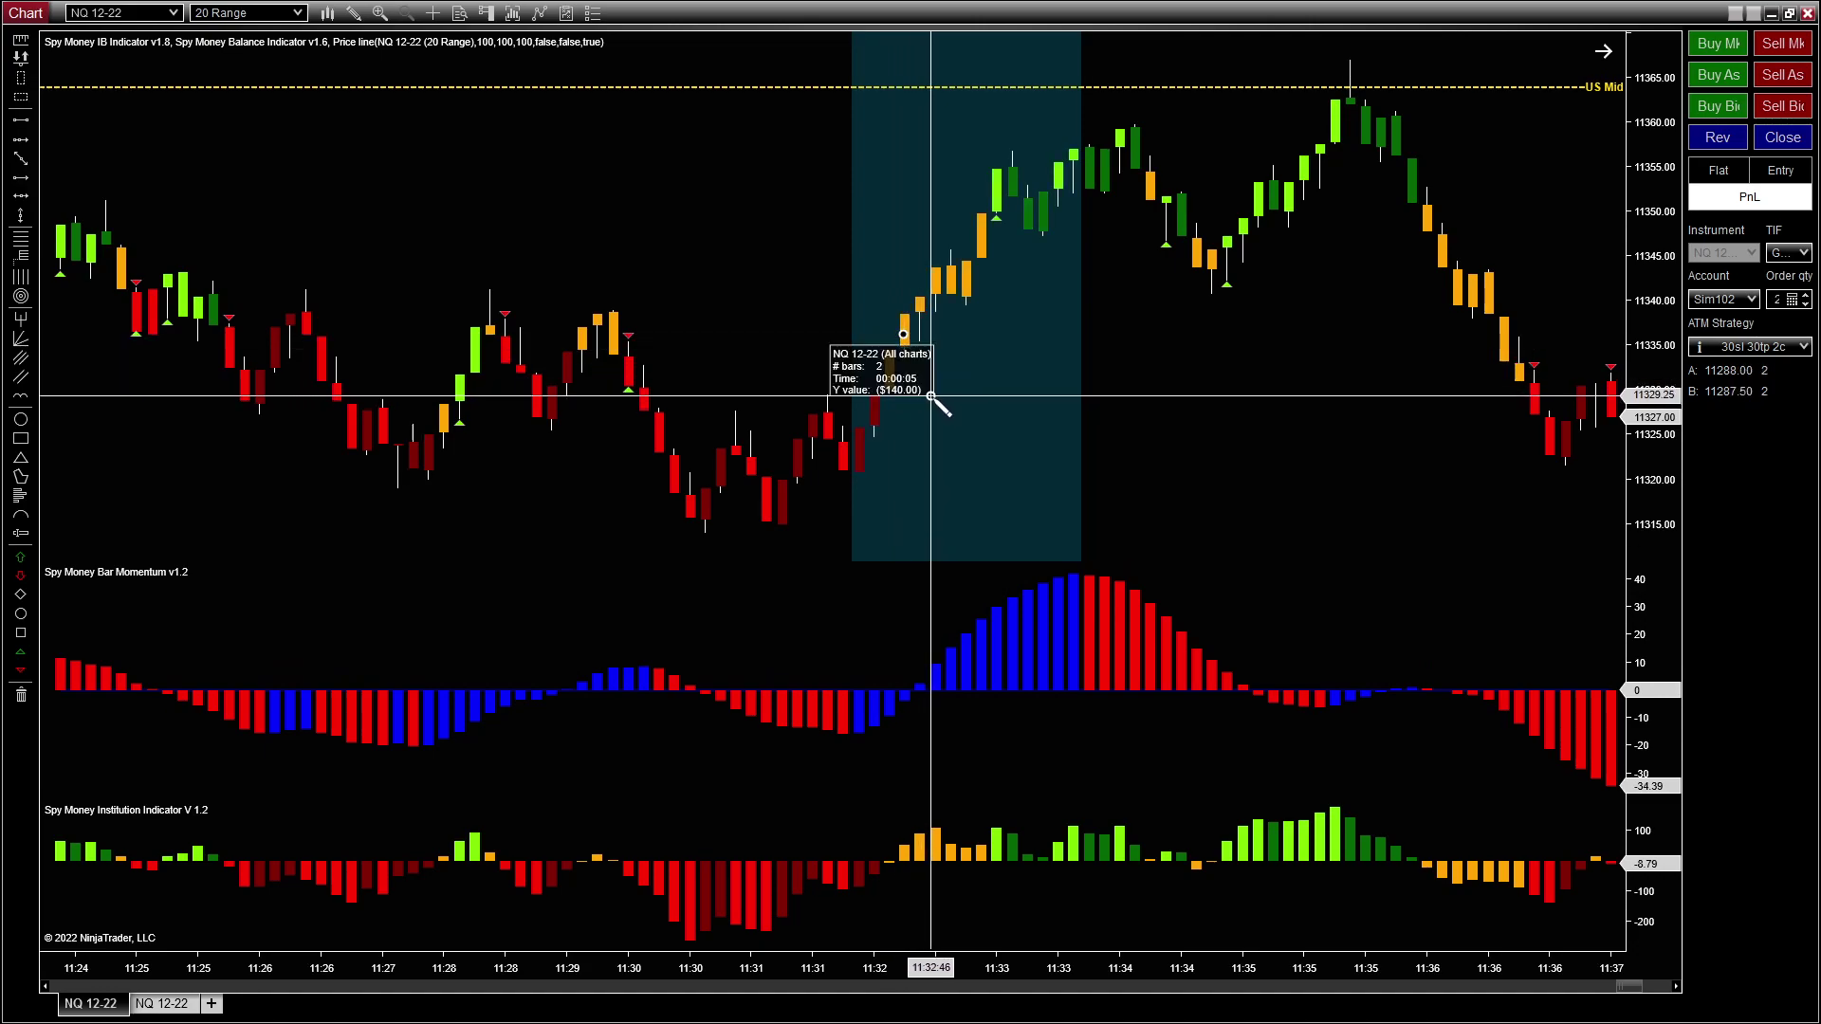
left_click(932, 397)
left_click(910, 412)
Step: Adjust the ruler's end onto the rally bar so it reads 7 bars and $270.00
left_click_drag(928, 386, 995, 195)
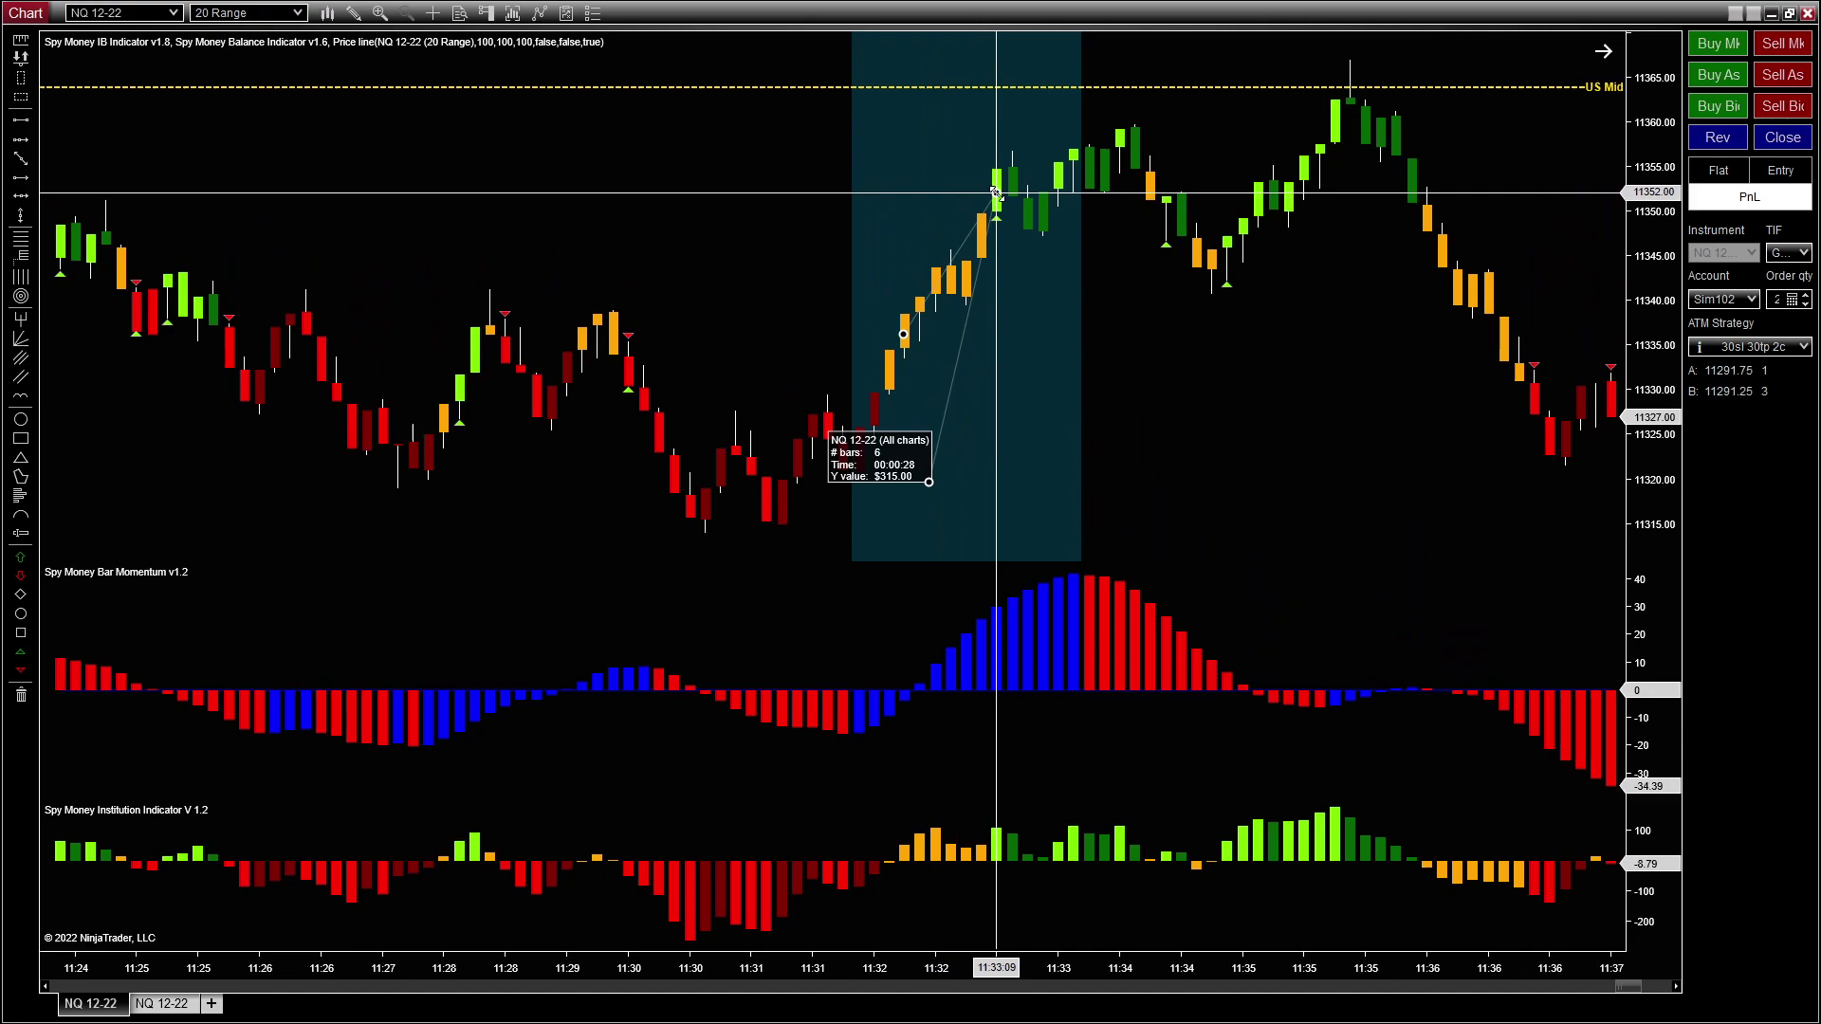
left_click_drag(996, 195, 1123, 125)
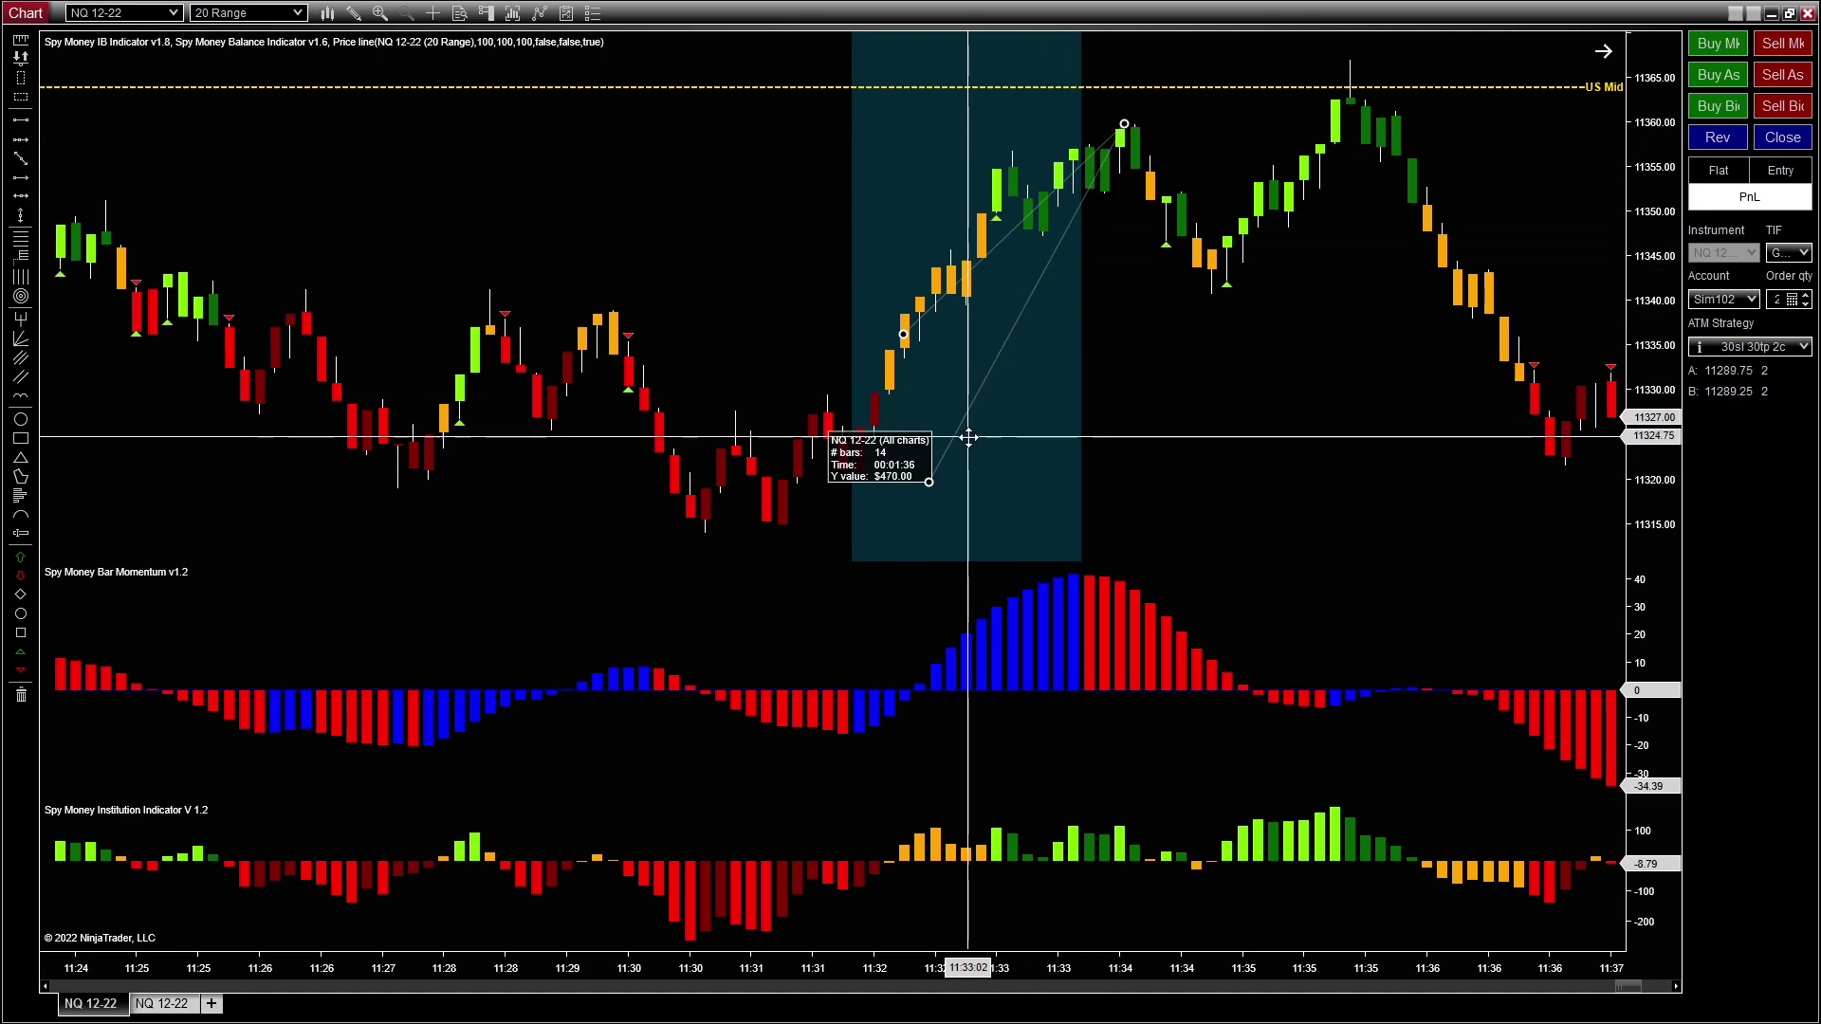
left_click_drag(929, 482, 858, 133)
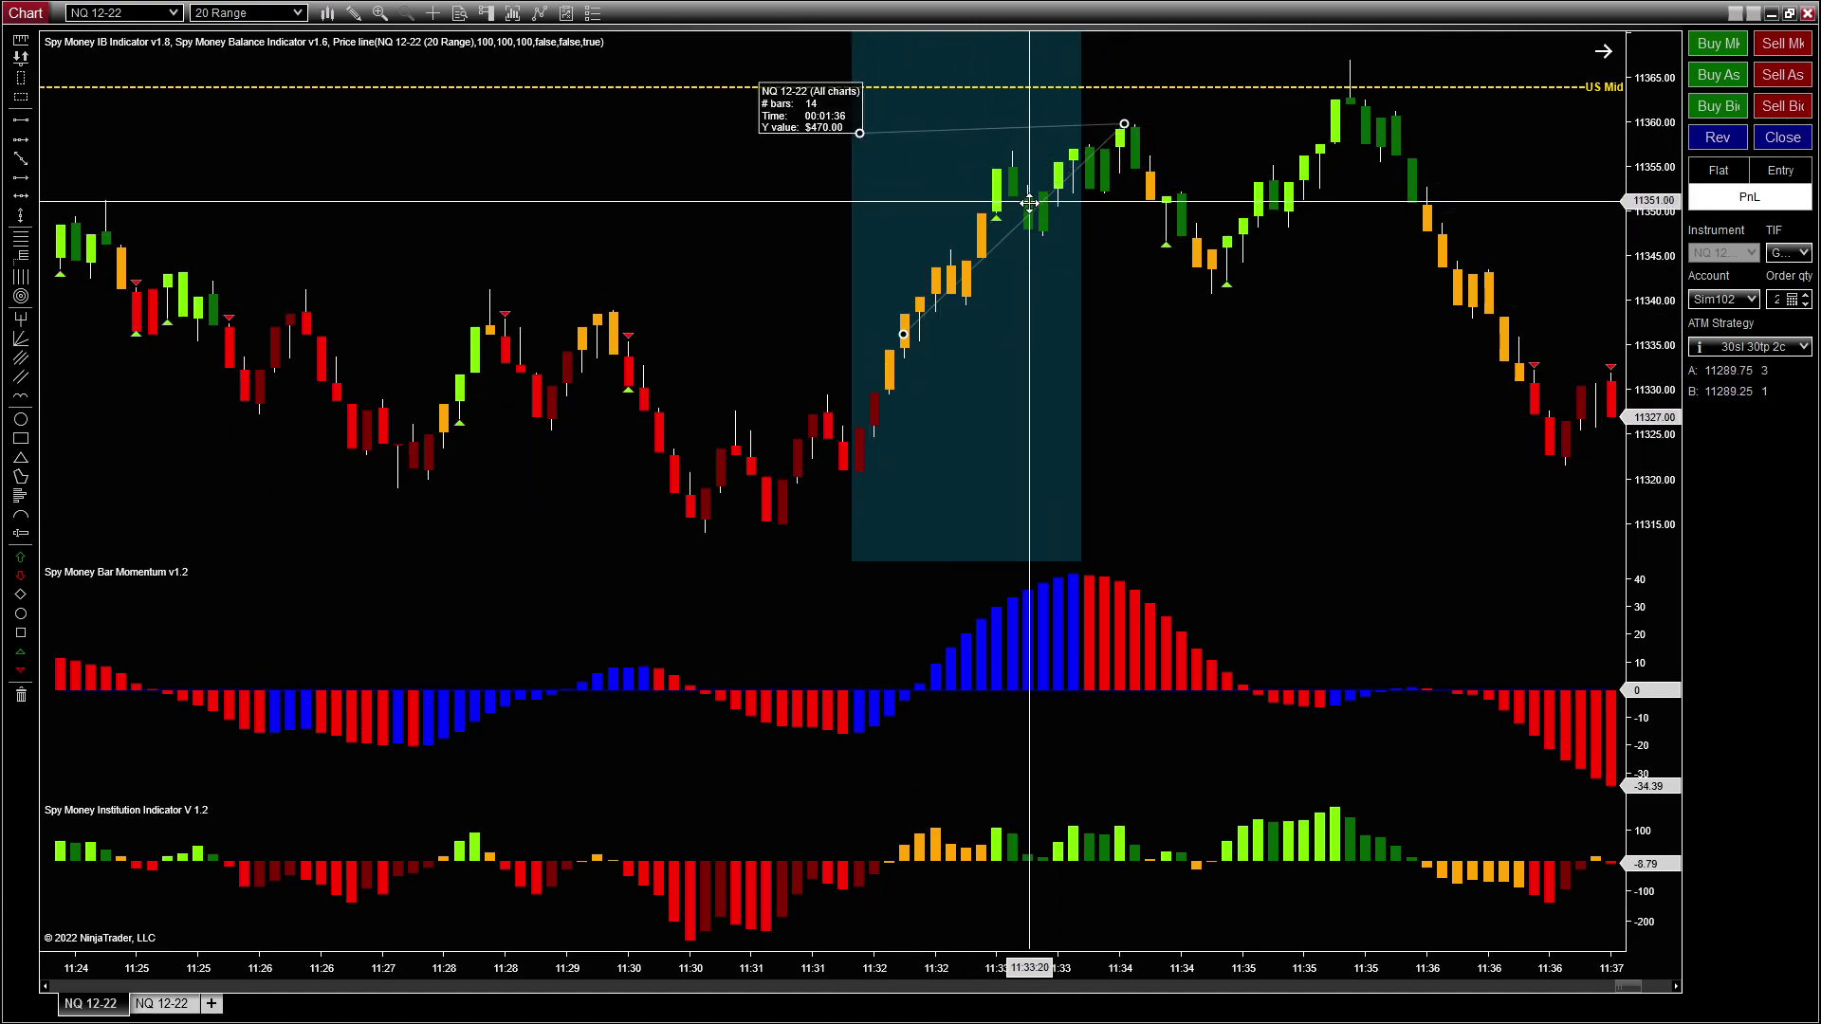
left_click_drag(1123, 125, 951, 312)
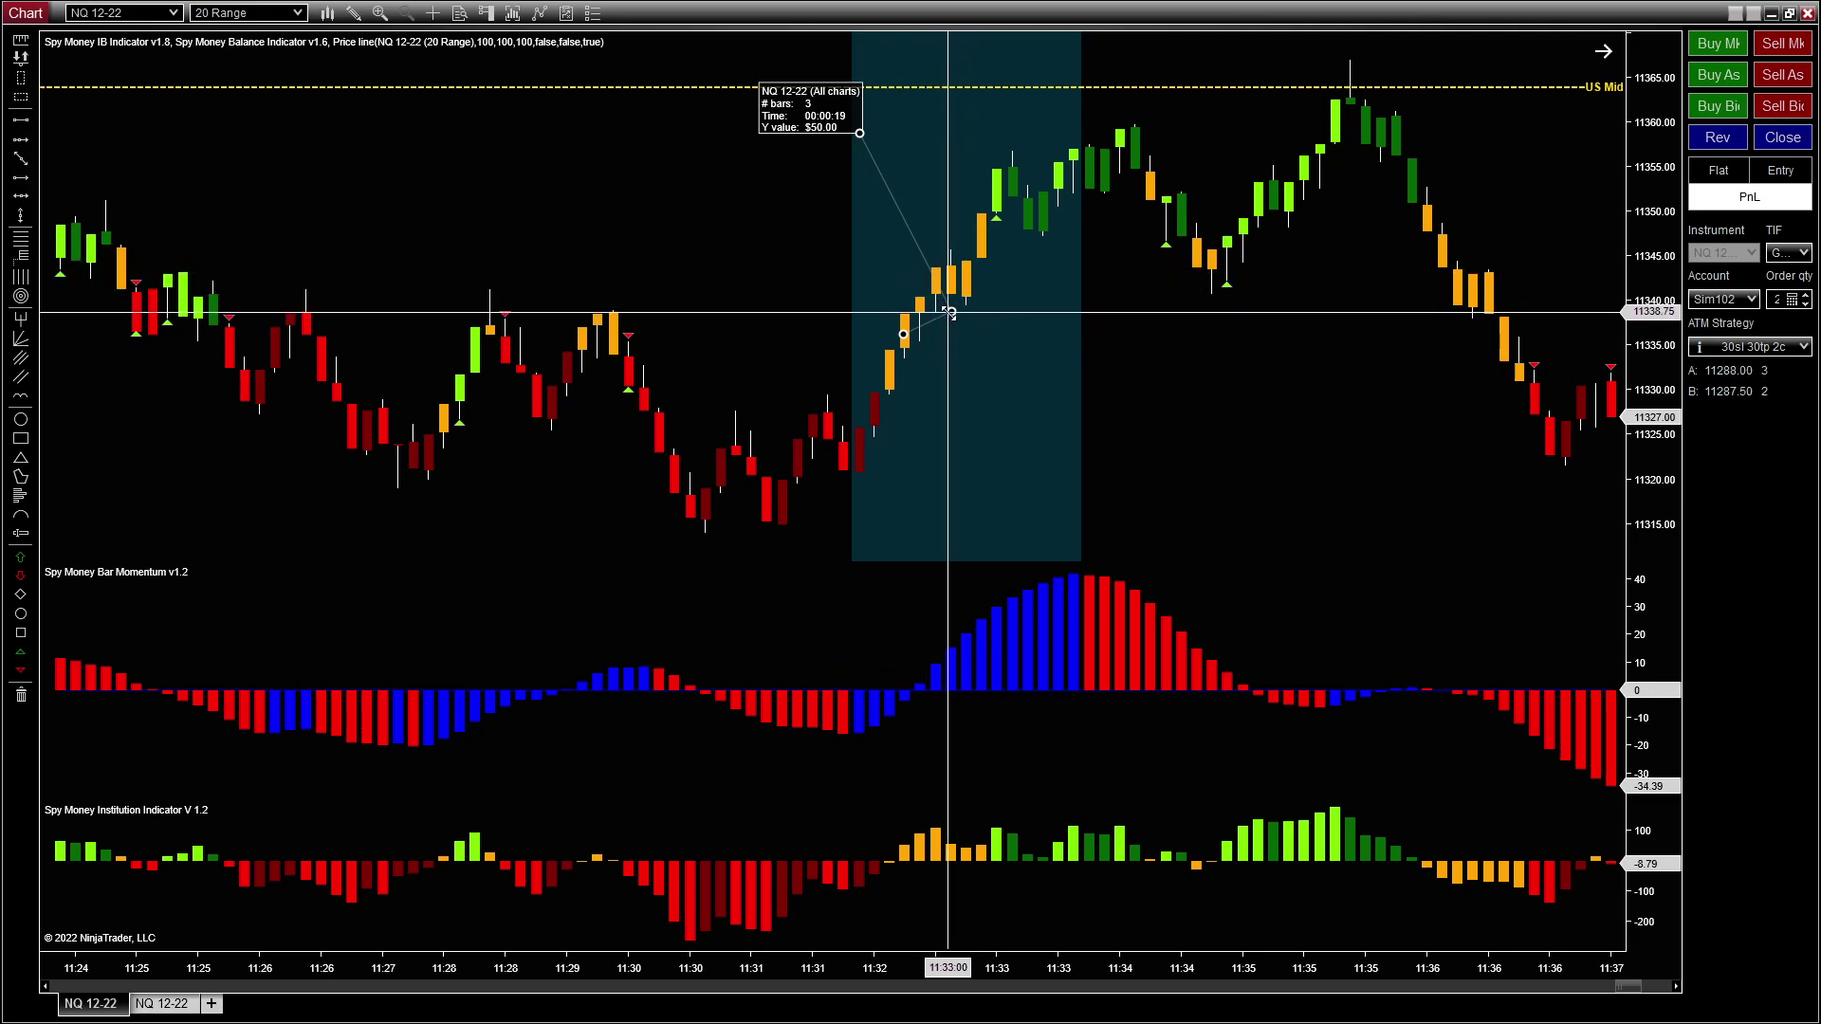
left_click_drag(952, 312, 1007, 196)
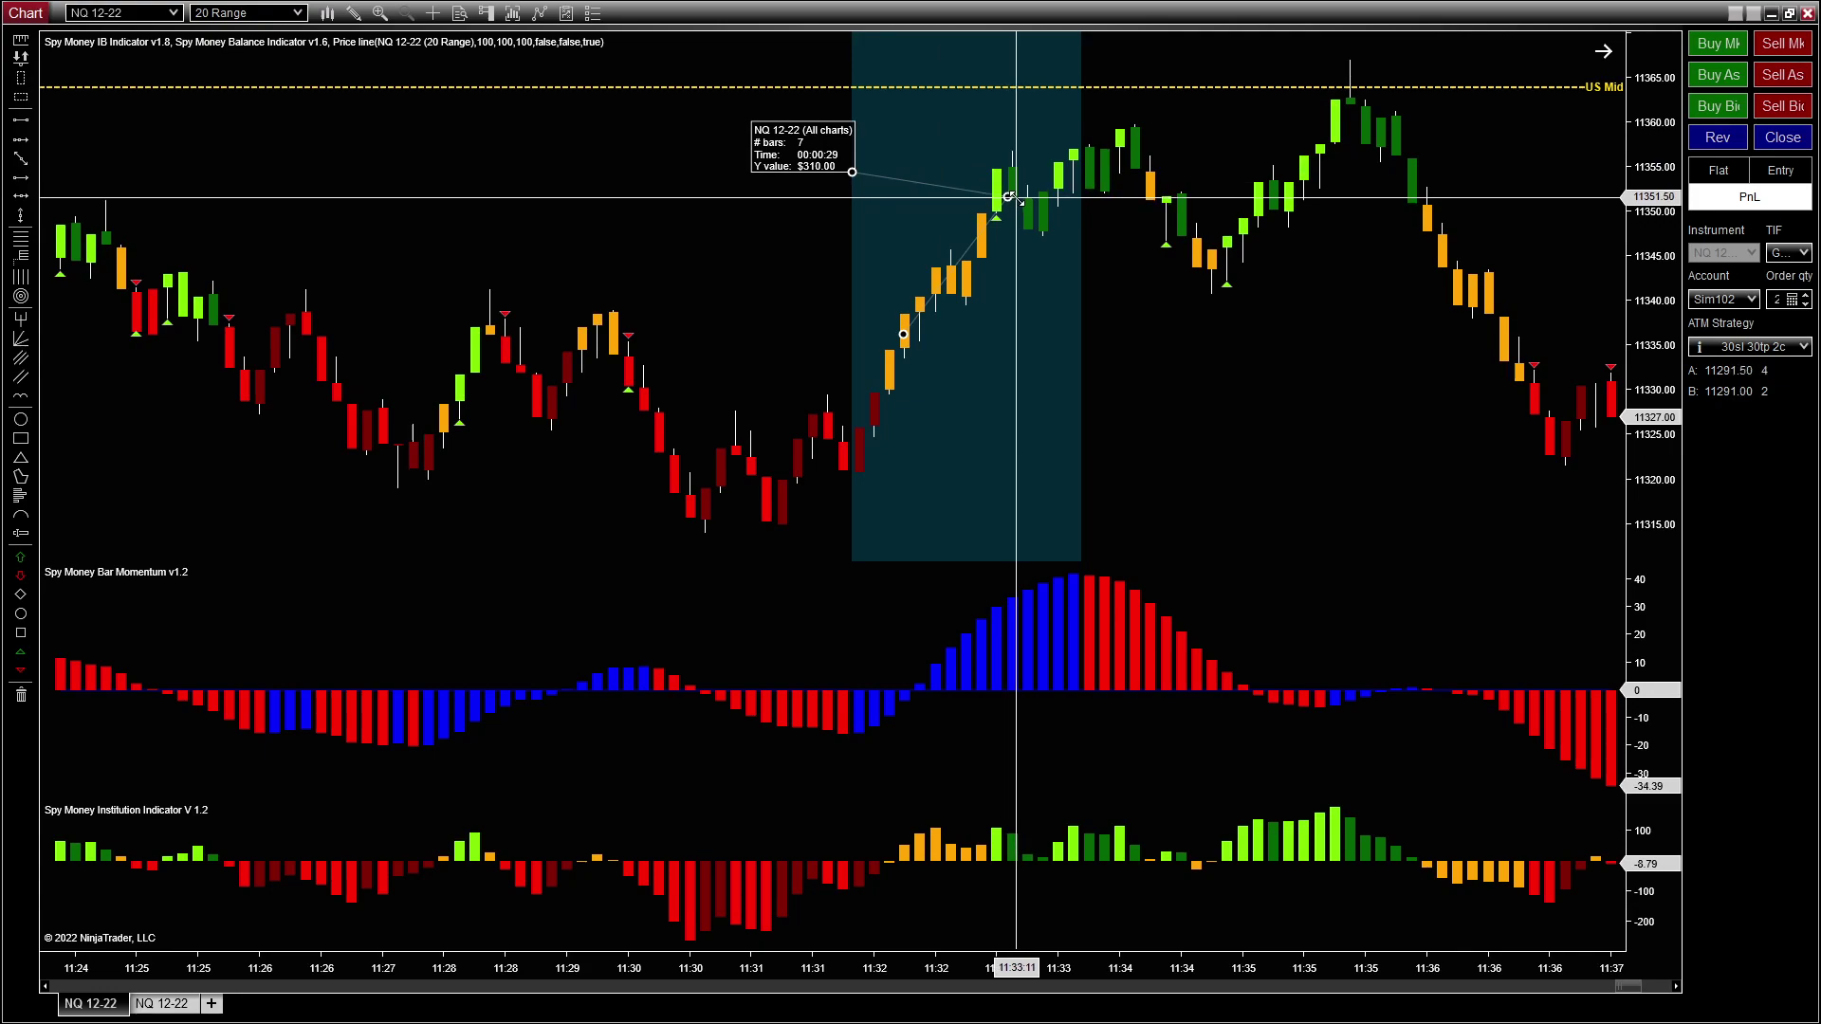
left_click_drag(1008, 196, 1017, 214)
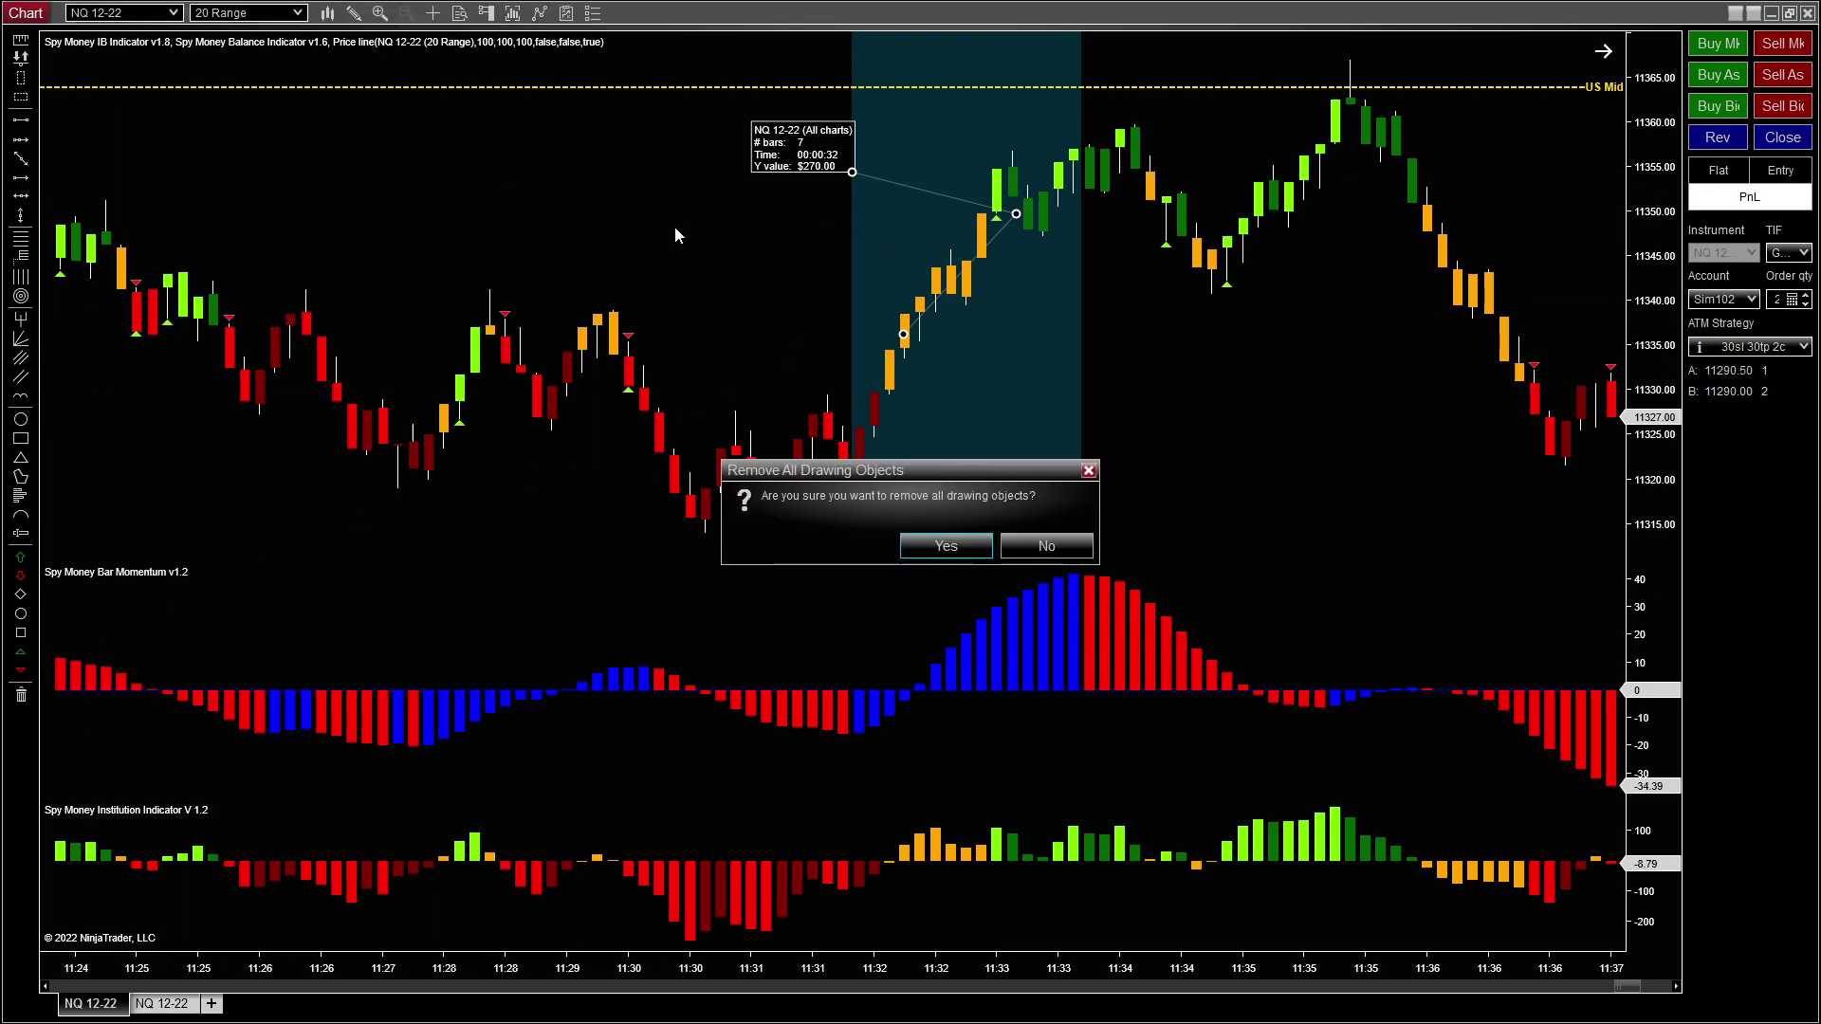
Step: Keep all drawings and pan the chart to show bars through 11:43
left_click(984, 556)
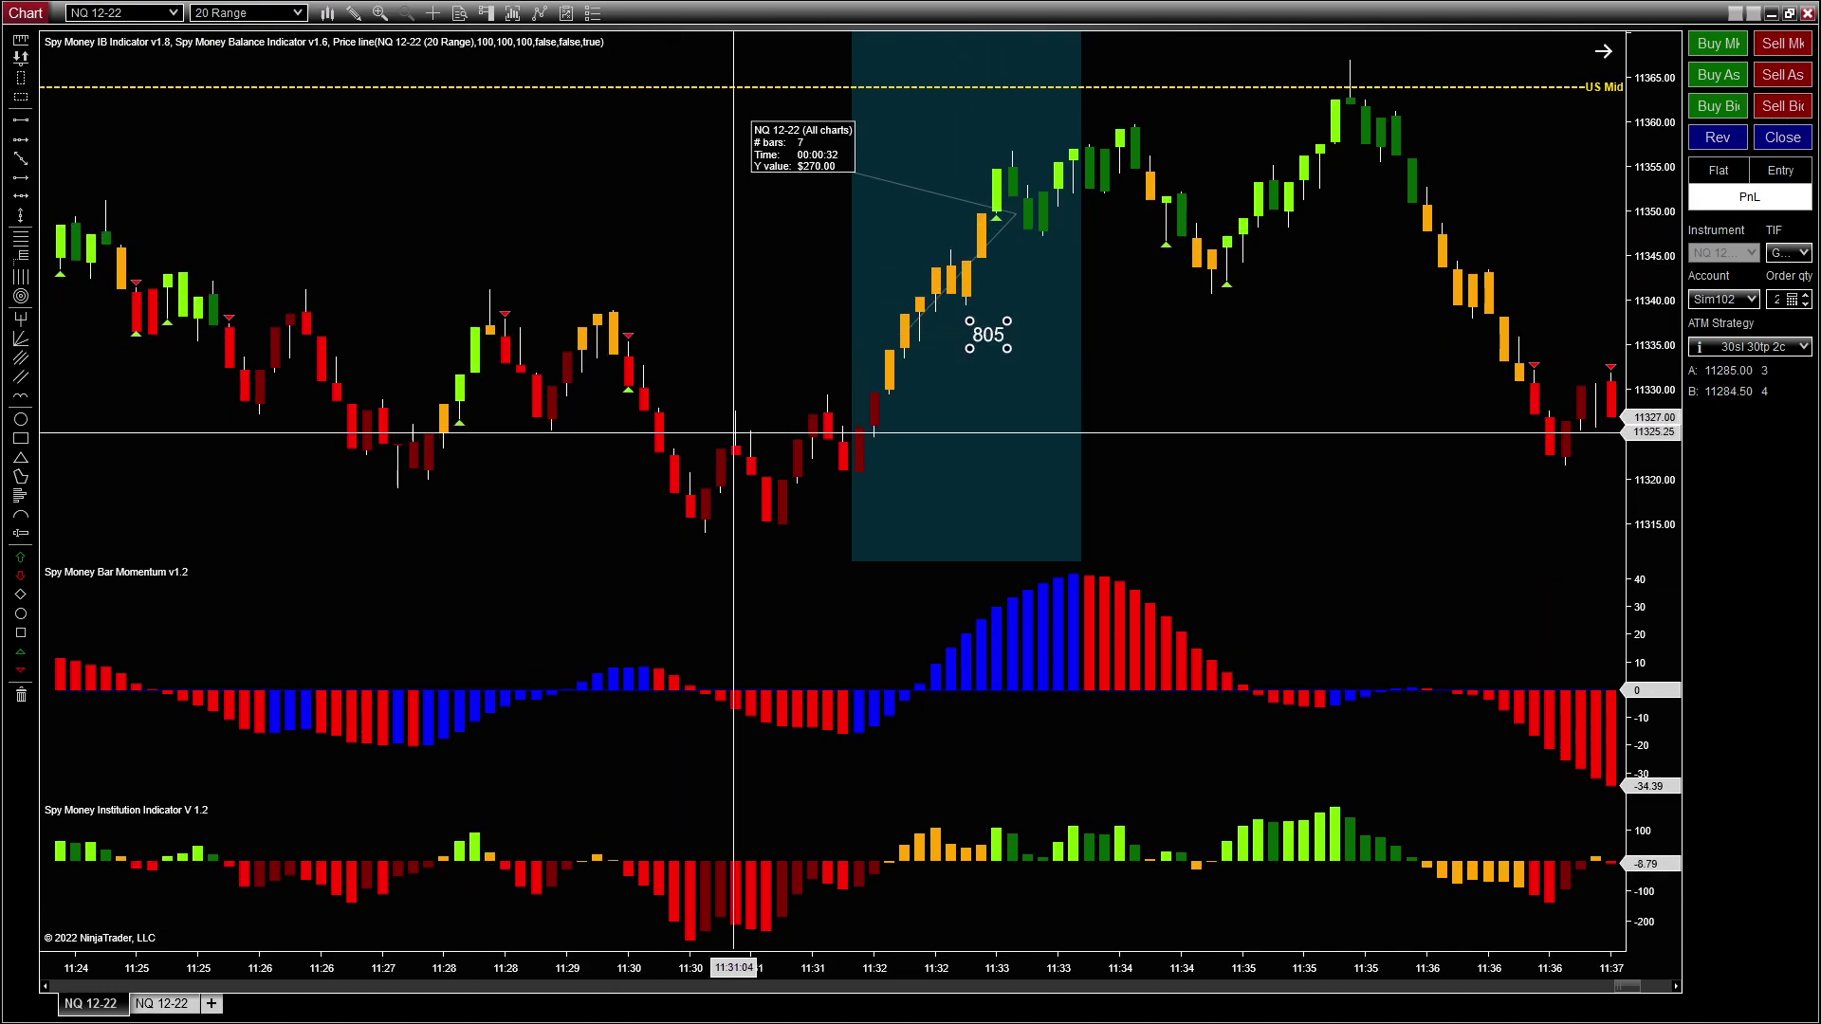
left_click_drag(1281, 417, 715, 386)
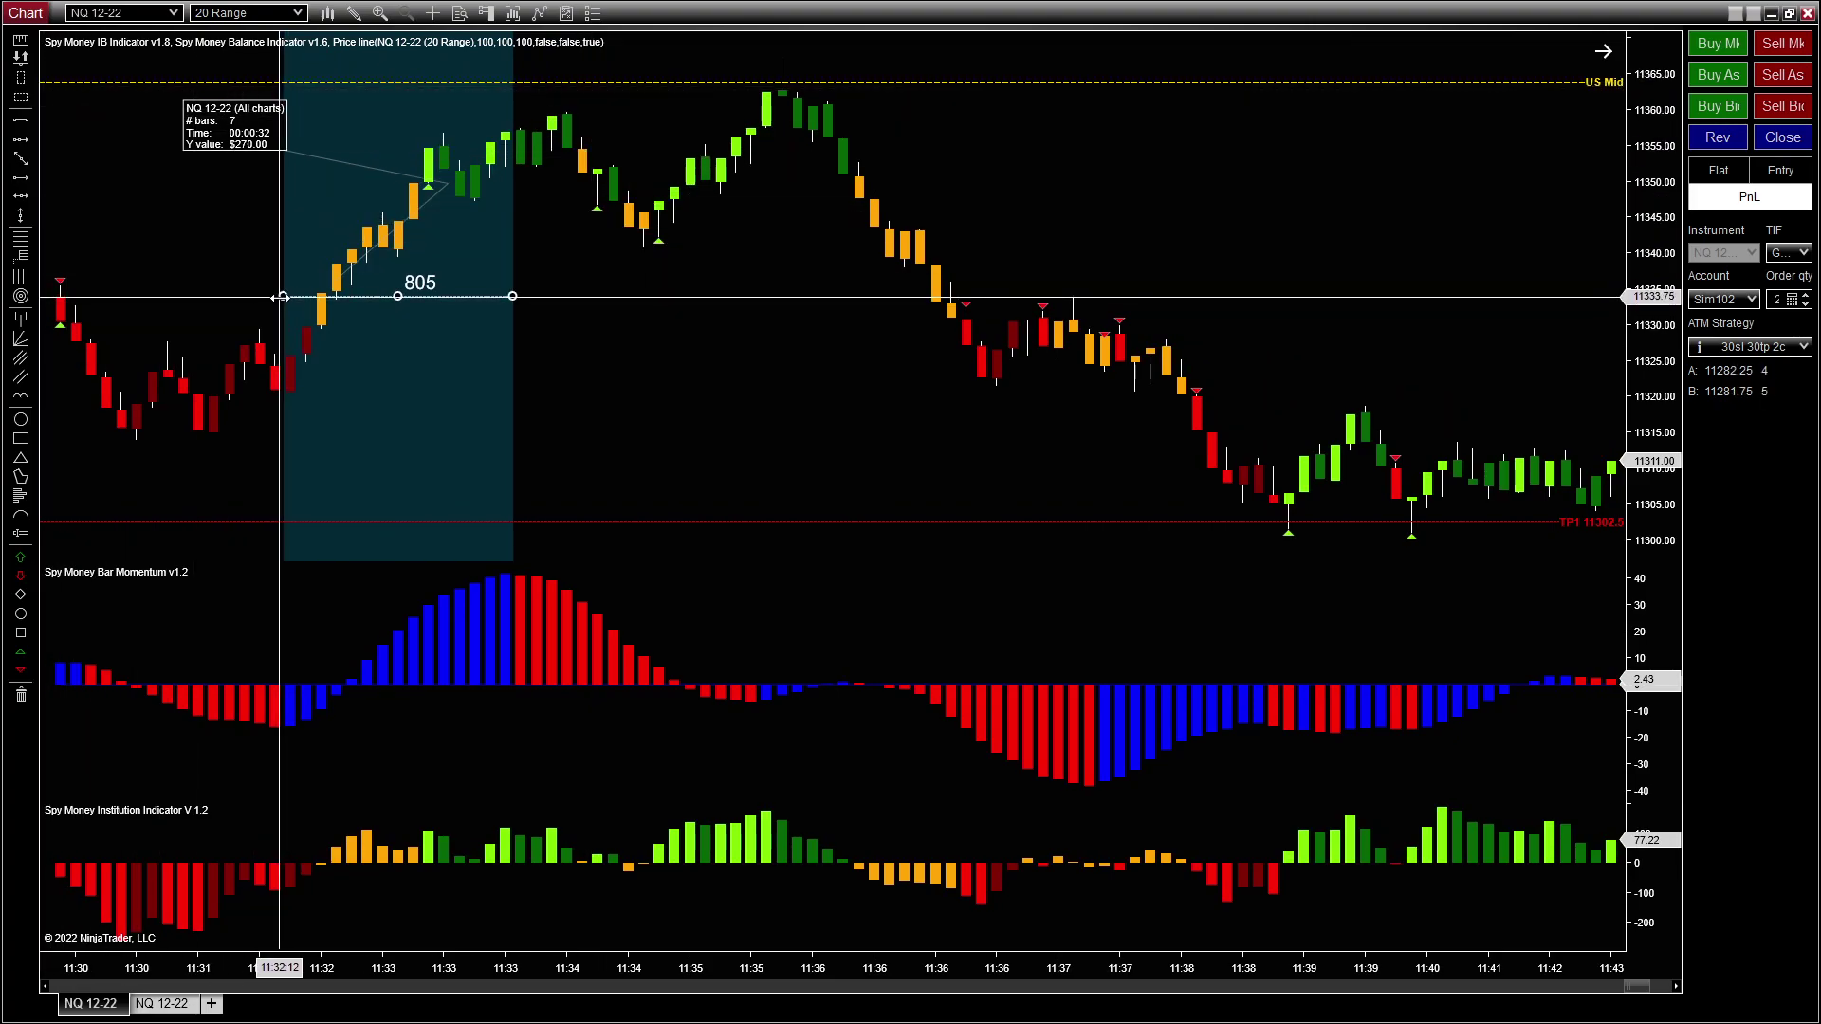
Step: Resize and shift the teal highlight box over the 11:36–11:37 pullback
left_click_drag(512, 296, 756, 317)
left_click_drag(283, 296, 513, 309)
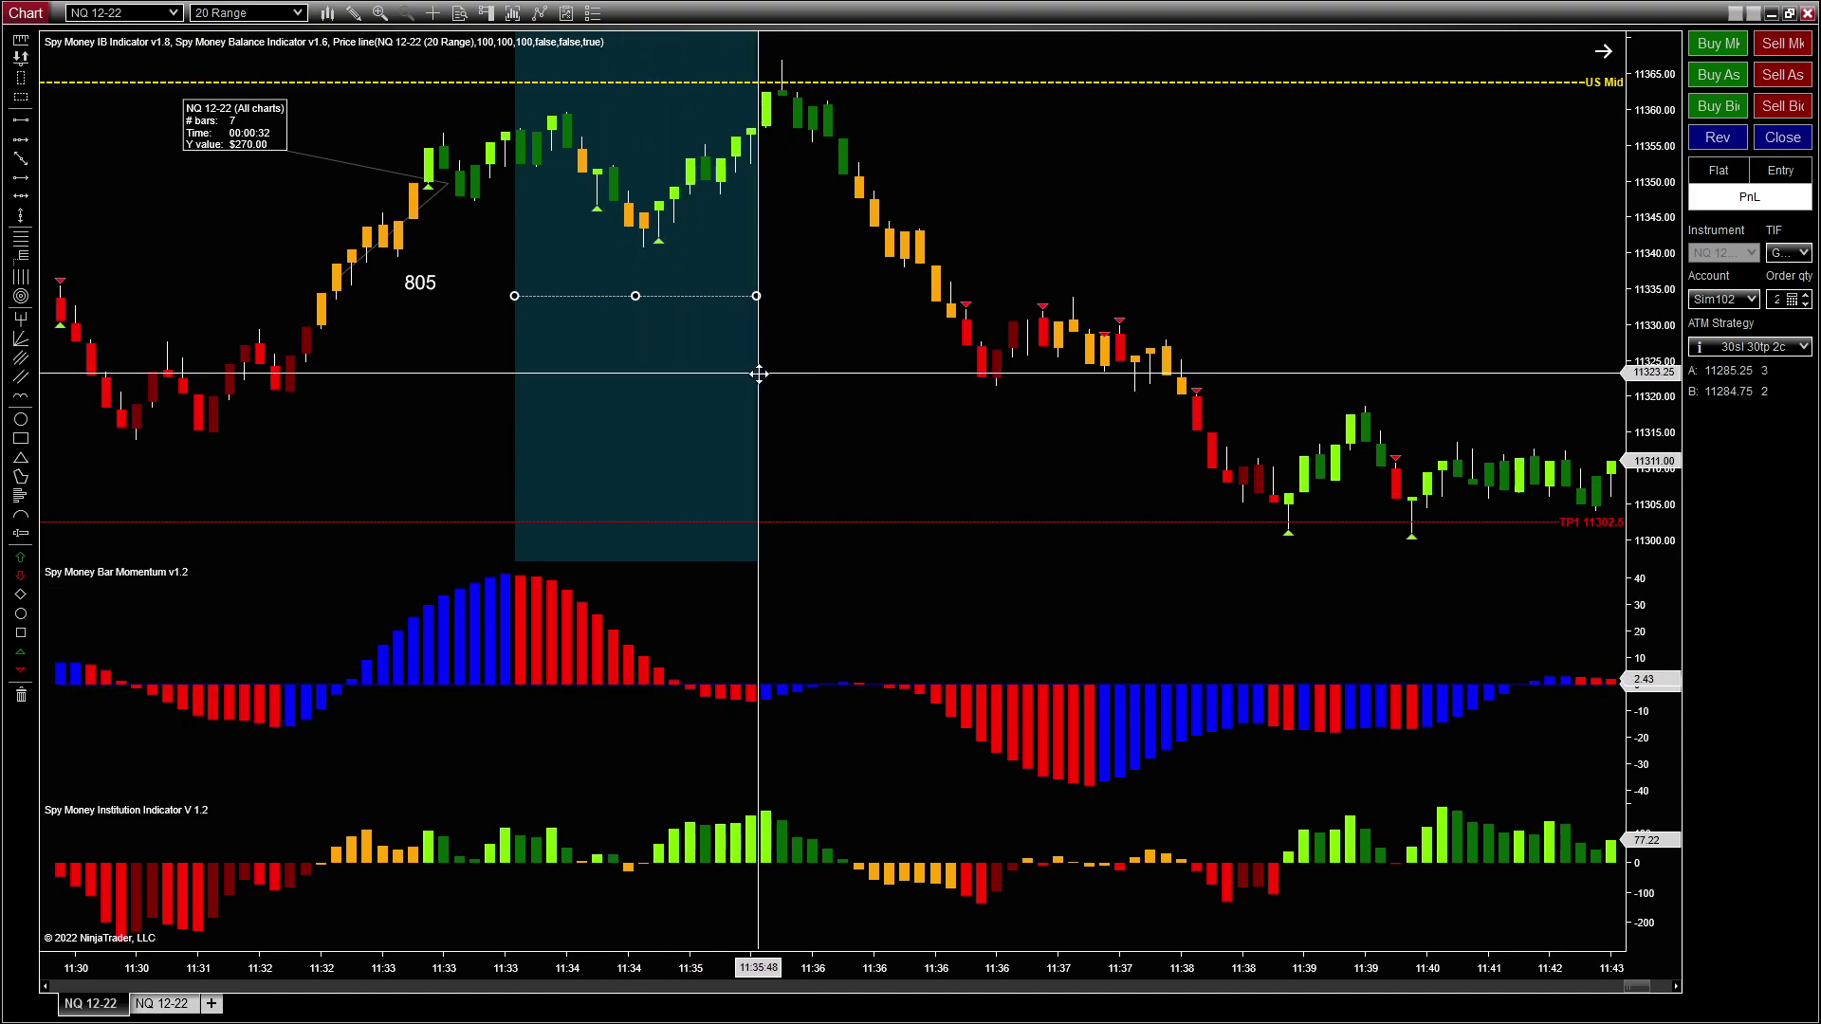
left_click_drag(762, 375, 1005, 412)
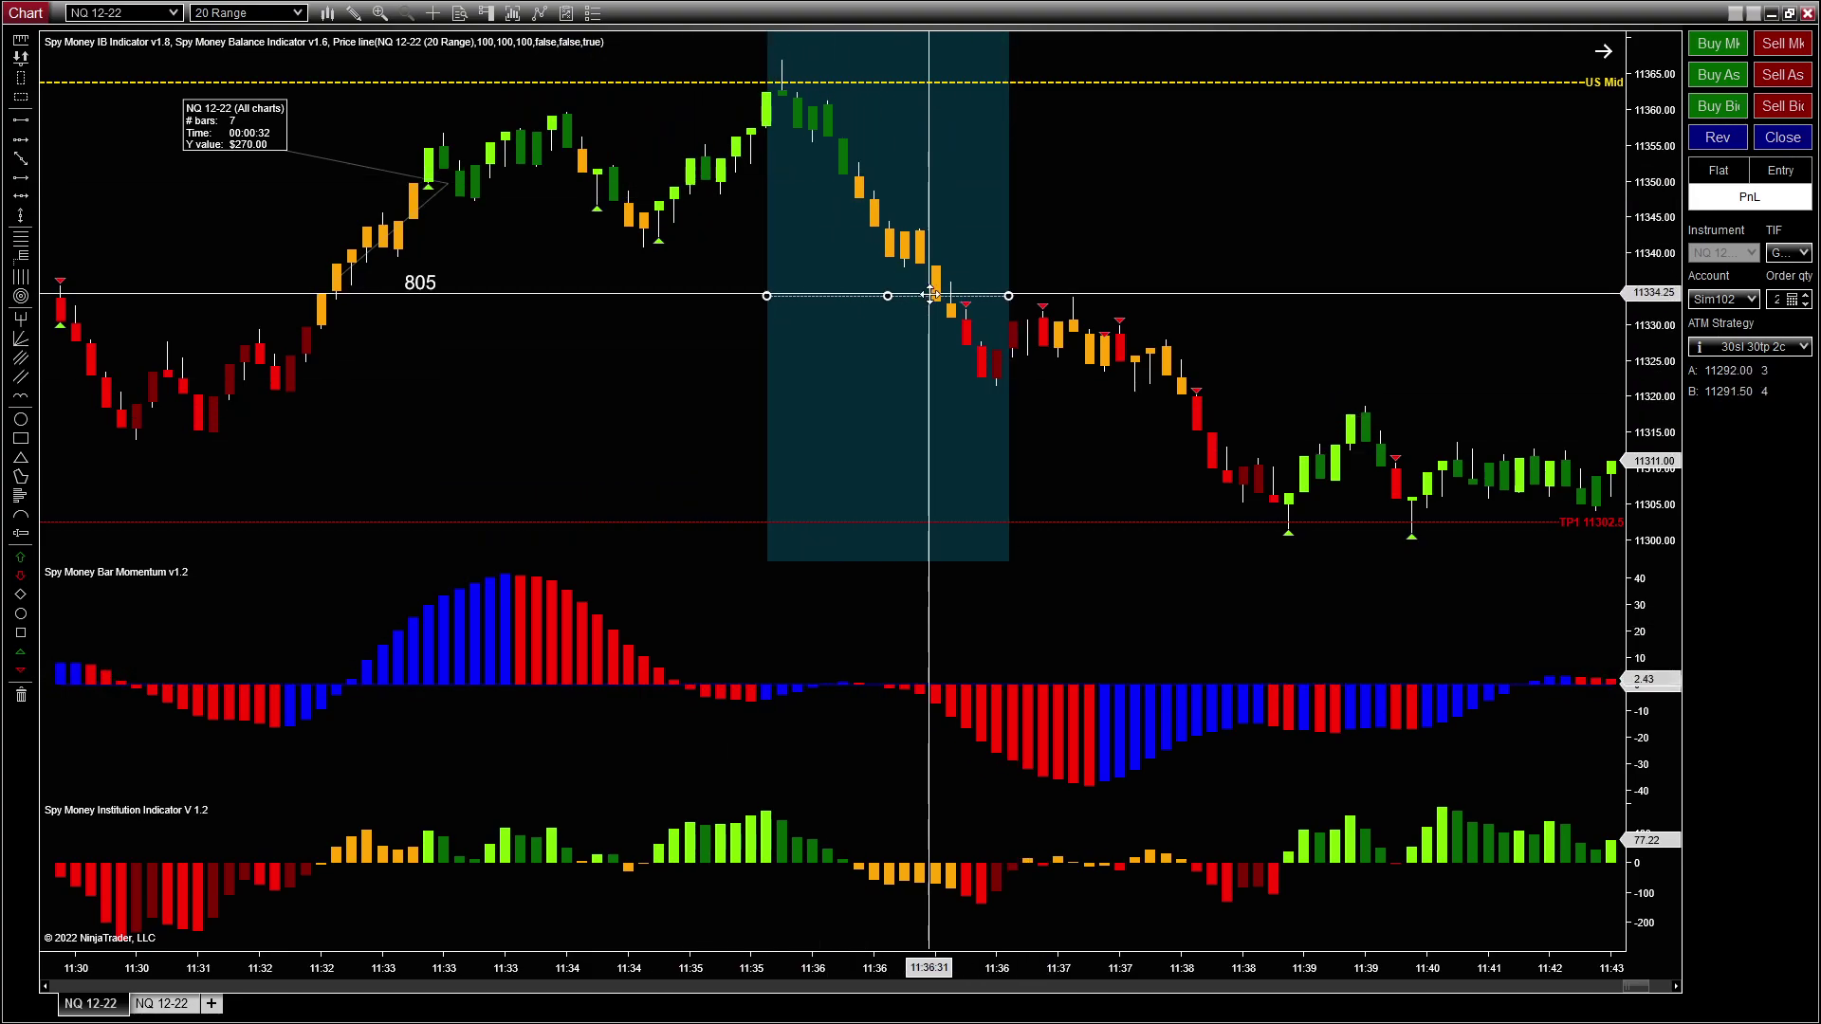
mouse_move(1008, 345)
left_mouse_down()
mouse_move(1142, 407)
mouse_move(1022, 383)
left_mouse_up()
left_click_drag(931, 296, 888, 297)
left_click_drag(1172, 296, 1096, 308)
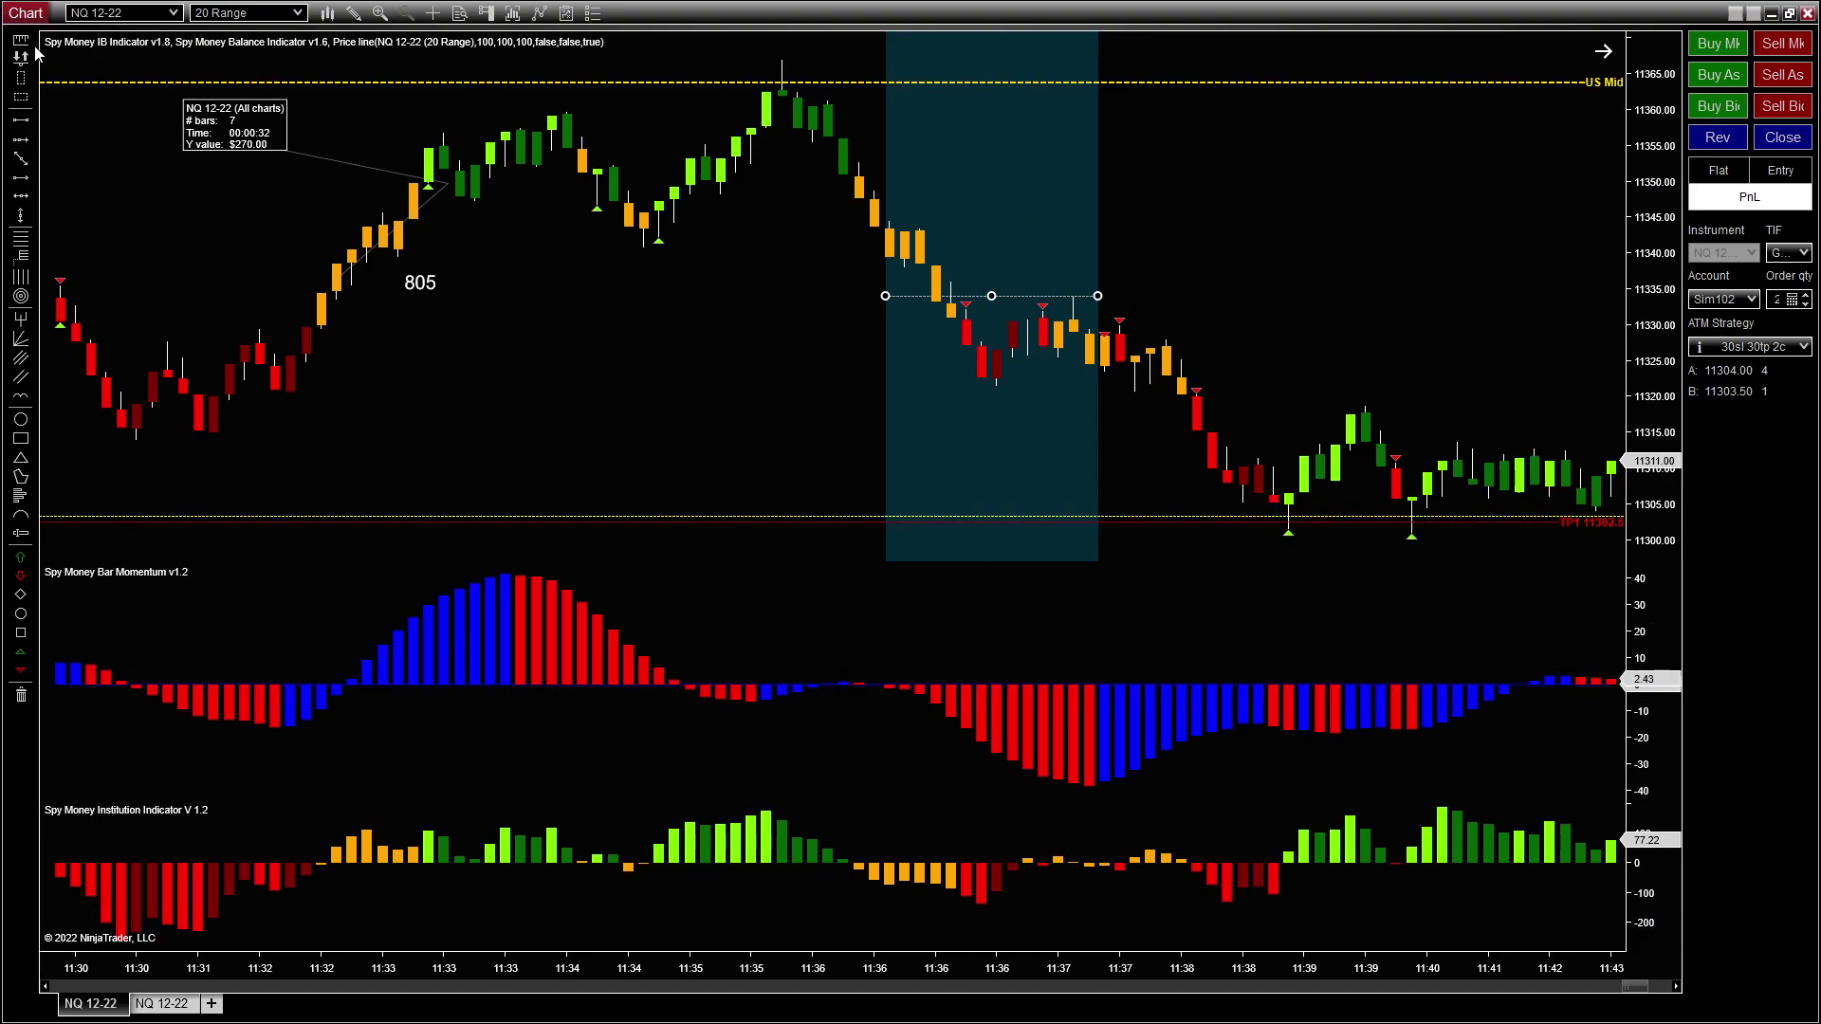
Step: Measure the decline to the 11:38 low with a 19-bar ($370.00) ruler; move the 805 label beside the box
left_click(971, 336)
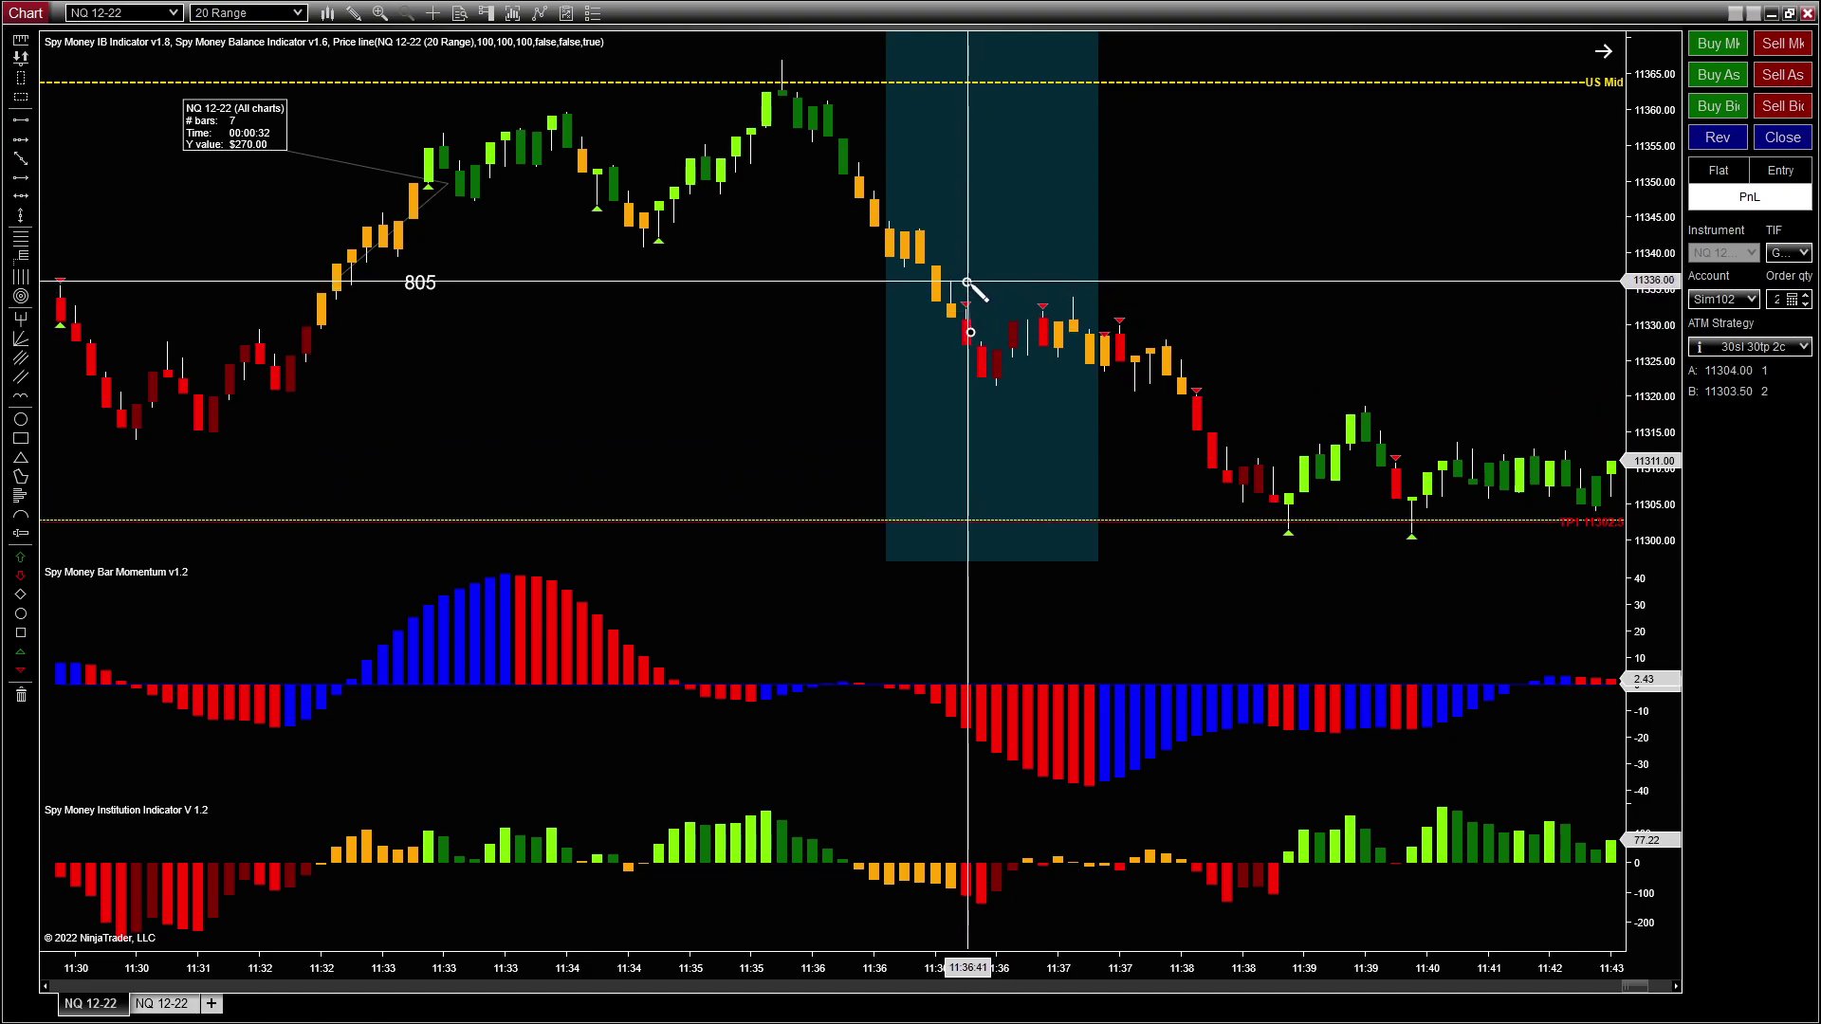
left_click(1069, 288)
mouse_move(1086, 285)
left_mouse_down()
mouse_move(1143, 289)
mouse_move(933, 351)
mouse_move(1101, 332)
mouse_move(1063, 336)
left_mouse_up()
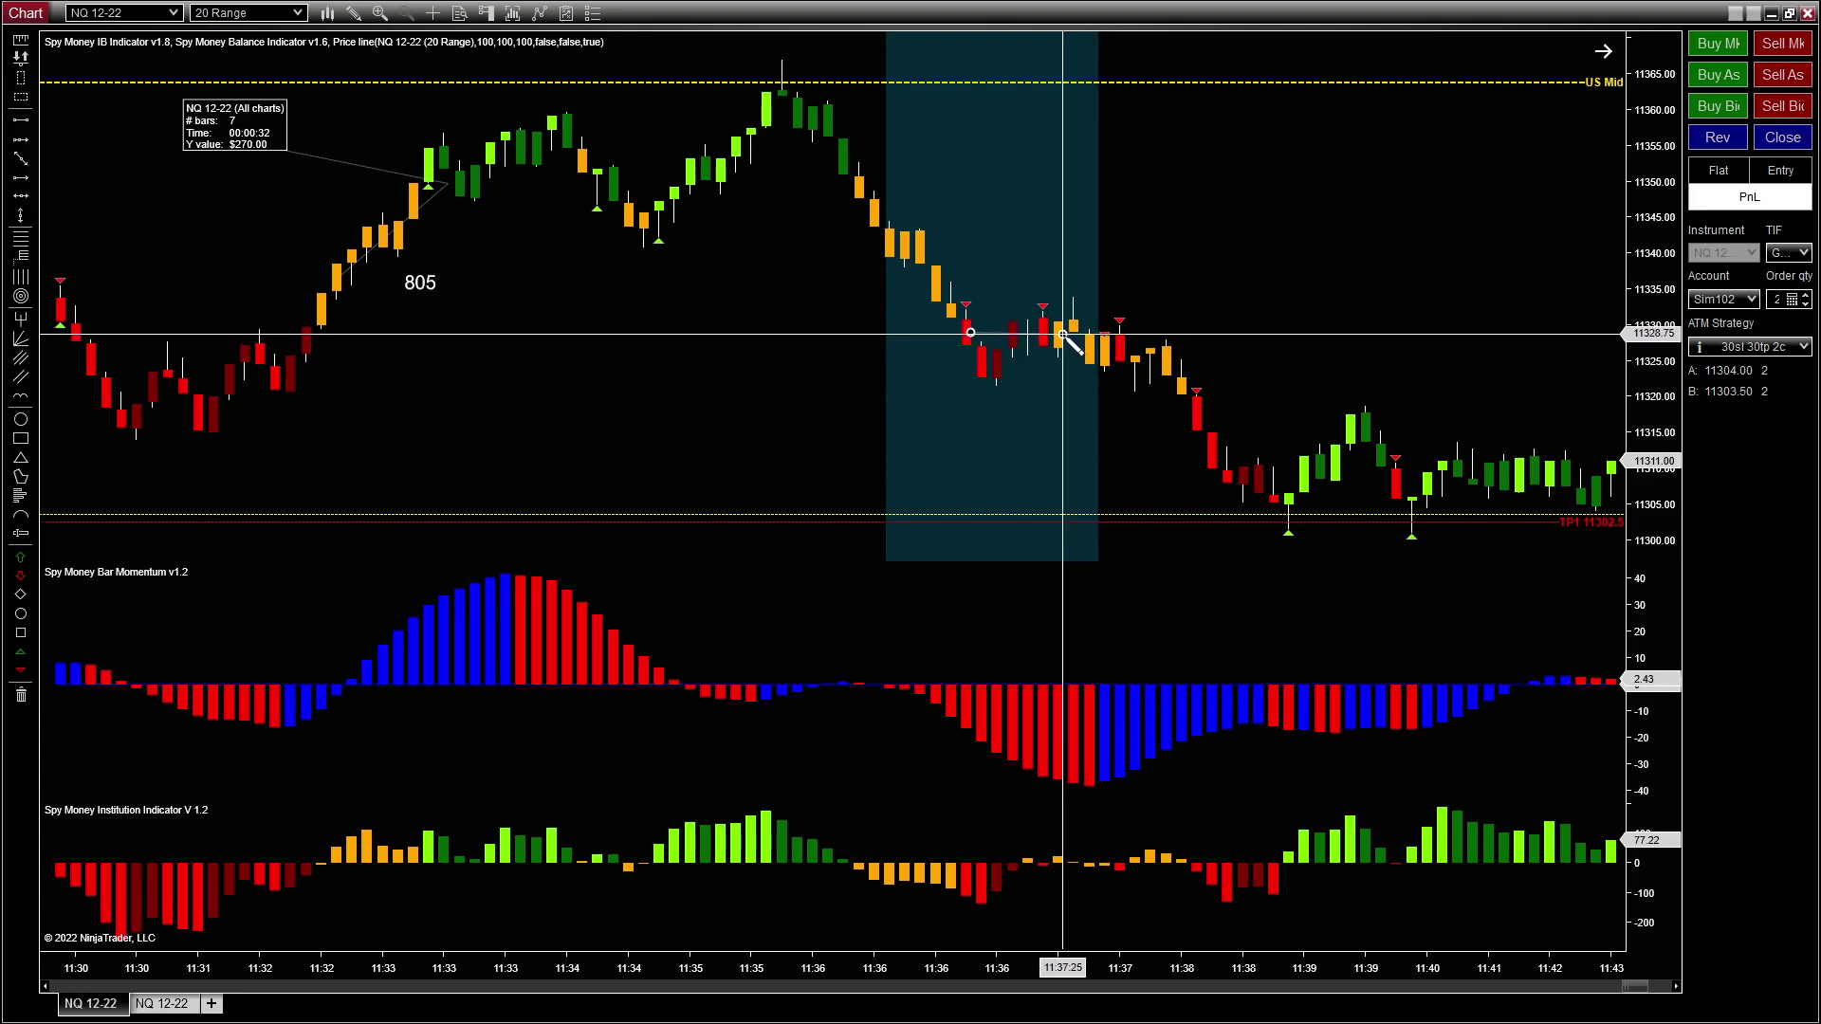
mouse_move(1082, 729)
left_mouse_down()
mouse_move(1019, 745)
mouse_move(1062, 844)
mouse_move(1034, 866)
mouse_move(1049, 880)
mouse_move(1065, 863)
mouse_move(1057, 337)
mouse_move(1120, 359)
mouse_move(1206, 463)
mouse_move(1049, 333)
mouse_move(1173, 344)
mouse_move(1147, 347)
mouse_move(1194, 384)
mouse_move(1192, 362)
mouse_move(1256, 466)
left_mouse_up()
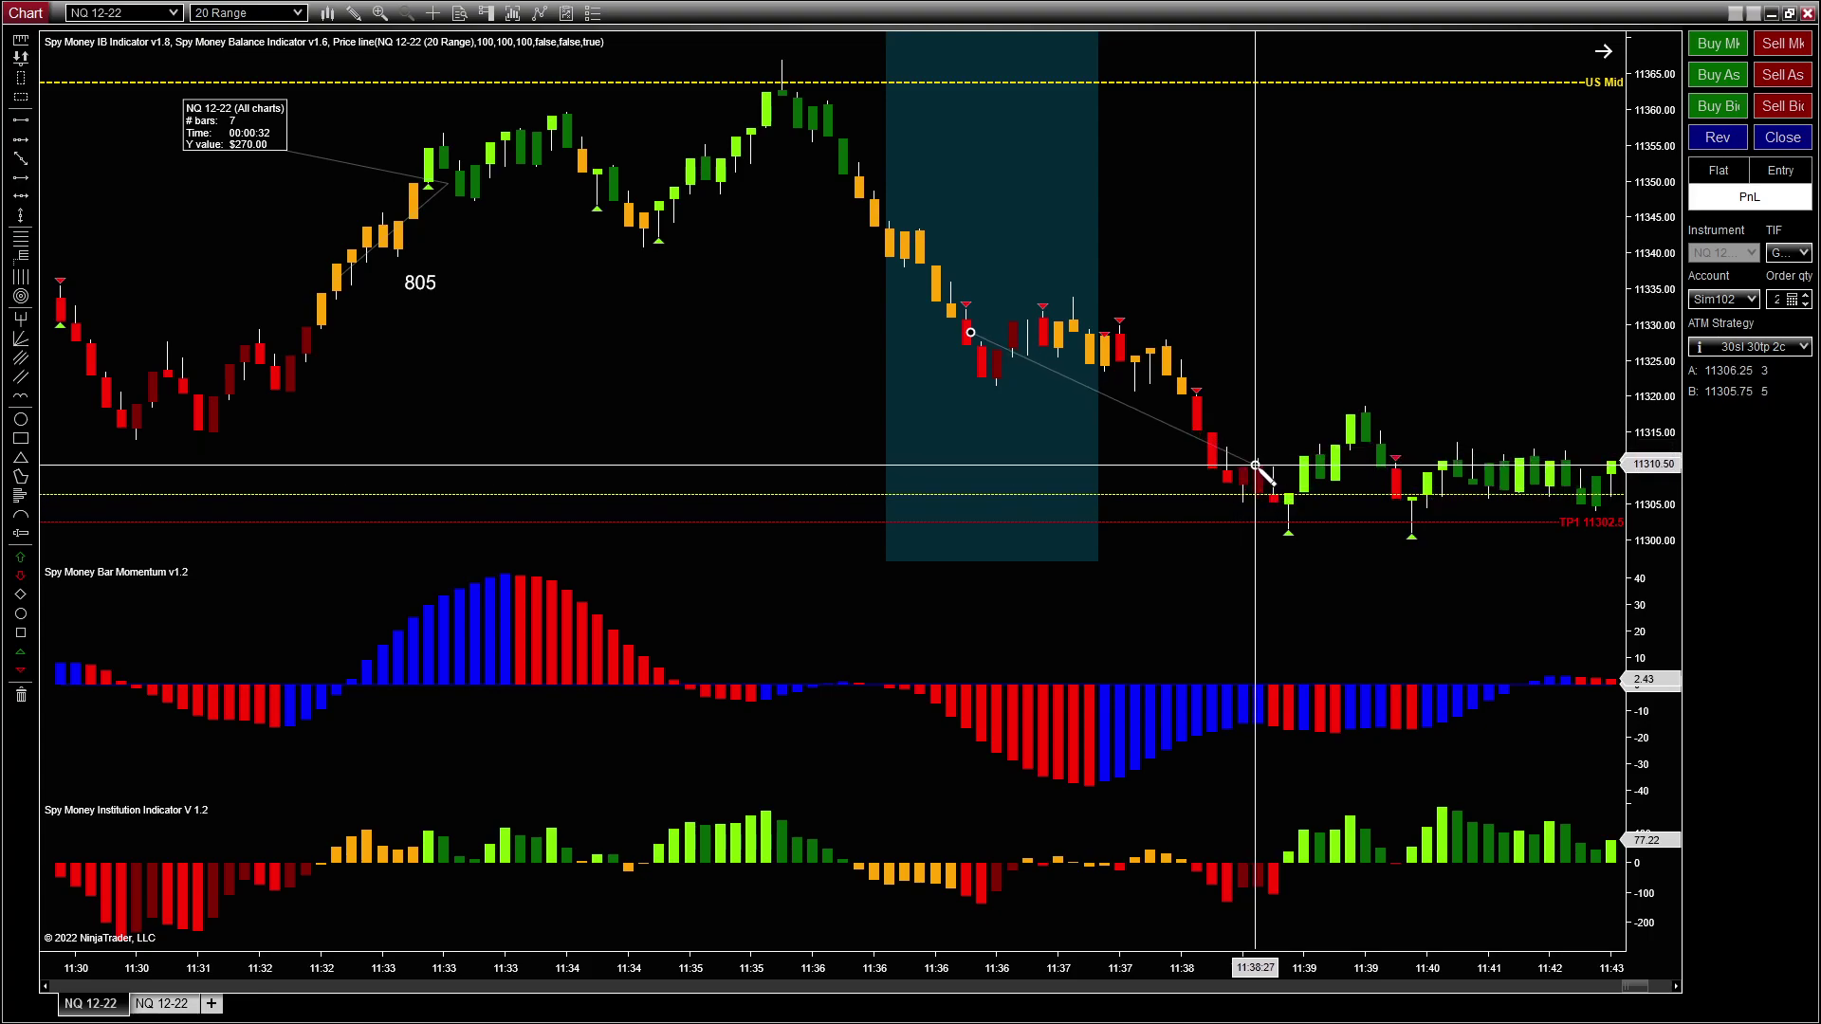
left_click(1256, 466)
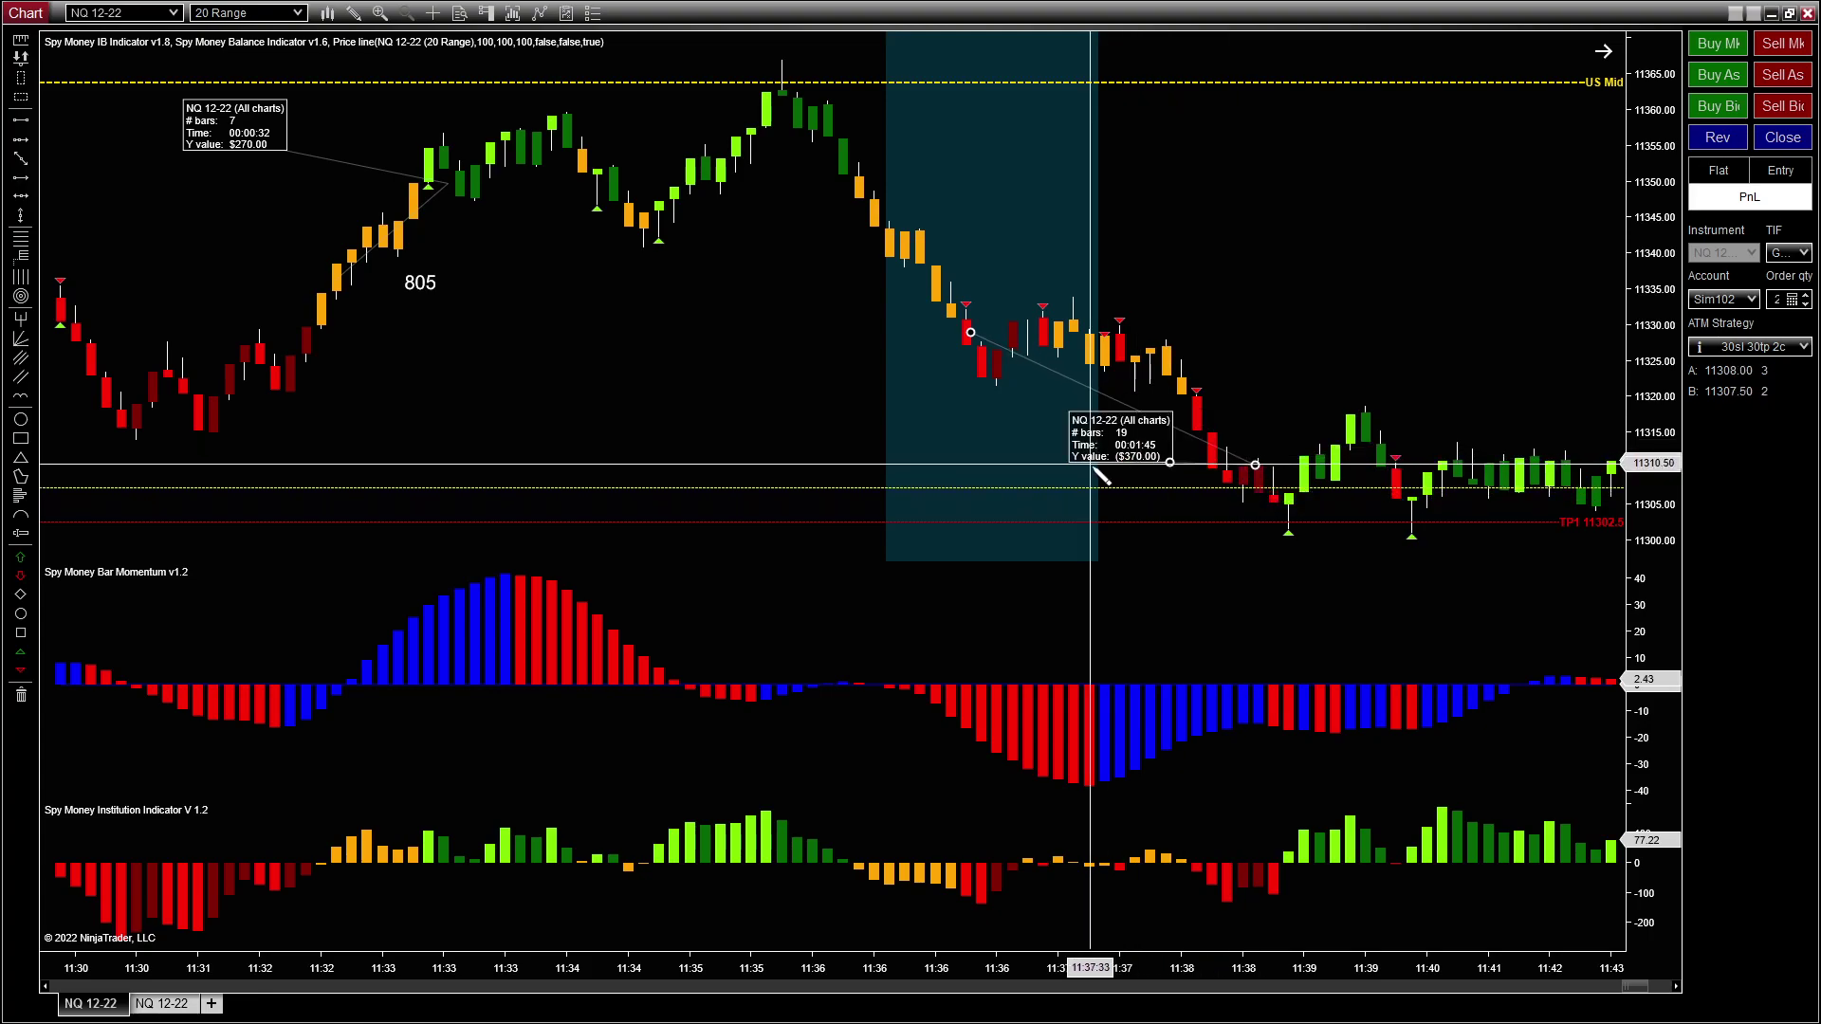
left_click(1175, 472)
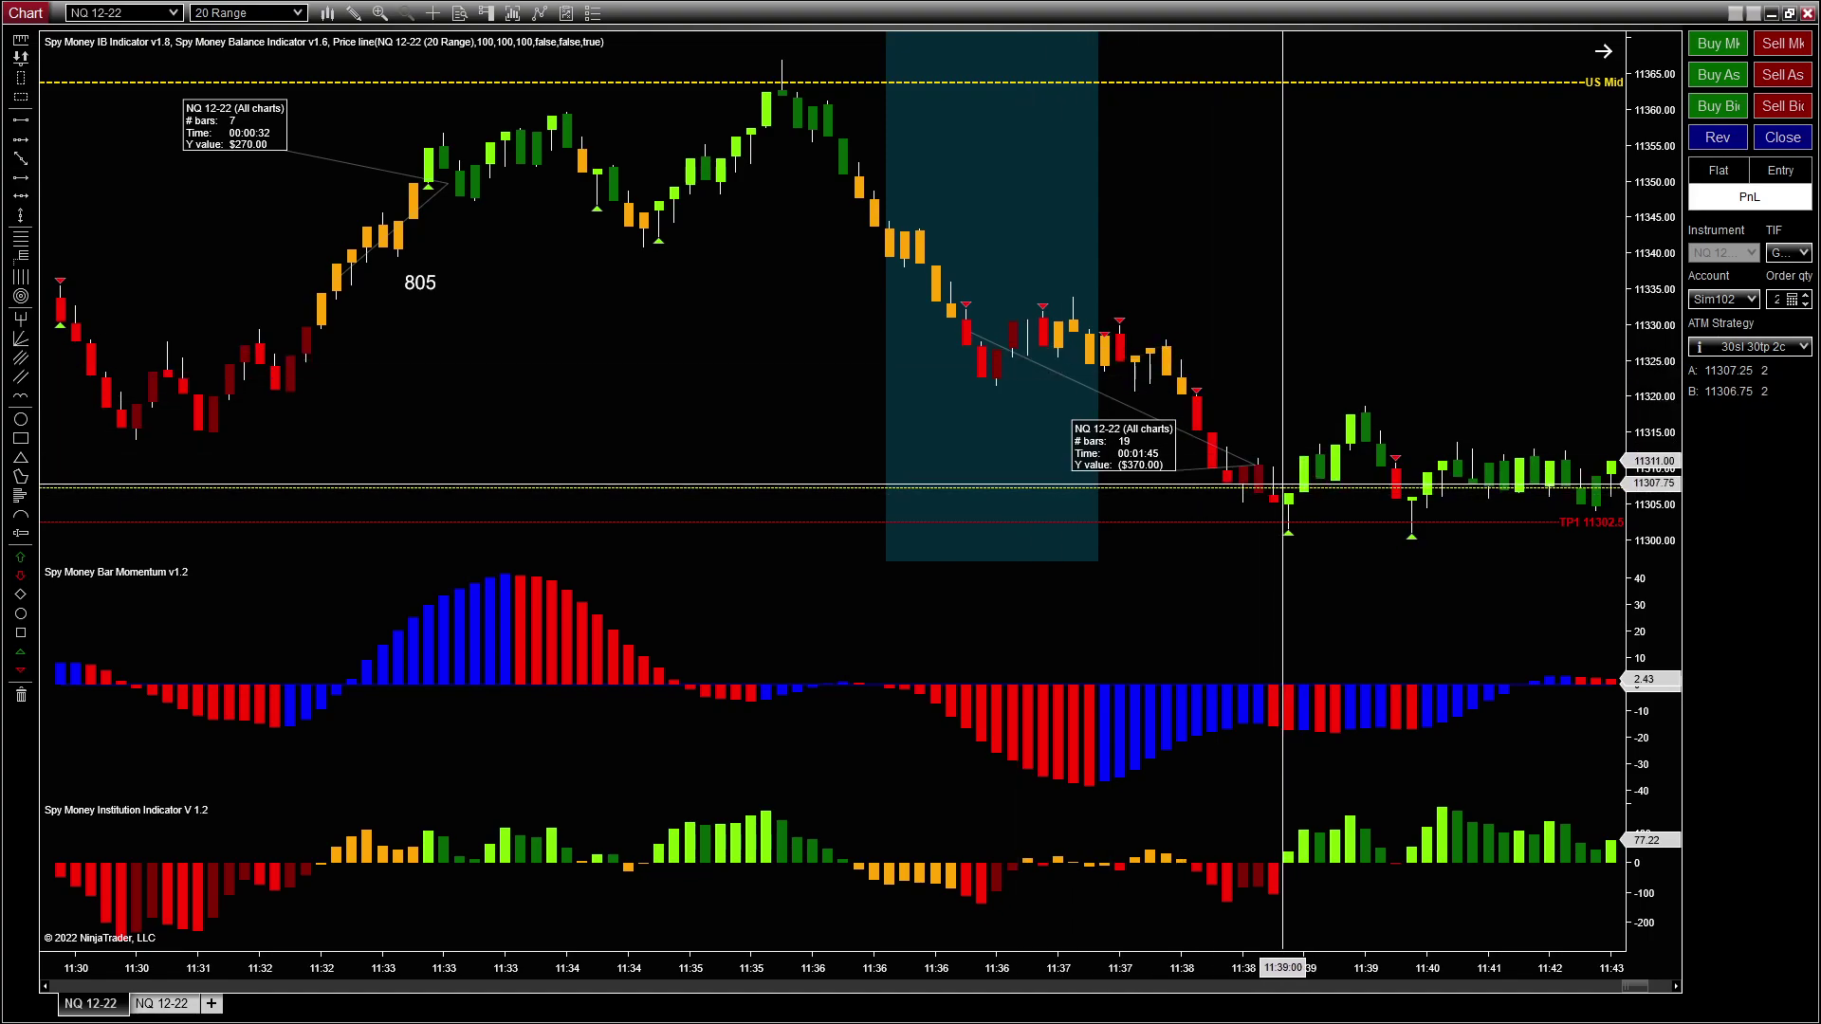
left_click(428, 281)
left_click_drag(429, 282, 1130, 232)
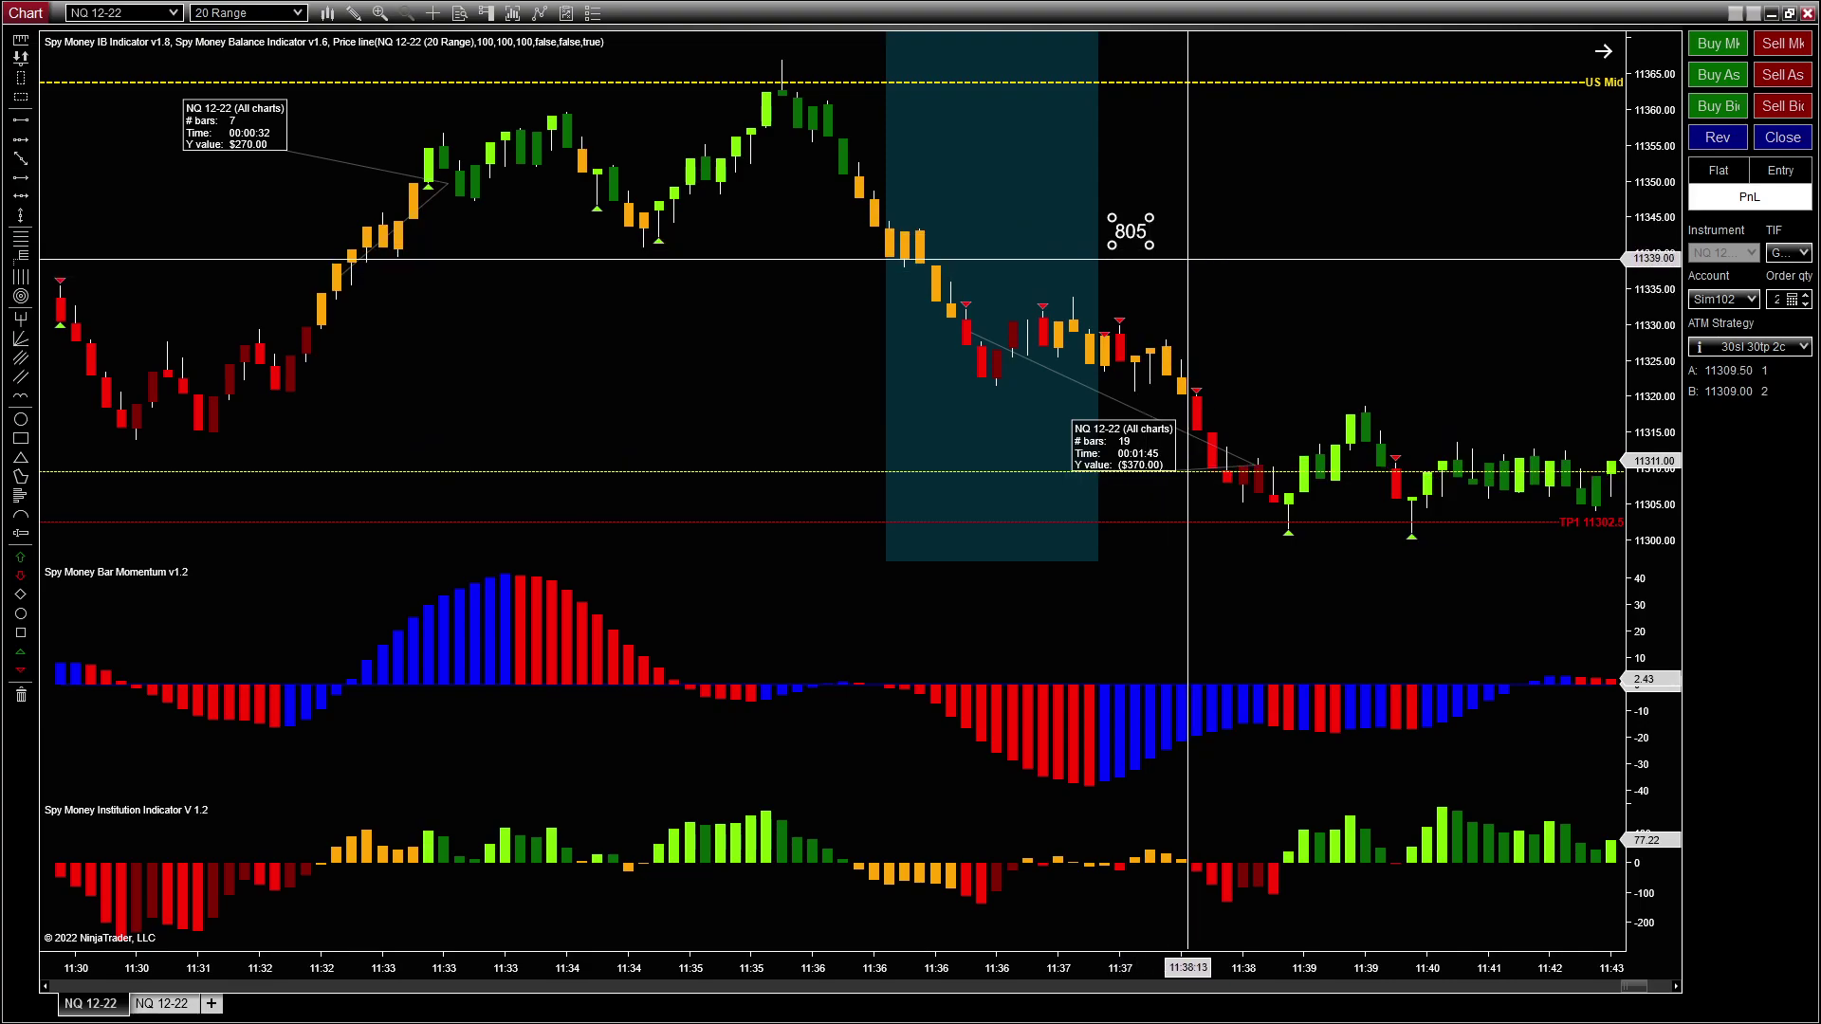
Step: Change the label's text from 805 to 1175
double_click(1131, 235)
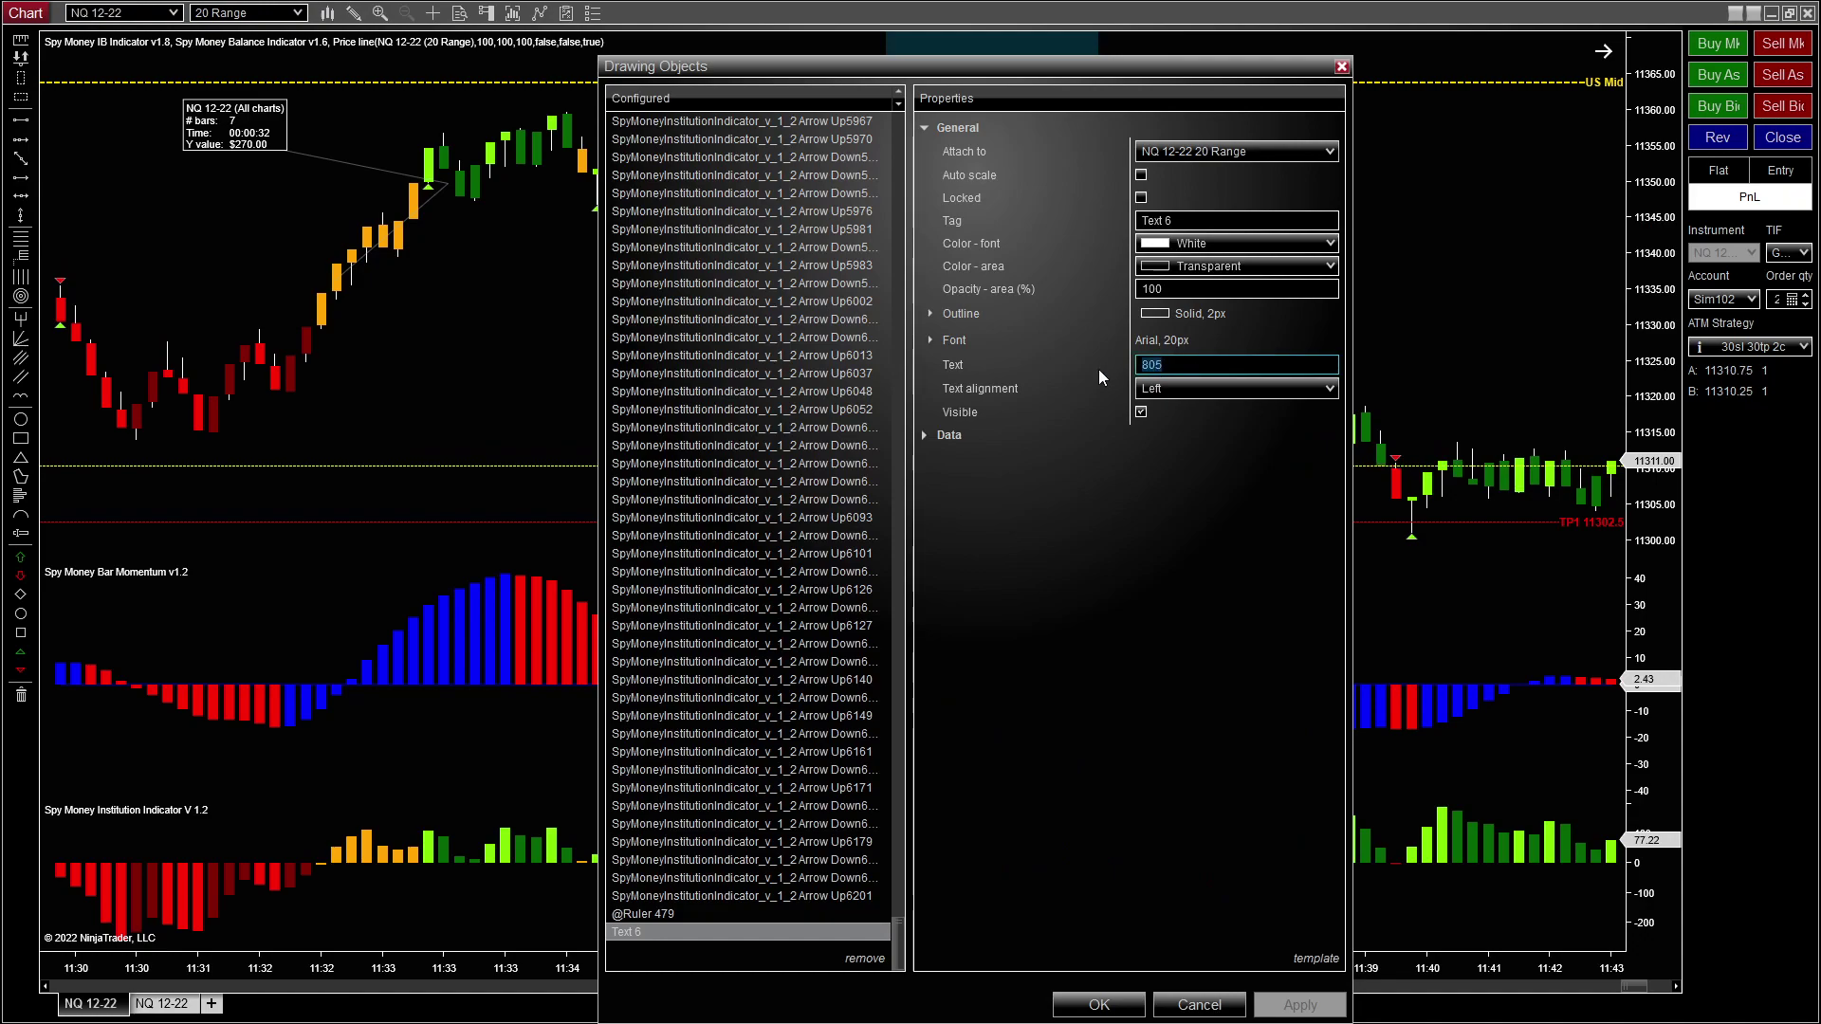
type("1175")
key("Return")
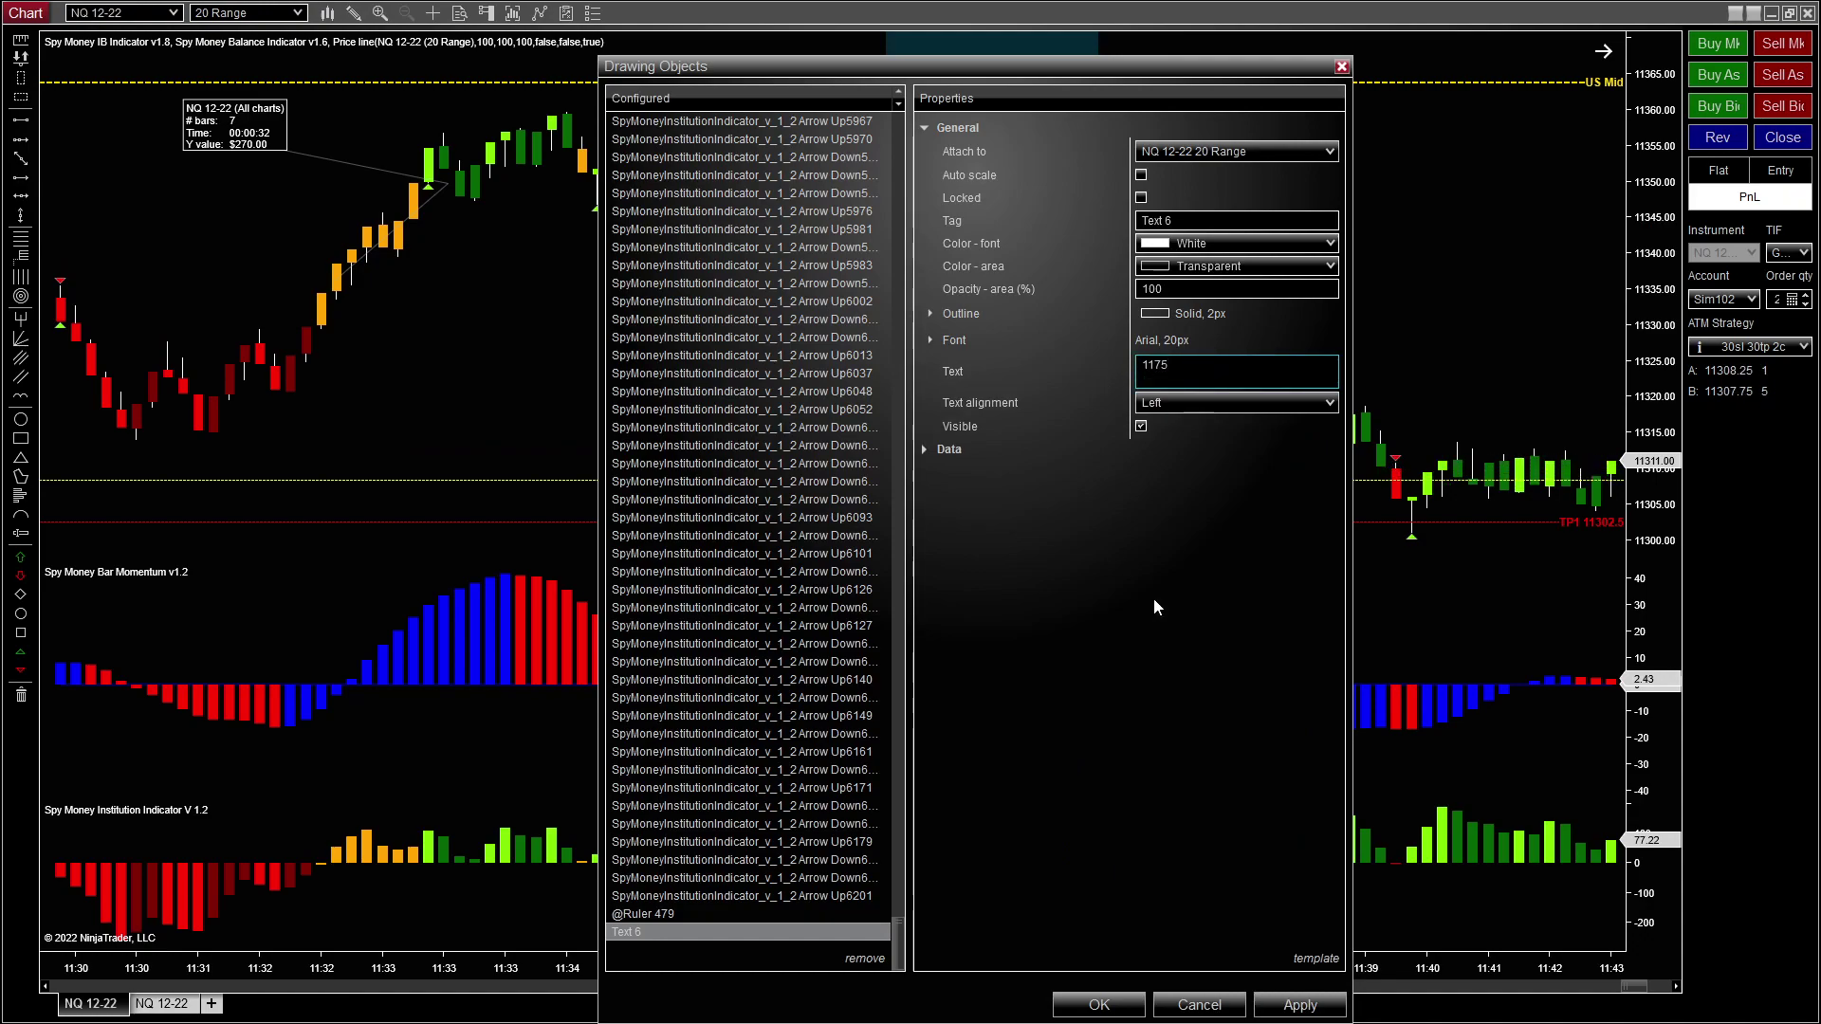
left_click(1100, 1004)
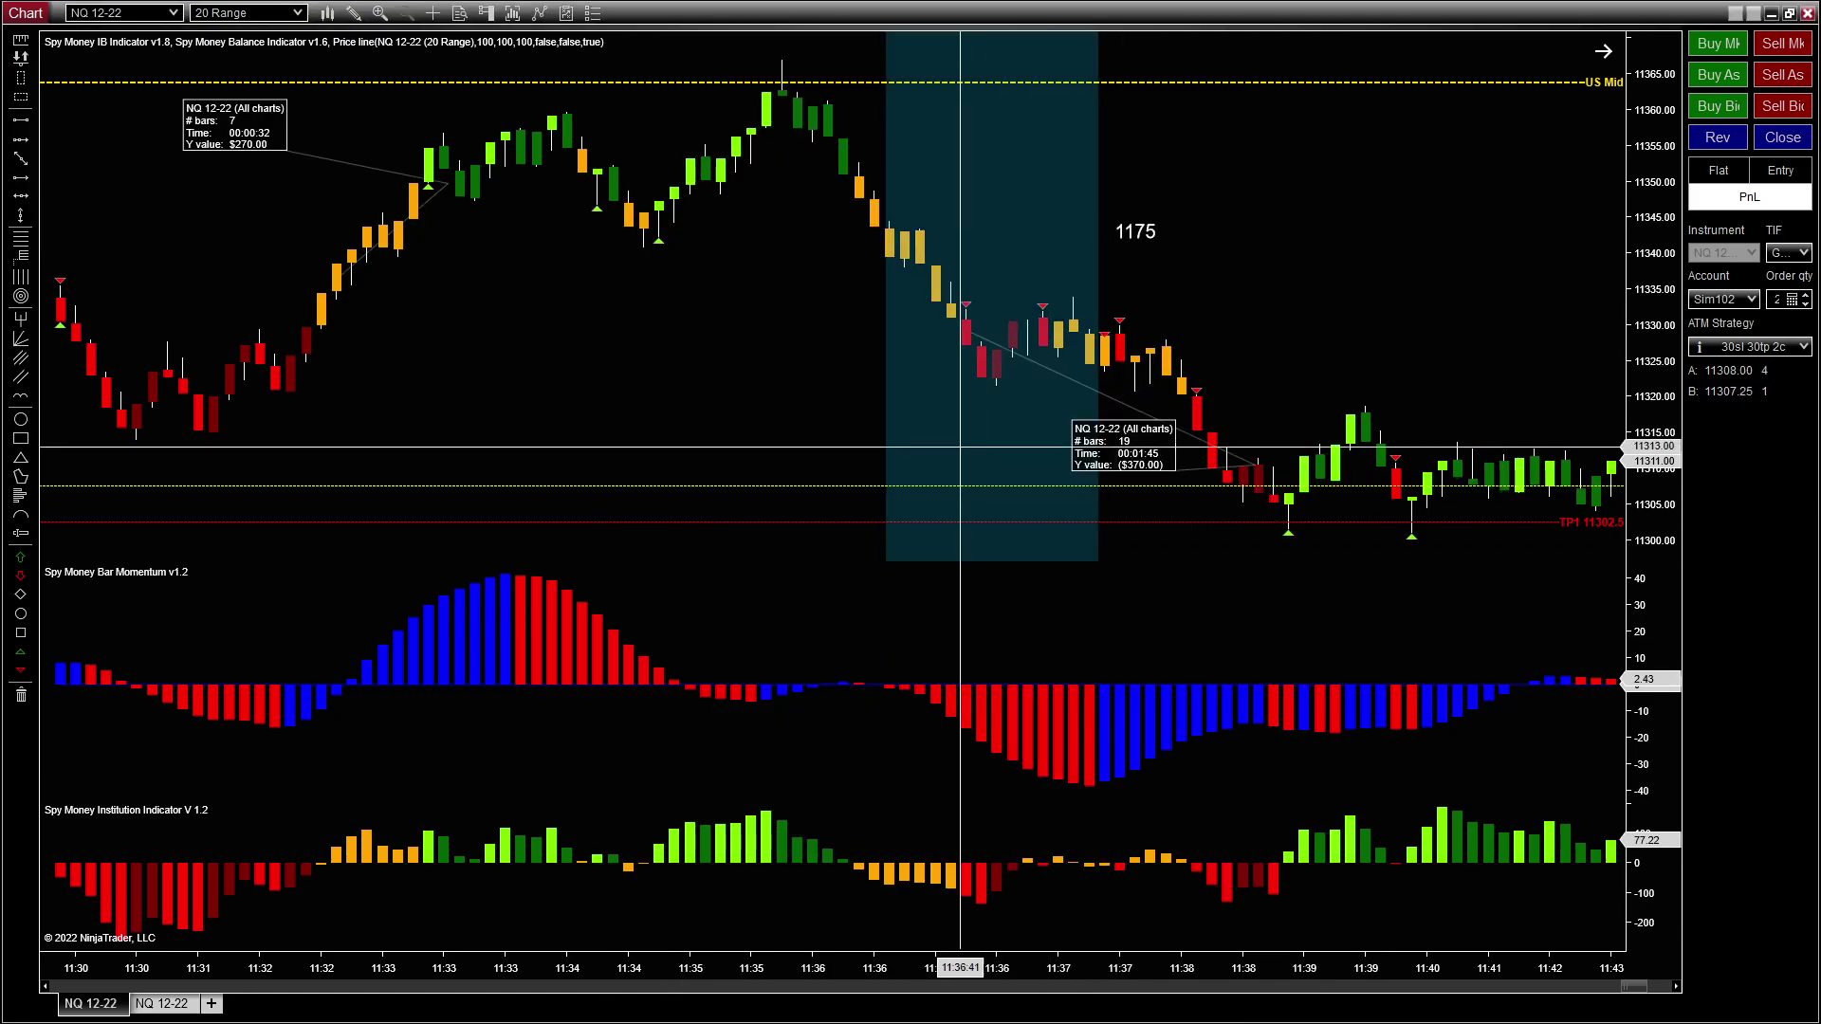
Step: Rescale the time axis, zooming out then back in on the recent bars
left_click_drag(630, 959, 878, 956)
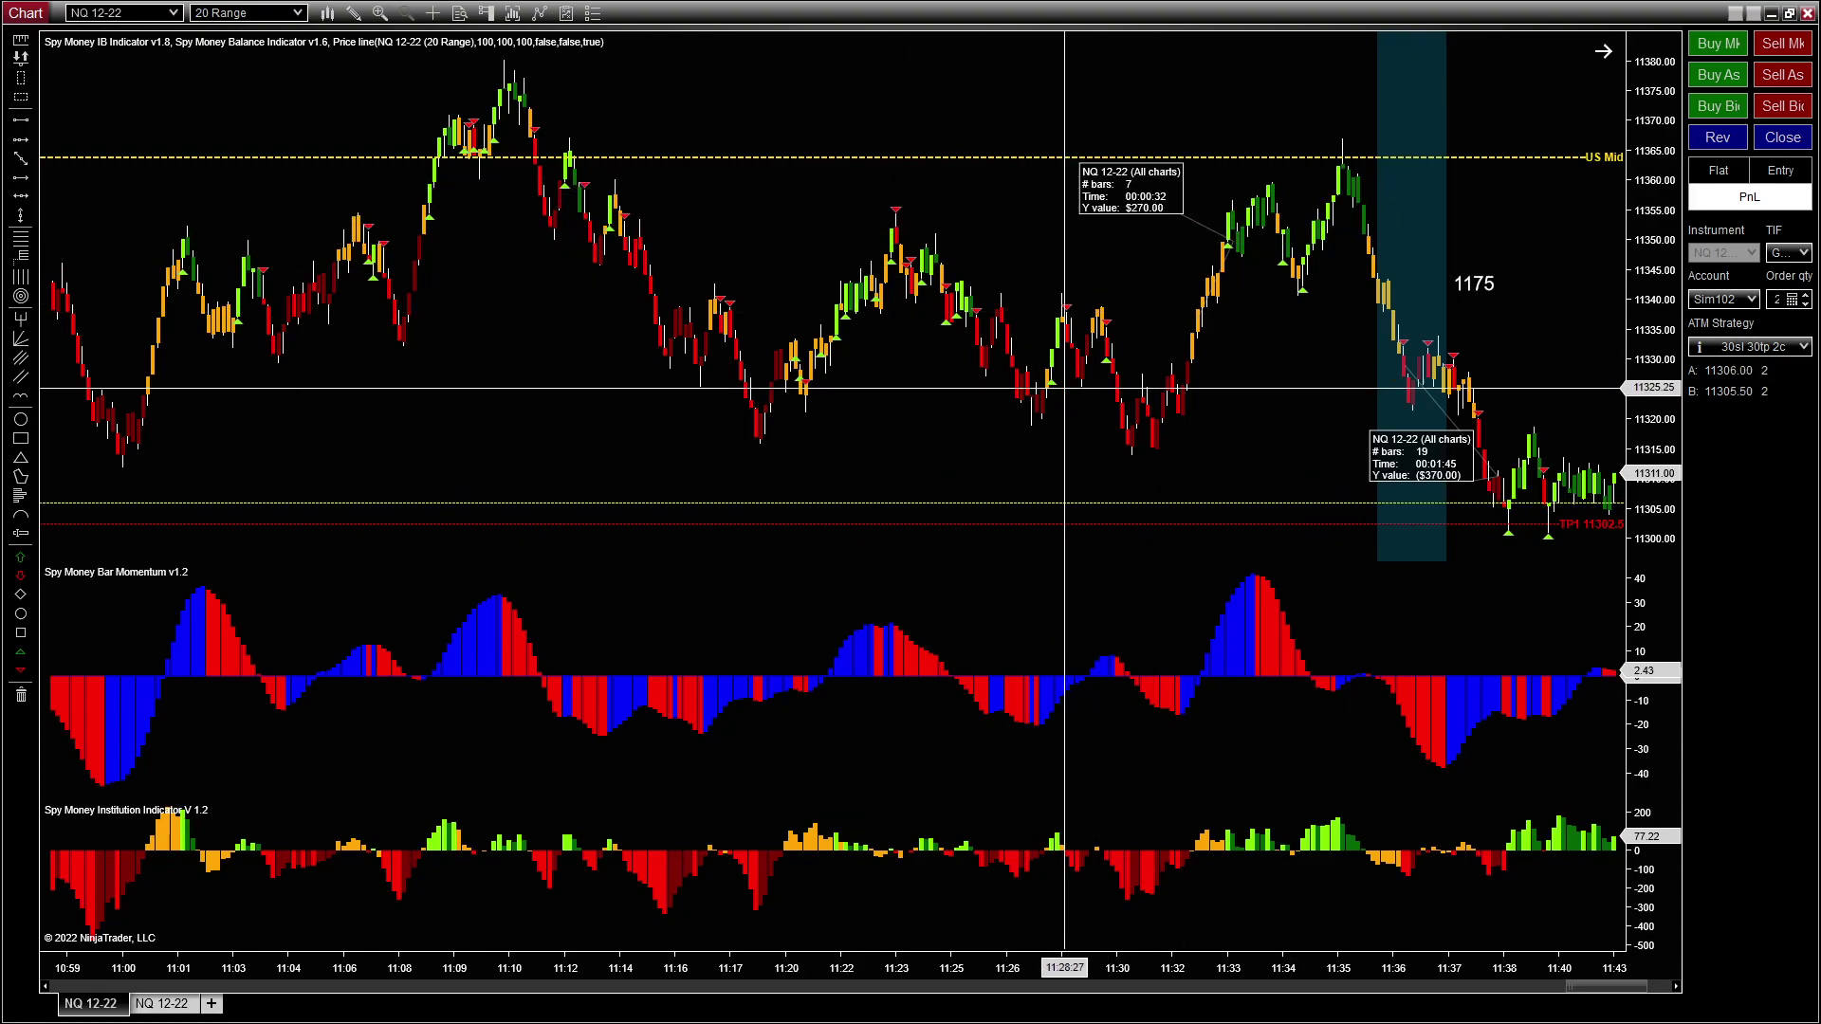
left_click_drag(1148, 966, 106, 702)
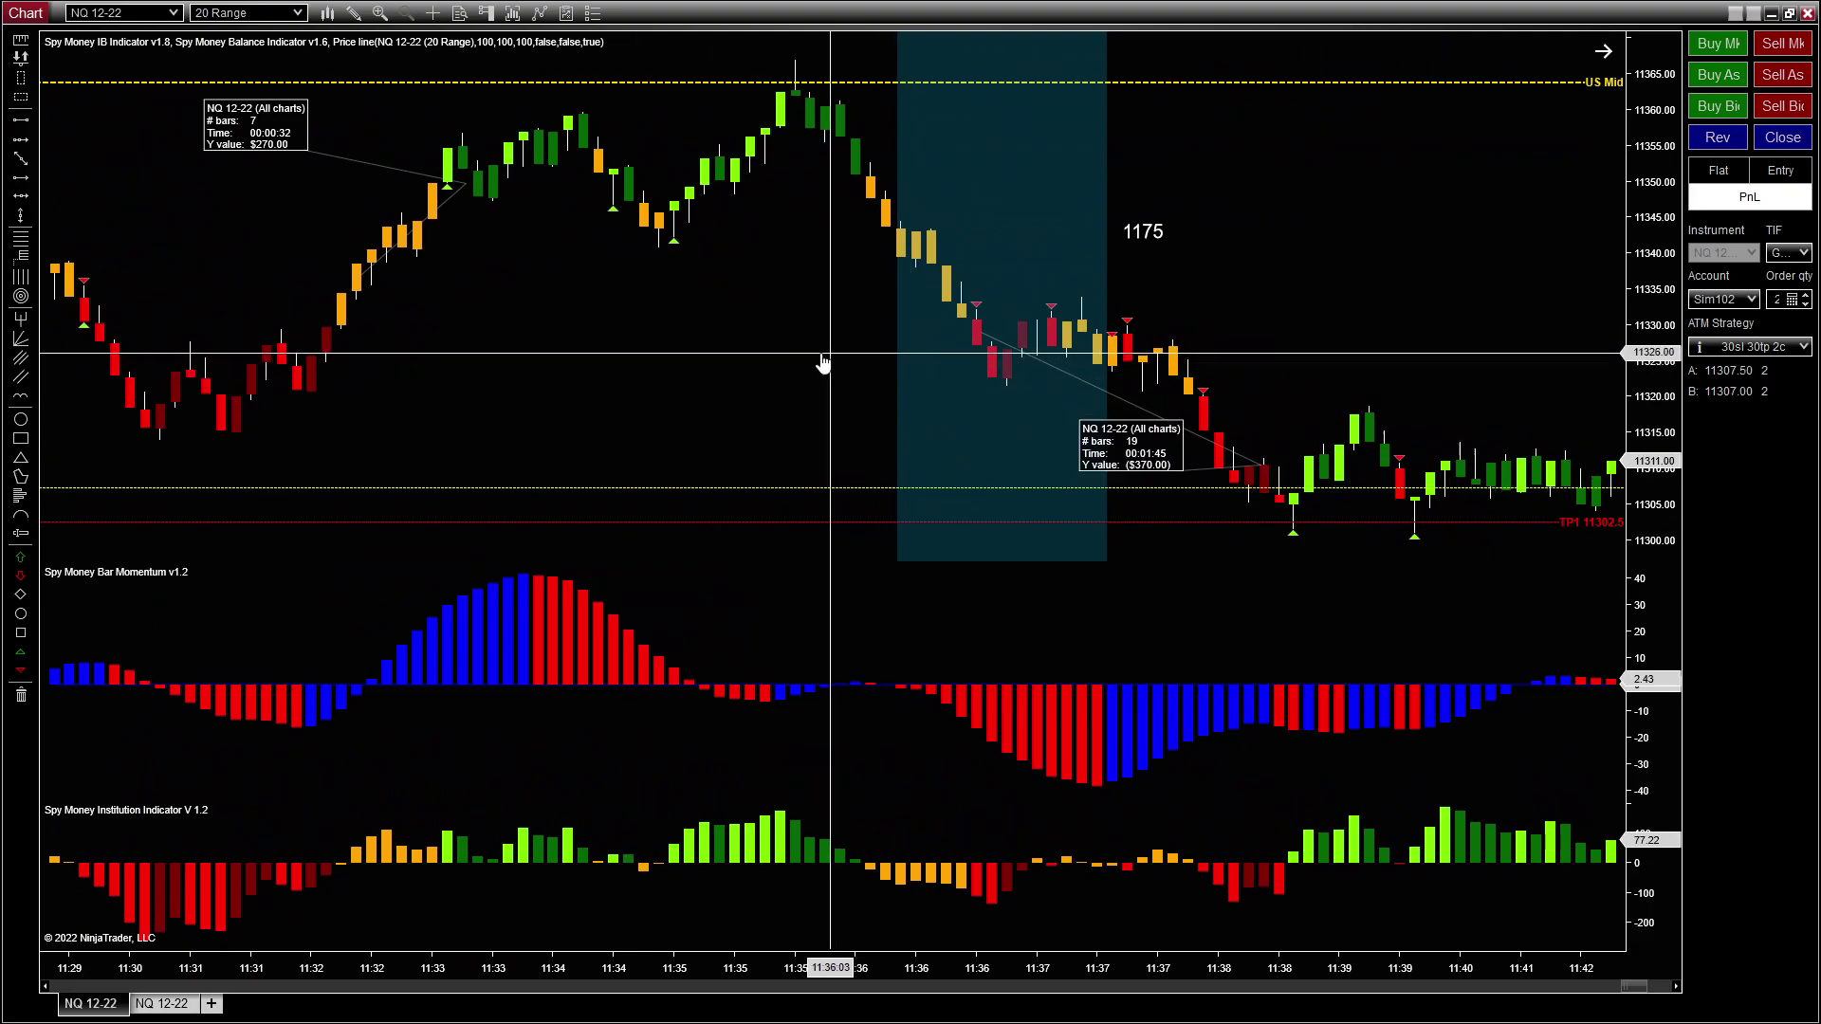
scroll(806, 399, "down", 5)
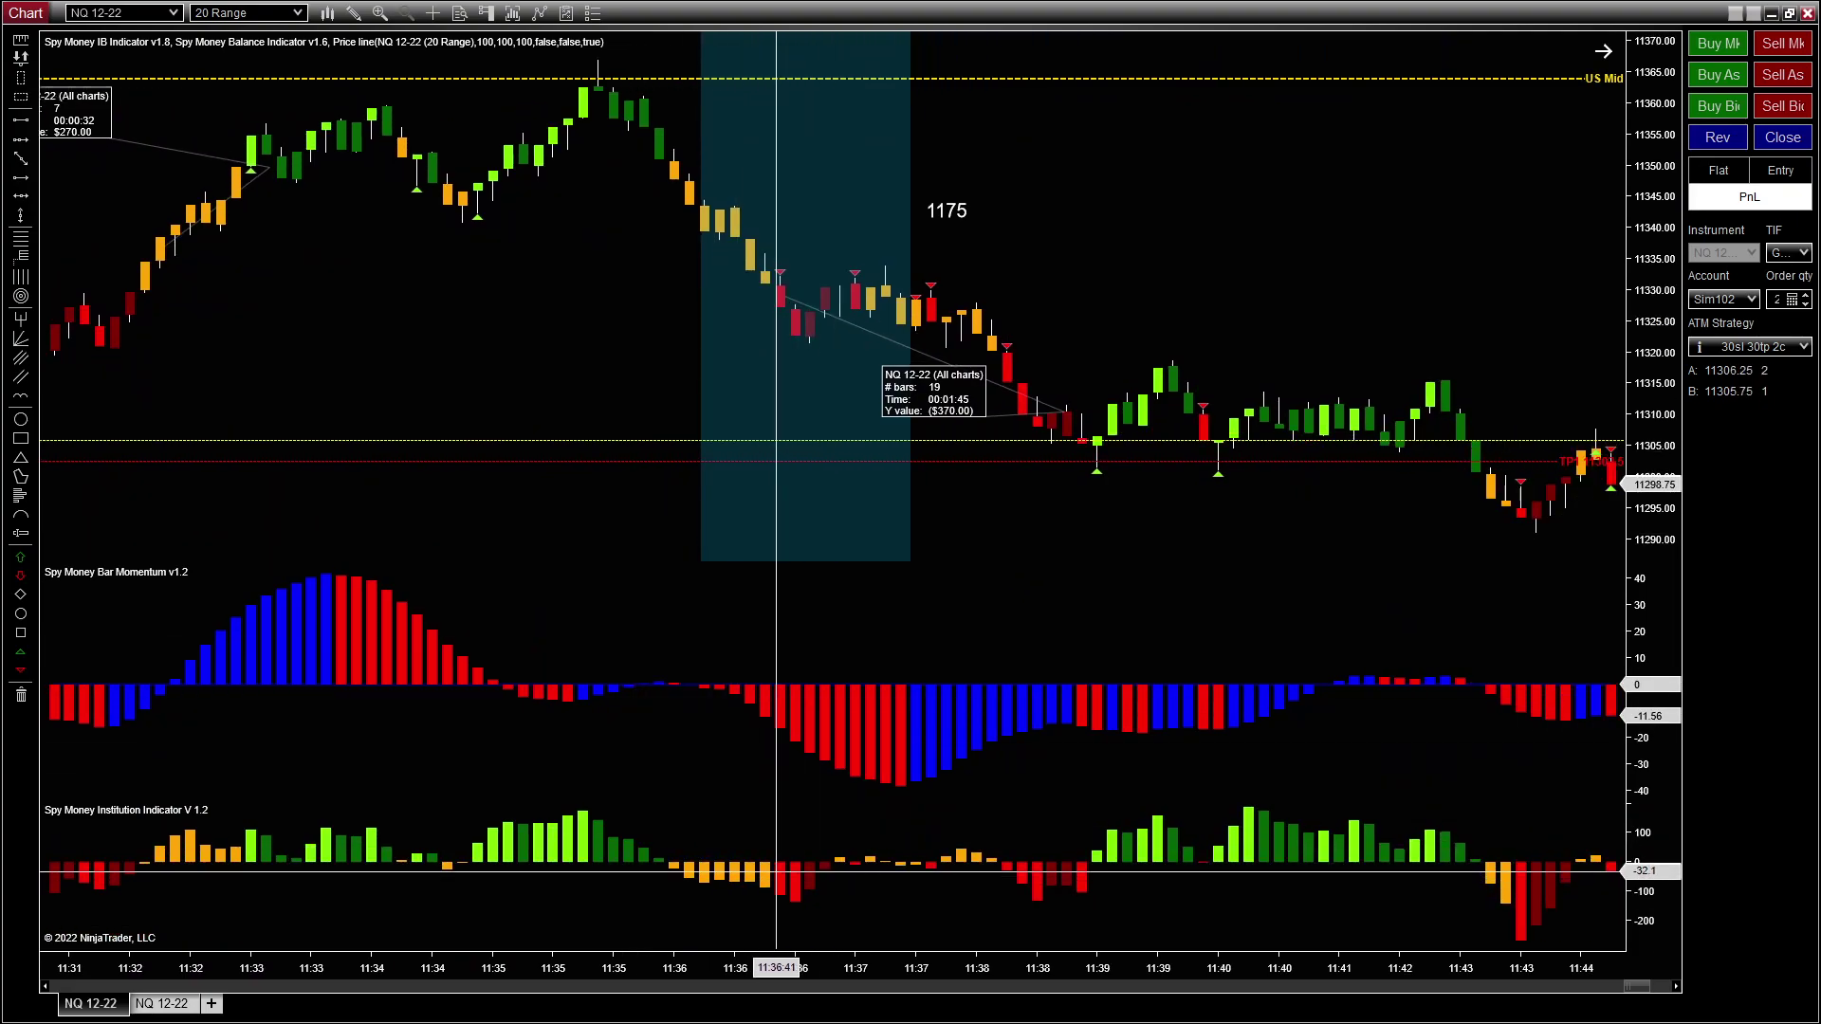
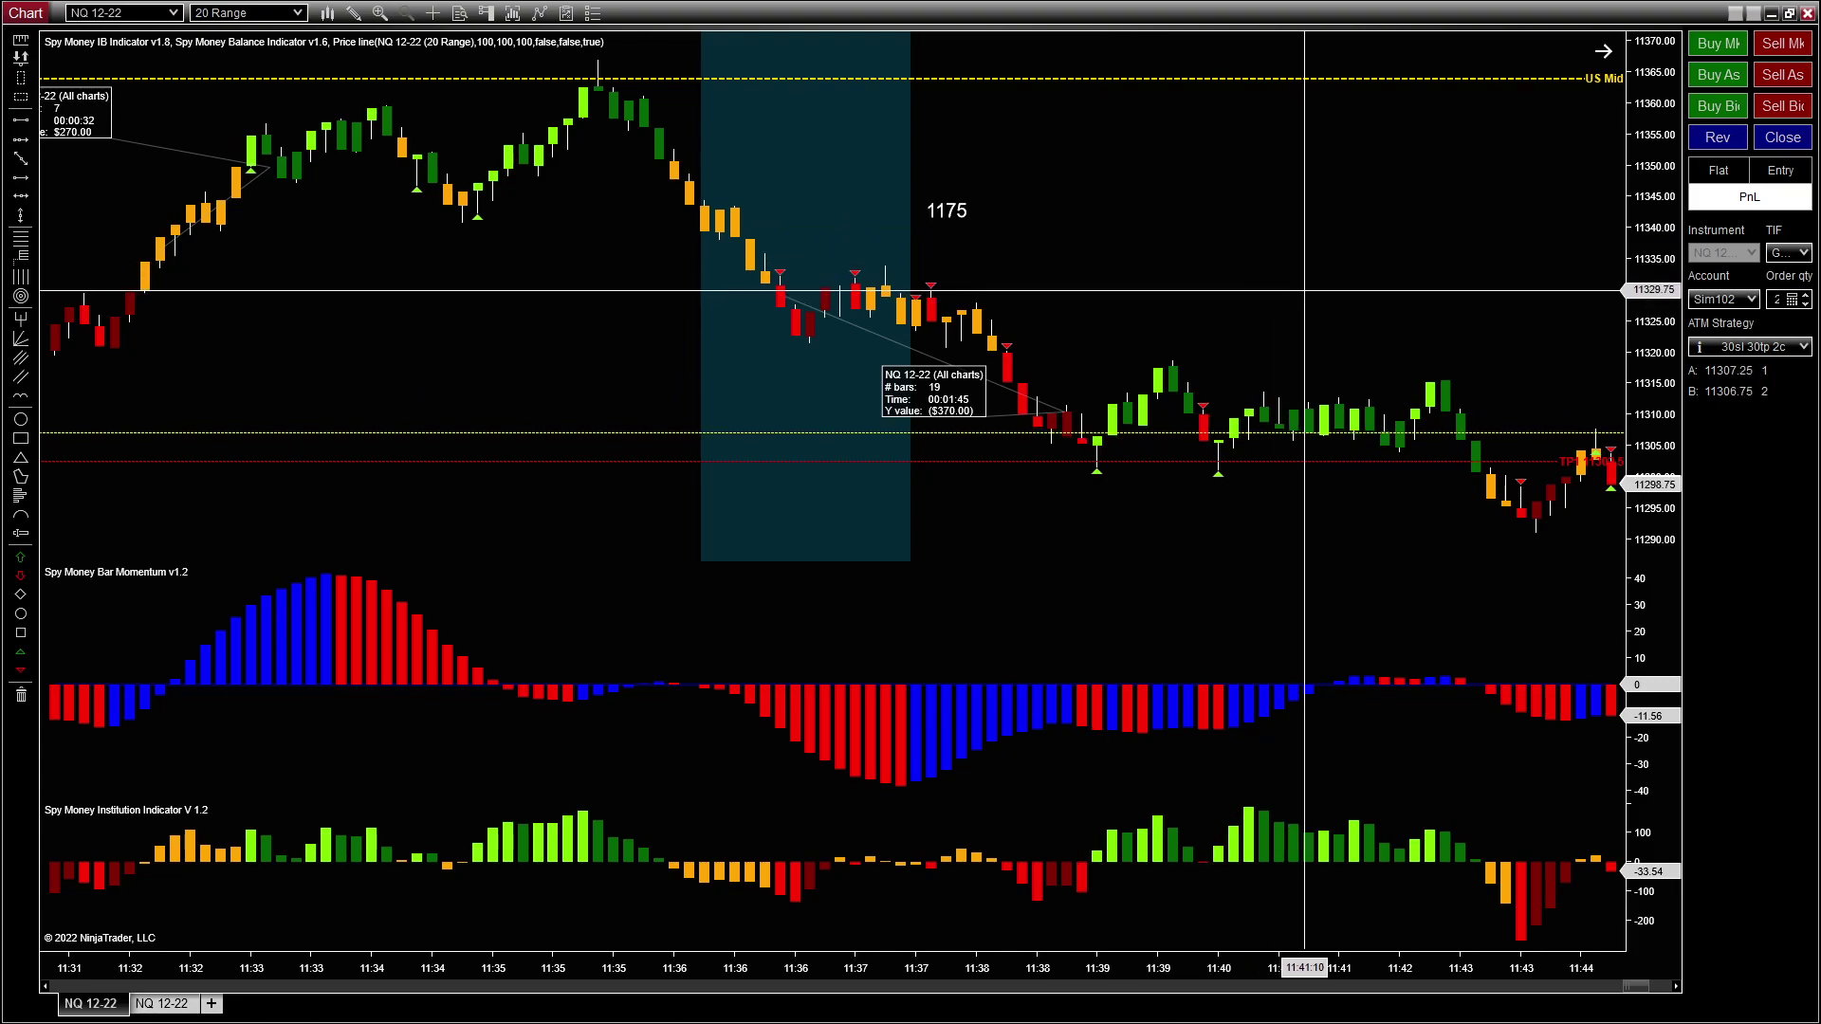
Step: Pan the NQ 12-22 chart until the 11:36–11:37 sell-off and its momentum low are centred
left_click_drag(1304, 290, 425, 384)
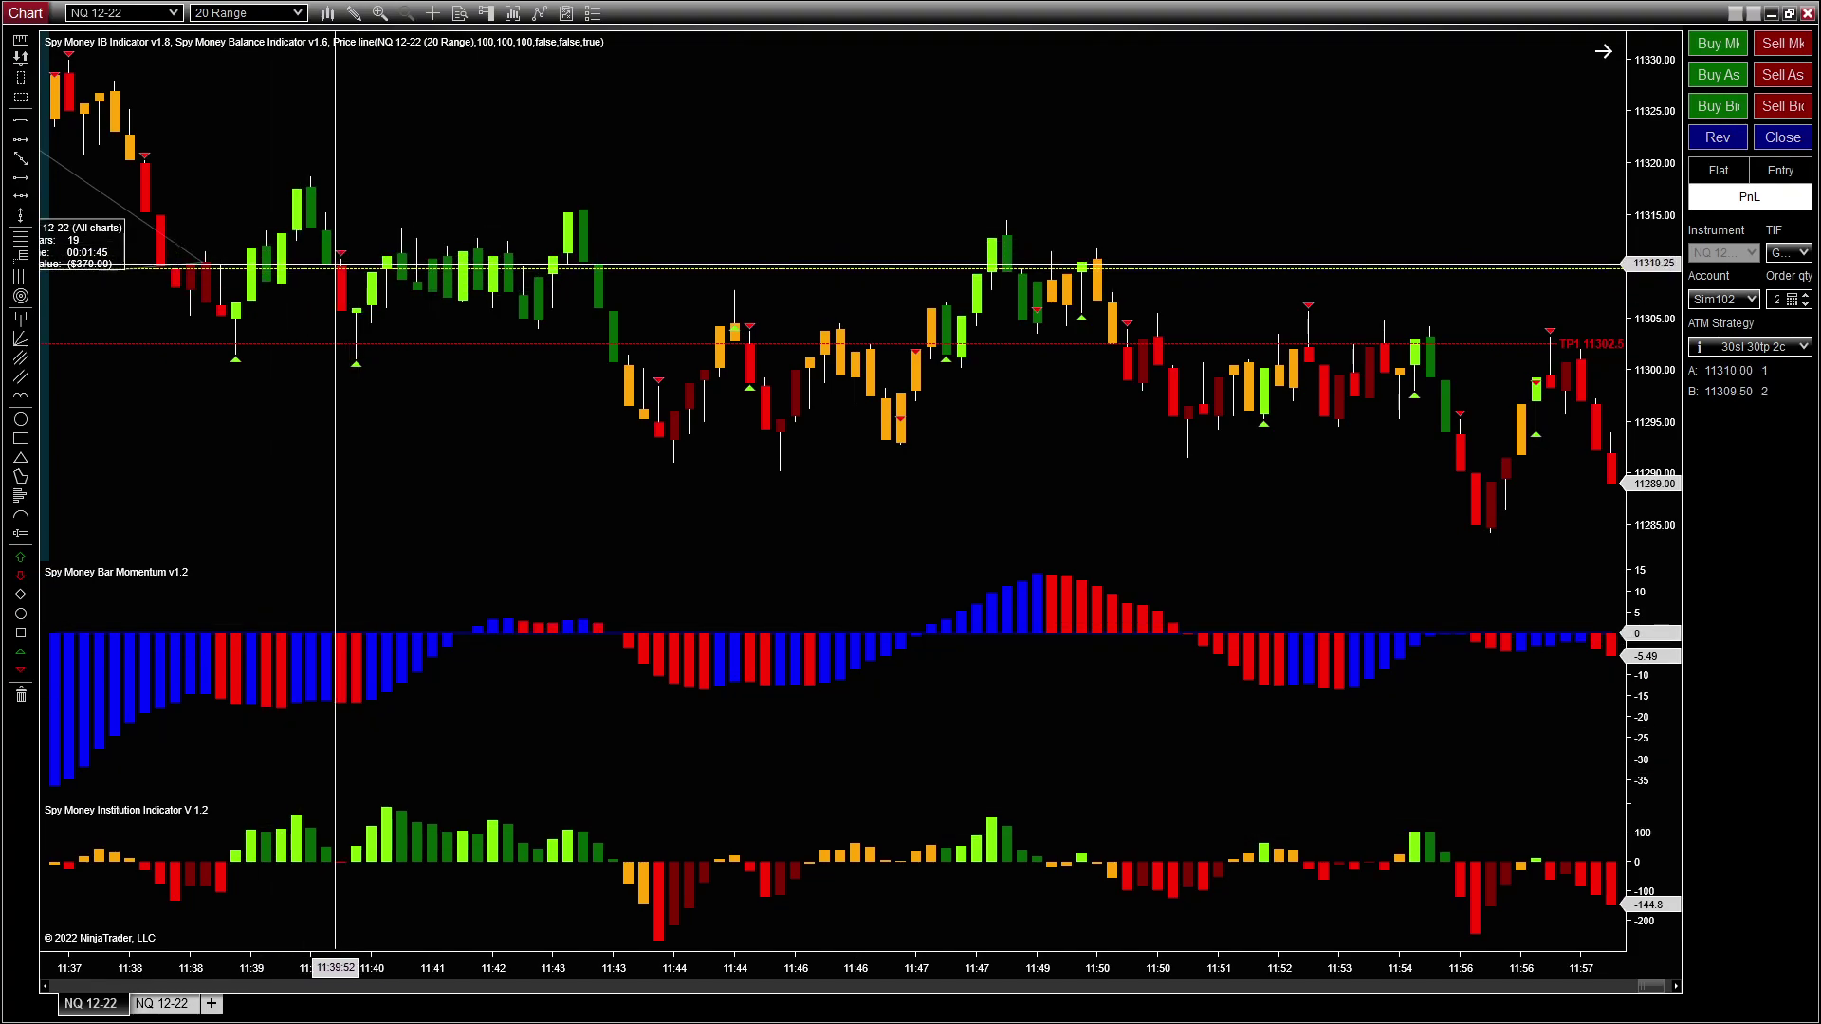
scroll(338, 273, "down", 10)
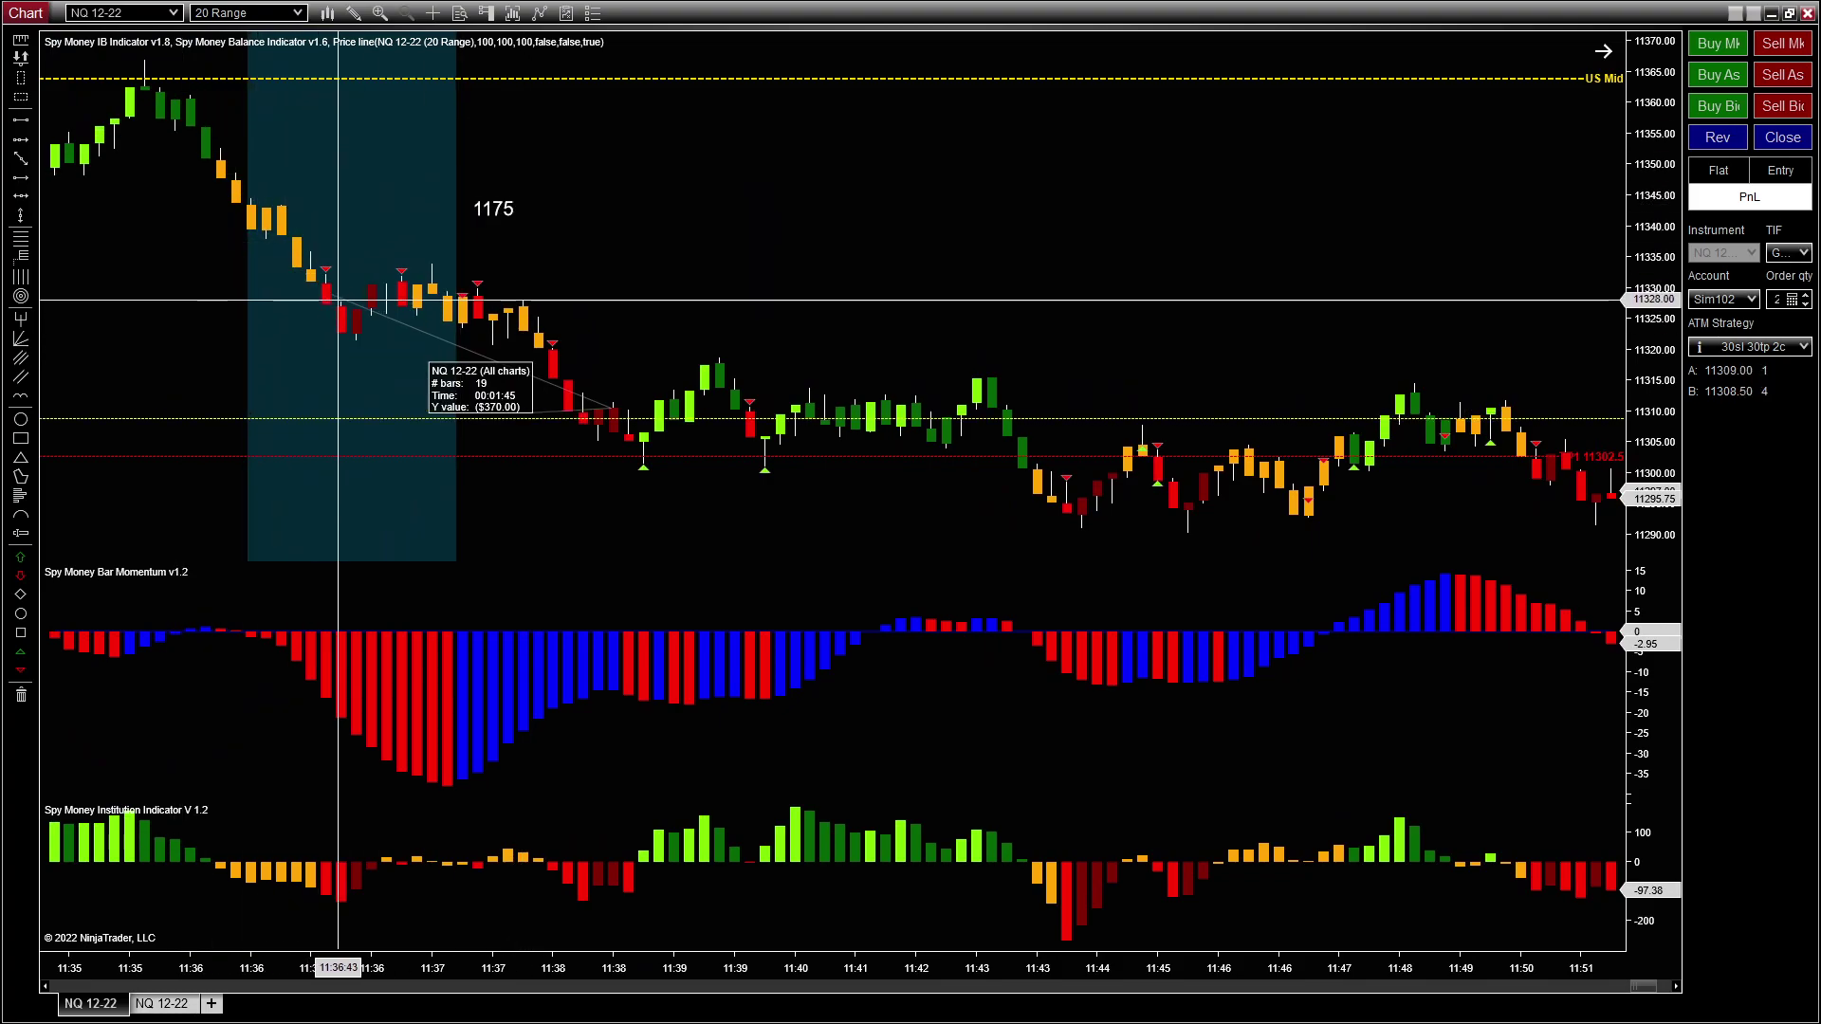
left_click_drag(816, 237, 386, 237)
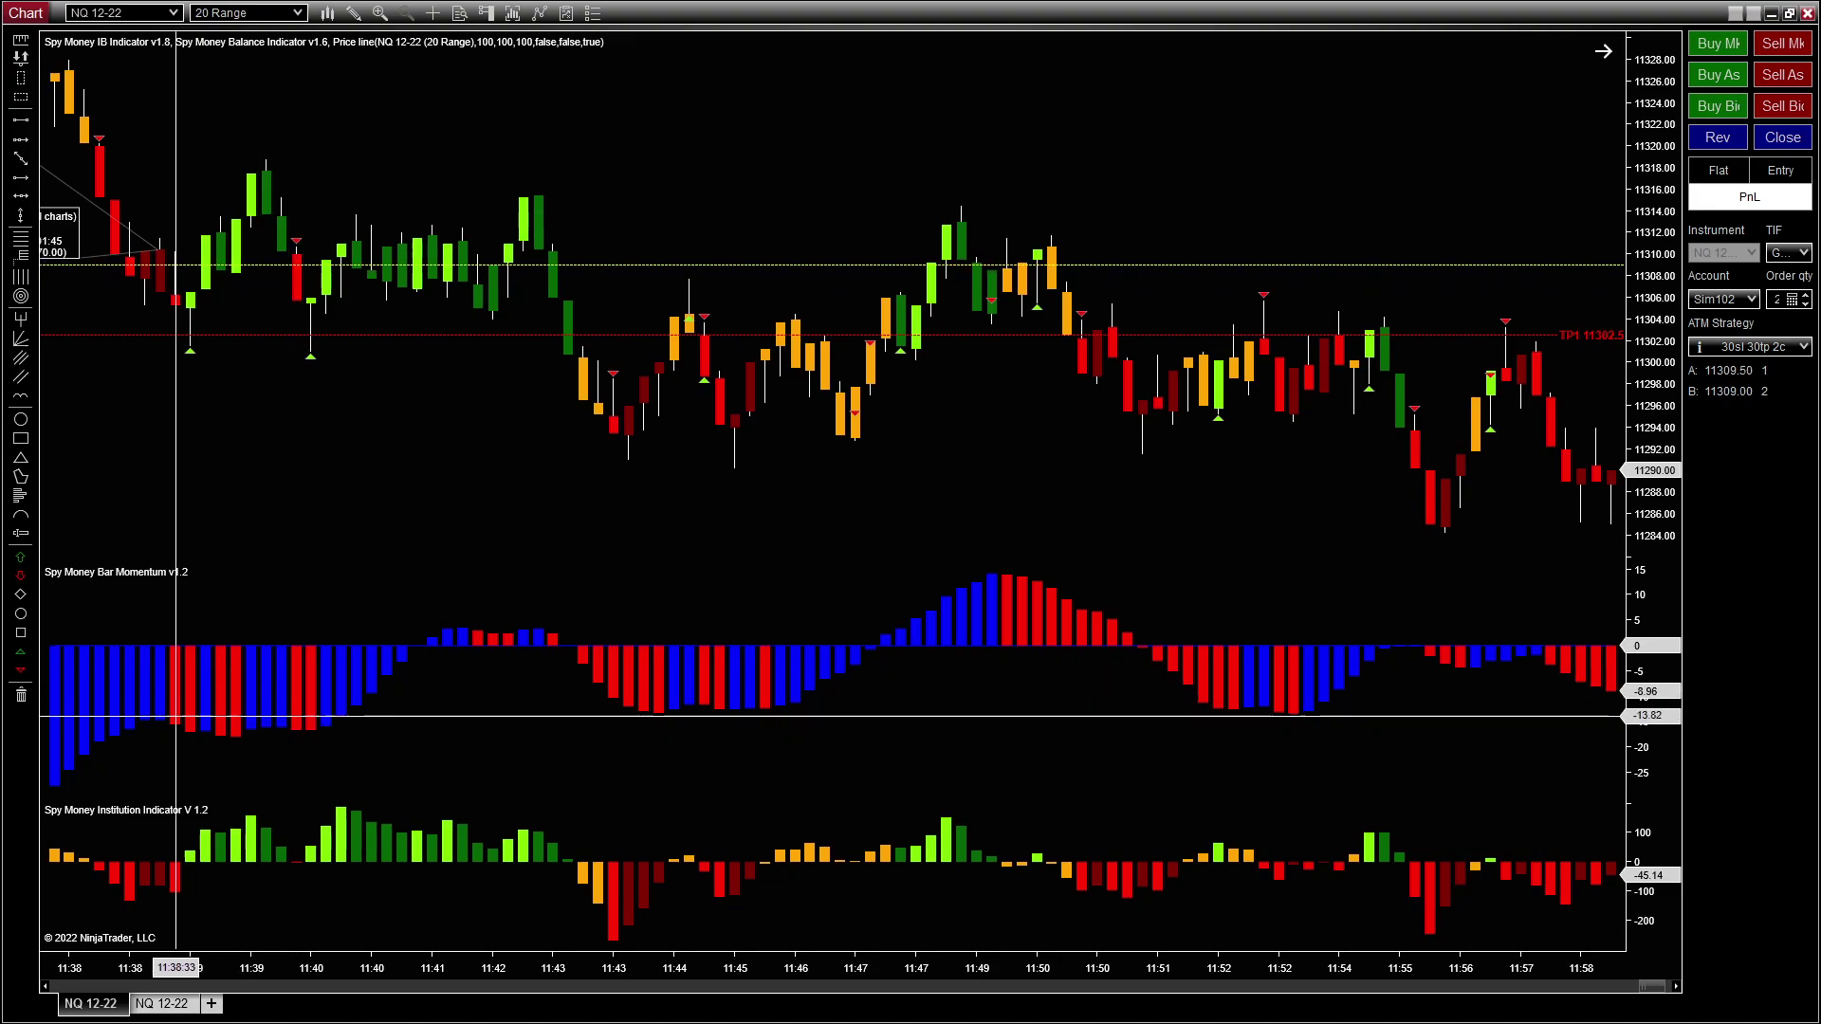
left_click_drag(294, 271, 692, 512)
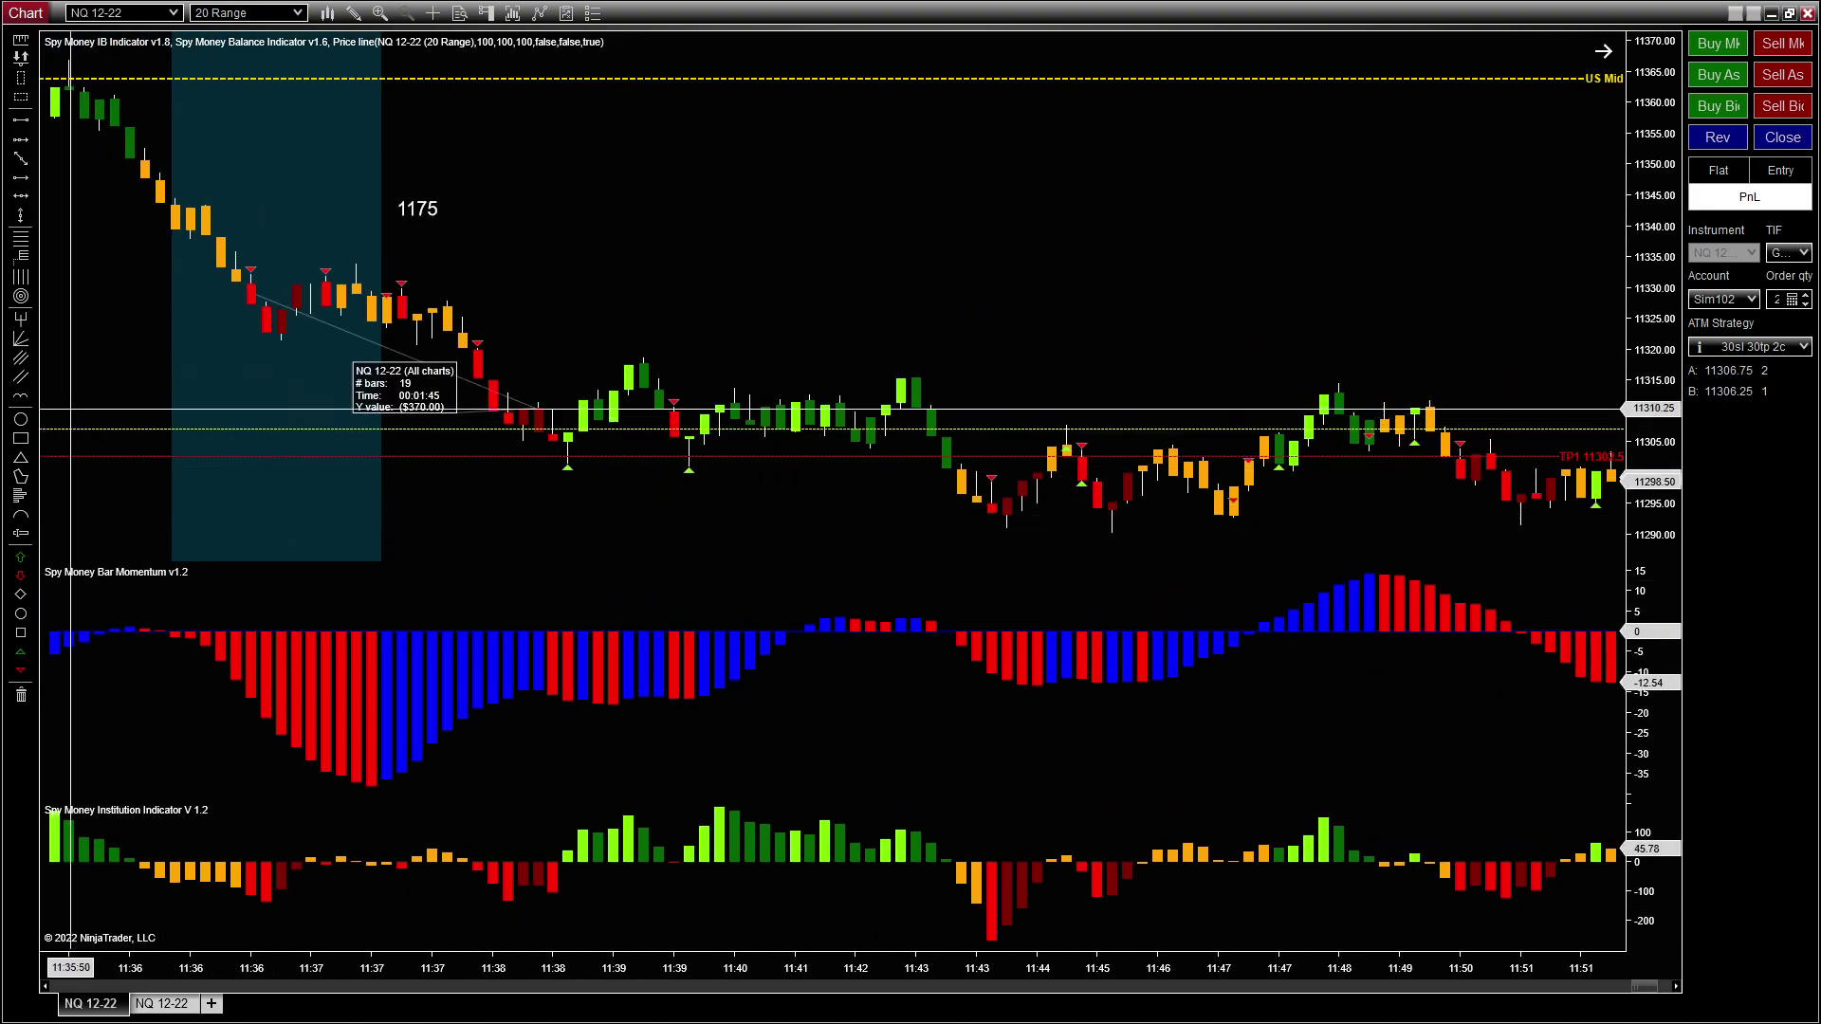
Step: Draw a yellow arrow in the Bar Momentum panel from the 11:37 low toward 11:41
left_click(21, 186)
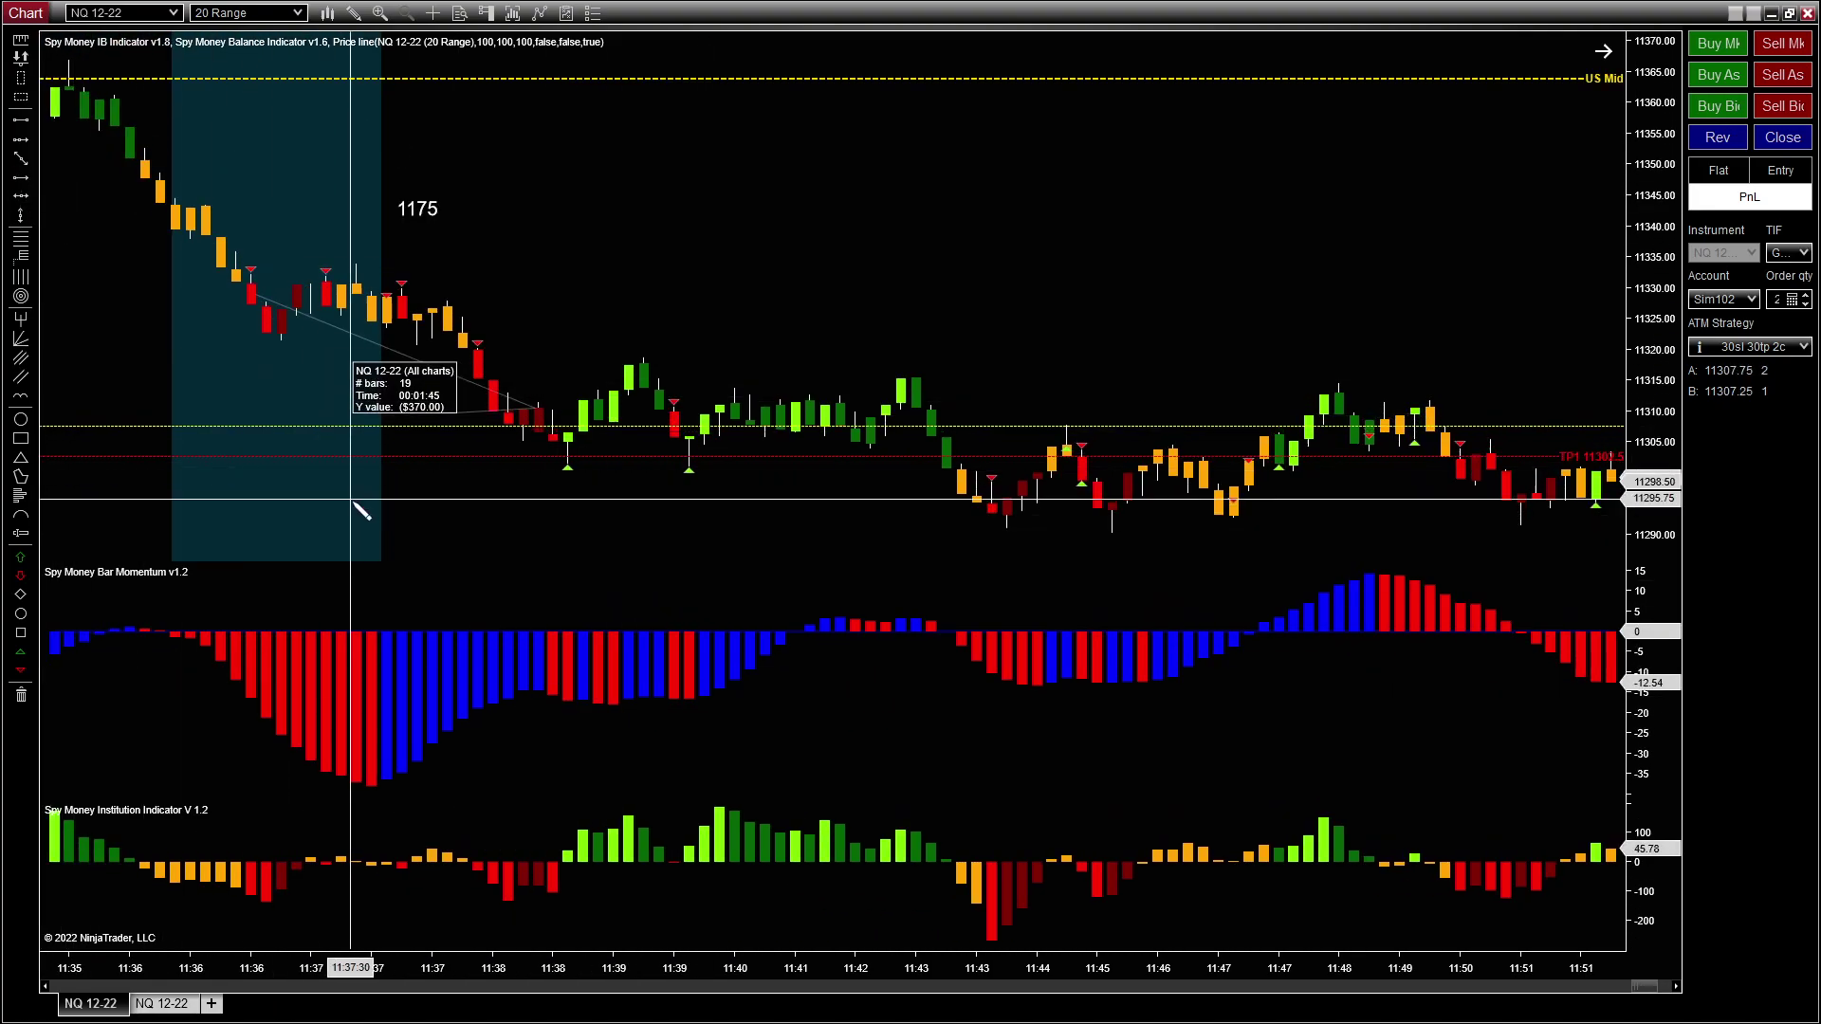
left_click(365, 786)
left_click(495, 764)
left_click(778, 675)
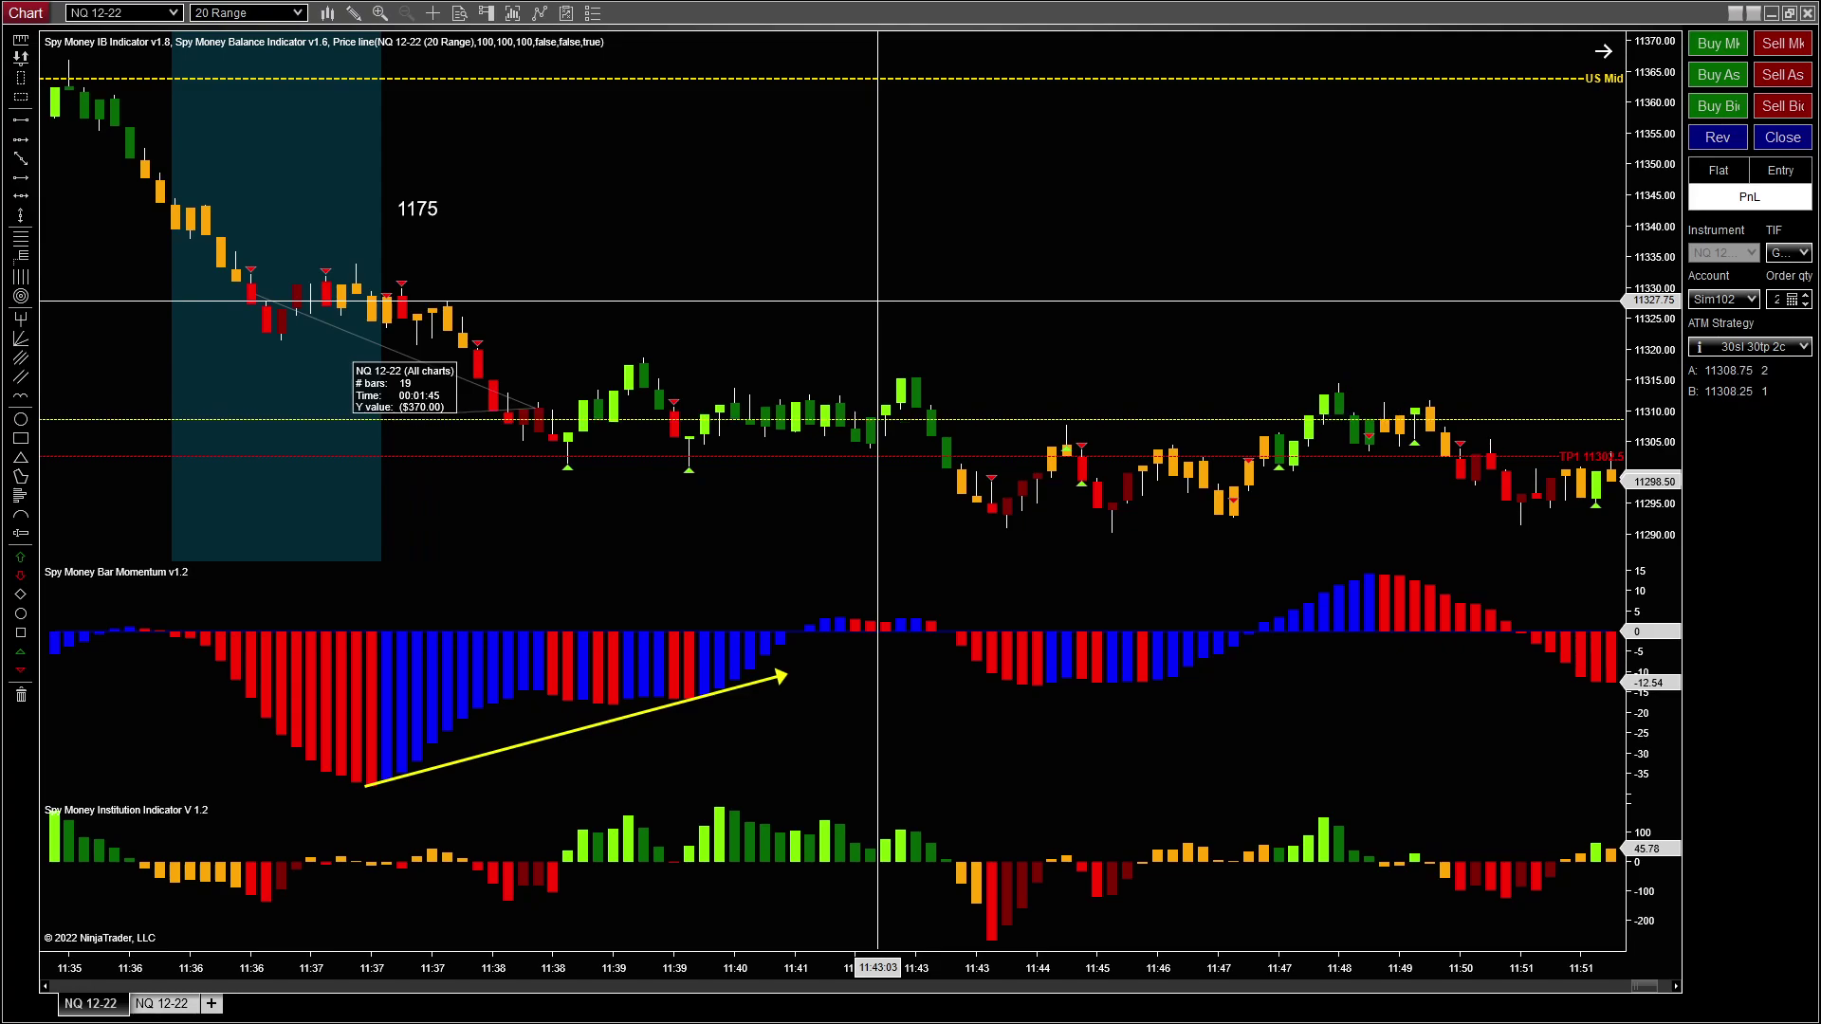
Step: Pan the chart forward so bars up to about 12:01 are visible
scroll(881, 237, "down", 5)
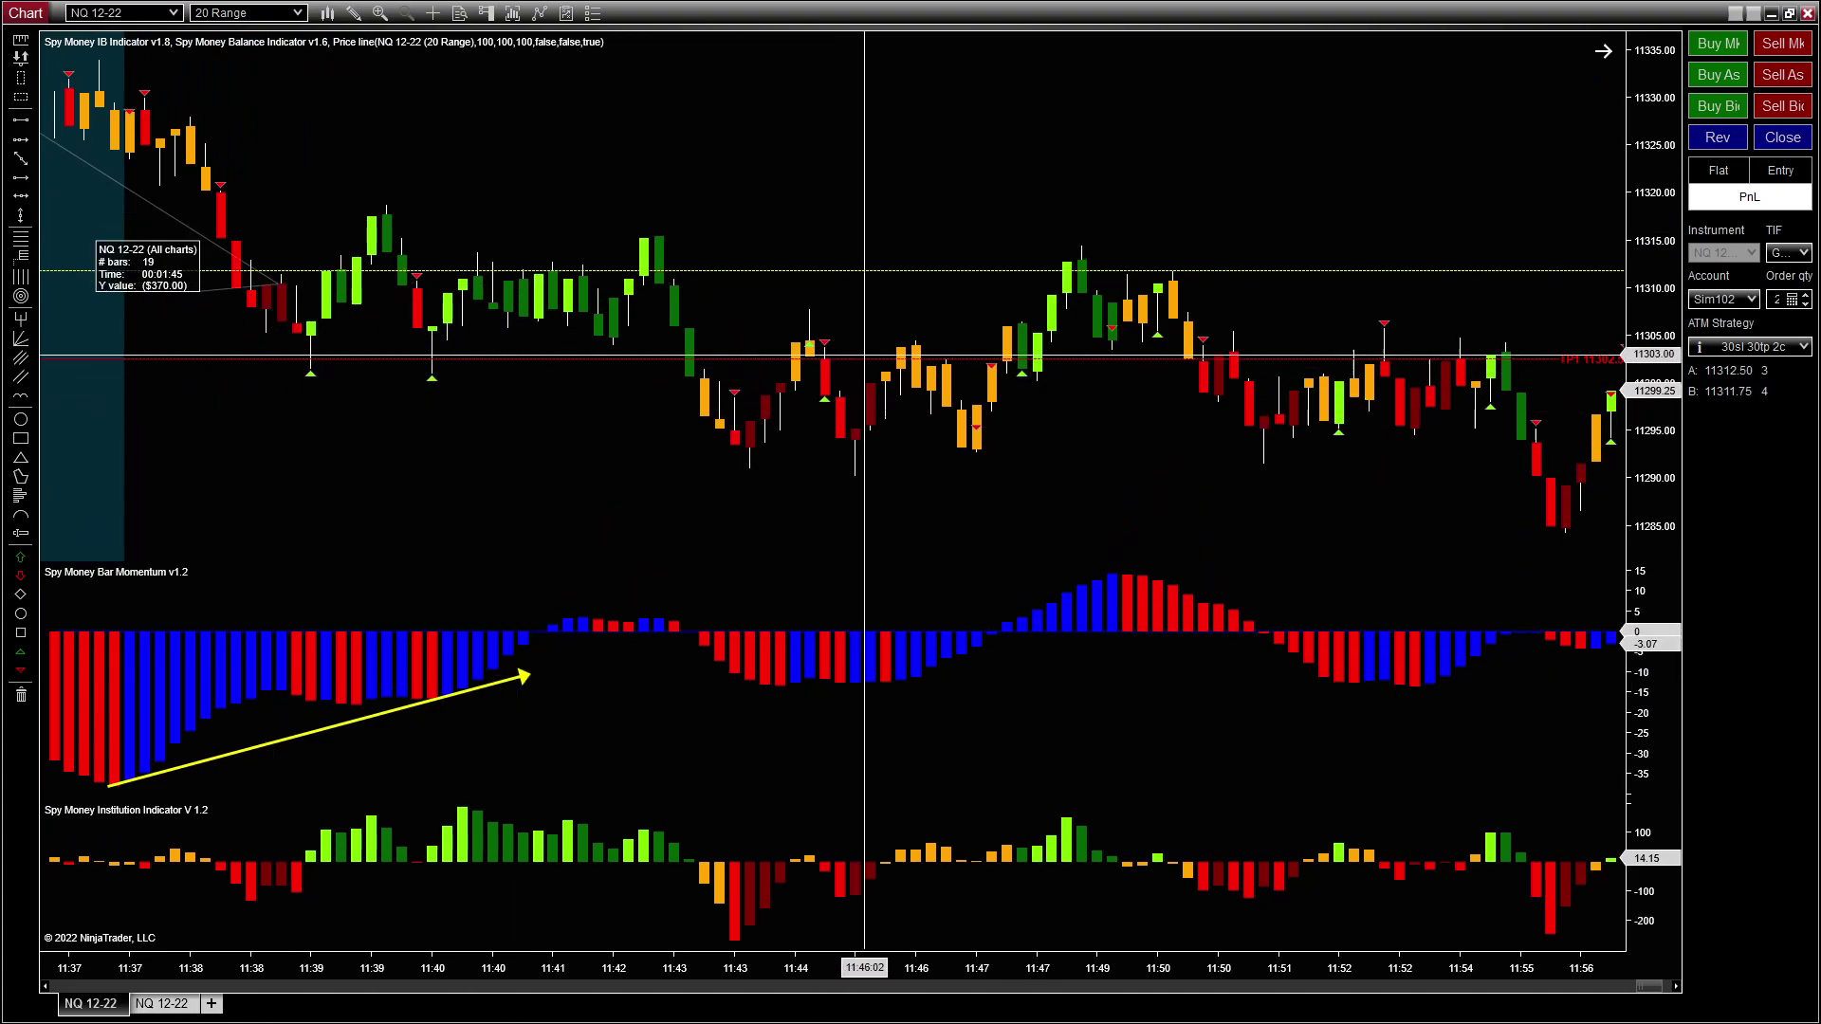
scroll(928, 200, "up", 5)
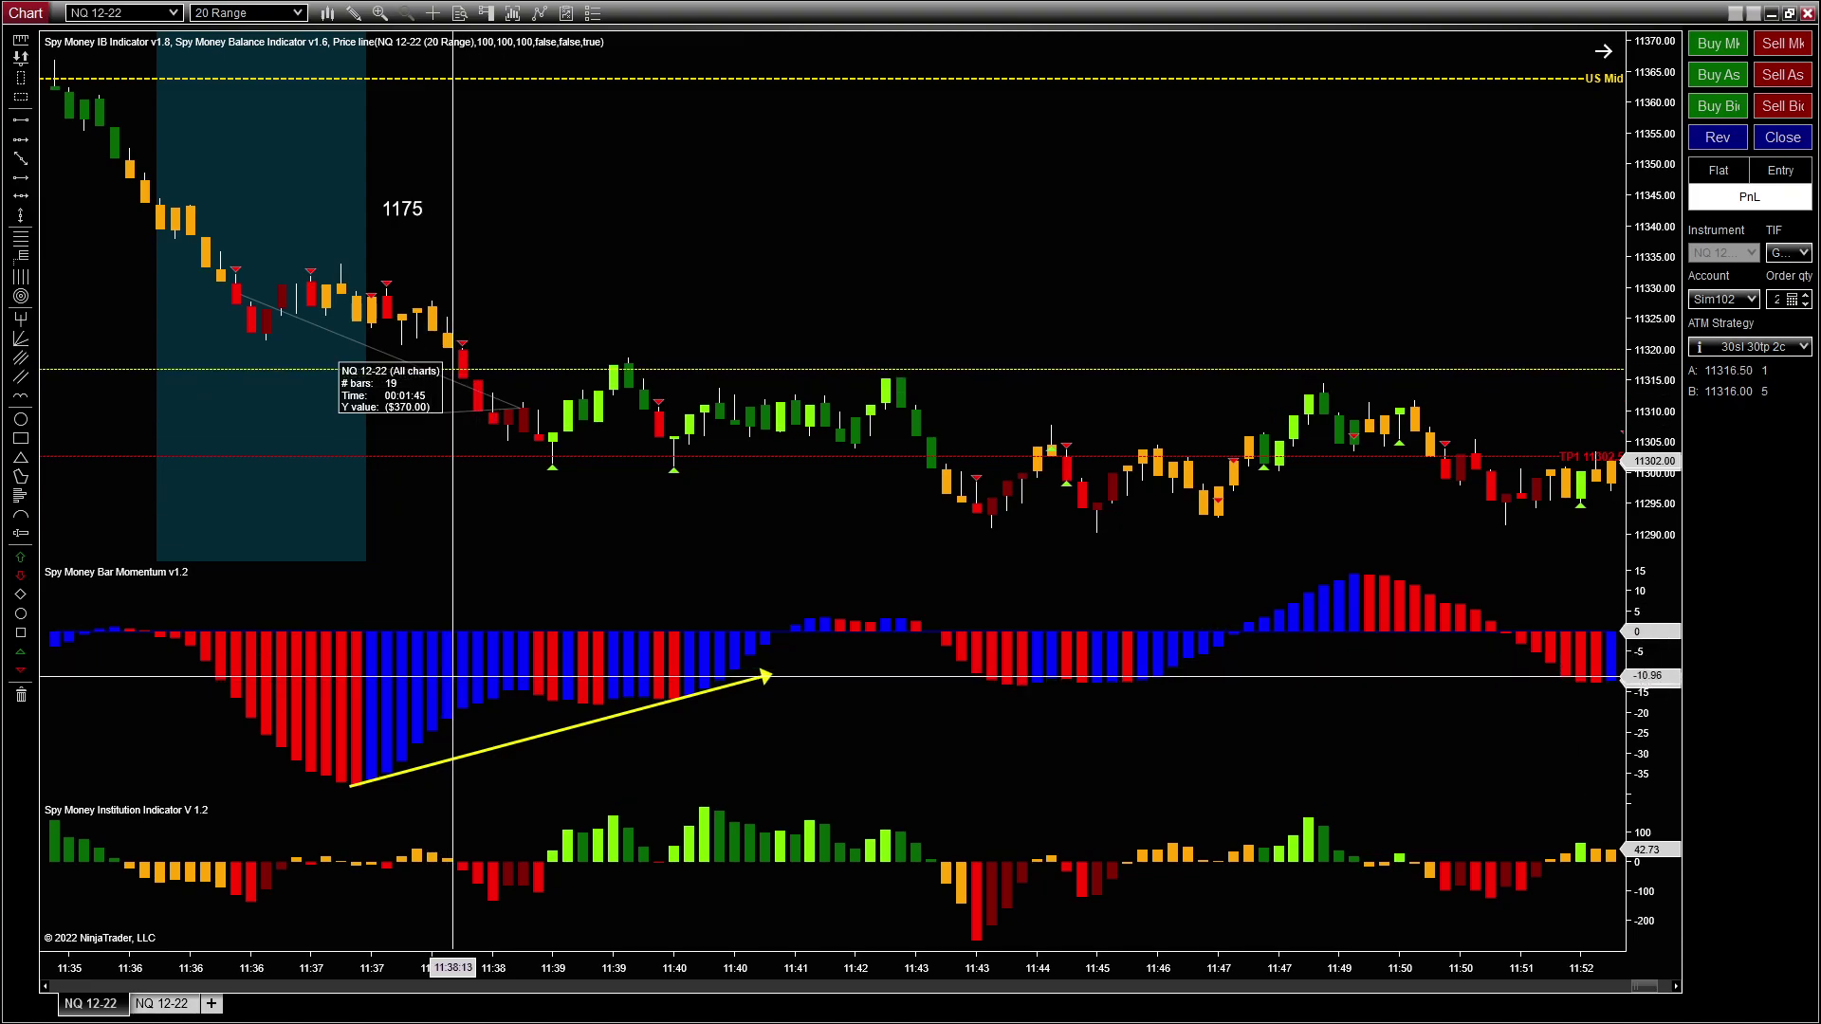
left_click_drag(845, 284, 436, 252)
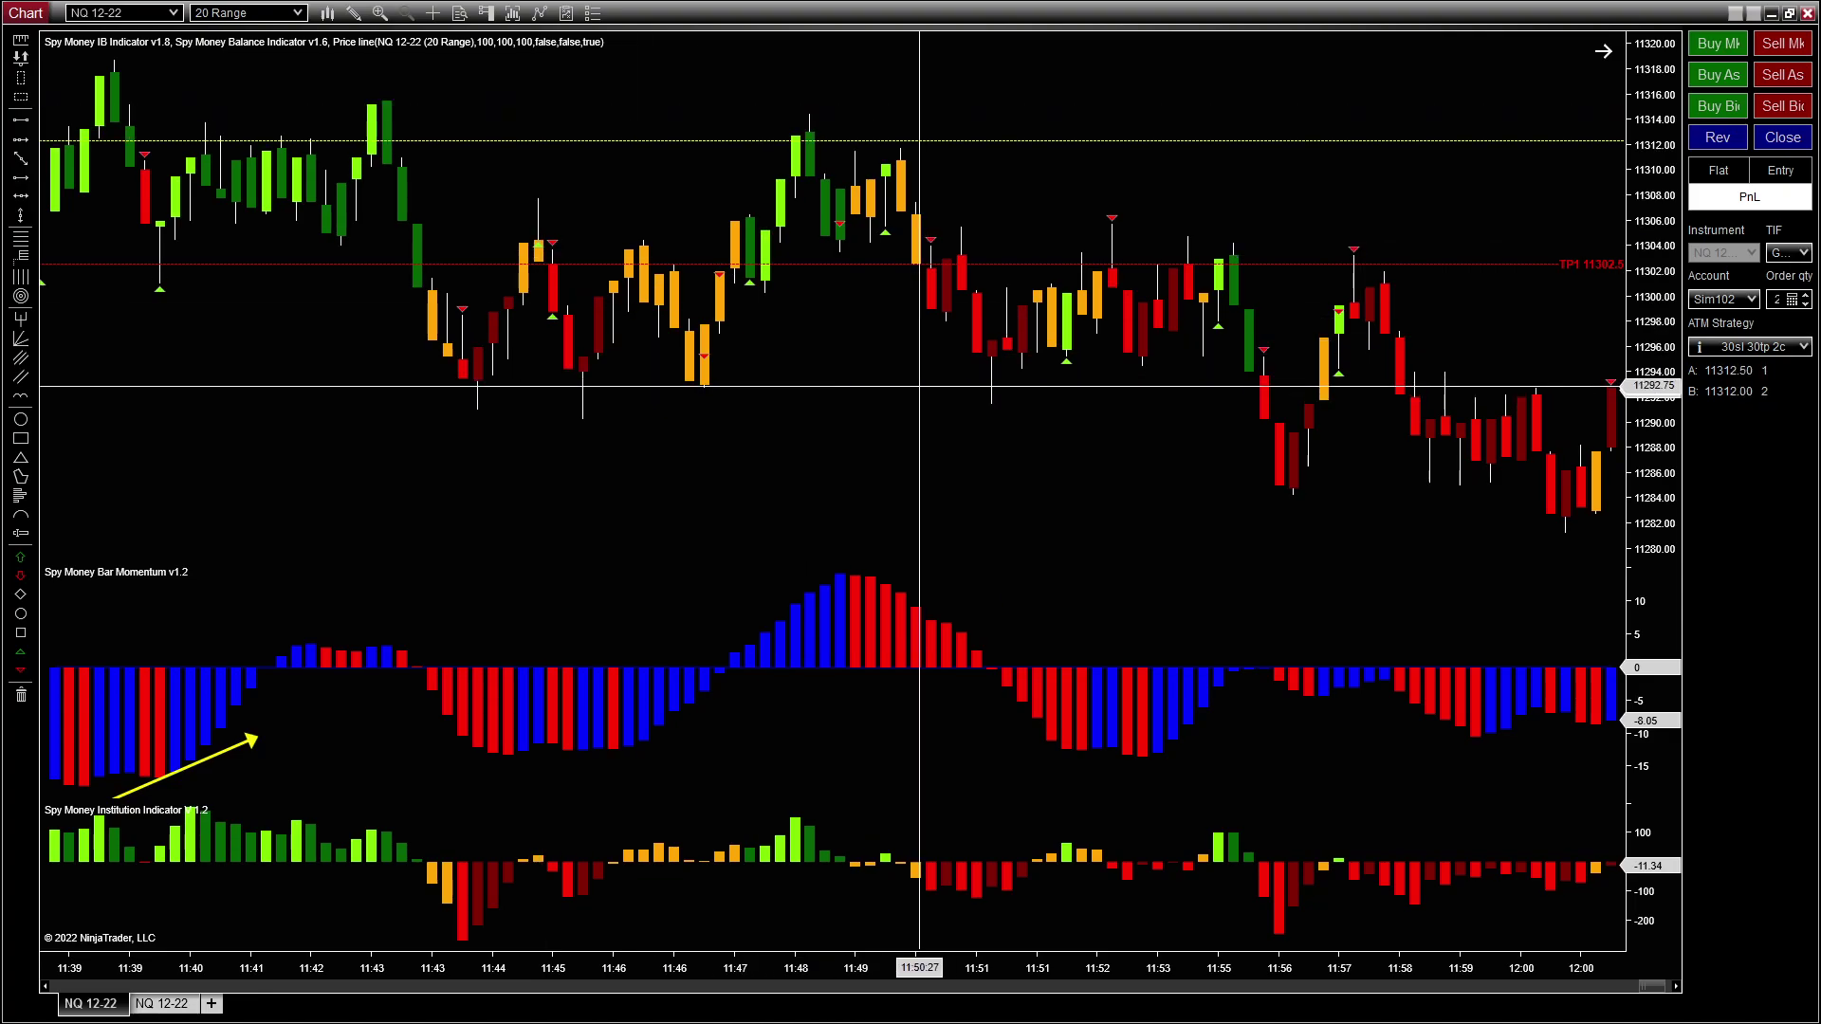
left_click_drag(853, 386, 715, 368)
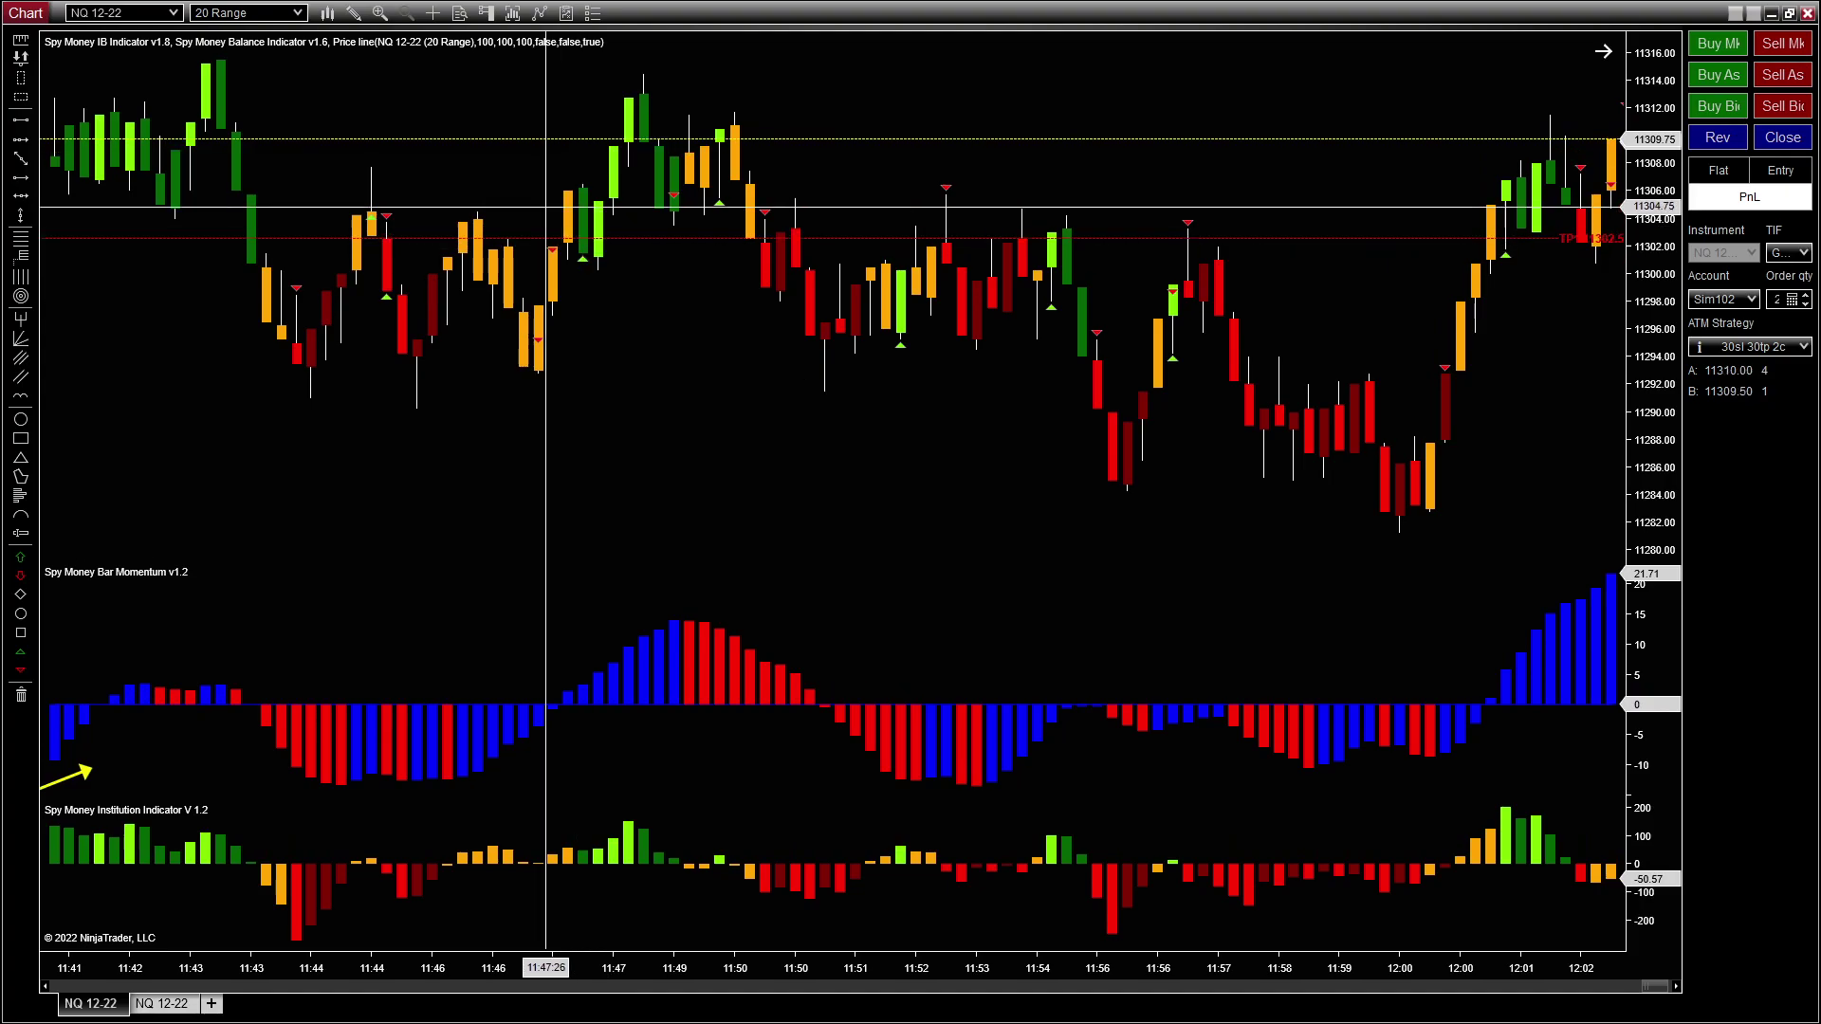
Step: Measure the 11:47 low to 11:49 high rise with the Ruler, showing $210.00
left_click(22, 44)
left_click(581, 219)
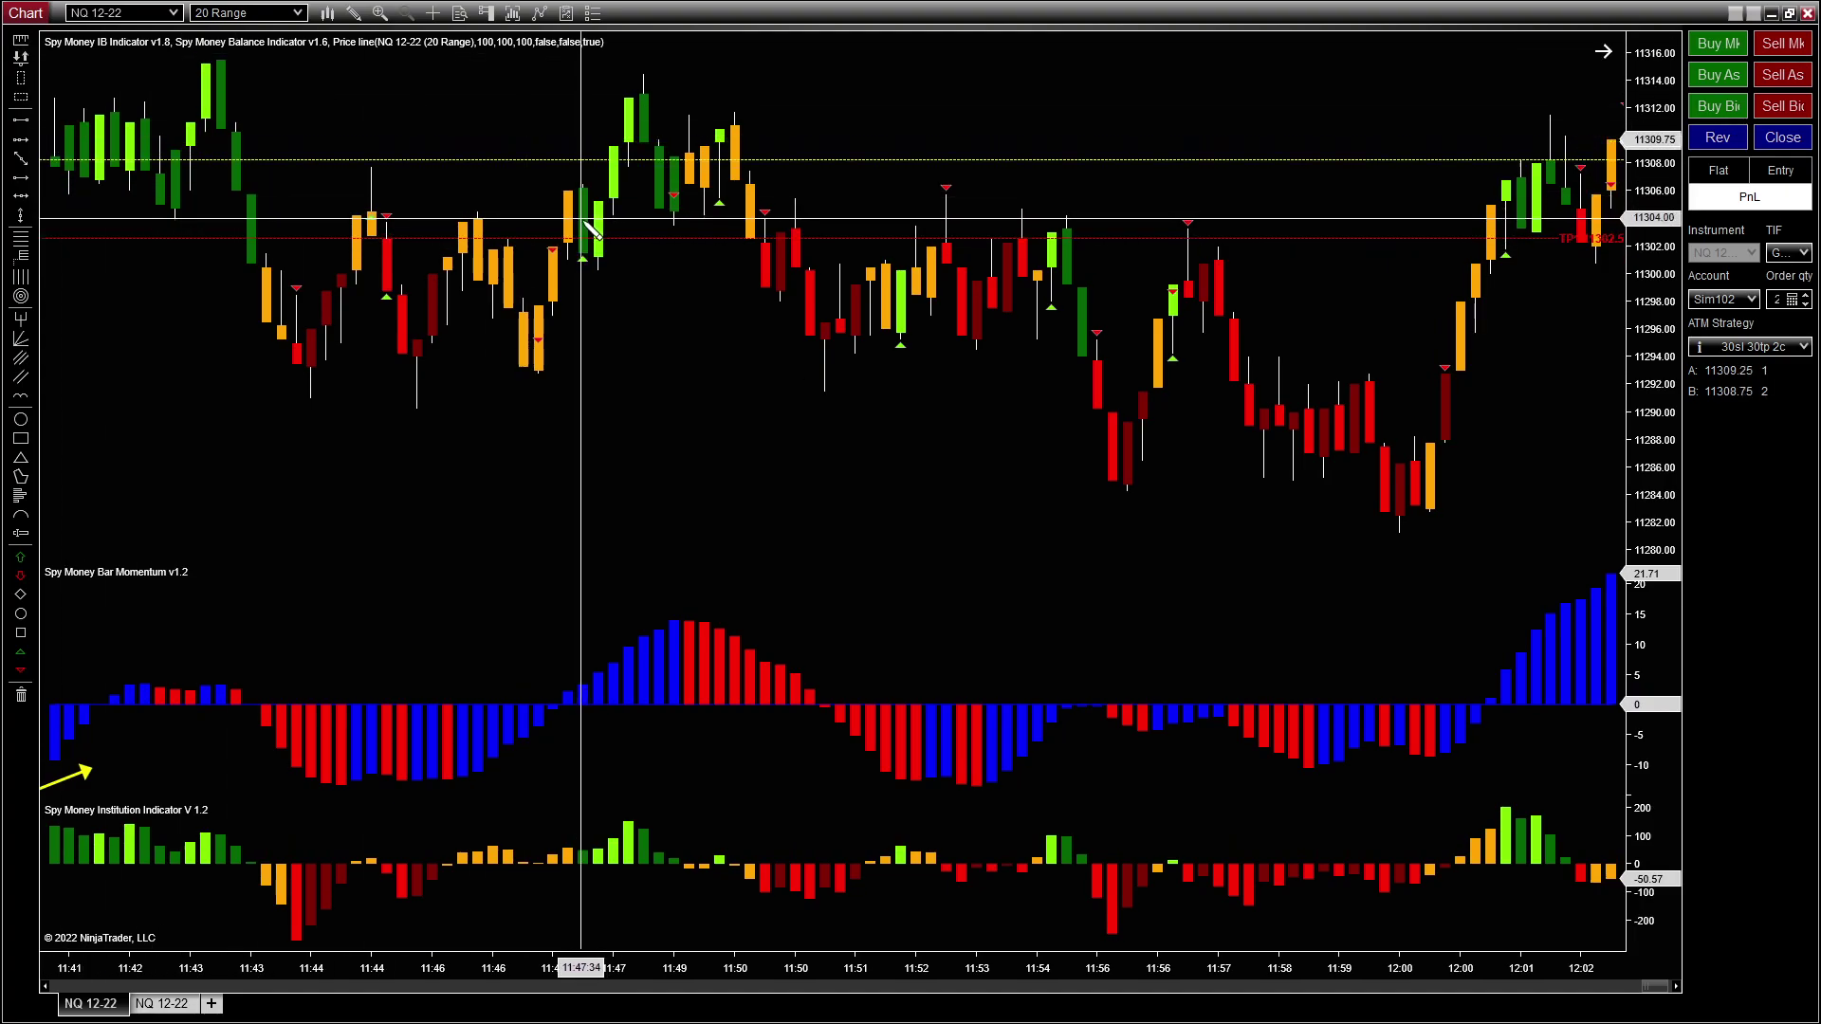
left_click(639, 74)
left_click(594, 110)
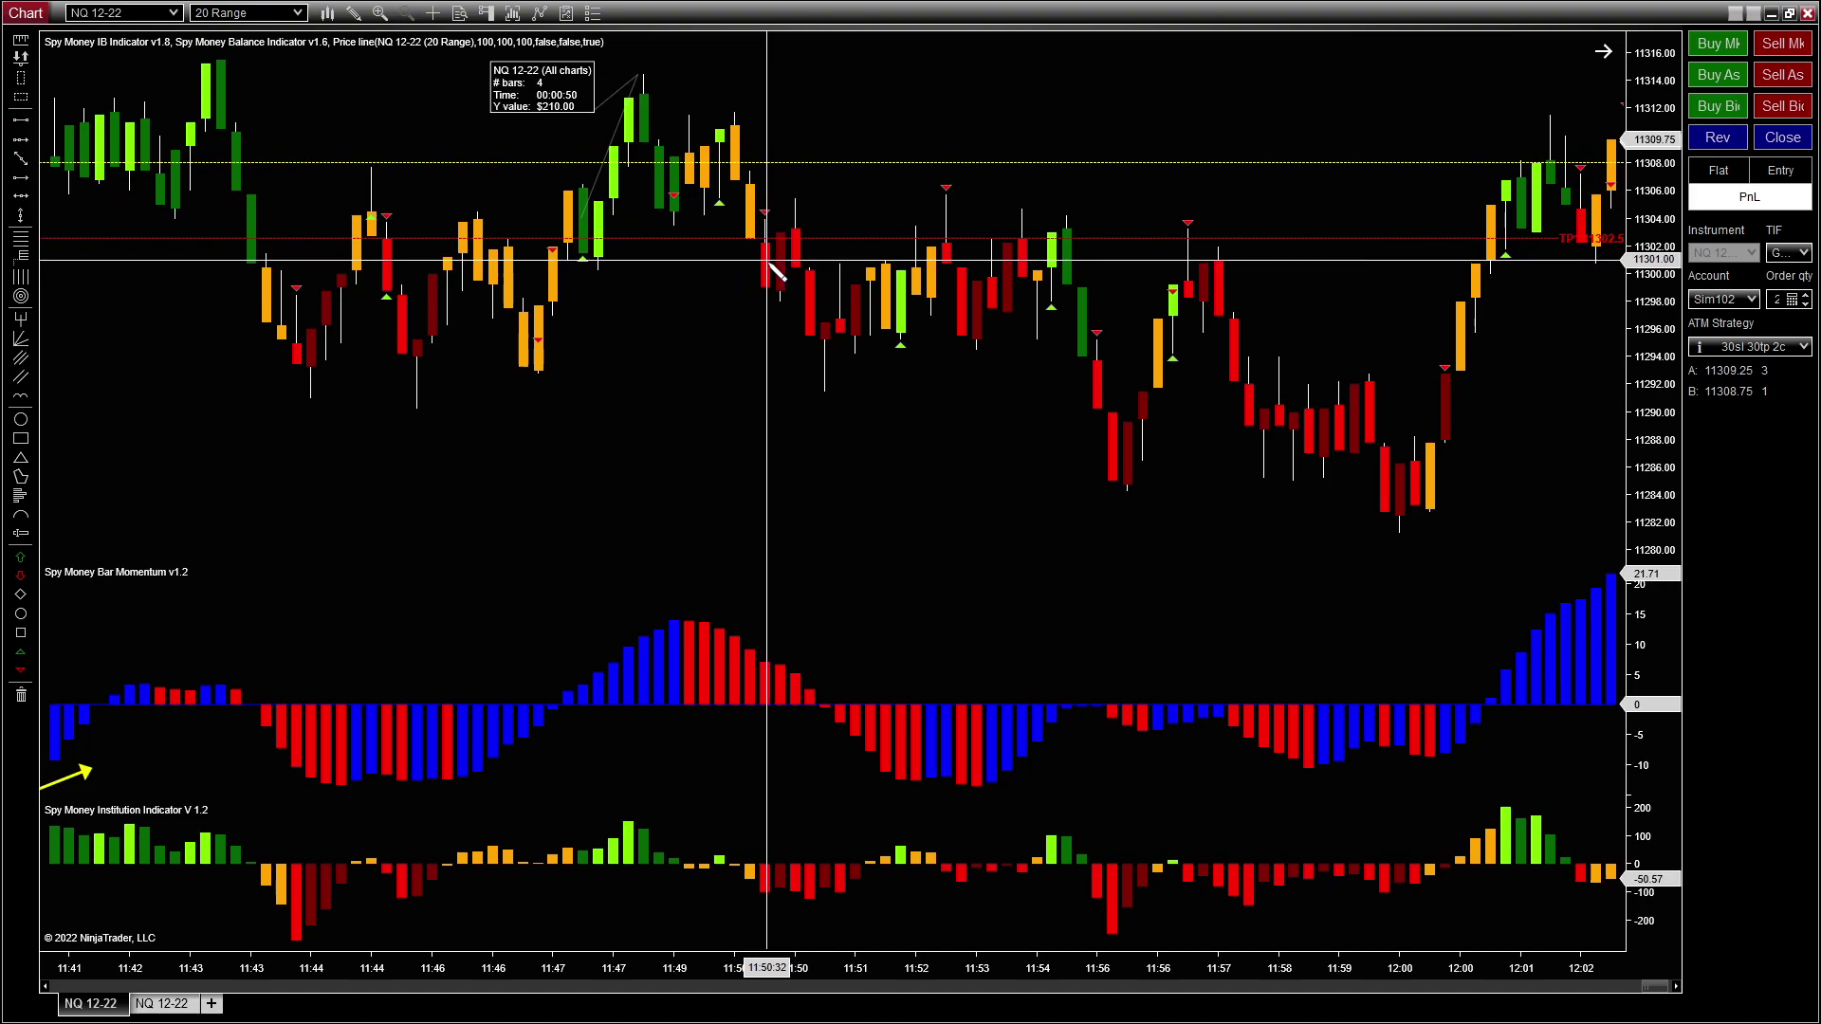
Step: Measure the 11:50 high to 11:51 low drop, showing ($190.00)
left_click(764, 260)
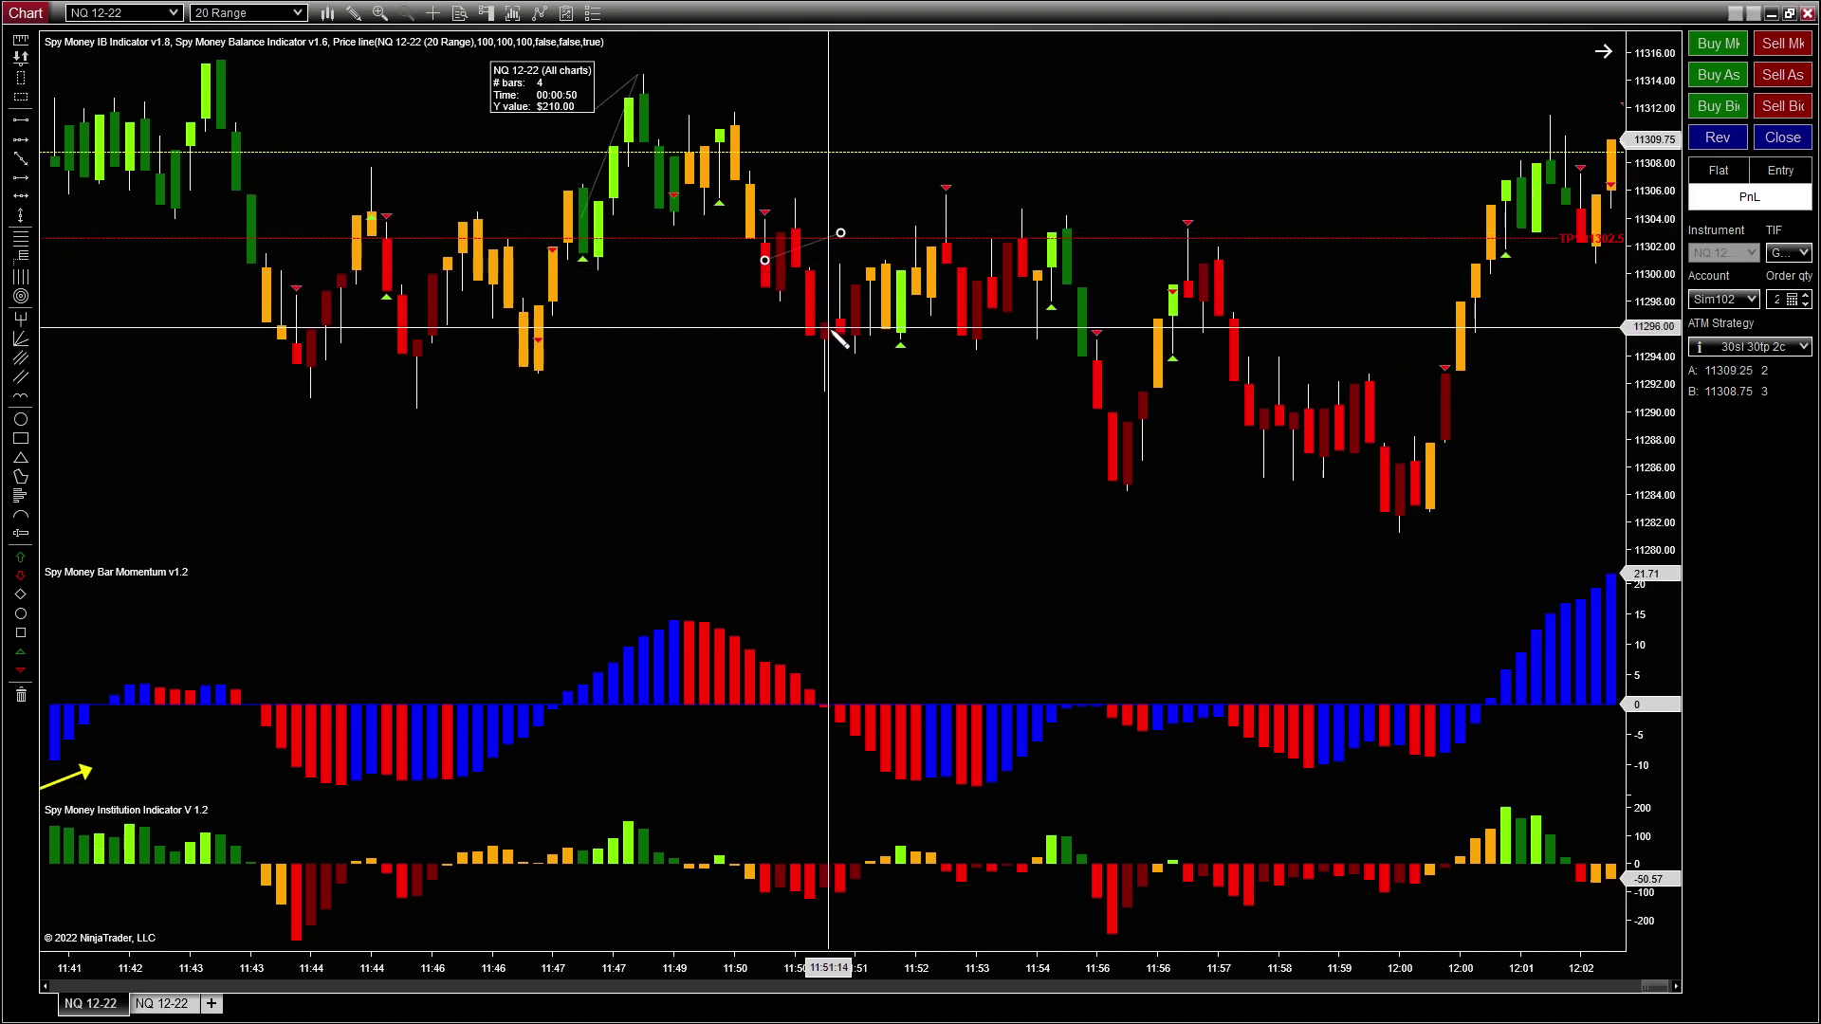
left_click(842, 391)
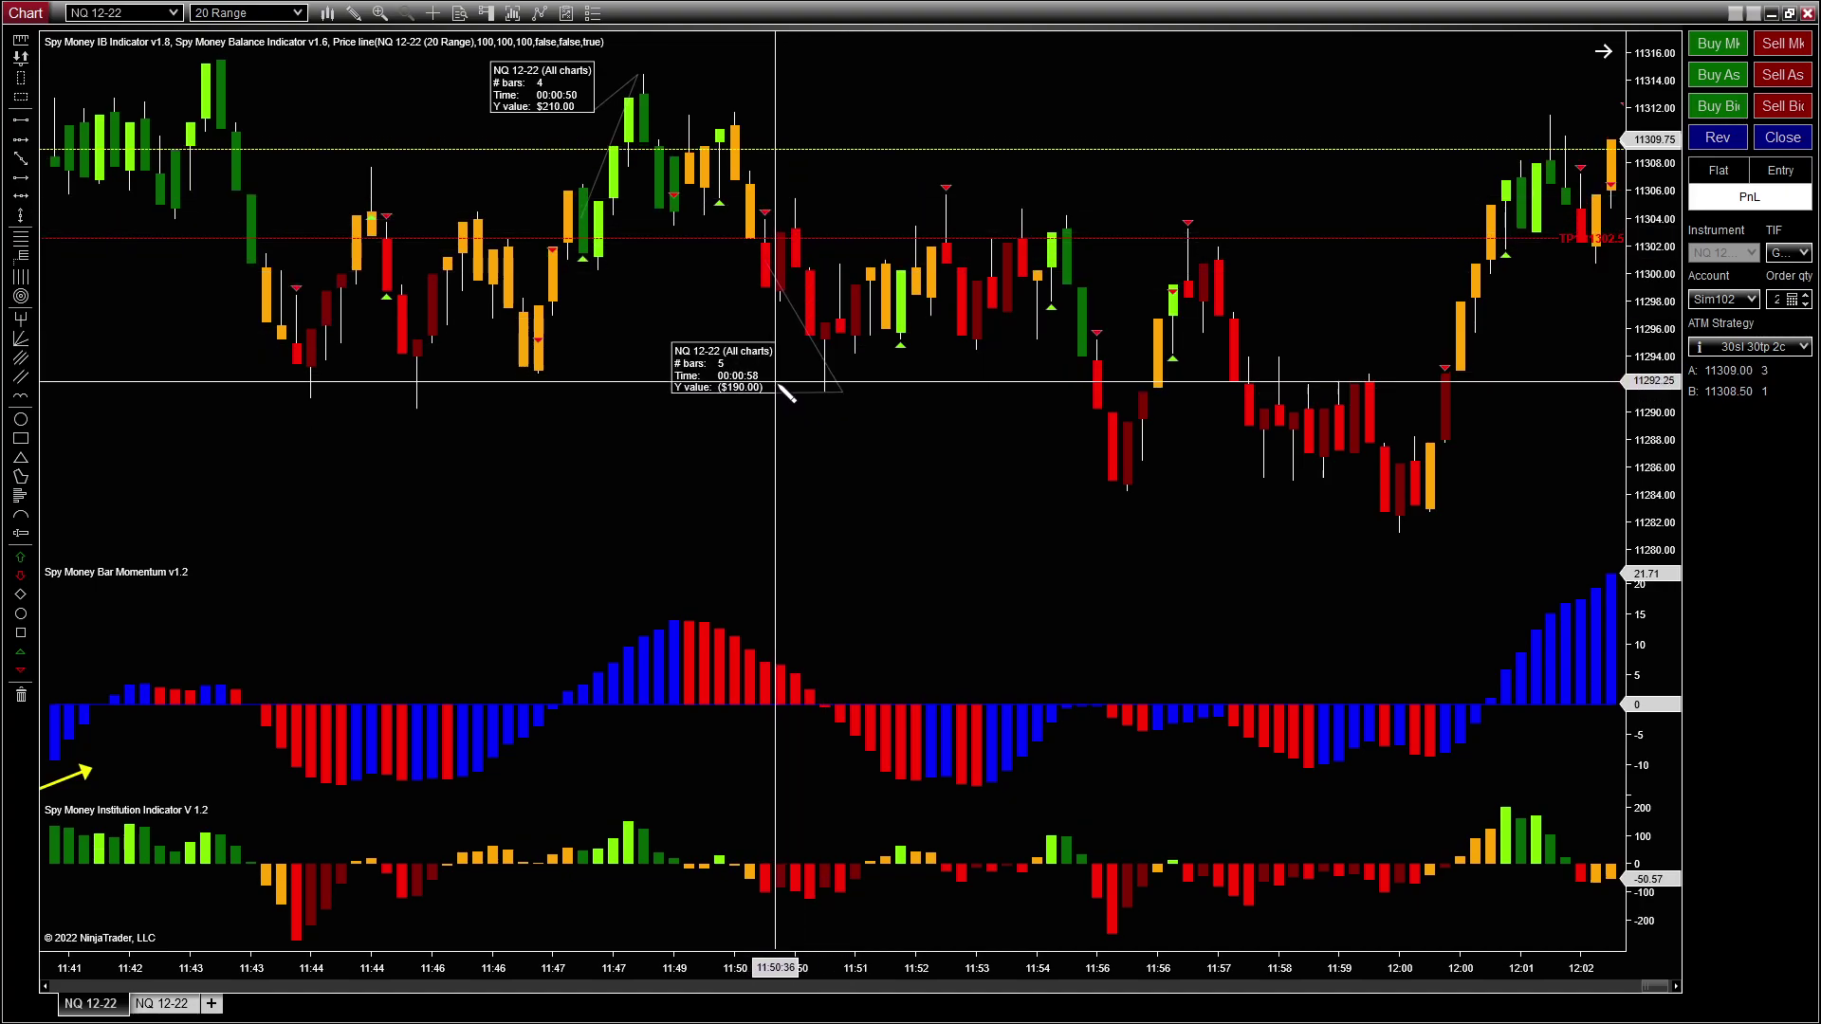
left_click(837, 406)
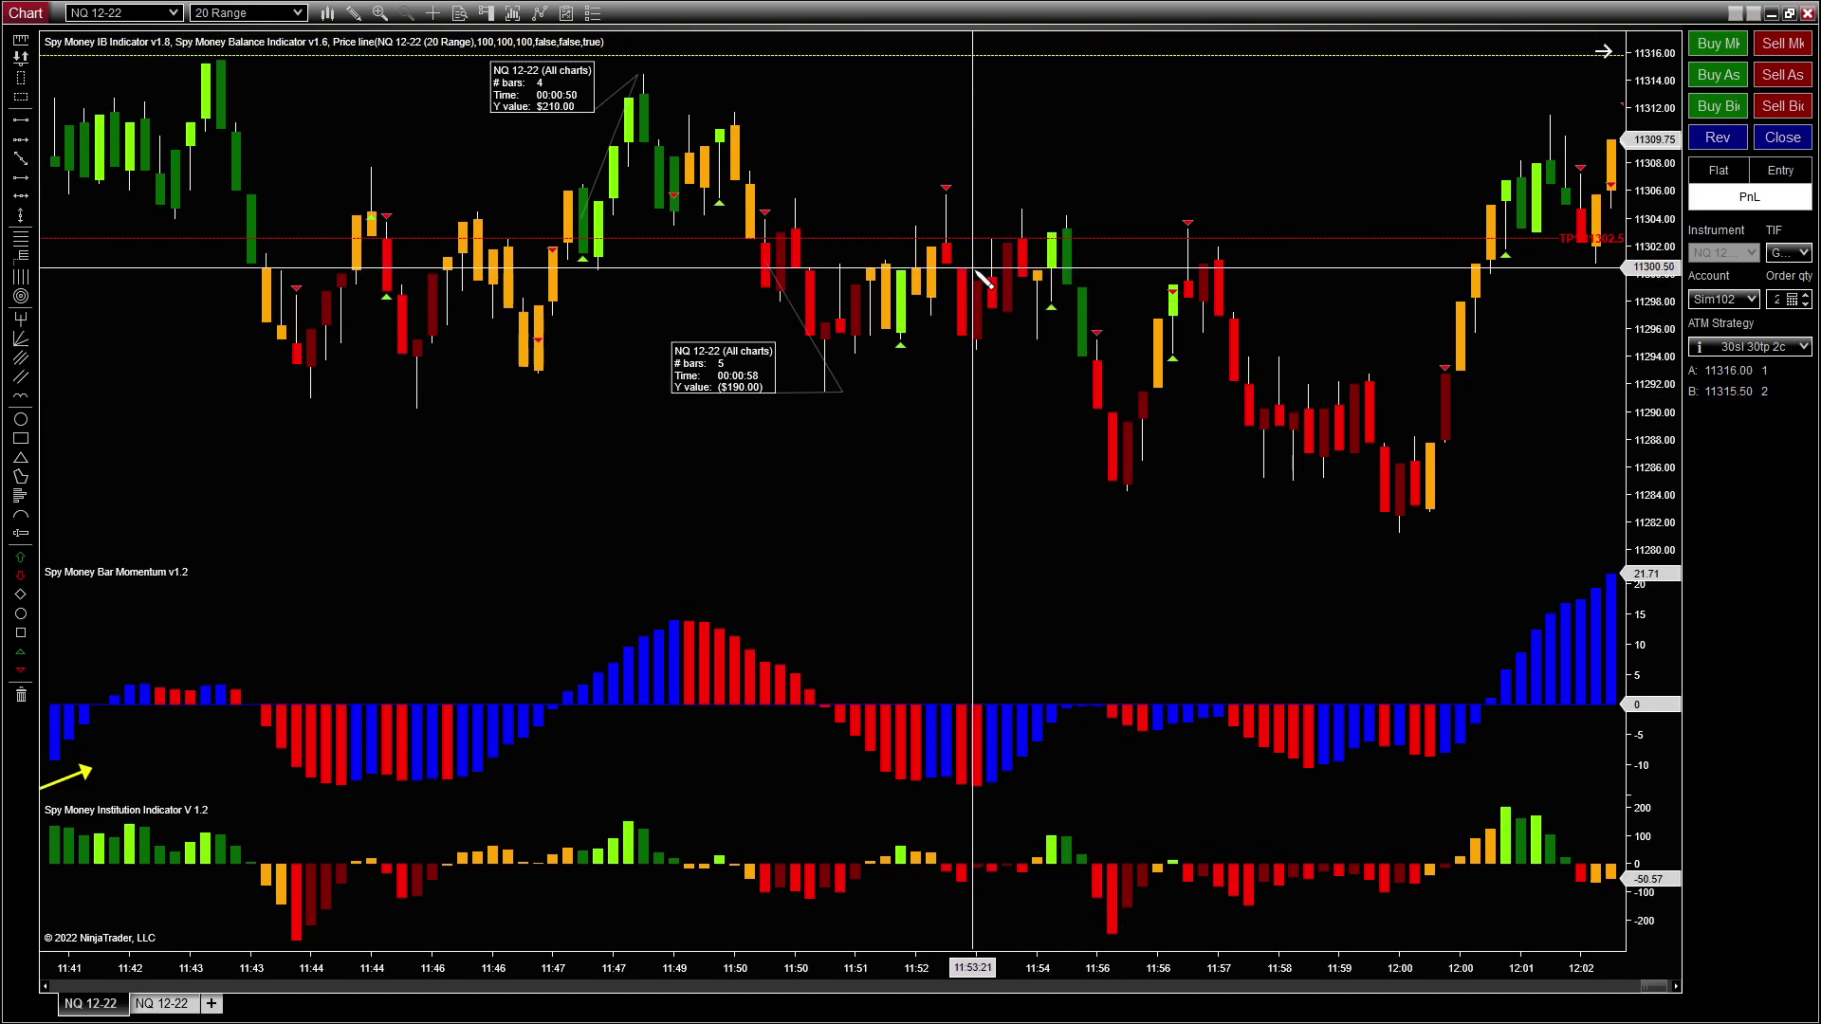
scroll(984, 278, "down", 5)
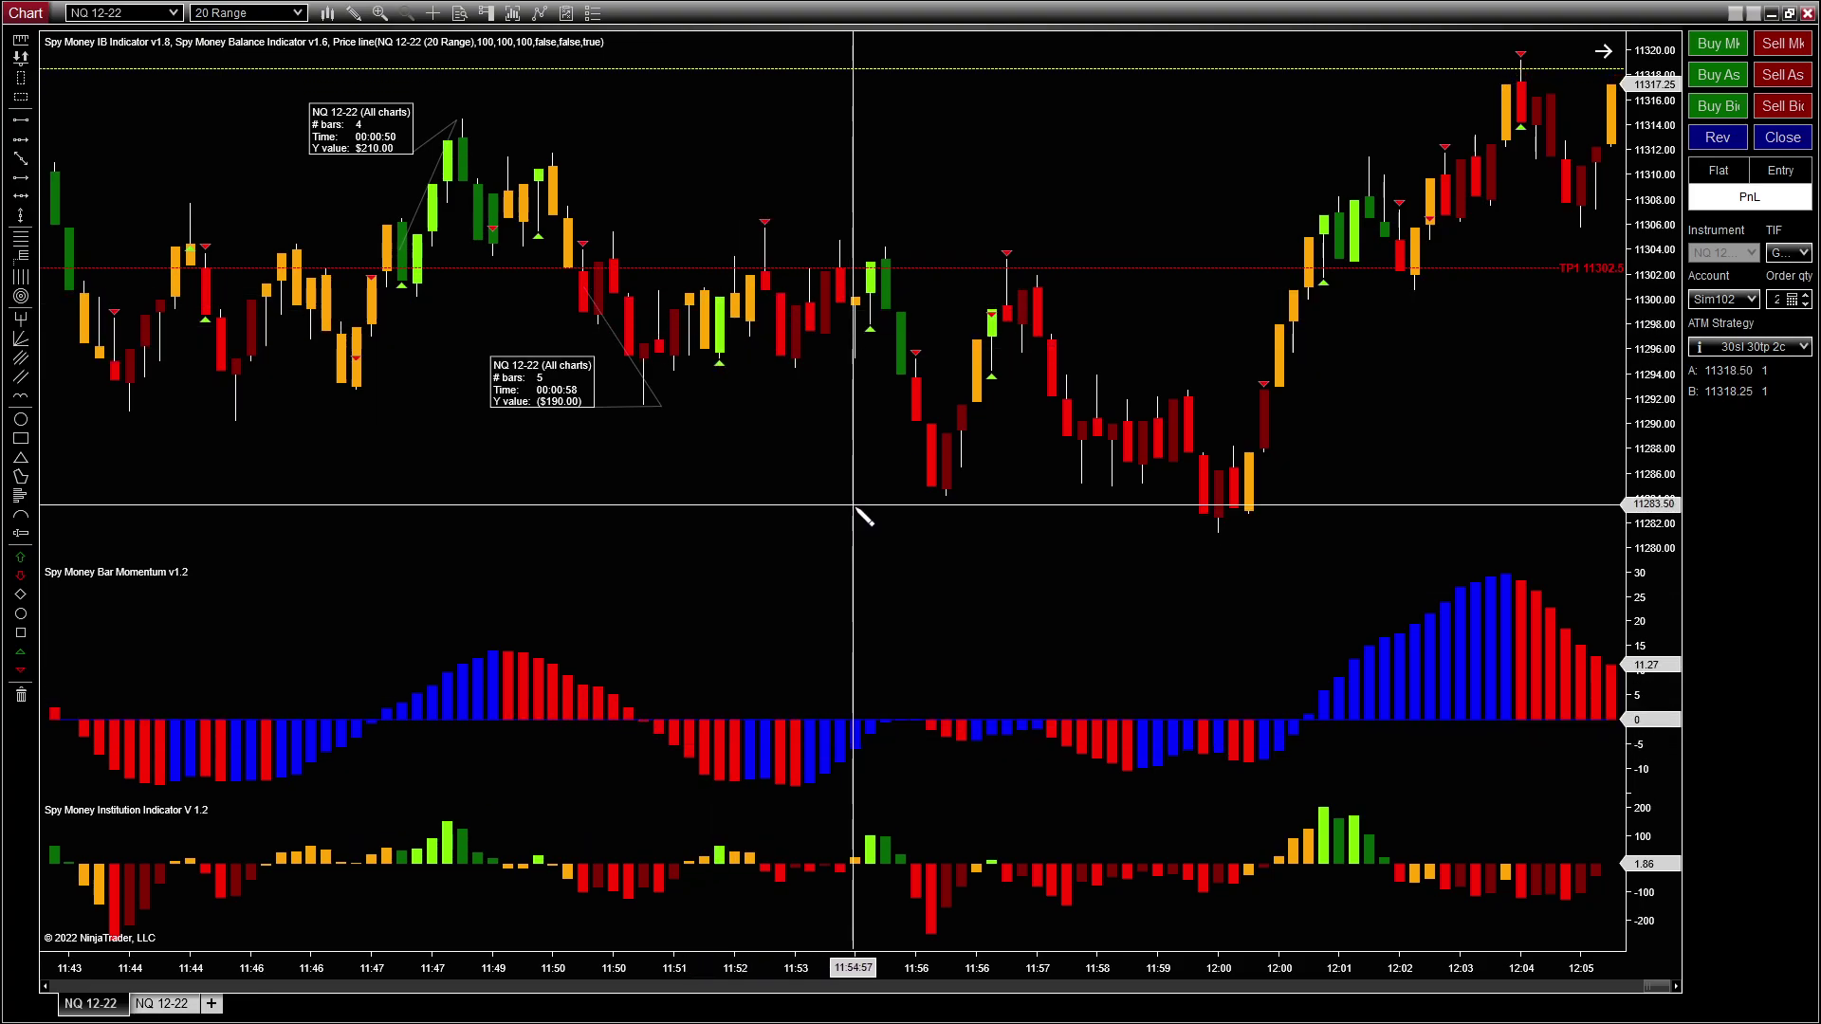
Step: Scroll to the latest bars, through 12:06, with empty space after them
scroll(853, 503, "down", 5)
scroll(792, 485, "down", 2)
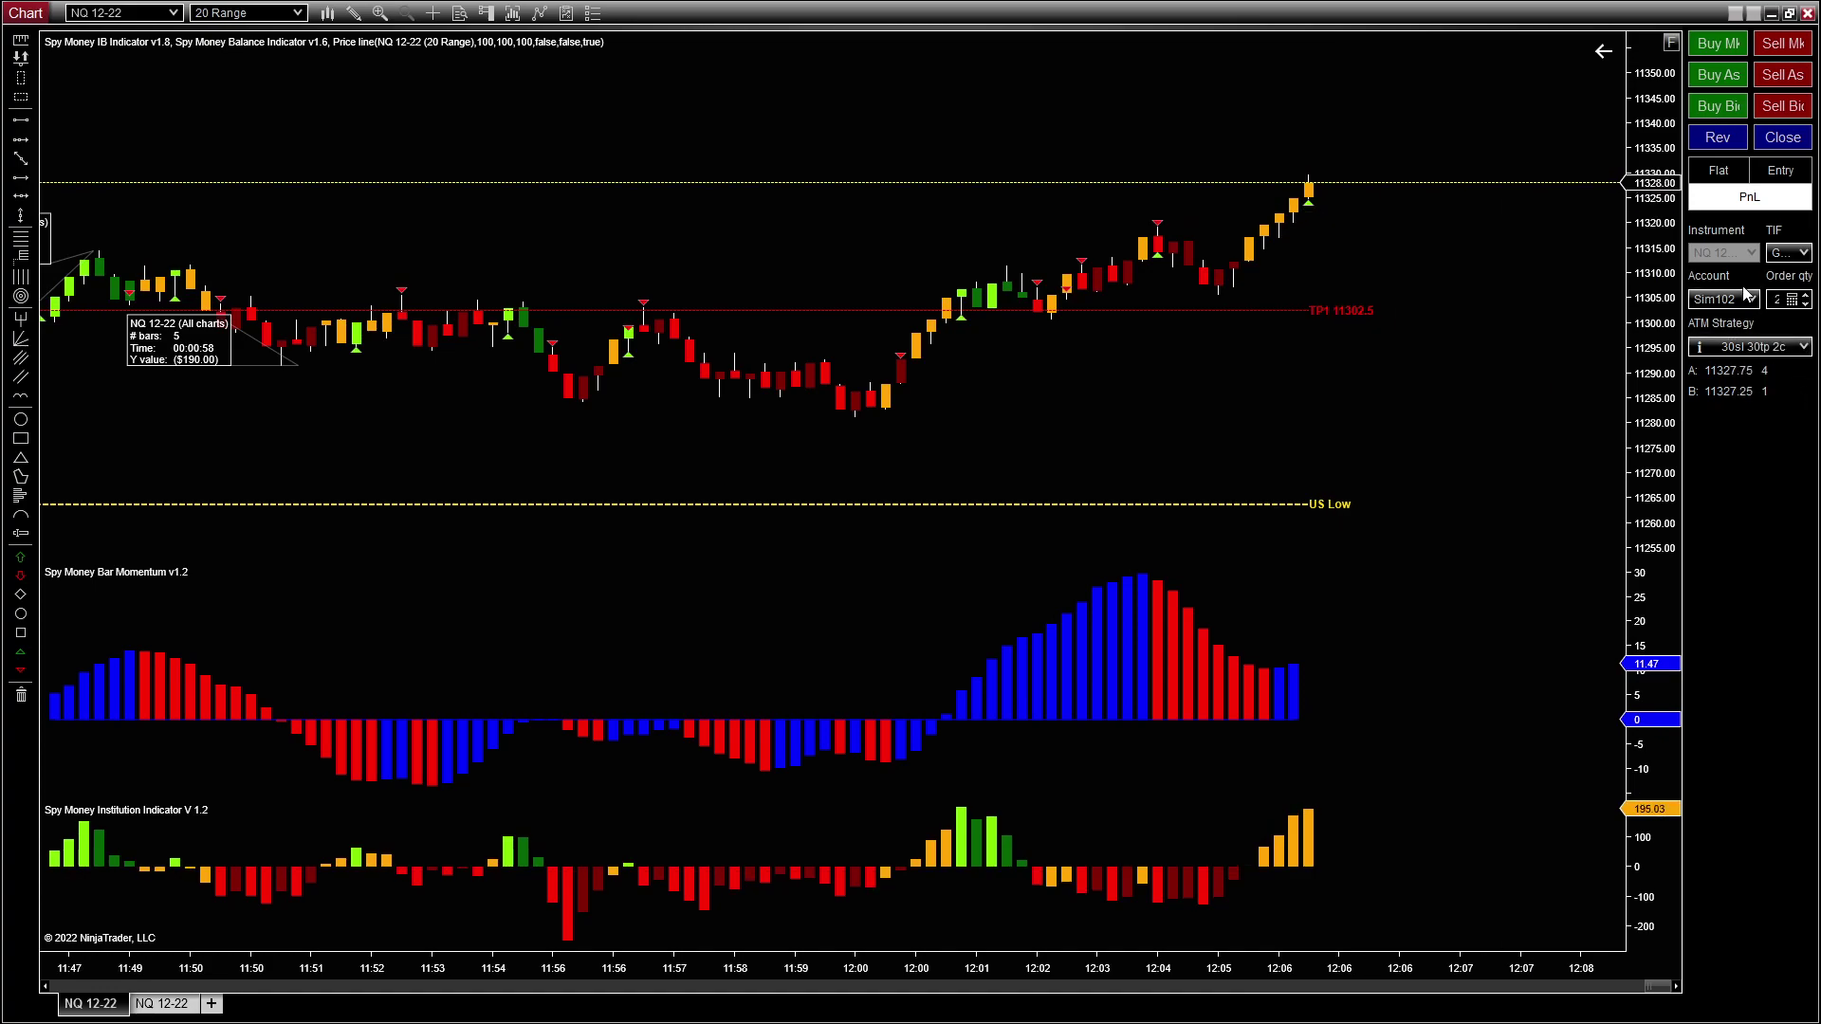
Step: Buy 2 NQ contracts at 11327.25 and raise the profit target to US Mid at 11363.75
left_click(1715, 50)
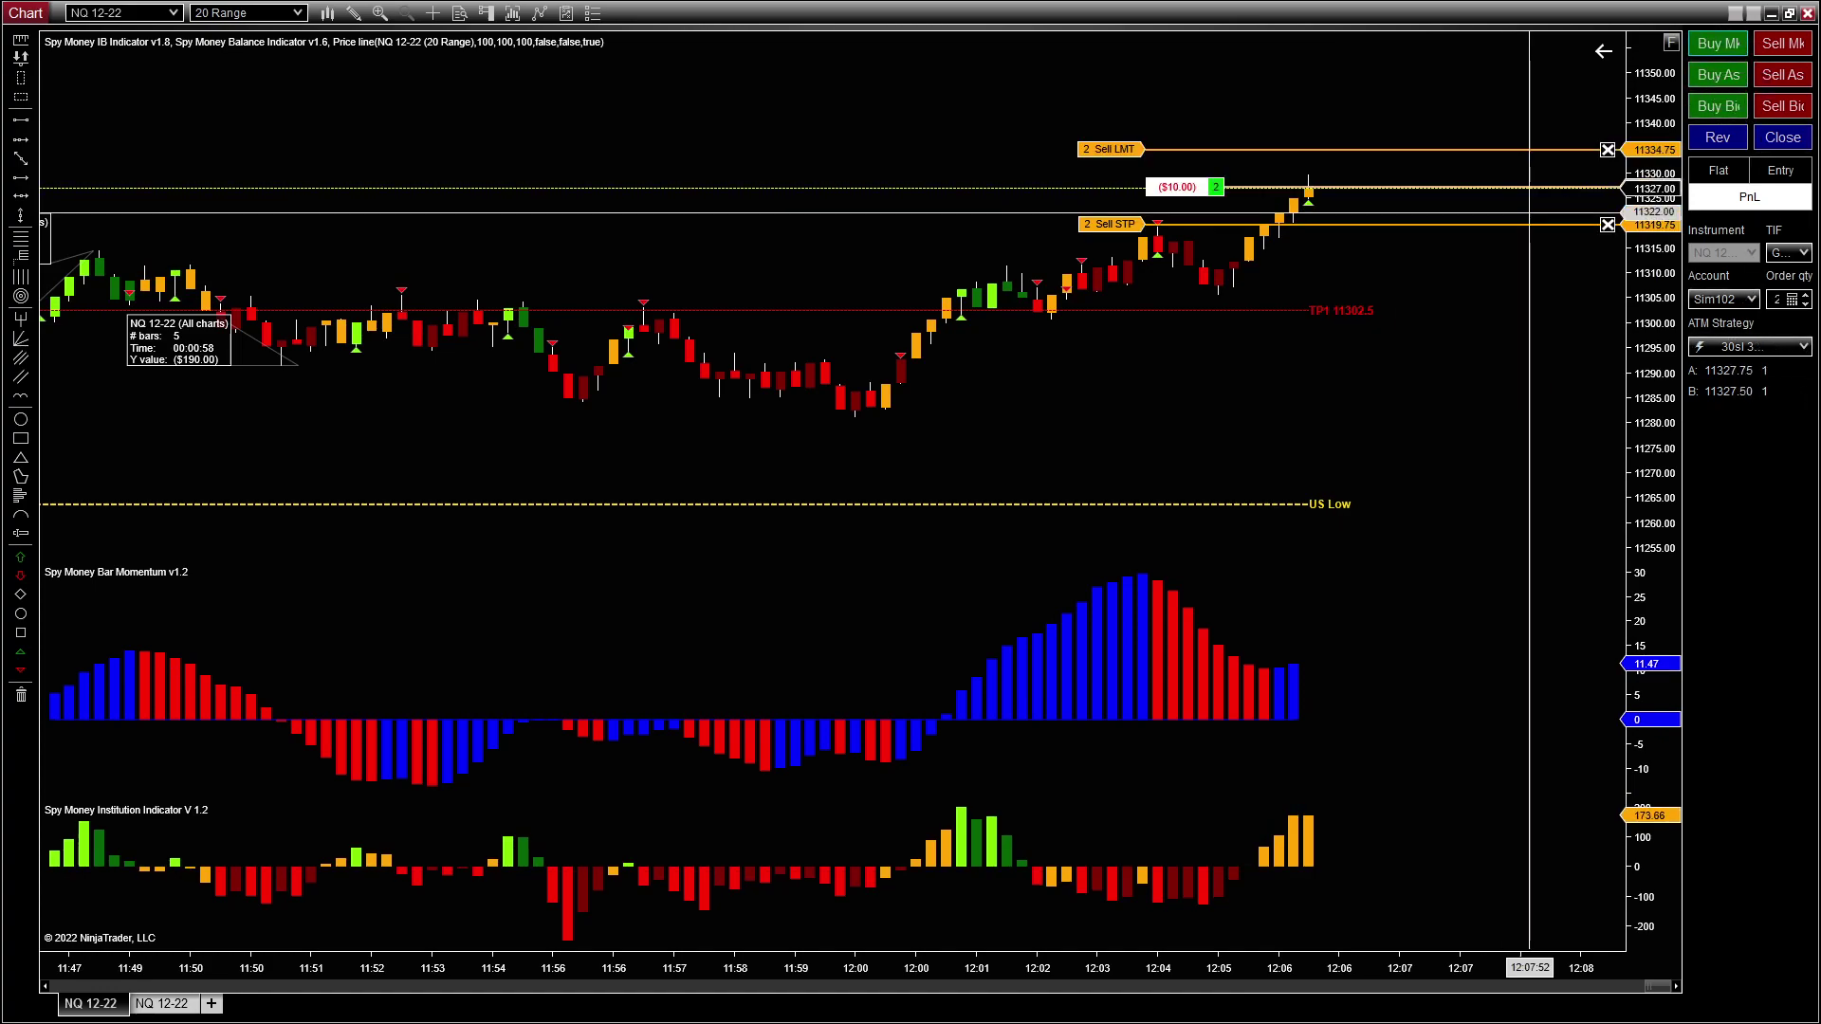
left_click_drag(1486, 284, 1488, 449)
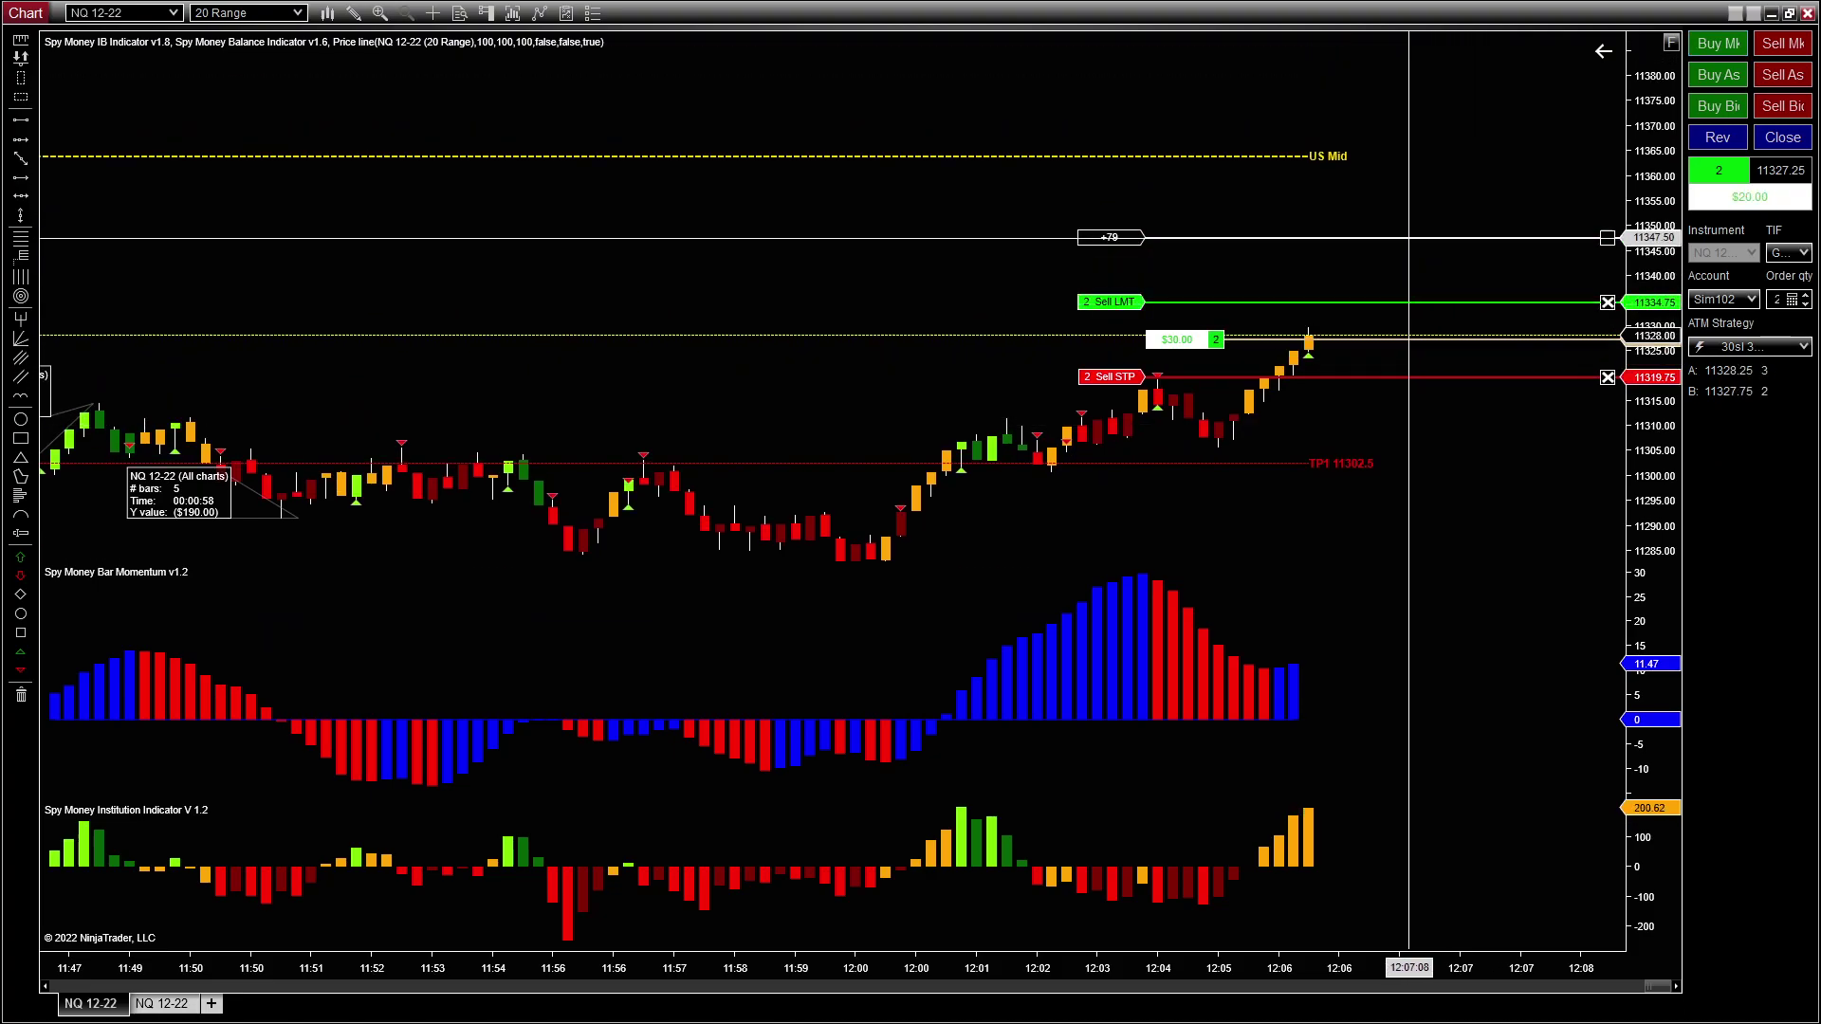
left_click(1406, 156)
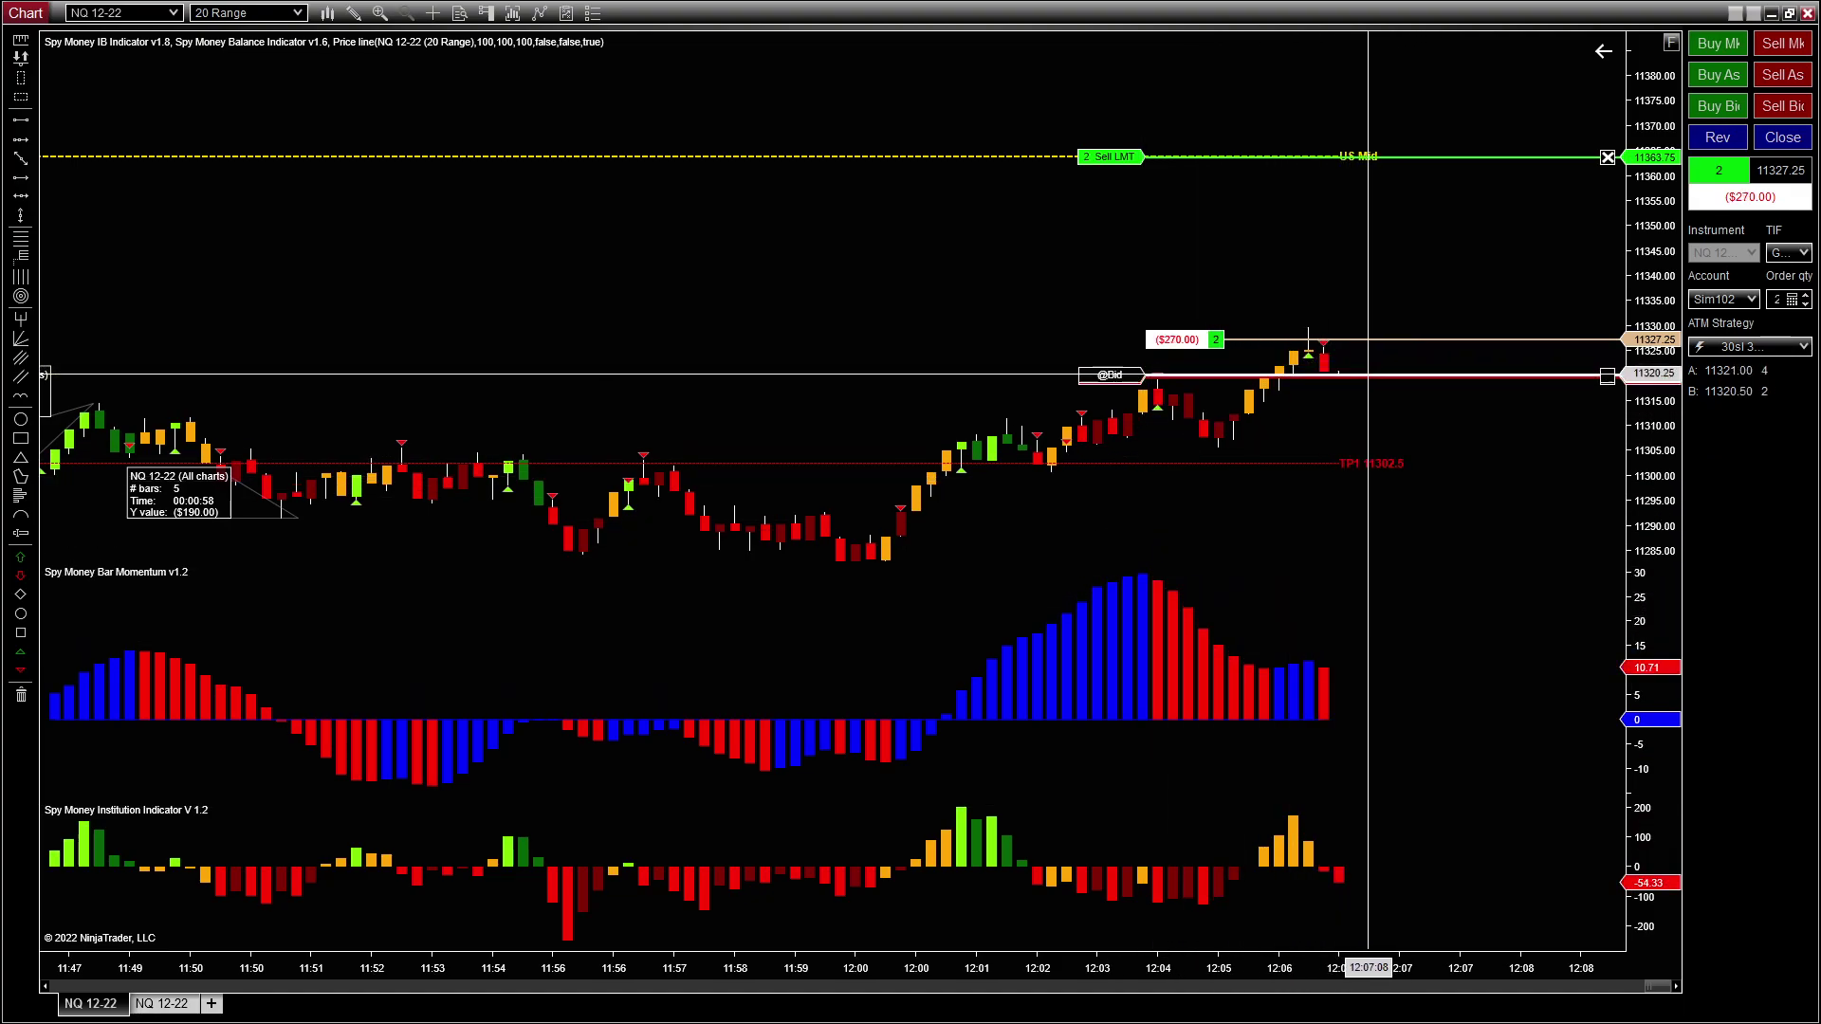
right_click(1373, 393)
left_click(1335, 369)
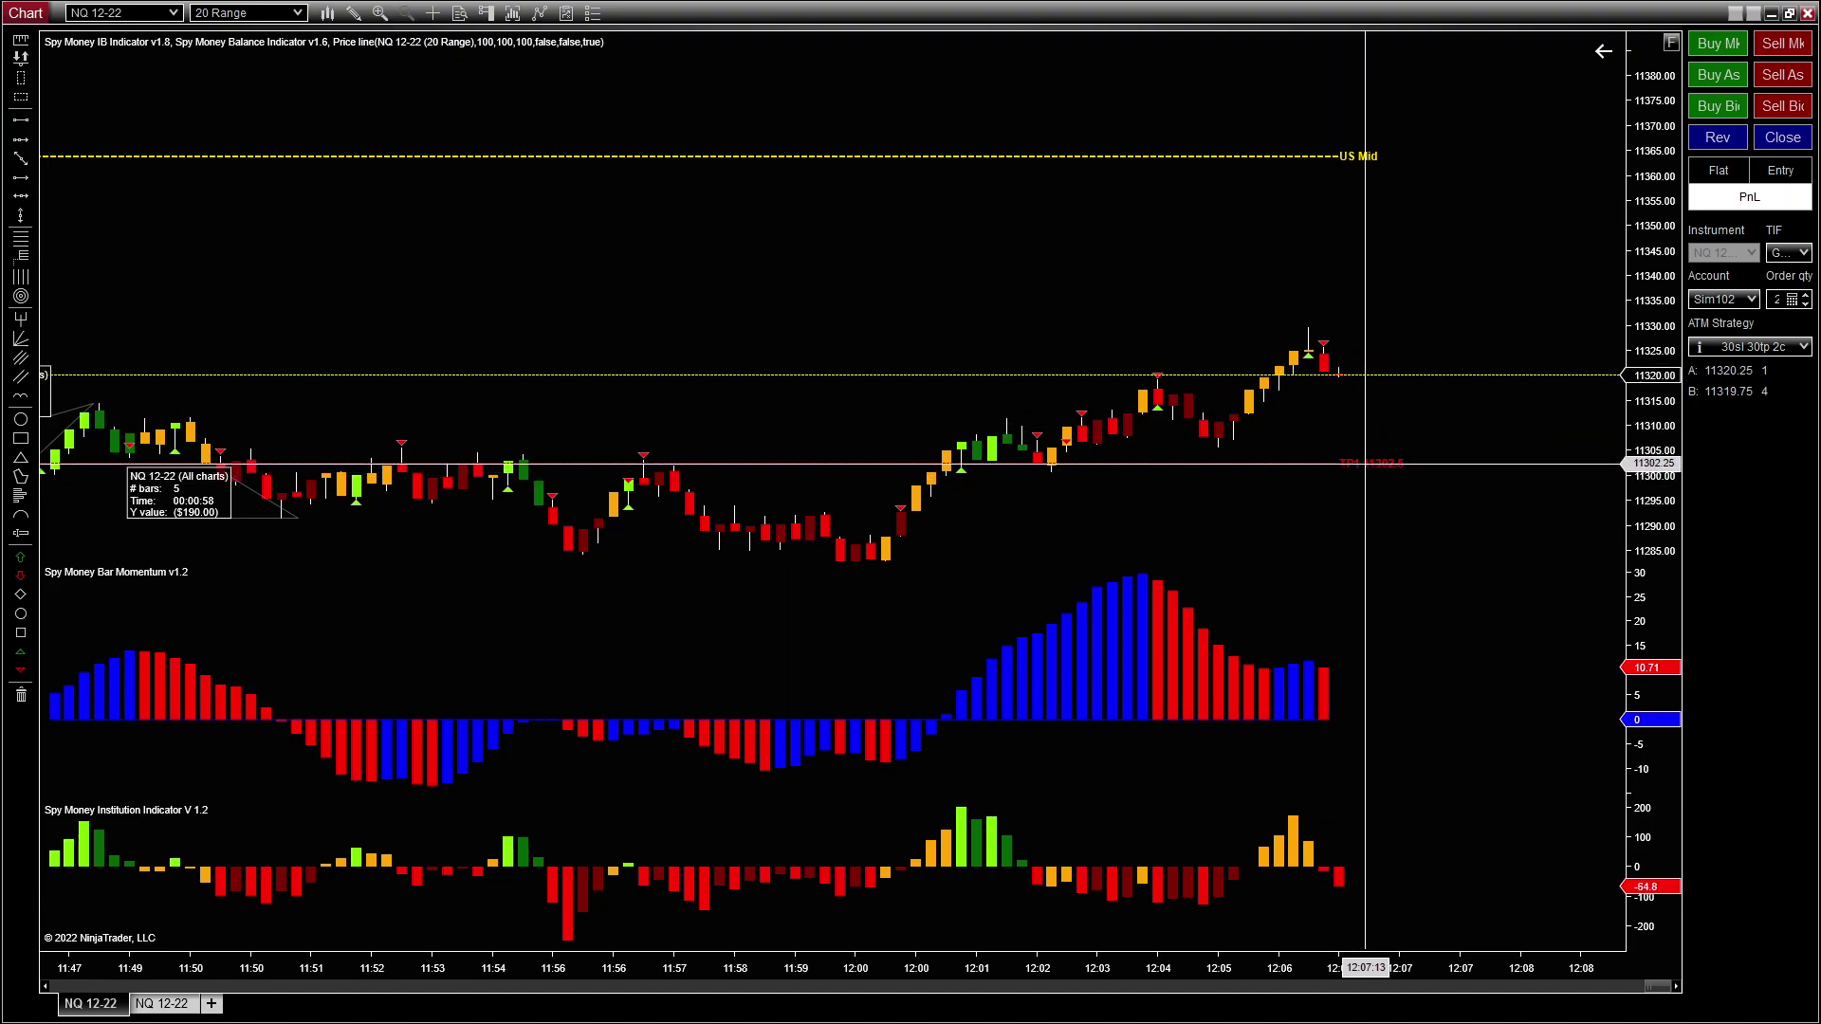
Step: Short 2 contracts with target 11302.50, move the level line to 11321.75, and add right margin
left_click(1783, 106)
left_click_drag(1383, 458, 1385, 462)
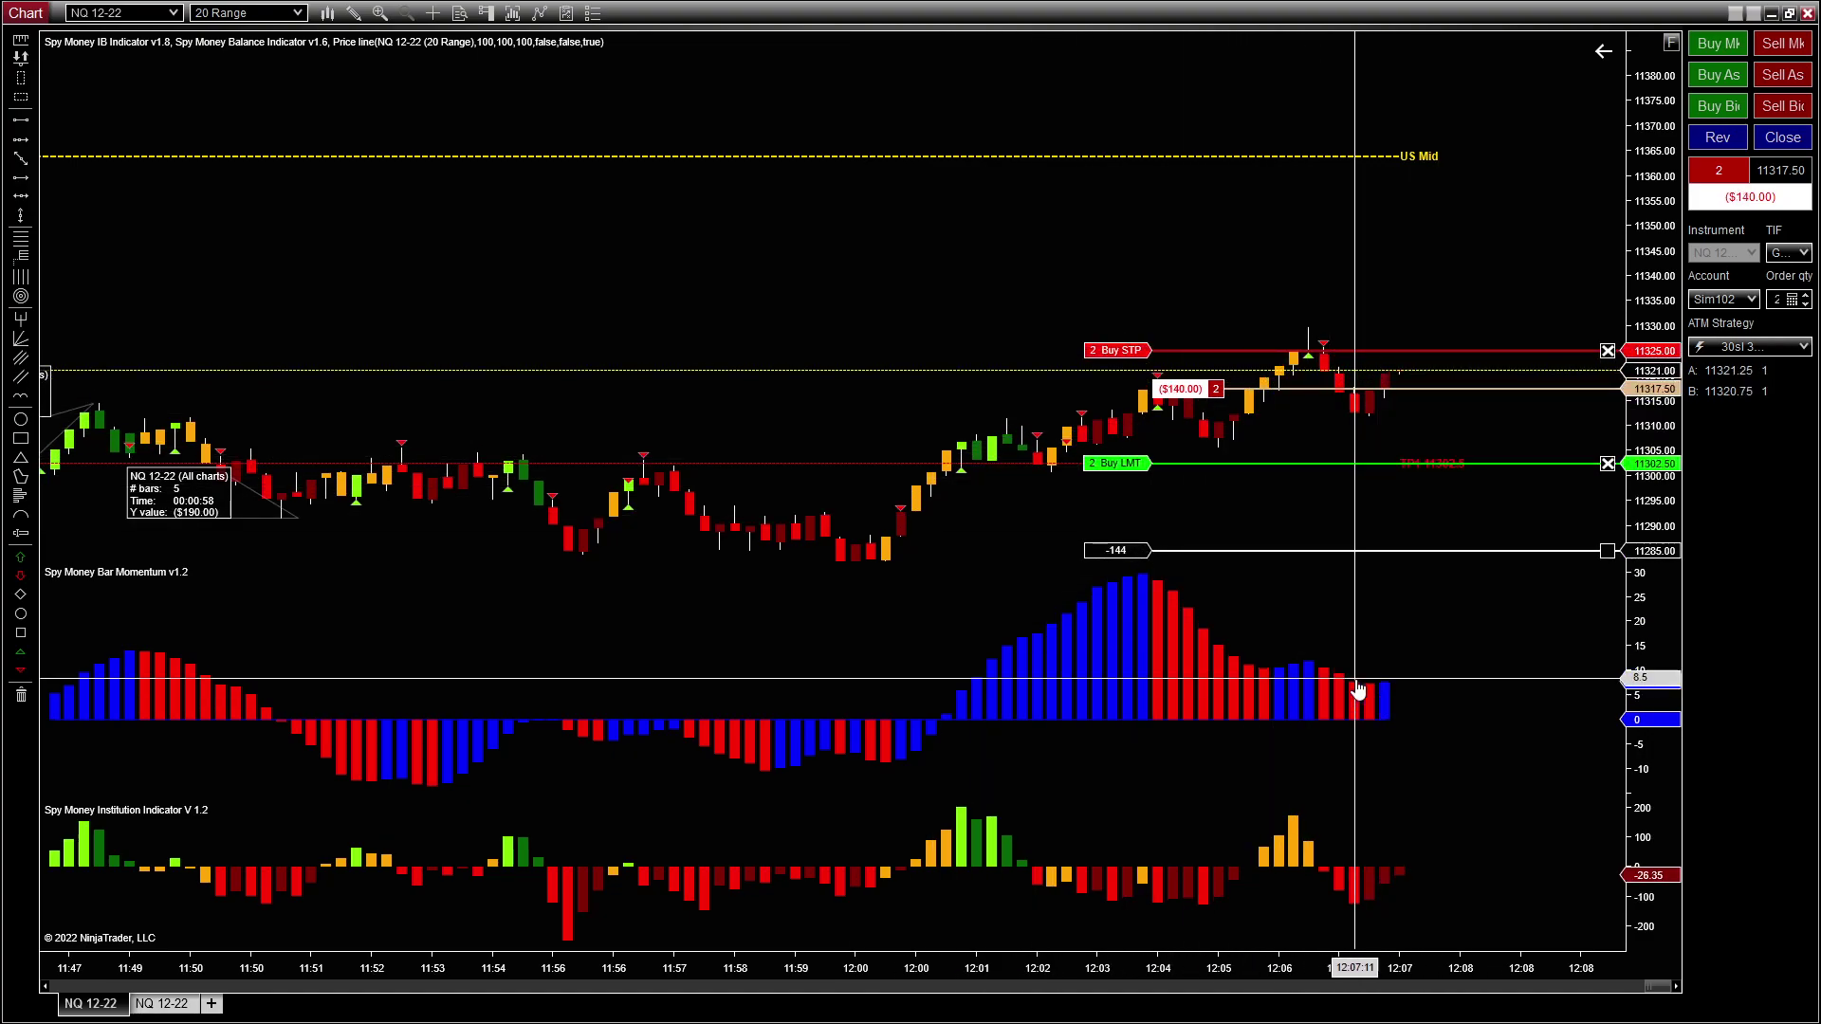
left_click_drag(1387, 550, 1392, 396)
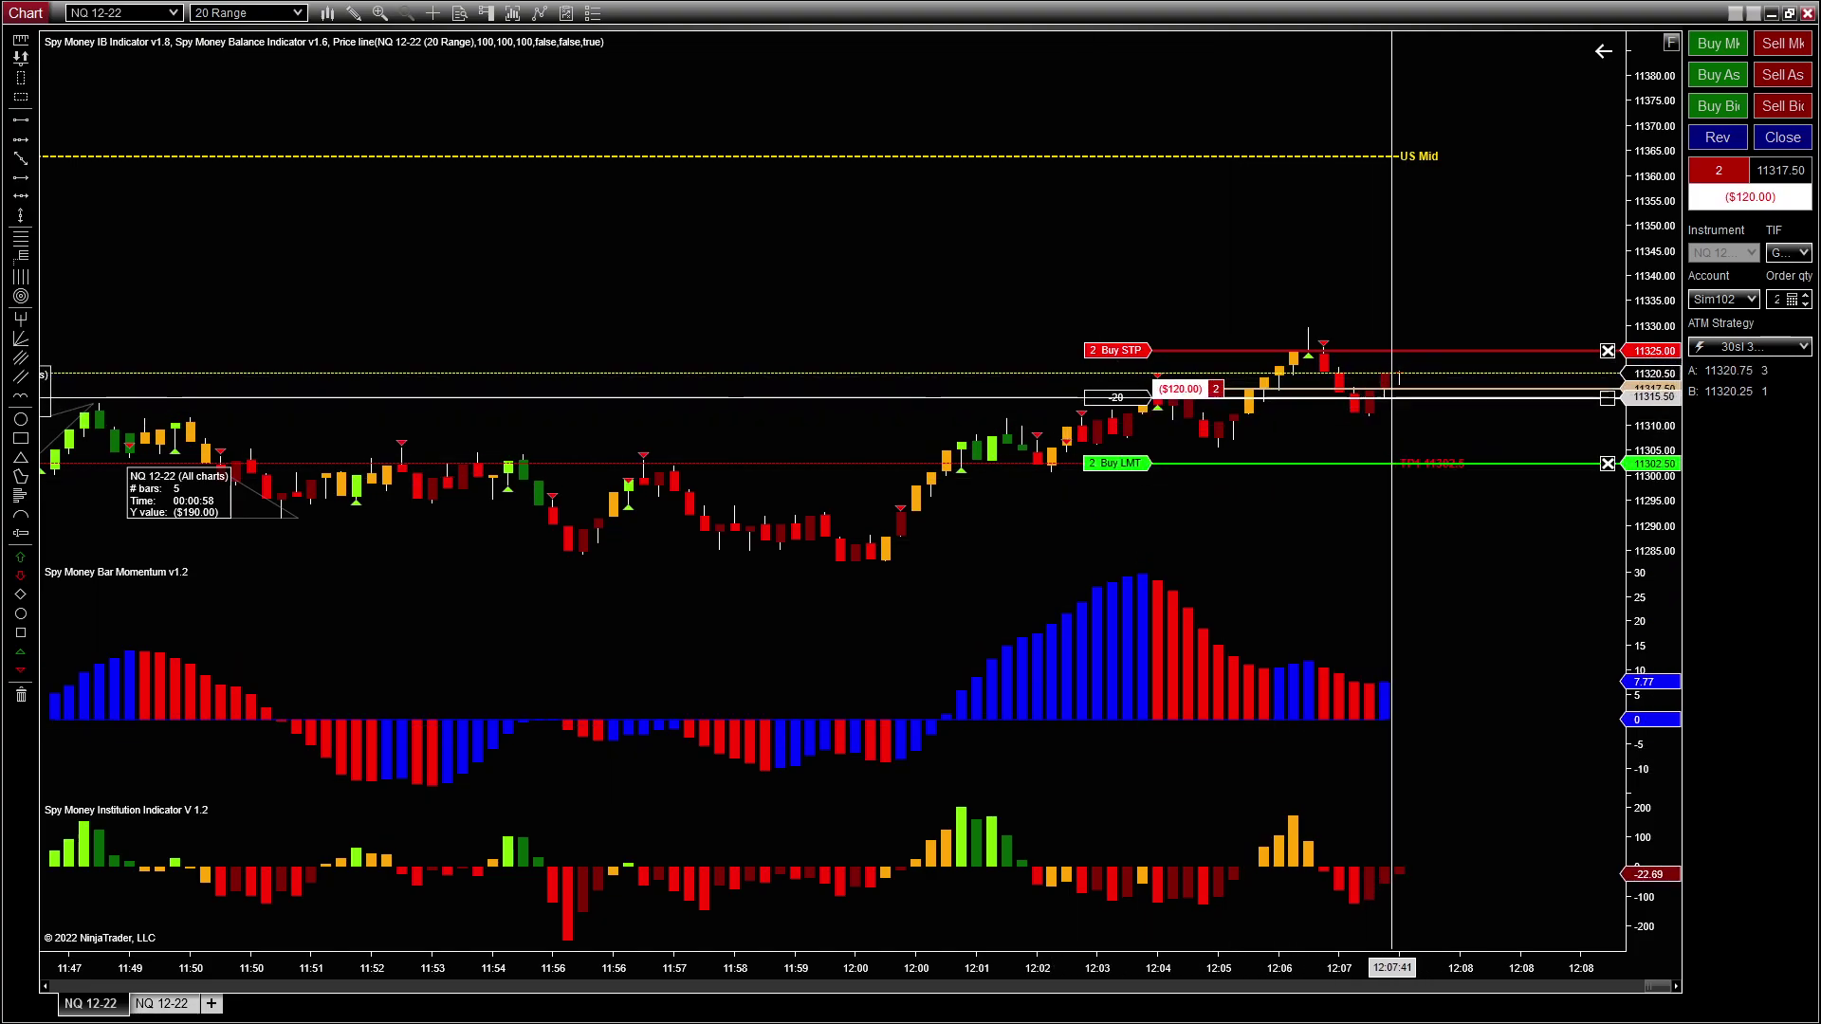
left_click_drag(1480, 344, 1362, 358)
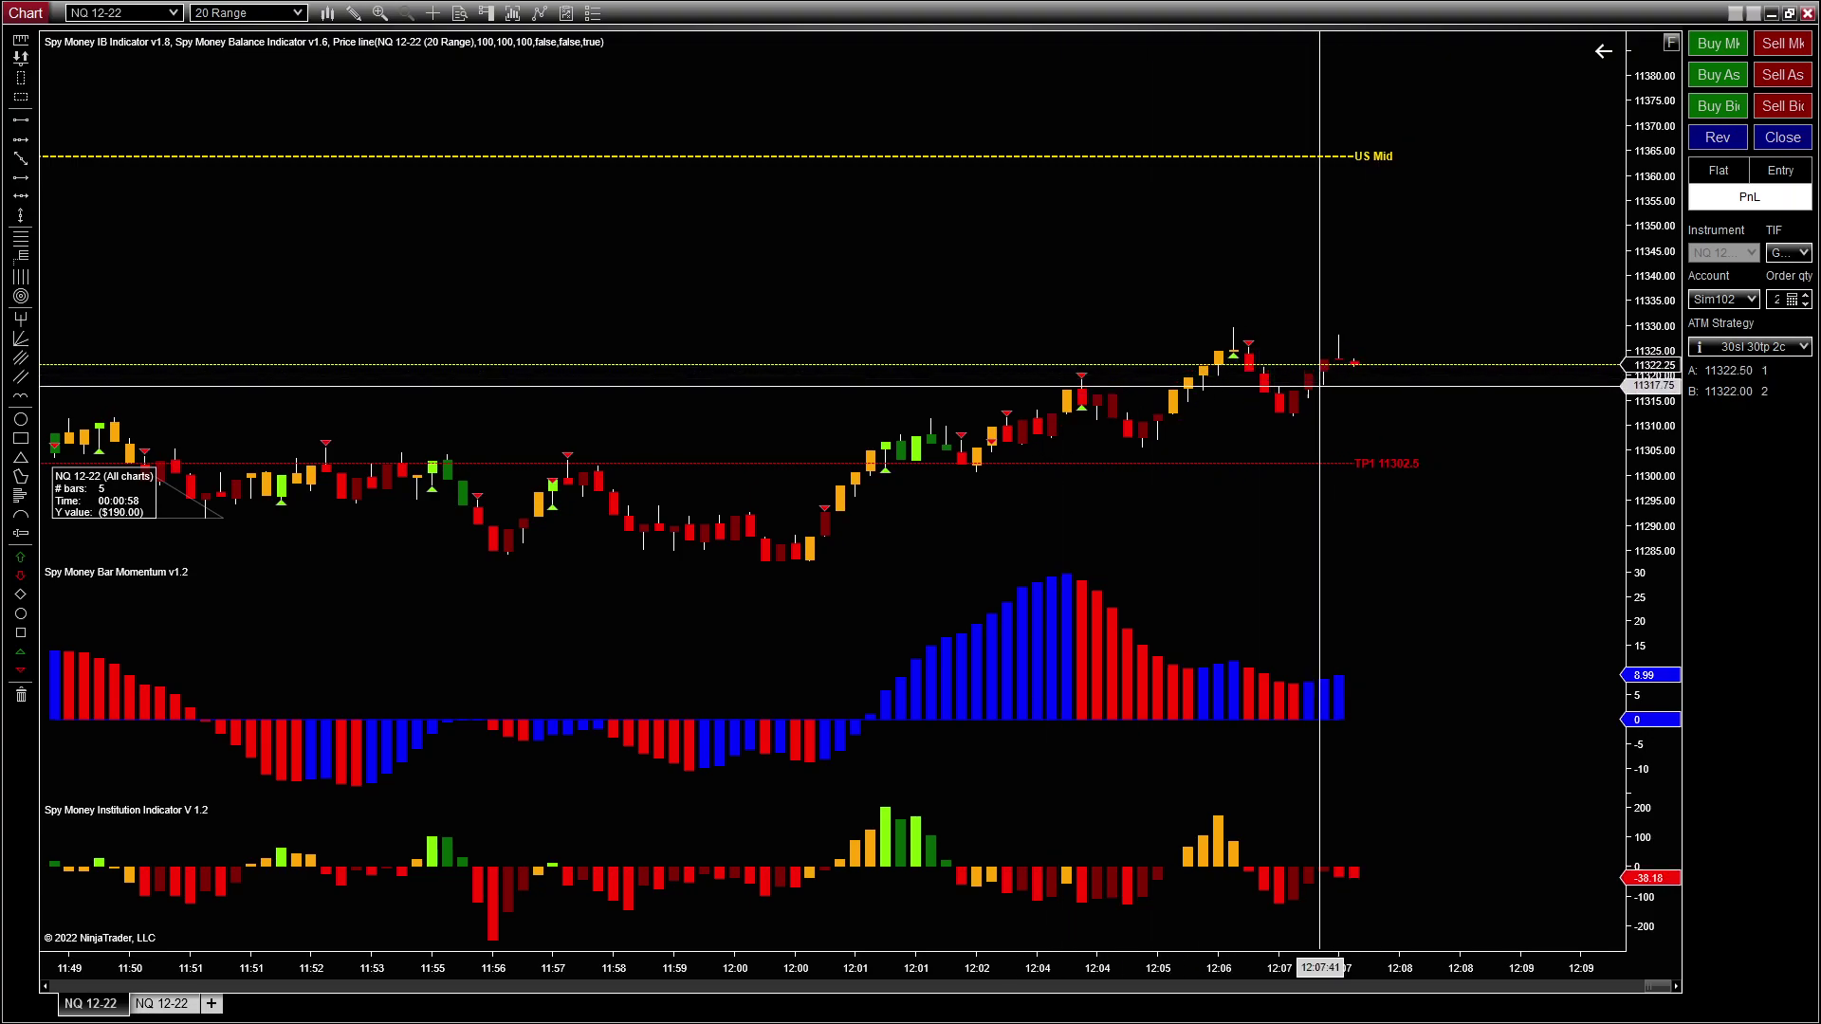
Step: Draw falling yellow arrows from the peaks on the Momentum and Institution panels
left_click(19, 180)
left_click(1071, 567)
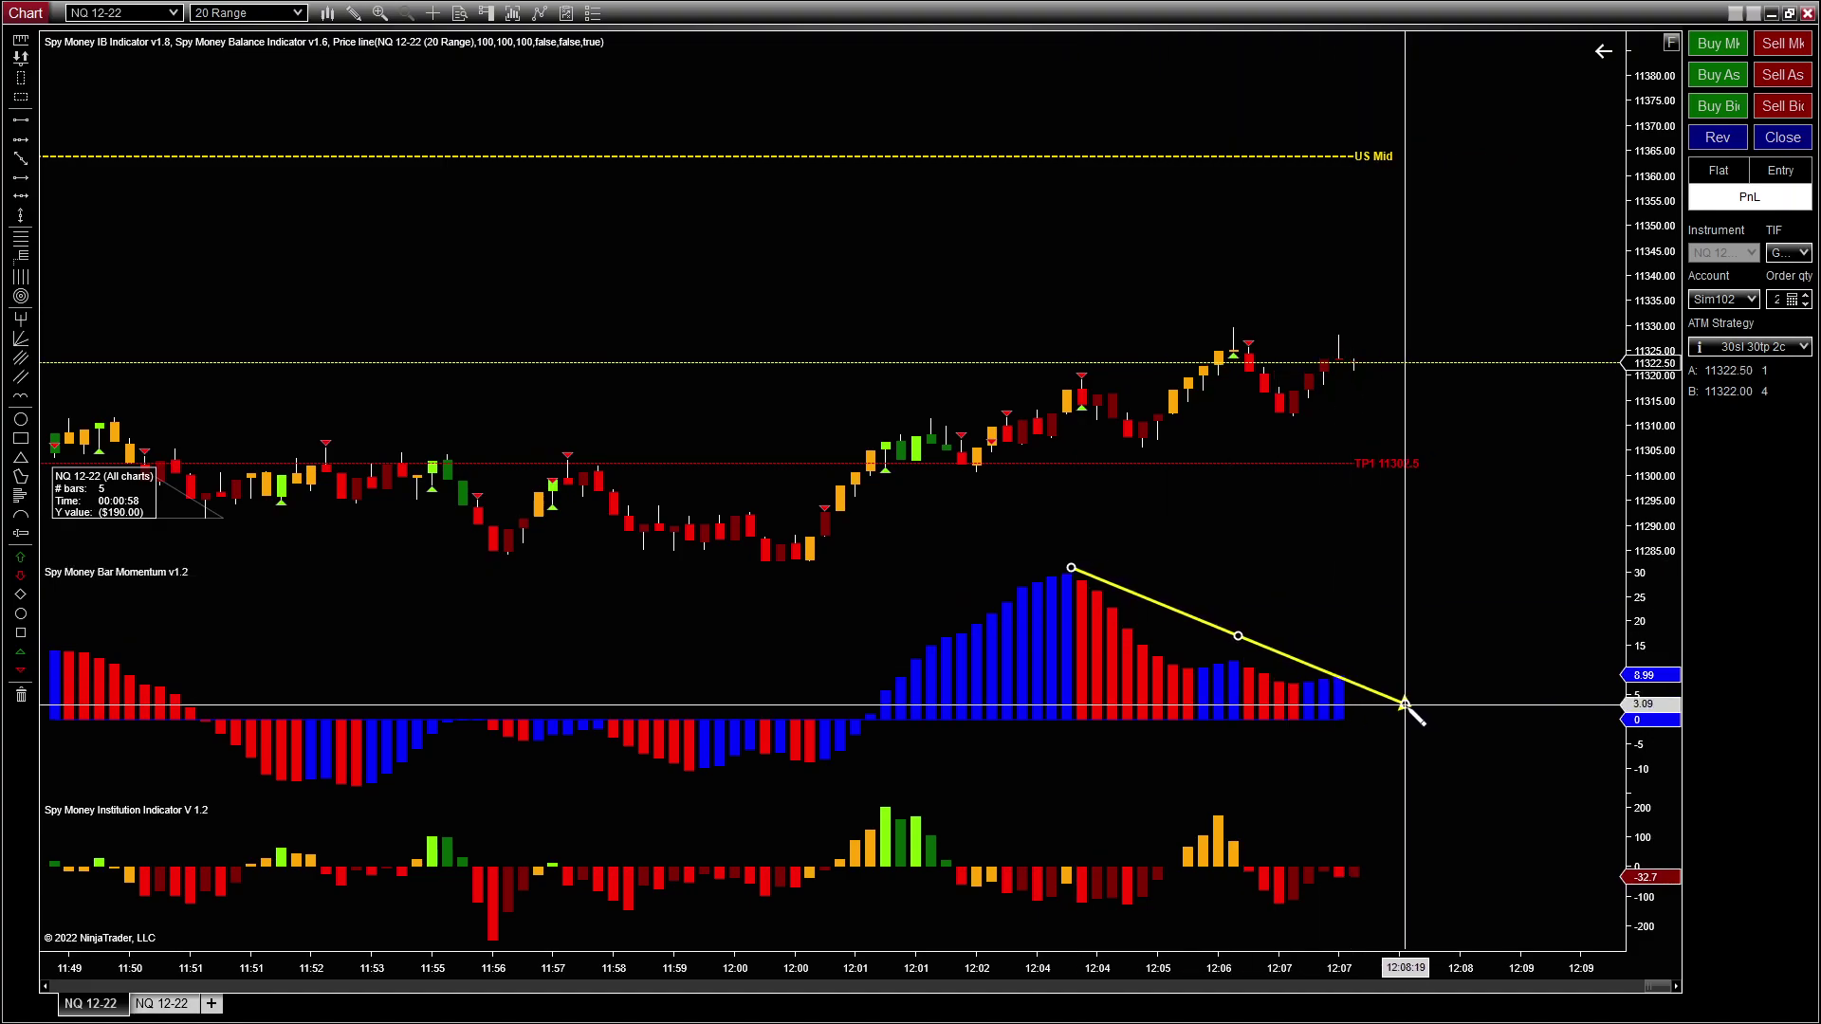
left_click(1404, 703)
left_click(1224, 813)
left_click(1414, 888)
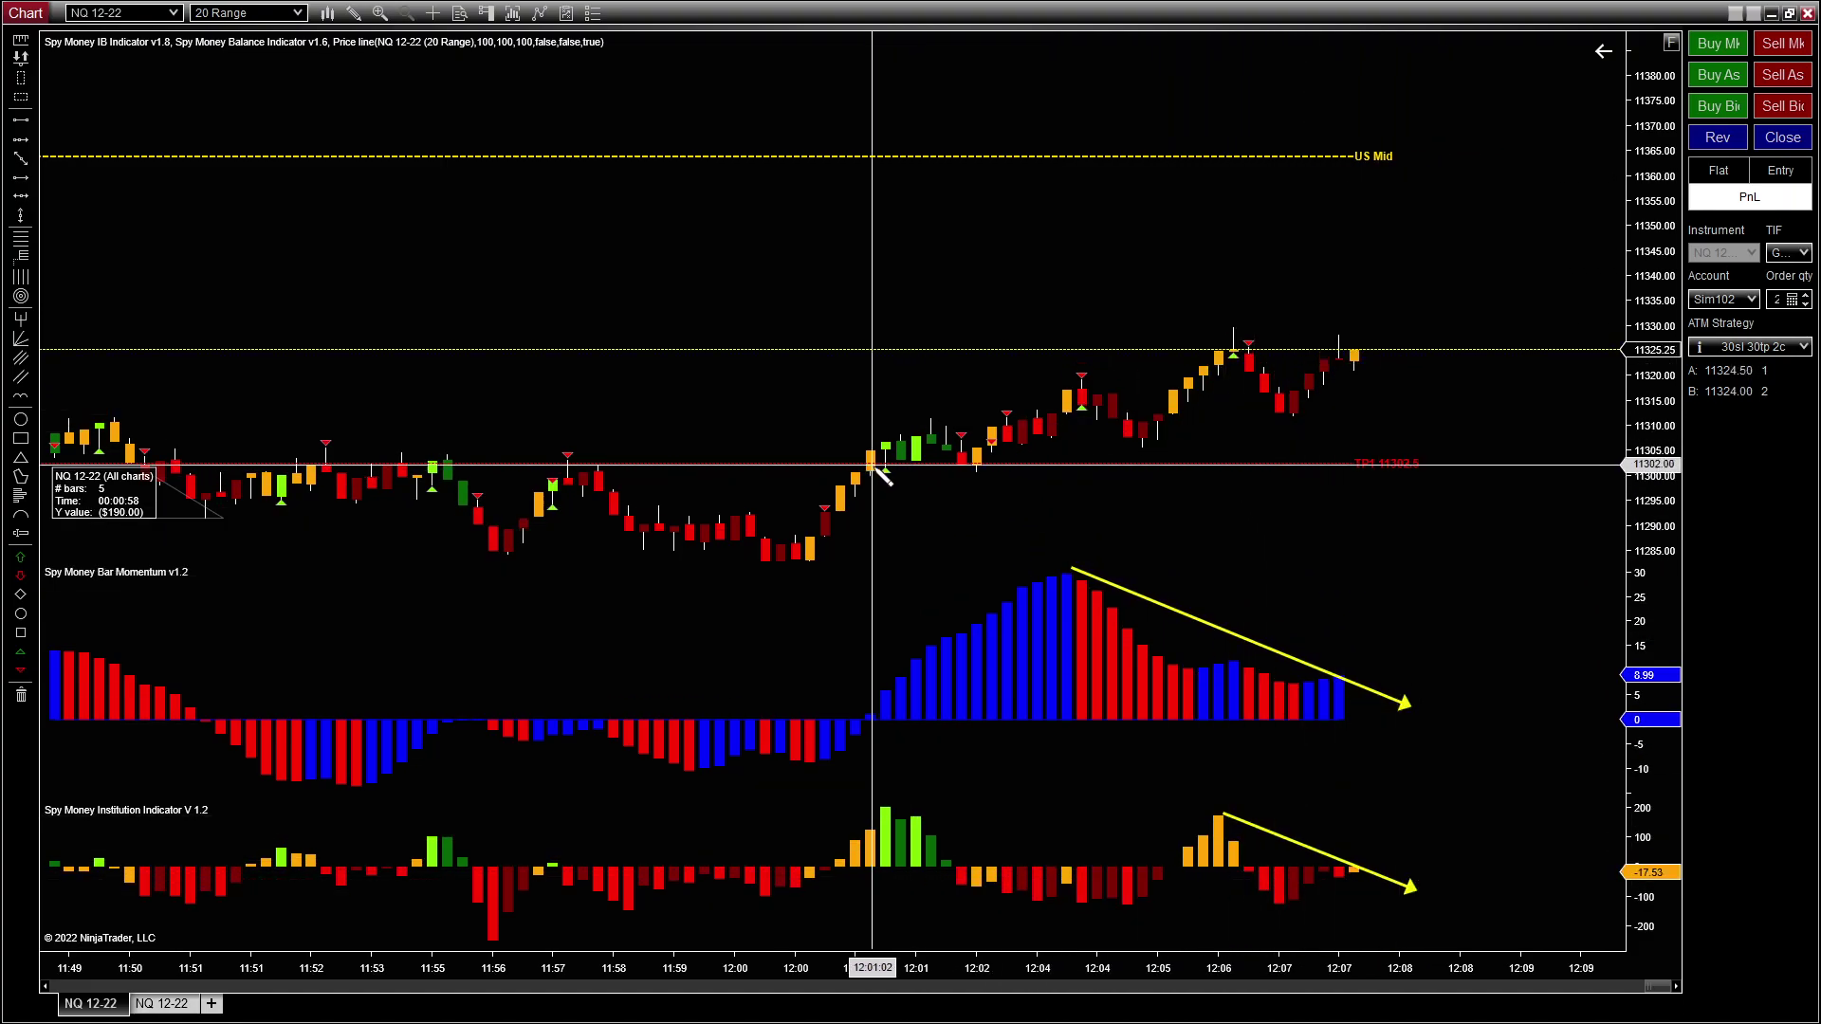
Step: Draw a rising price arrow from the 12:01 low above the 12:06 high, then rescale prices
left_click(821, 490)
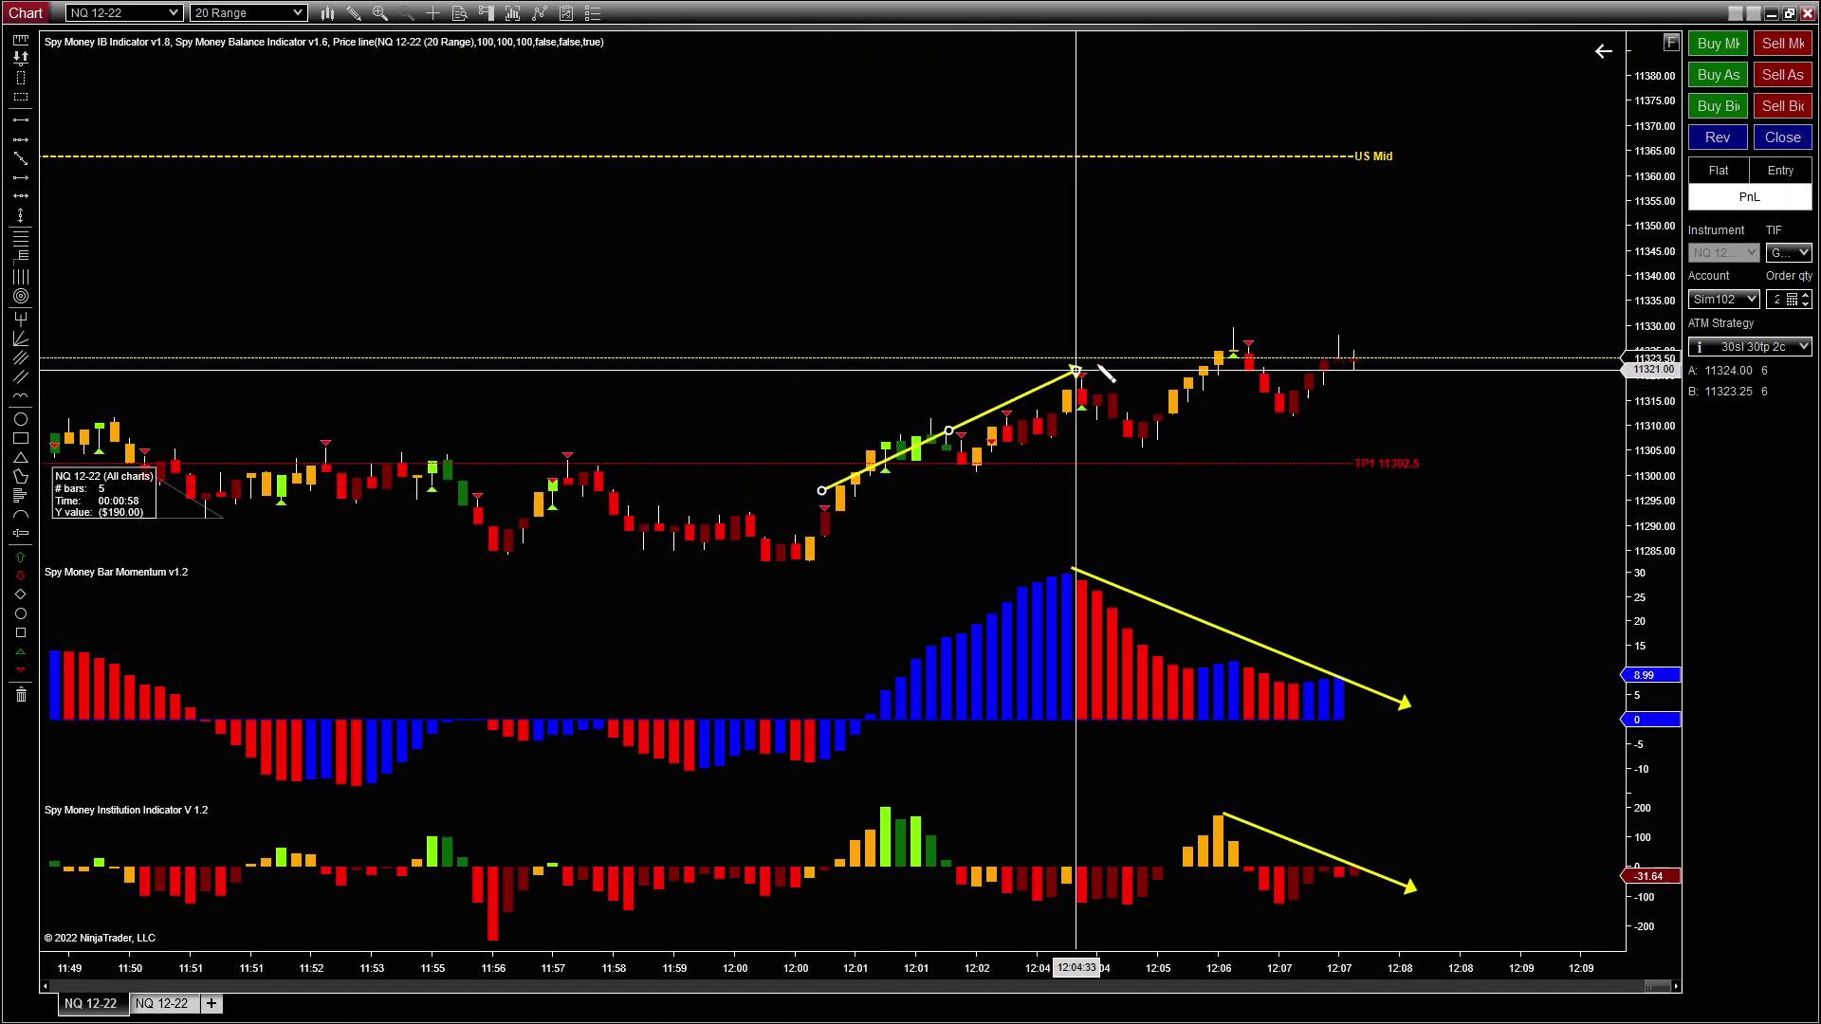
left_click(1271, 305)
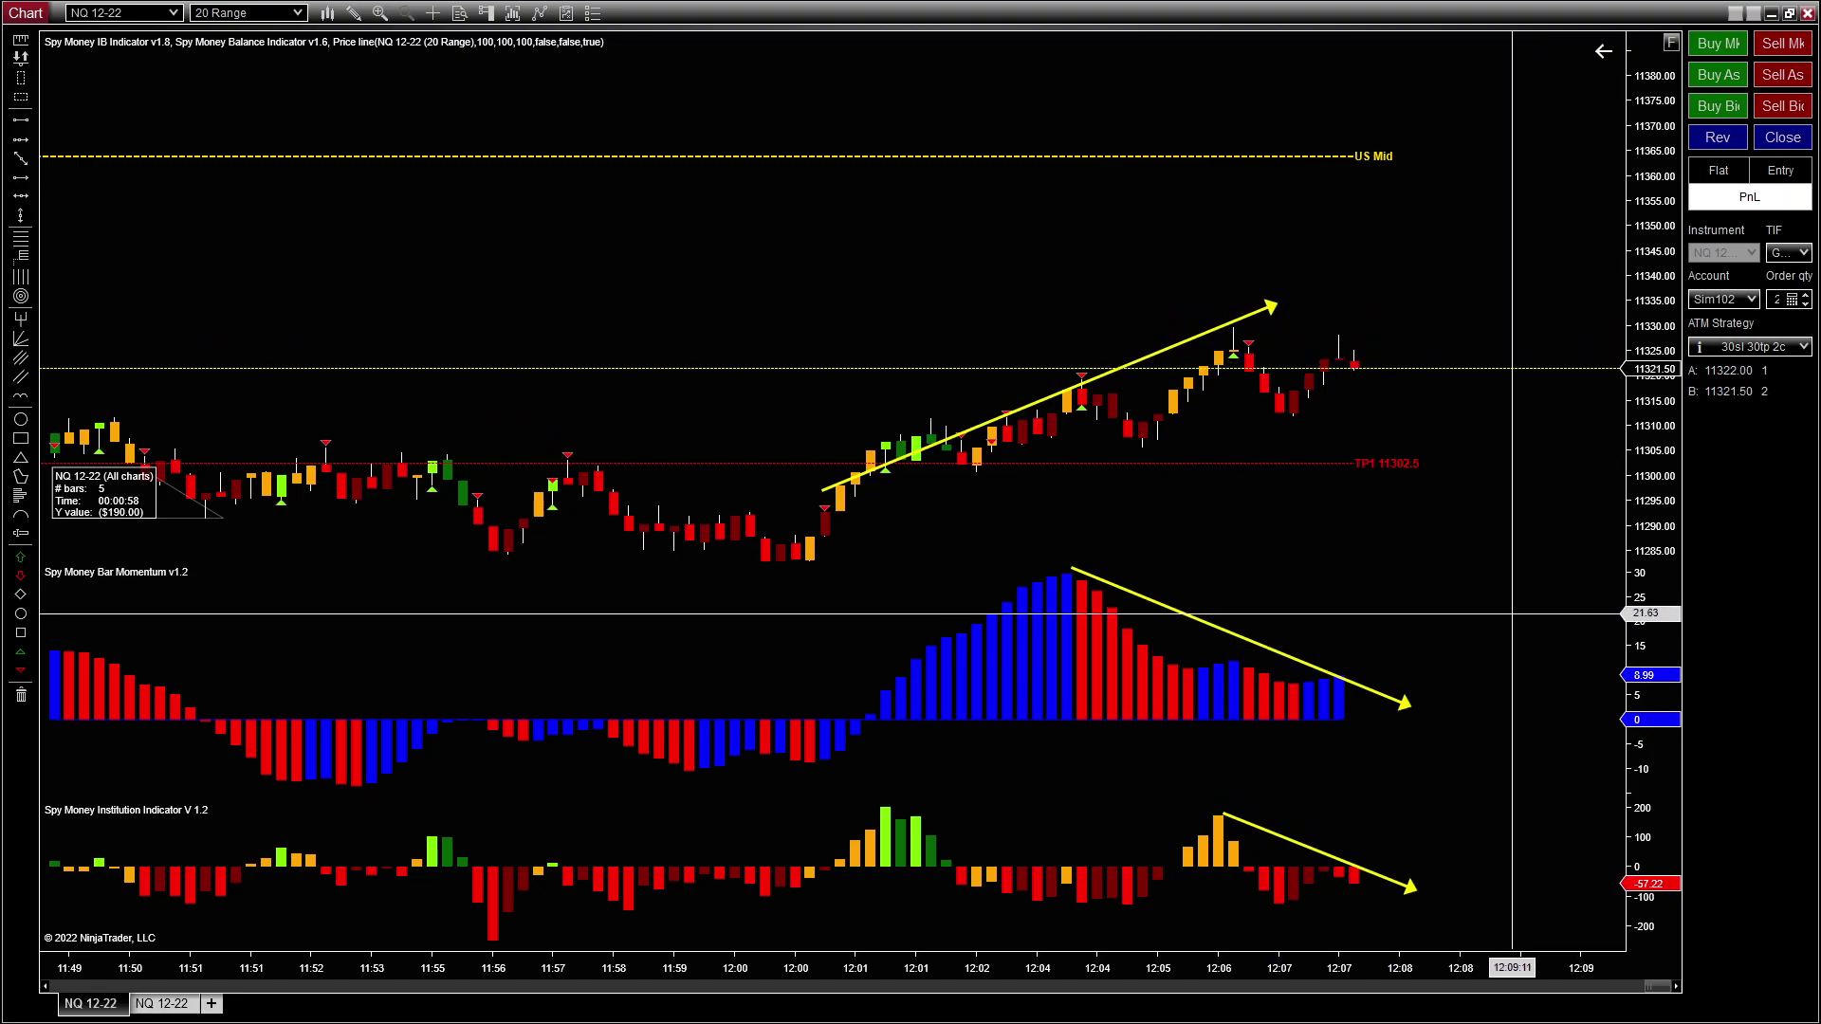
left_click_drag(1457, 566, 1455, 313)
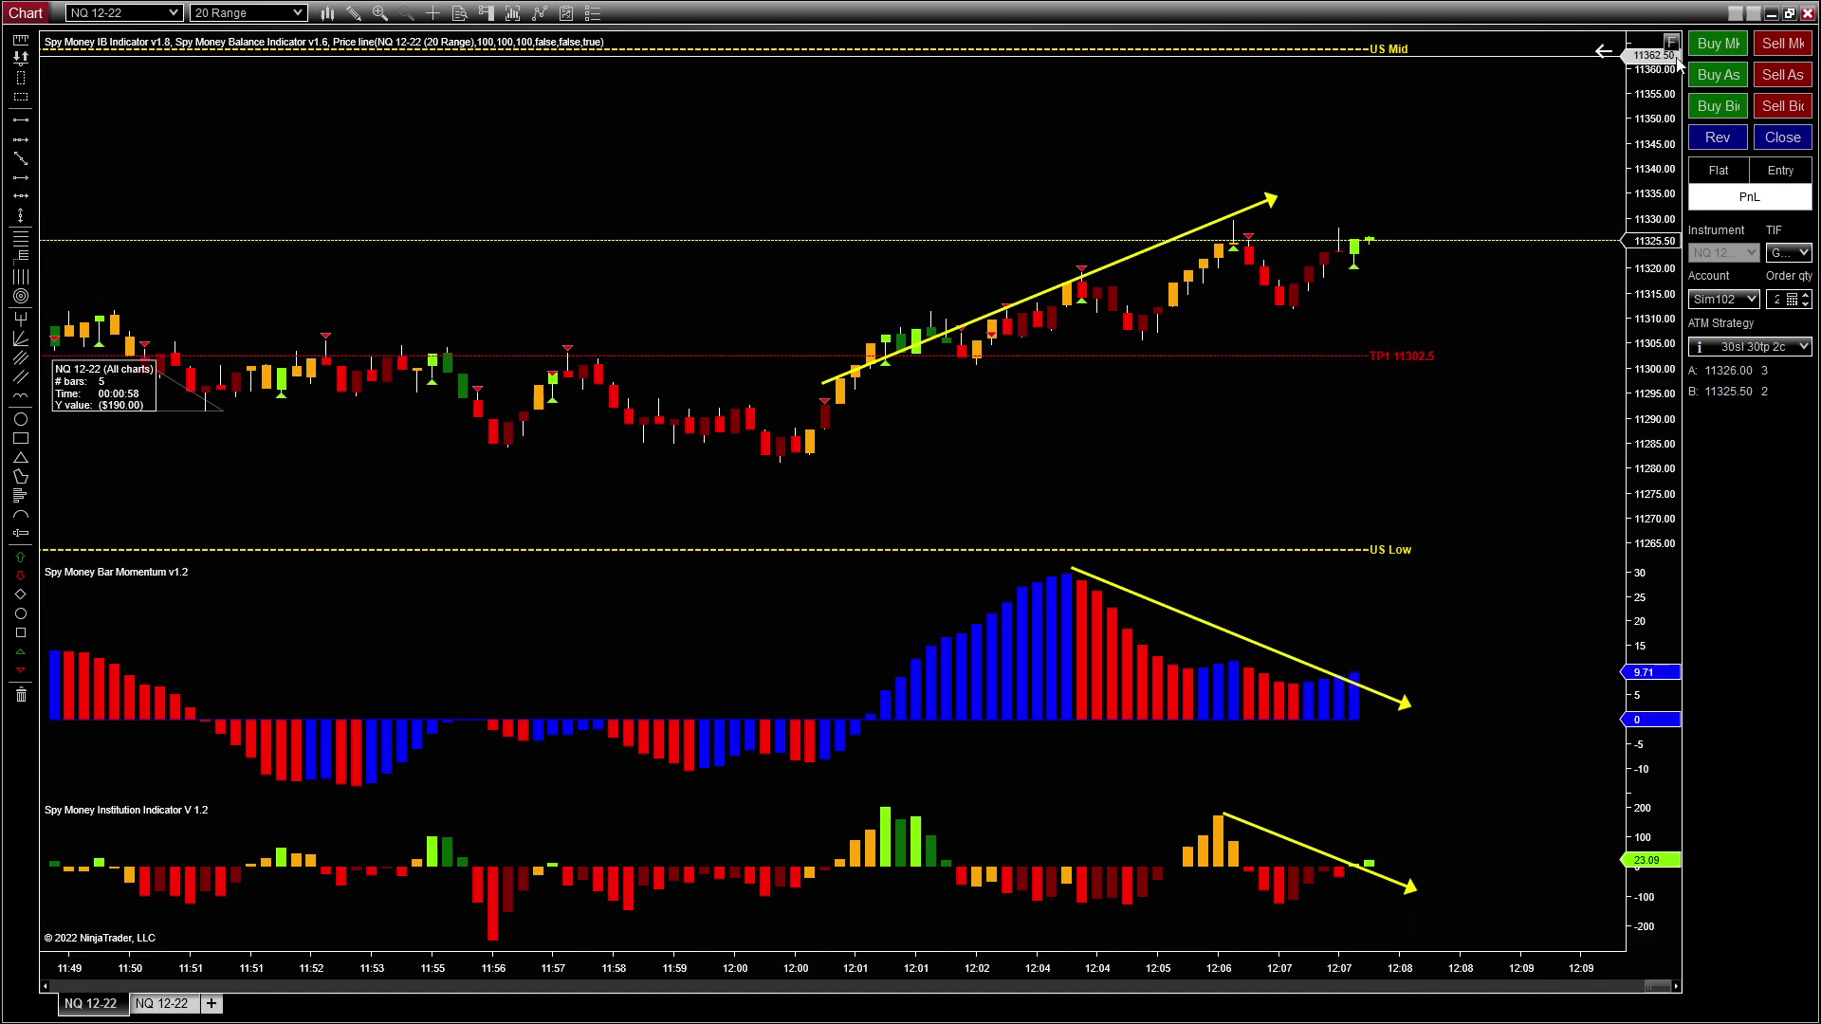
Step: Buy 2 contracts at market and raise the profit target to about 11364
left_click(1719, 44)
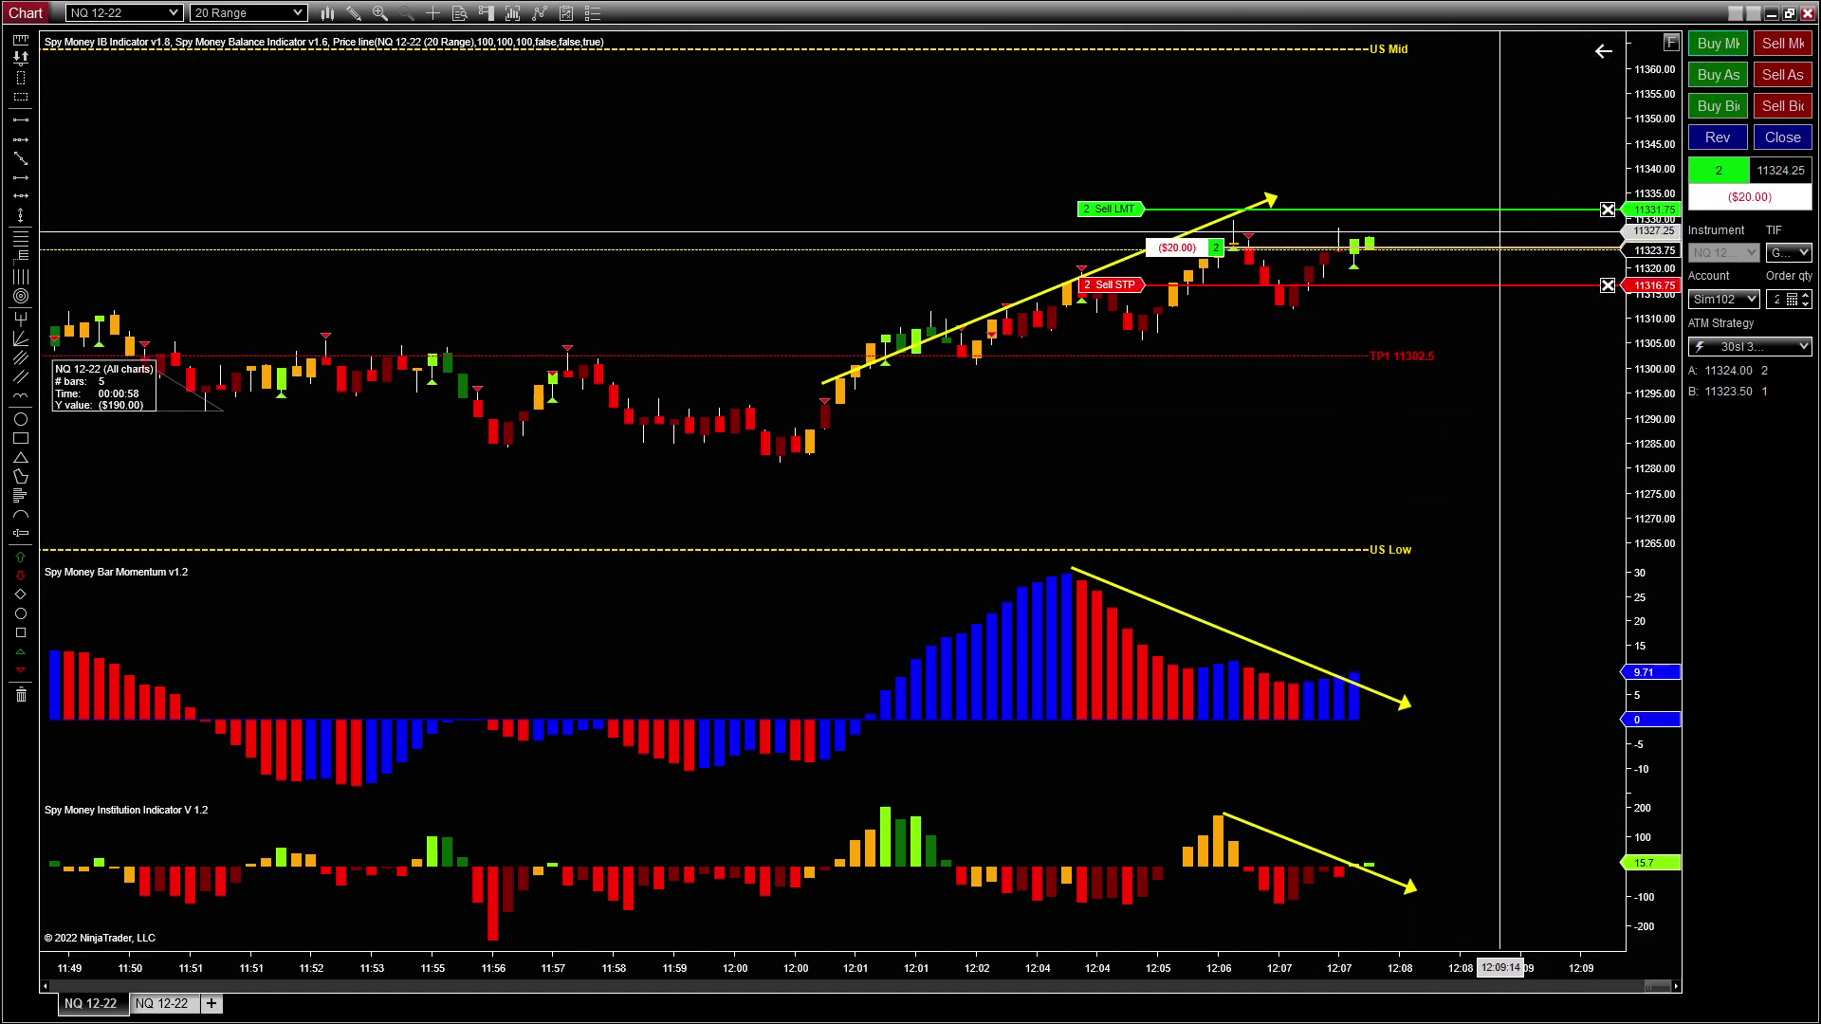
left_click_drag(1428, 207, 1452, 47)
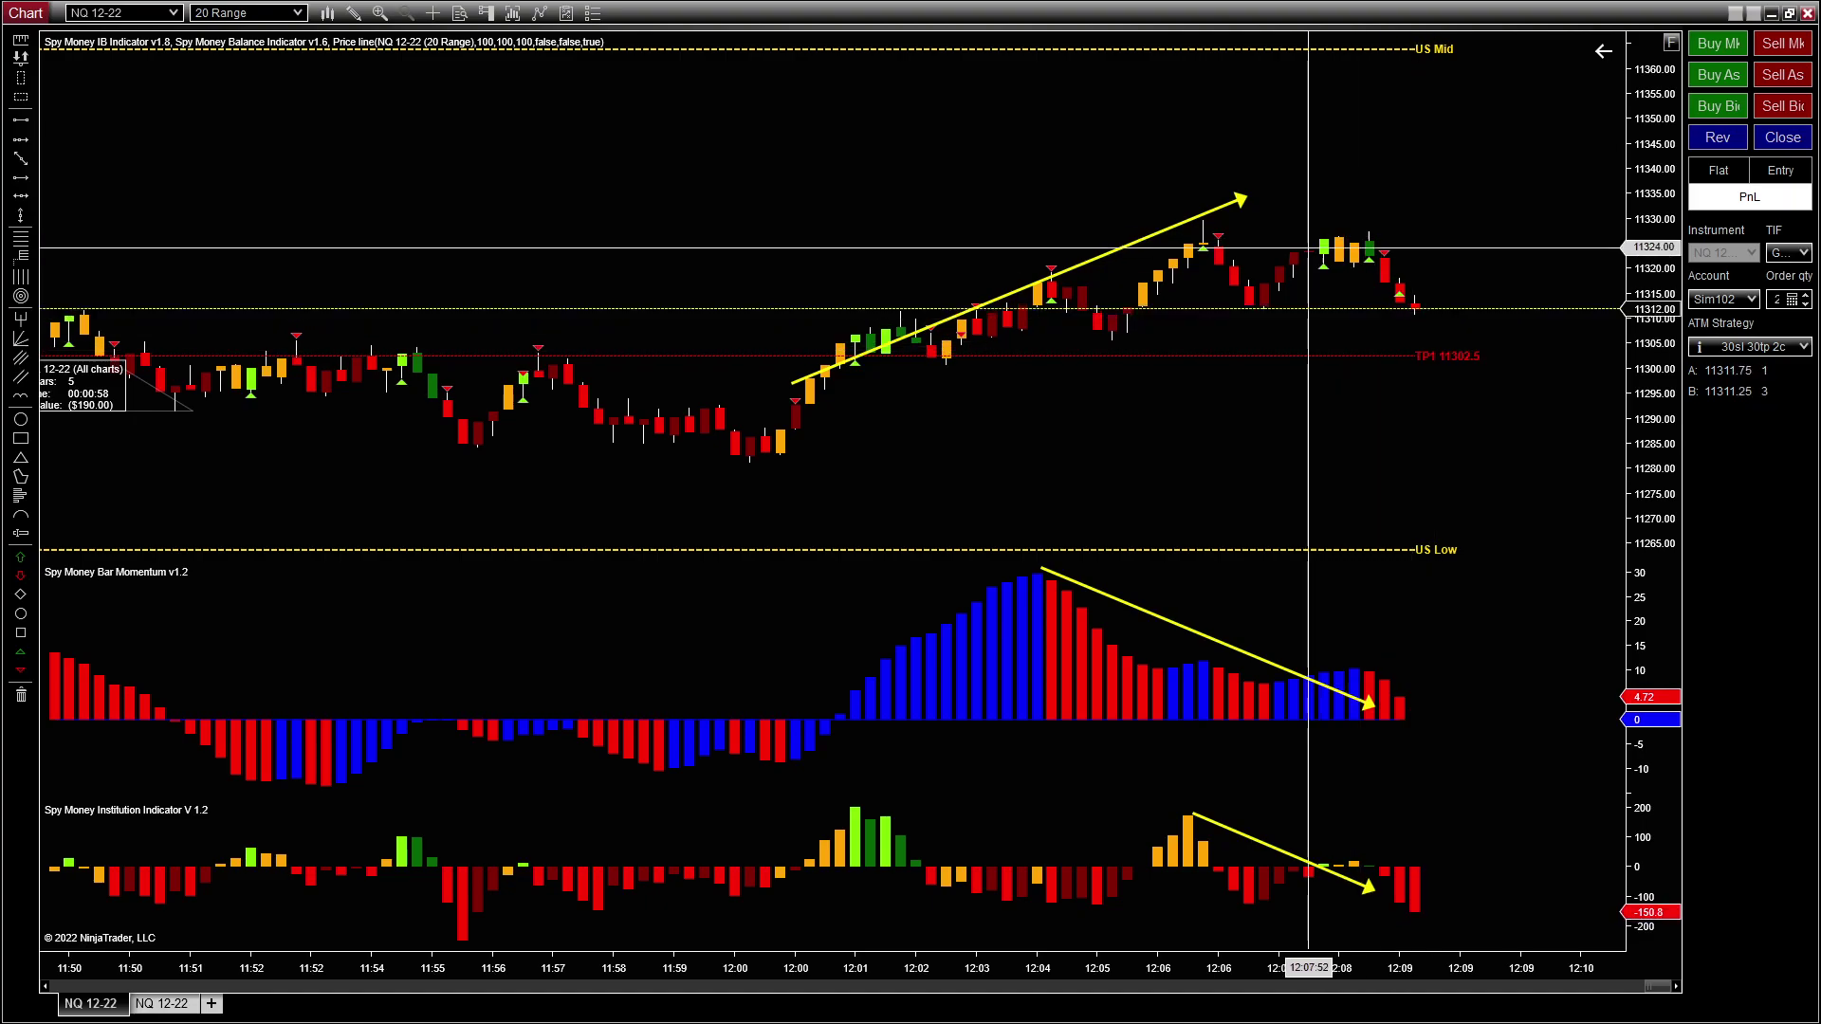
Step: Compress the bars, add right margin, and re-anchor the price arrow along the rising lows to 11337.50
left_click_drag(1038, 966, 1257, 963)
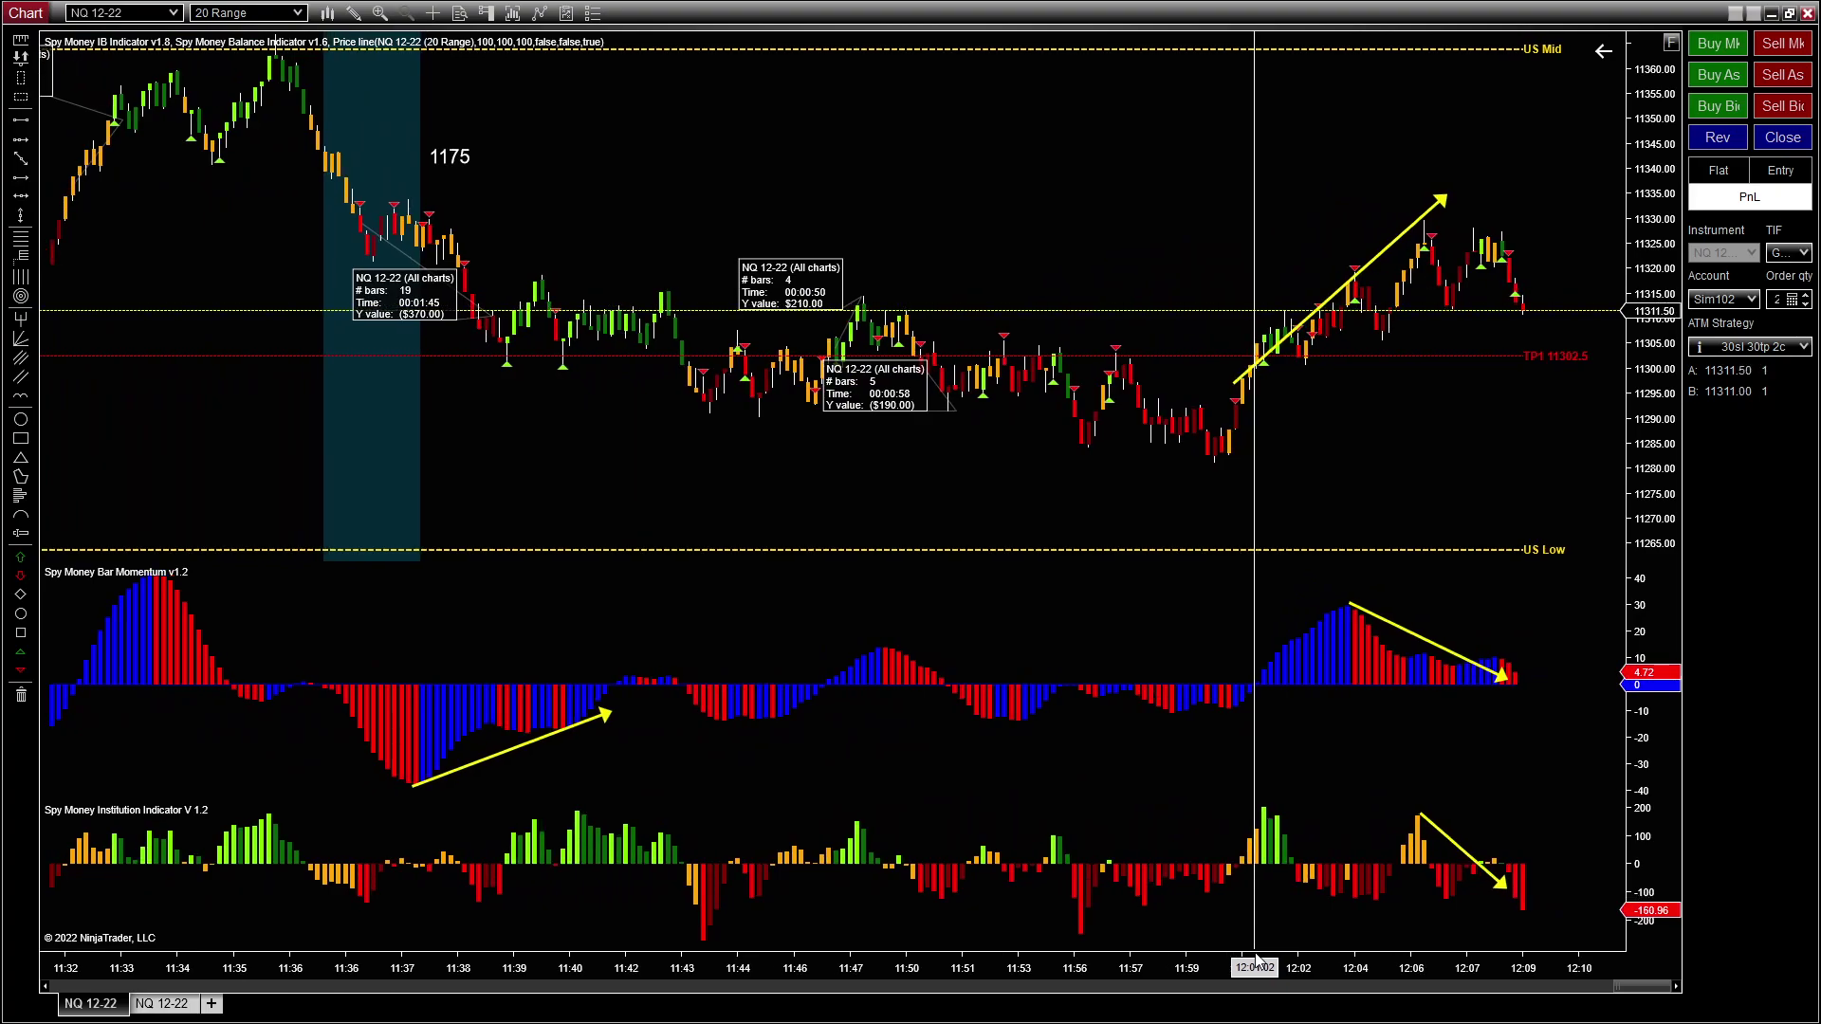
left_click_drag(1451, 406, 1280, 411)
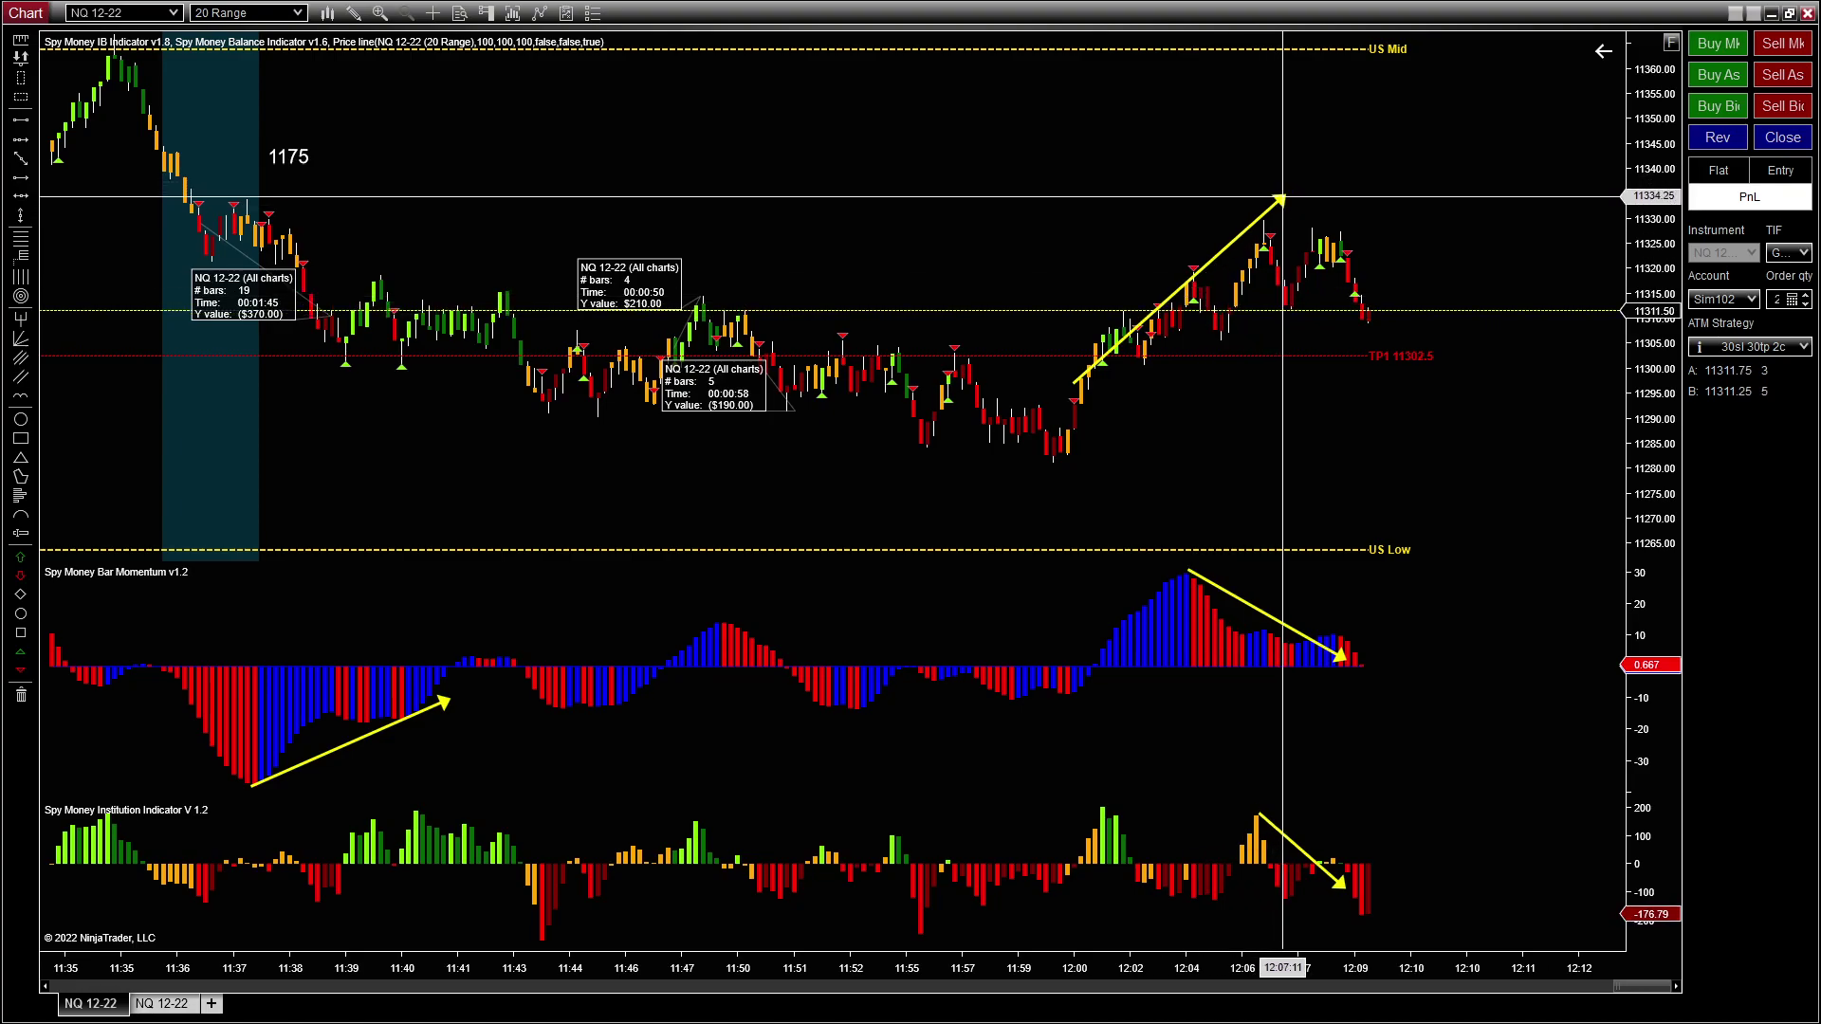
left_click_drag(1280, 198, 1318, 181)
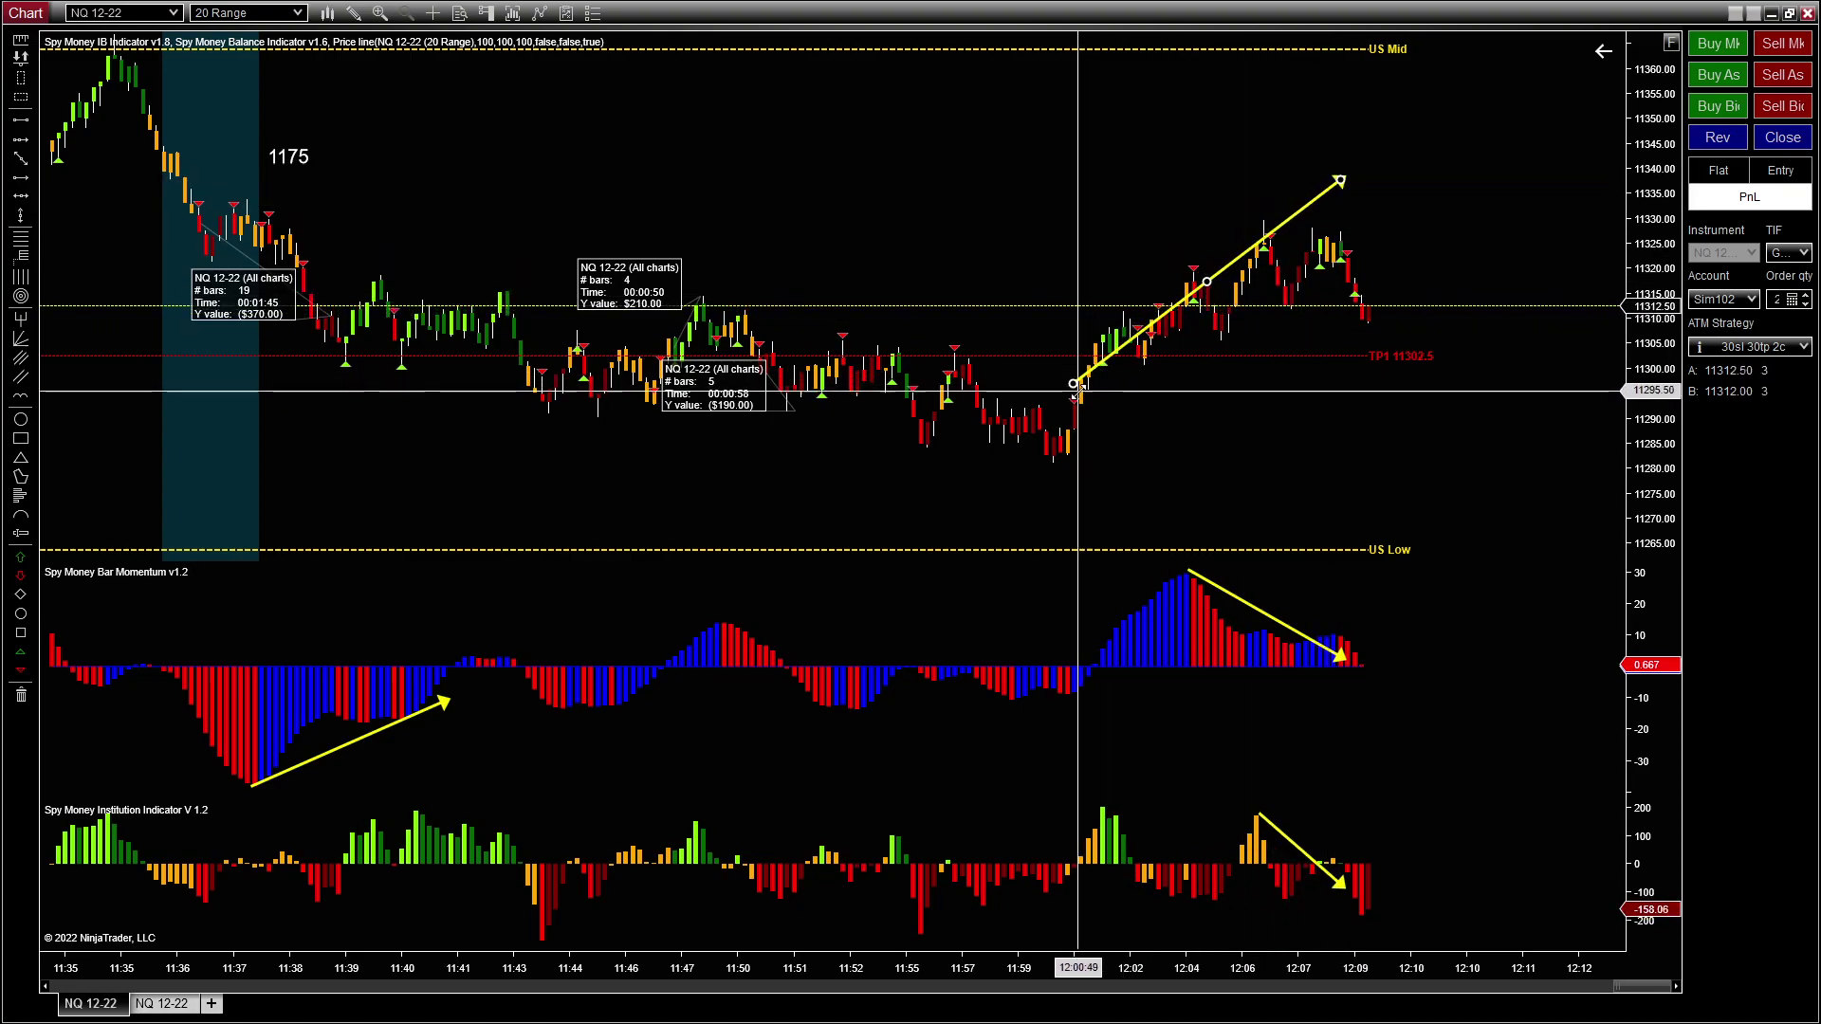
left_click_drag(1073, 383, 1068, 341)
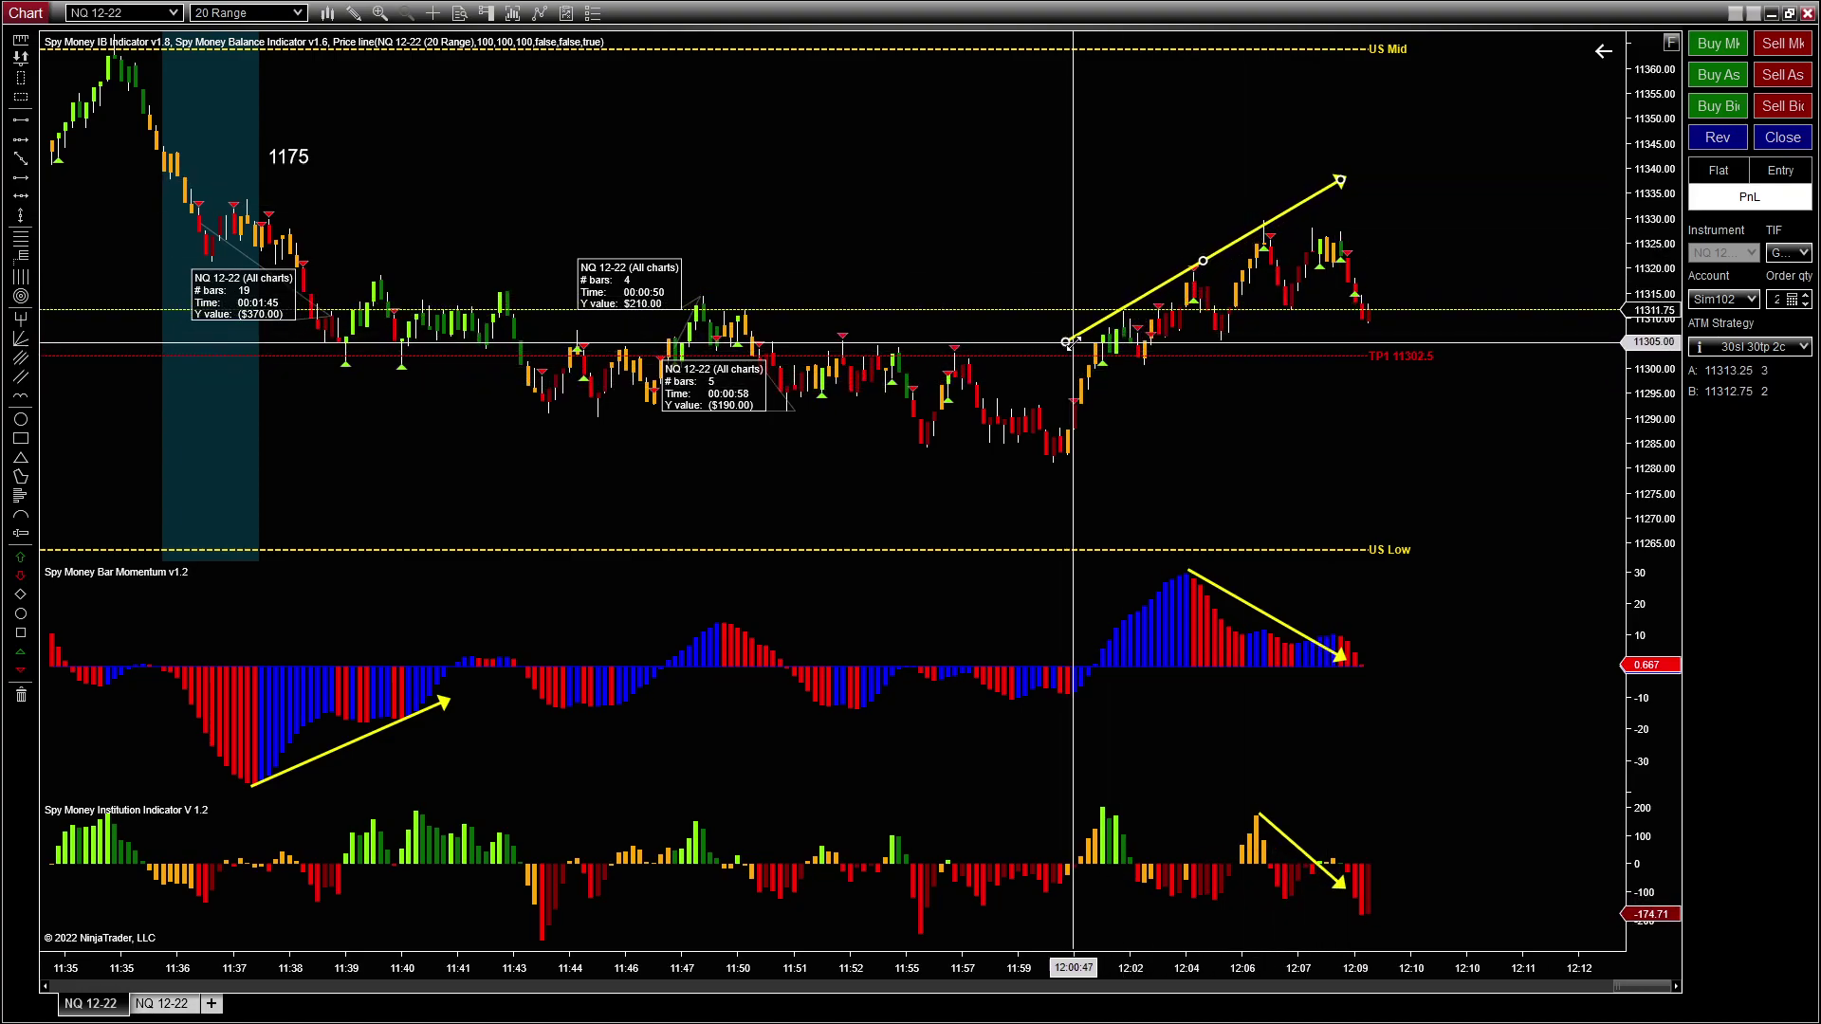
Step: Realign the momentum arrow's end with the latest bars and select the Institution arrow
scroll(1165, 266, "down", 2)
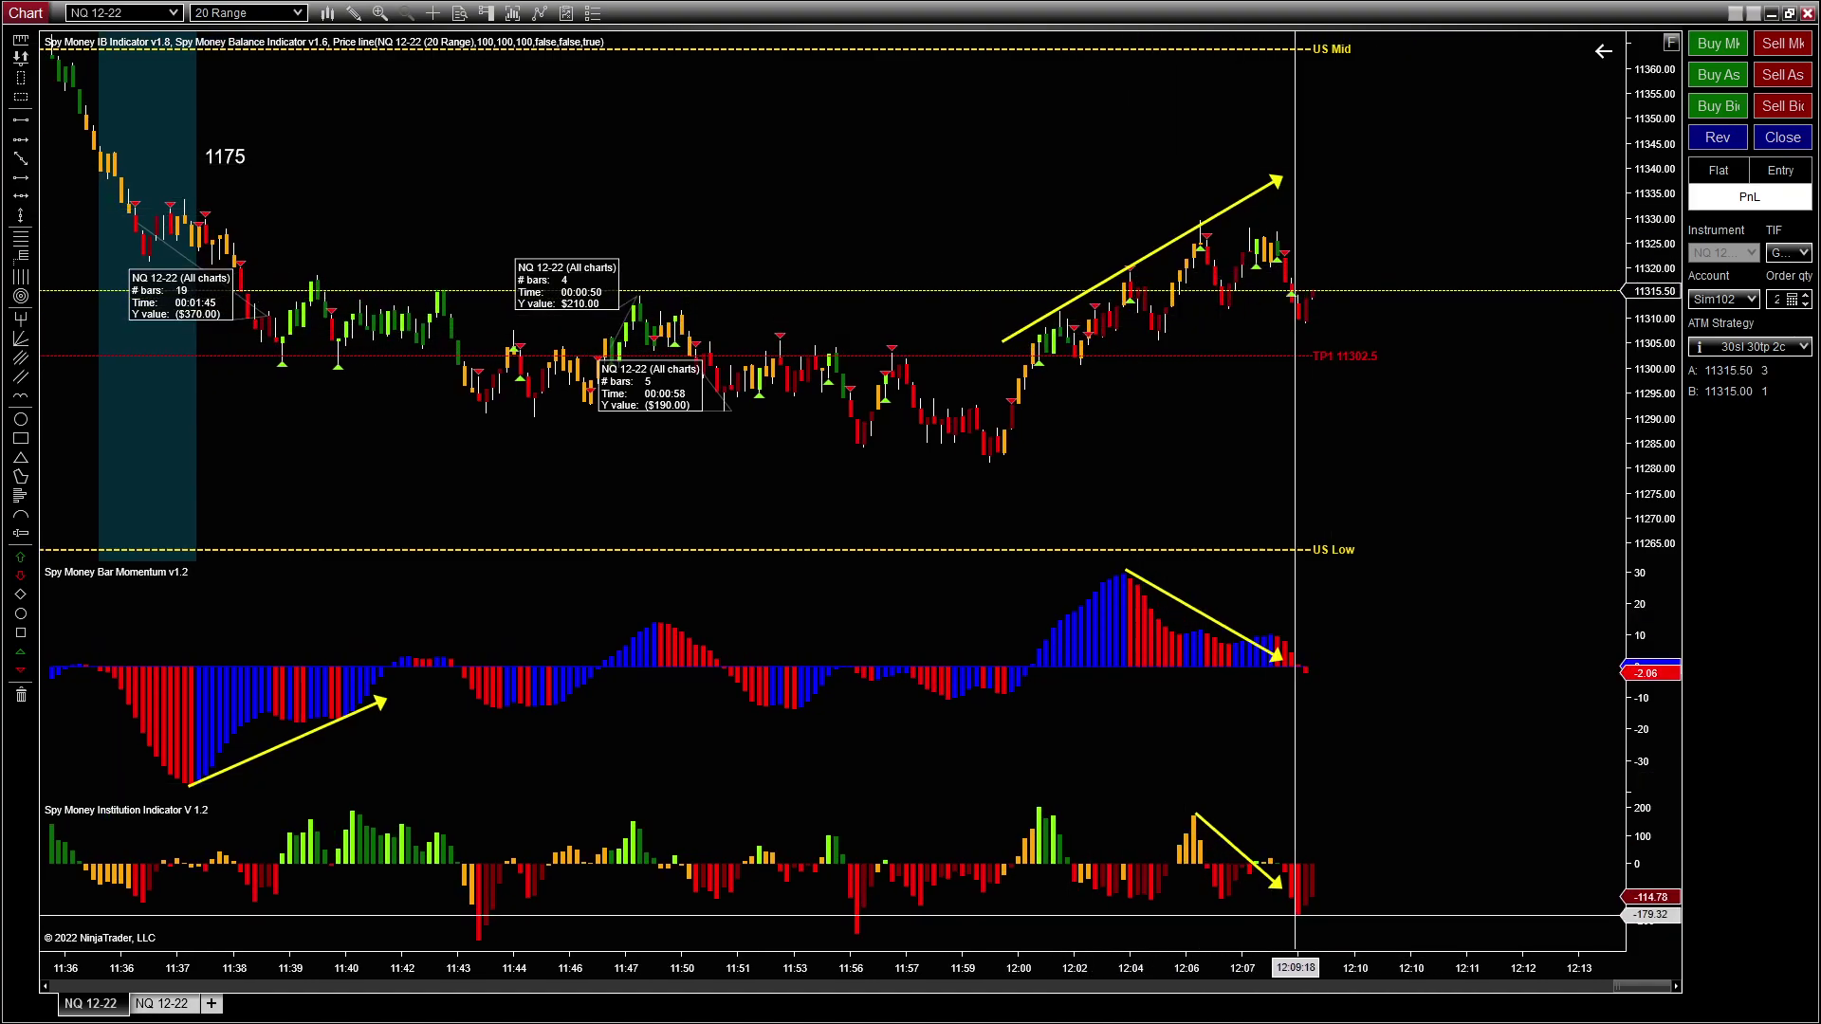
left_click_drag(1282, 655, 1292, 643)
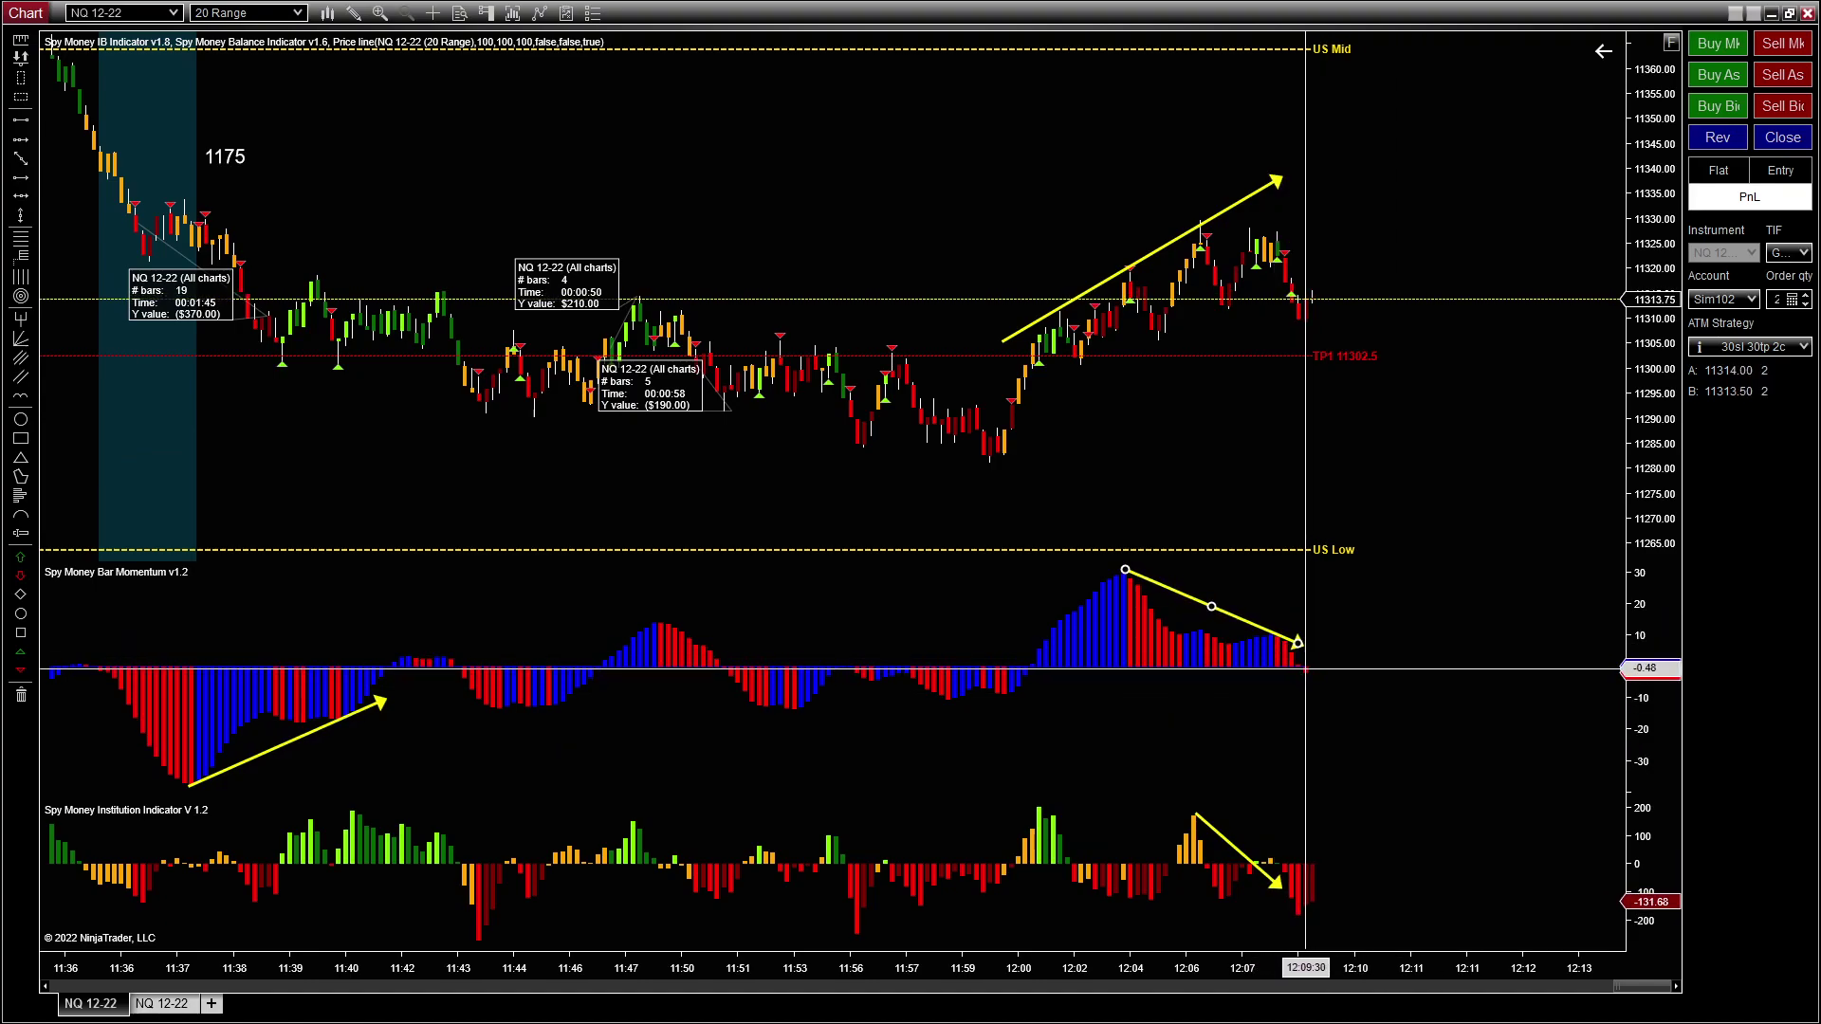
left_click(1279, 880)
Step: Stretch the Institution arrow so it falls from the 12:06 peak to about 12:09
left_click_drag(1279, 880, 1307, 870)
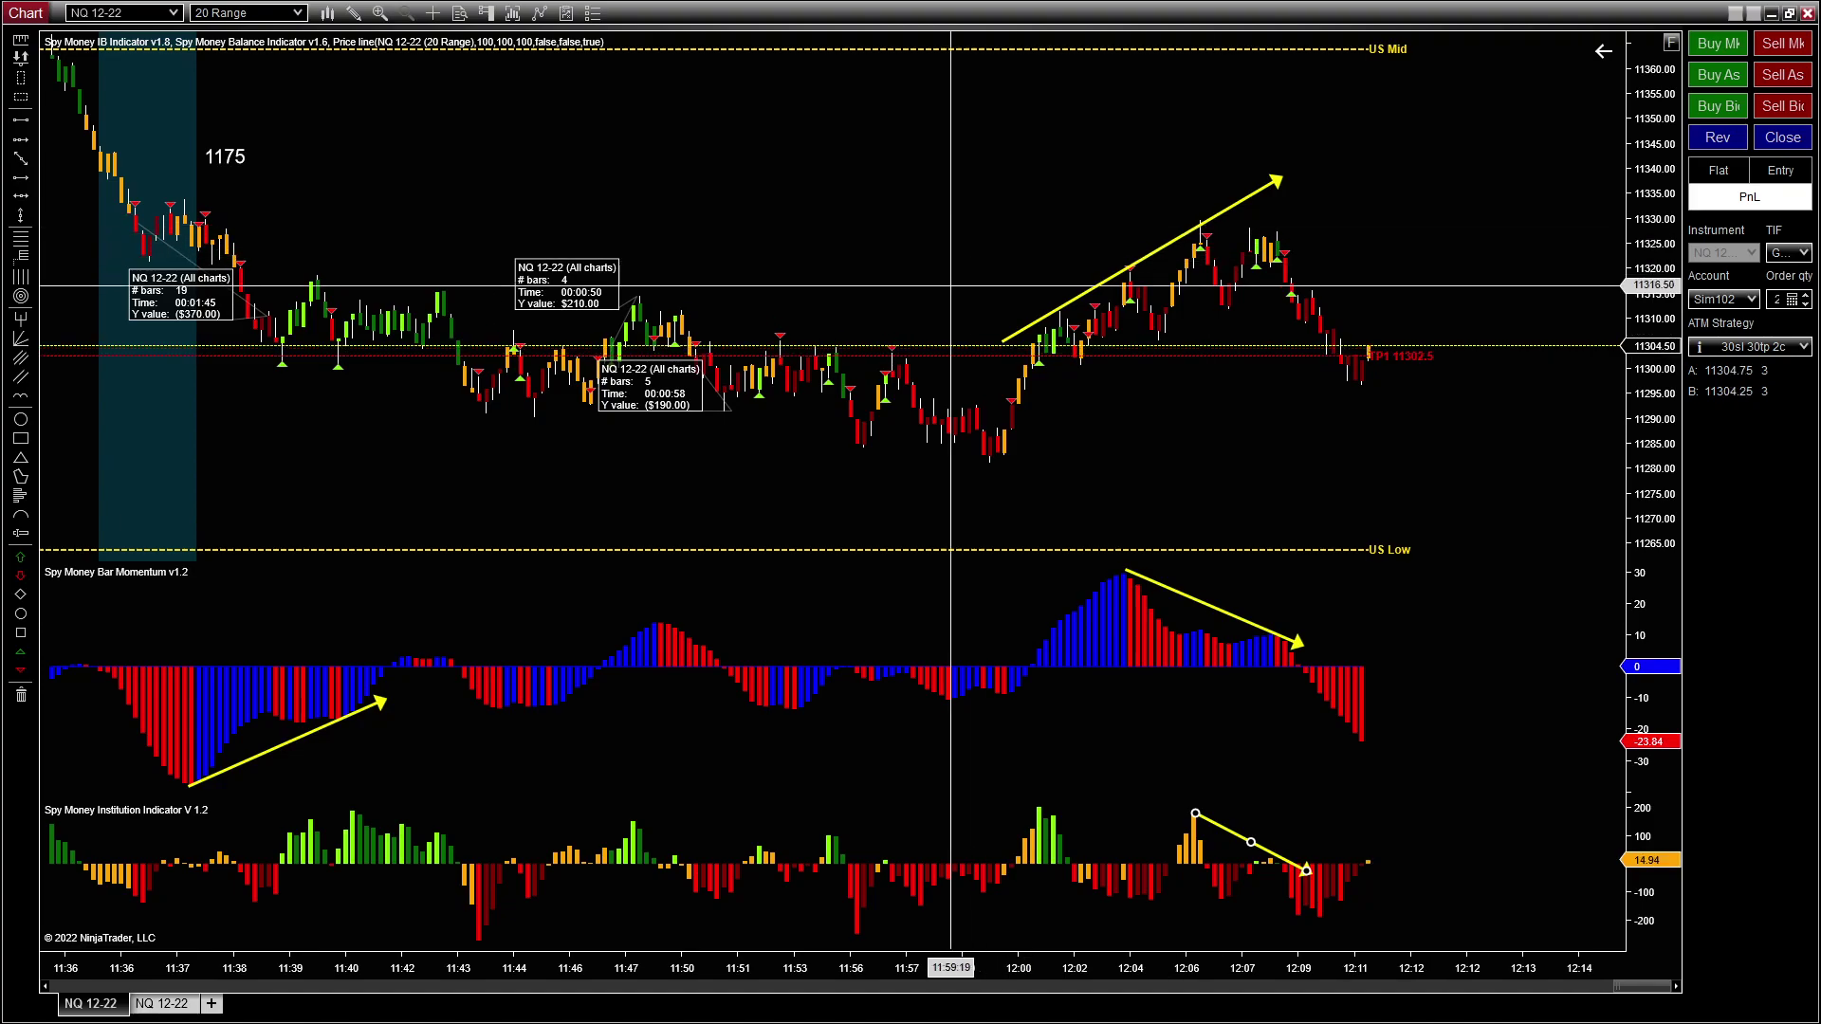
Step: Draw yellow arrows: Institution rising from its low, momentum falling below -20, price falling from 12:07
left_click(20, 188)
left_click(1317, 914)
left_click(1401, 855)
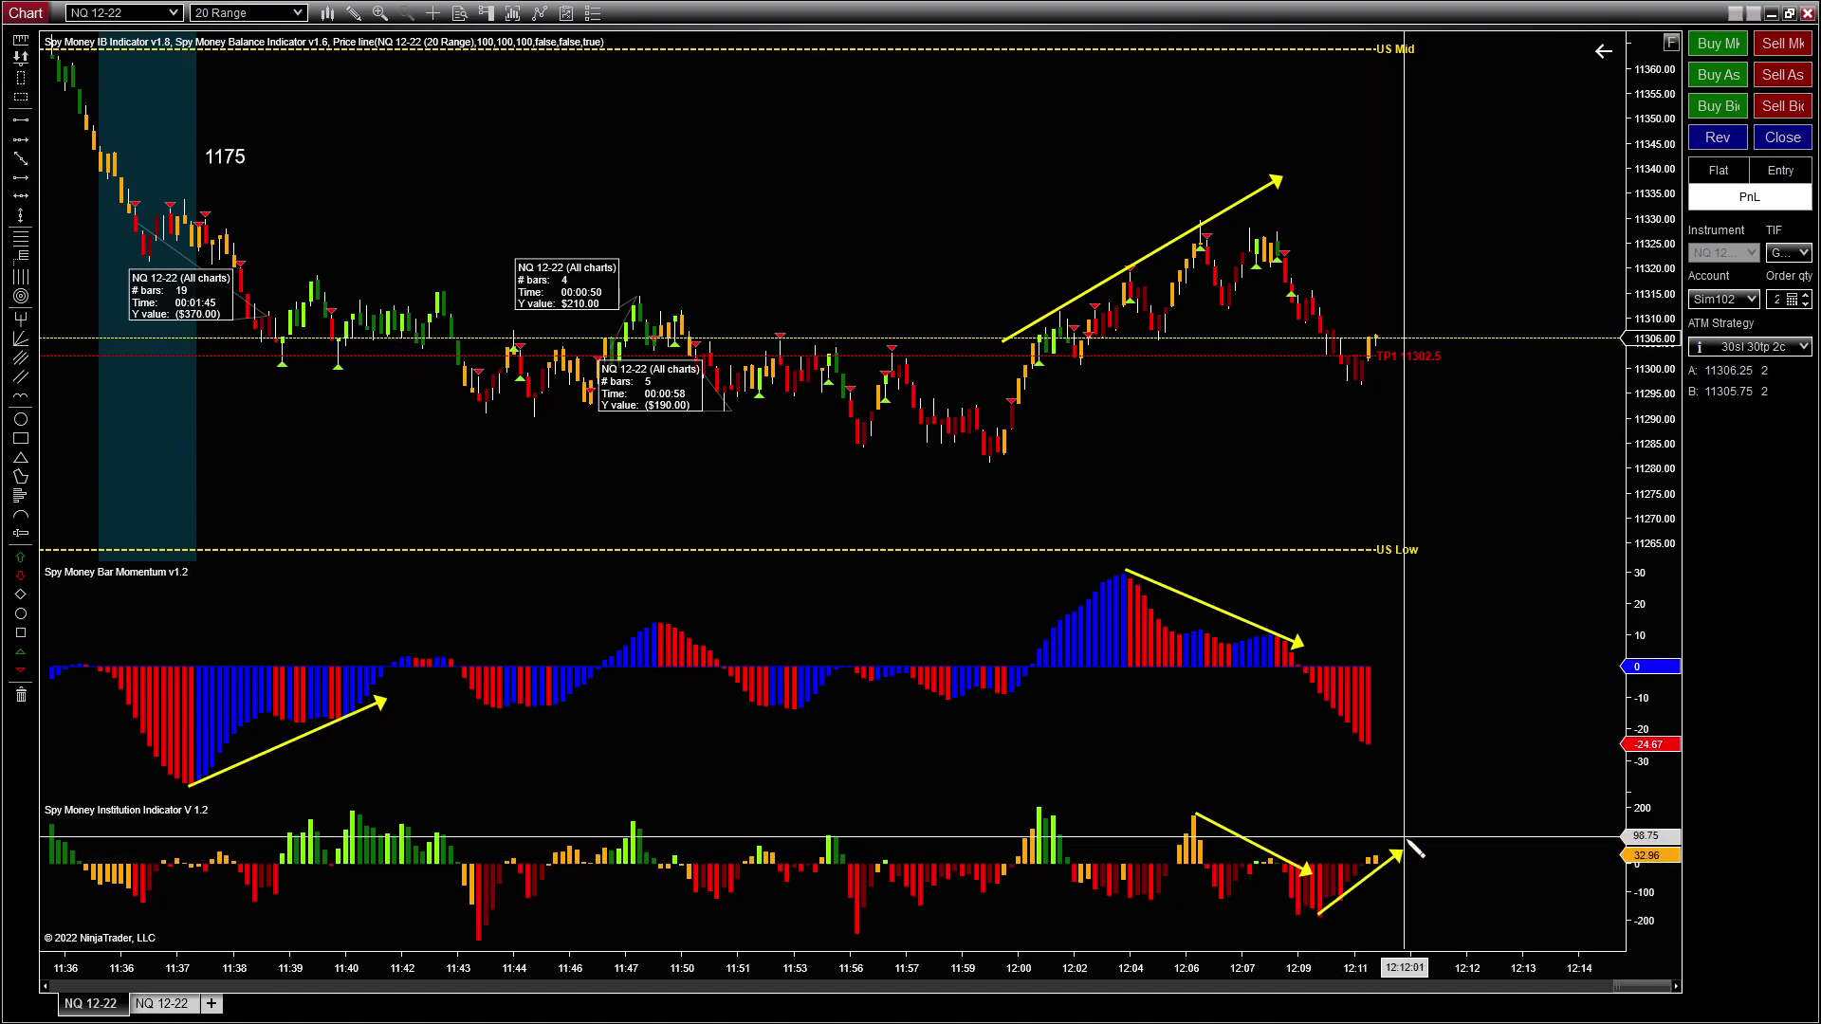
left_click(1306, 671)
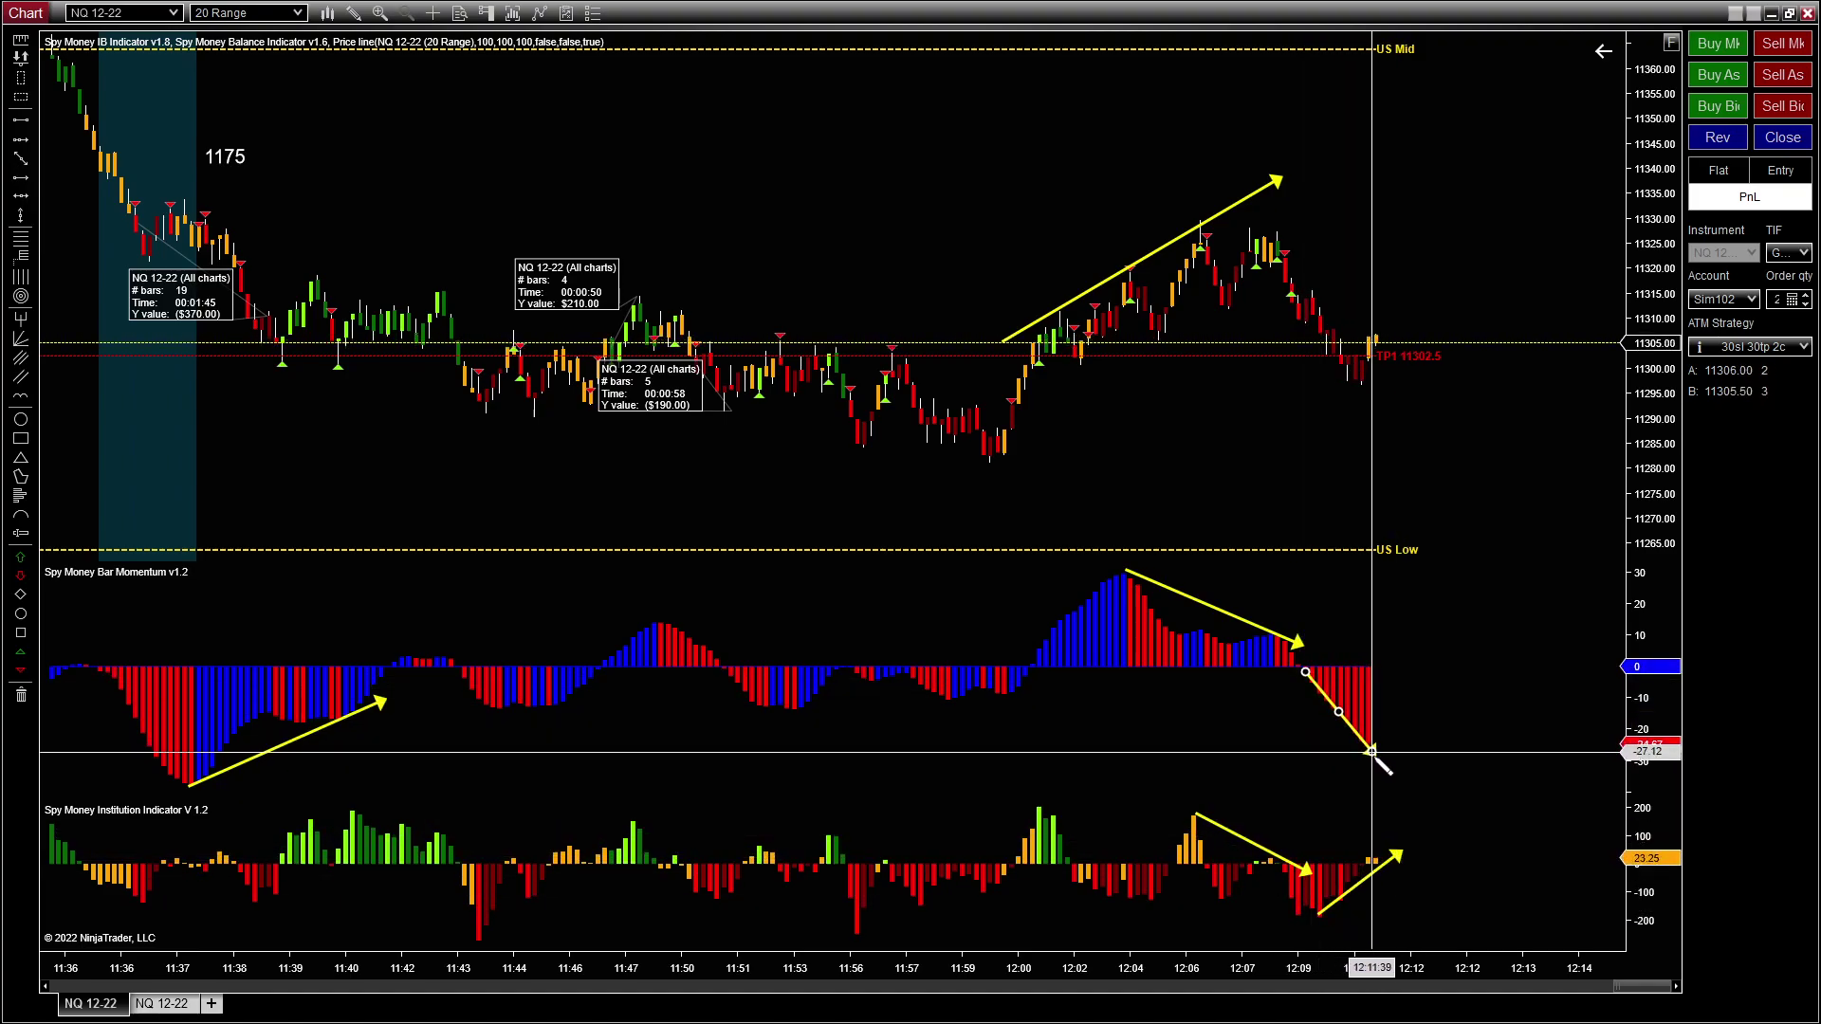
left_click(1373, 759)
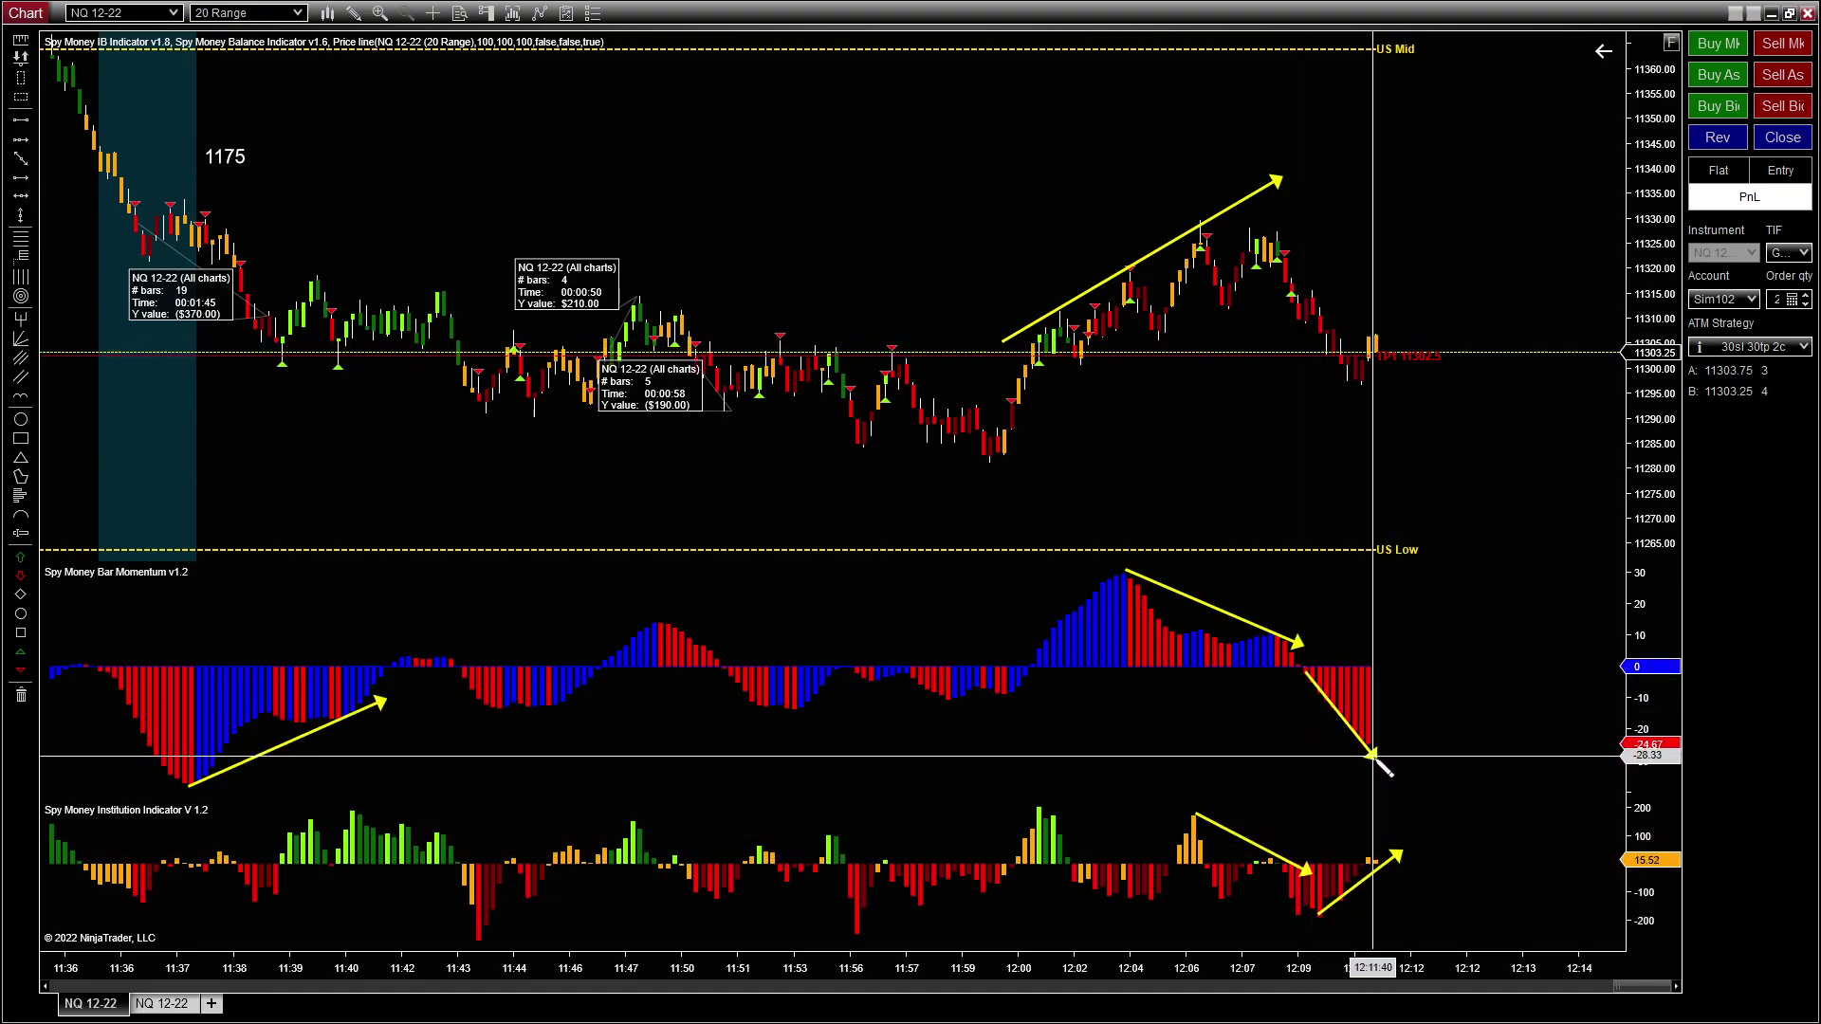
left_click(1273, 275)
left_click(1363, 396)
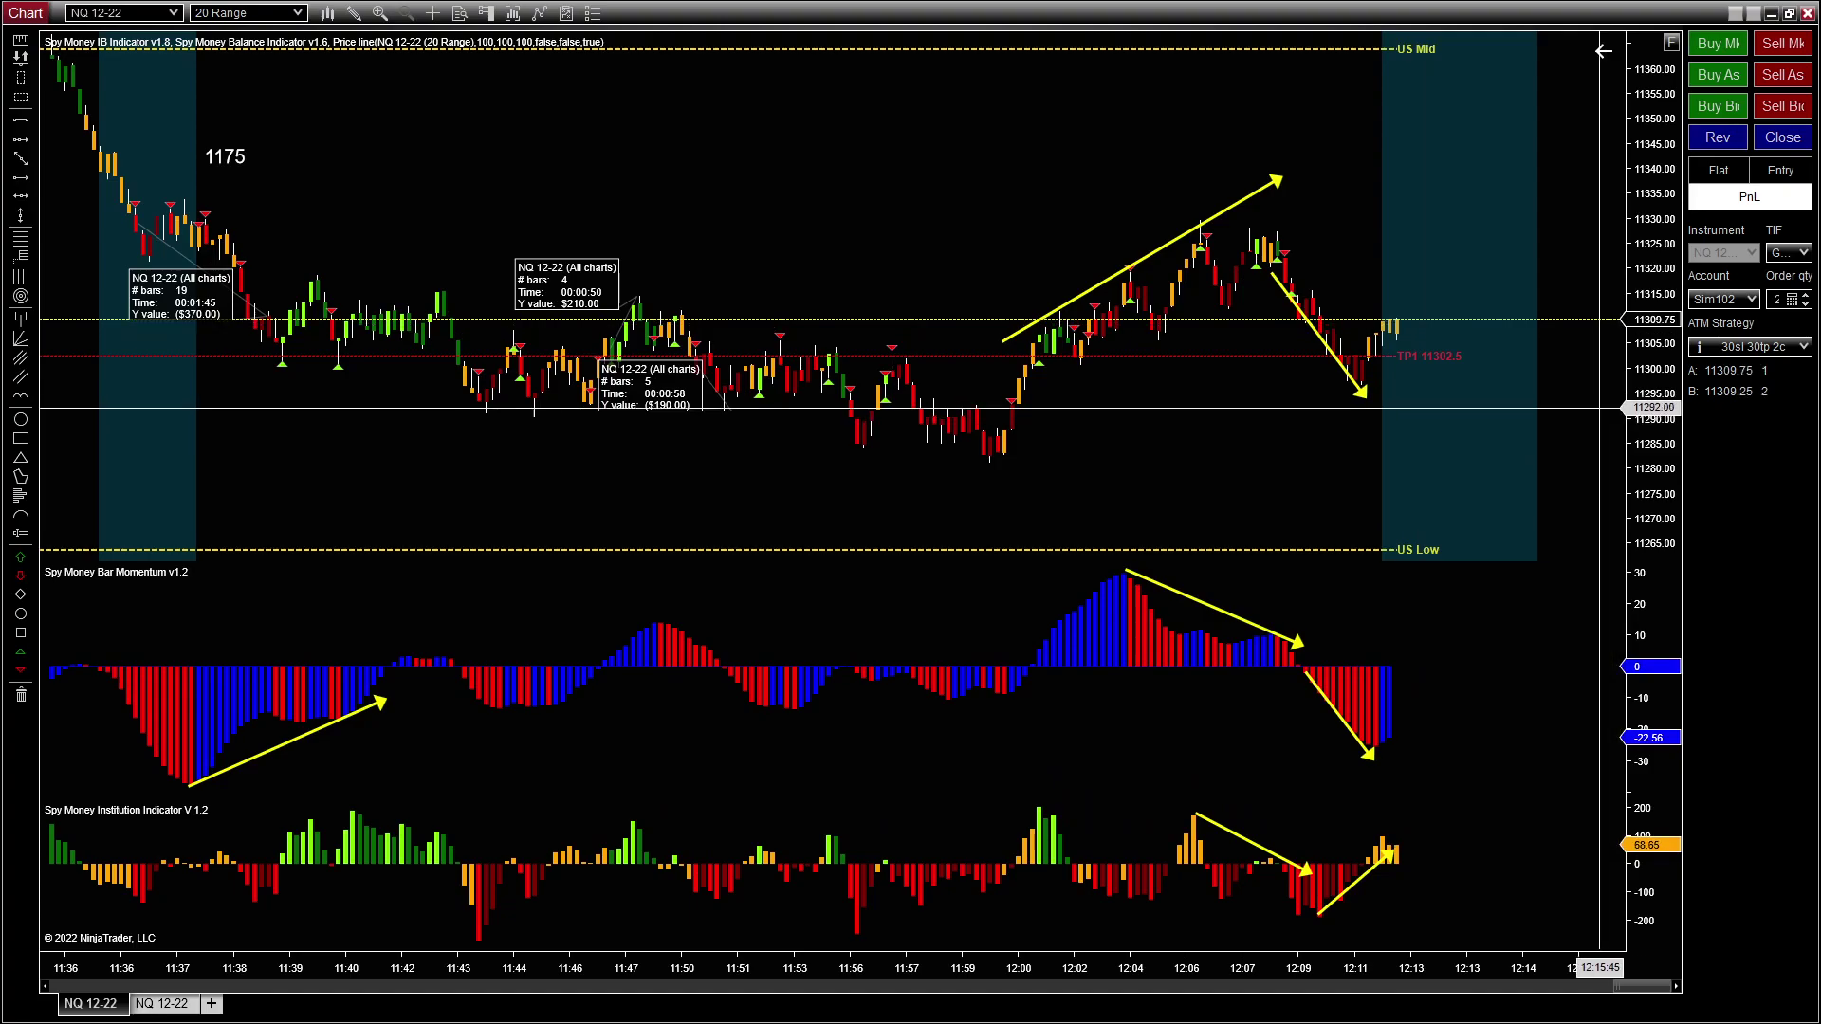
Step: Compress the price scale so US Mid and US Low fit inside the panel, shifting the chart slightly
left_click_drag(1638, 308, 1639, 341)
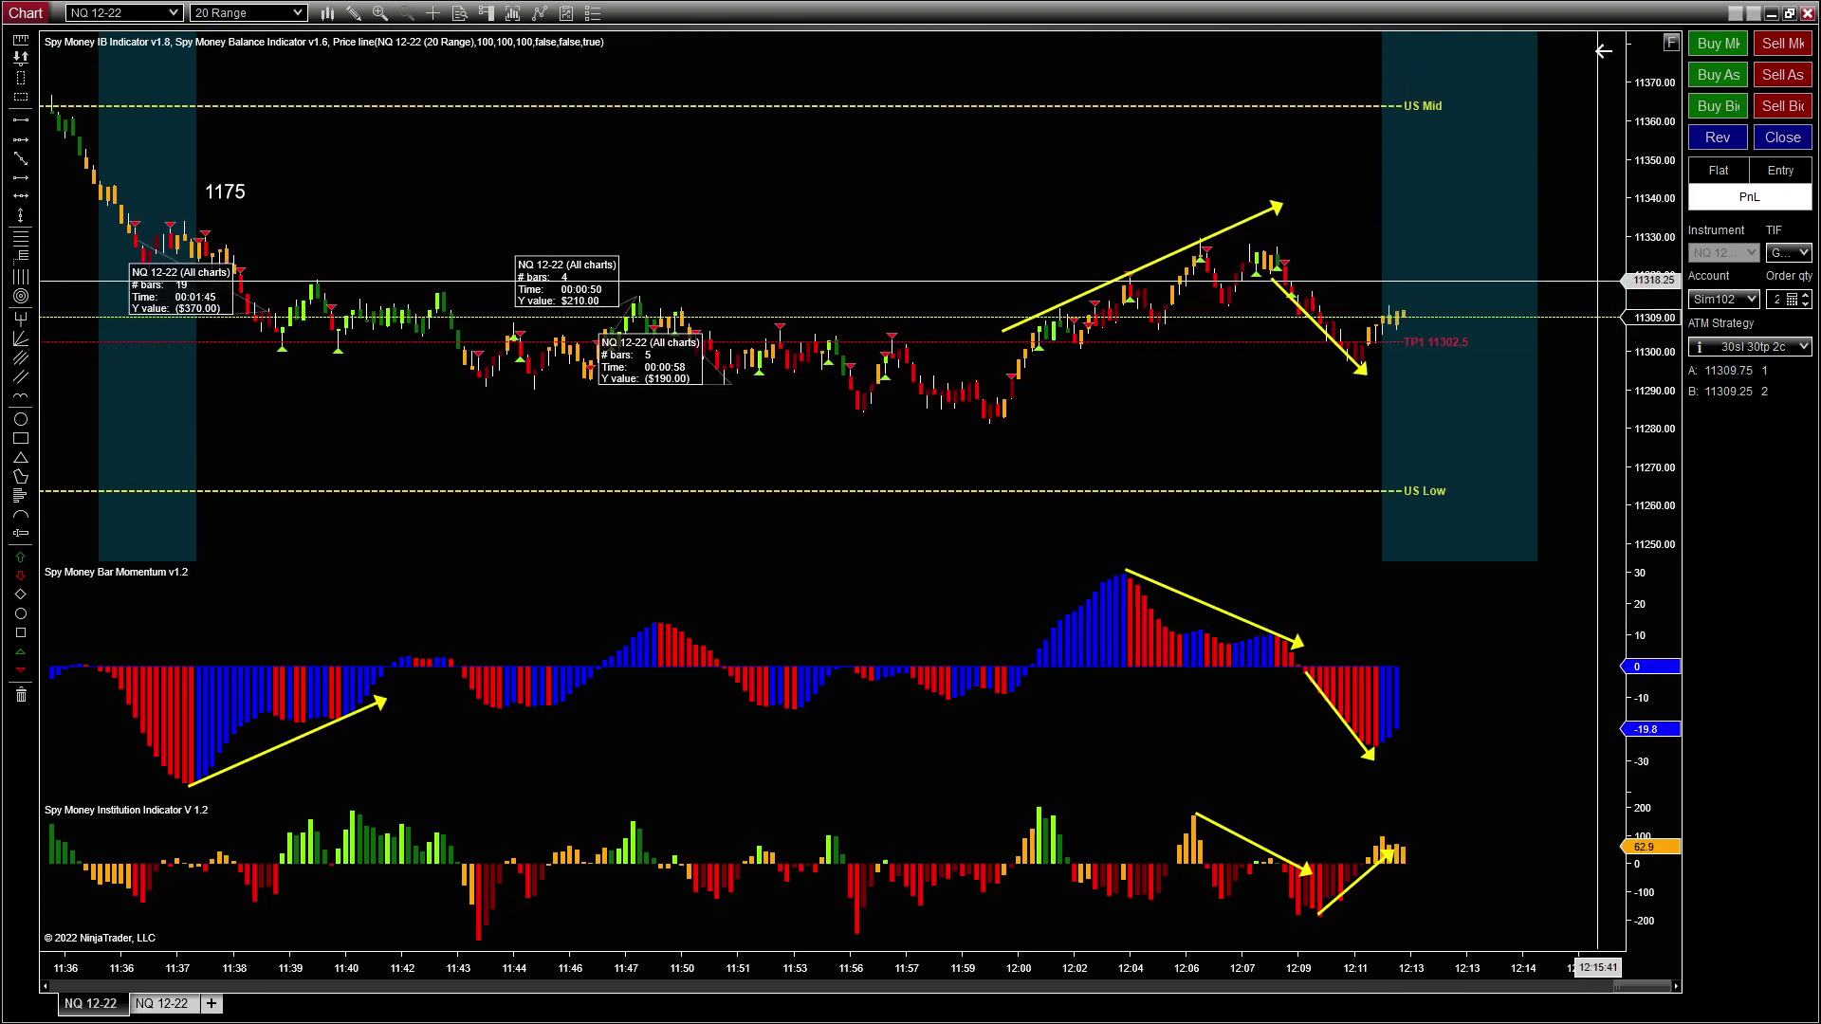
scroll(1413, 279, "down", 2)
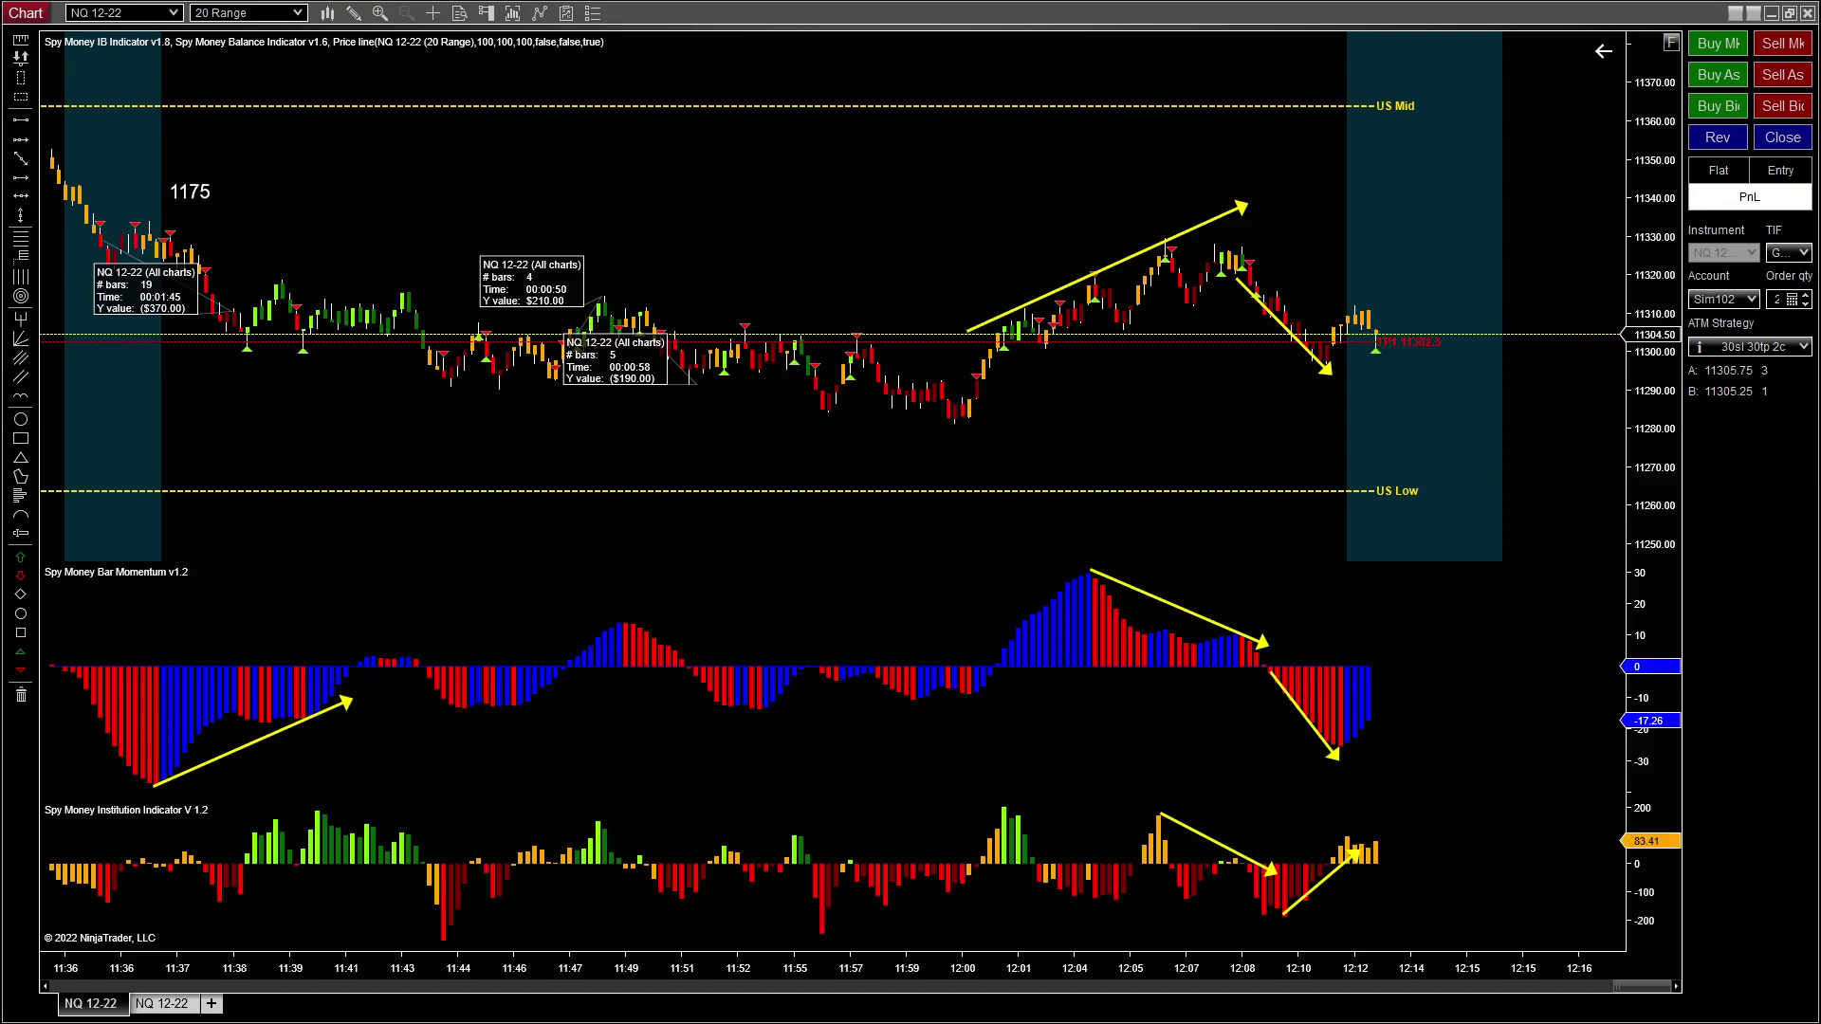
Step: Buy 2 NQ contracts at 11306.25 and raise the profit target to the US Mid level
left_click(630, 384)
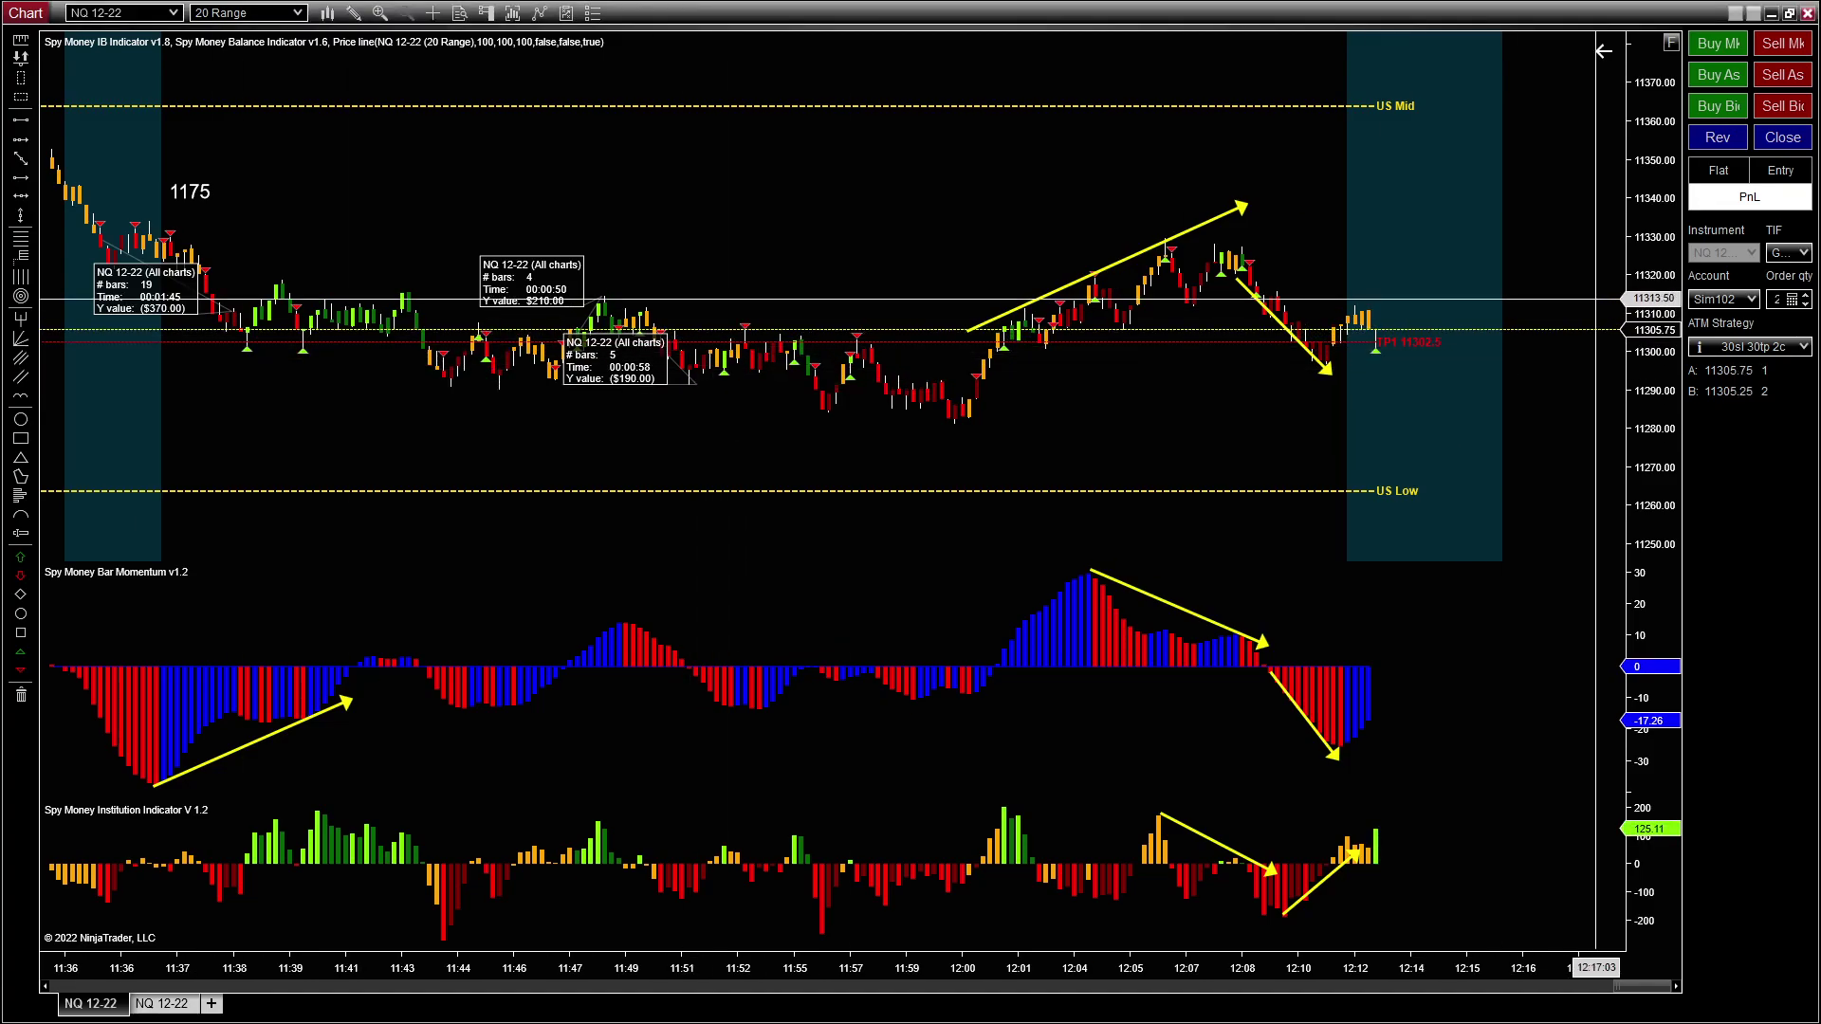
left_click(1719, 72)
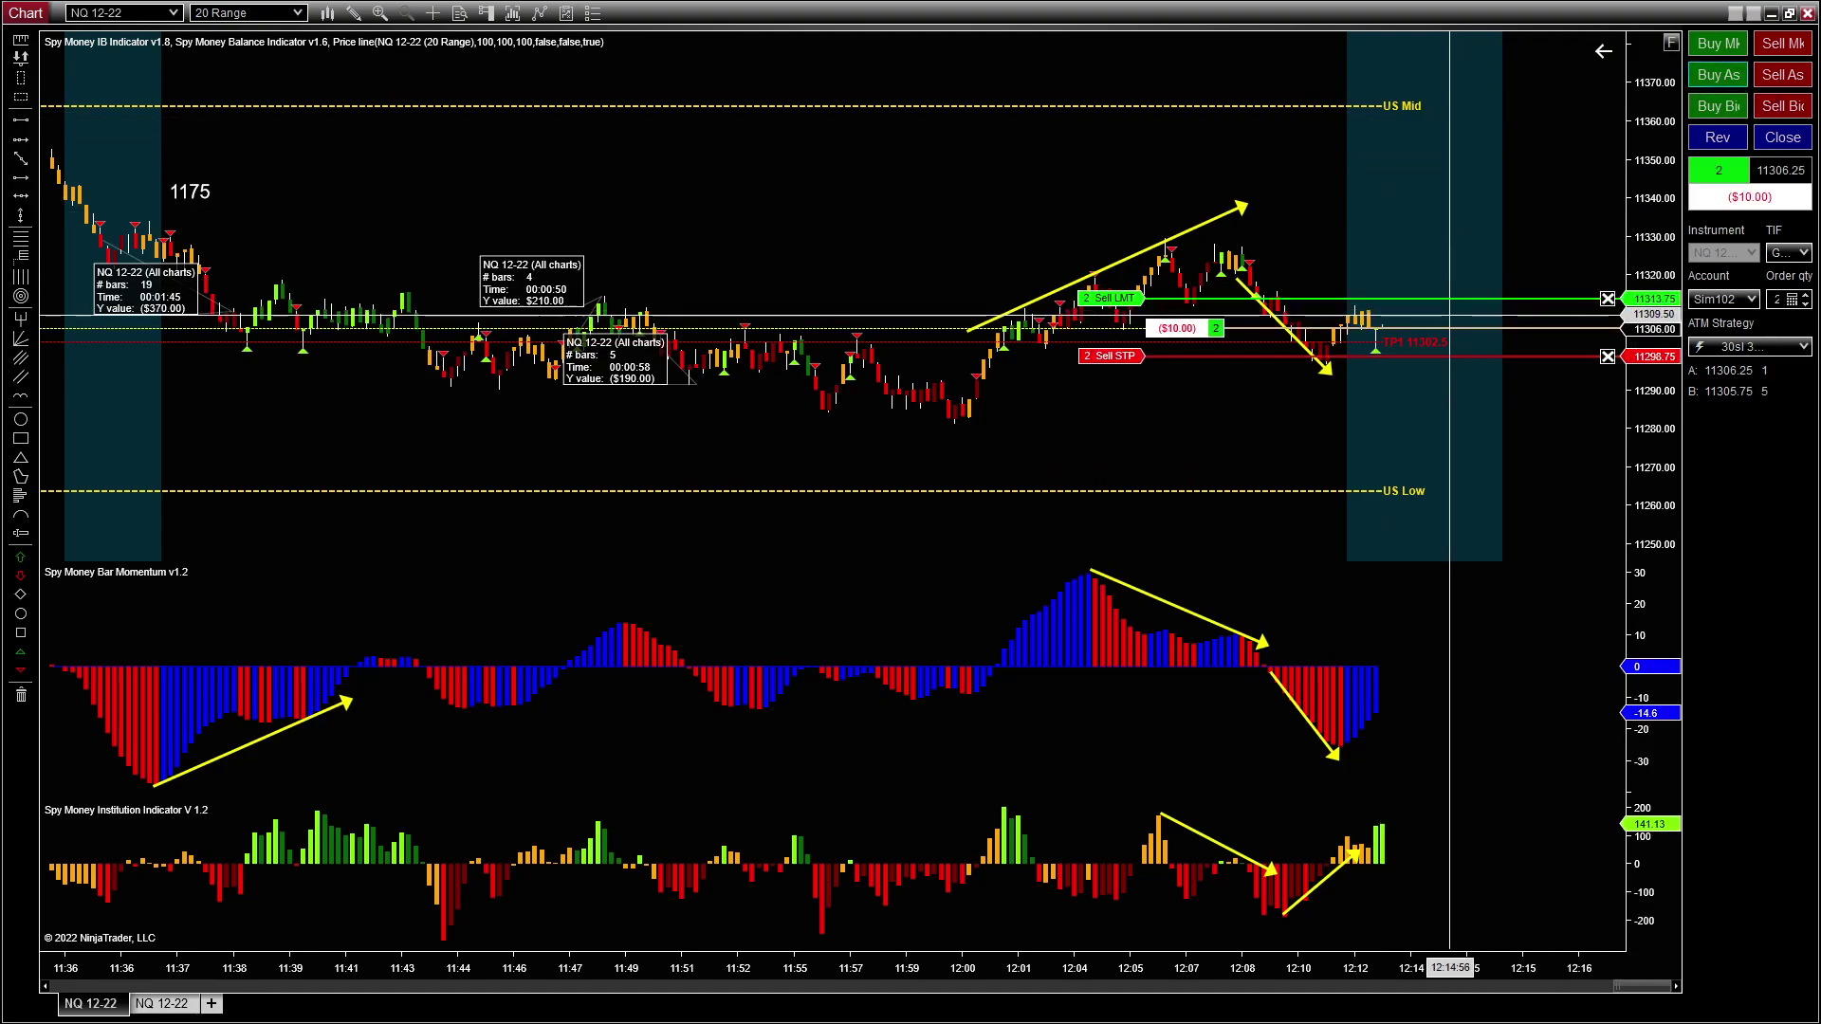
left_click_drag(1456, 109, 1457, 103)
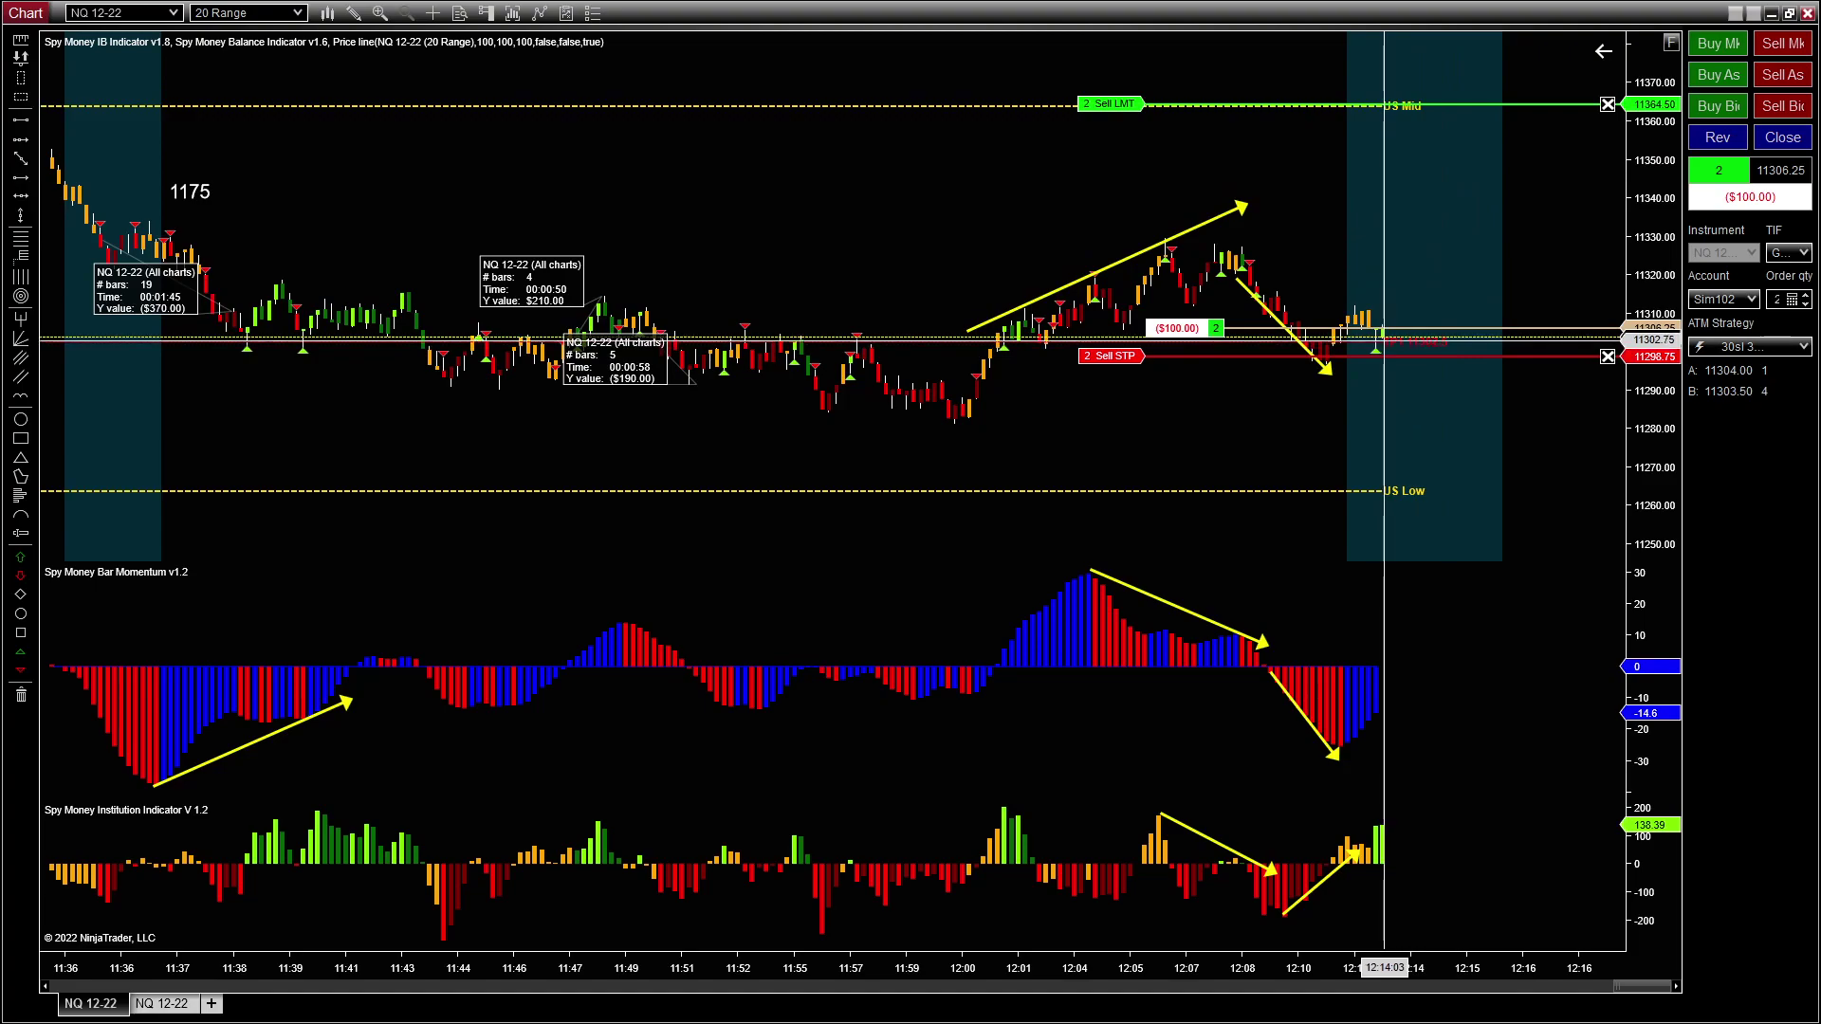
left_click_drag(1651, 349, 1650, 335)
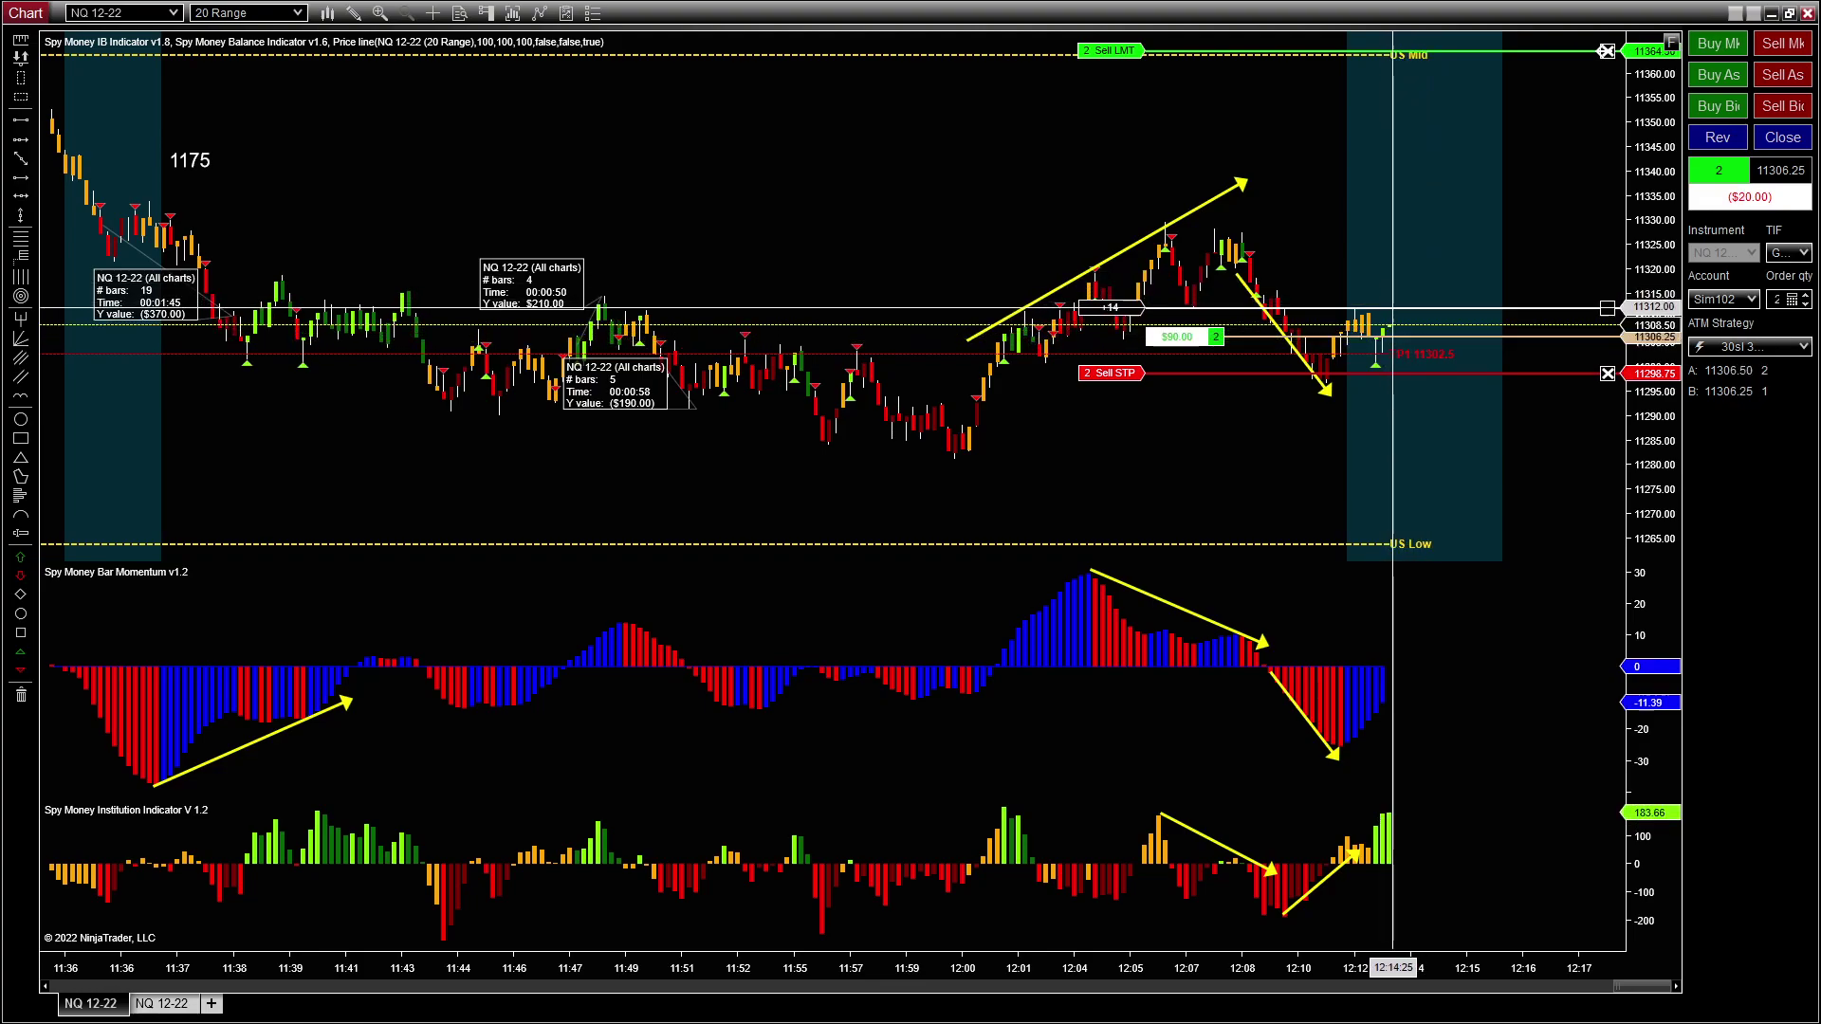
scroll(1393, 307, "down", 3)
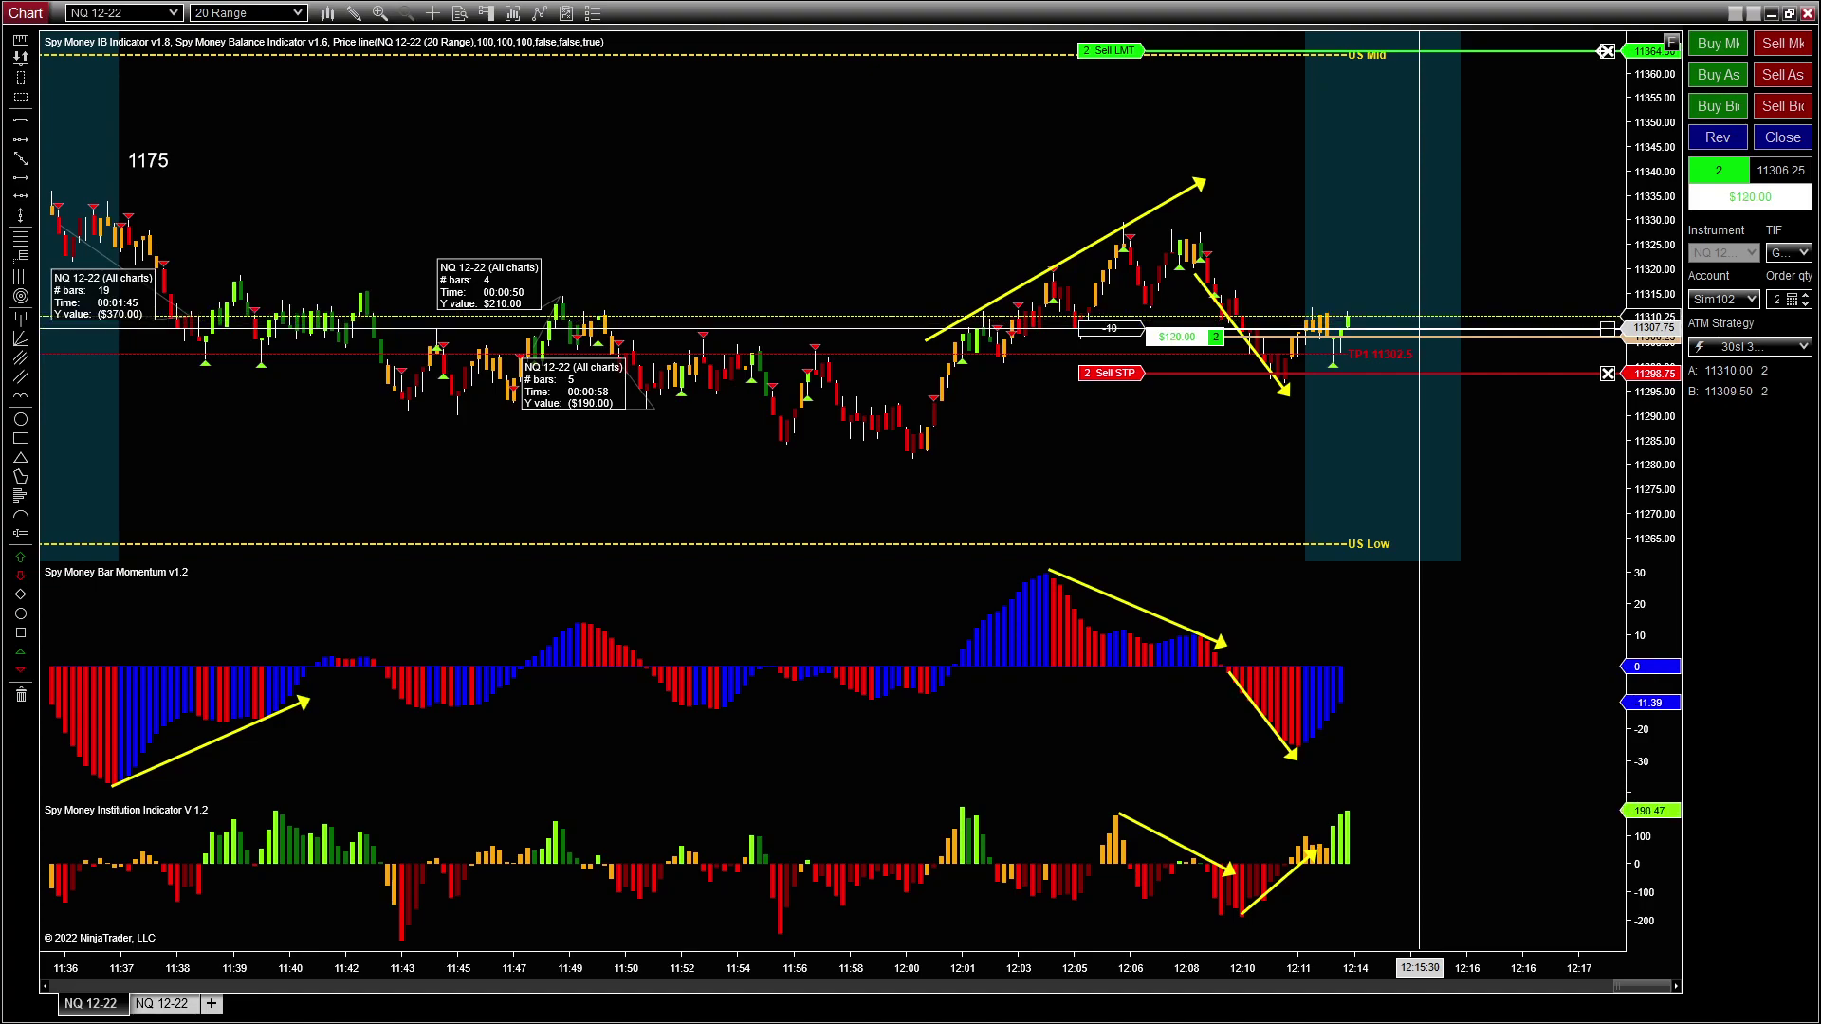
Step: Close the 2-contract long and cancel its bracket orders, leaving the account flat
left_click(1606, 50)
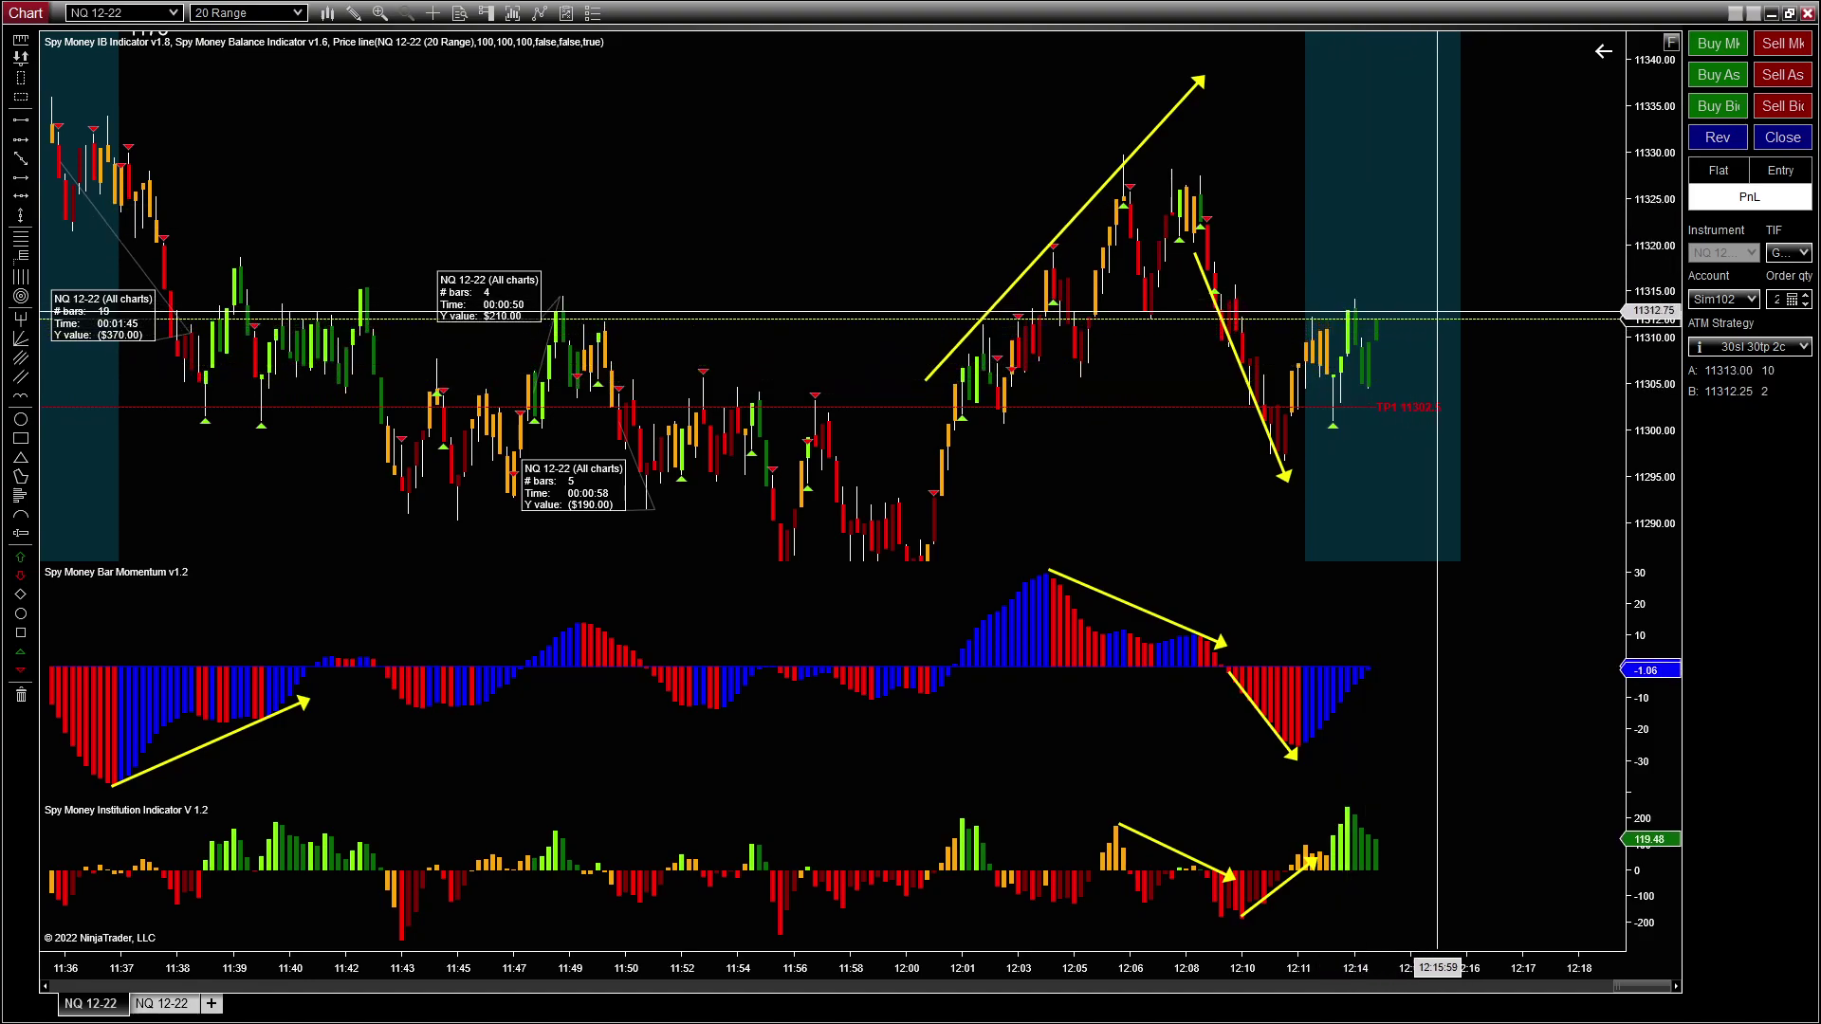
scroll(1499, 366, "down", 1)
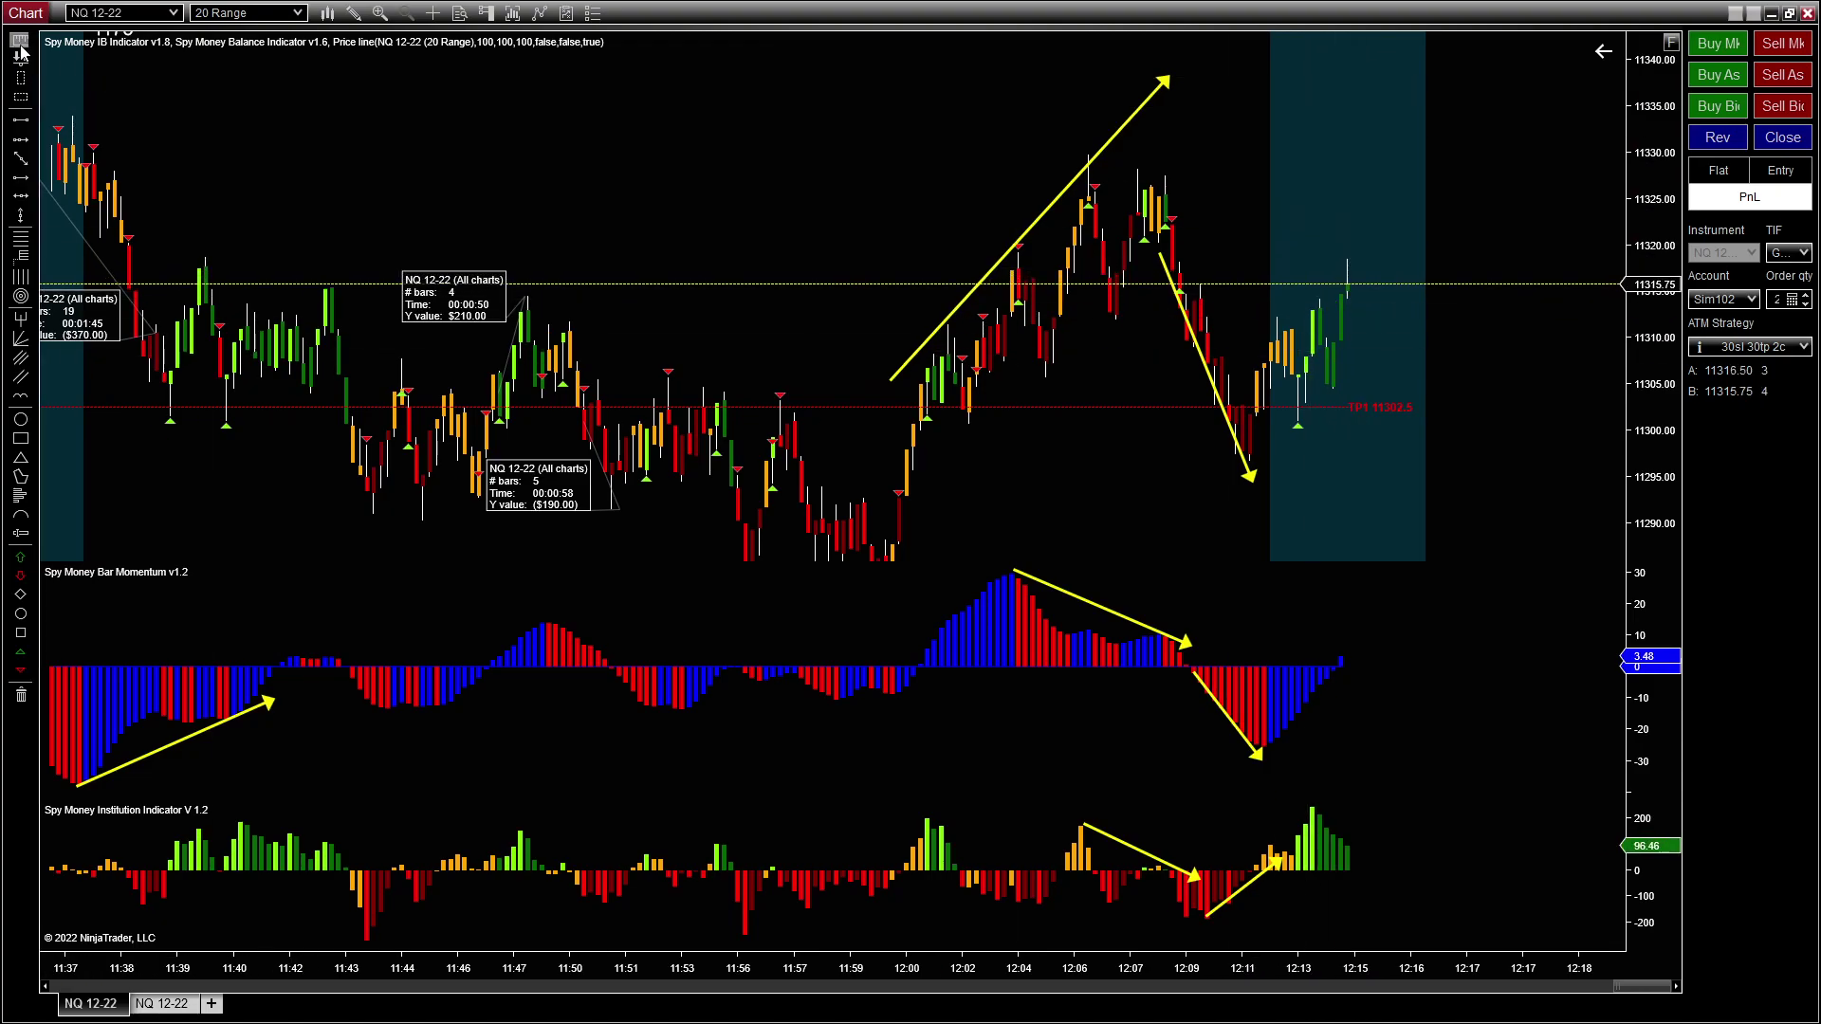
Step: Measure from the recent swing low to the newest high: 5 bars, 00:01:04, $295.00
left_click(1303, 366)
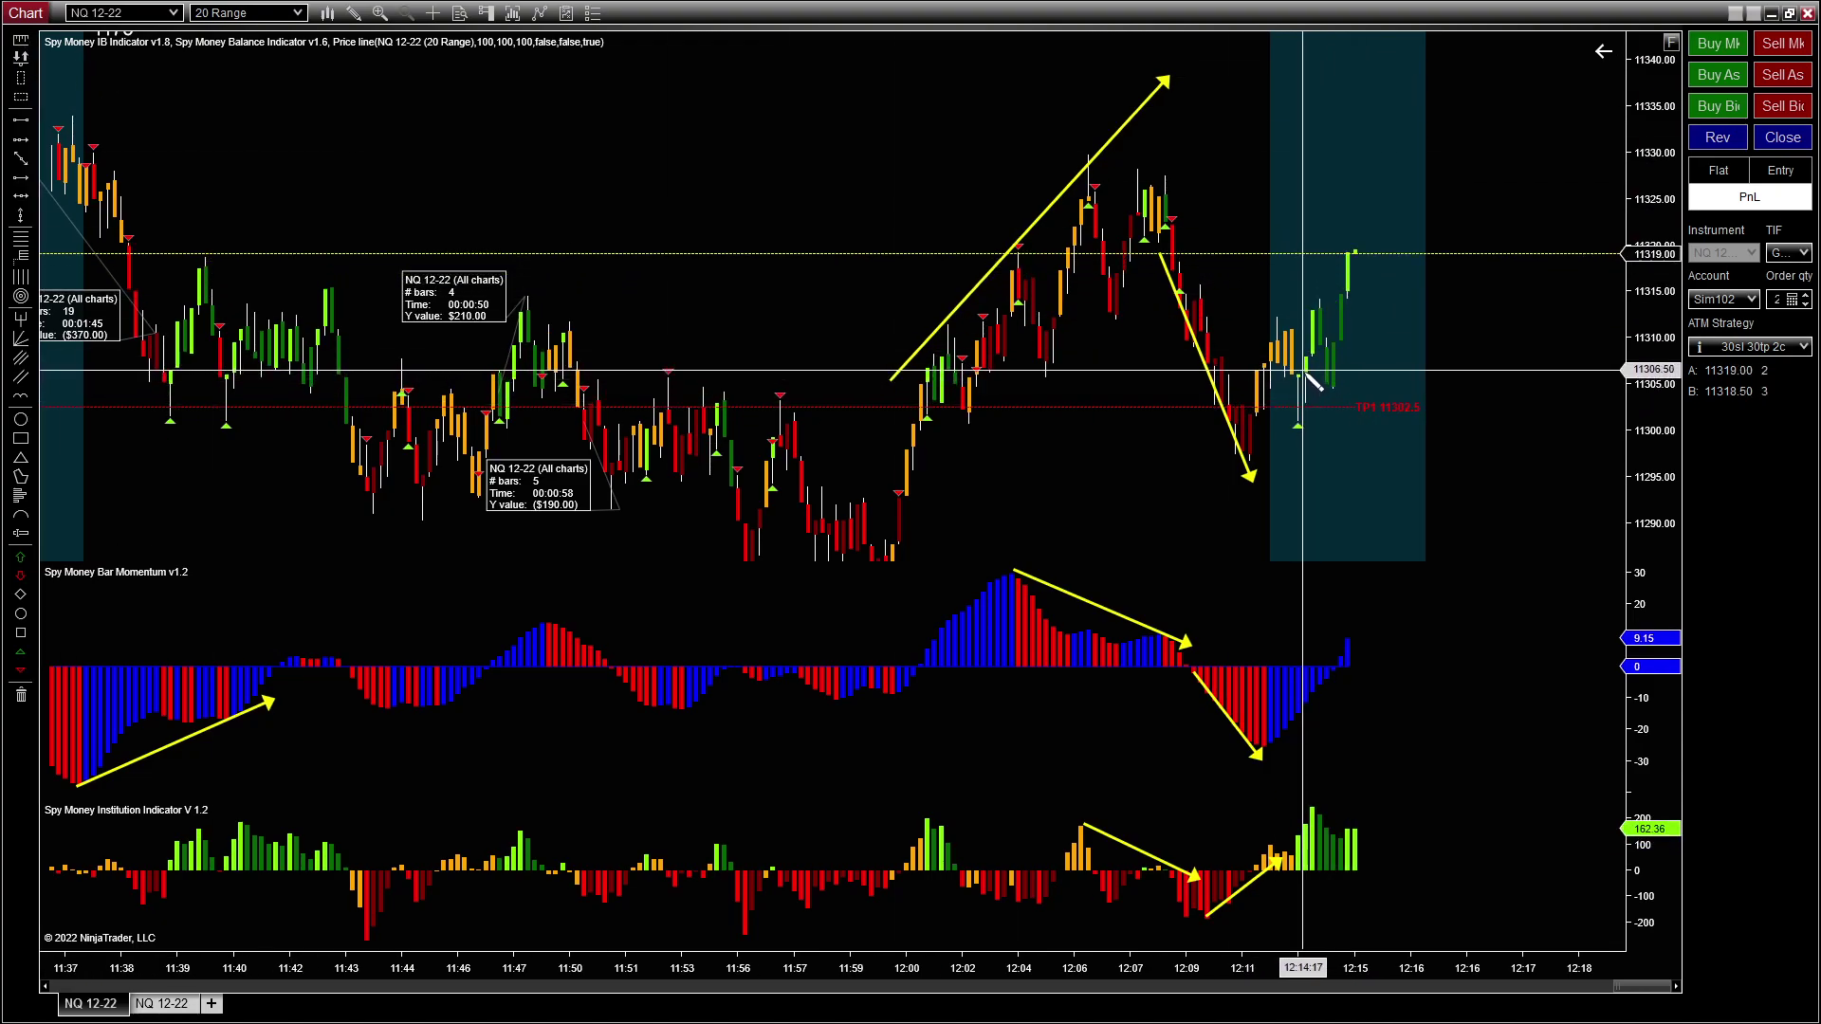
left_click(1347, 230)
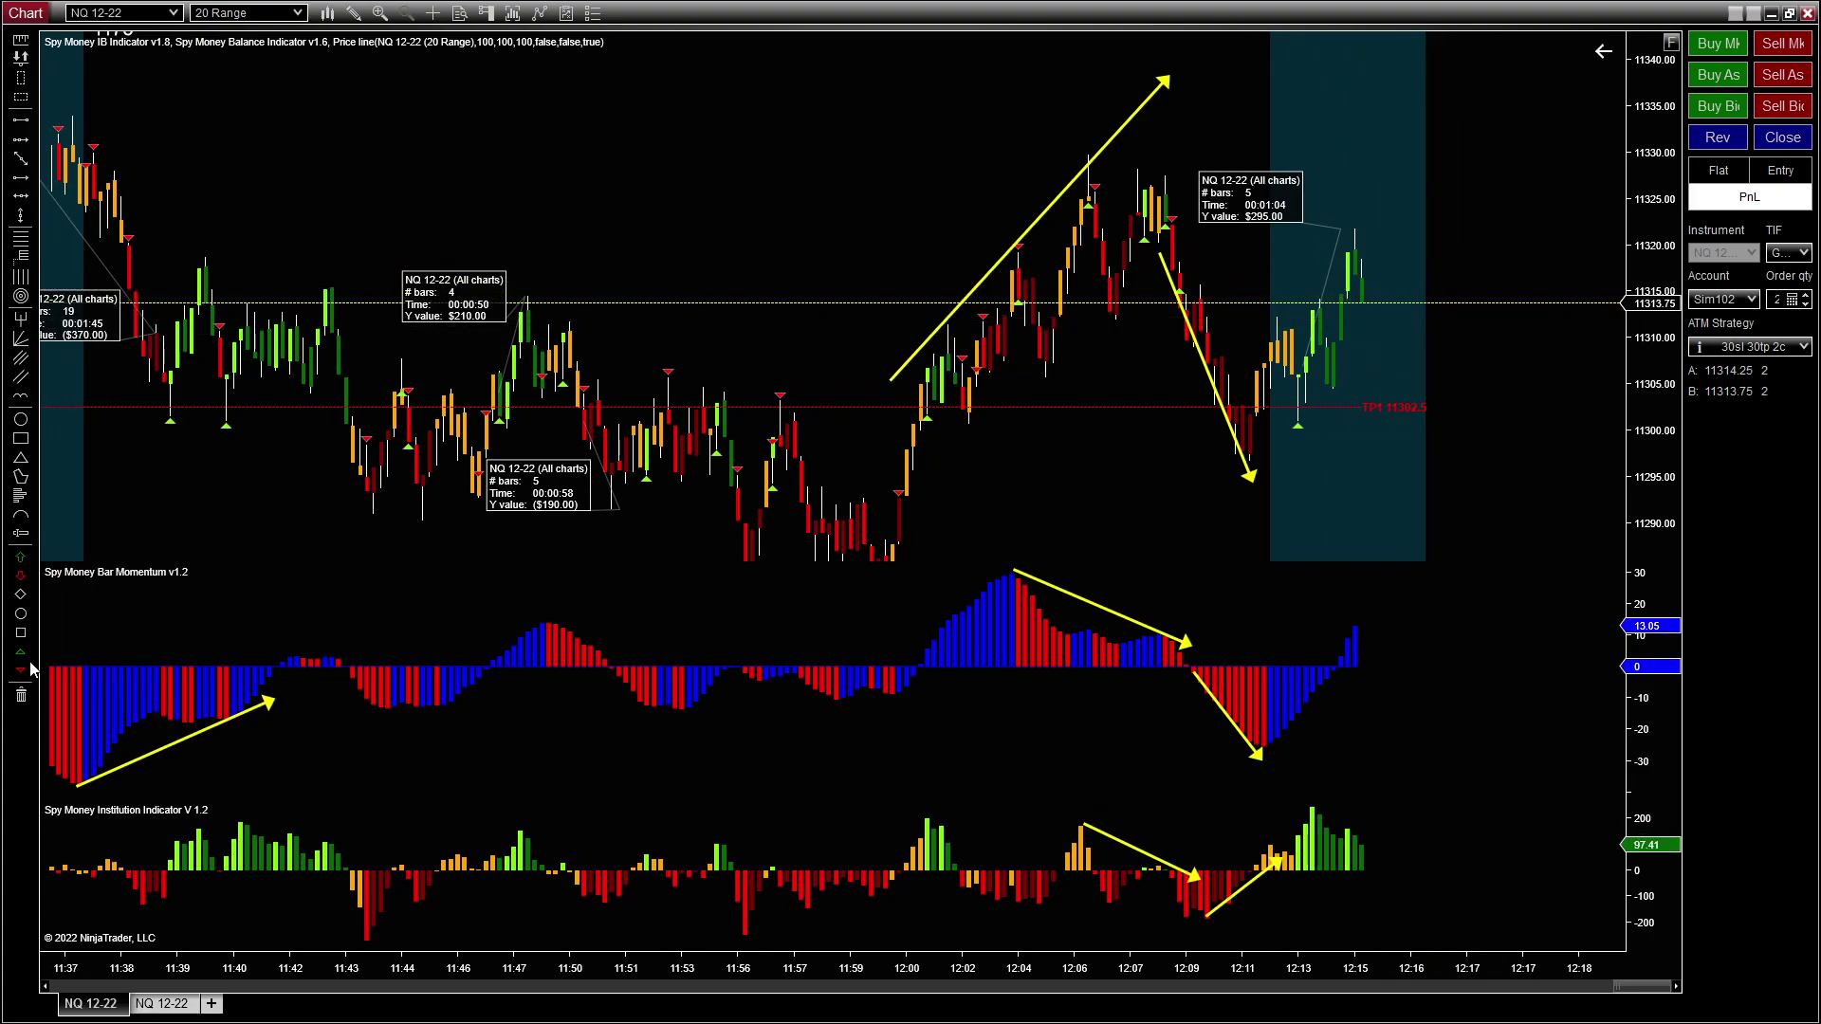
Step: Remove all drawing objects, then shade the 12:12 to 12:15 time region
middle_click(789, 536)
key("ctrl+Delete")
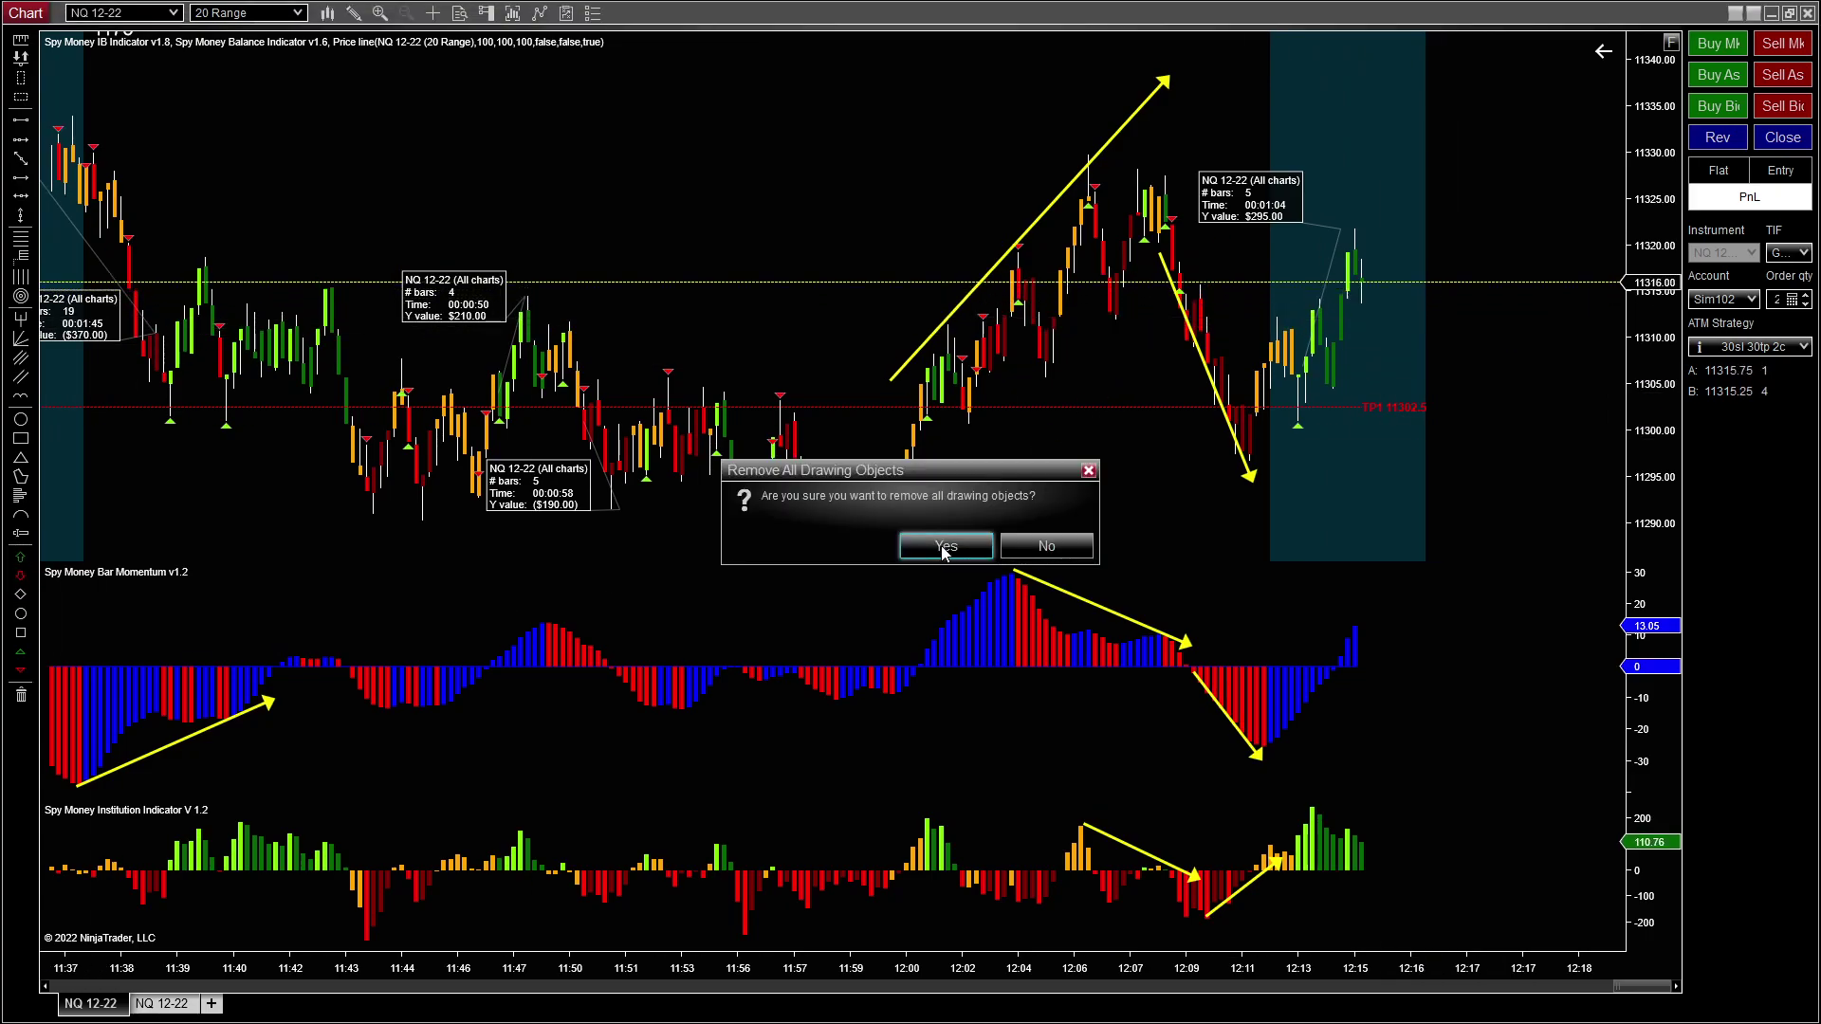
left_click(946, 541)
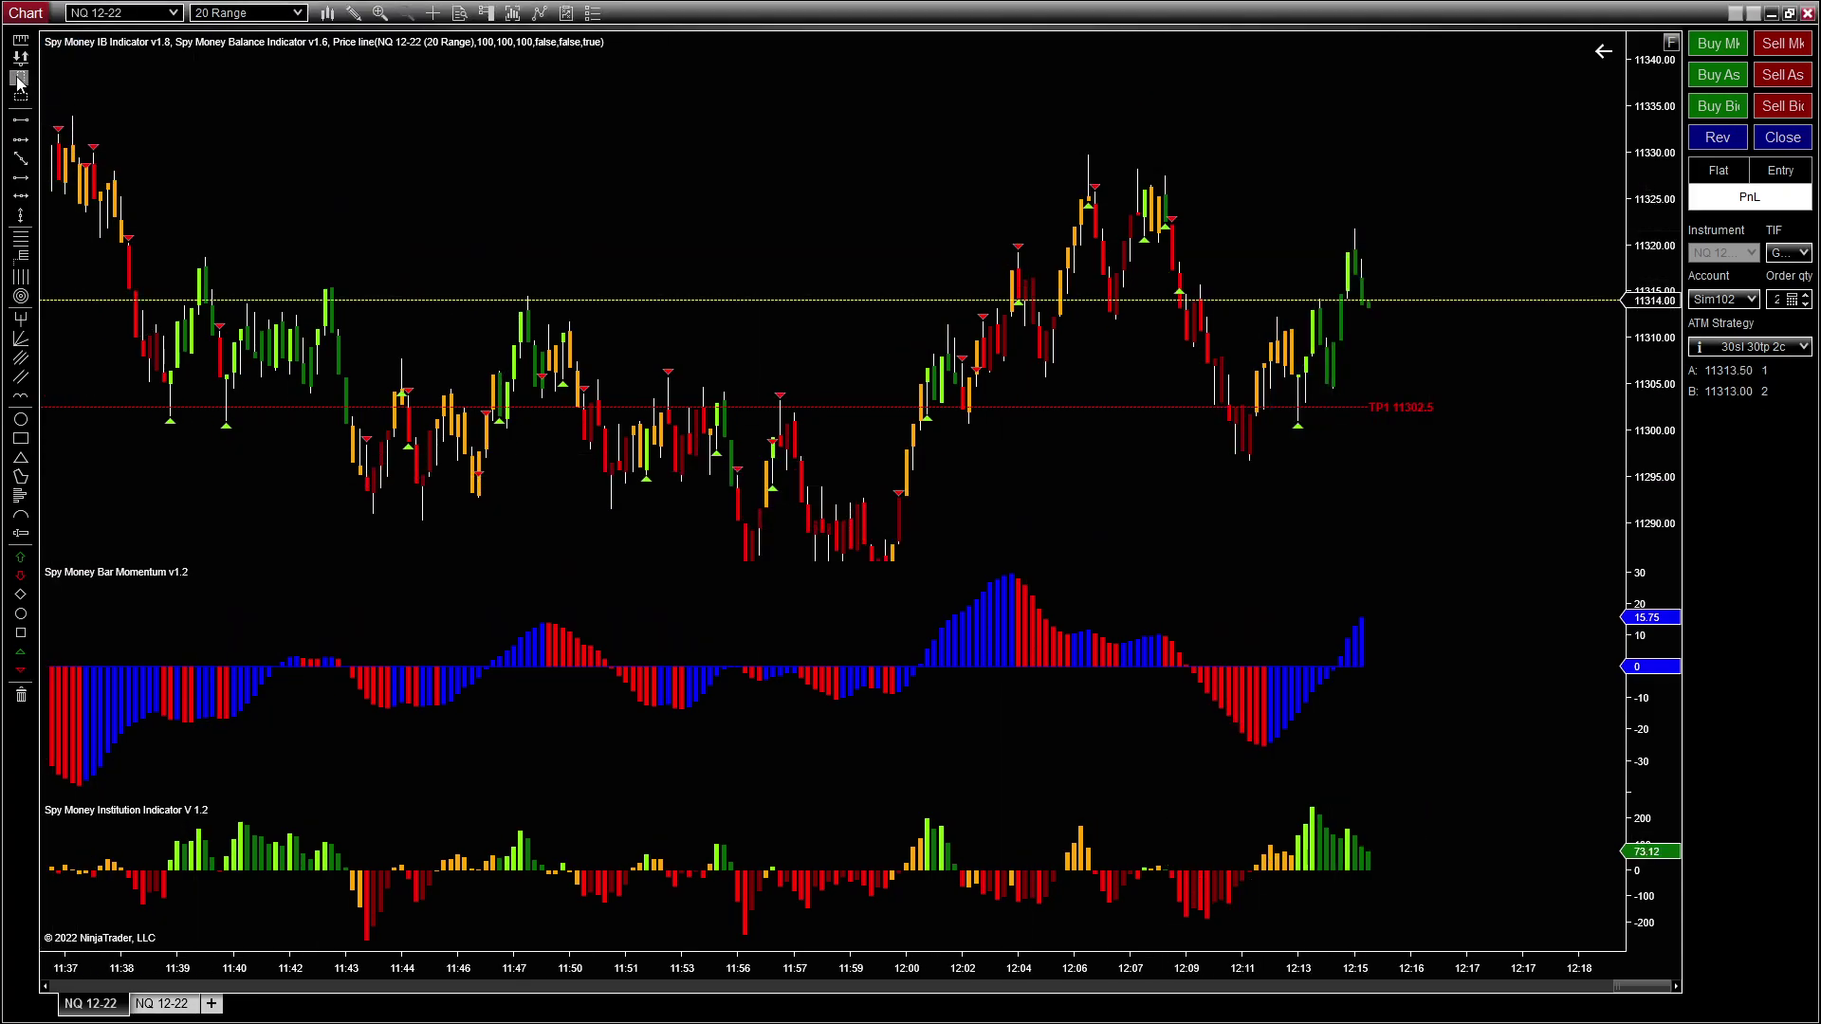
mouse_move(1268, 329)
left_mouse_down()
mouse_move(1411, 304)
mouse_move(1396, 313)
left_mouse_up()
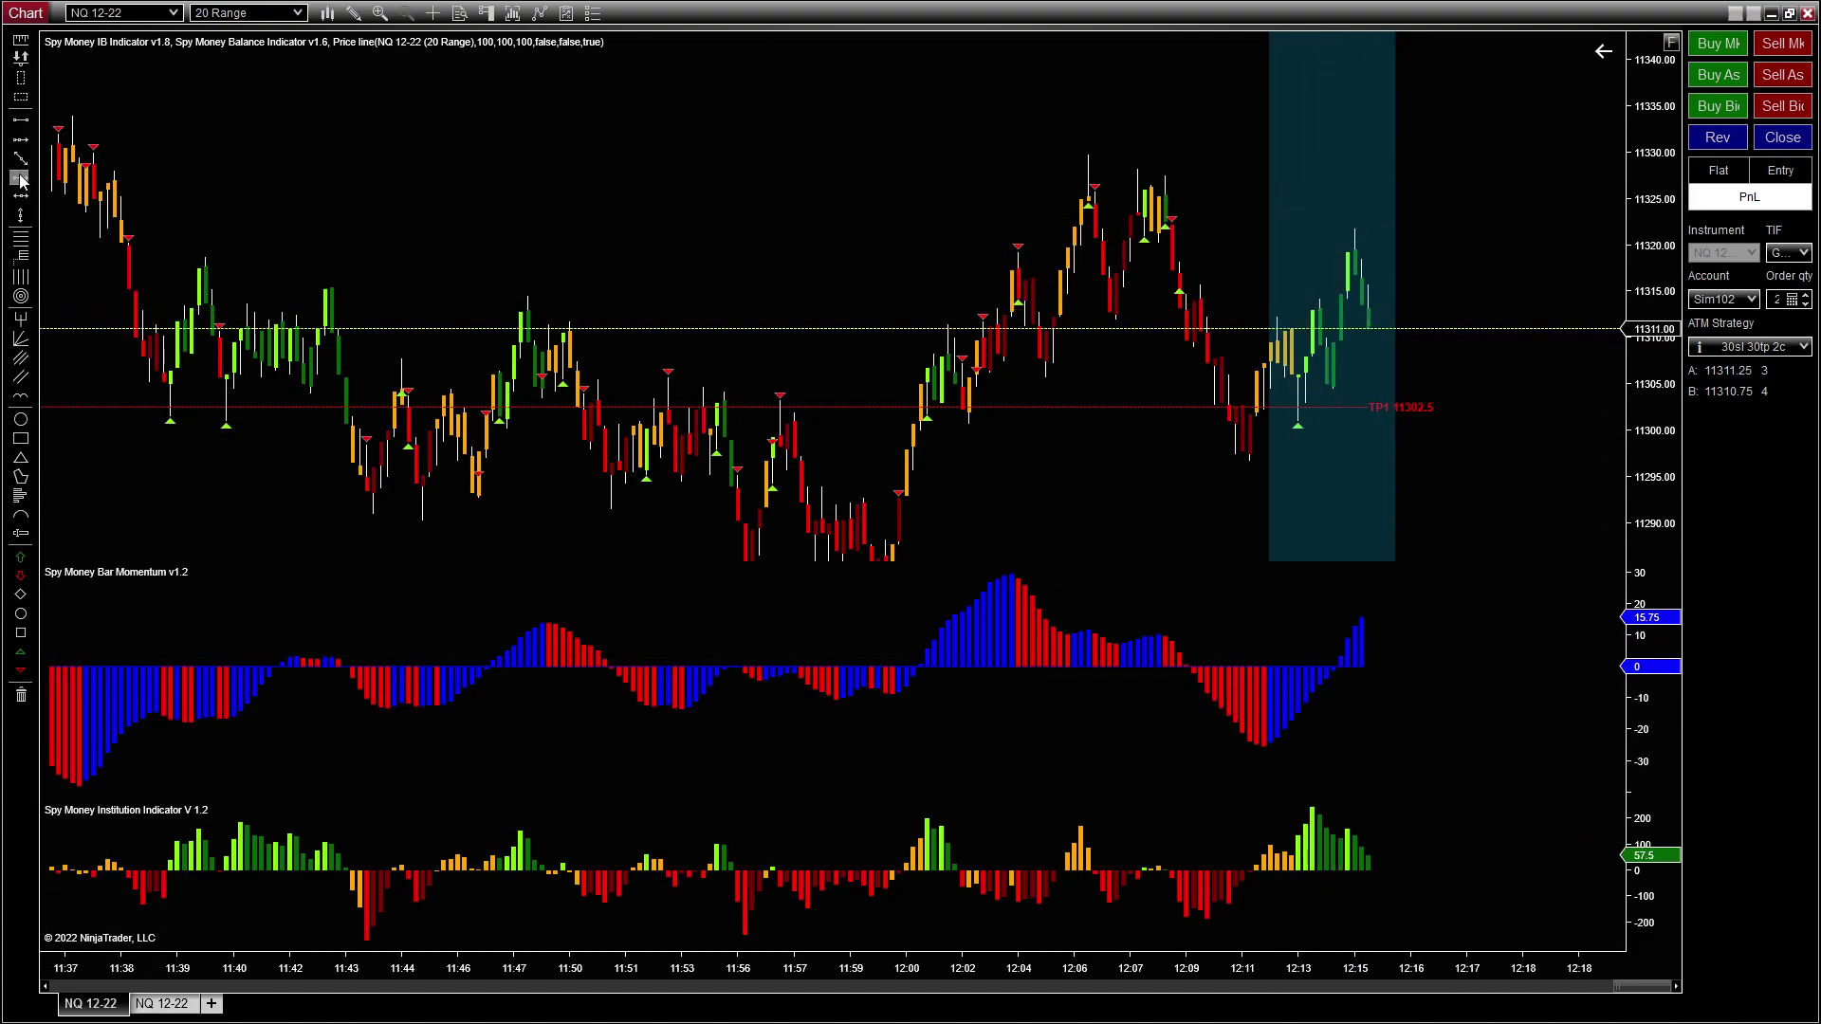
Step: Draw rising yellow arrows over the upswing on the price, Bar Momentum and Institution panels
left_click_drag(1250, 458, 1403, 327)
left_click_drag(1263, 750, 1373, 654)
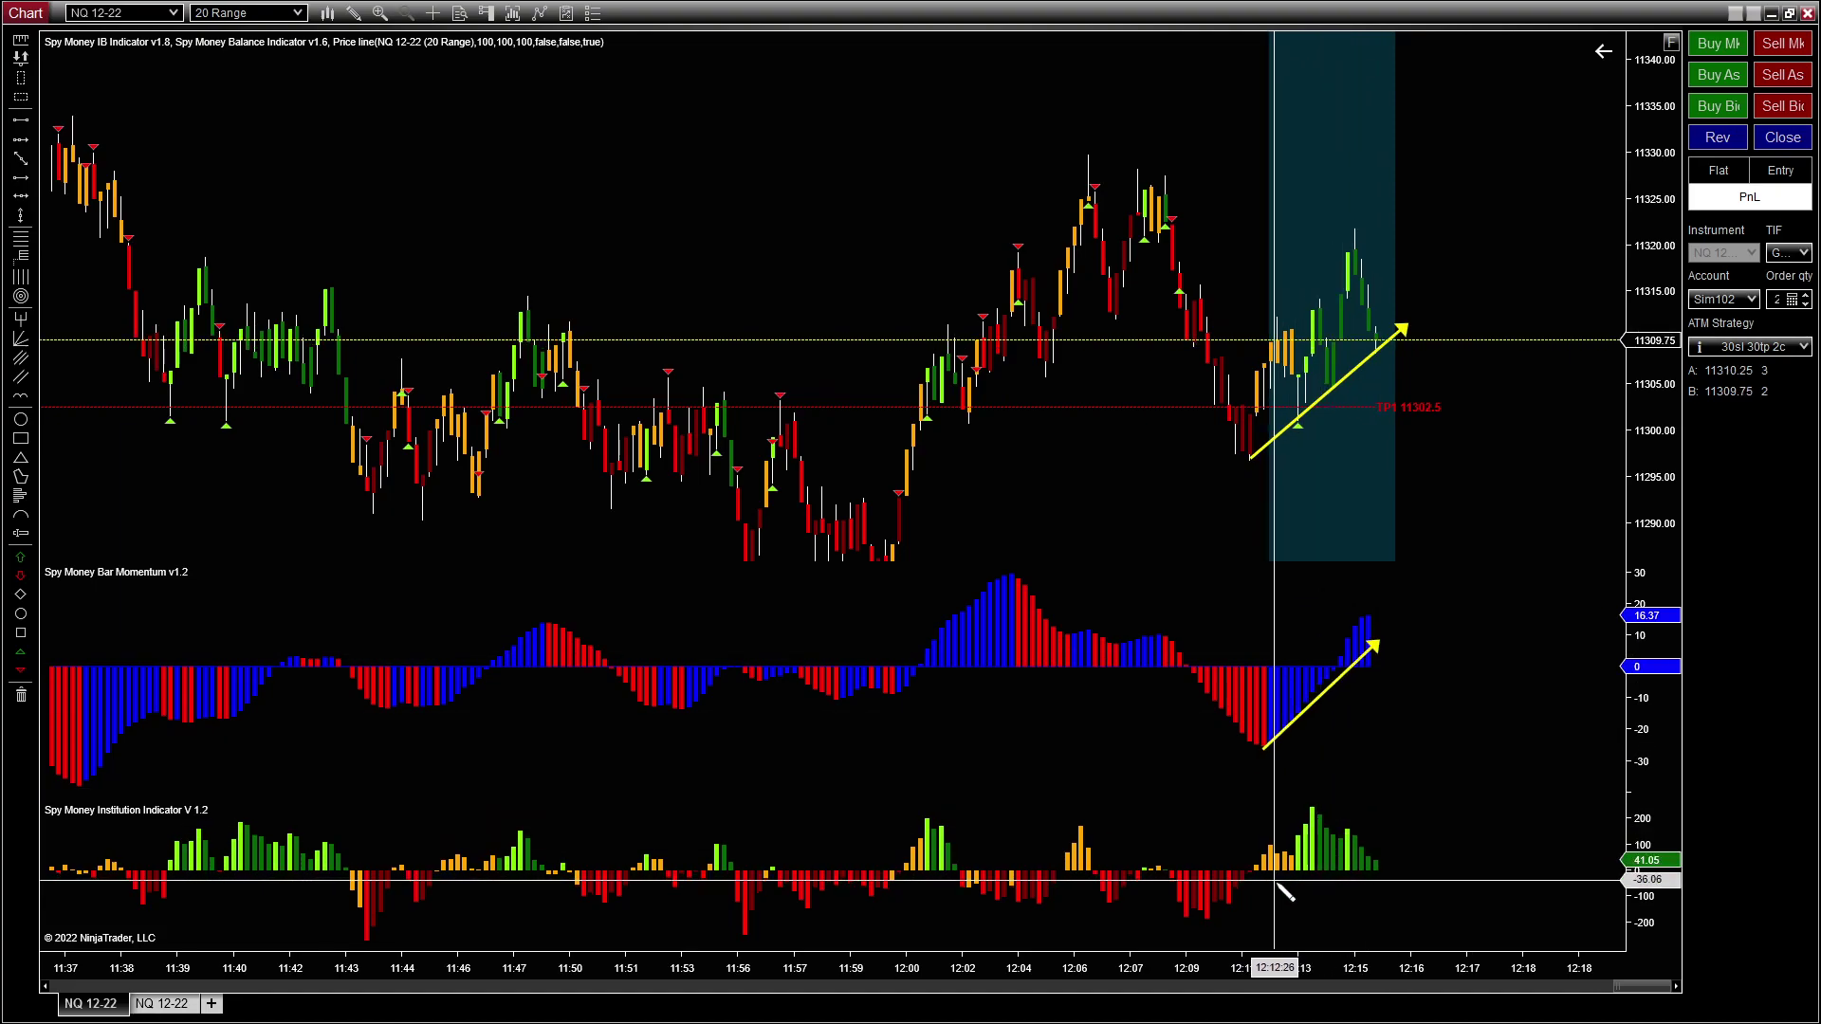
left_click_drag(1256, 864, 1319, 802)
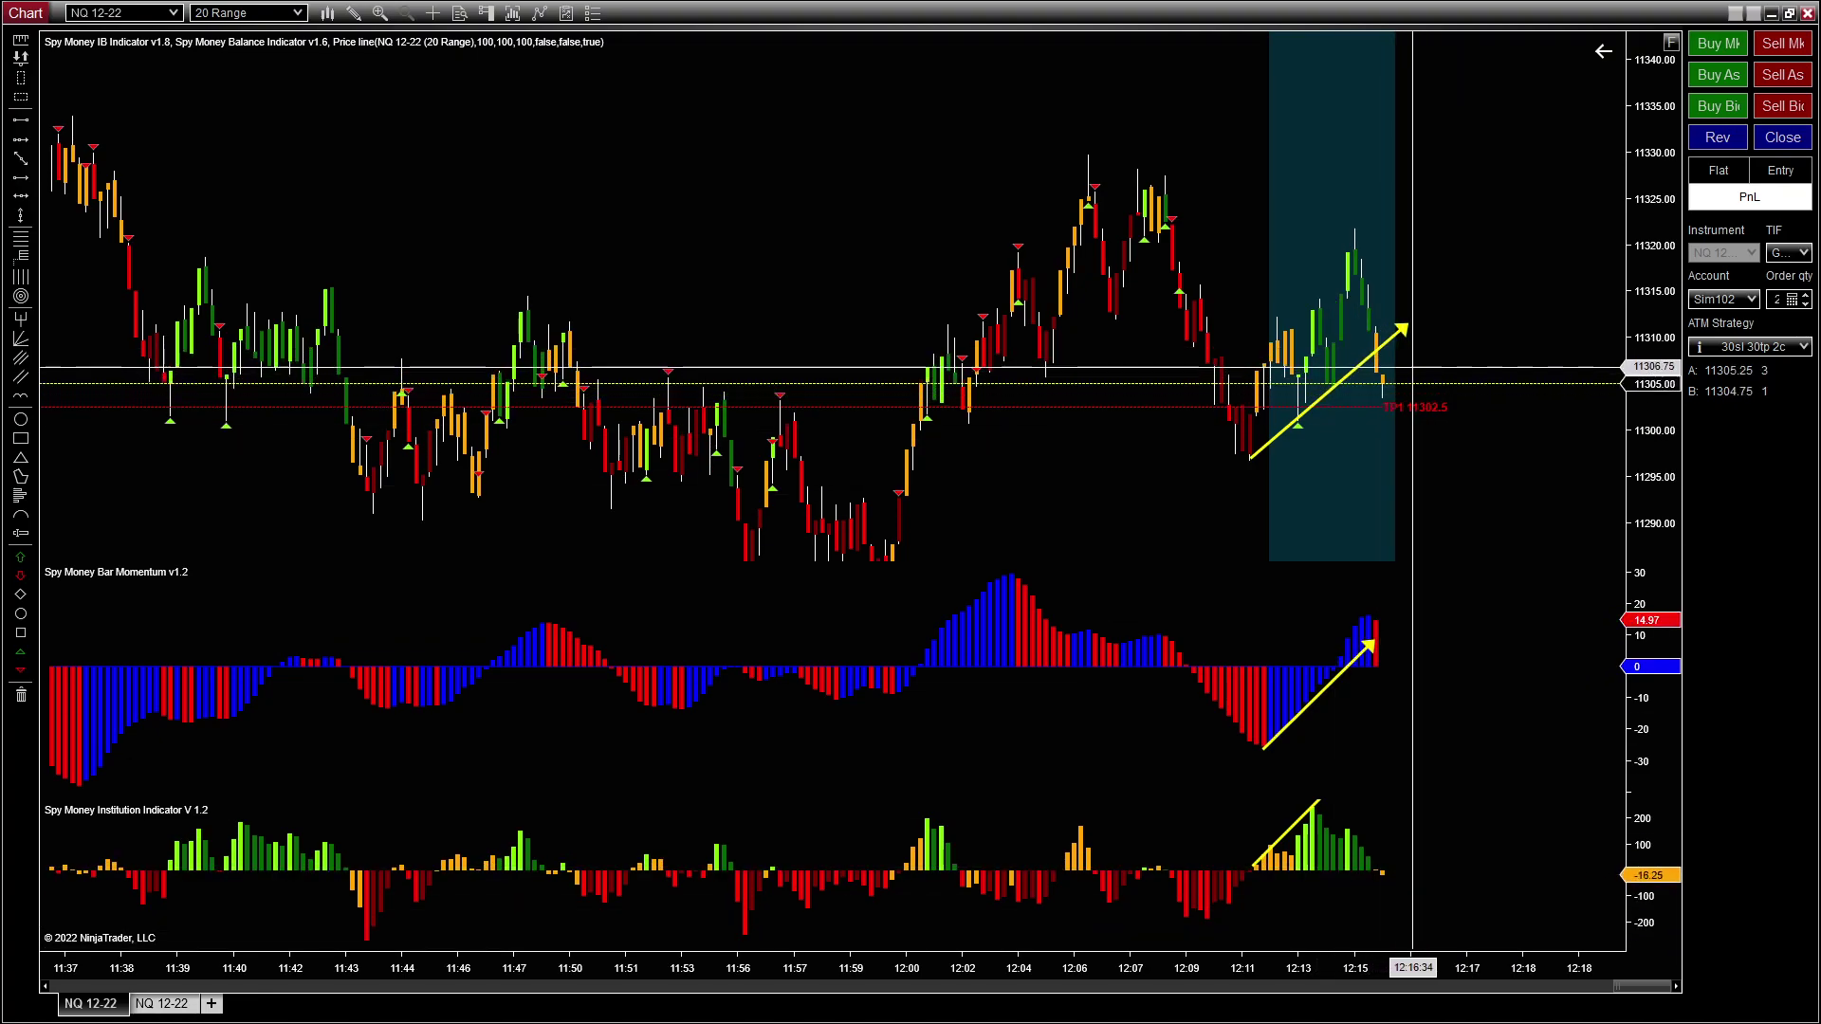
scroll(1429, 322, "down", 1)
scroll(1430, 328, "down", 1)
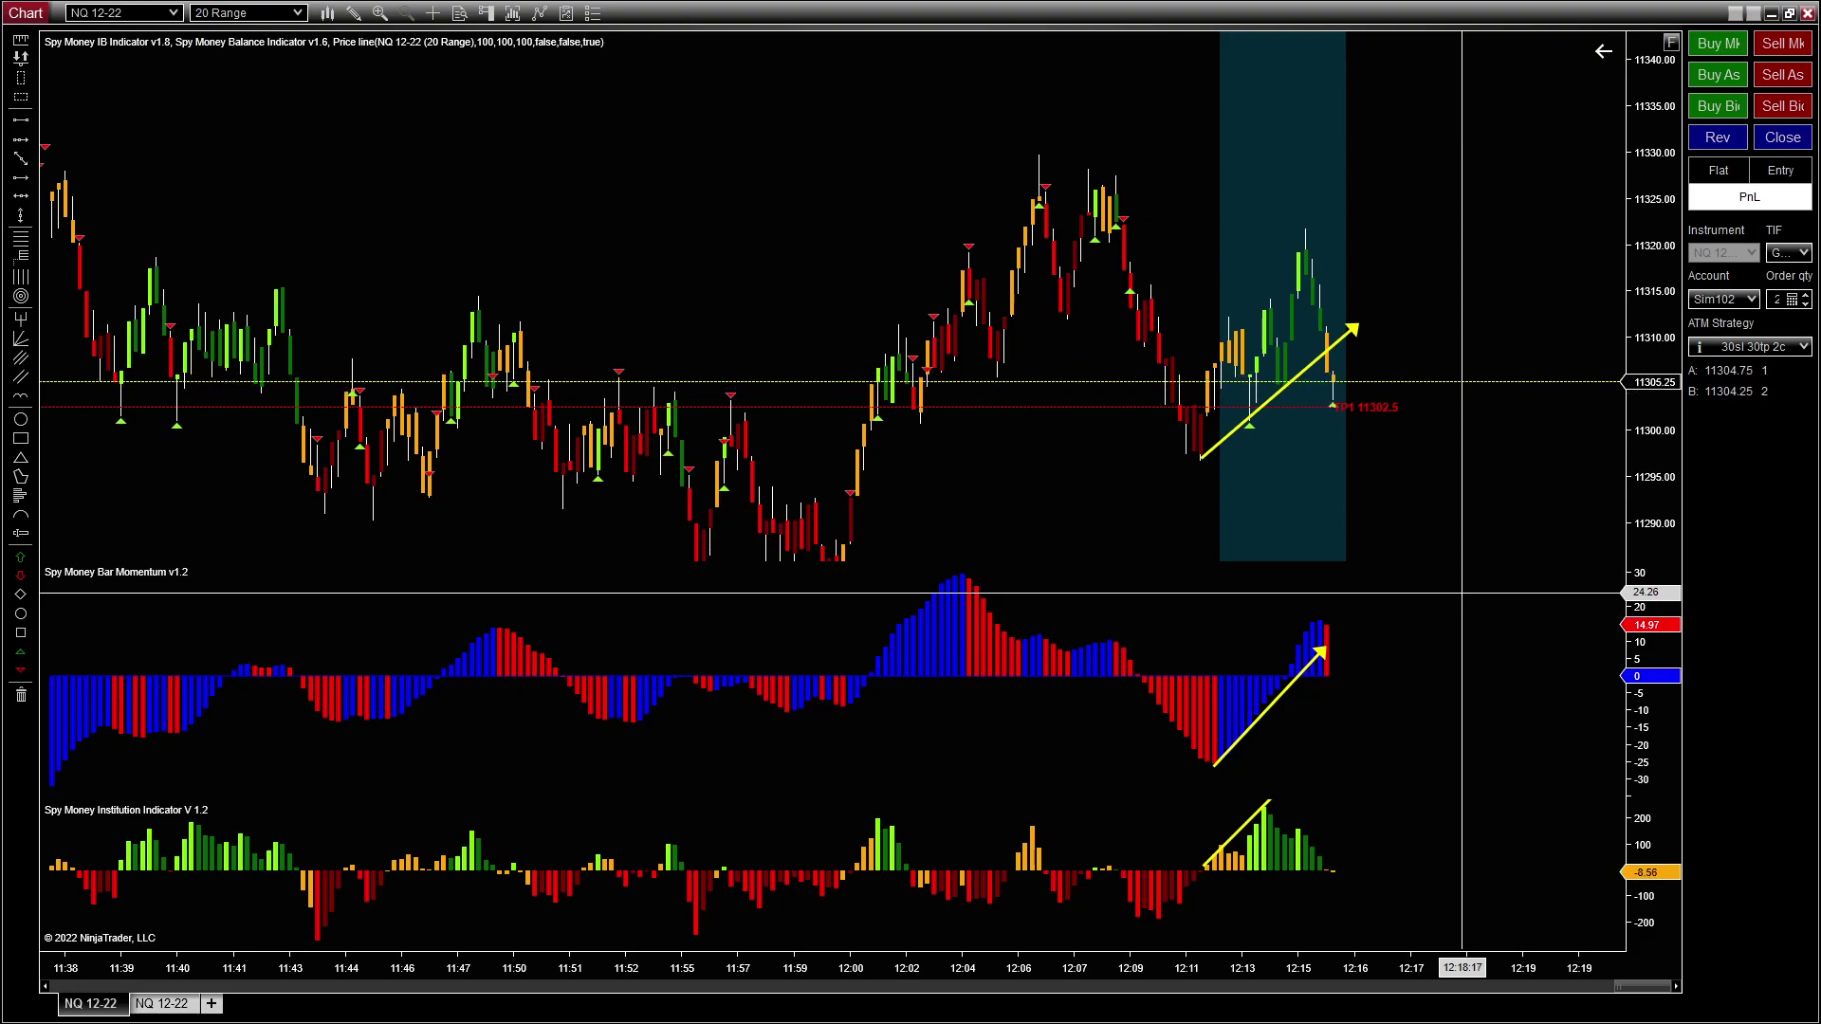
Step: Buy 2 contracts at 11306.00, raise the profit target to about 11336, then close the trade
left_click(1719, 74)
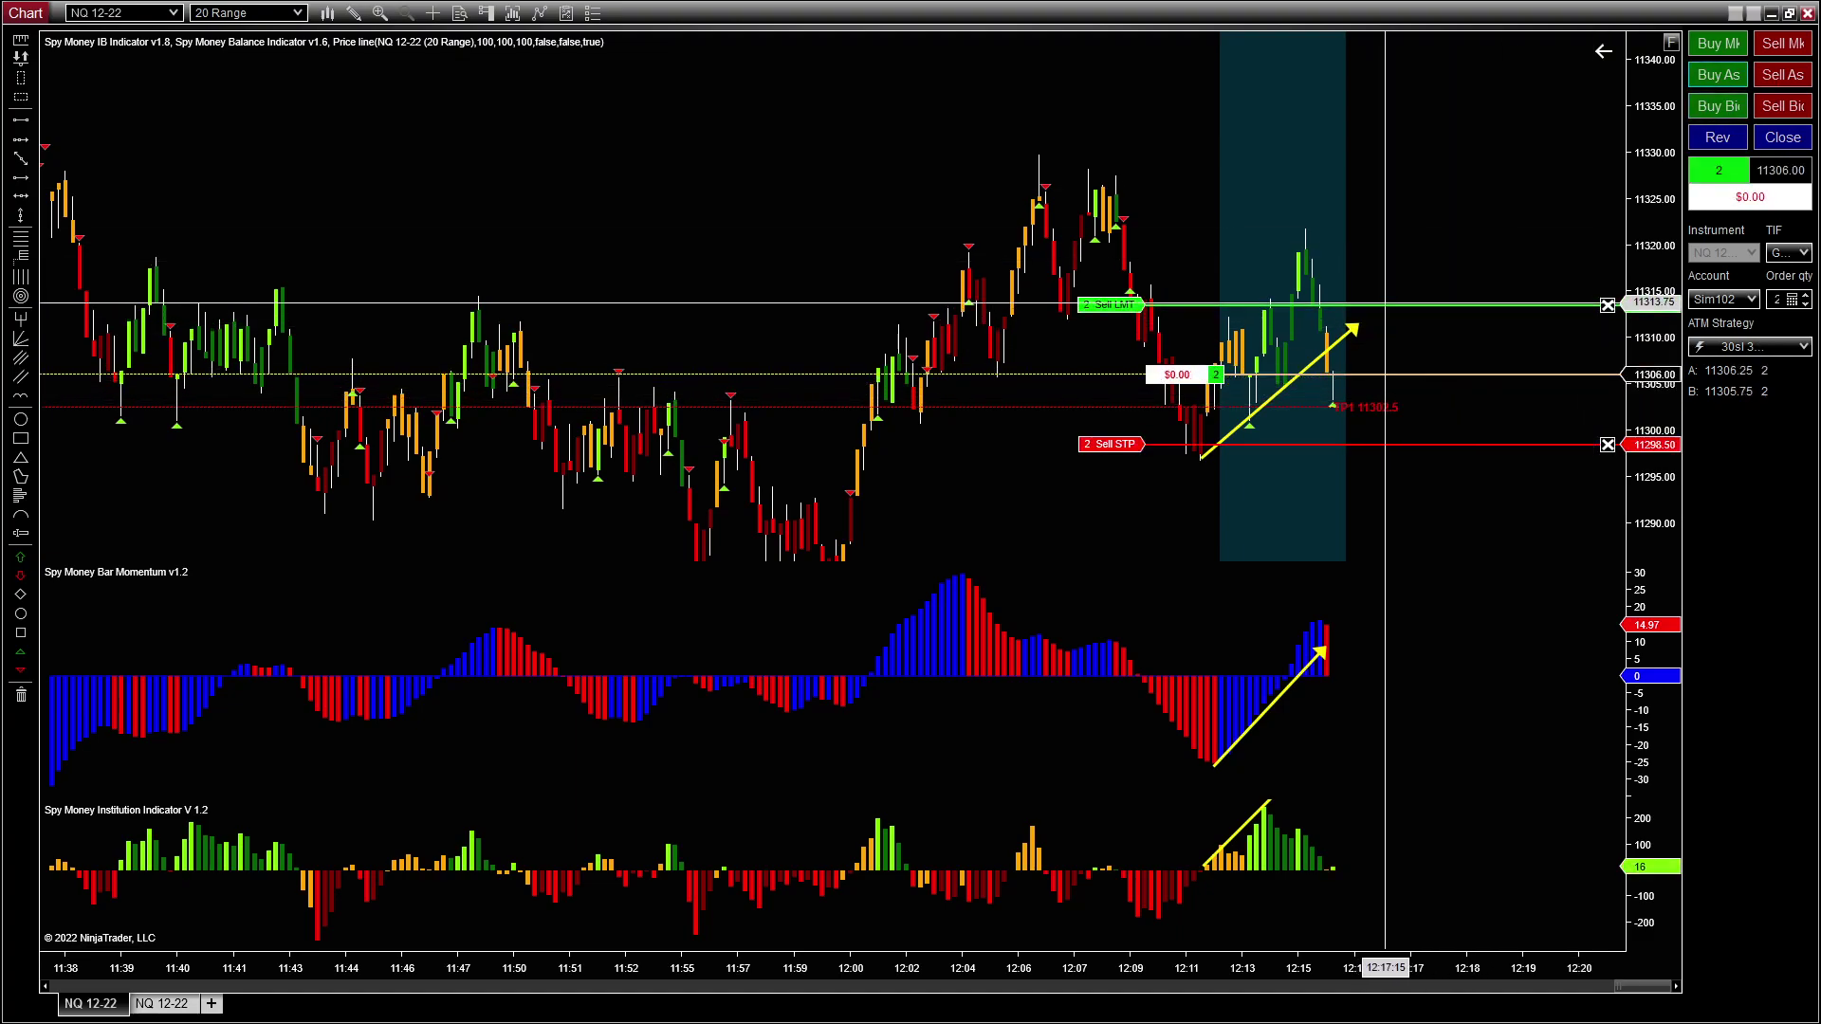
left_click(1606, 304)
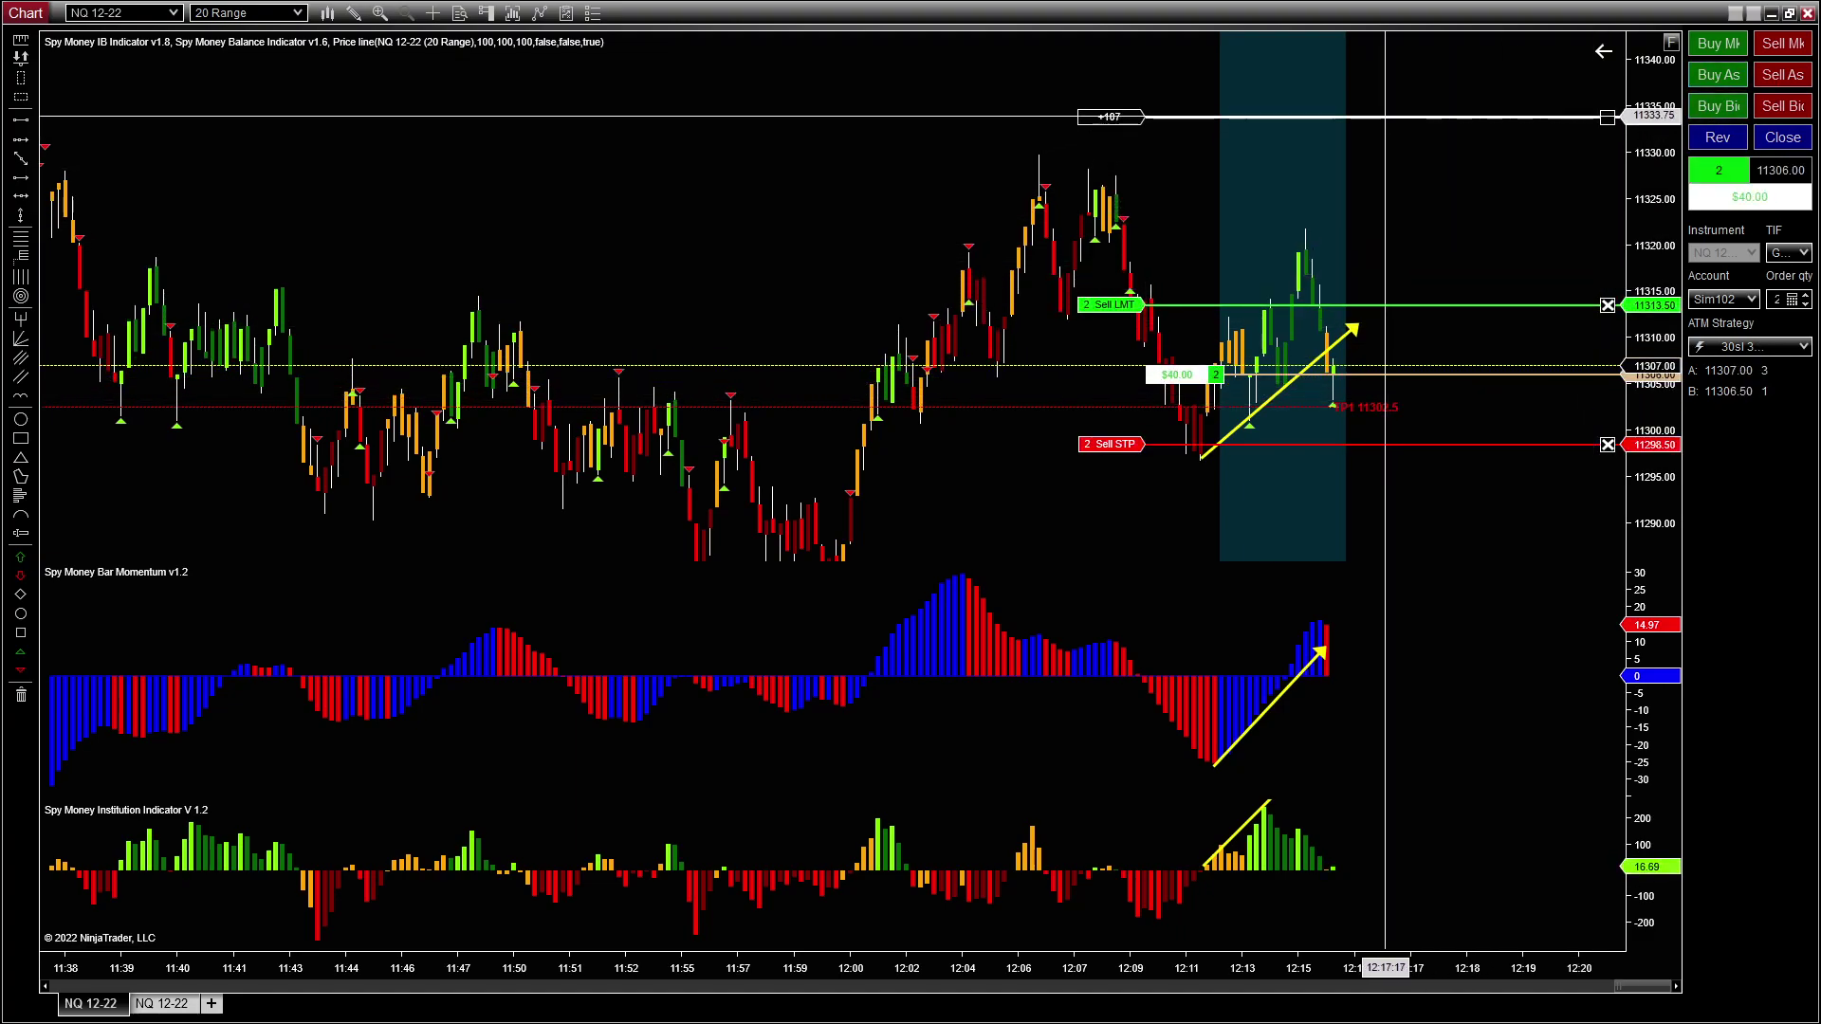
left_click_drag(1385, 114, 1387, 94)
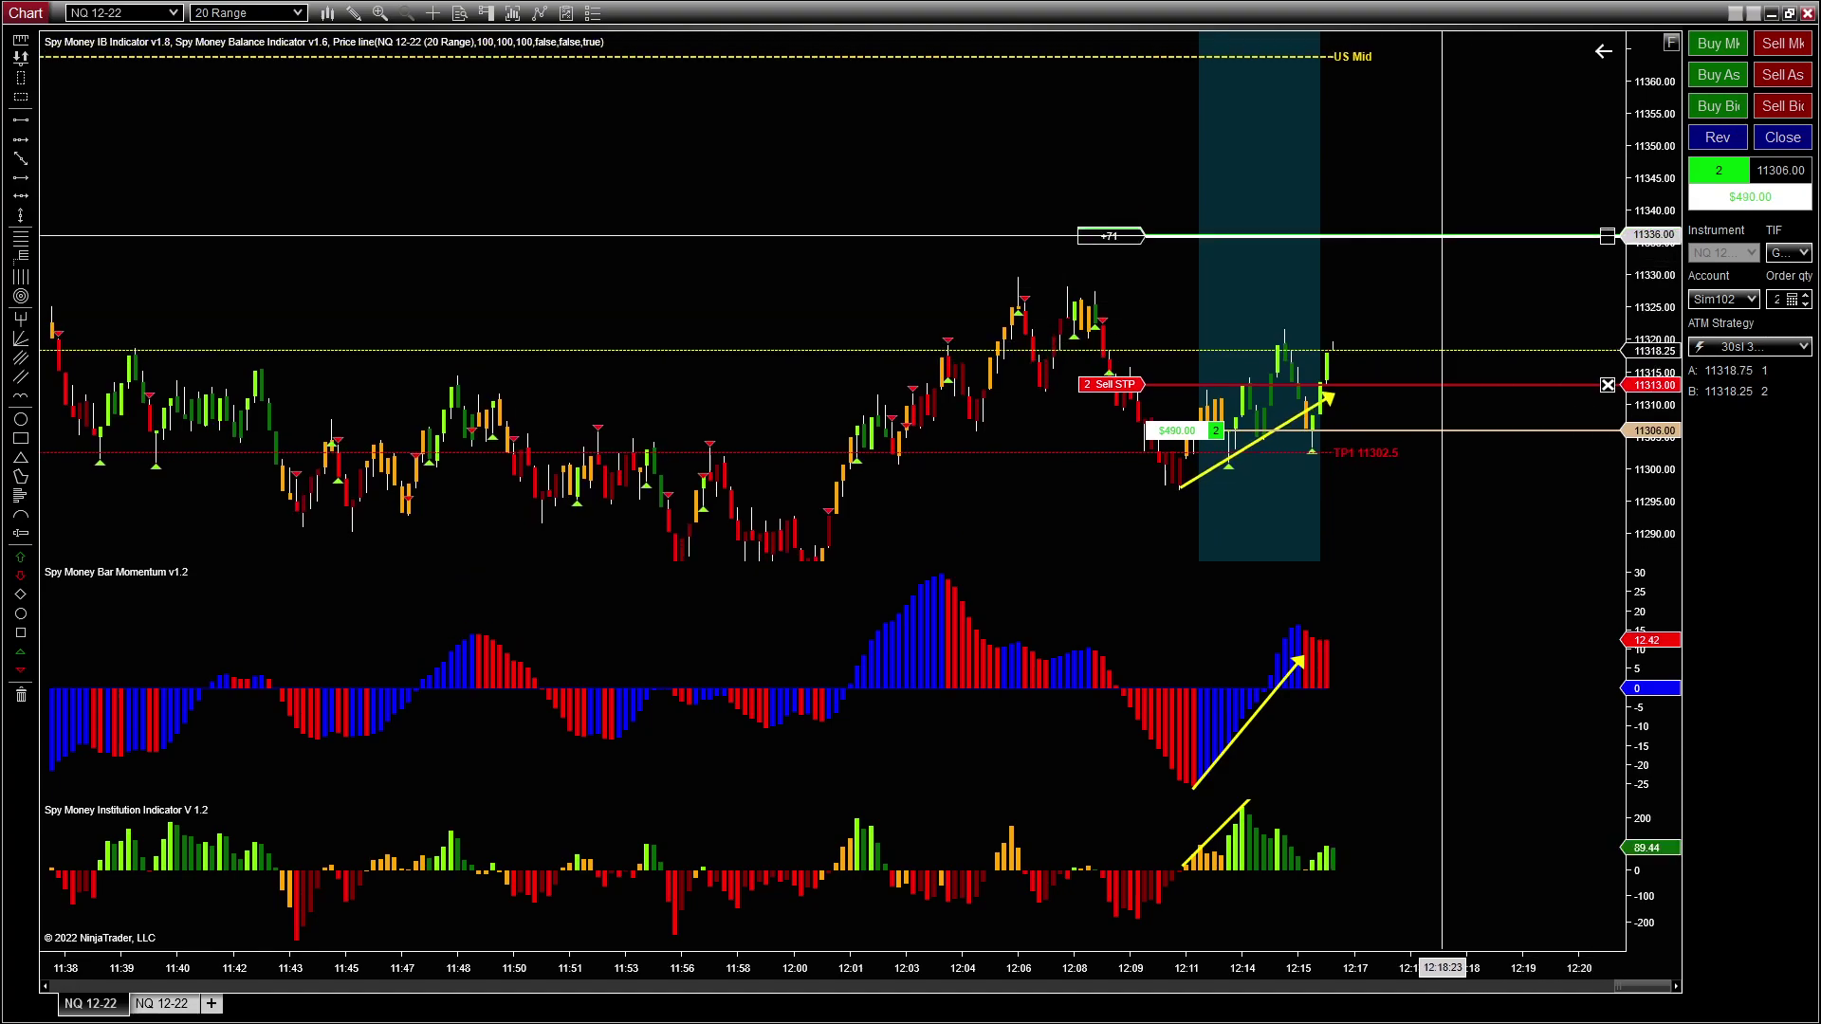
left_click(1418, 57)
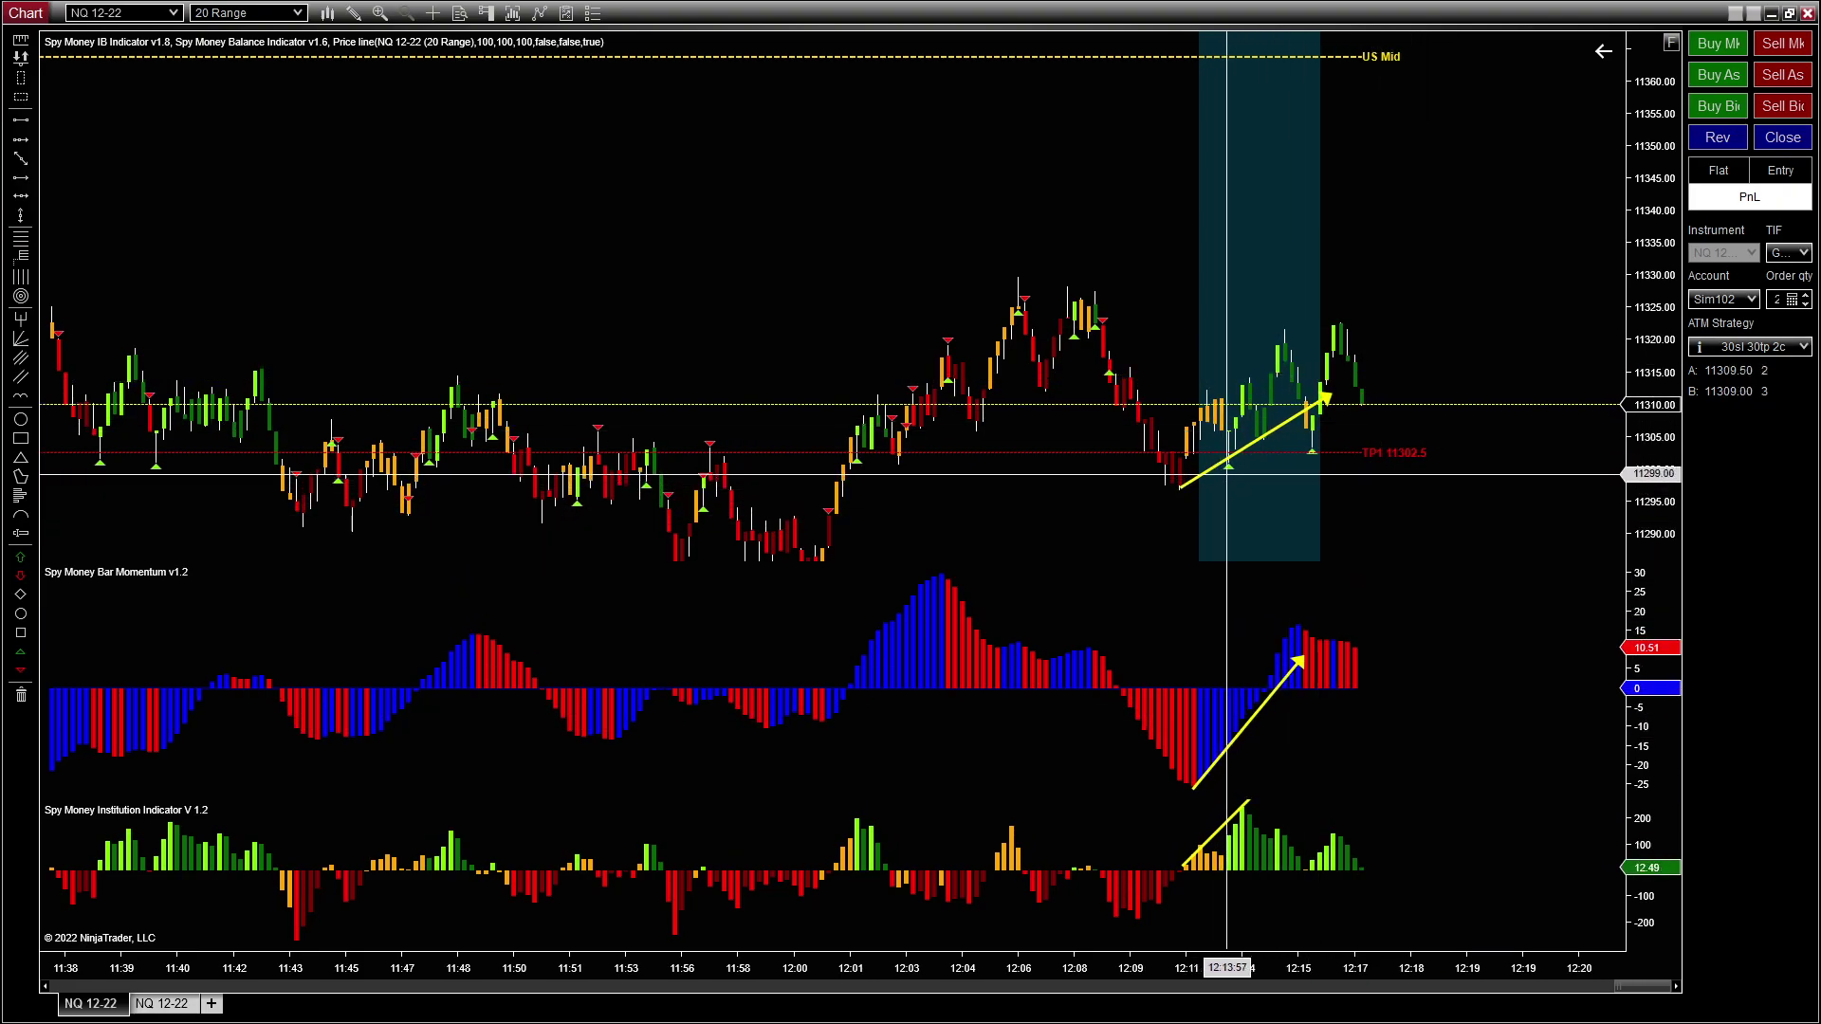
scroll(1381, 353, "down", 3)
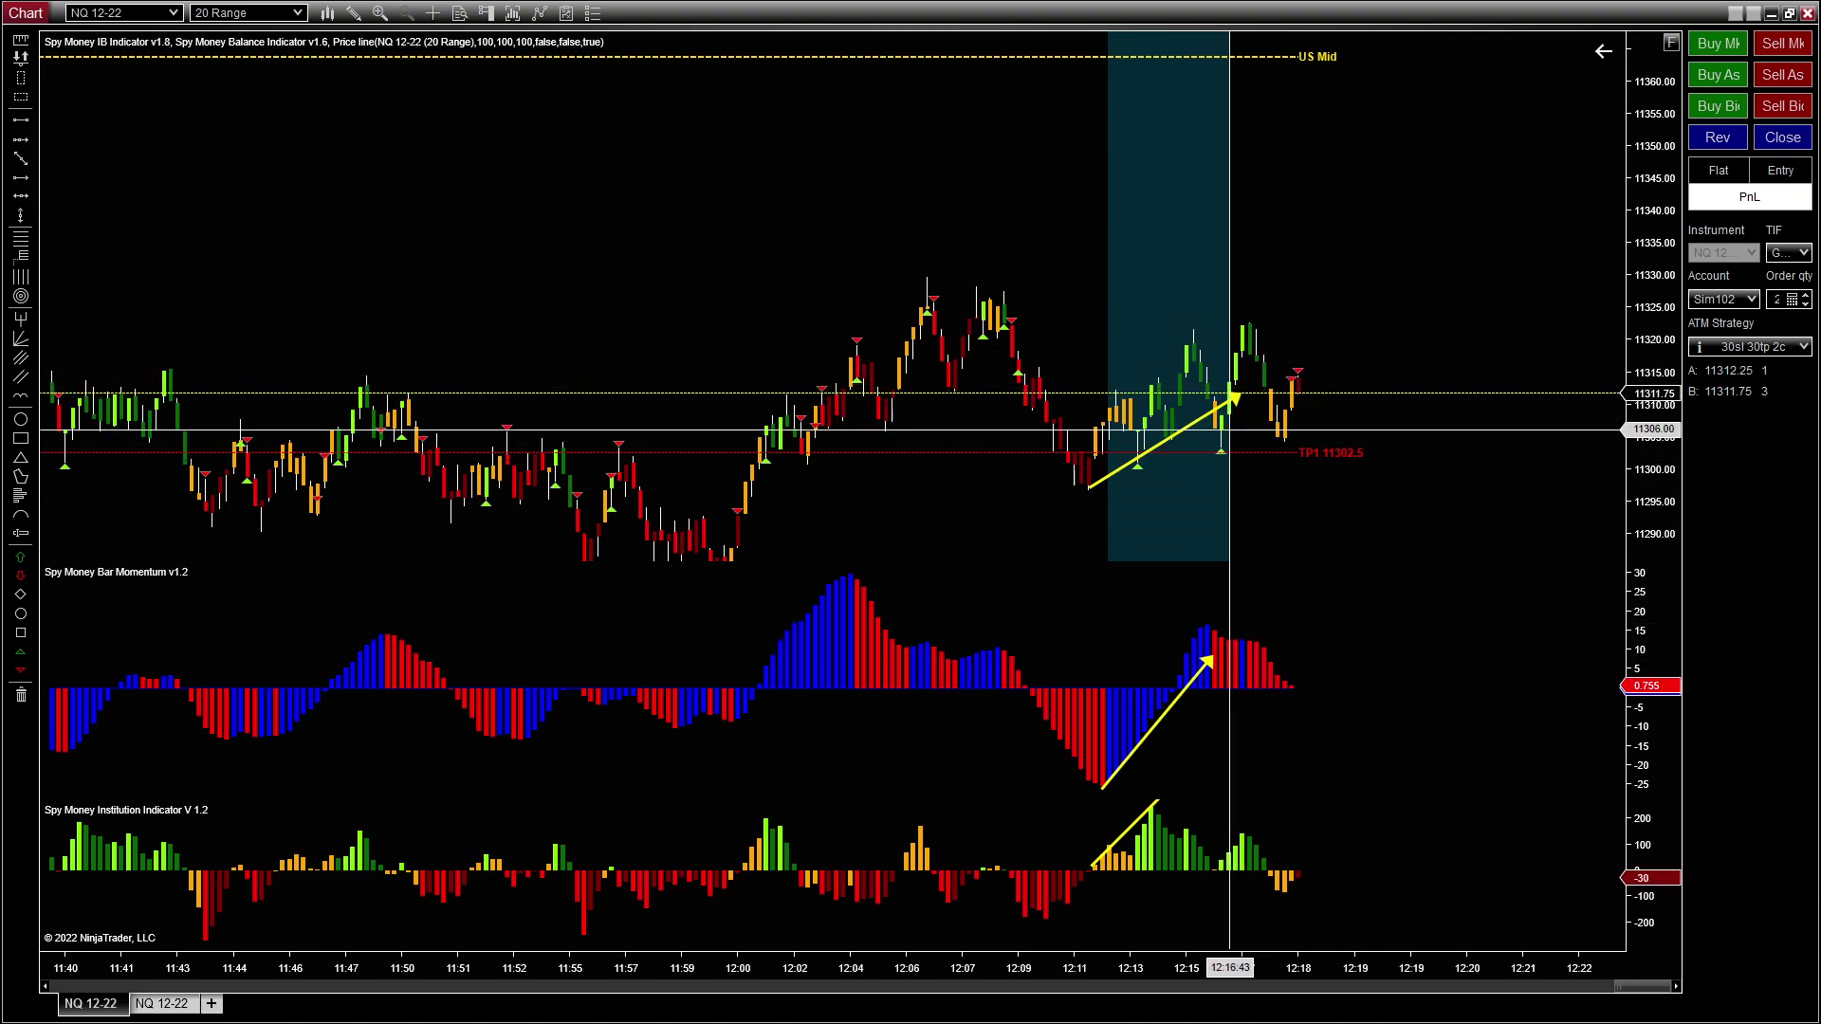
Step: Re-anchor the Momentum and Institution arrows to slope down from recent peaks, and extend the price arrow
left_click(1192, 685)
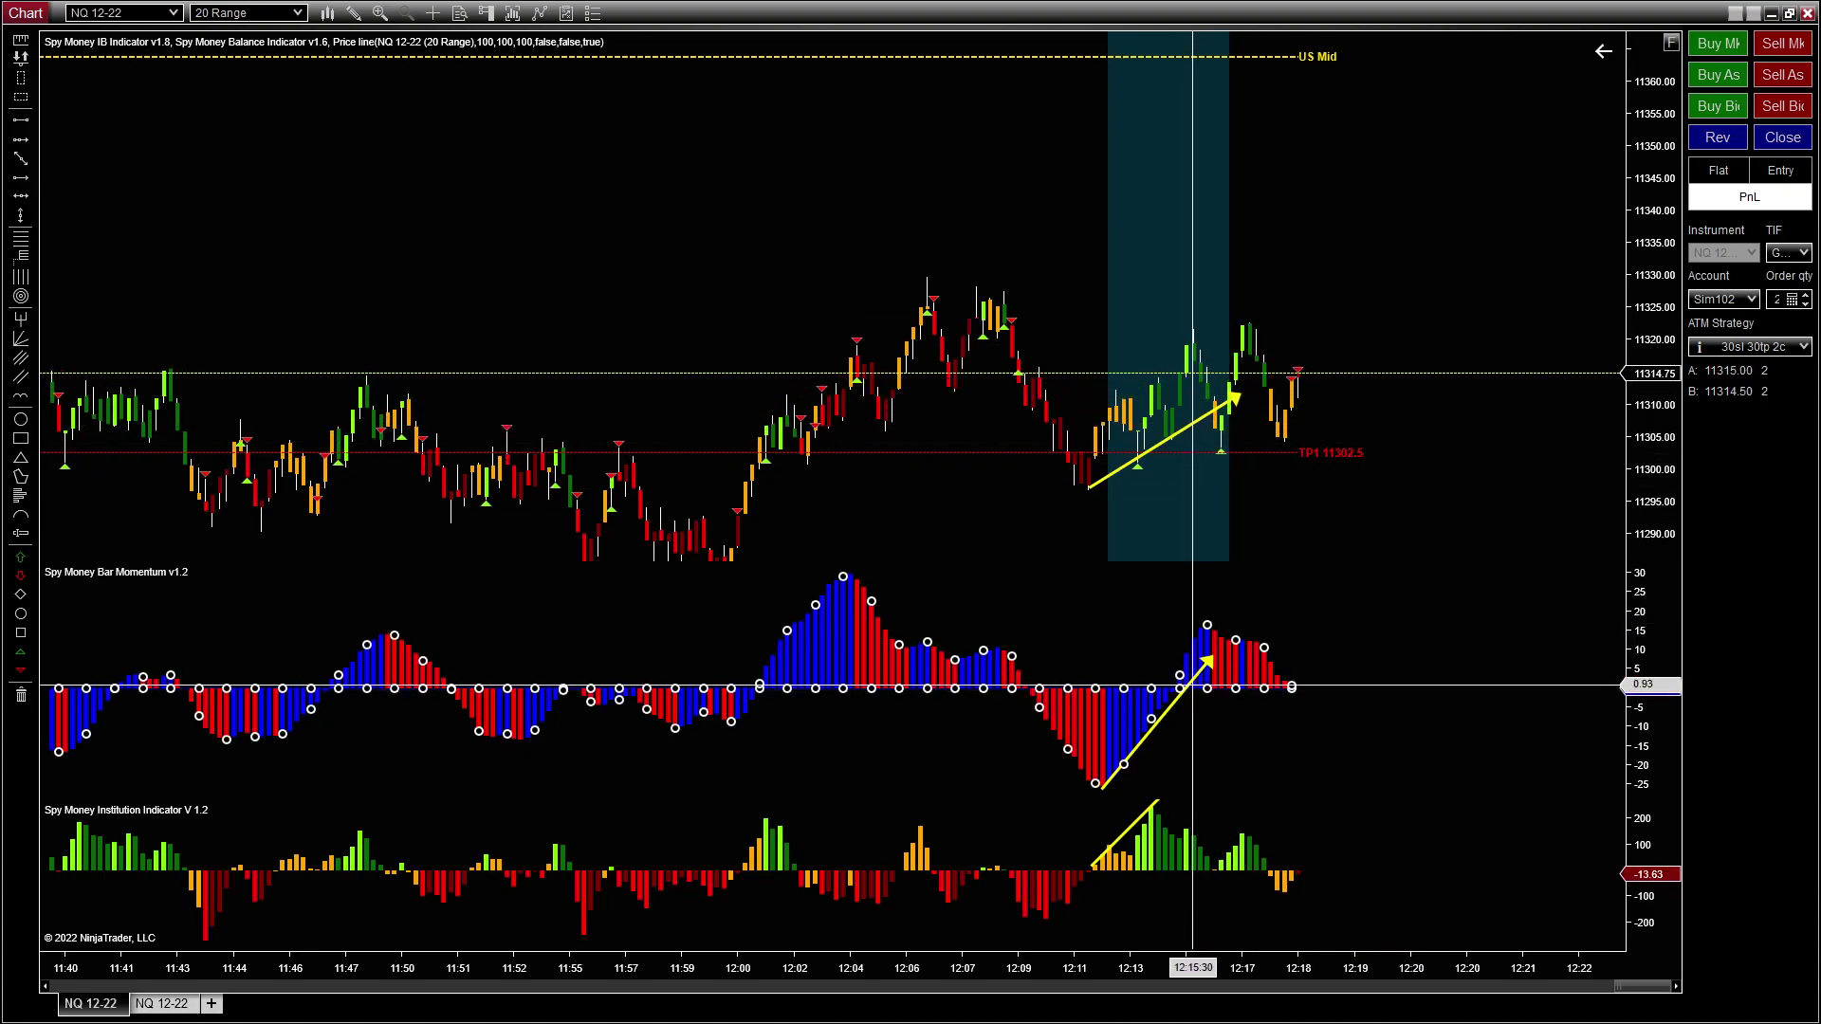
left_click_drag(1101, 784, 1313, 663)
left_click(1127, 831)
left_click_drag(1125, 828, 1044, 873)
left_click_drag(1101, 817, 1295, 857)
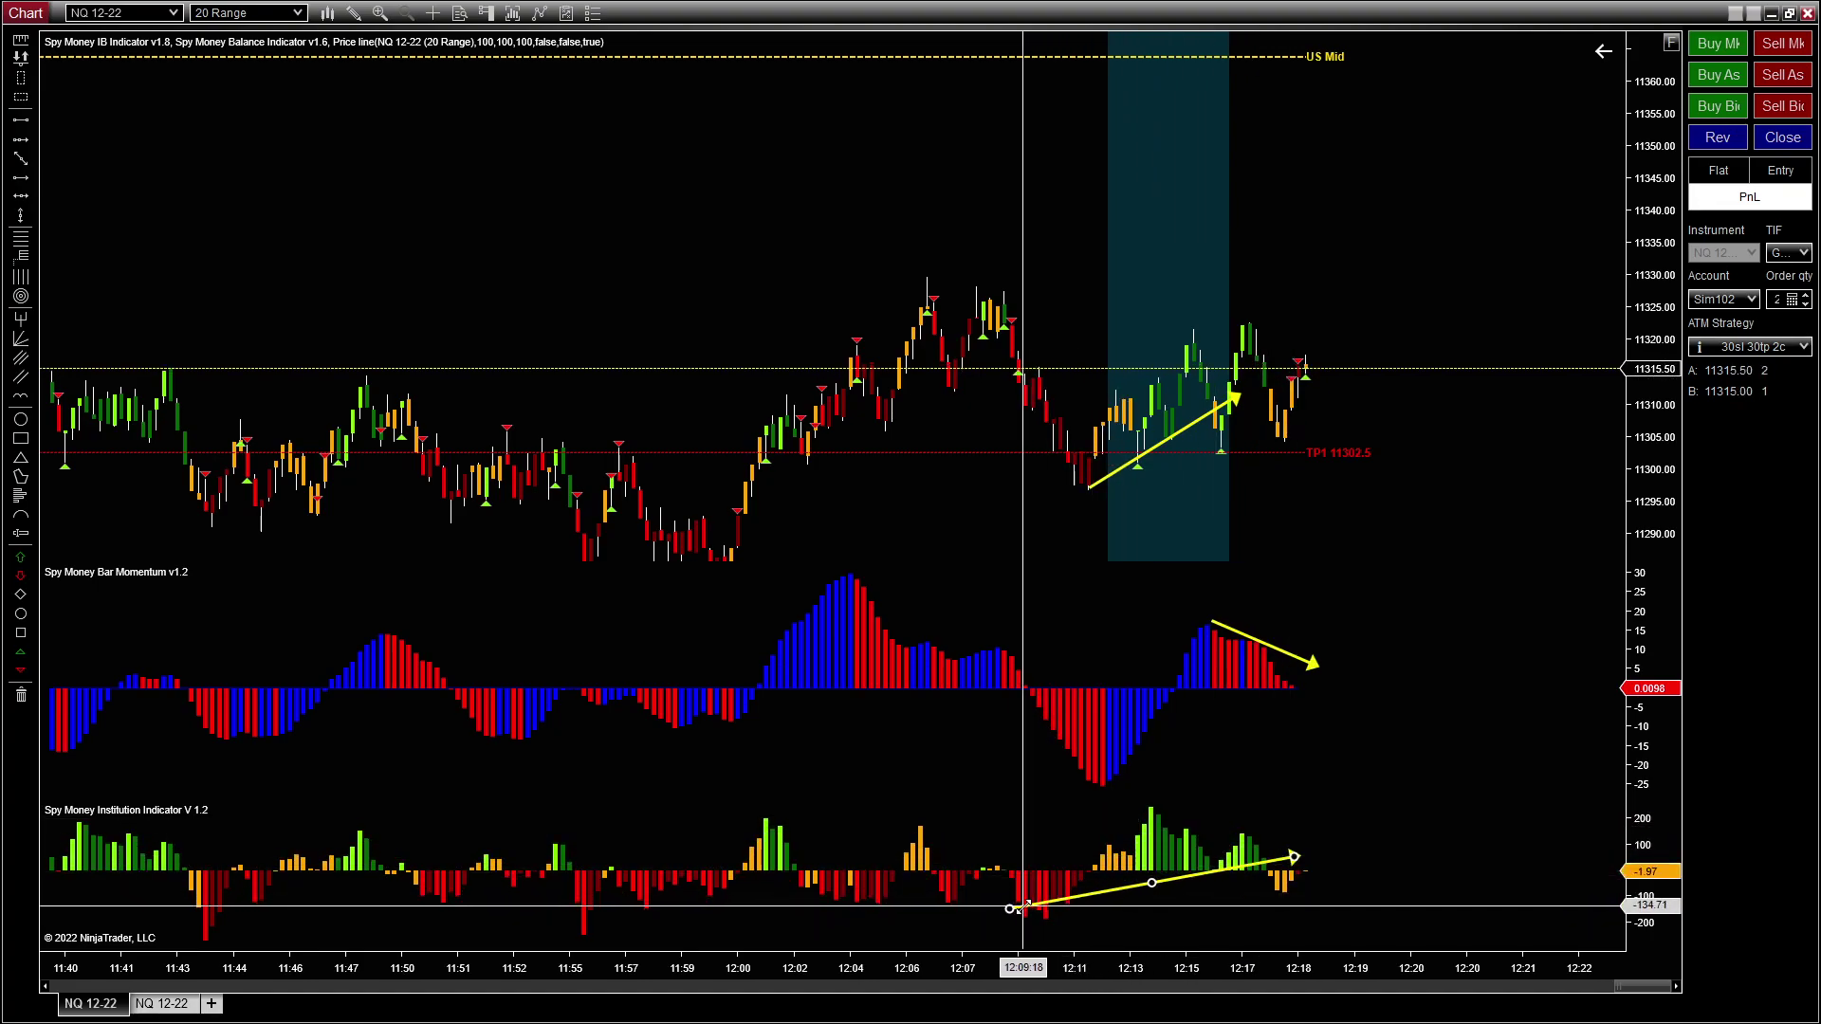
left_click_drag(1012, 908, 1151, 805)
left_click_drag(1295, 856, 1310, 857)
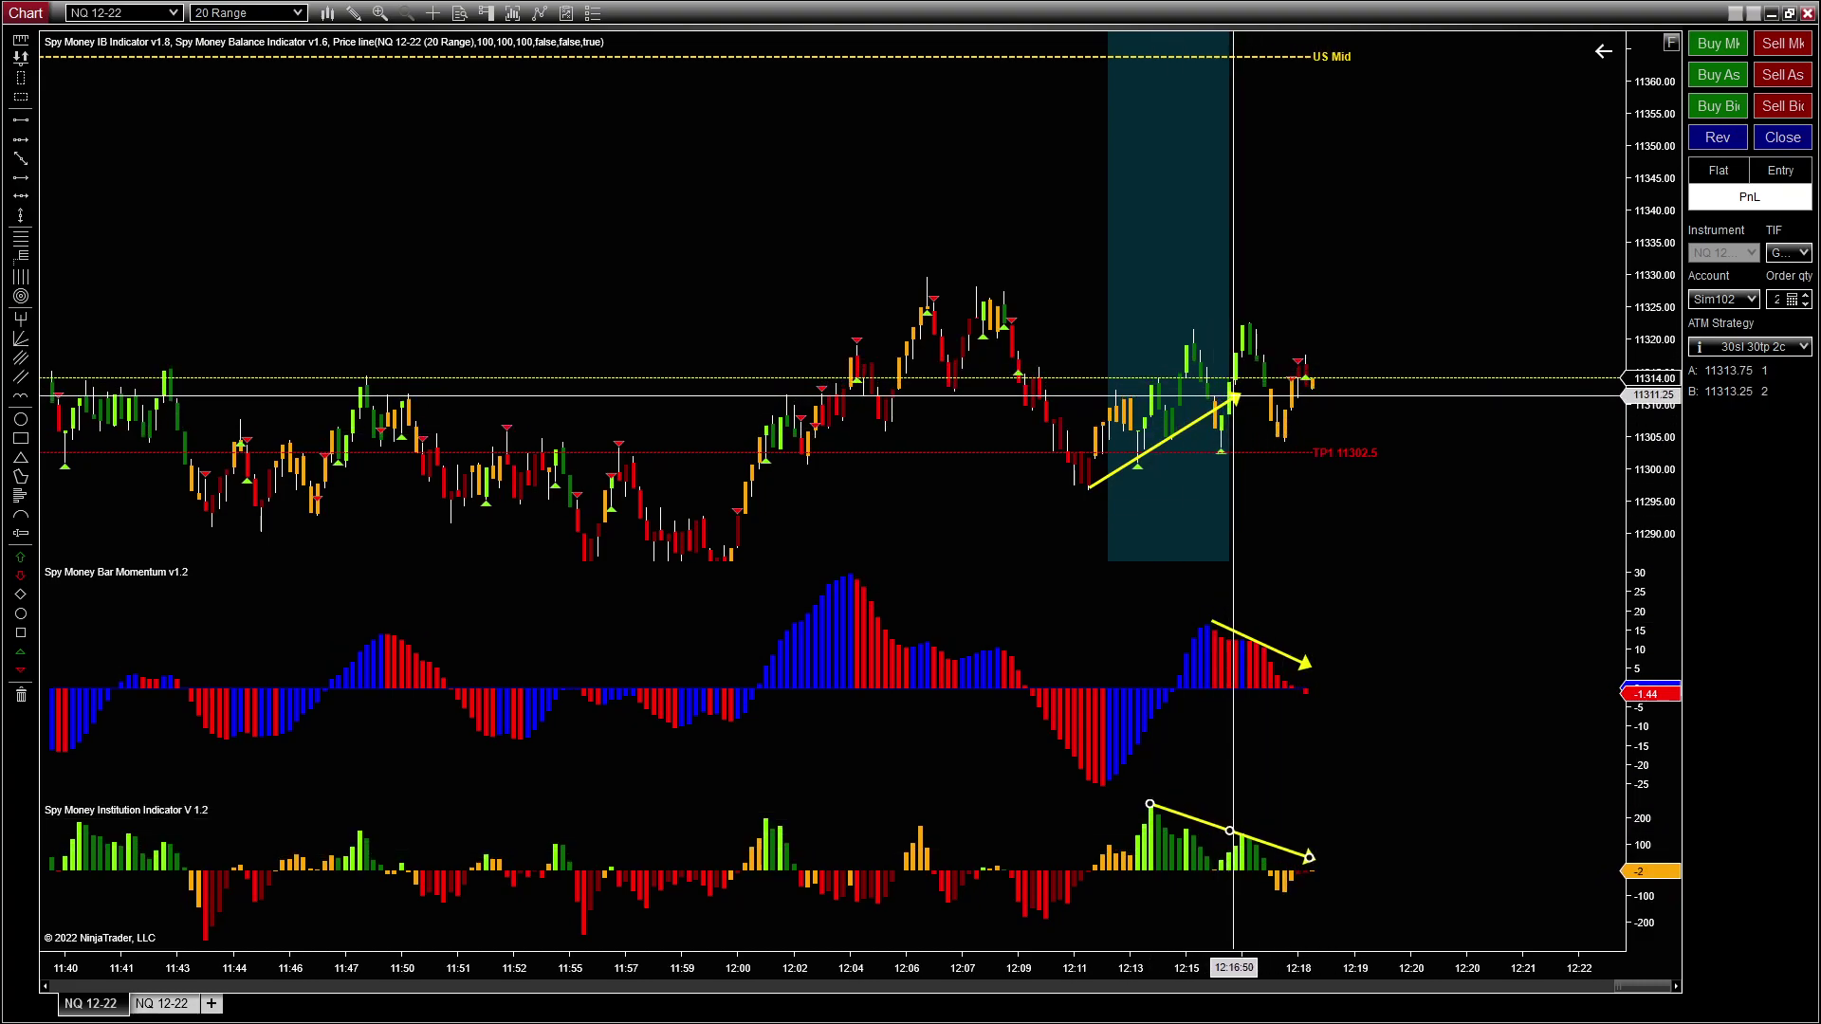
left_click_drag(1234, 399, 1320, 430)
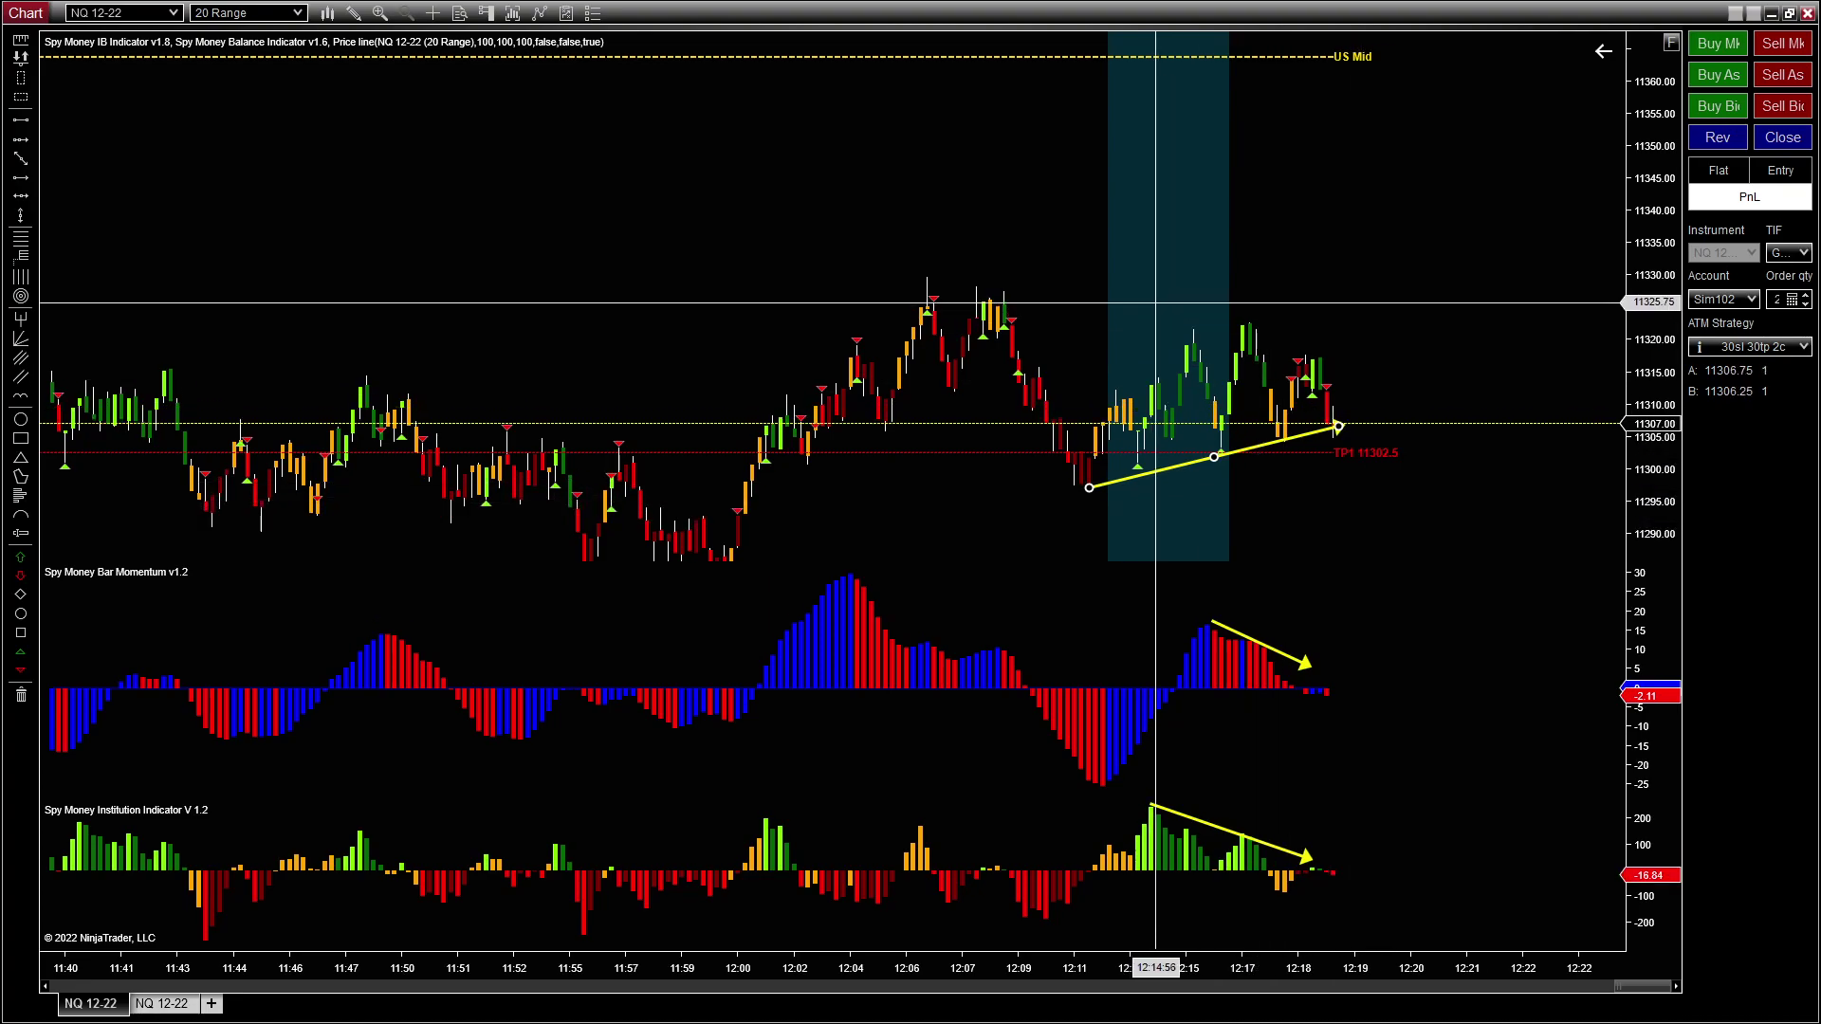
Step: Shift and resize the shaded region onto the latest bars, and re-anchor the price arrow from the 12:06 high
left_click_drag(1221, 251, 1343, 253)
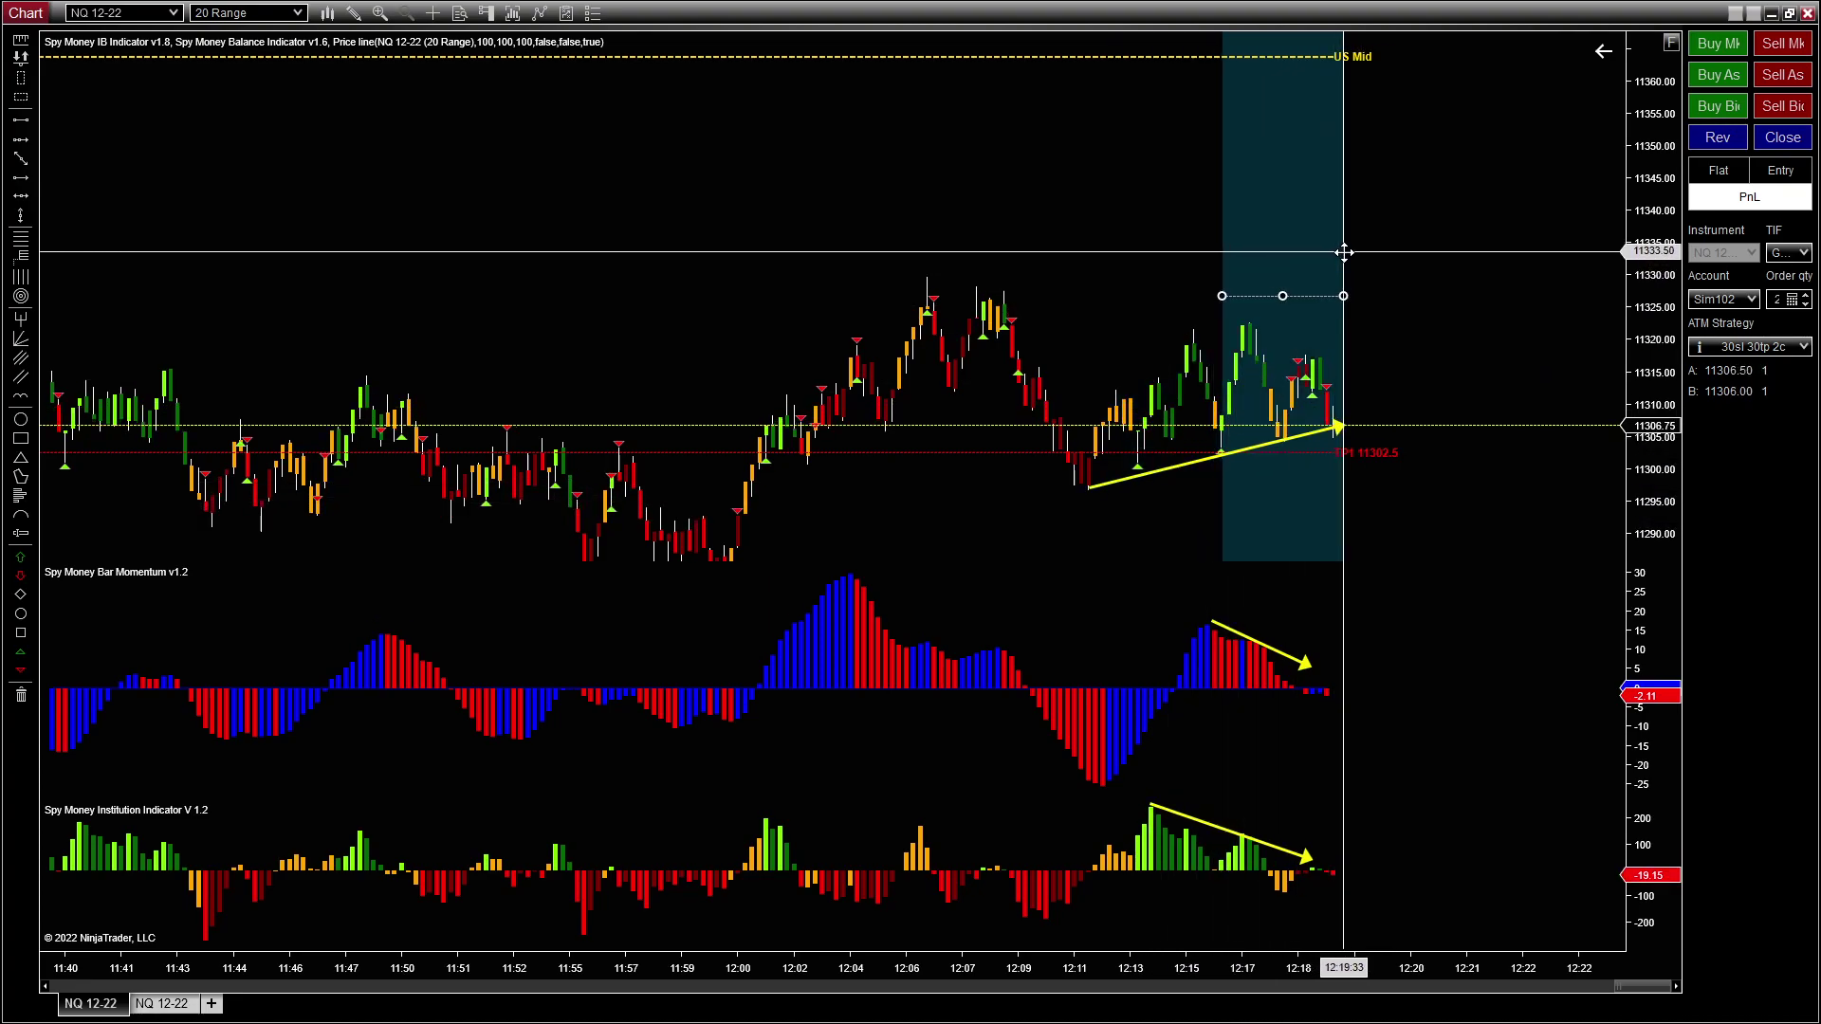
left_click_drag(1222, 296, 1215, 296)
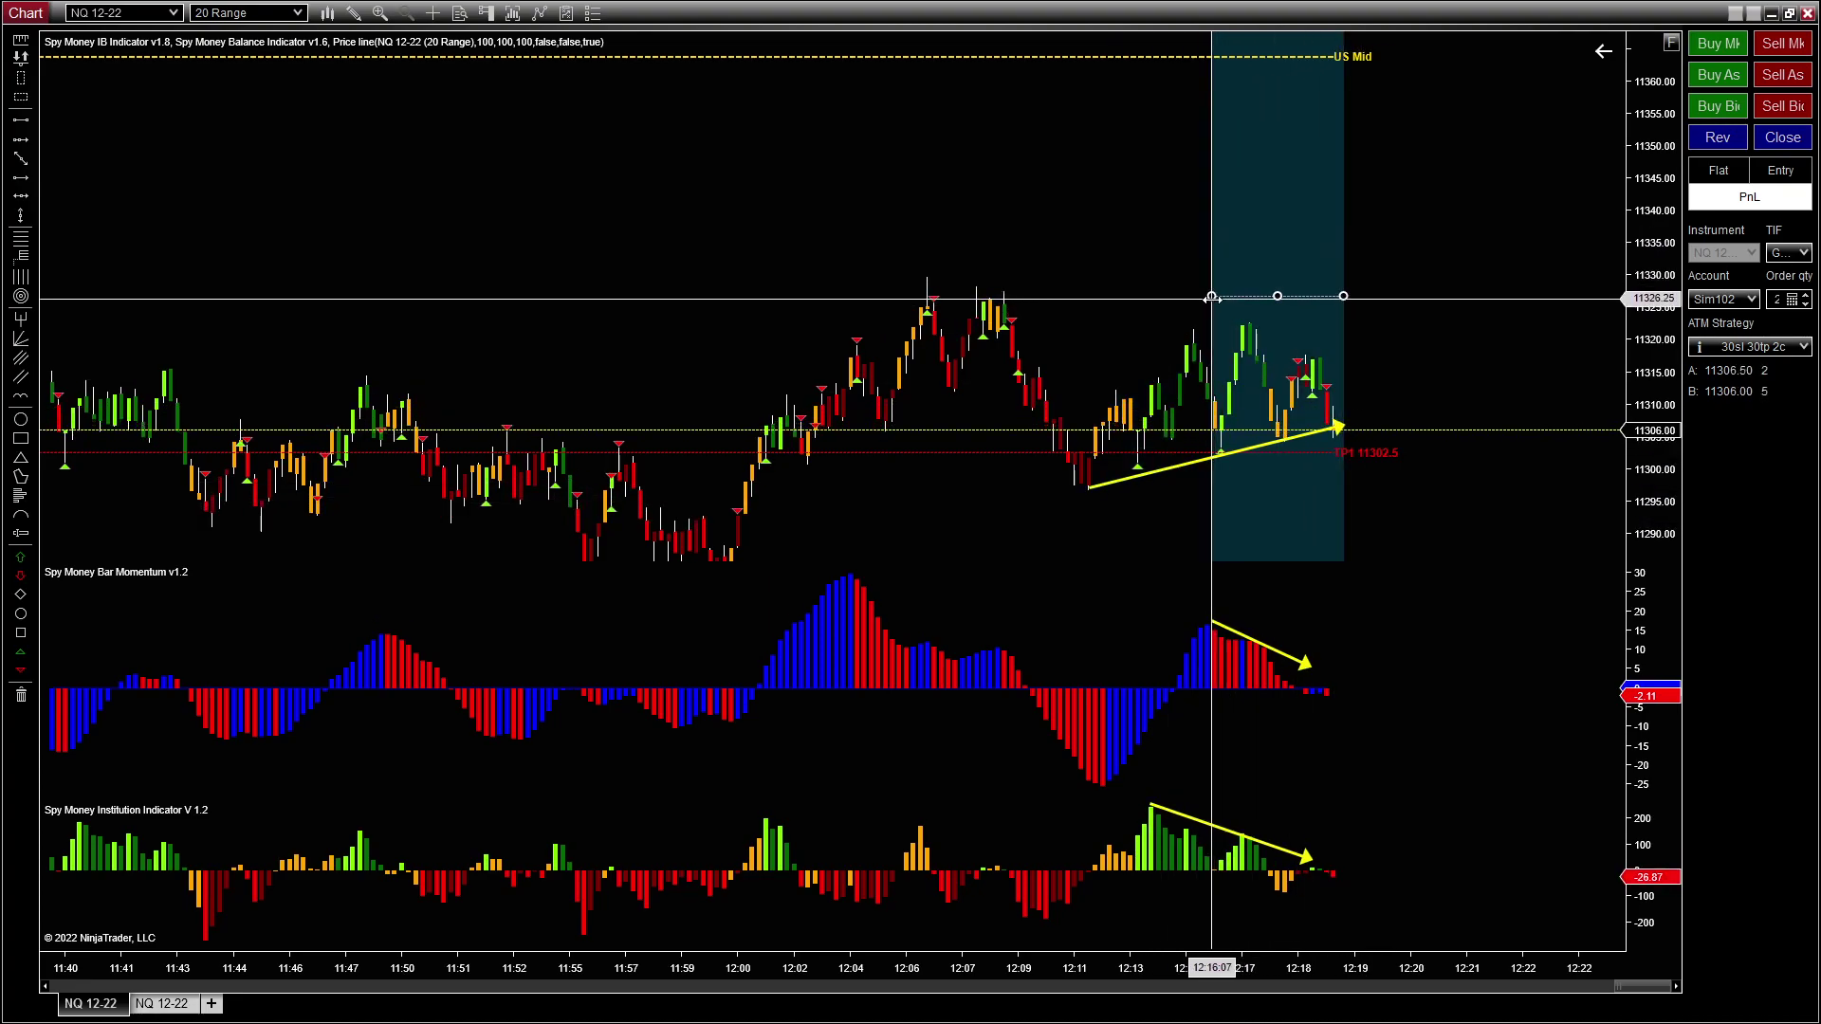
left_click_drag(1346, 296, 1413, 296)
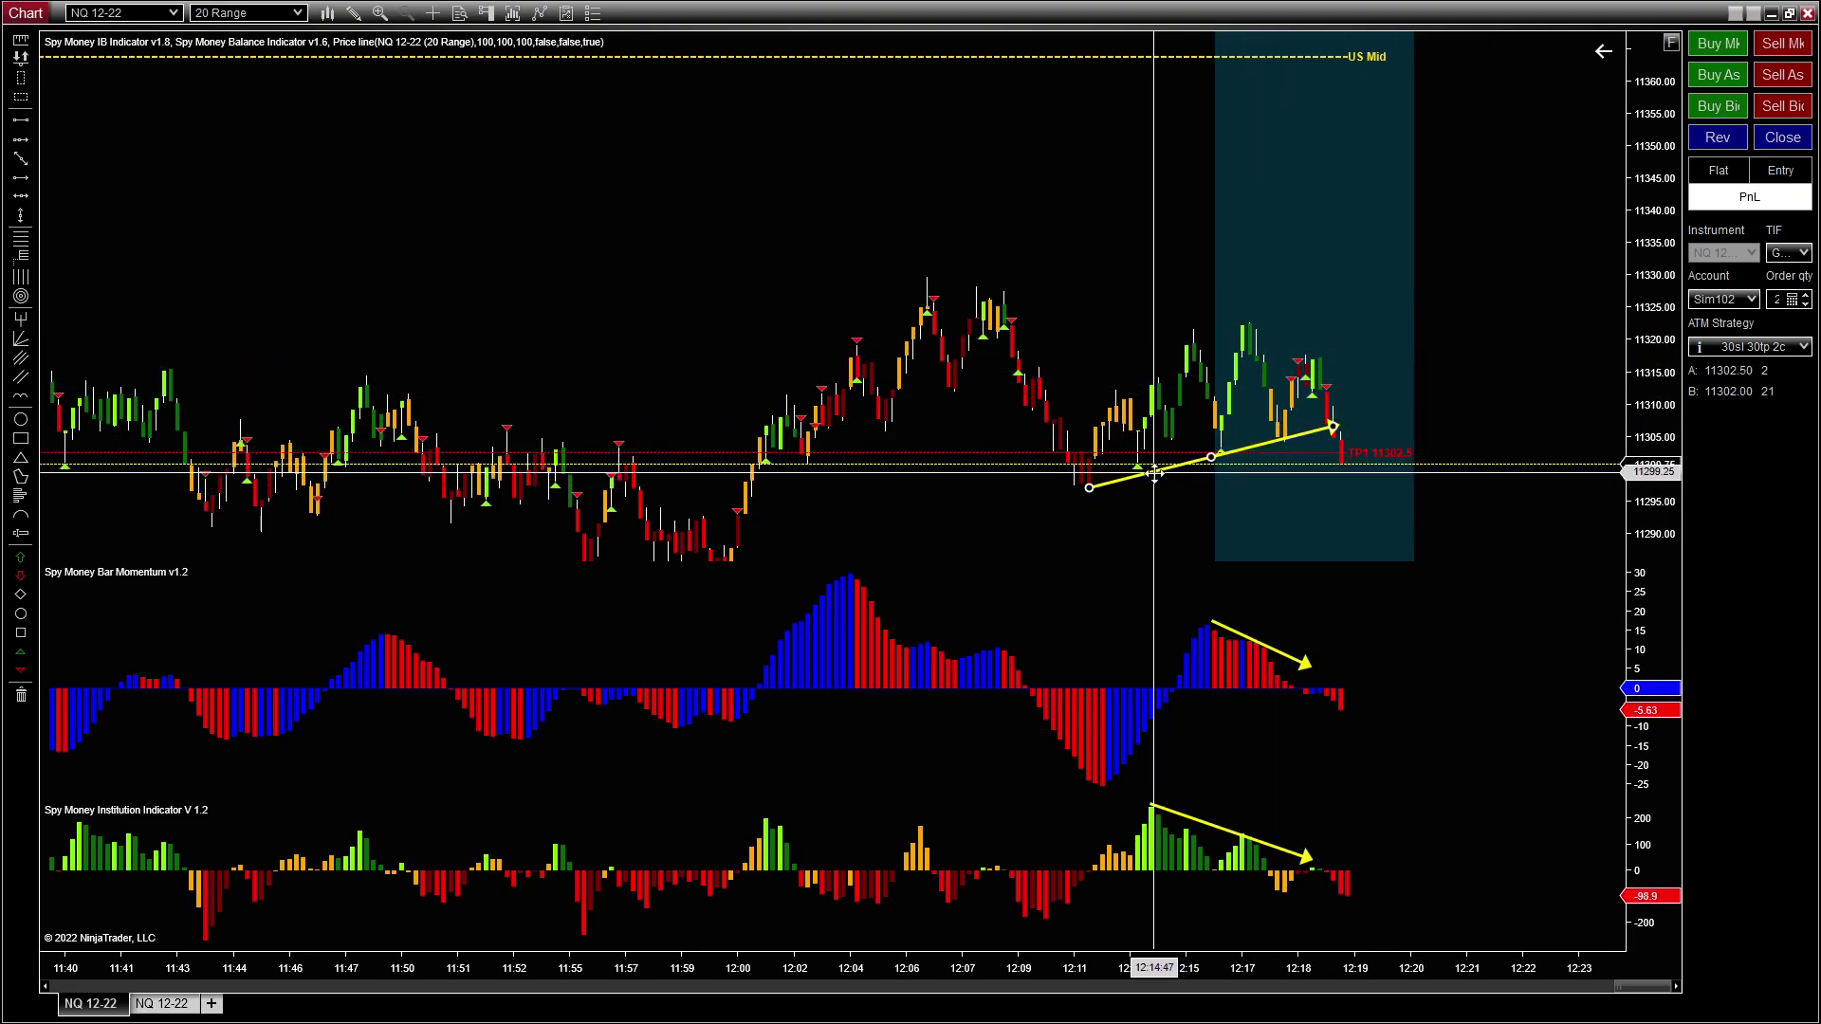
left_click_drag(1089, 488, 930, 274)
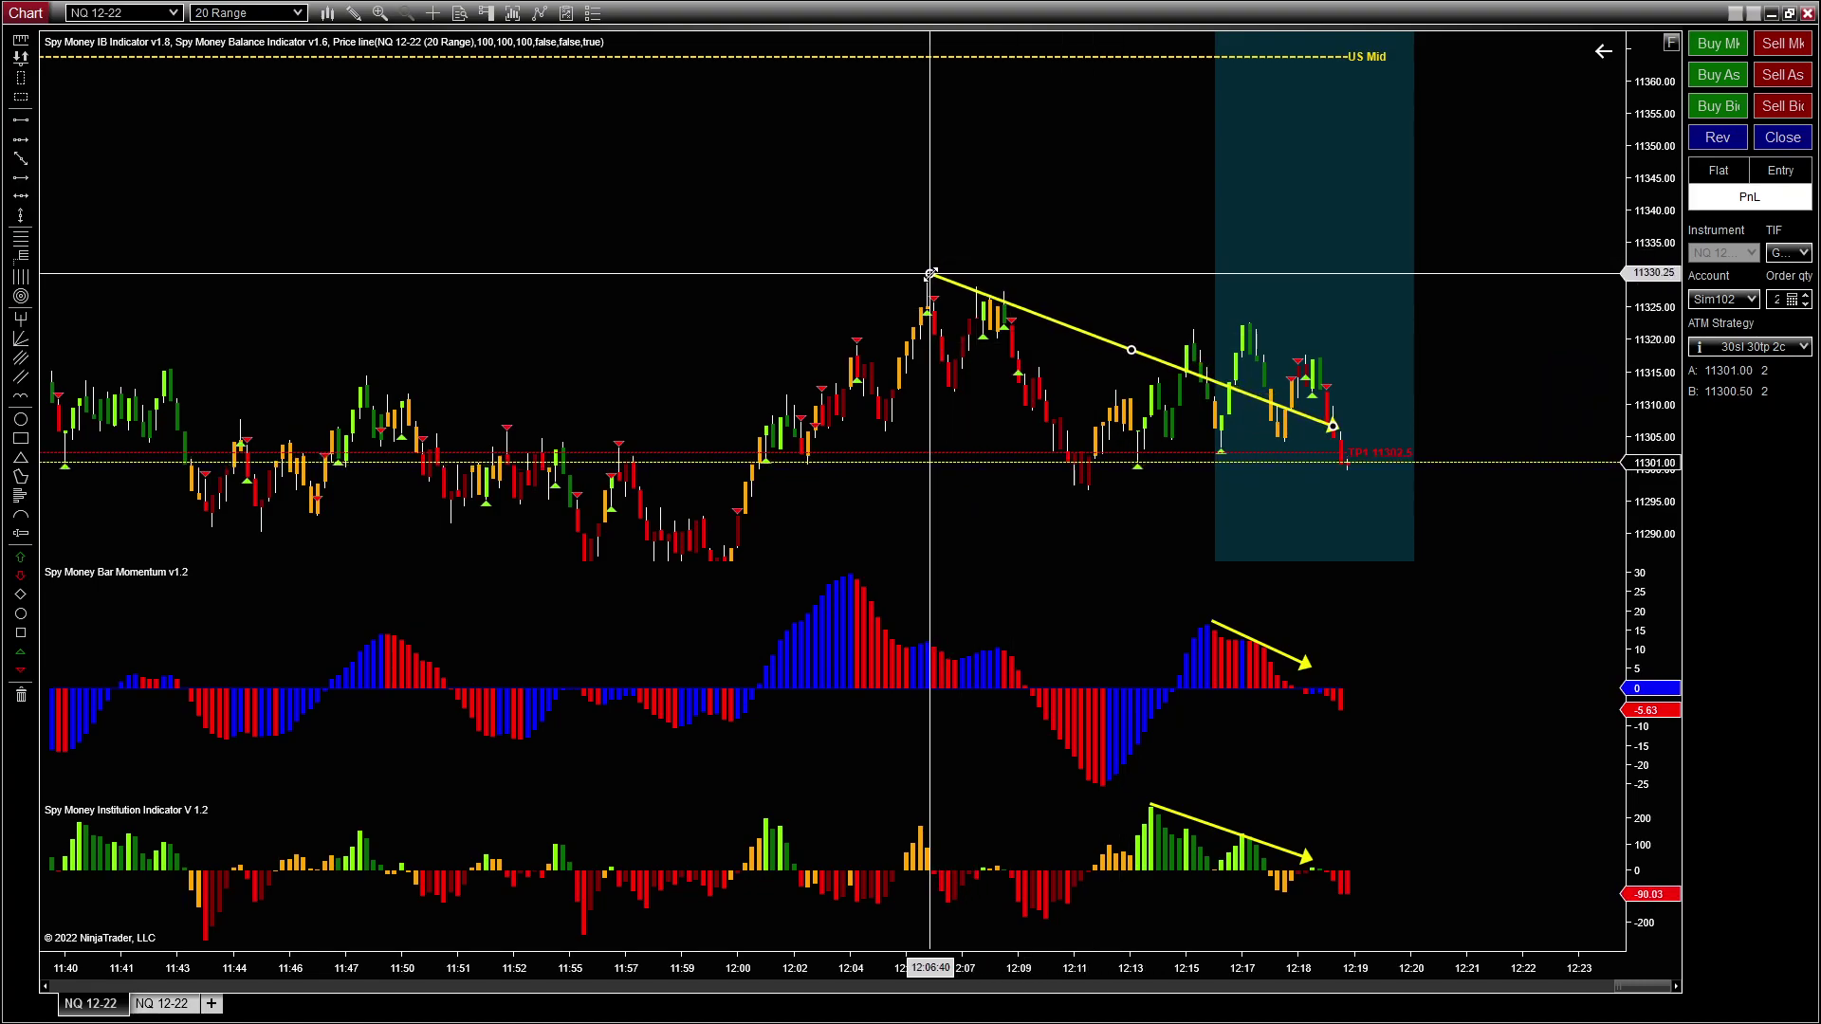
left_click_drag(1333, 429, 1469, 358)
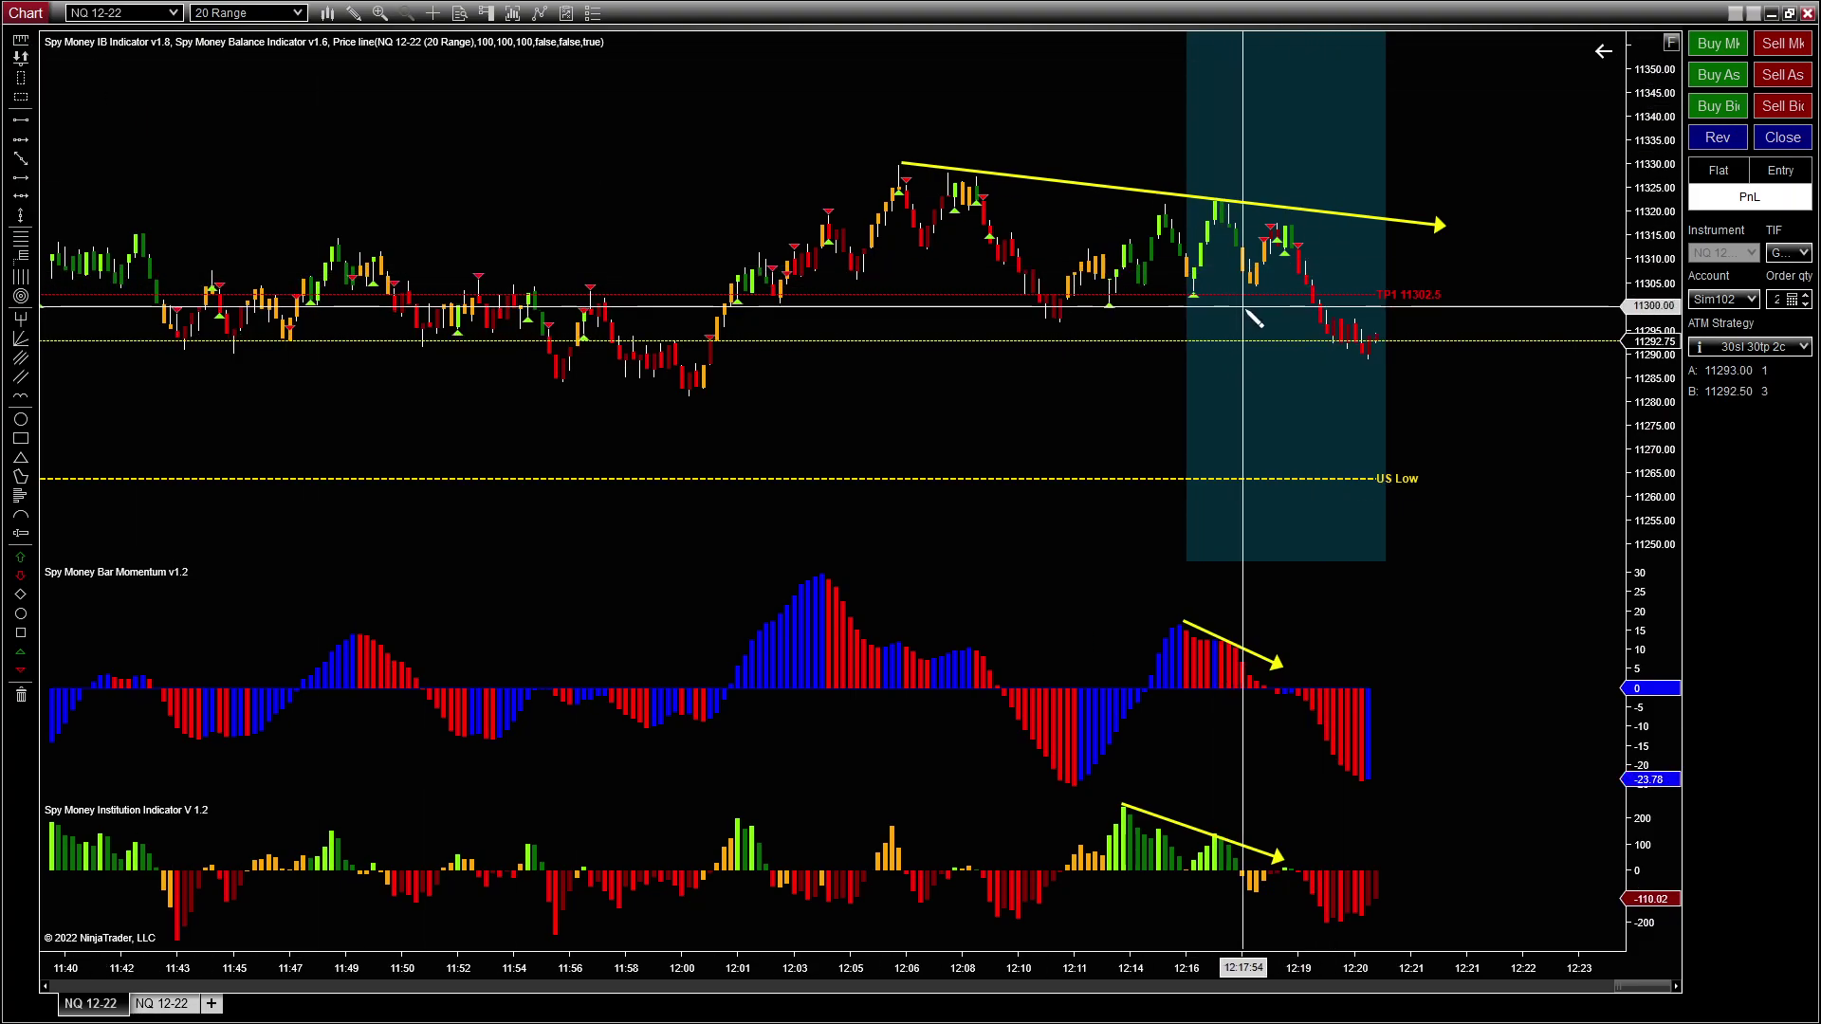
Step: Measure the recent drop with the Ruler and mark 11282.50 with a dashed horizontal line
left_click(1301, 276)
left_click(1358, 357)
left_click(1315, 383)
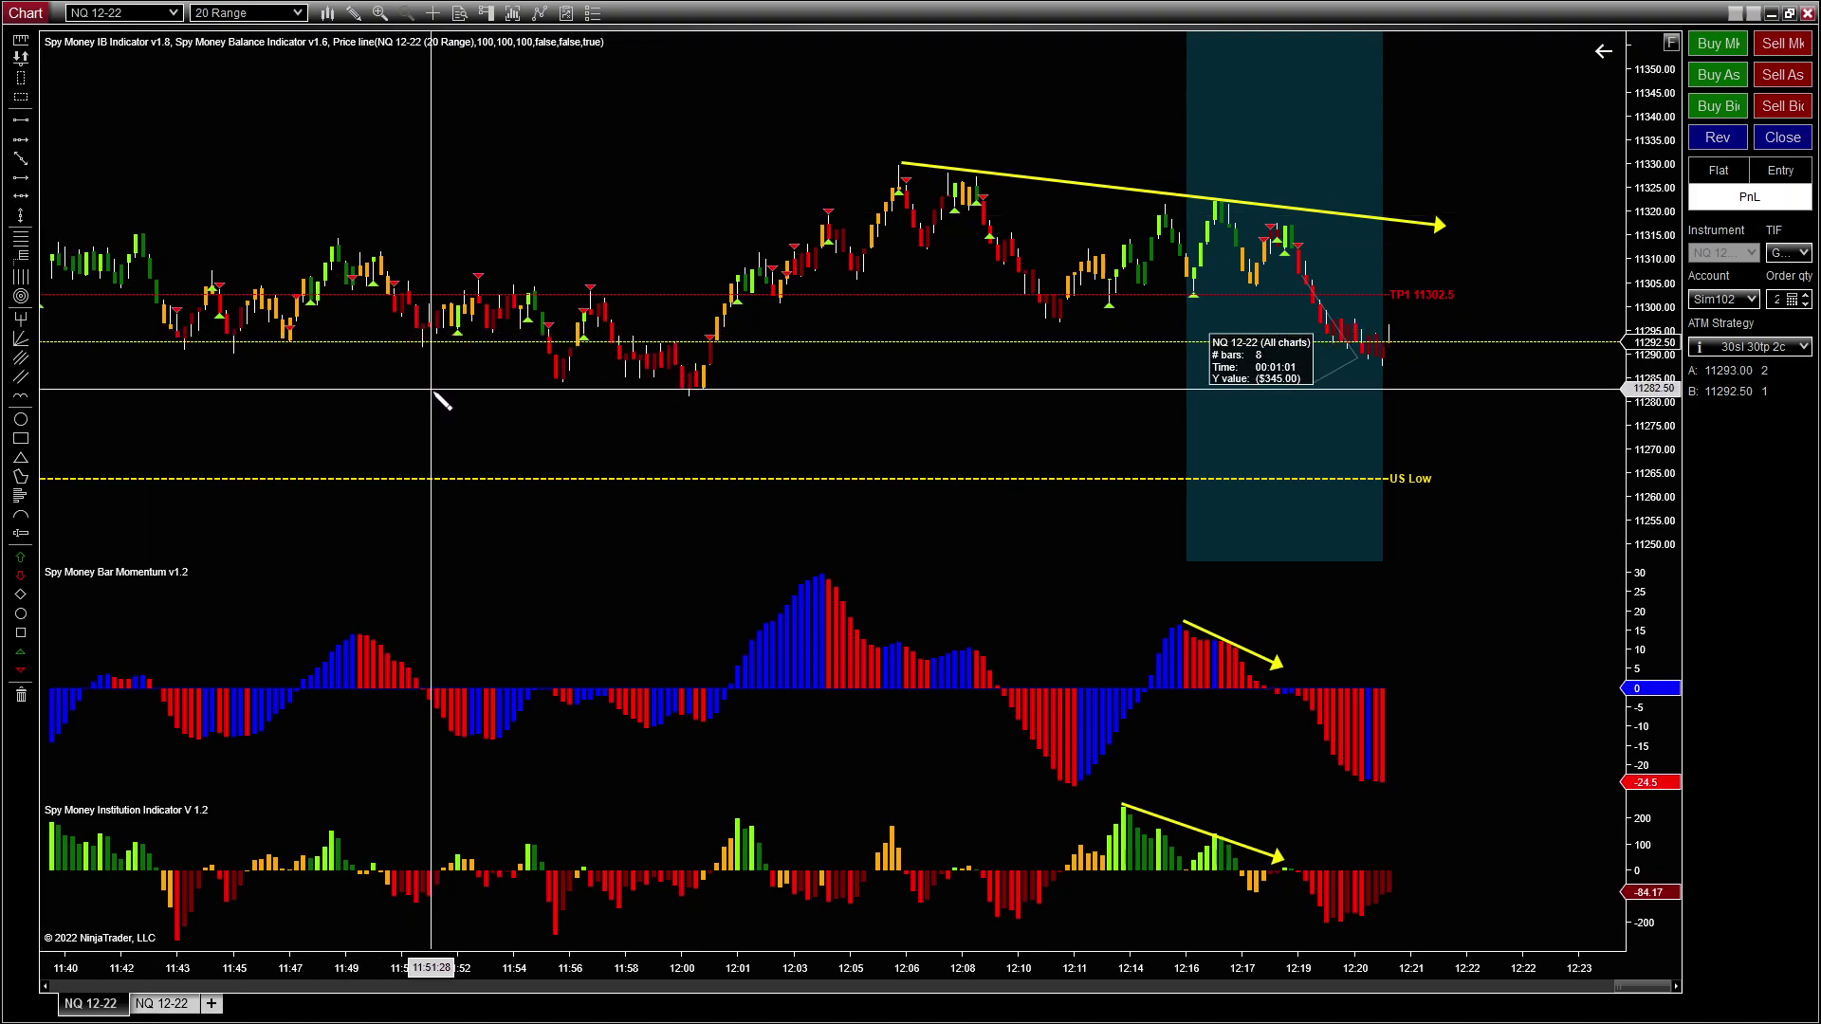
left_click(432, 390)
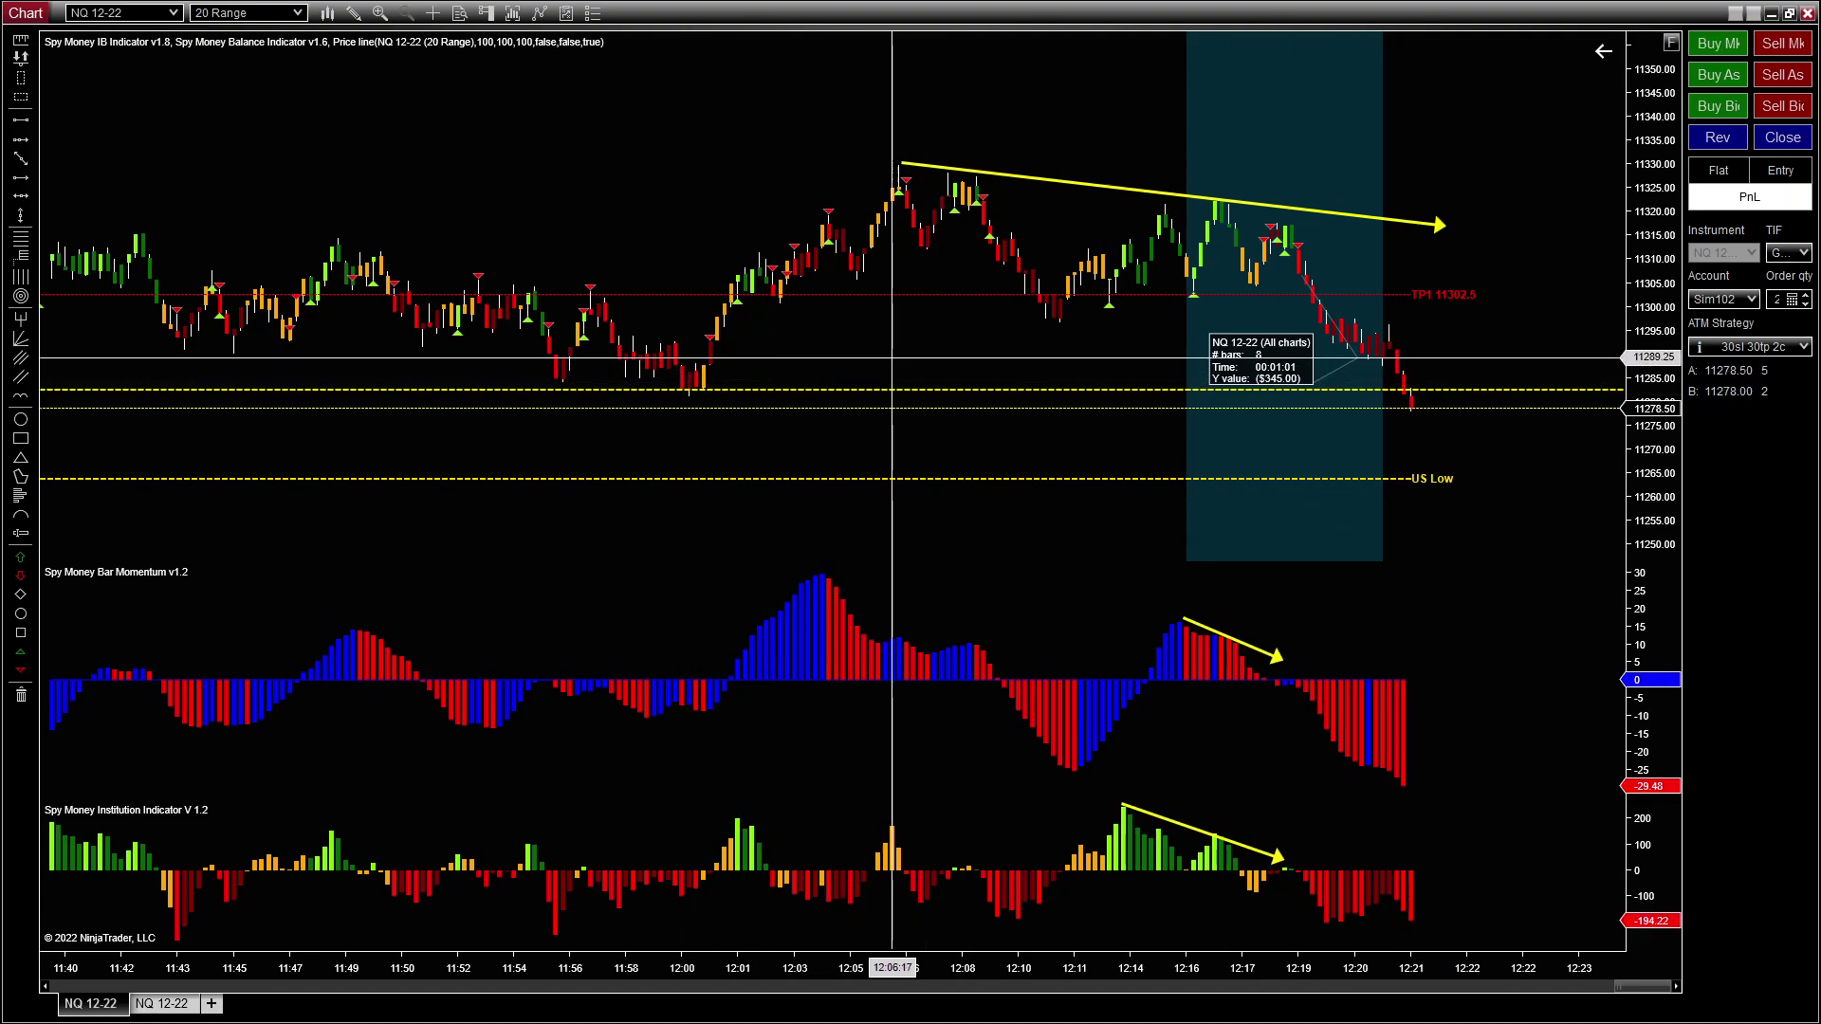
Step: Pan the chart back in time and re-anchor the yellow price arrow's start at the 12:17 high
scroll(837, 357, "down", 2)
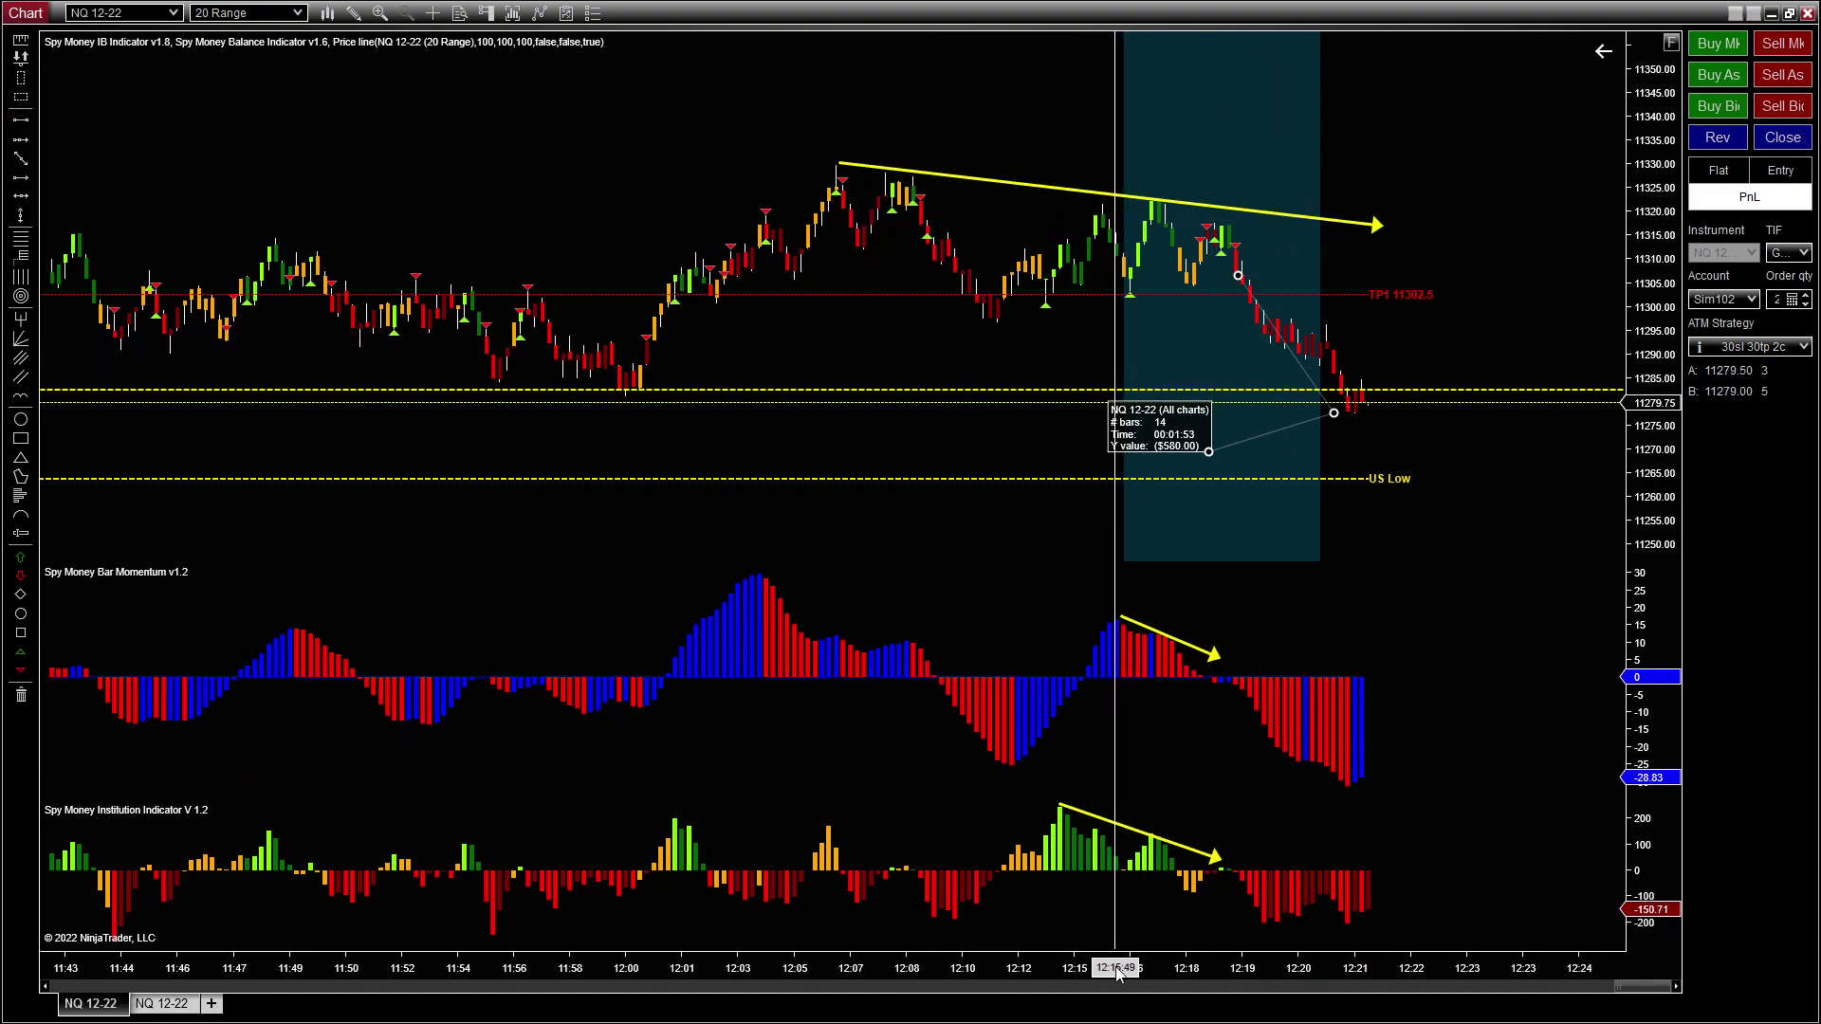
scroll(902, 901, "up", 3)
left_click_drag(691, 341, 1022, 342)
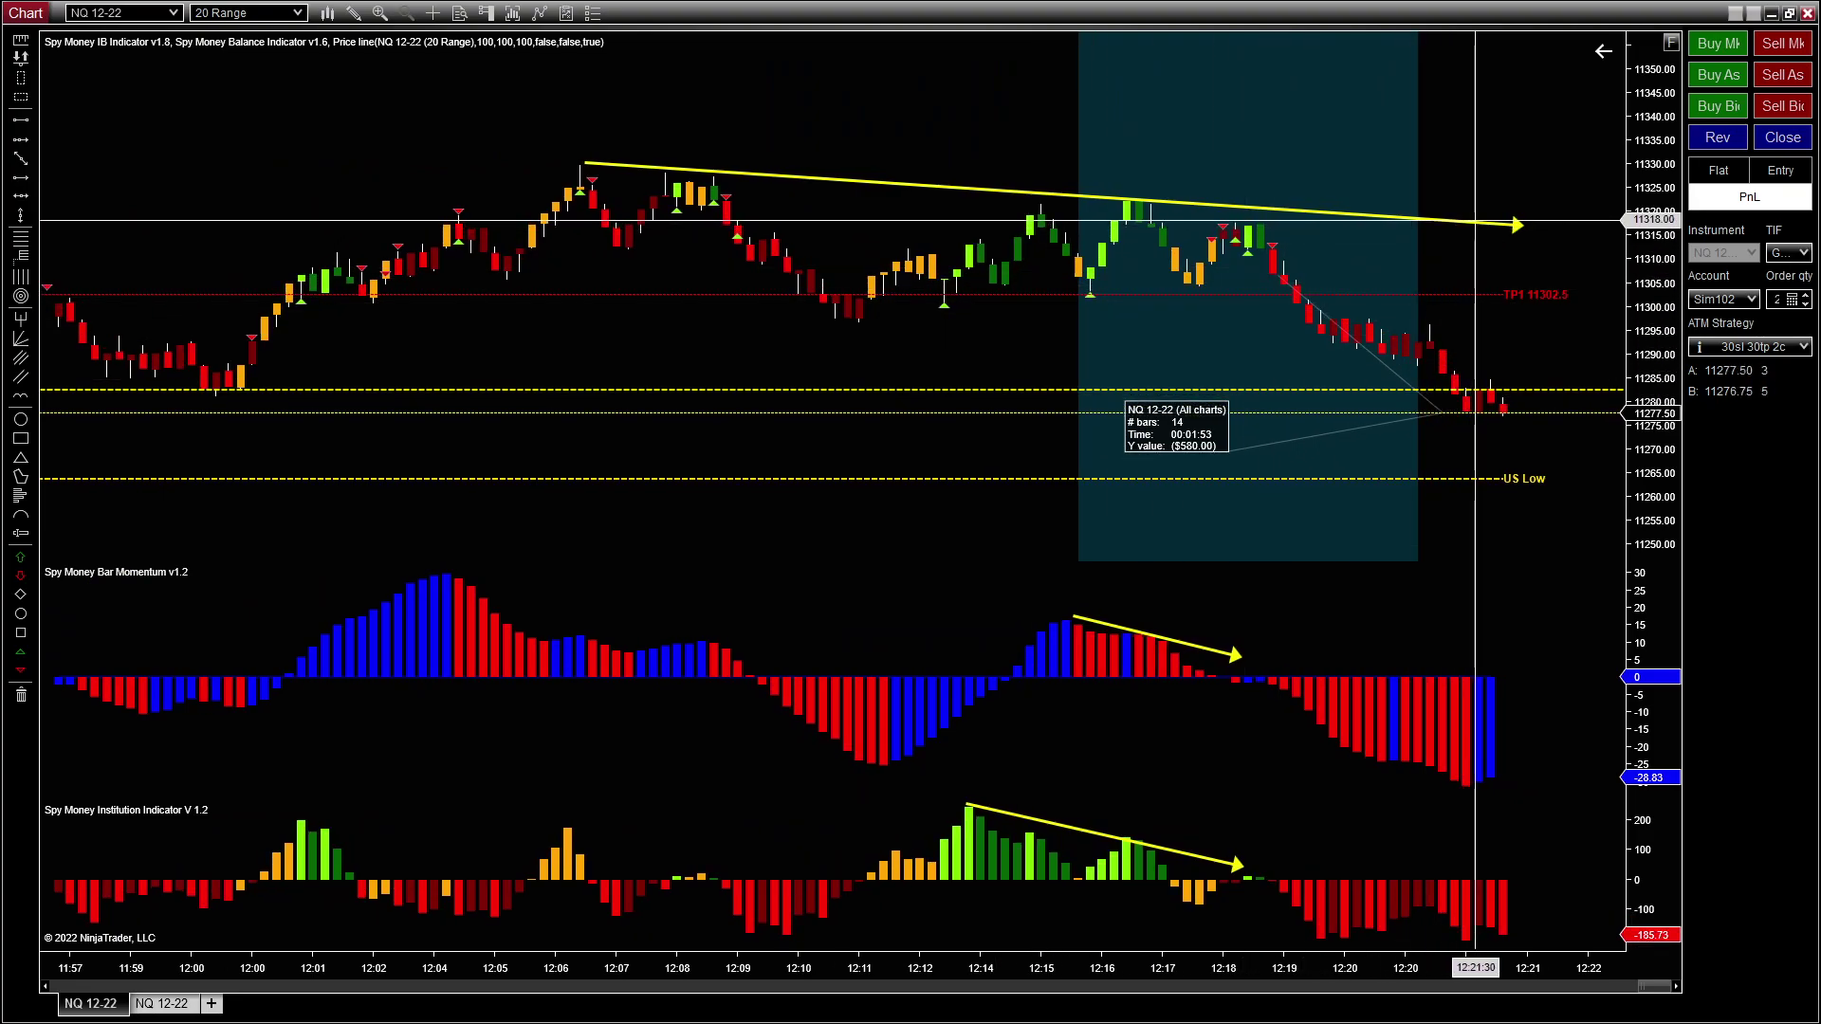
left_click(587, 164)
left_click_drag(587, 163, 1257, 224)
Step: Stretch the yellow price arrow from the 12:18 high down the falling highs to the last bar
left_click_drag(1519, 224, 1518, 397)
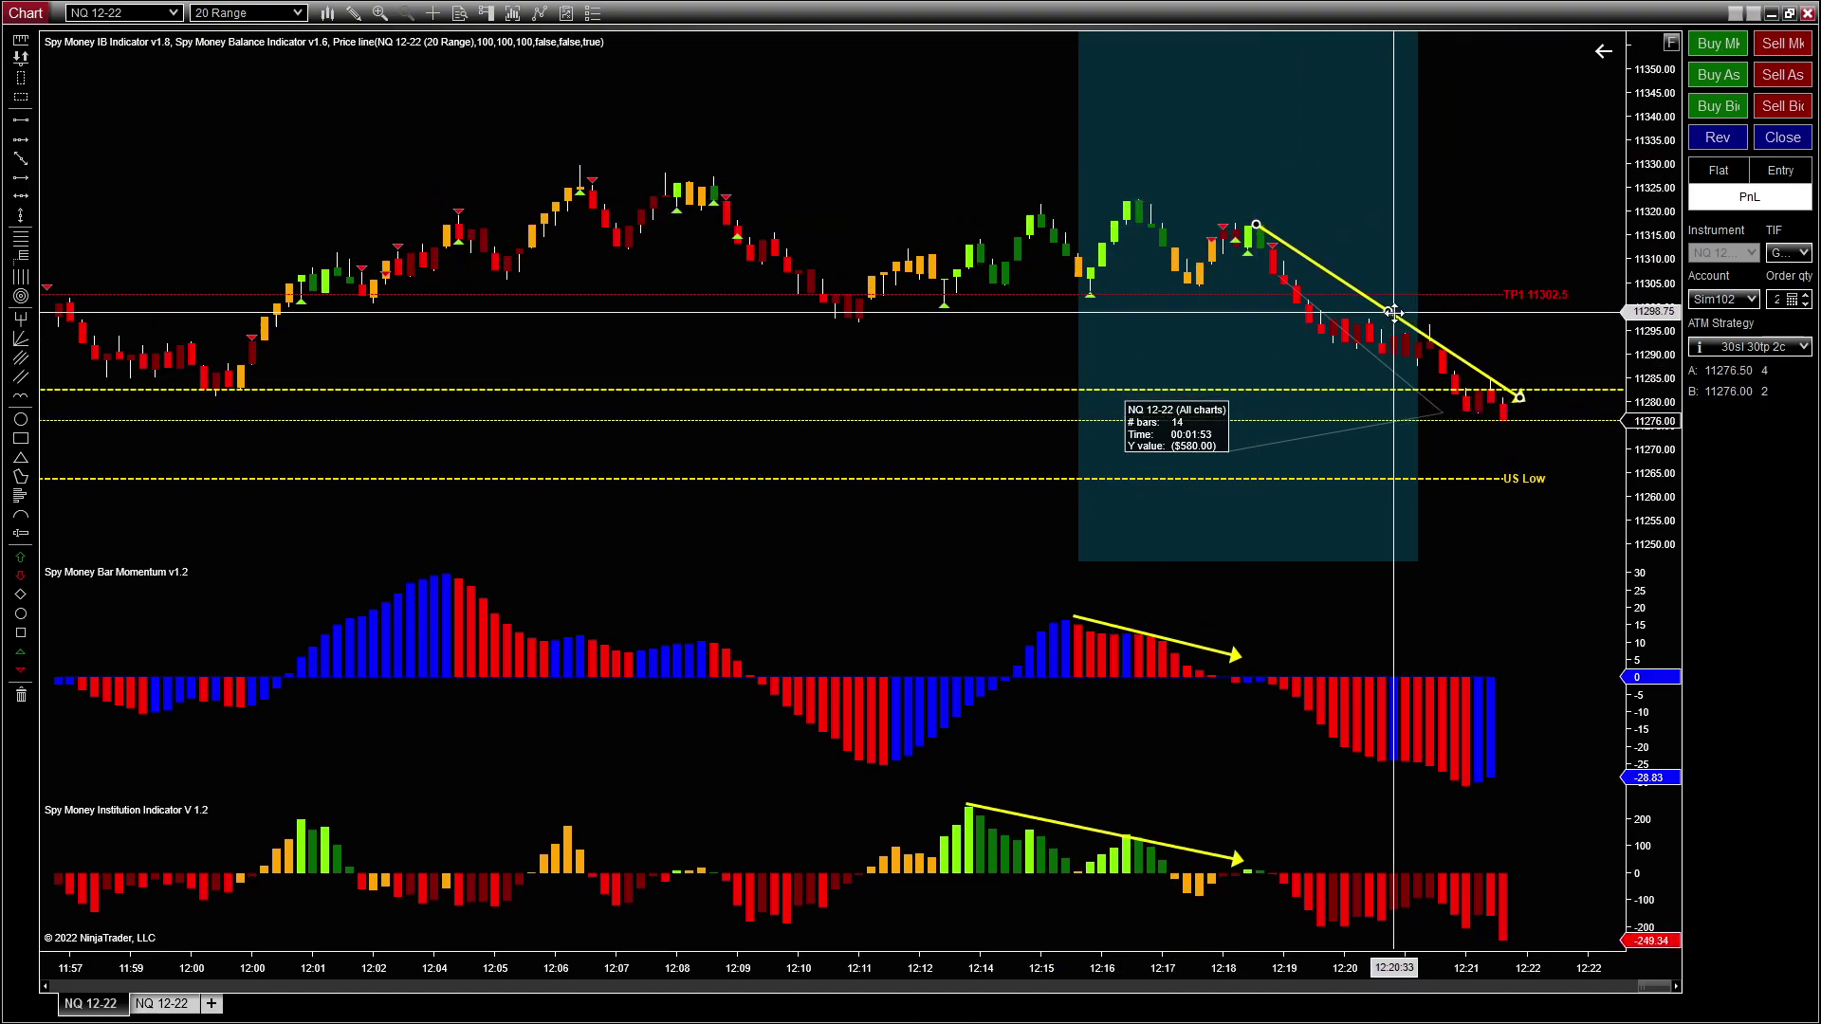
left_click_drag(1257, 224, 1284, 206)
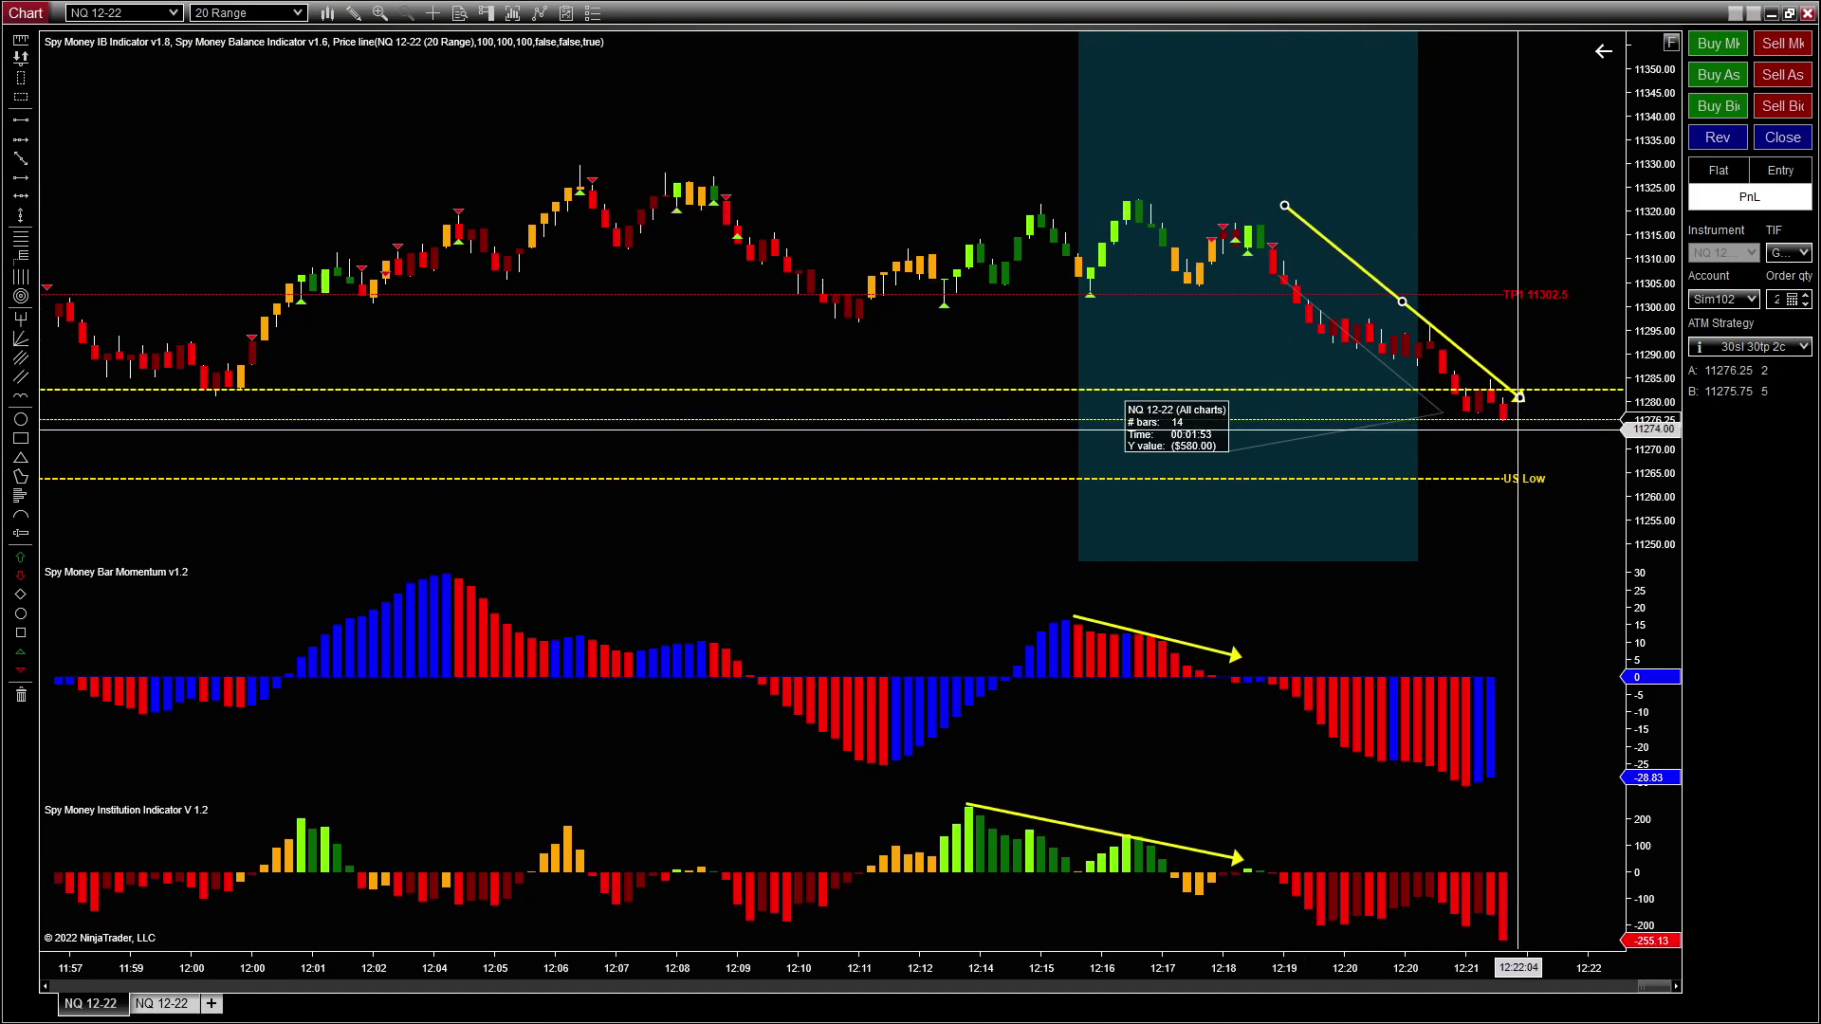
scroll(1521, 336, "right", 3)
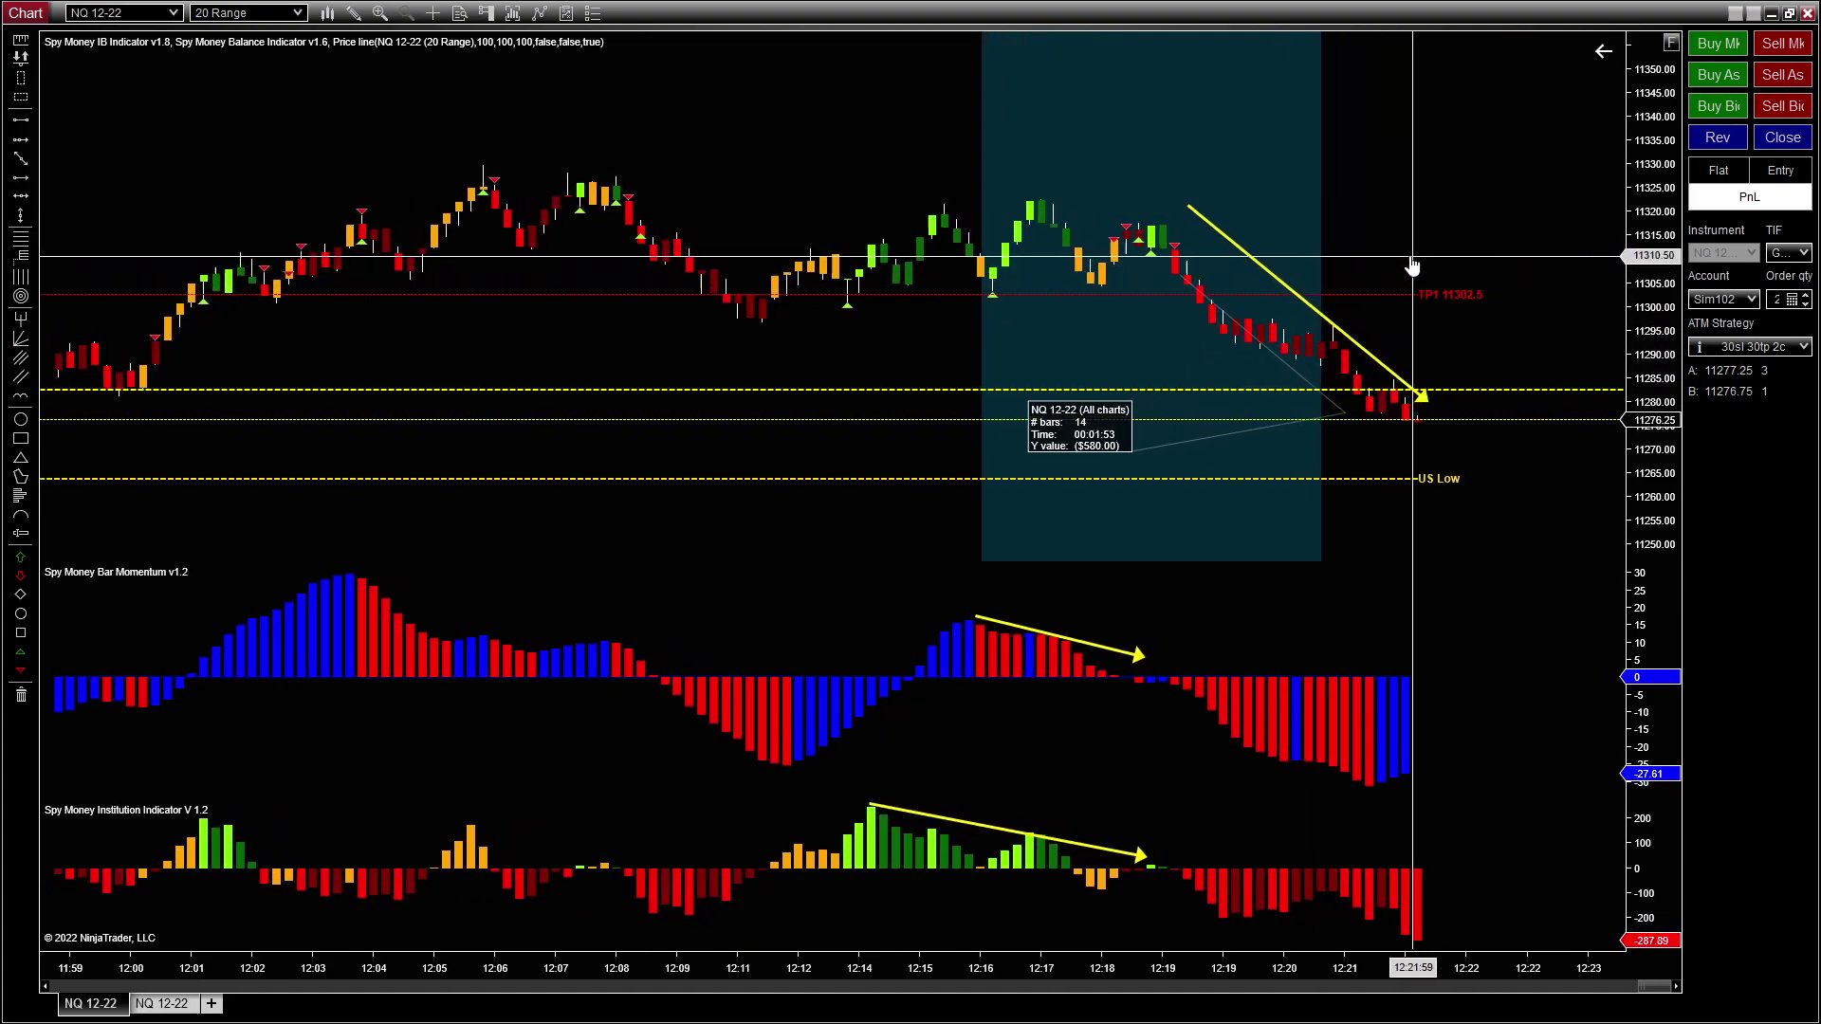
scroll(1646, 254, "down", 5)
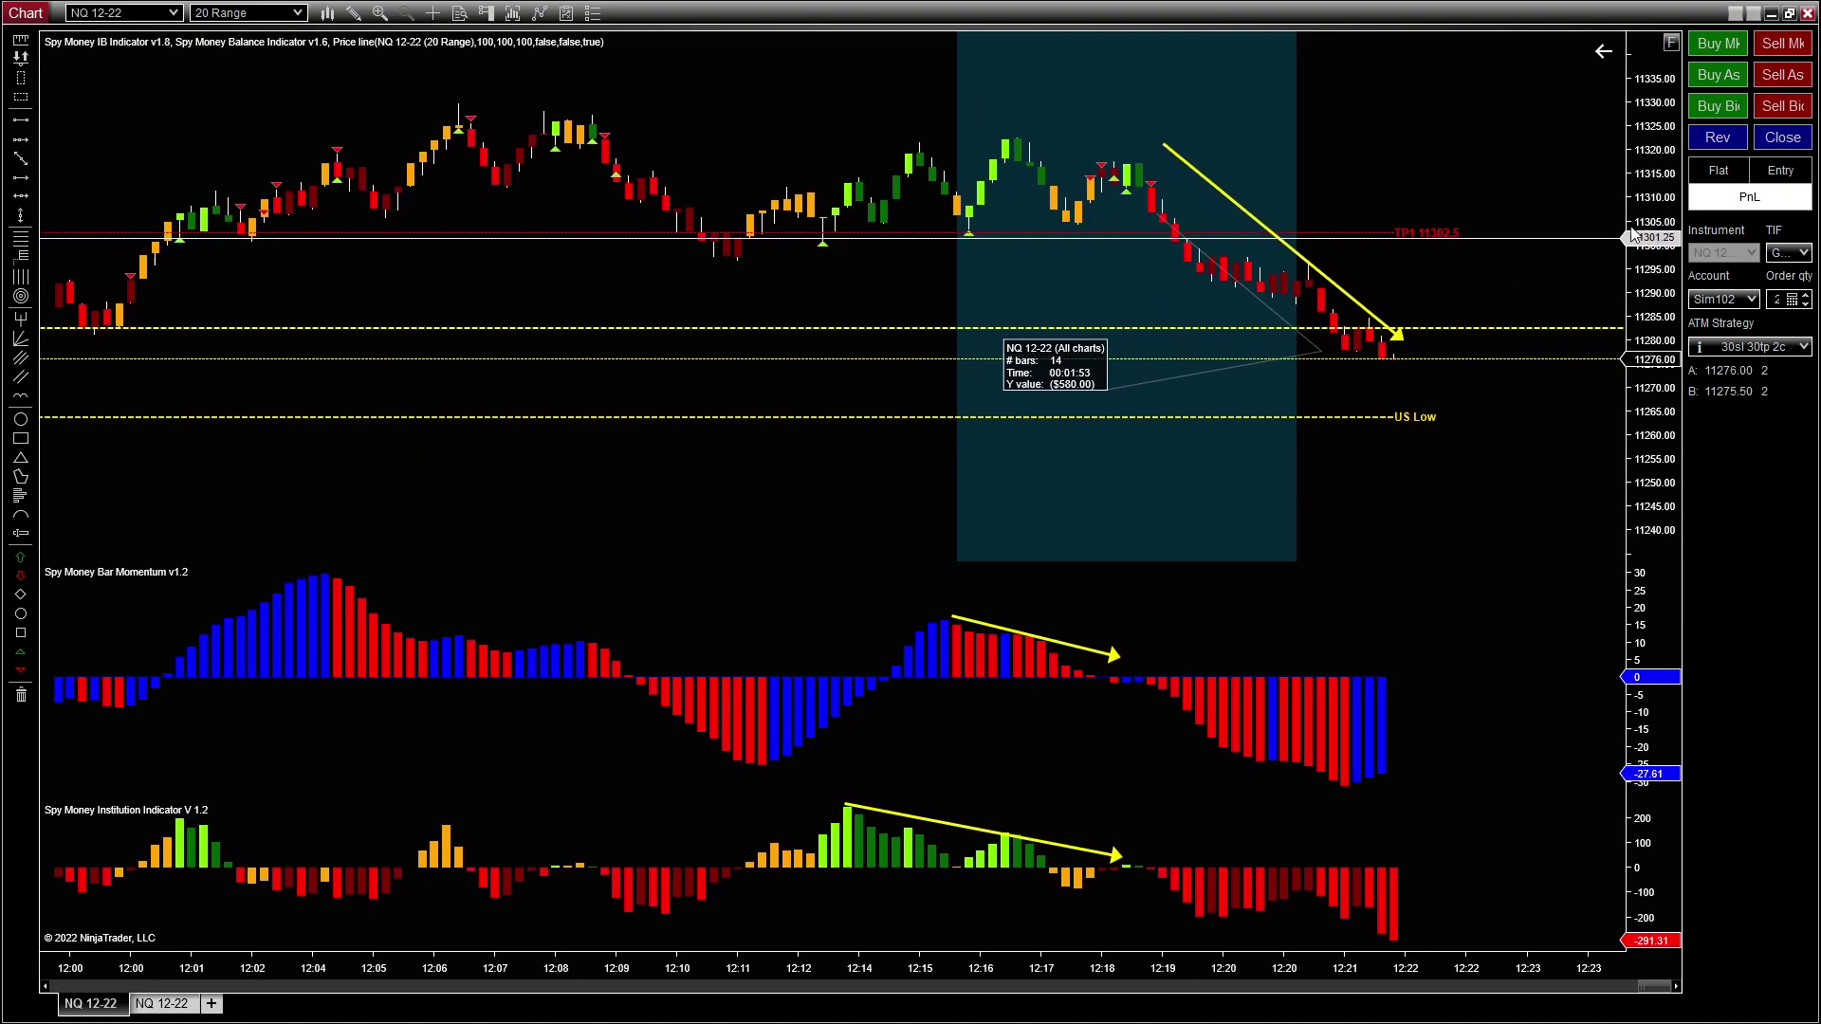
left_click_drag(1600, 177, 1523, 202)
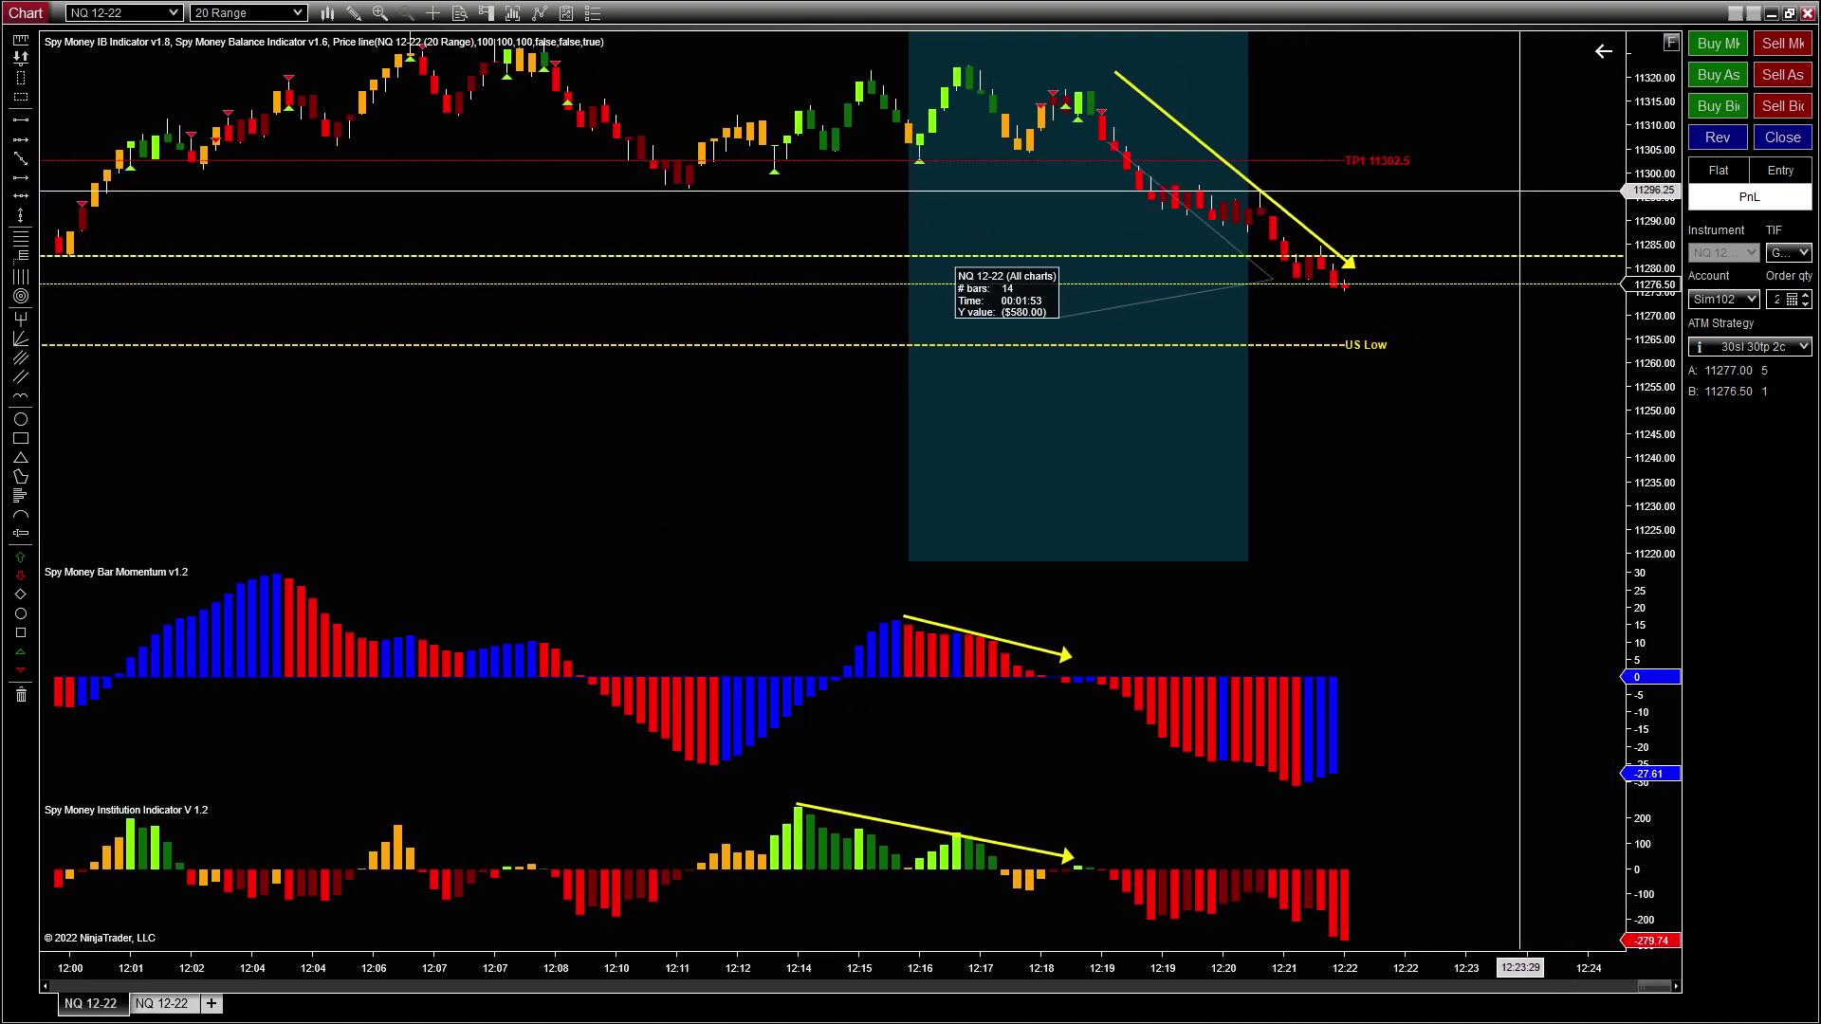
left_click(1348, 260)
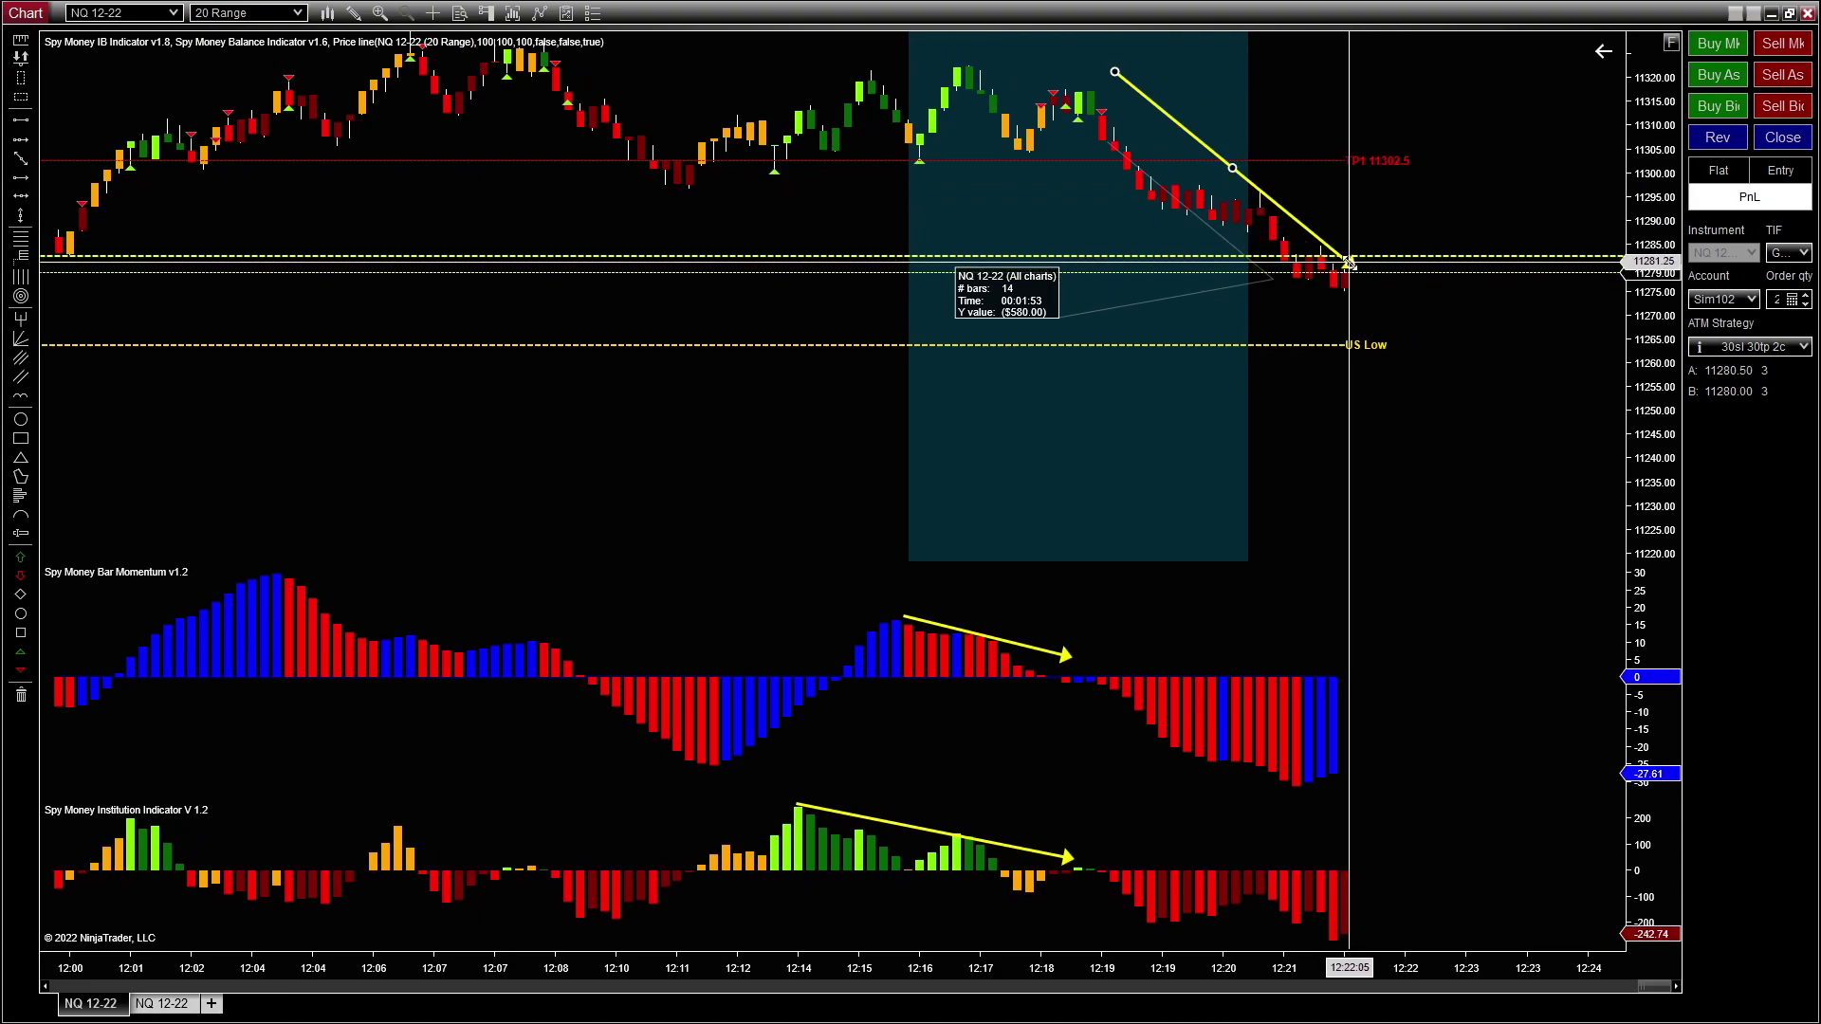
left_click_drag(1348, 260, 1345, 271)
left_click_drag(1115, 73, 1129, 67)
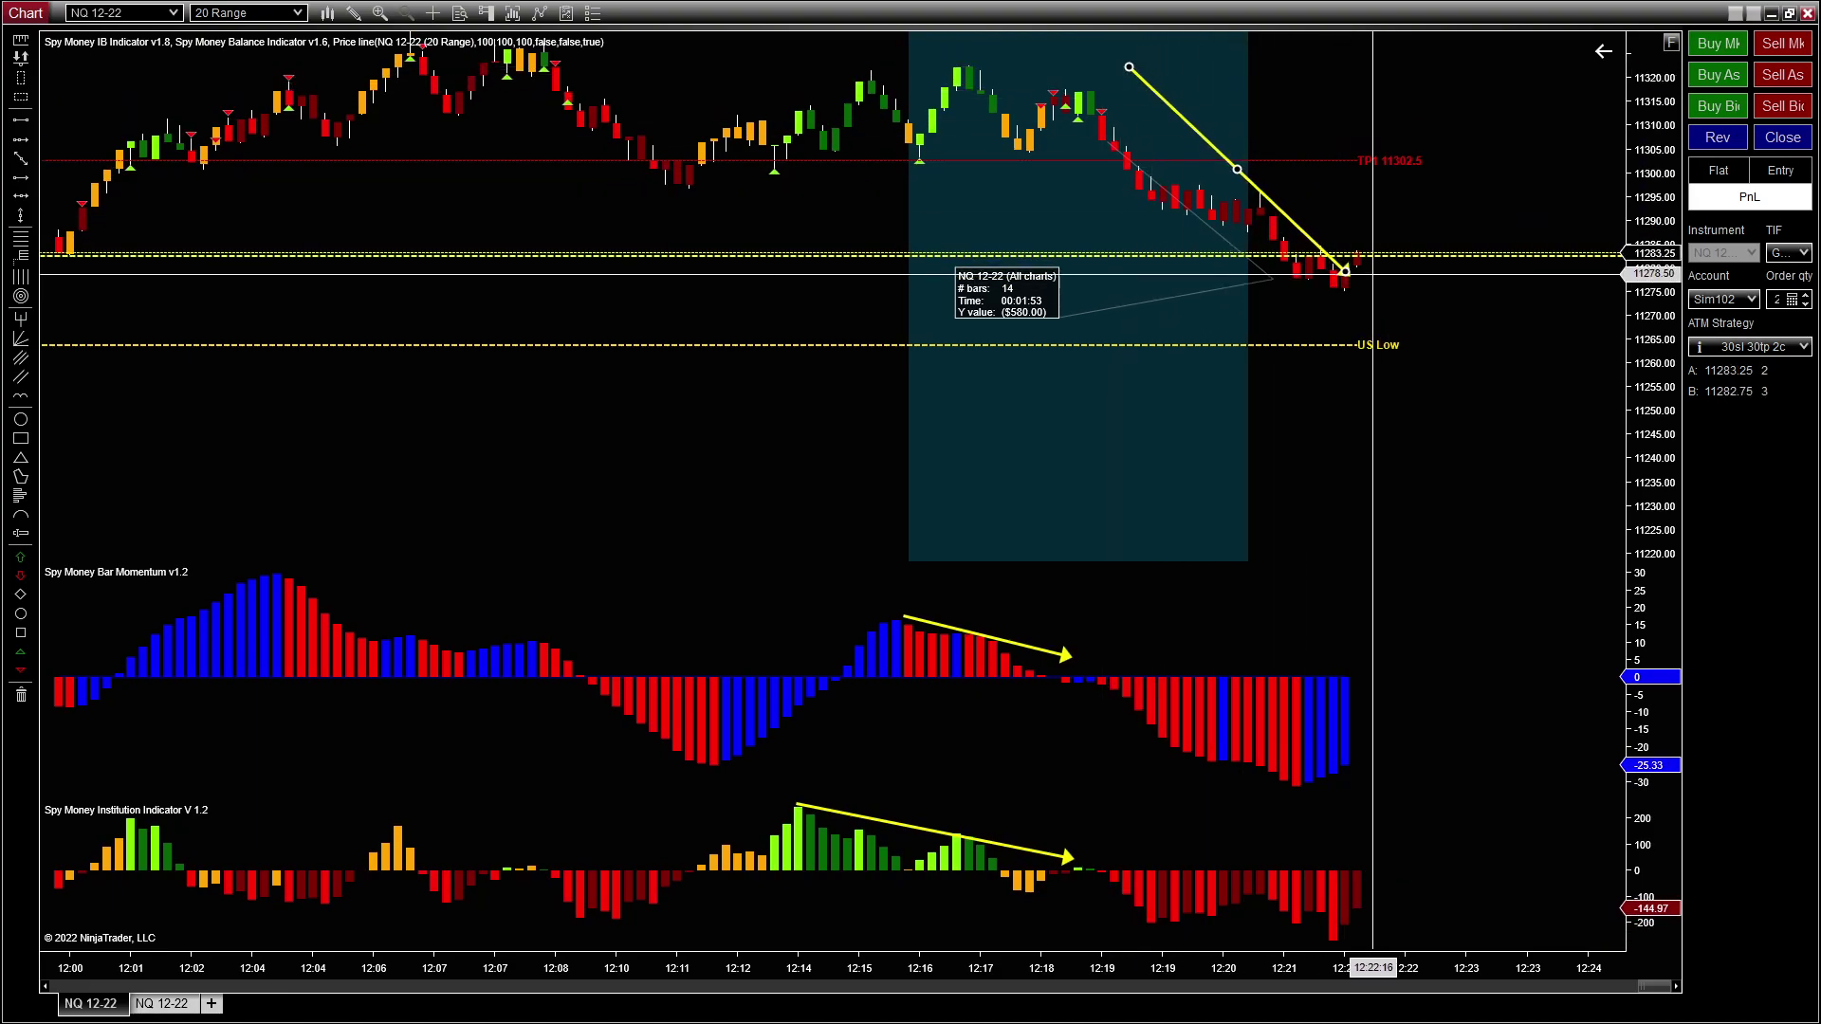
Step: Move the Bar Momentum arrow onto the recent decline, starting on the negative bars
left_click(1067, 653)
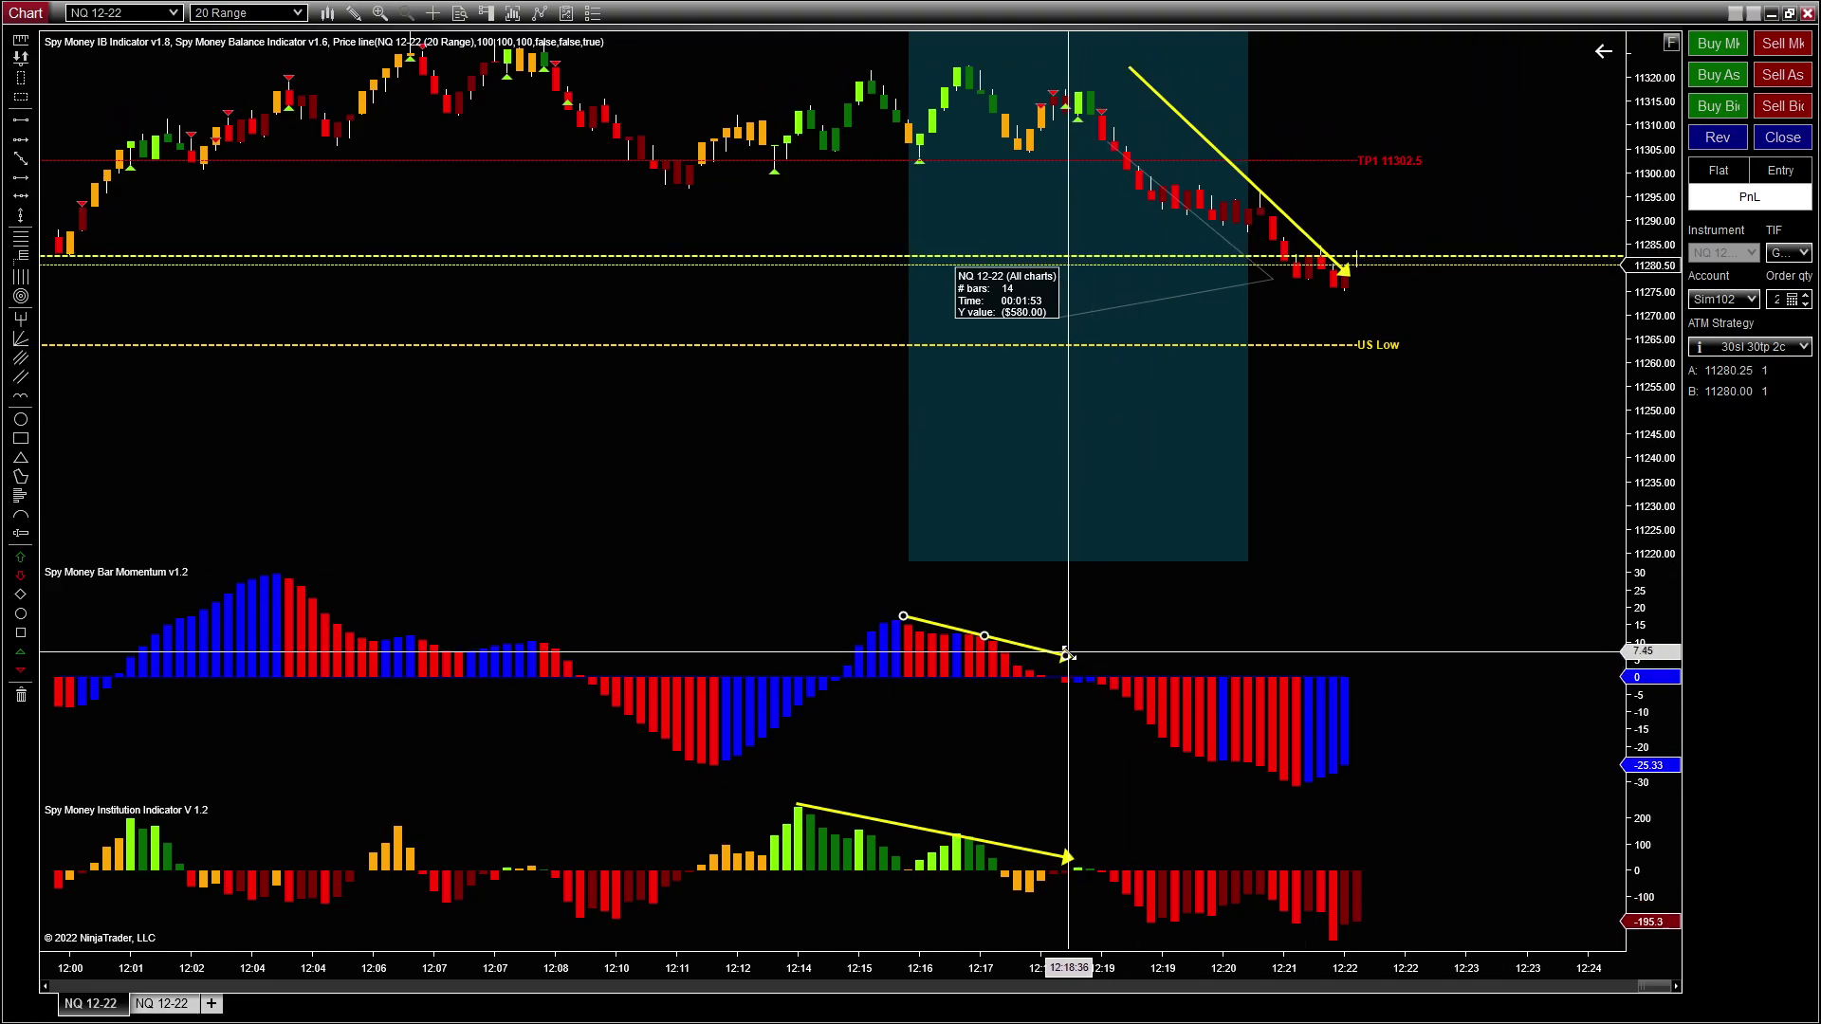
left_click_drag(1009, 643, 1326, 802)
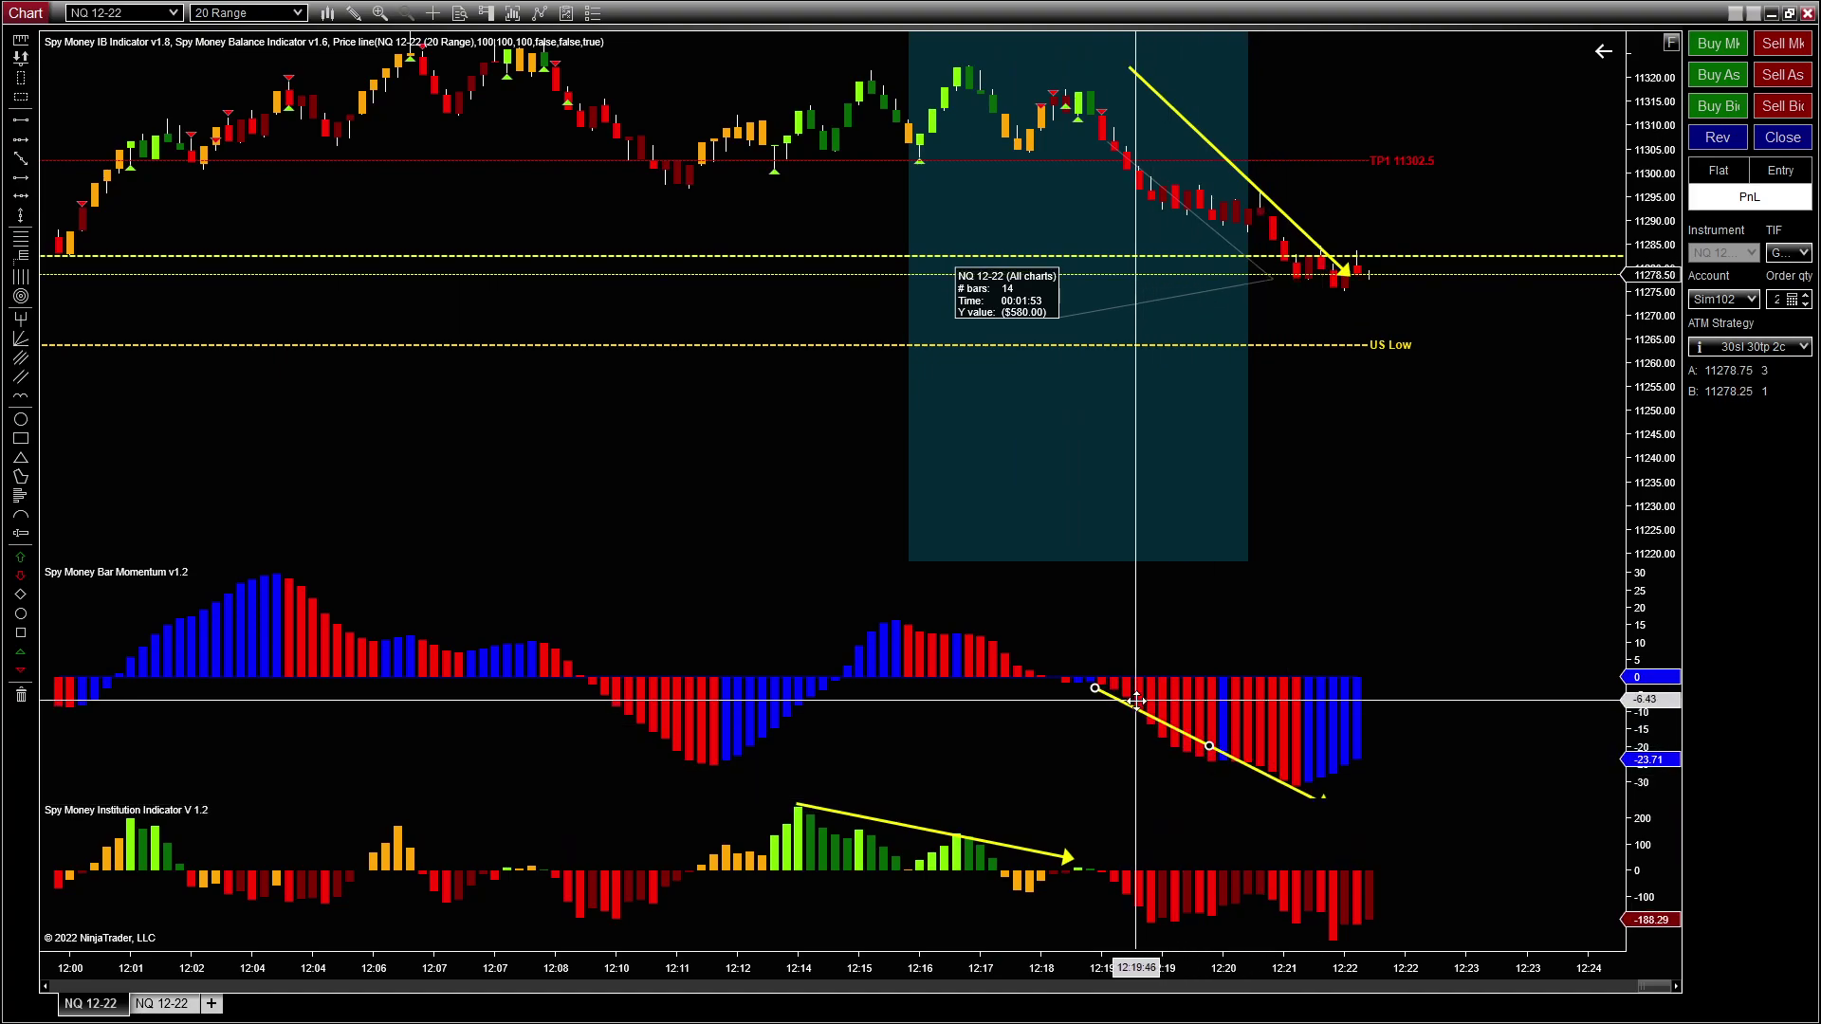
left_click_drag(1095, 687, 1113, 731)
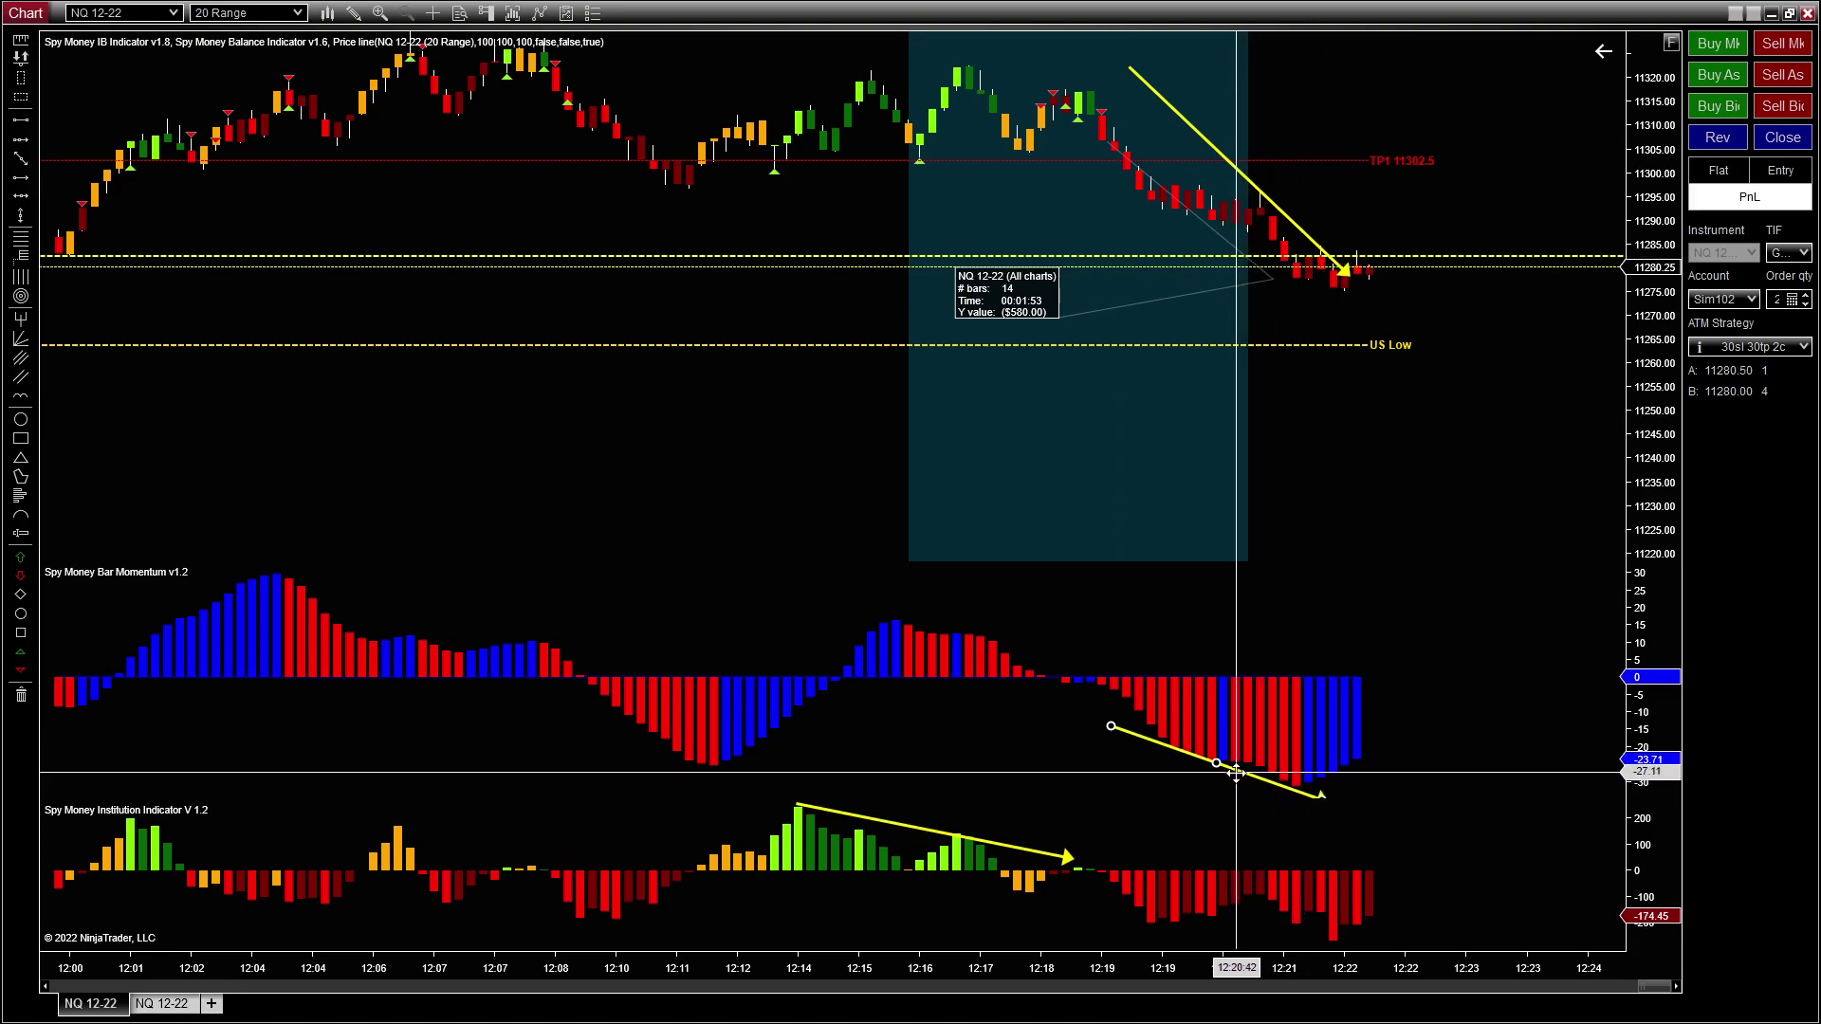
left_click_drag(1236, 773, 1222, 766)
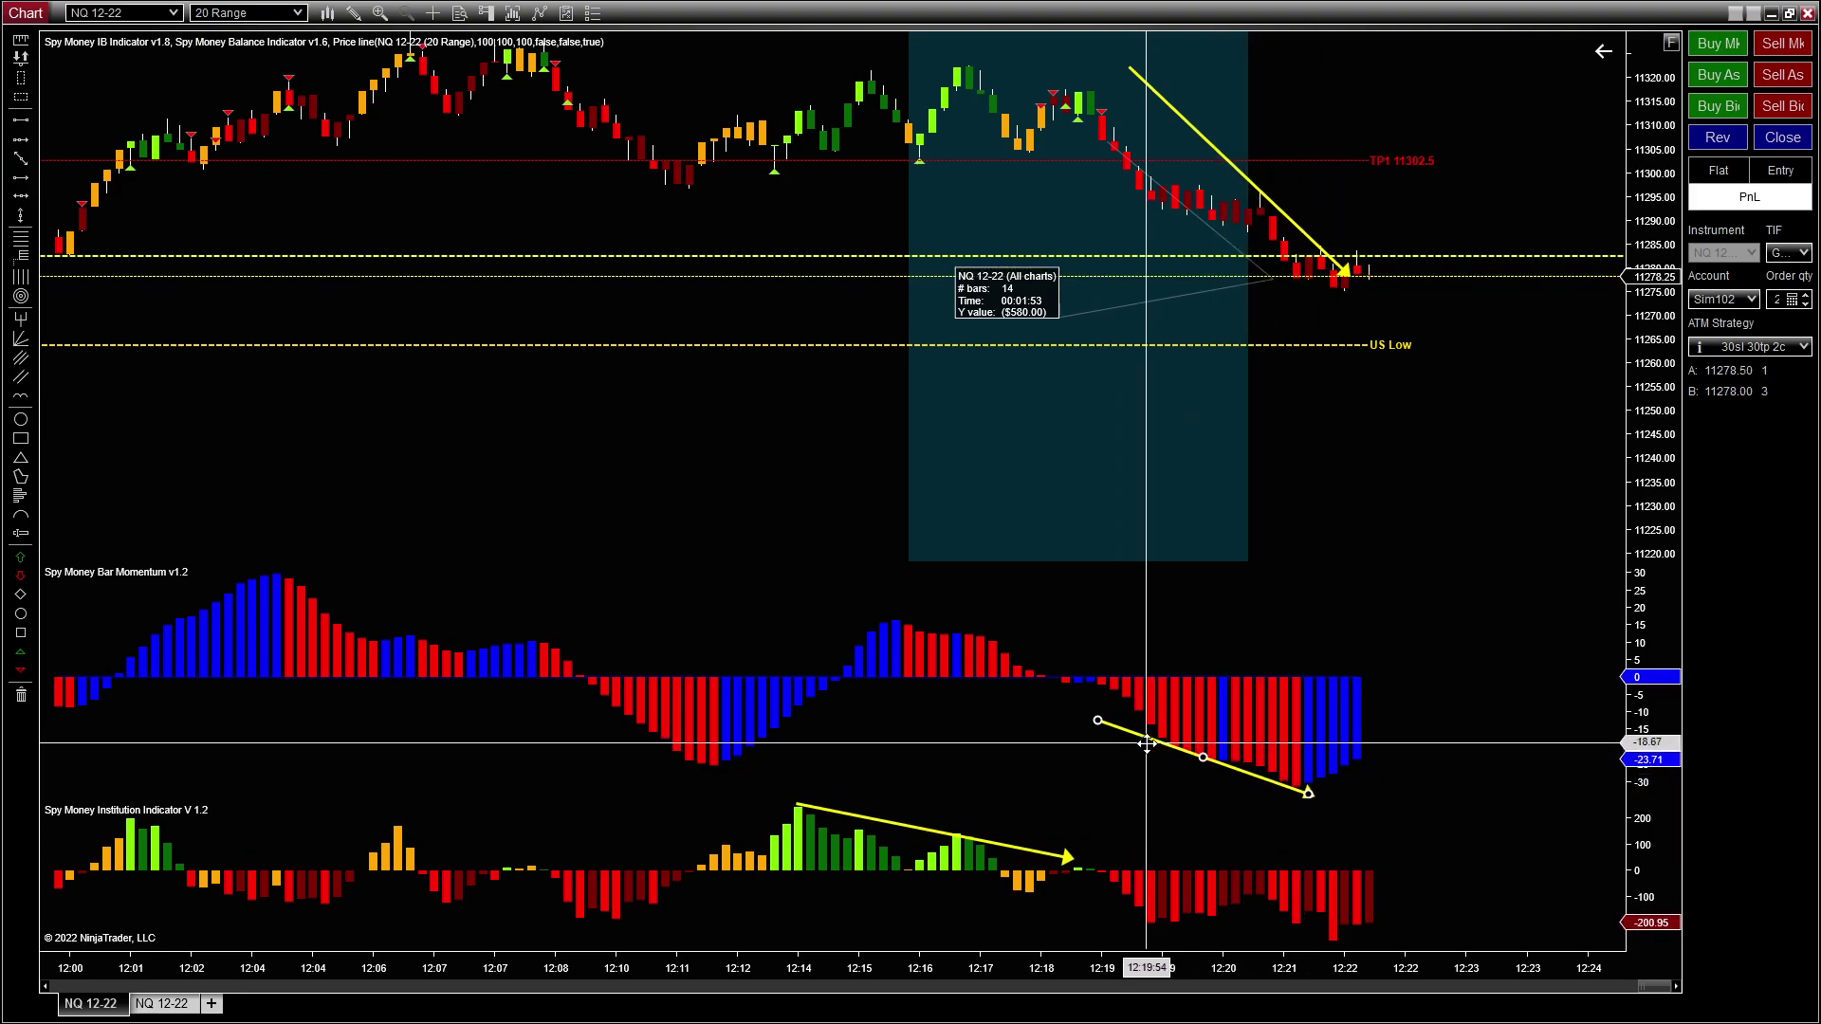
Step: Move the Institution arrow onto its falling bars and nudge the momentum arrow slightly right
left_click_drag(939, 830, 1357, 944)
left_click_drag(1063, 888, 1247, 913)
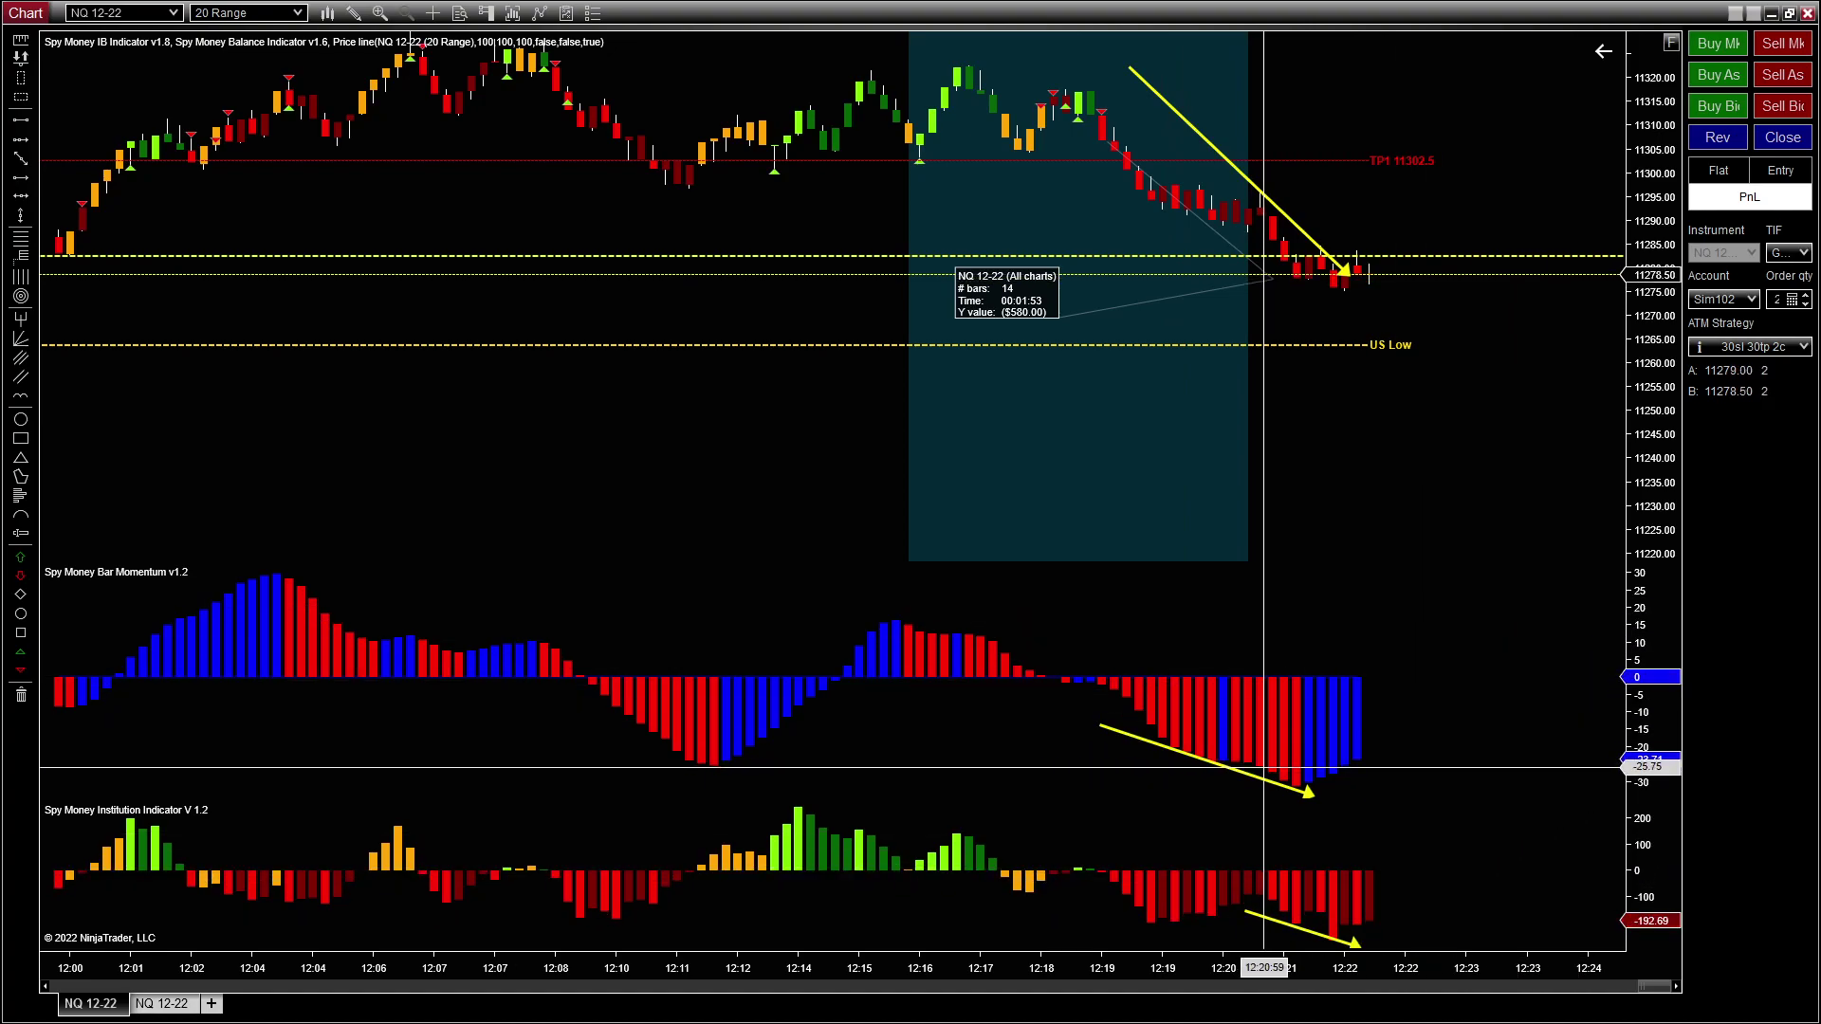
mouse_move(1257, 778)
left_mouse_down()
mouse_move(1290, 780)
mouse_move(1272, 780)
left_mouse_up()
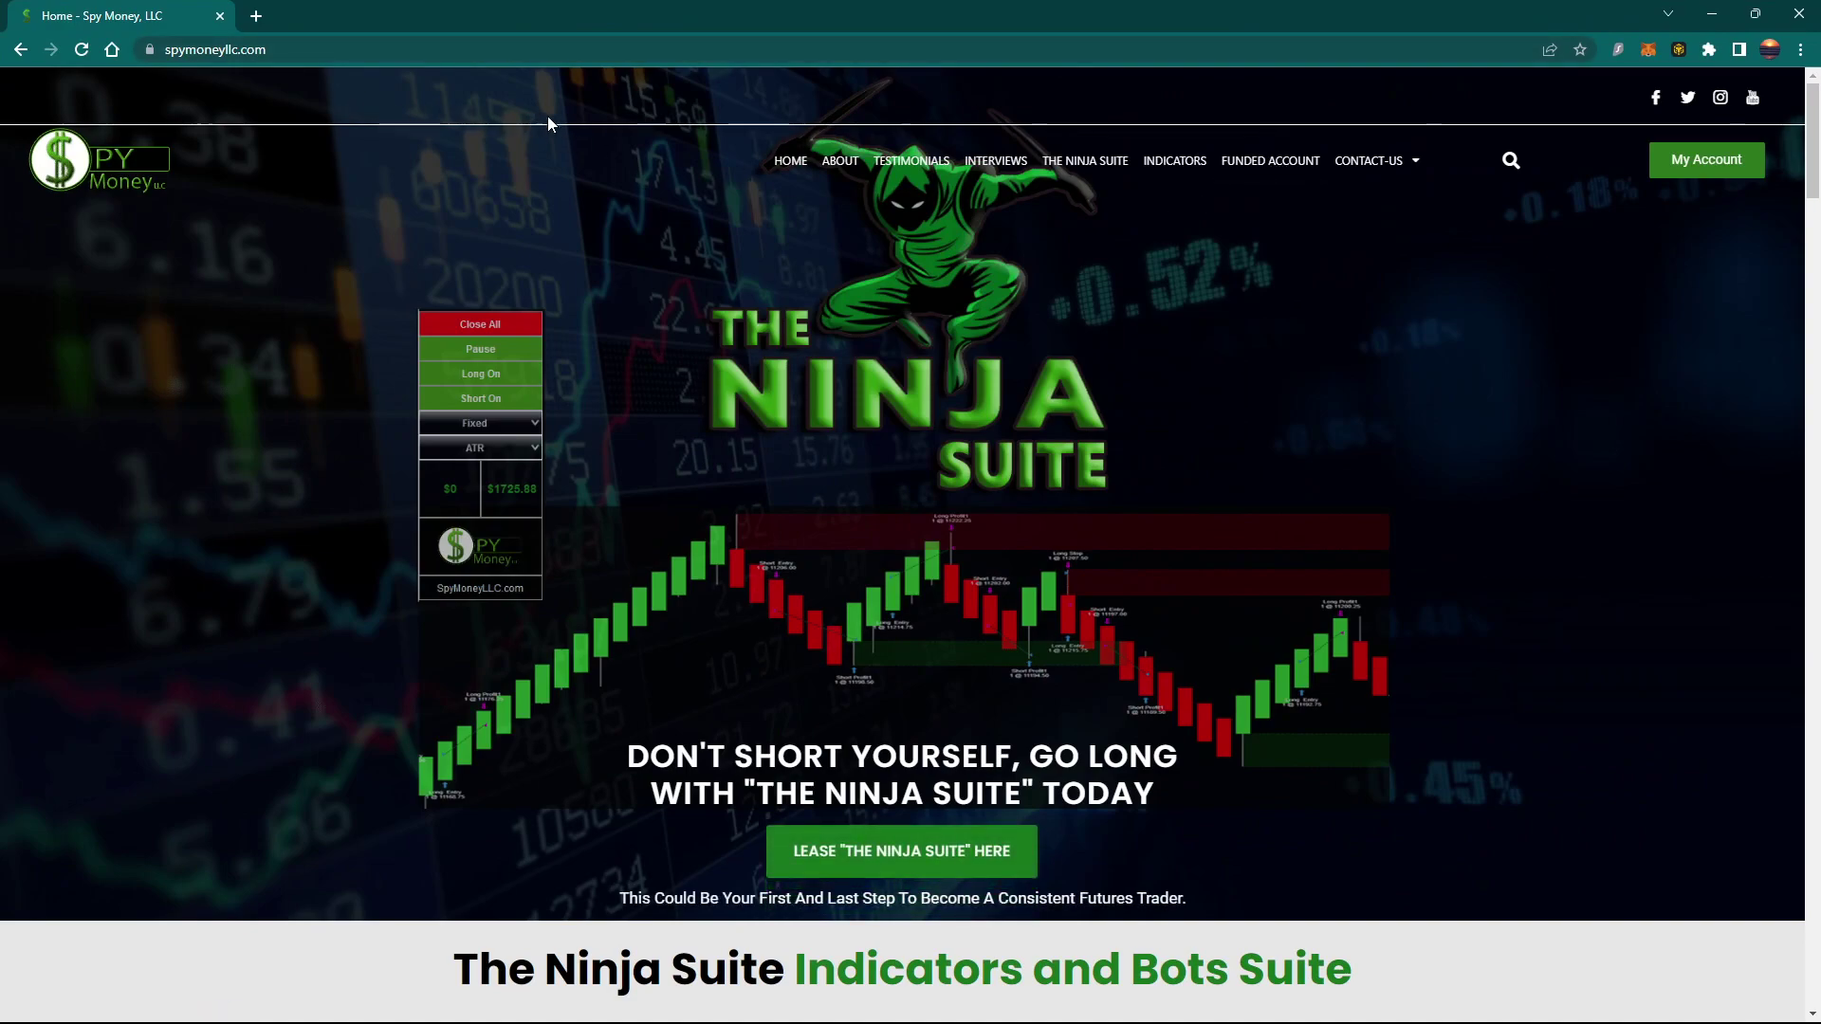
Step: Open The Ninja Suite page and scroll through its content
left_click(1085, 161)
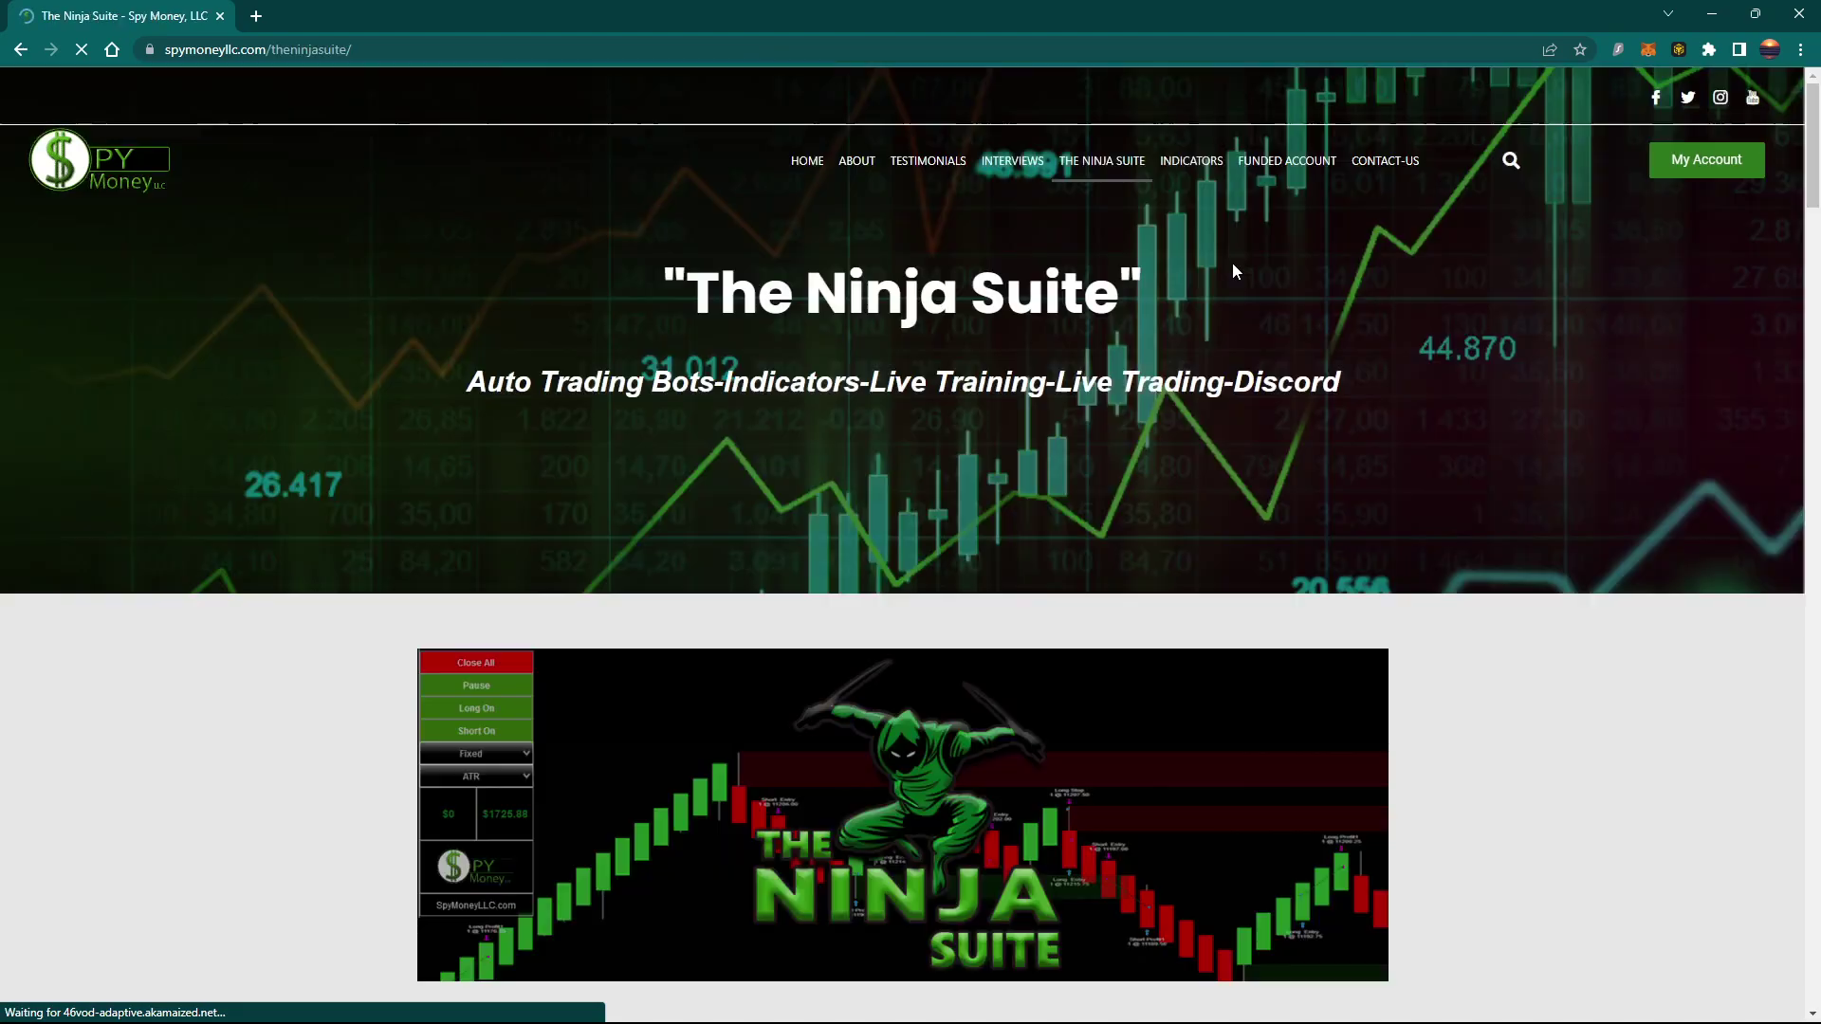
scroll(1050, 397, "down", 9)
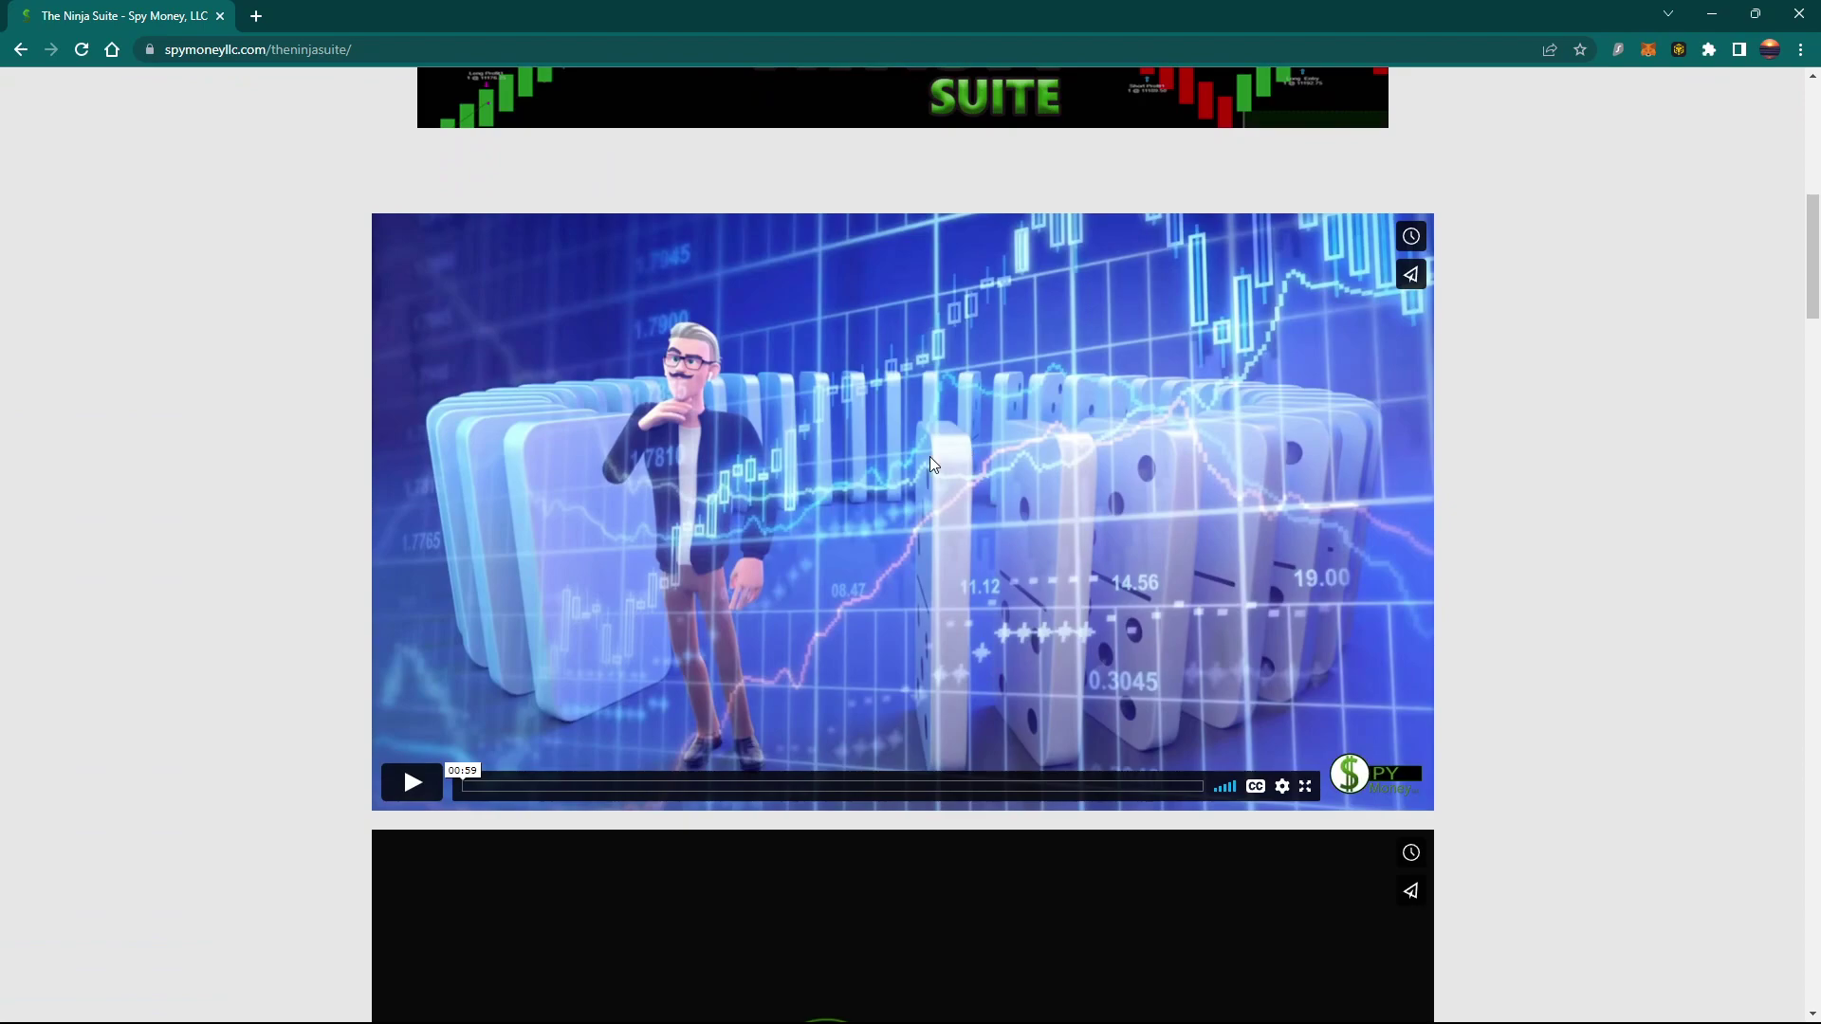
scroll(929, 461, "down", 14)
scroll(906, 424, "up", 1)
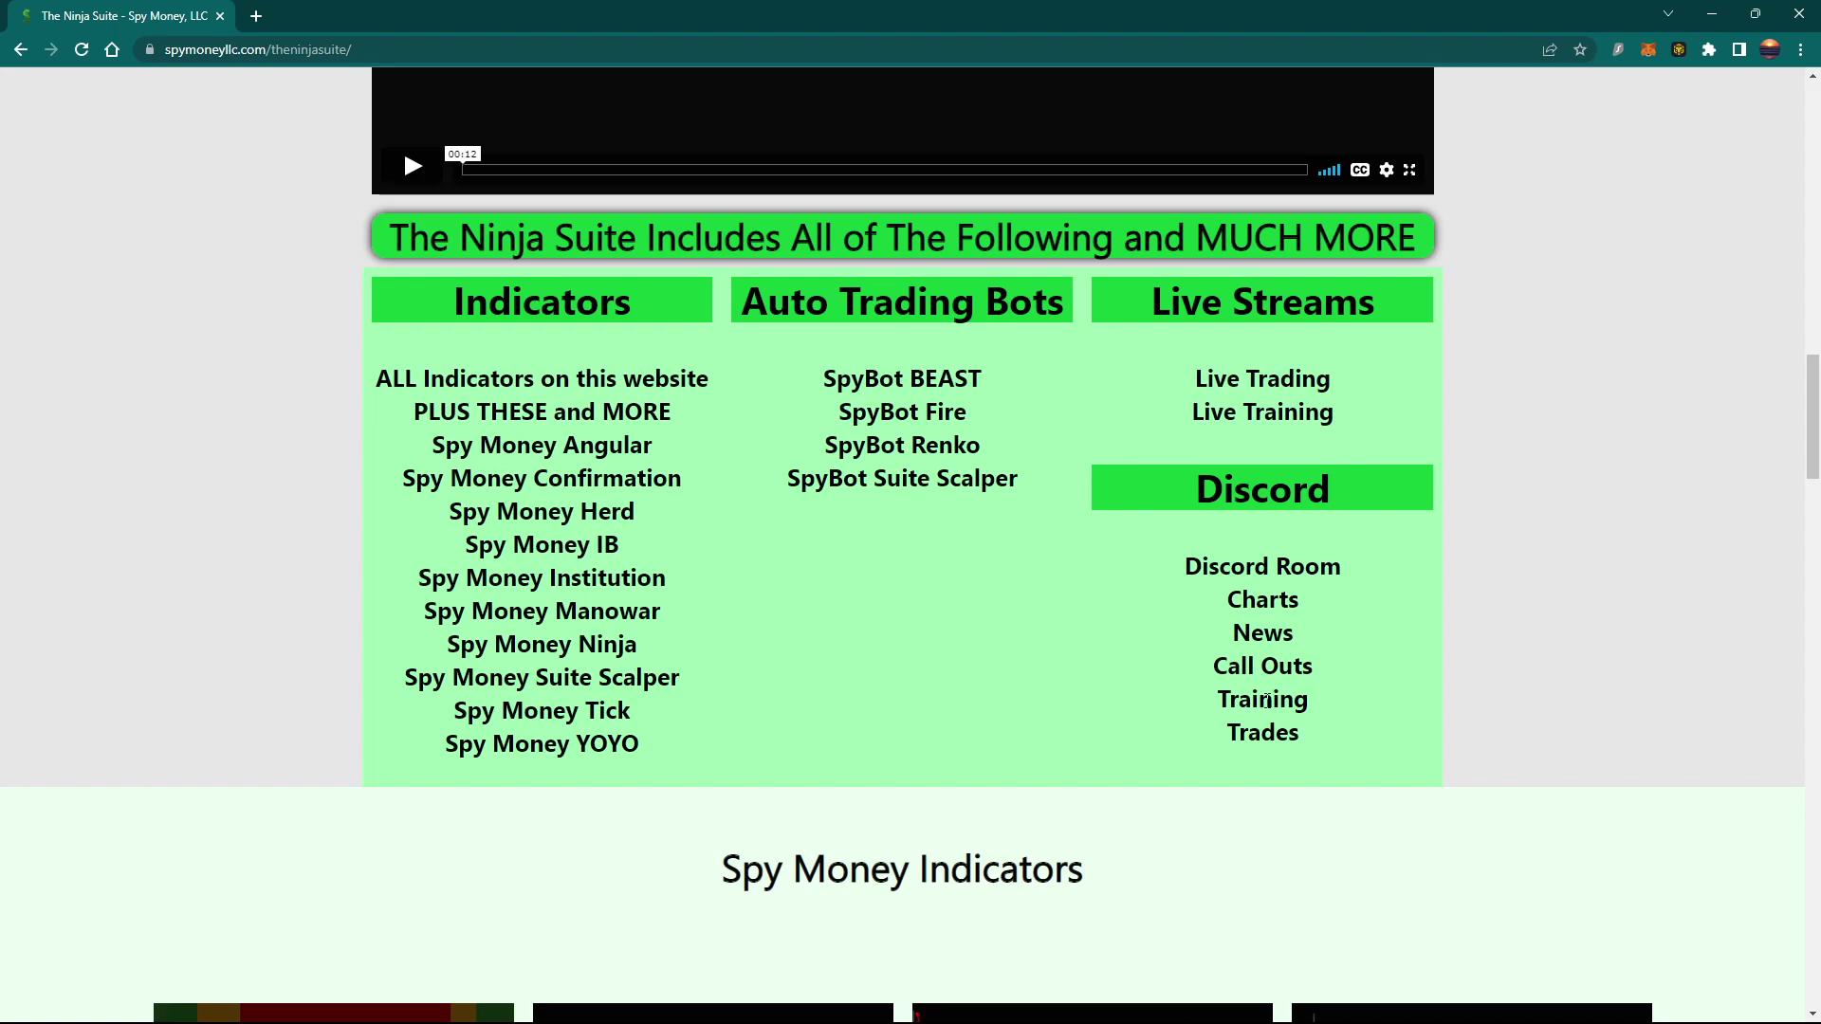
scroll(1259, 700, "down", 1)
scroll(1260, 699, "up", 1)
Step: Go to the Contact Us page and scroll down to its enquiry form
scroll(1352, 440, "up", 15)
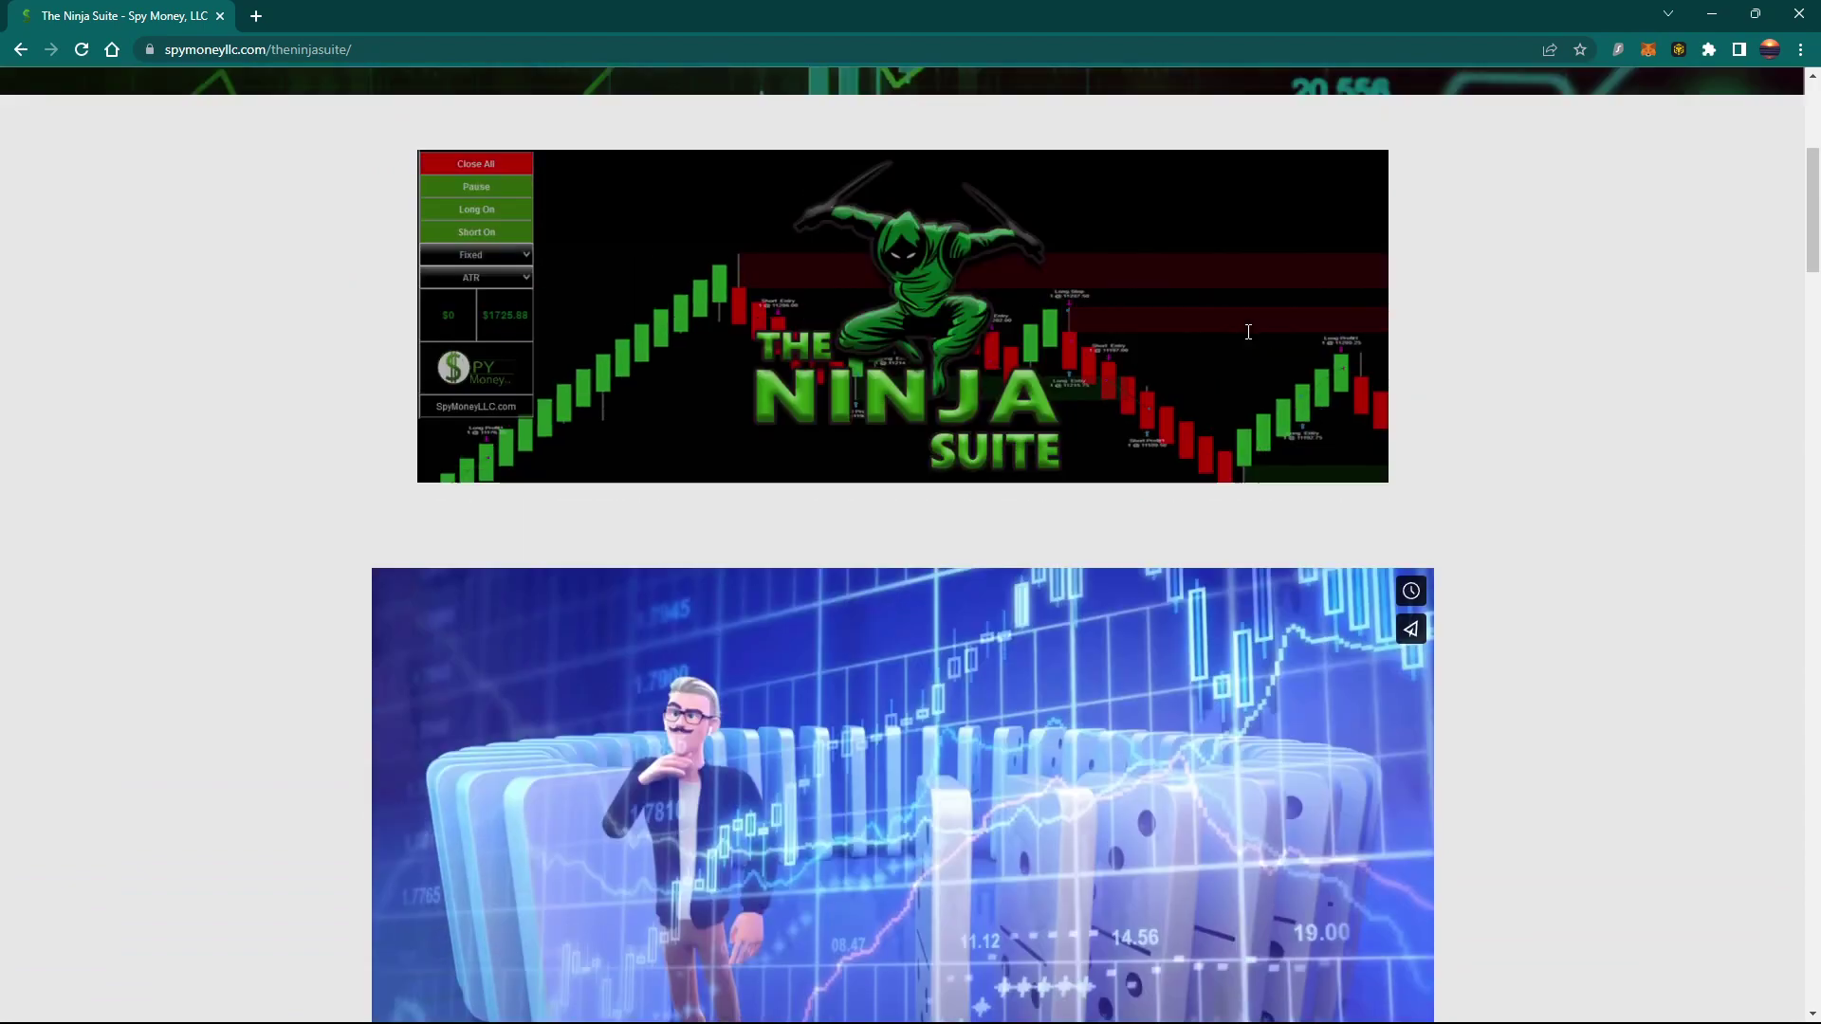
left_click(1358, 167)
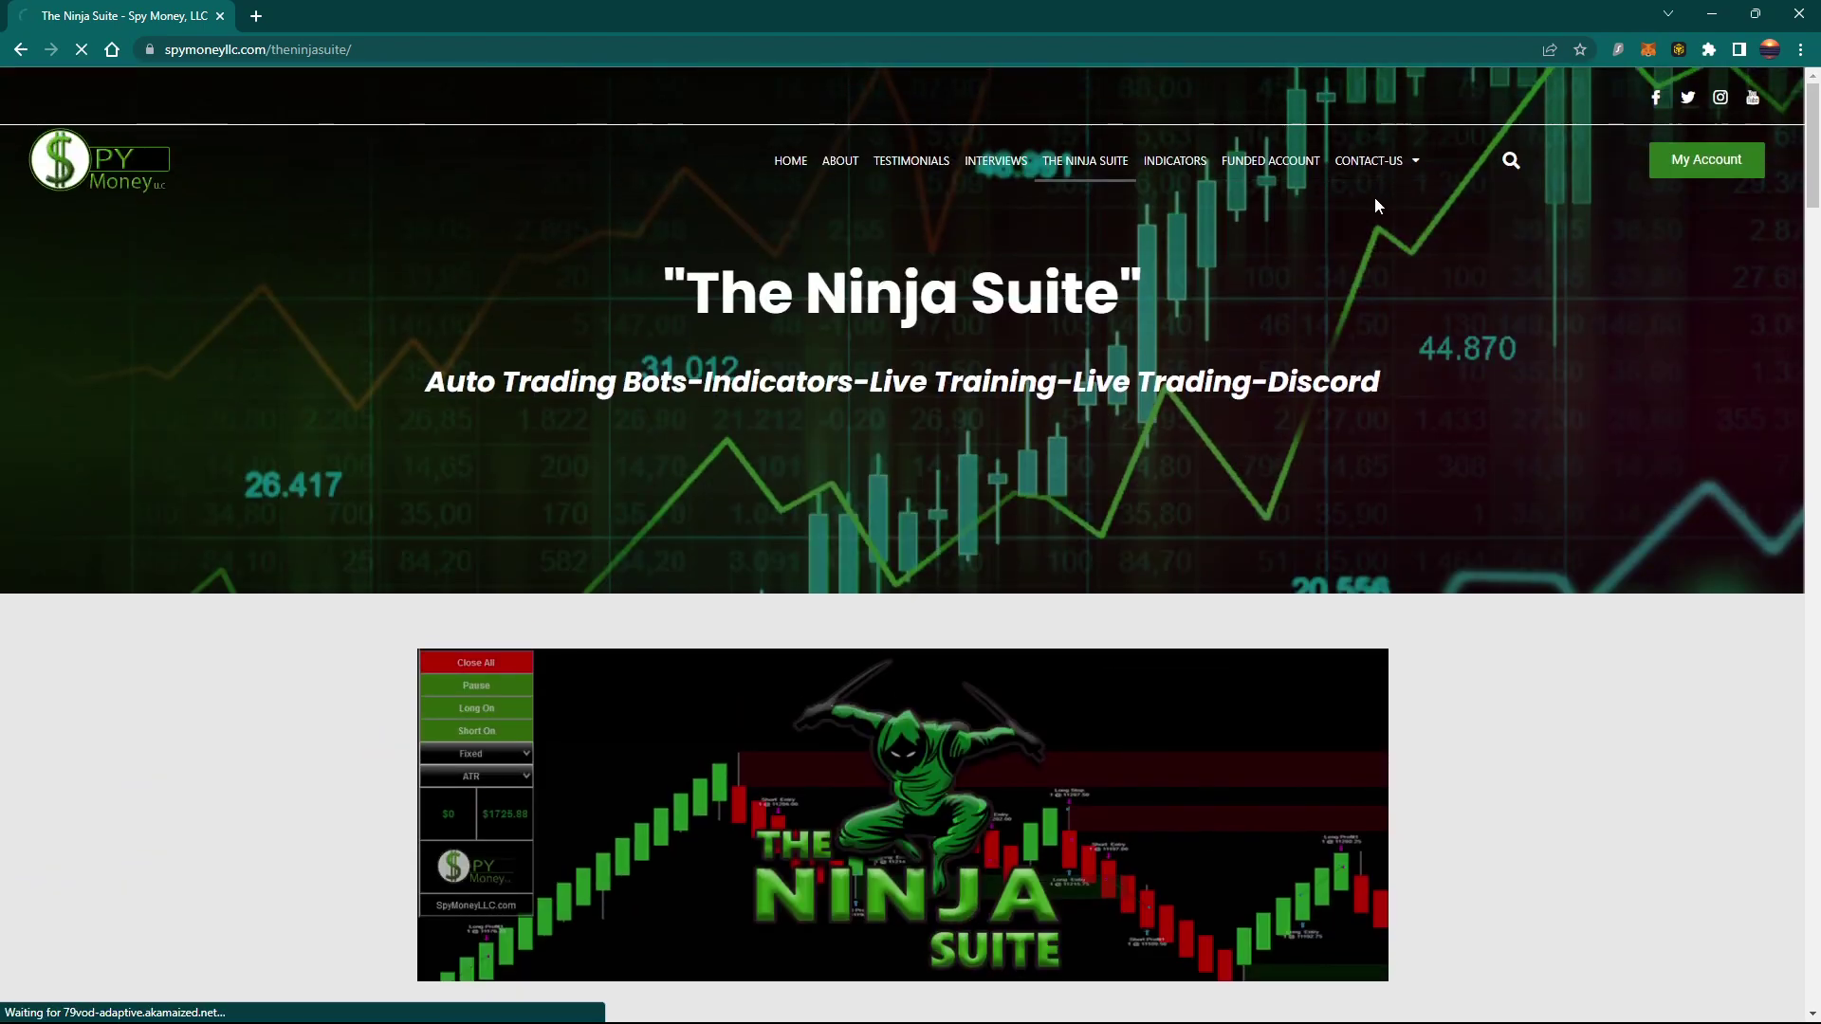
scroll(970, 413, "down", 7)
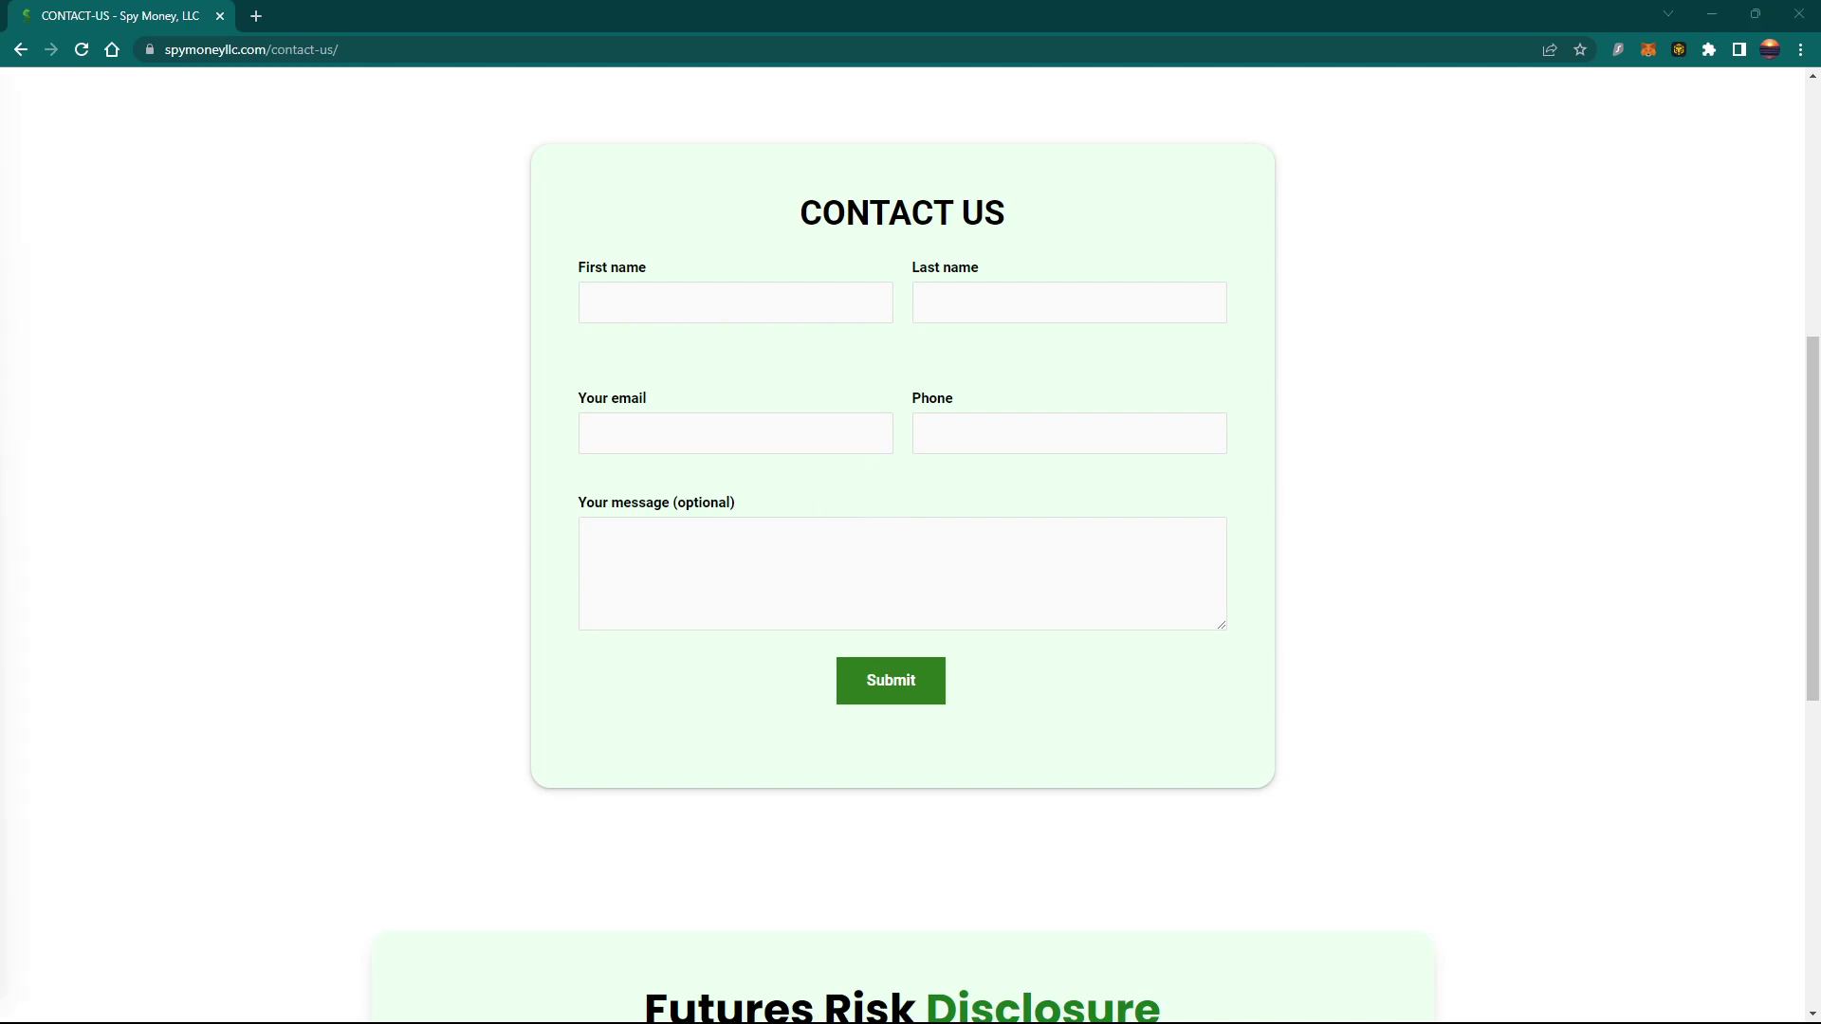
scroll(1053, 467, "up", 7)
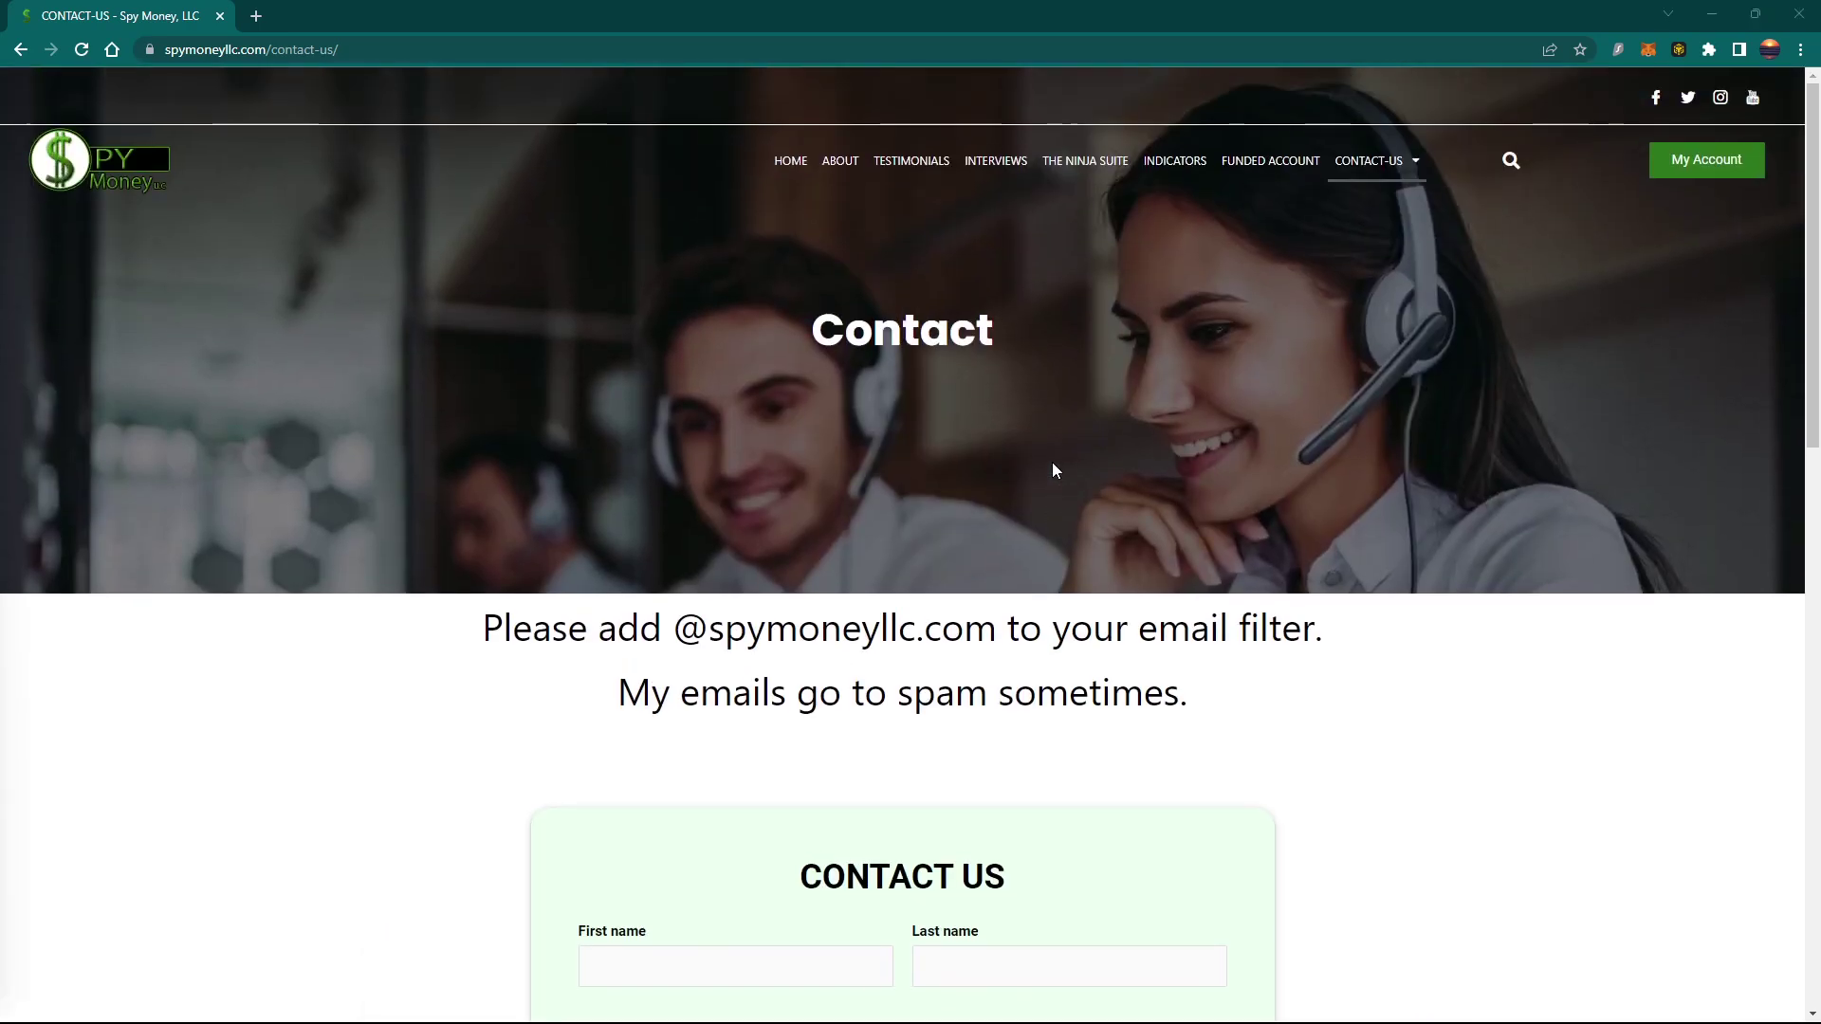
scroll(1224, 320, "down", 4)
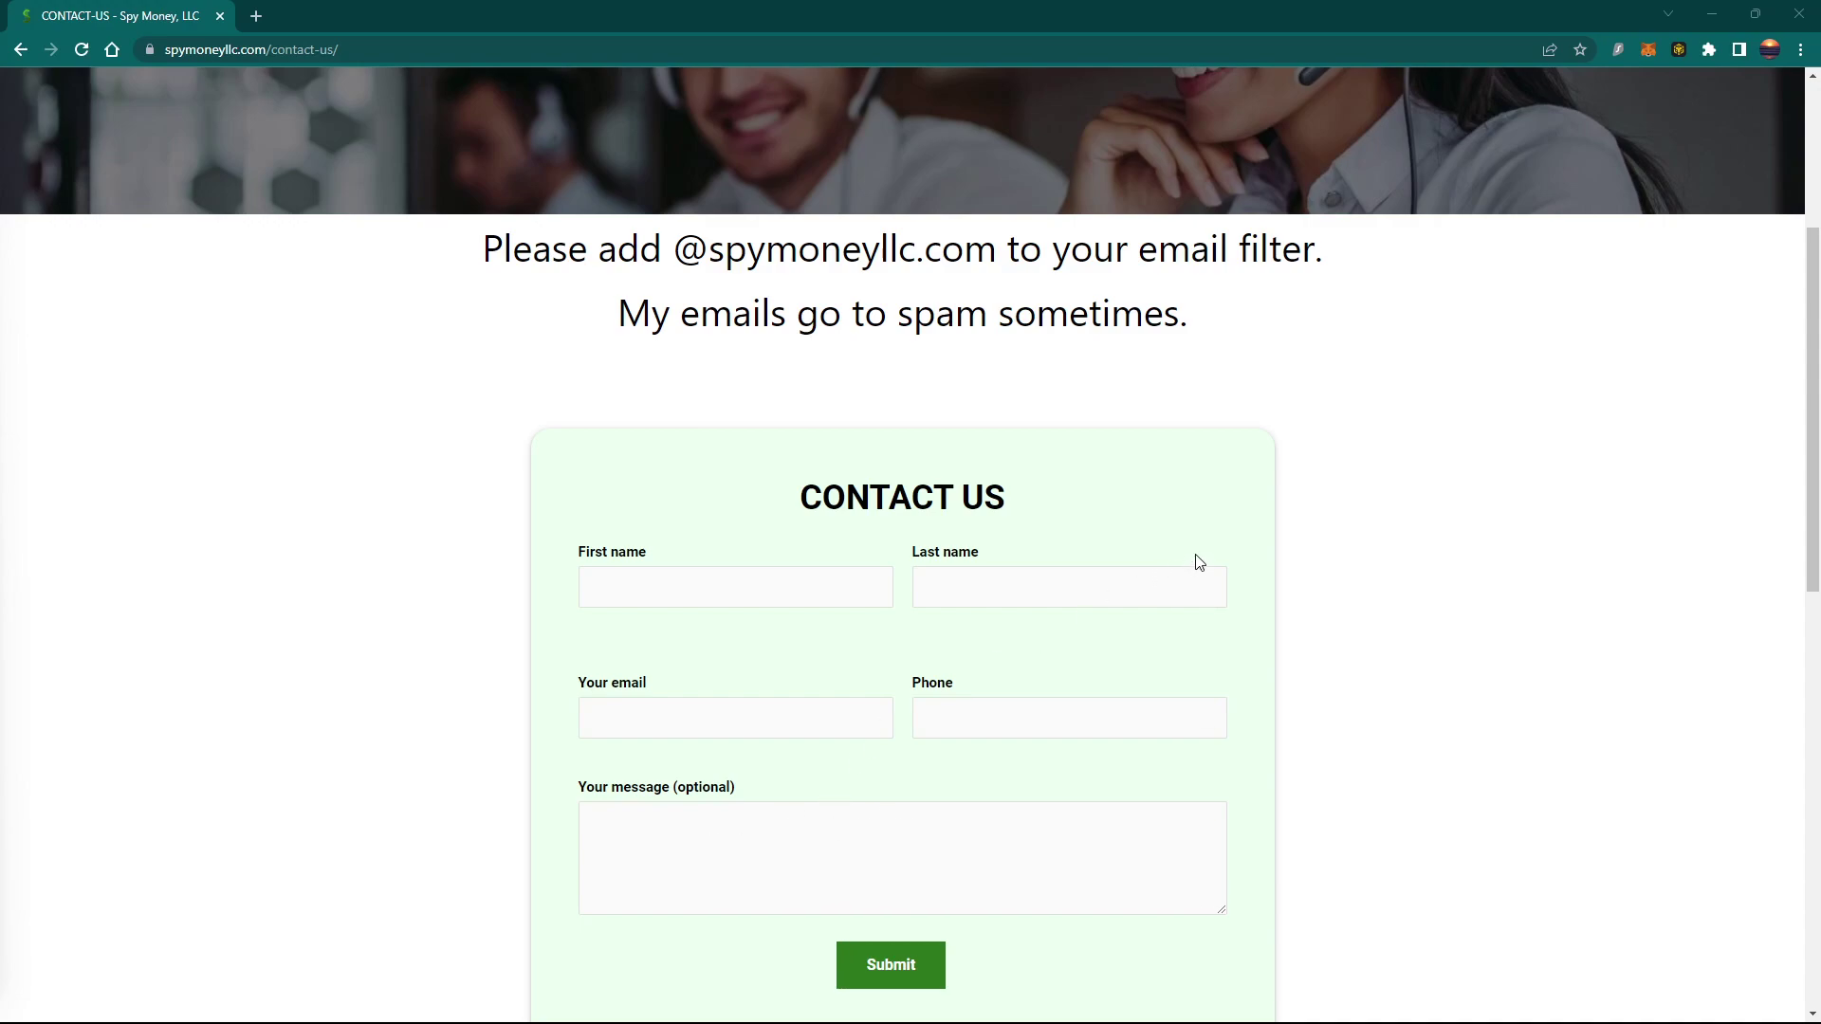
scroll(1213, 532, "up", 4)
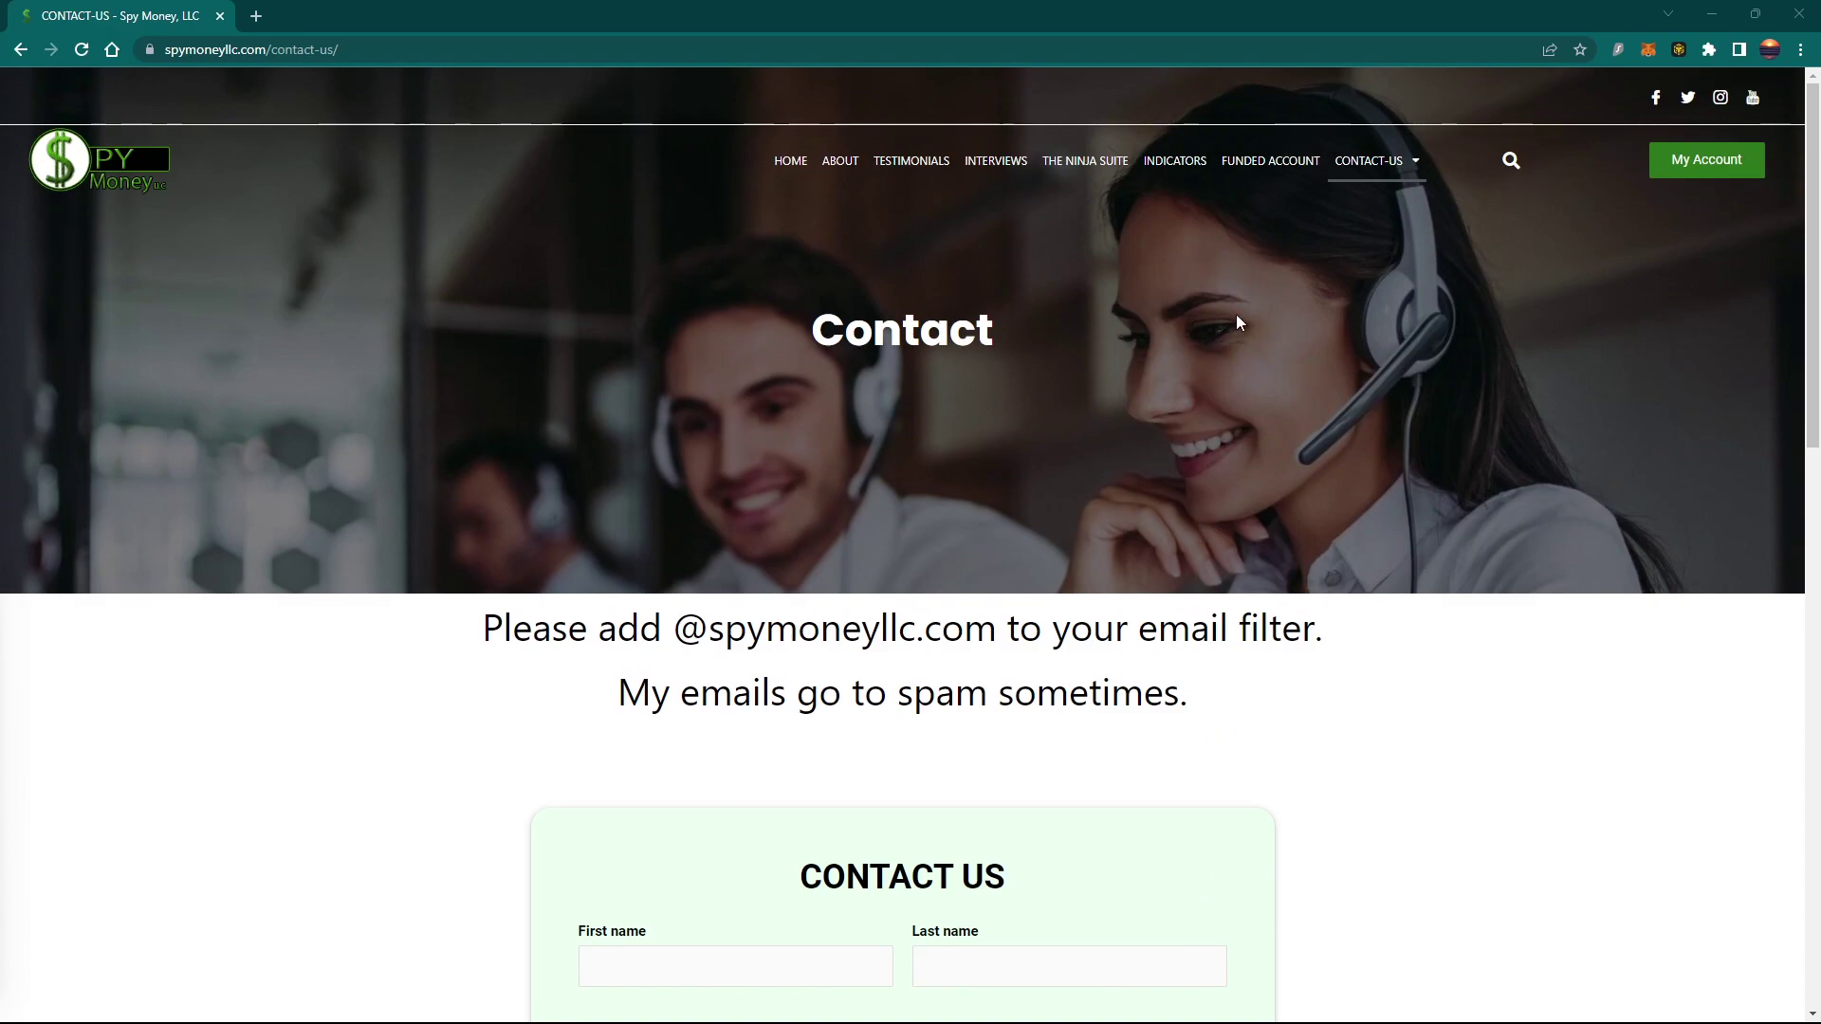
Step: Open the Funded Account page and scroll through the logos, comparison table and coupon cards
left_click(1257, 168)
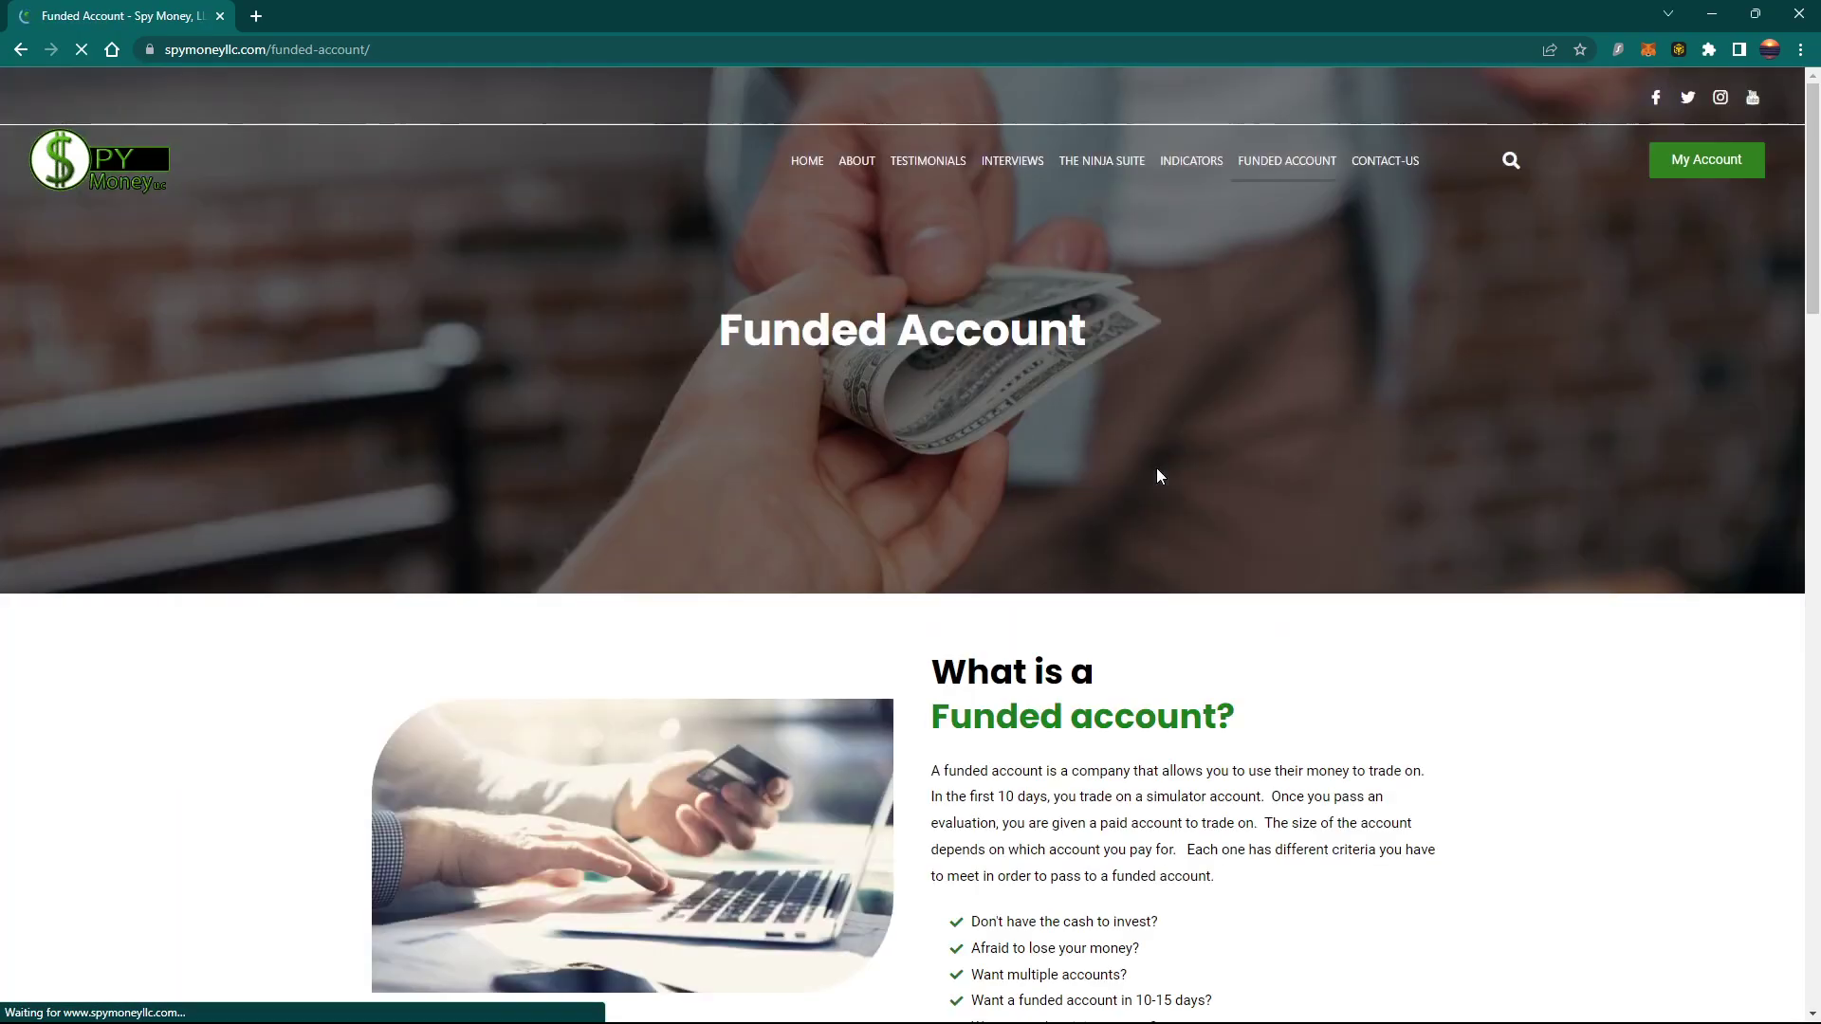
scroll(1157, 469, "down", 9)
scroll(1158, 469, "down", 2)
scroll(1154, 463, "up", 1)
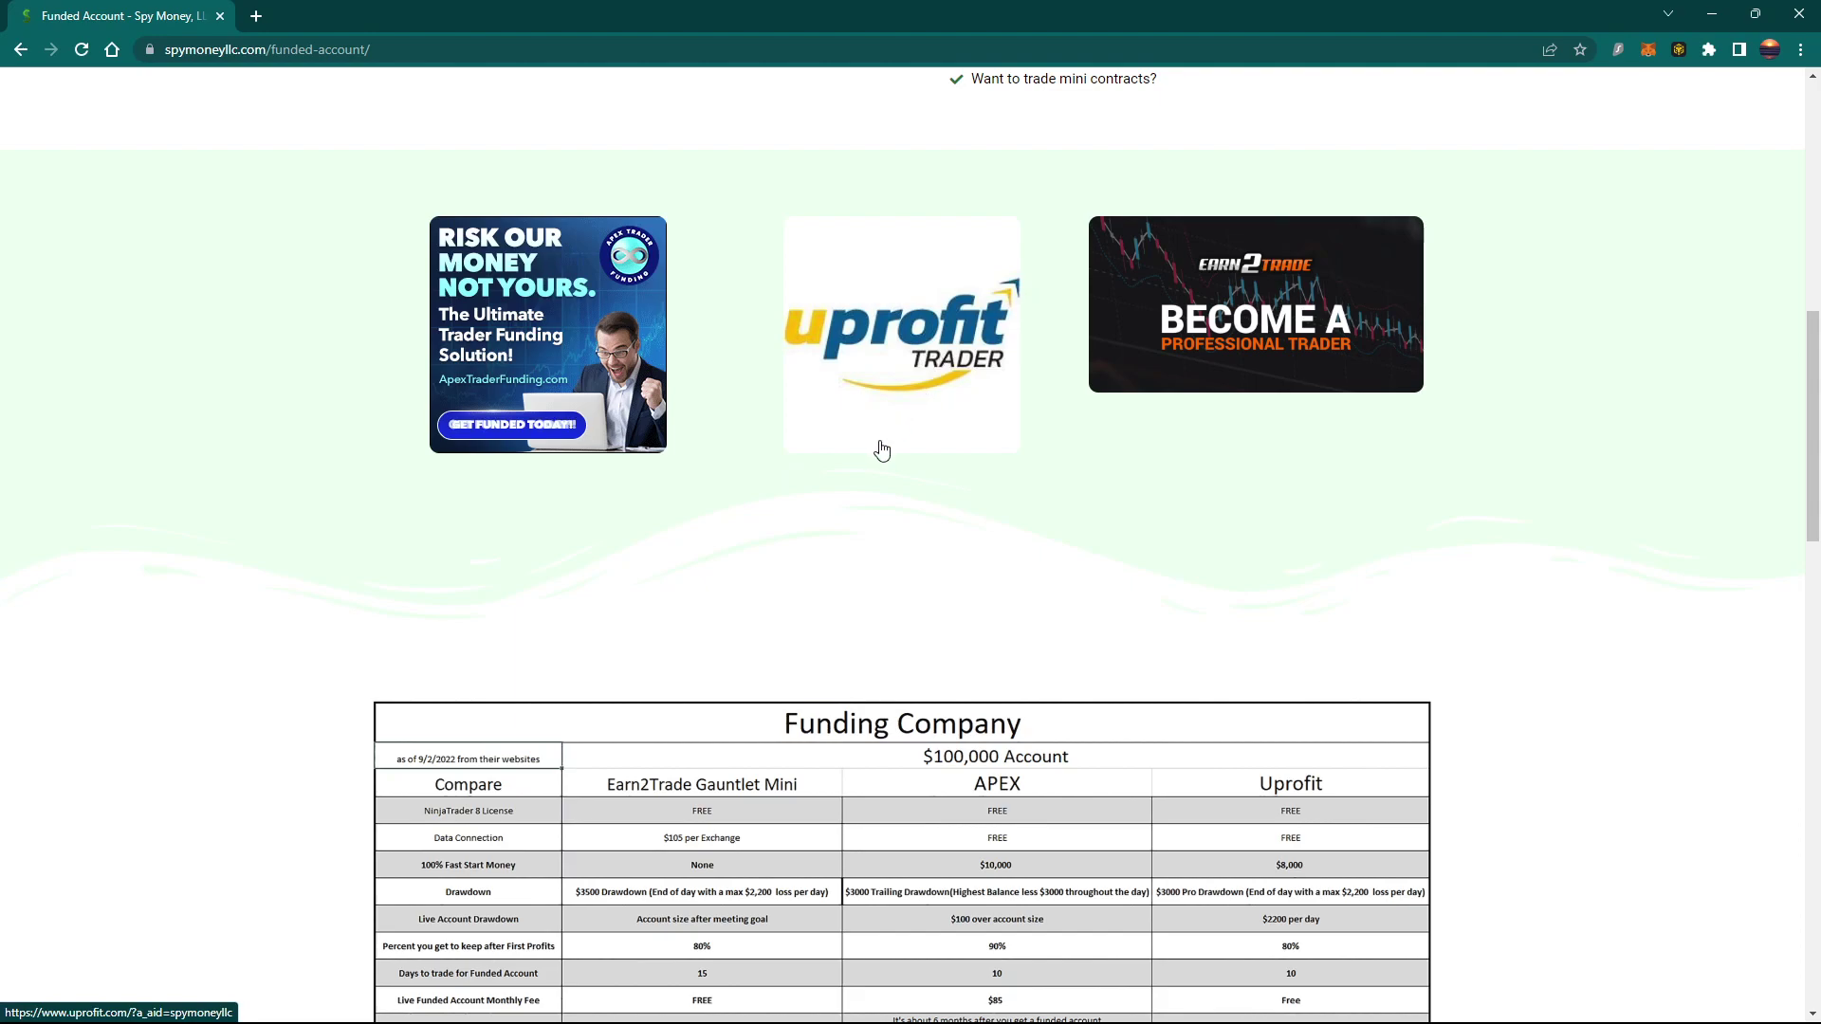
scroll(878, 447, "down", 9)
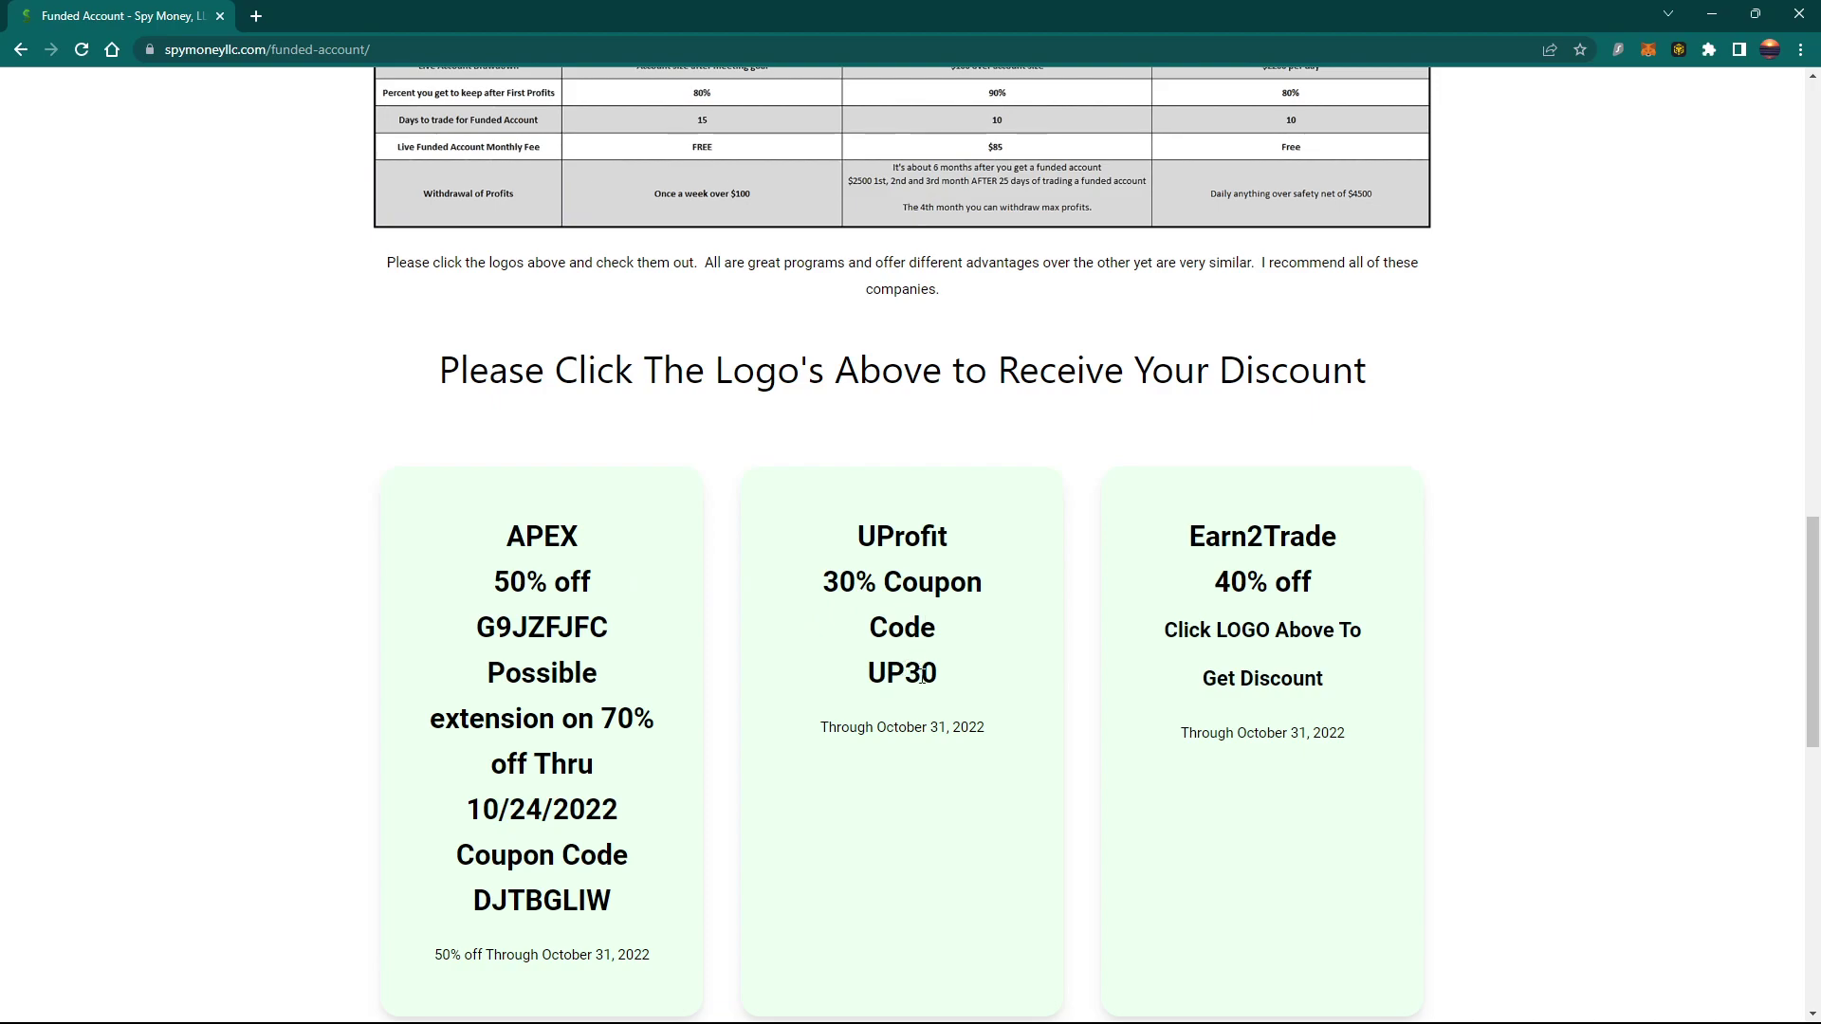
Step: Scroll back to the top and return to The Ninja Suite page
scroll(923, 670, "up", 10)
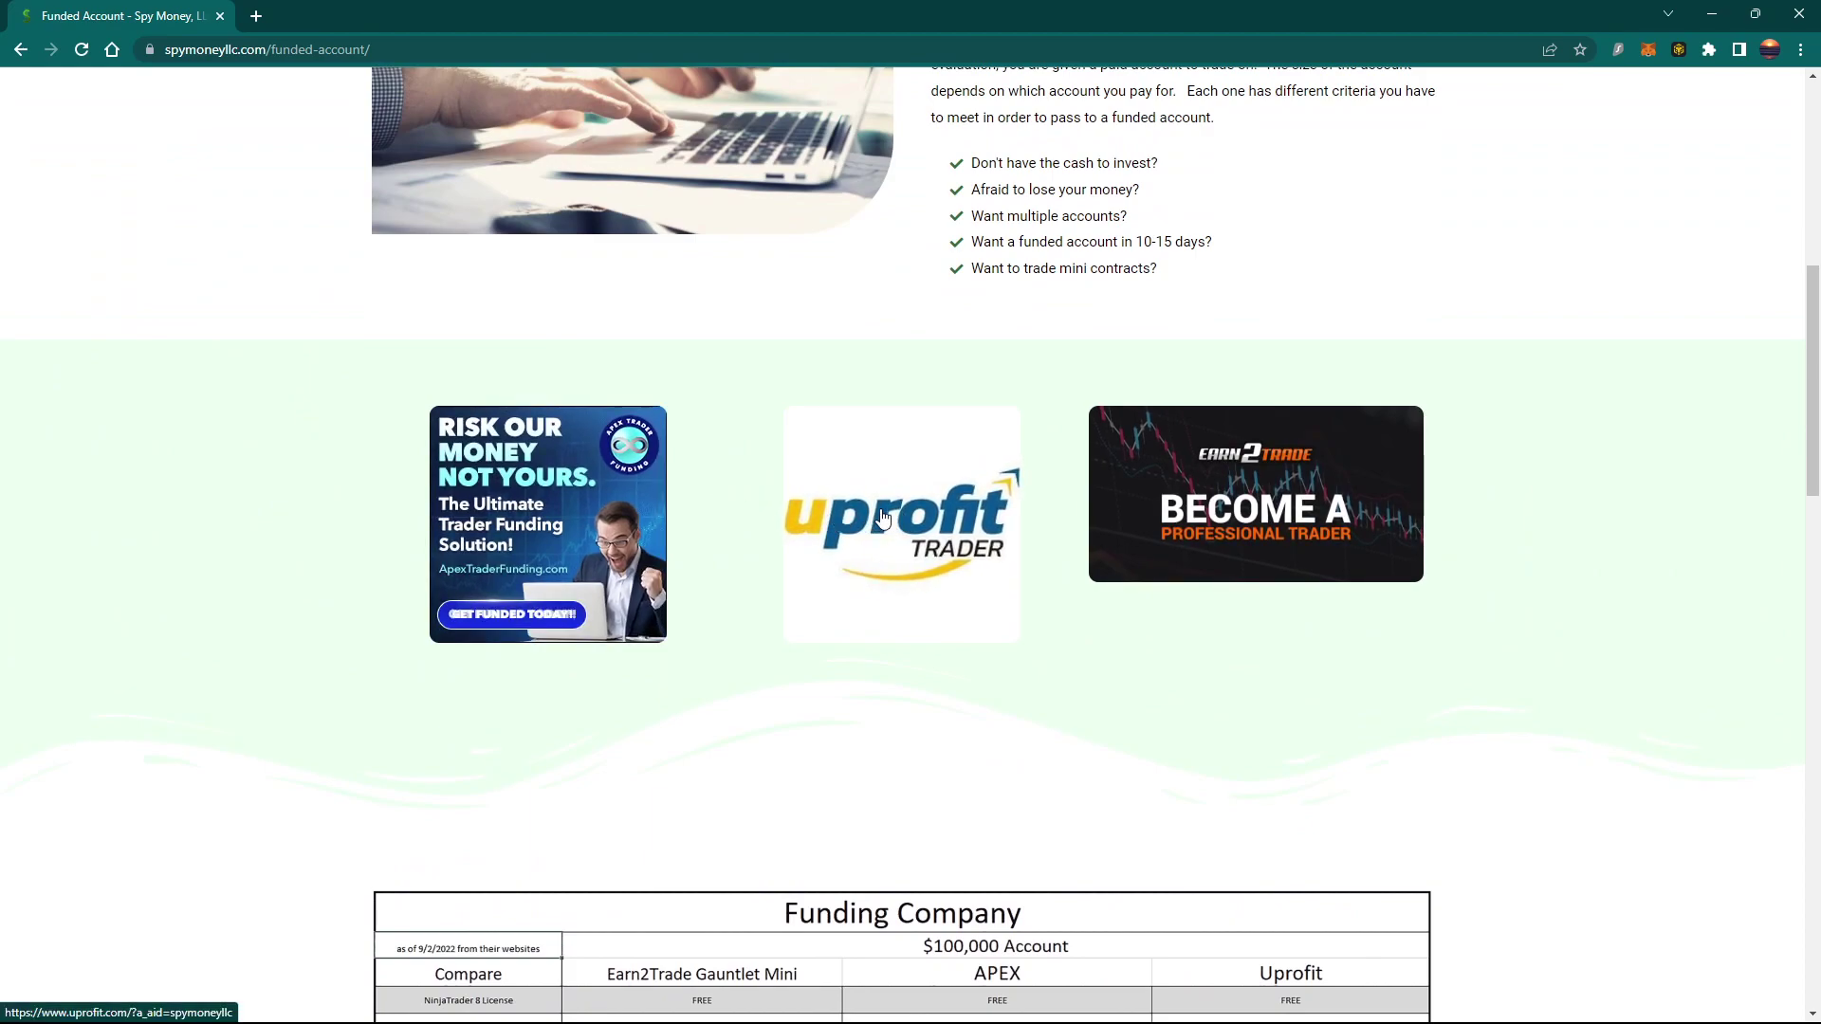
scroll(882, 517, "up", 8)
mouse_move(1380, 170)
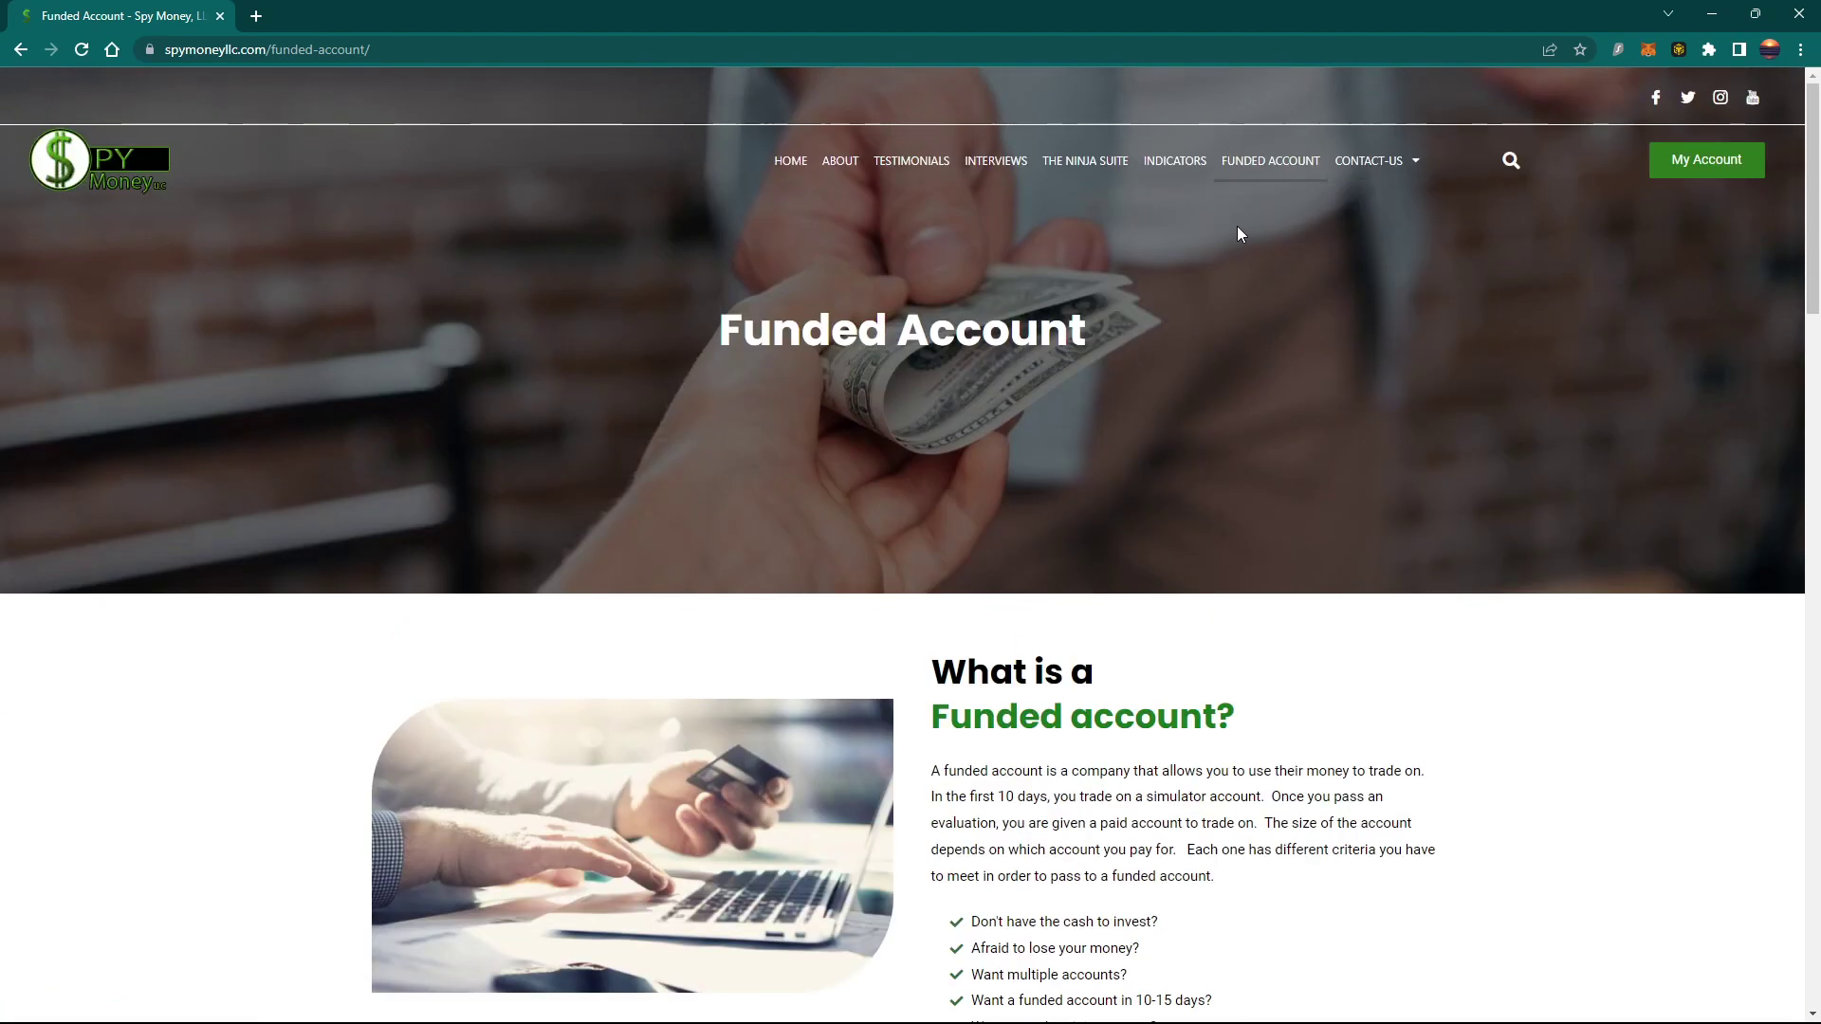
left_click(1089, 167)
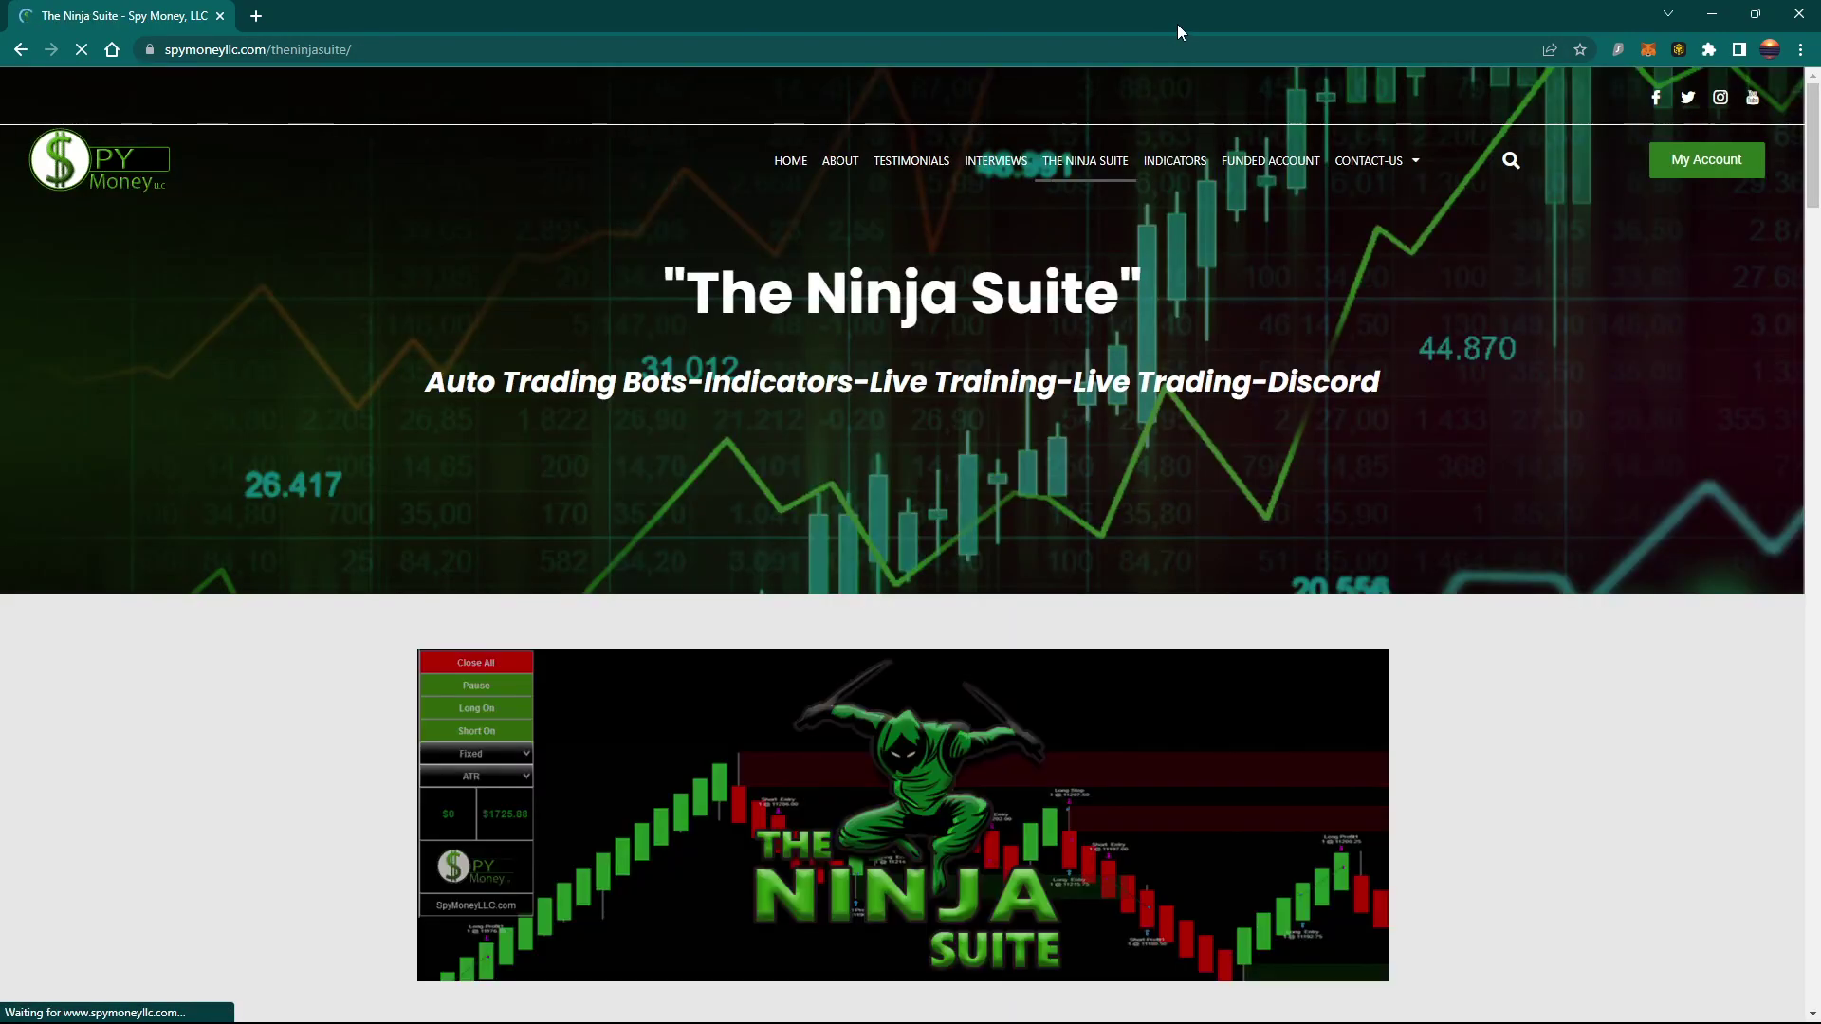
Step: Un-maximize and minimize the Chrome window so the NQ 12-22 chart shows again
left_click_drag(1178, 26, 969, 43)
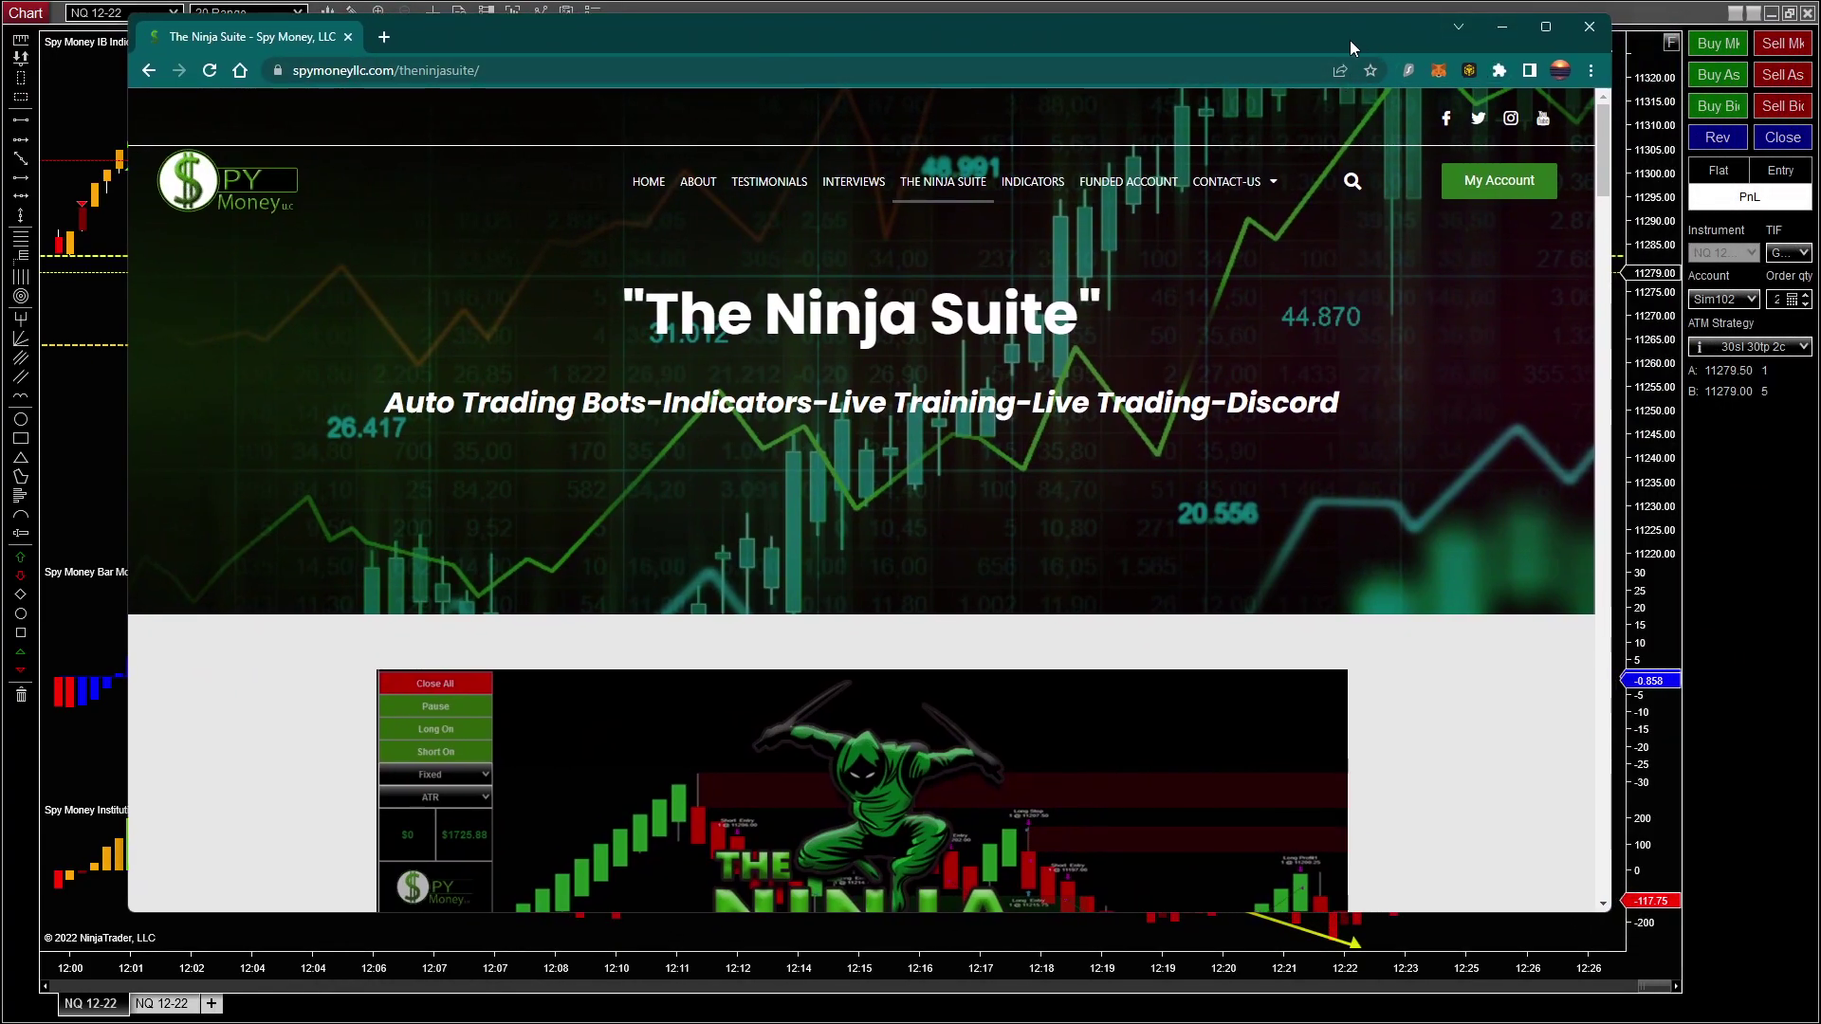
scroll(1195, 238, "down", 4)
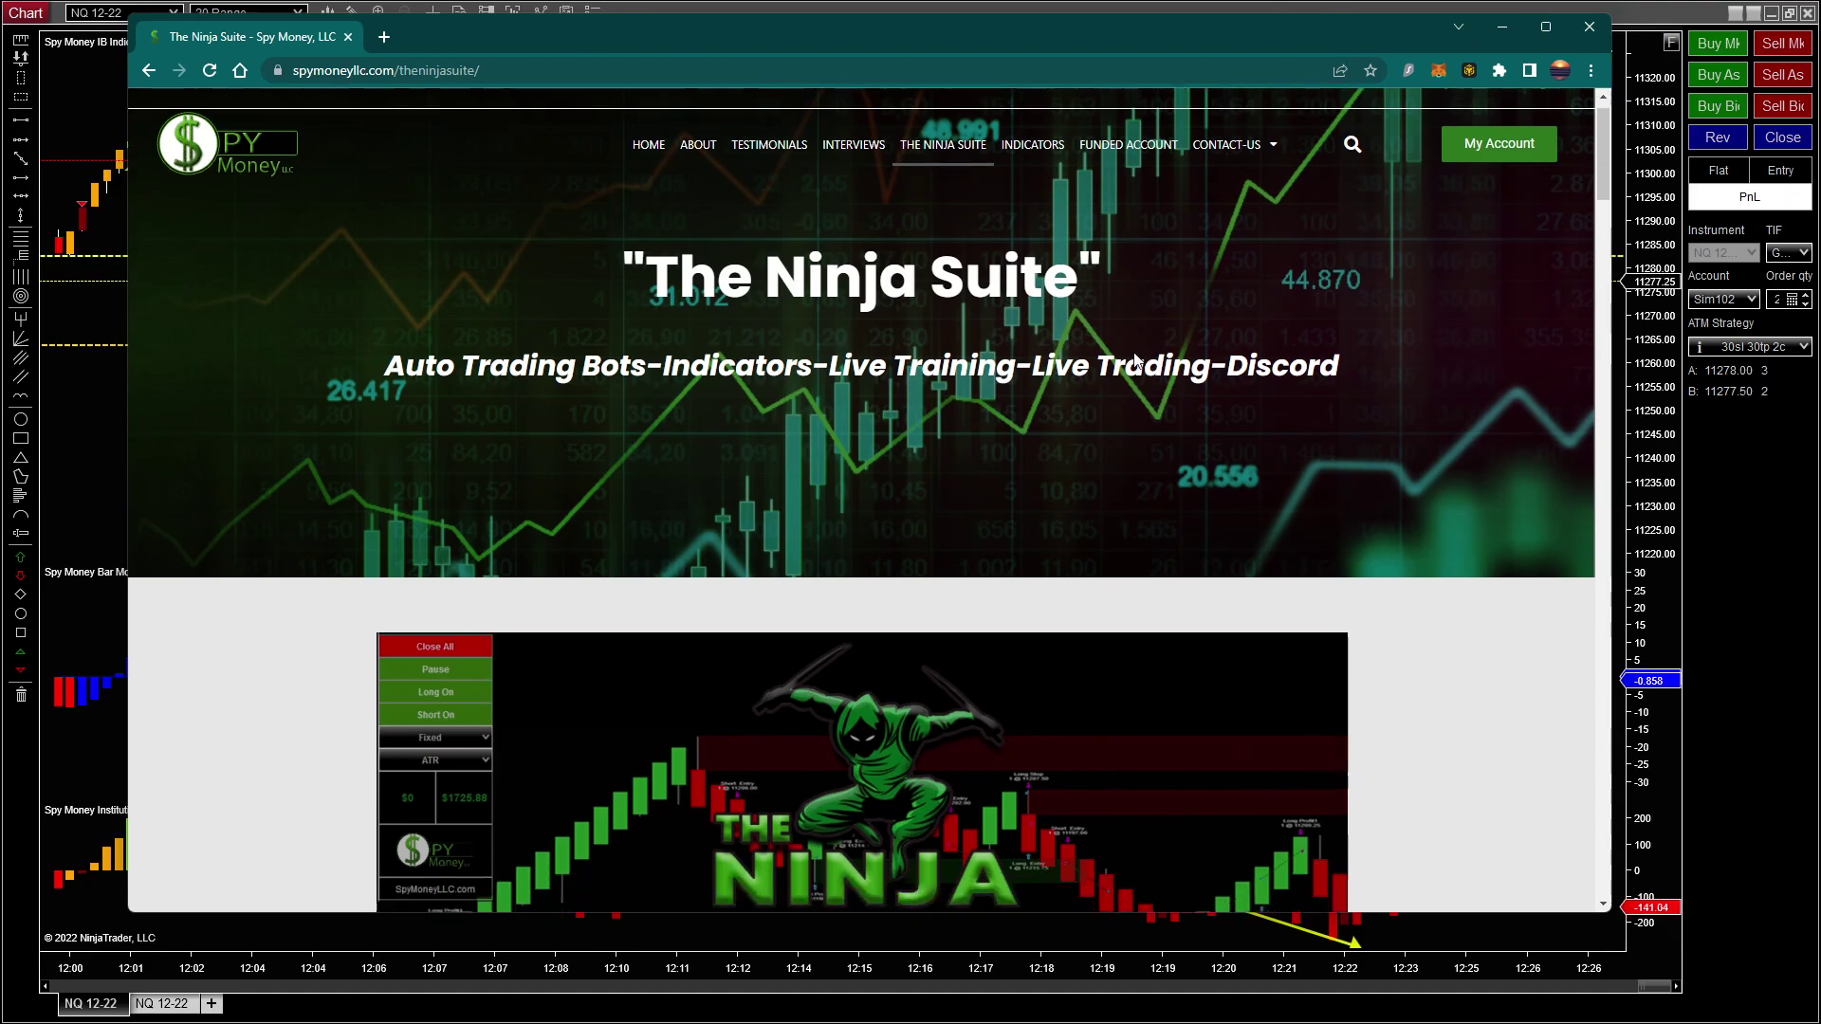
scroll(1157, 313, "up", 4)
left_click(1502, 27)
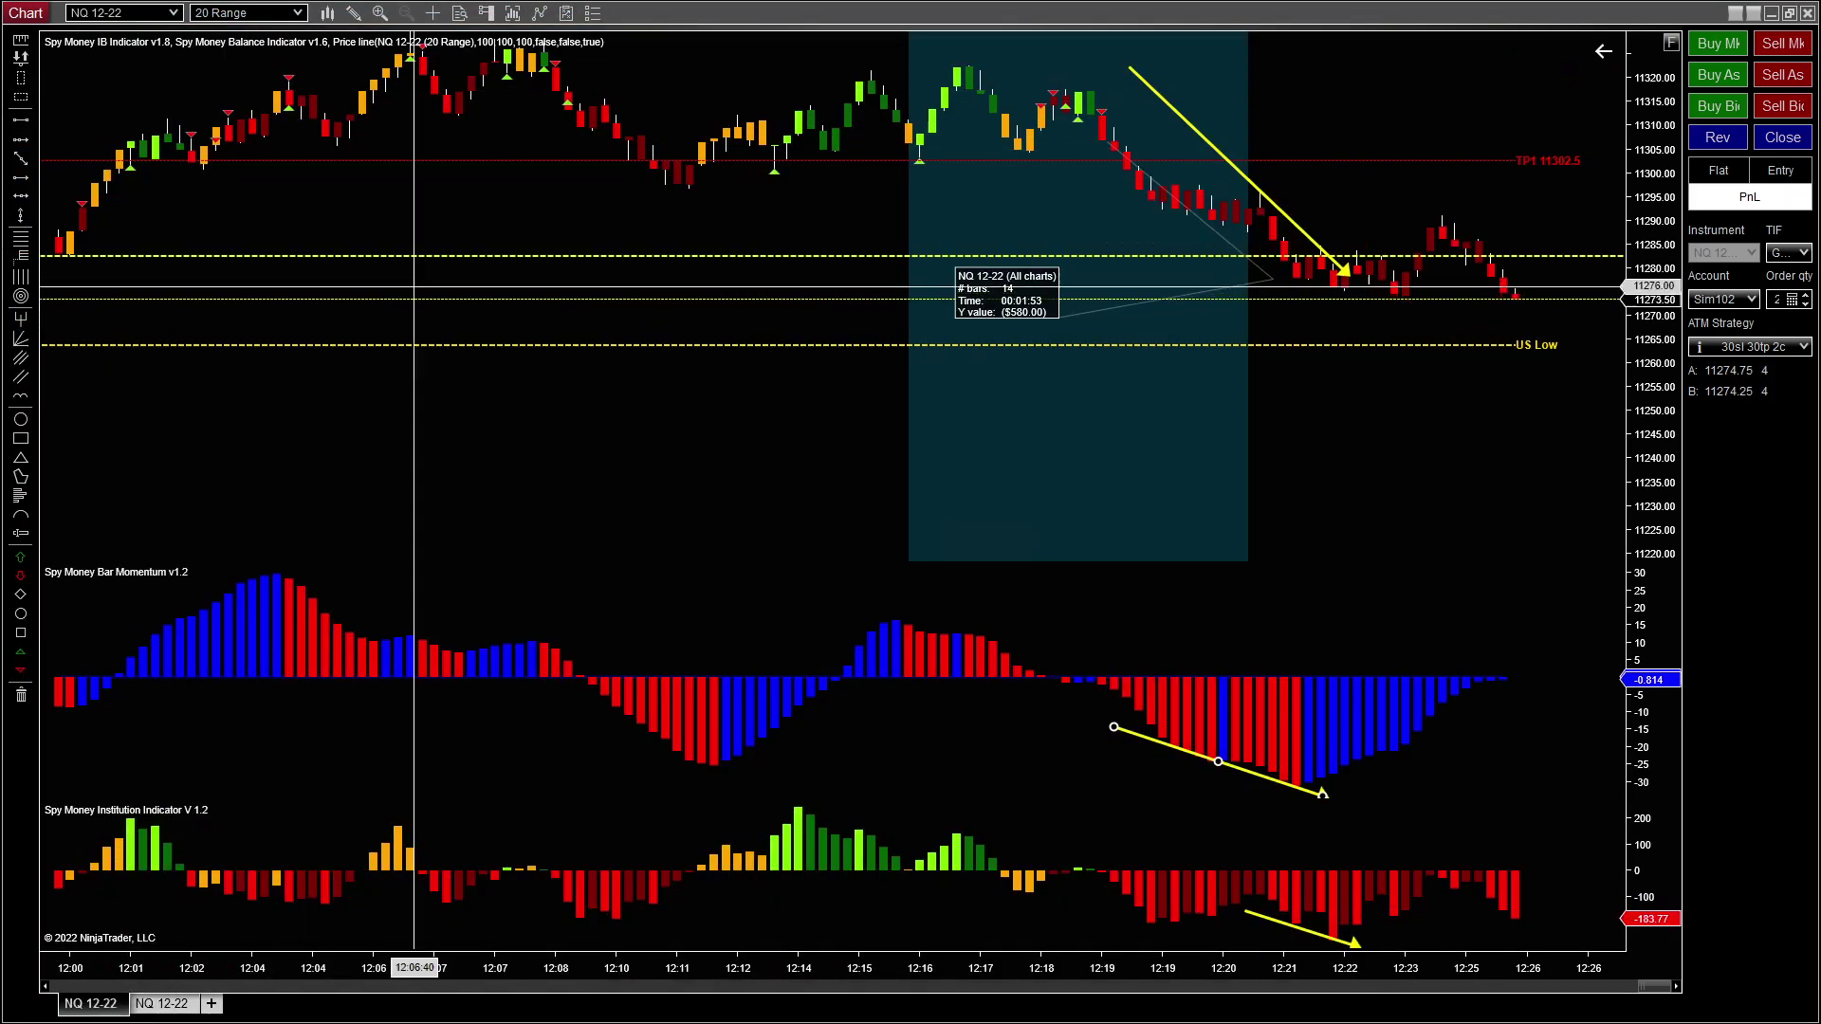
Step: Switch the price axis off fixed scaling and select the yellow price-panel arrow
left_click(1674, 43)
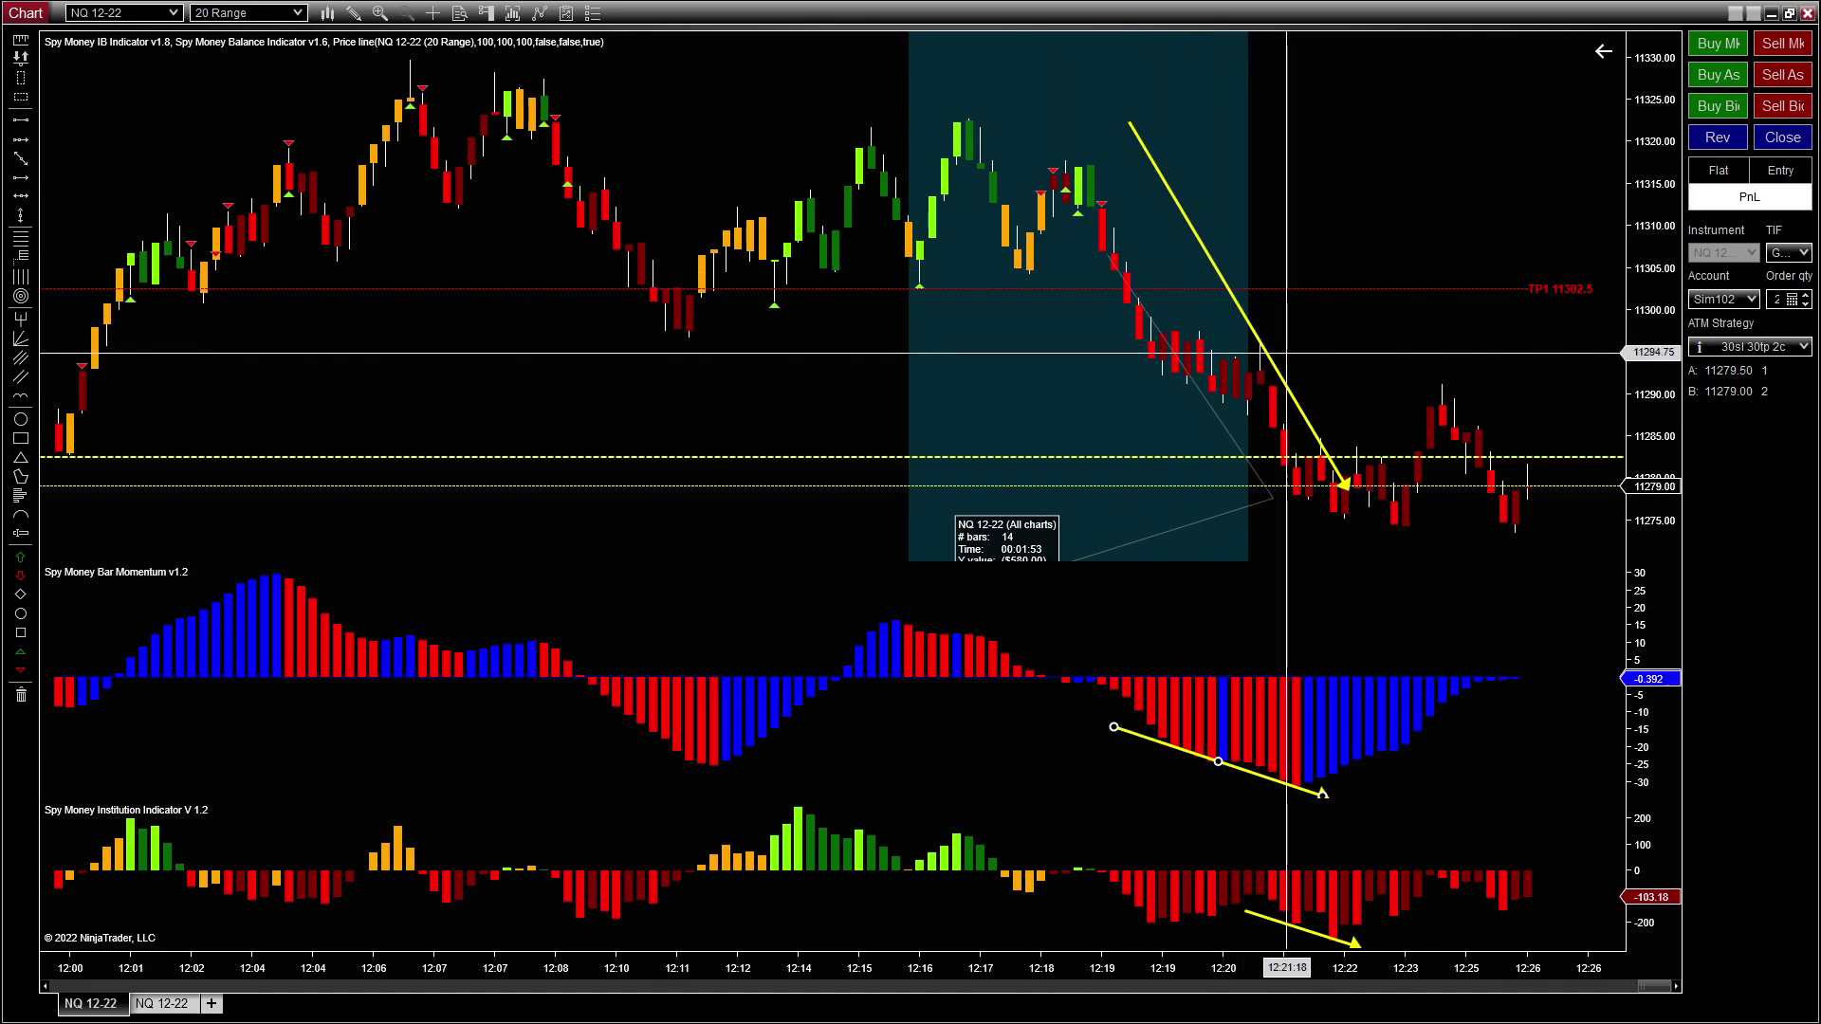
left_click(1225, 283)
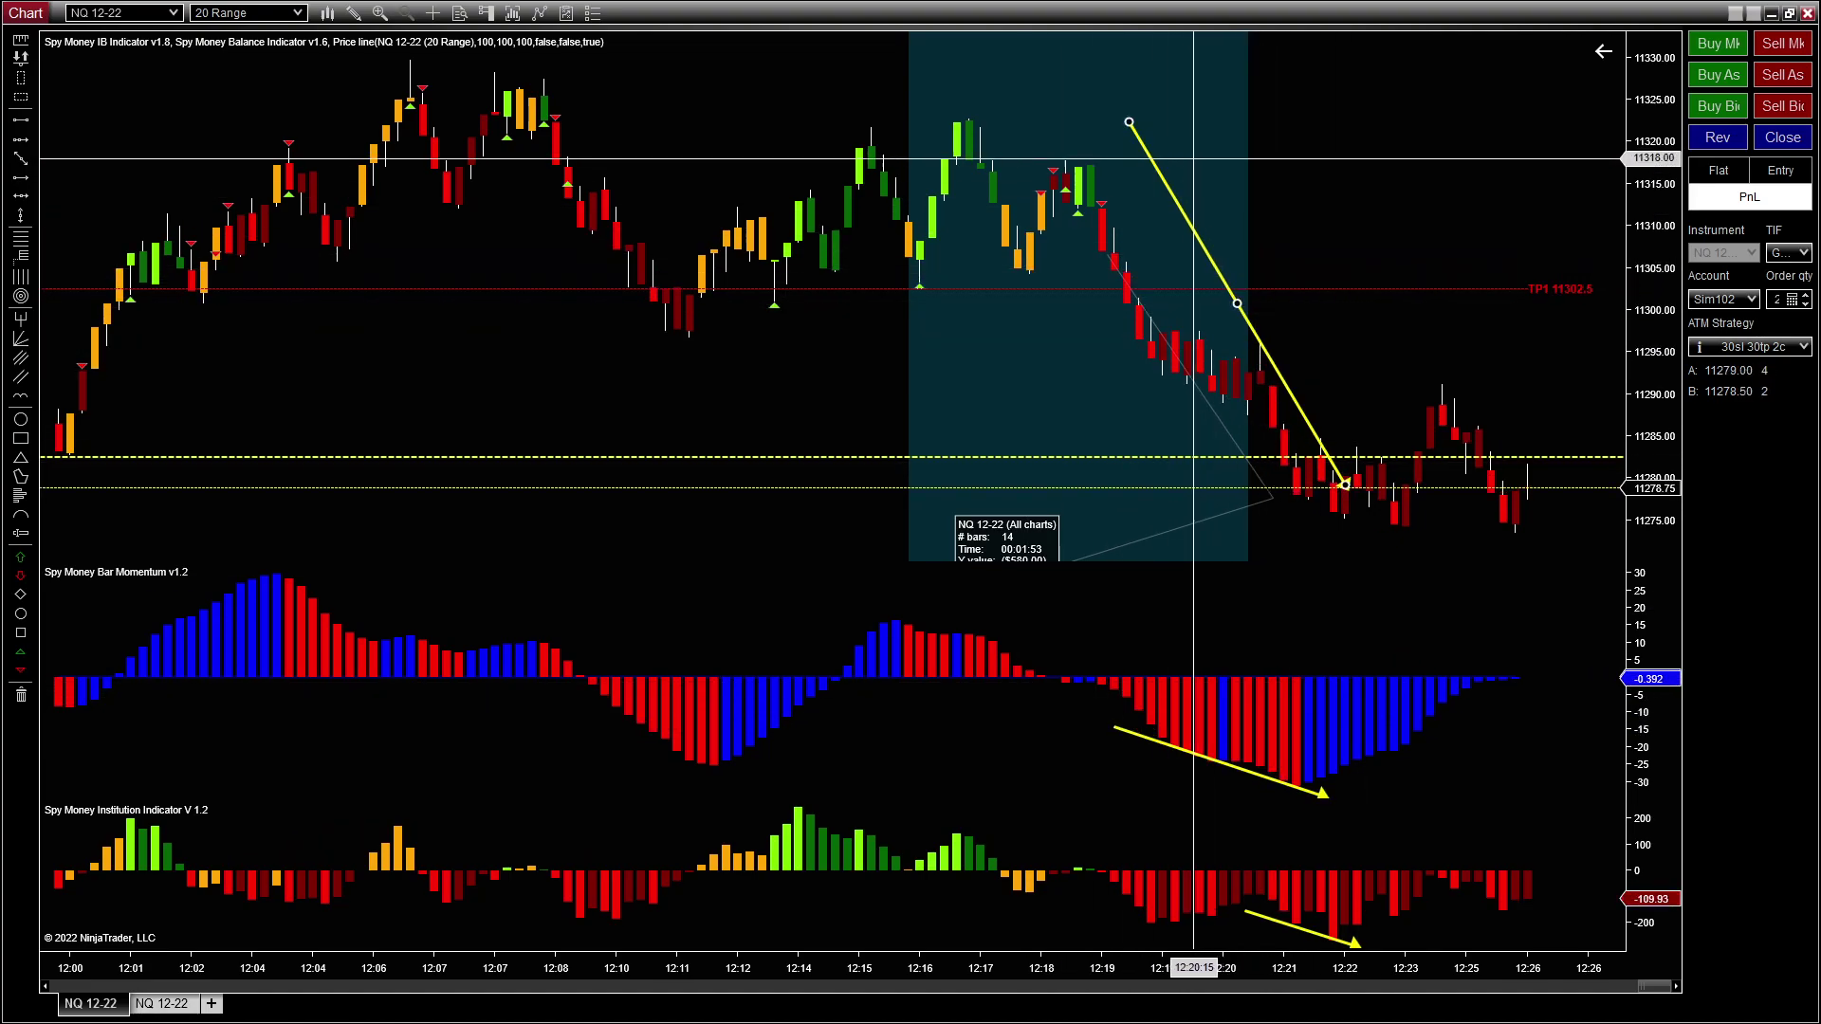